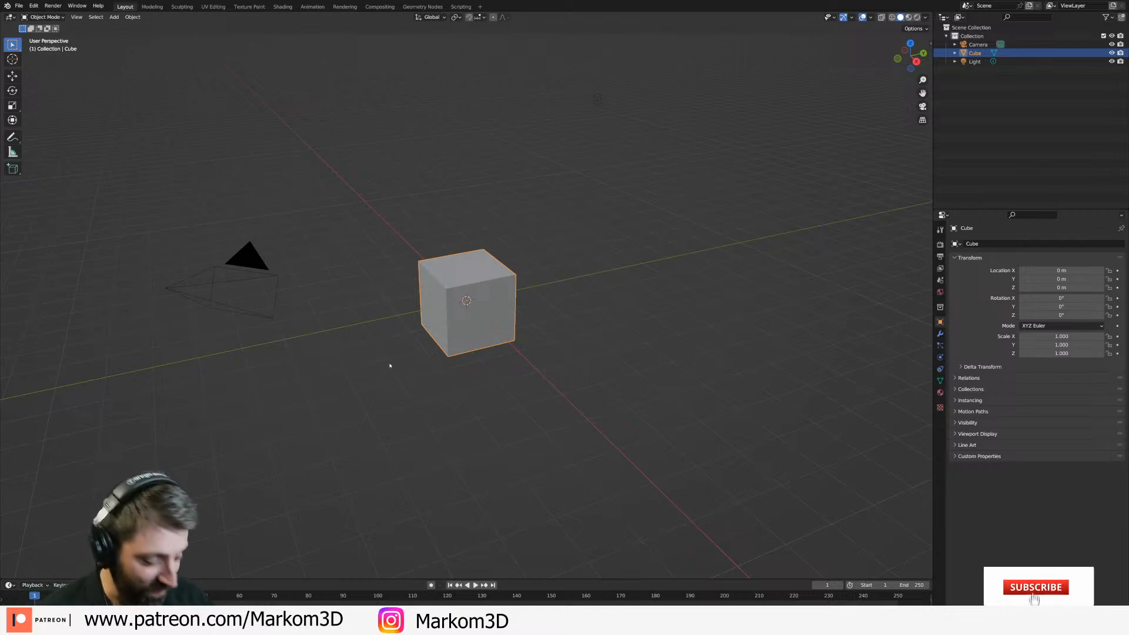
Switch to Discord and examine the enlarged greeble set image in the opening post of the Scifi Lobby thread.
key(alt+a)
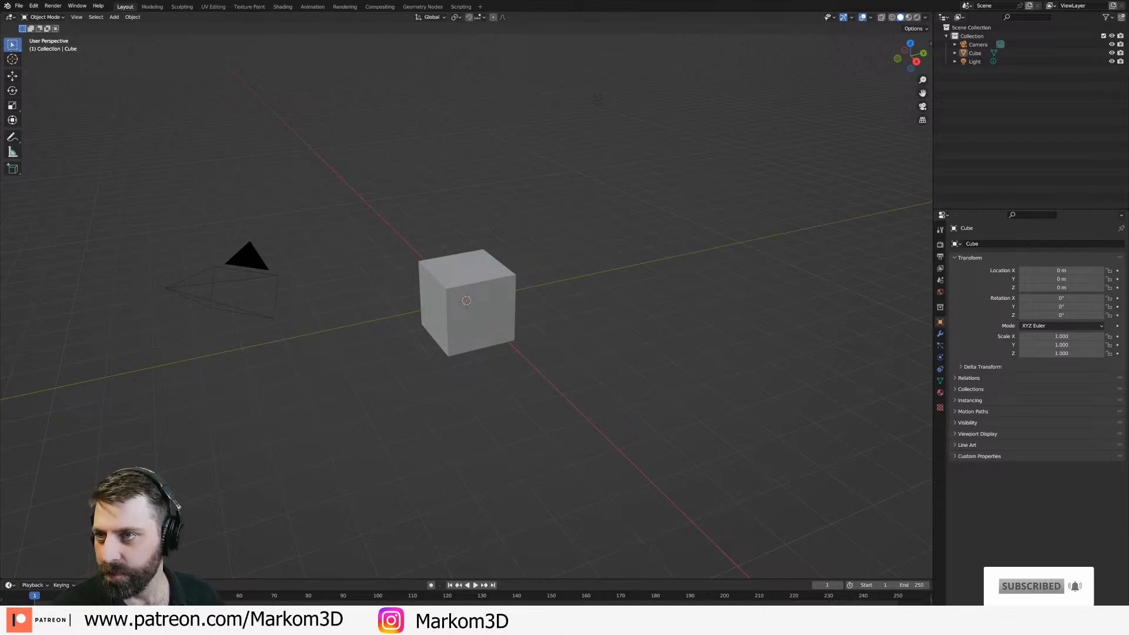
key(alt+Tab)
scroll(406, 326, up, 10)
scroll(406, 326, up, 15)
click(337, 272)
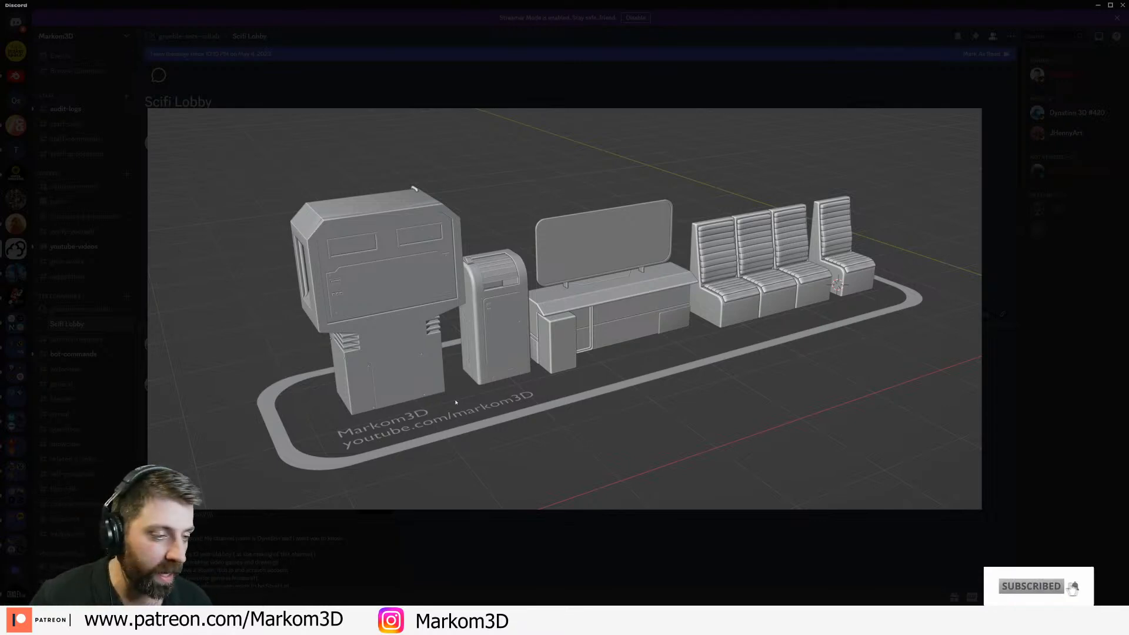
click(447, 537)
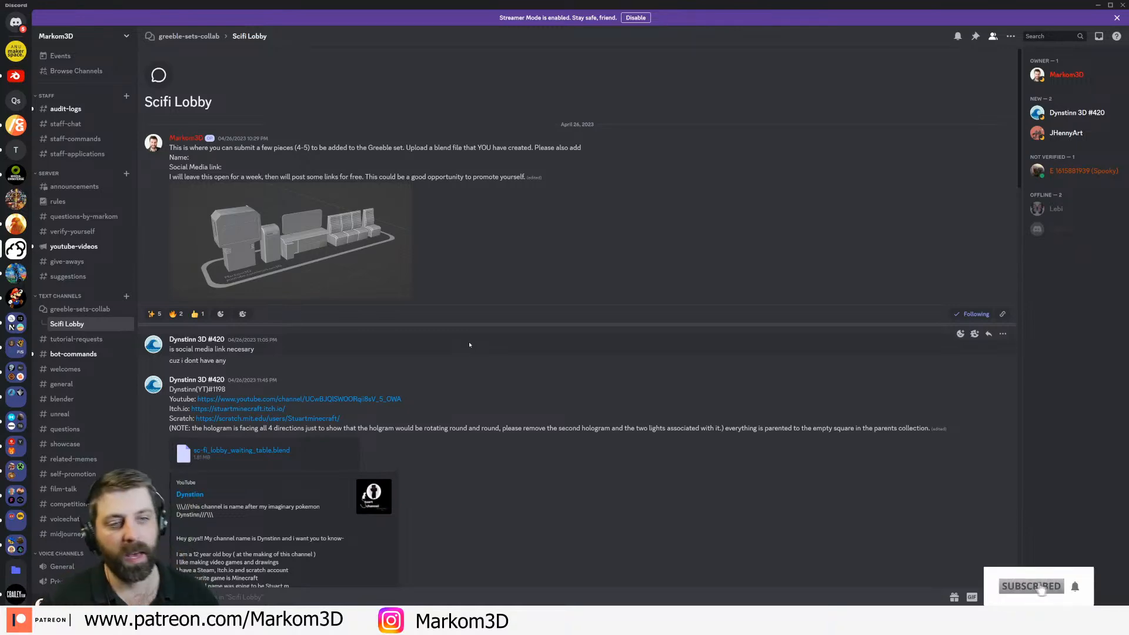
Browse the Scifi Lobby submissions and examine the enlarged image of the set made for the Community Greeble project.
scroll(469, 344, down, 3)
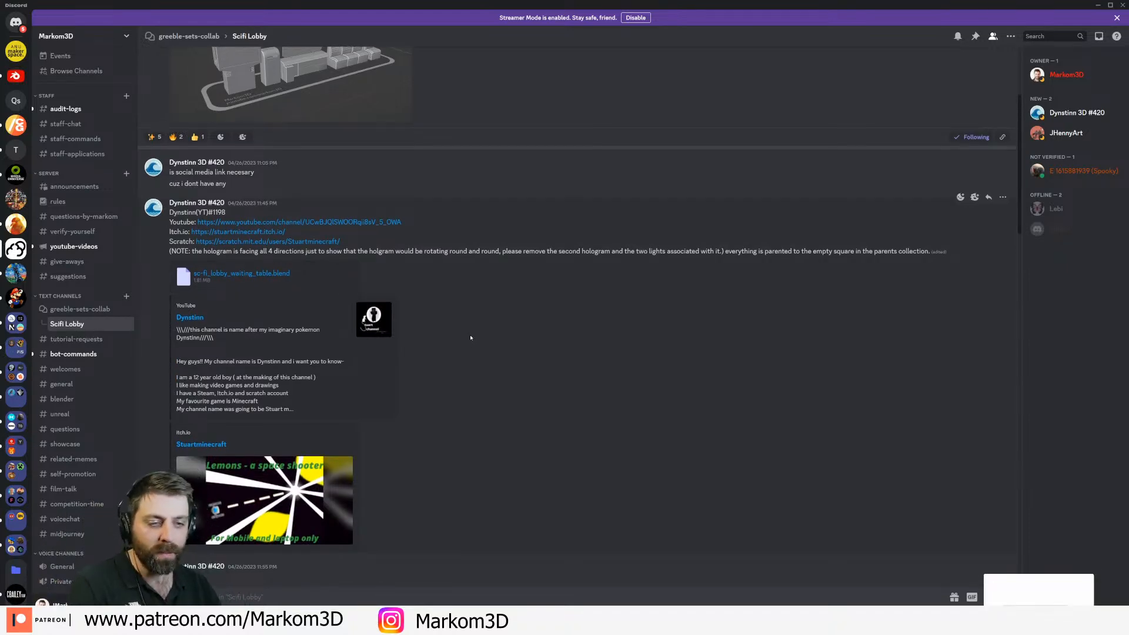
scroll(470, 337, down, 6)
scroll(476, 343, down, 4)
scroll(475, 343, down, 10)
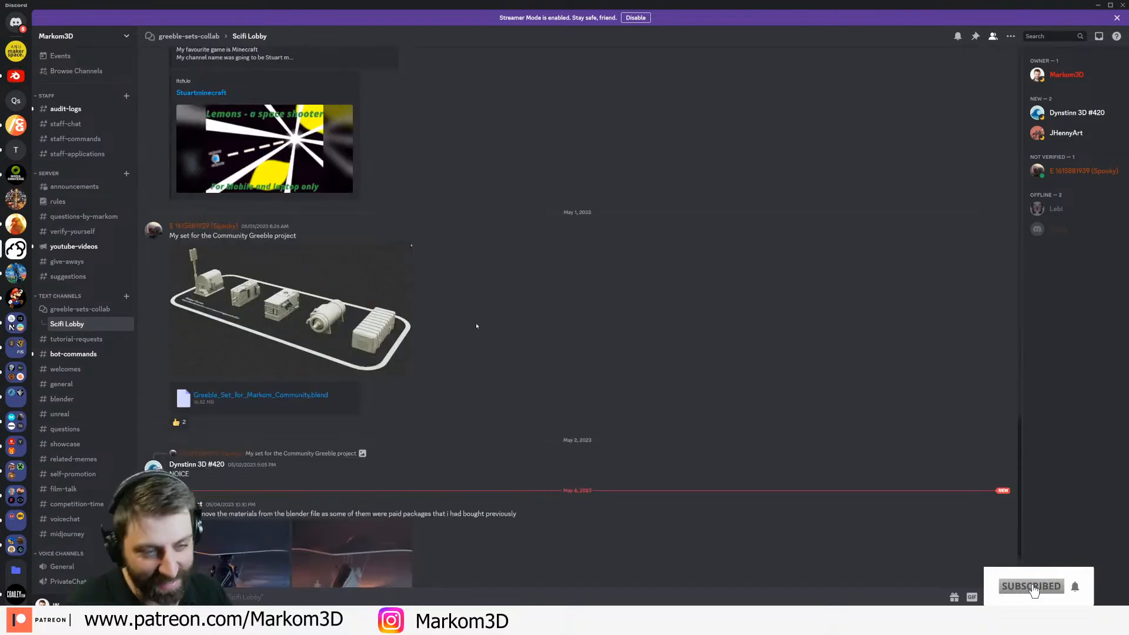
click(353, 345)
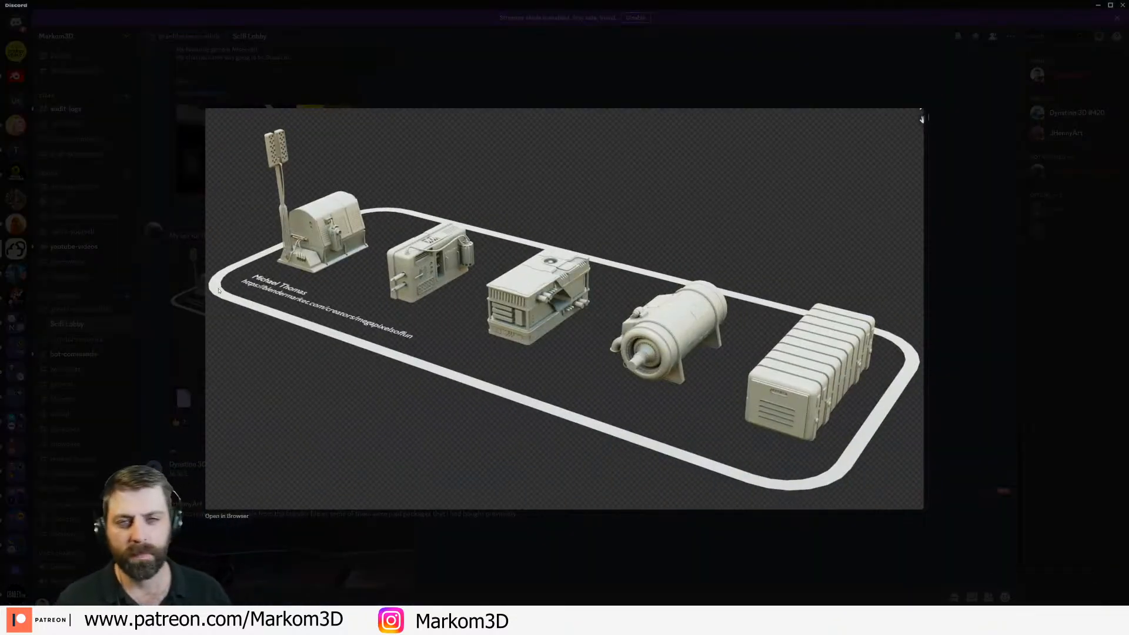
click(157, 295)
scroll(337, 376, down, 2)
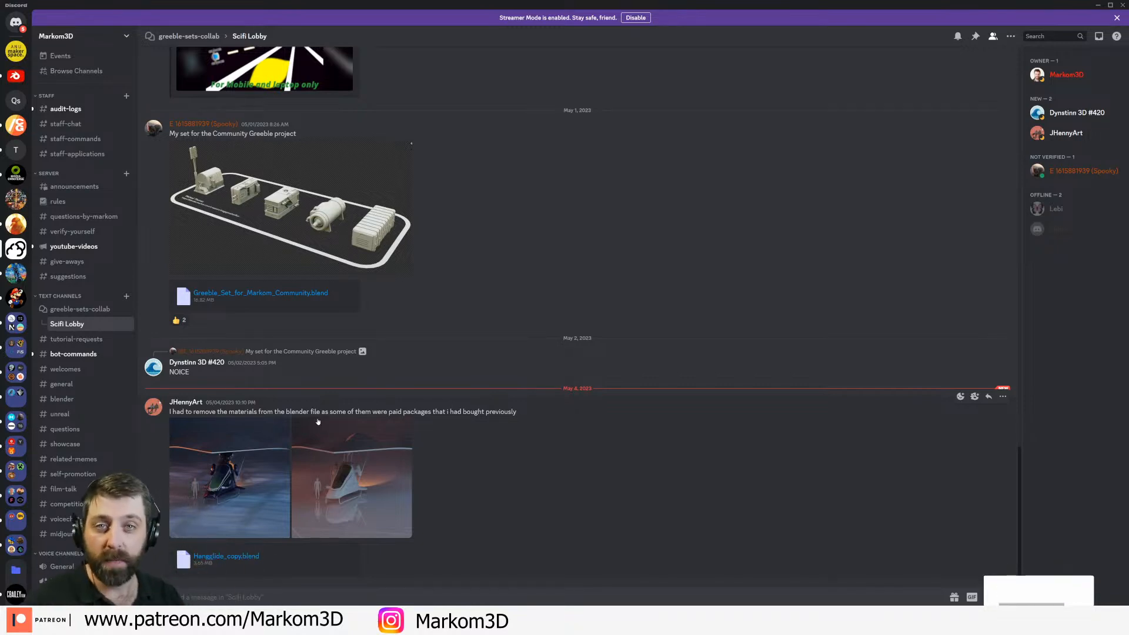
Copy an invite link for the Markom3D server and close the invitation dialog.
right_click(17, 249)
click(42, 279)
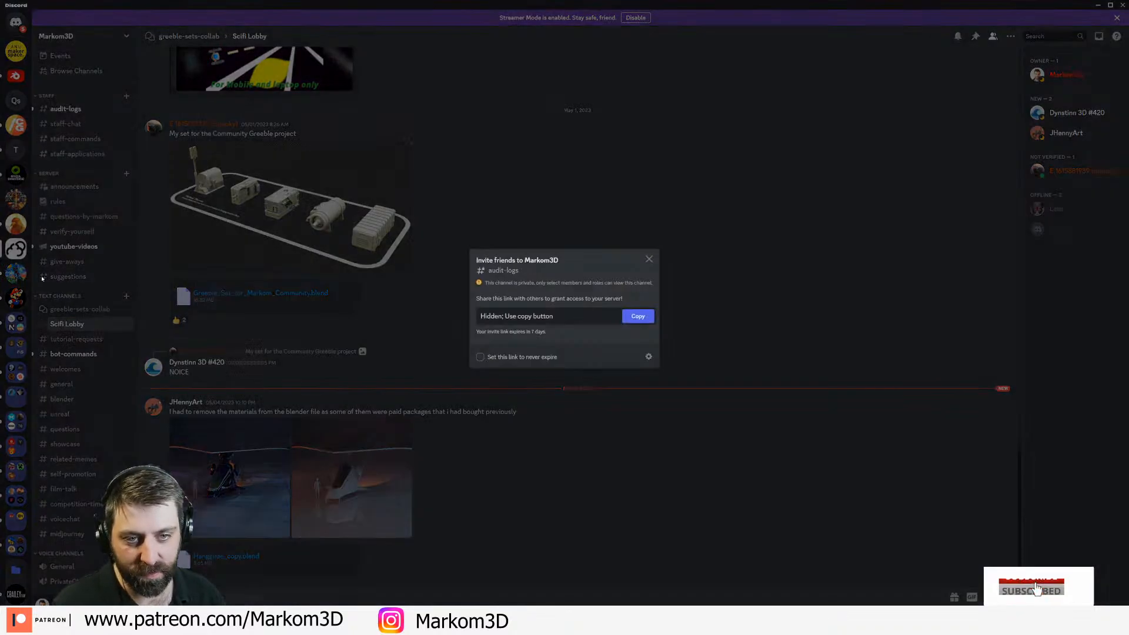
click(636, 387)
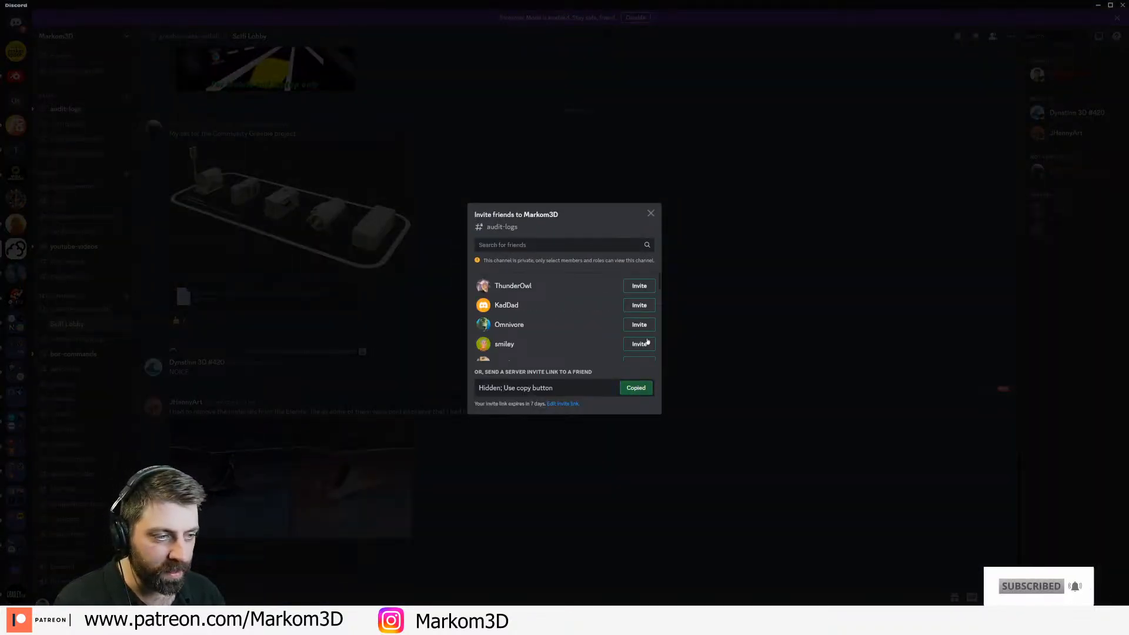
click(650, 213)
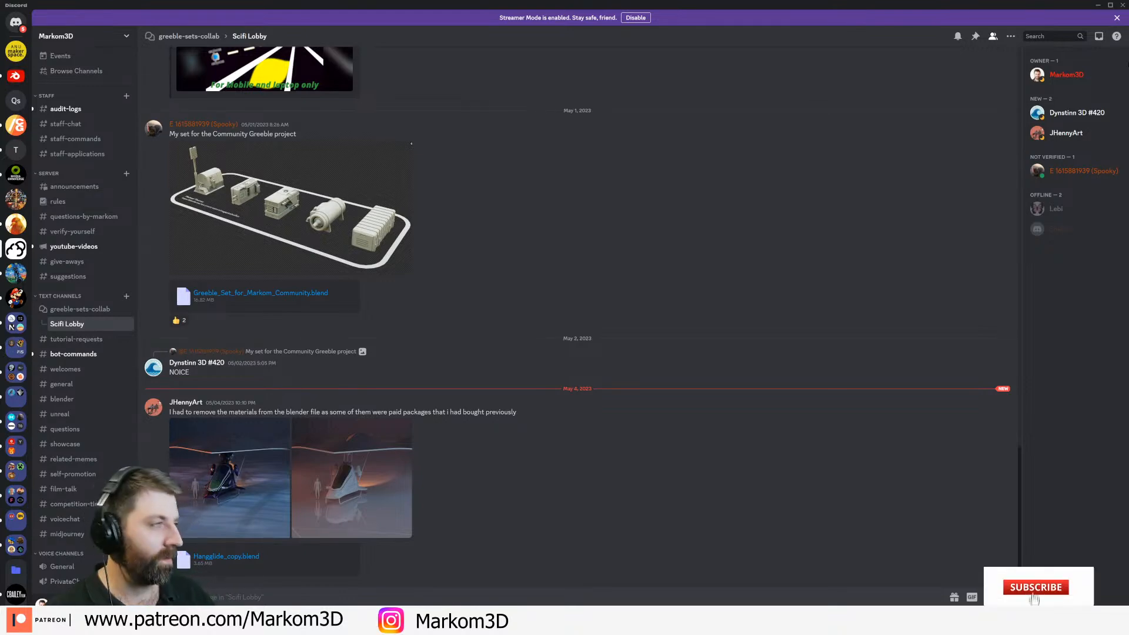
Switch back to Blender and delete every default object from the scene.
key(alt+Tab)
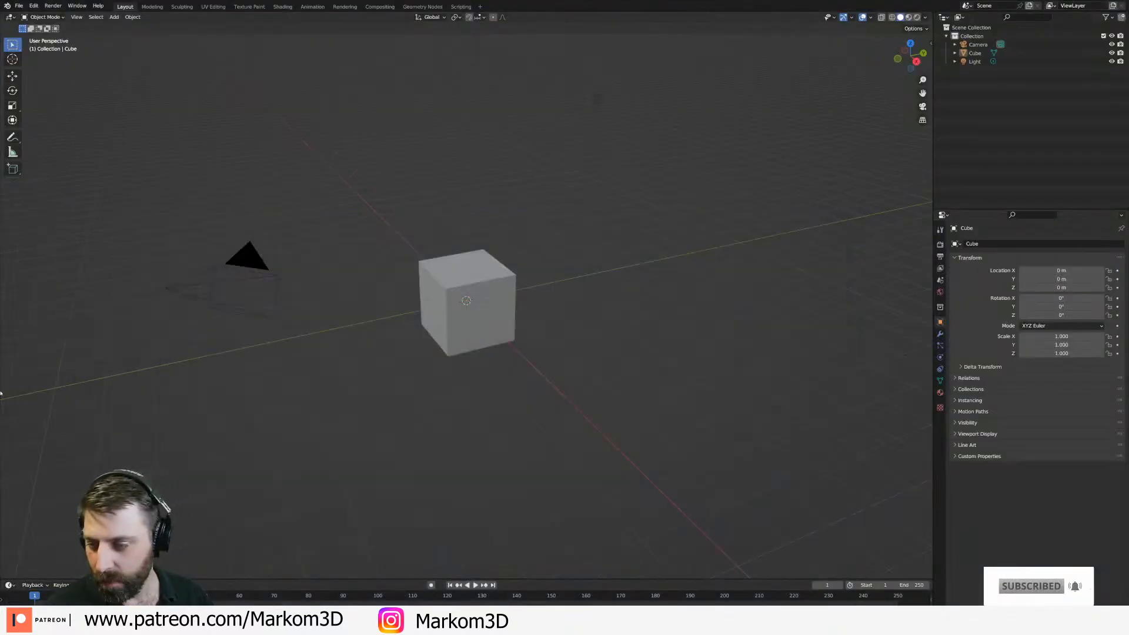
key(alt+Tab)
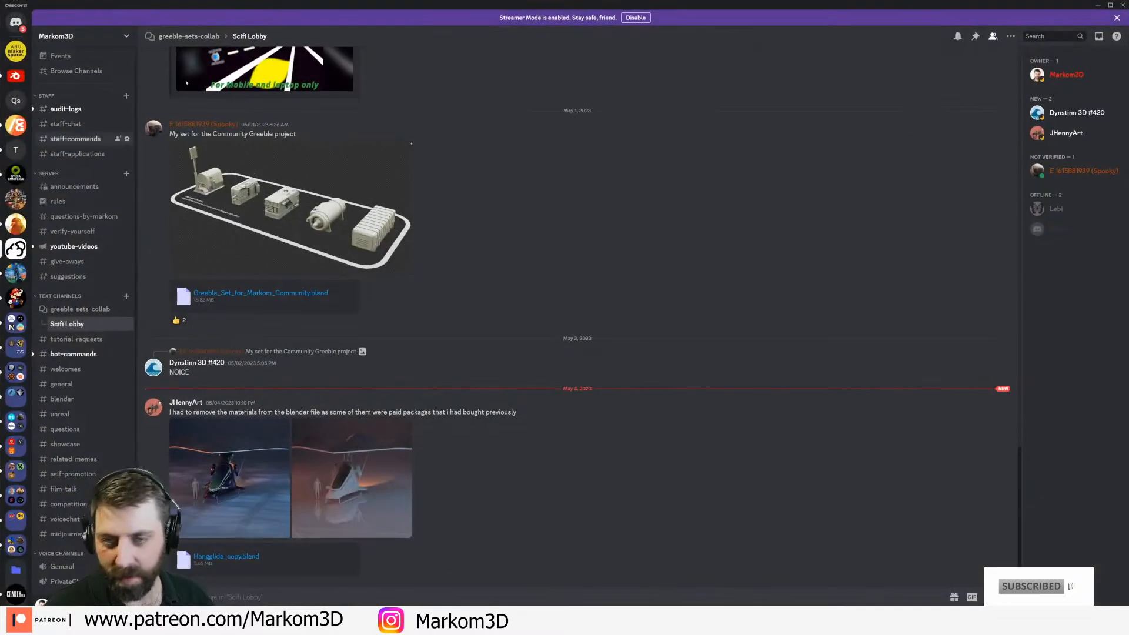
key(alt+Tab)
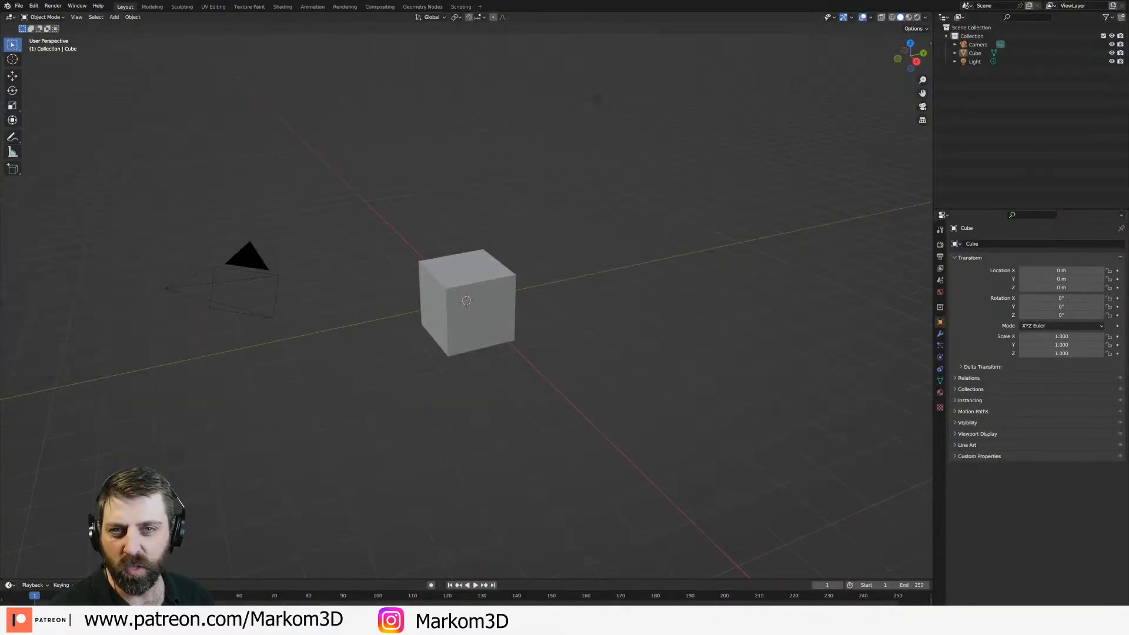
key(a)
key(Delete)
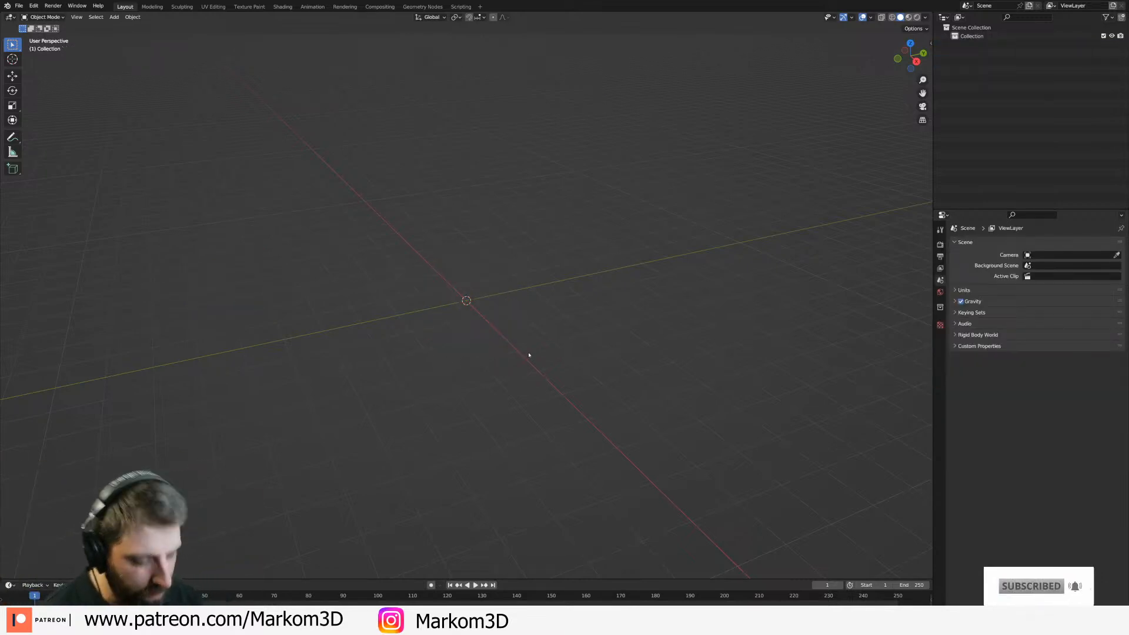
Enable the Screencast Keys display in the 3D viewport.
key(n)
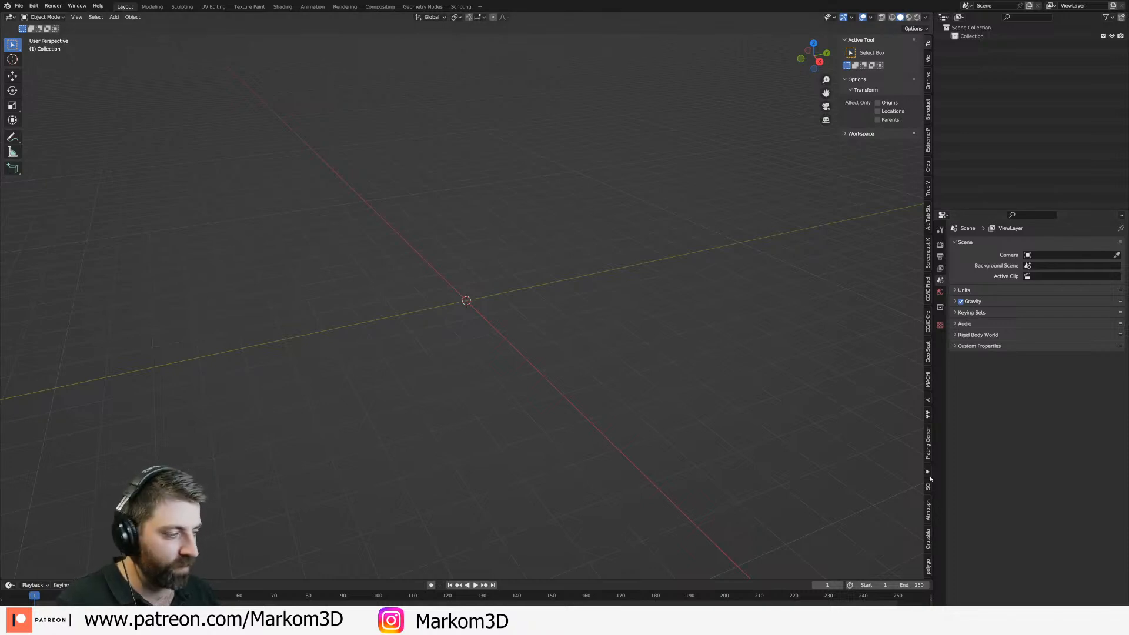
click(923, 264)
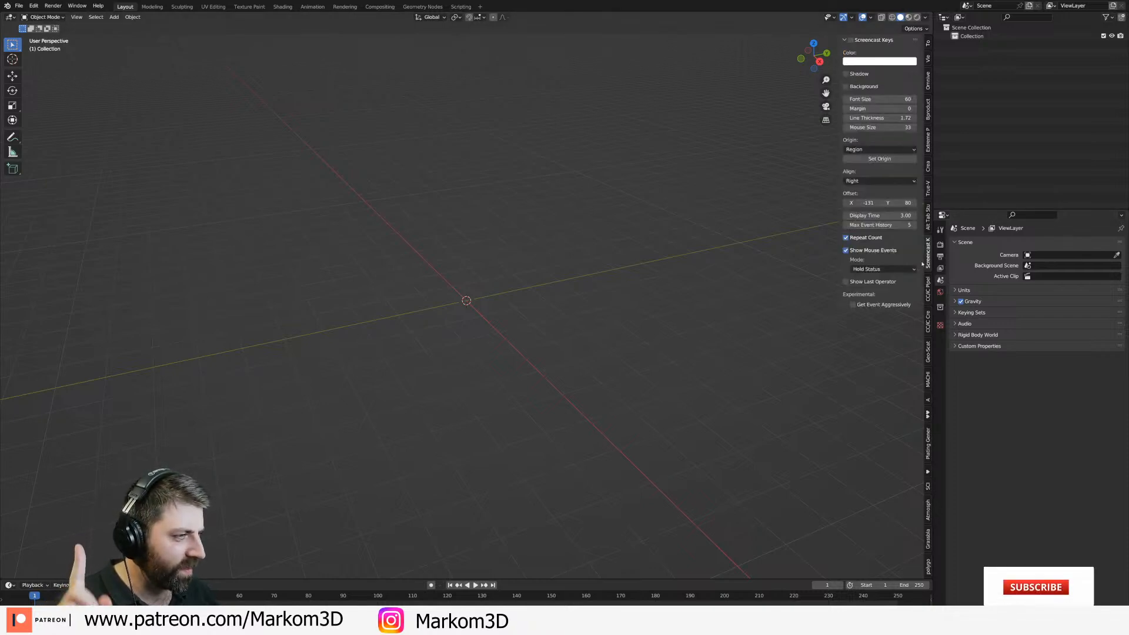
click(851, 40)
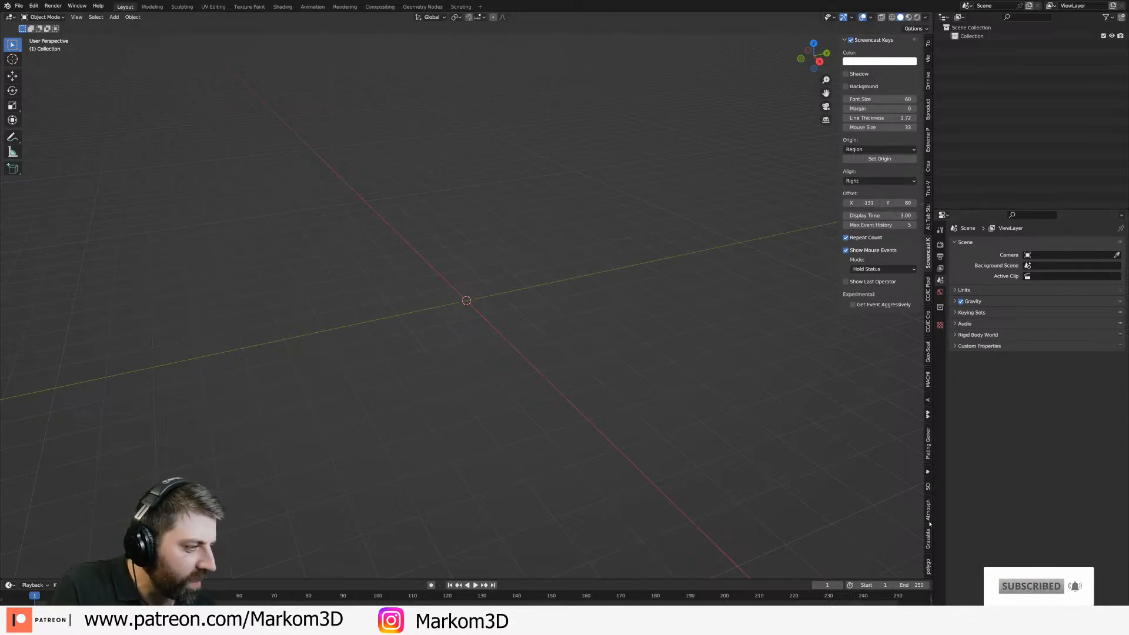
Spawn the Car_Lamborghini_Huracan-Evo-2019 asset from the traffiq sports cars category.
click(930, 547)
click(929, 566)
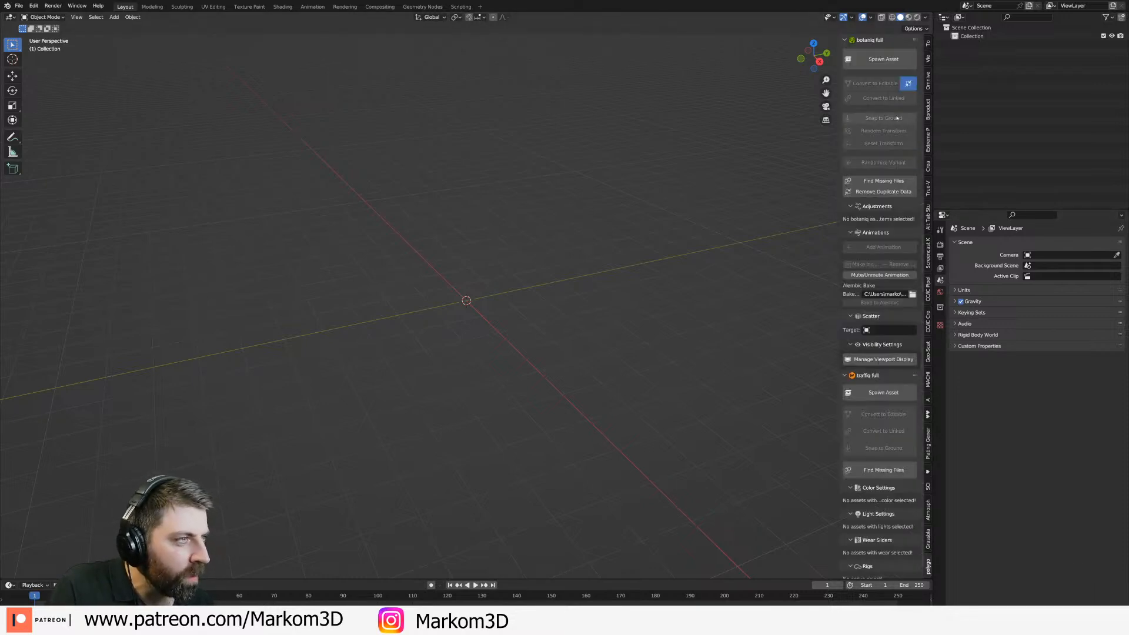
click(845, 50)
click(876, 68)
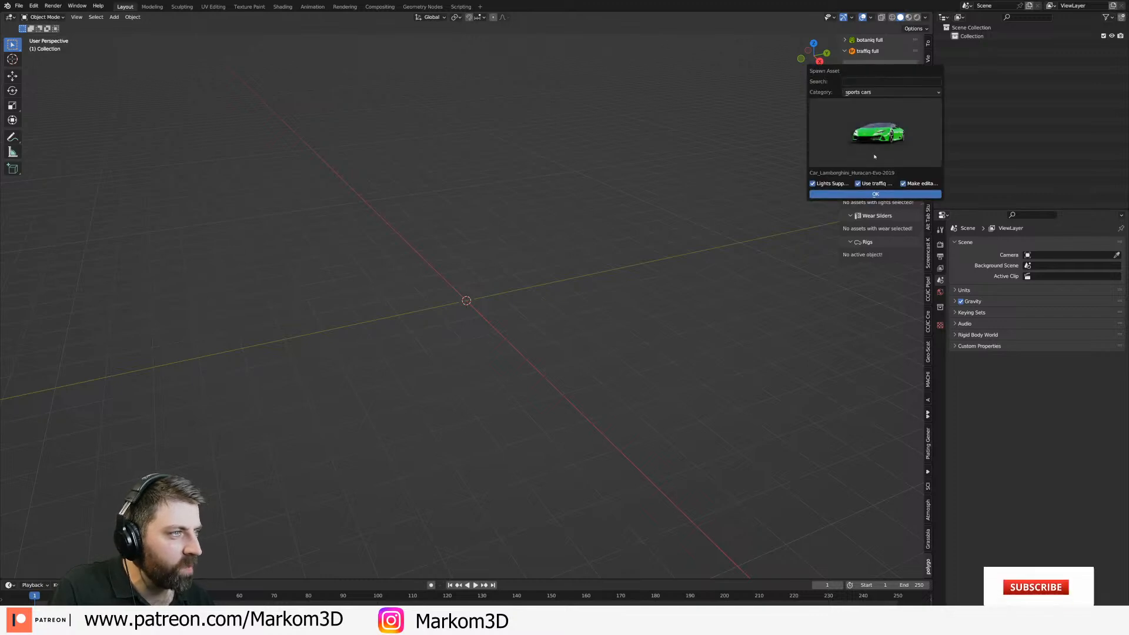
click(876, 194)
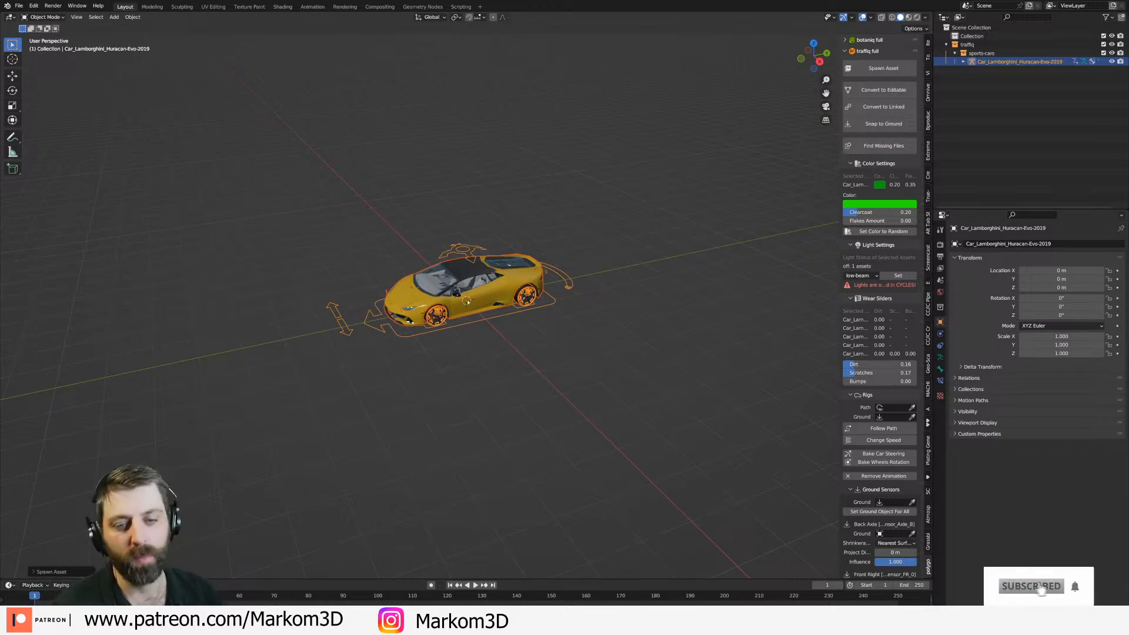
Add a plane under the car and scale it up to about 6.56 as the ground.
key(shift)
key(shift+a)
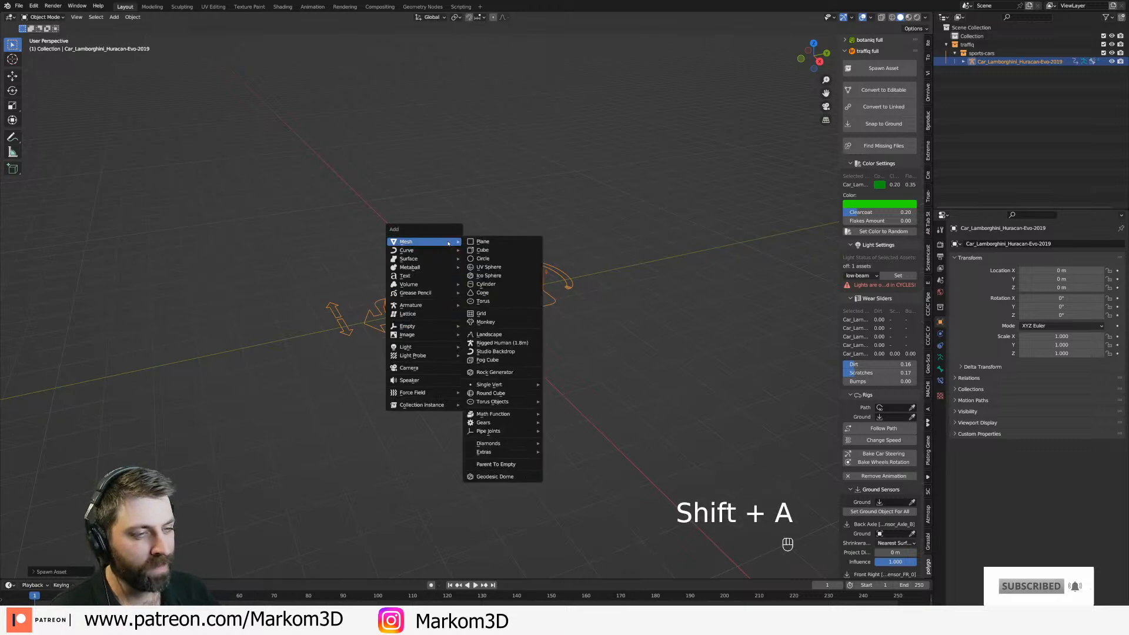
click(500, 242)
key(s)
click(867, 333)
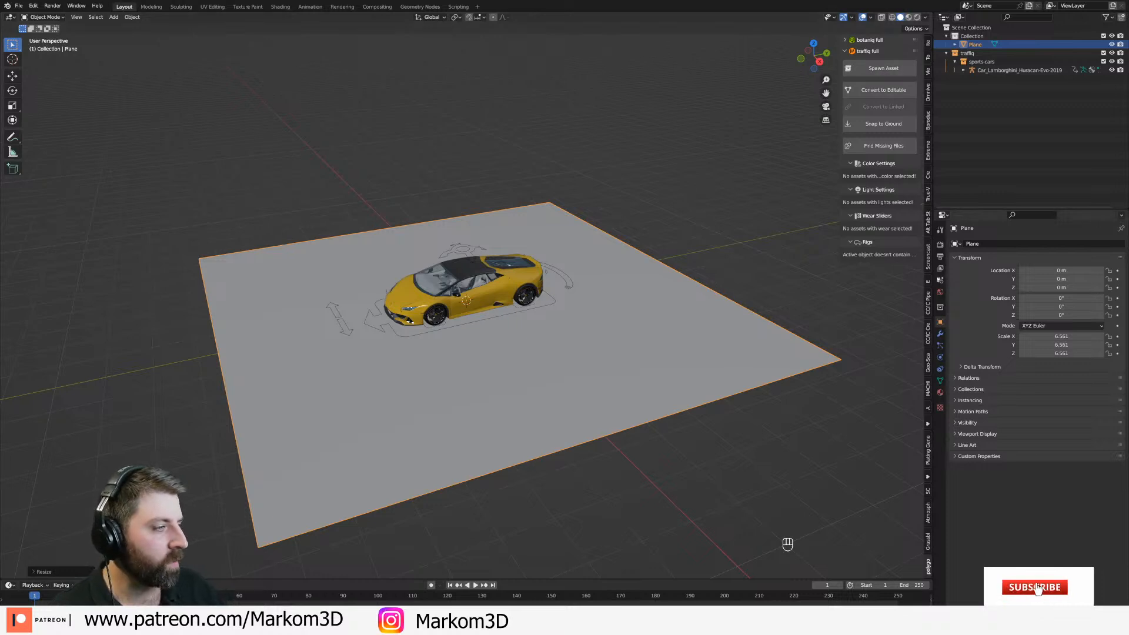
Set the render engine to Cycles and its device to GPU Compute.
click(941, 244)
click(1074, 243)
click(1053, 272)
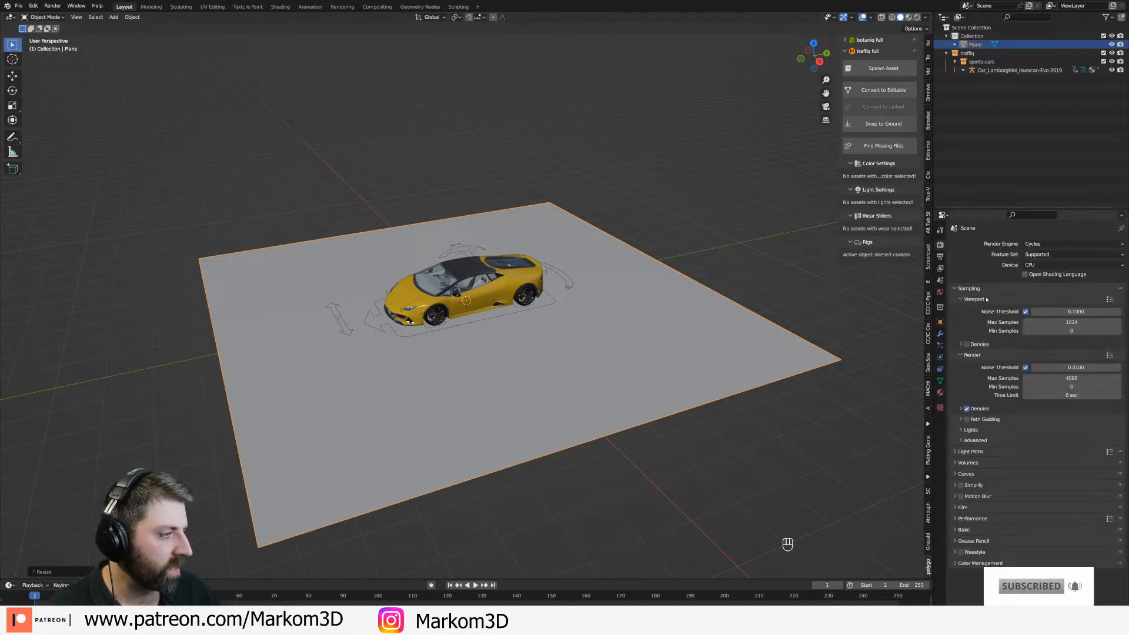
click(1074, 265)
click(1053, 283)
Set the maximum samples to 32 for the viewport and 128 for the render.
click(1057, 312)
text(3)
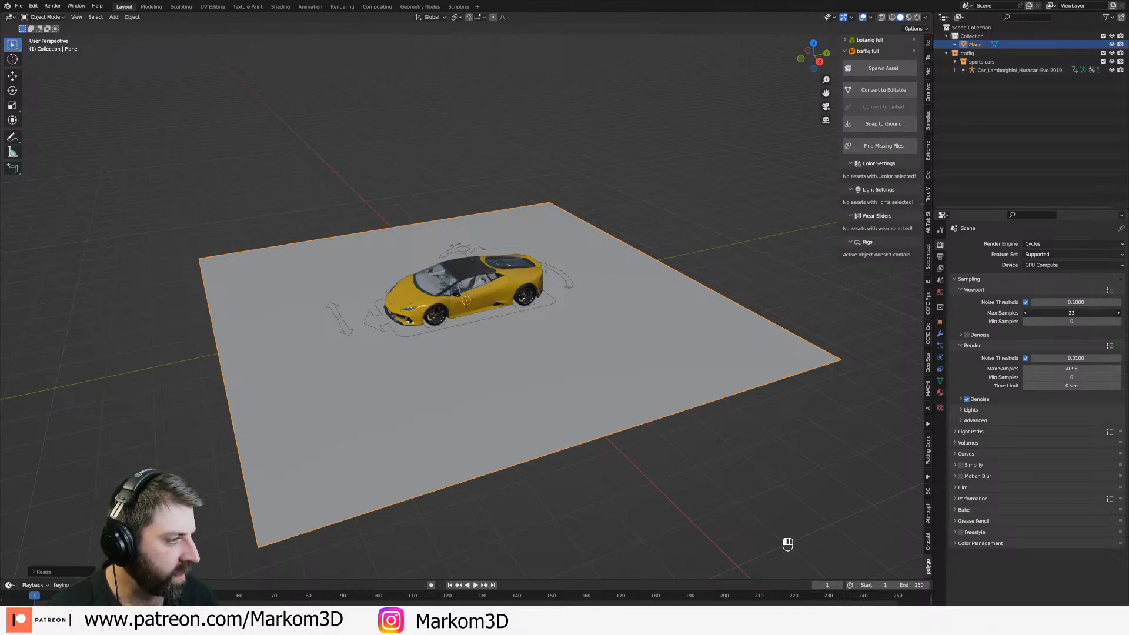
text(2)
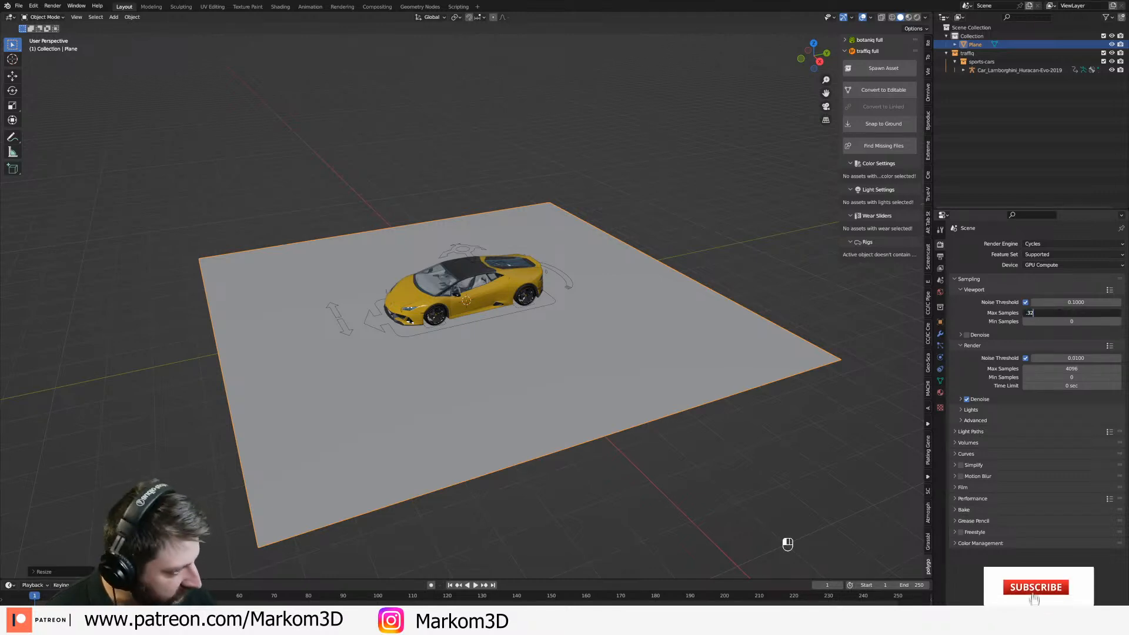
key(BackSpace)
text(32)
key(Return)
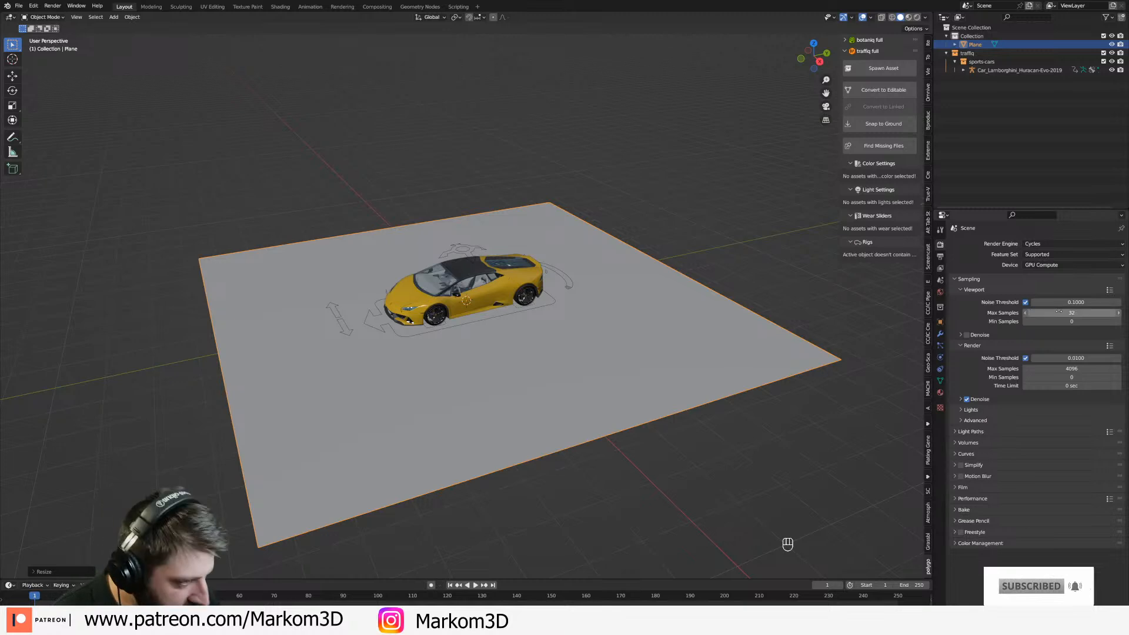
click(1072, 369)
text(128)
key(Return)
Show the viewport in rendered shading and add a tilted Sun light above and behind the car, aimed toward it.
scroll(674, 218, up, 3)
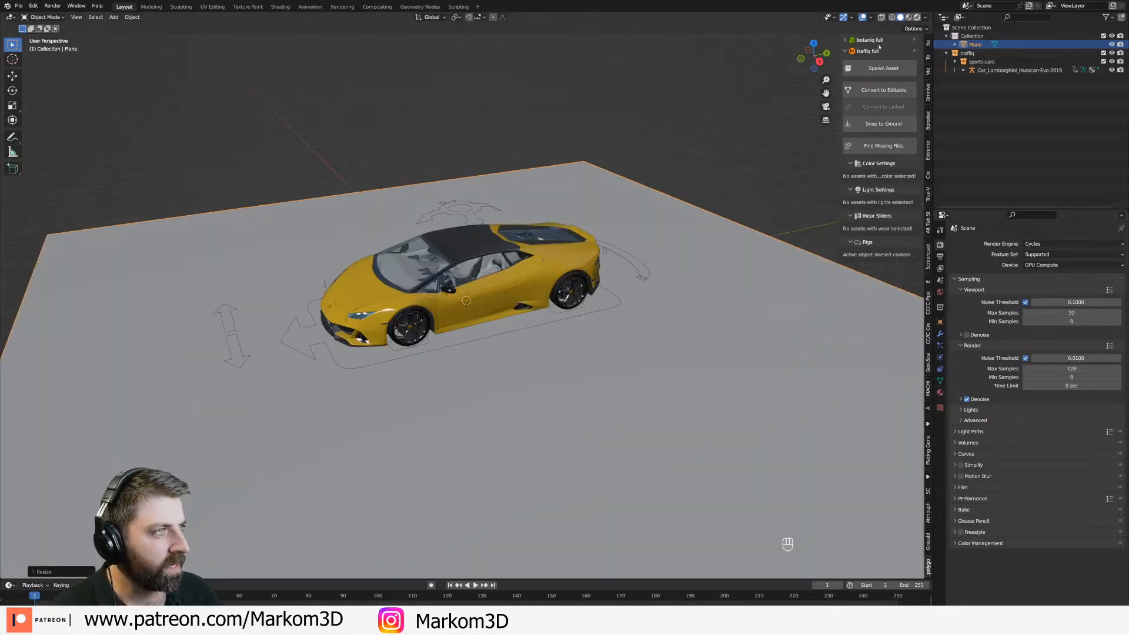
key(z)
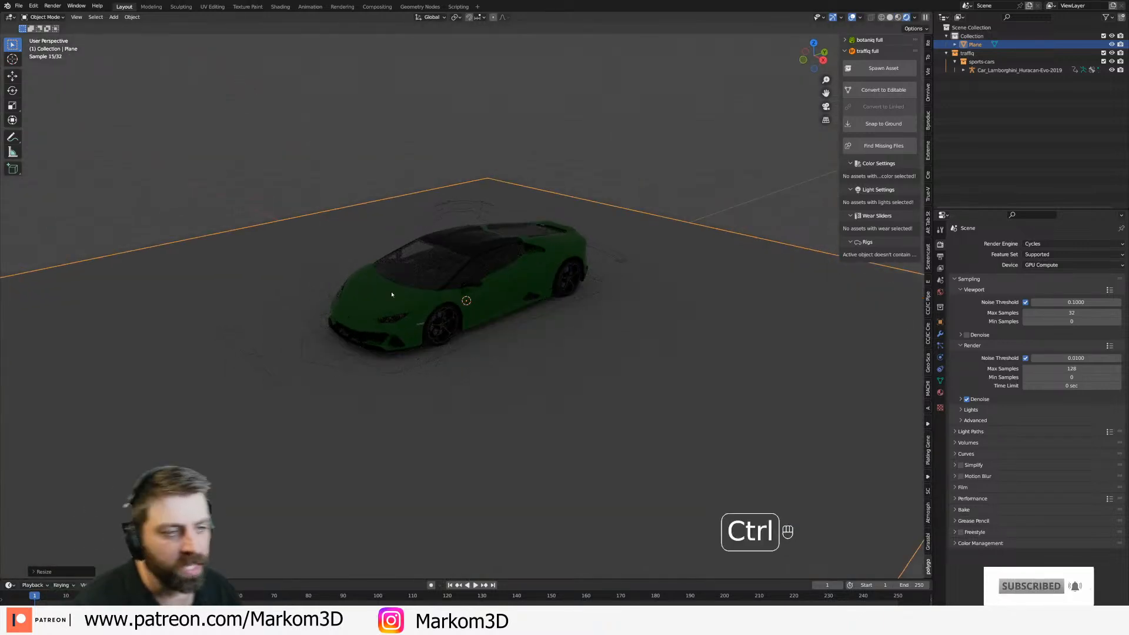
key(shift+a)
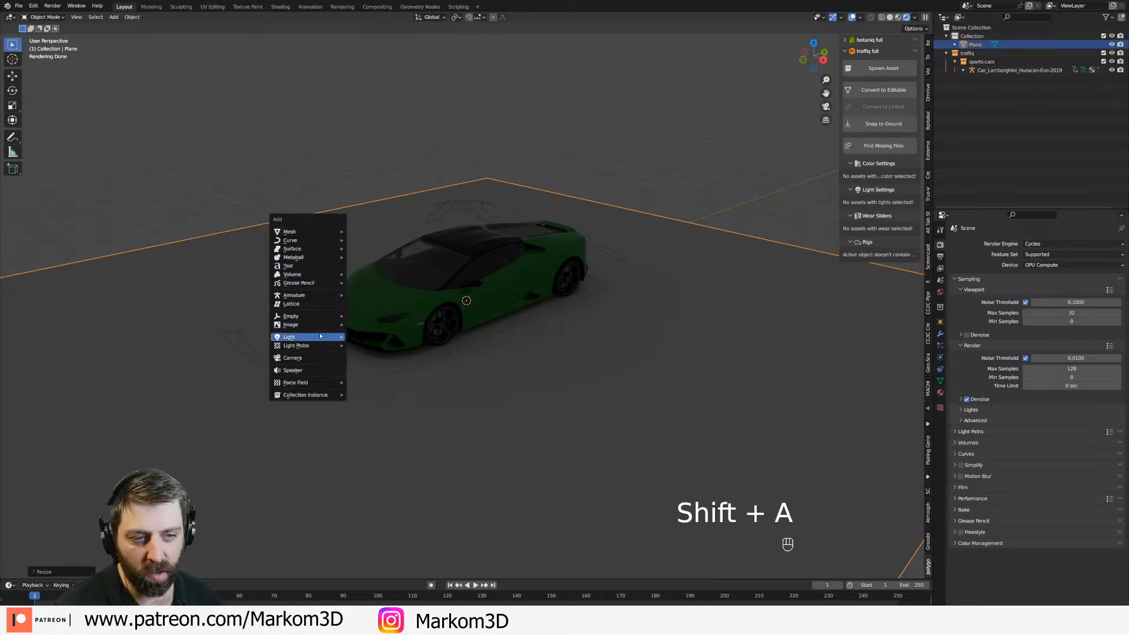
mouse_move(329, 337)
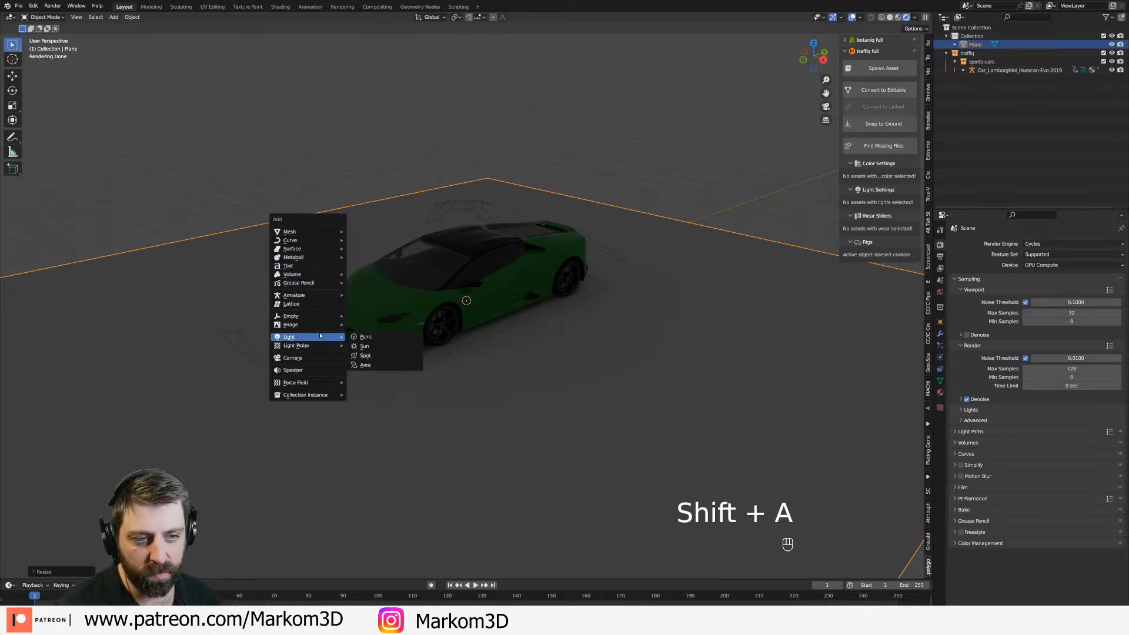
click(364, 346)
key(r)
click(512, 405)
key(g)
click(649, 340)
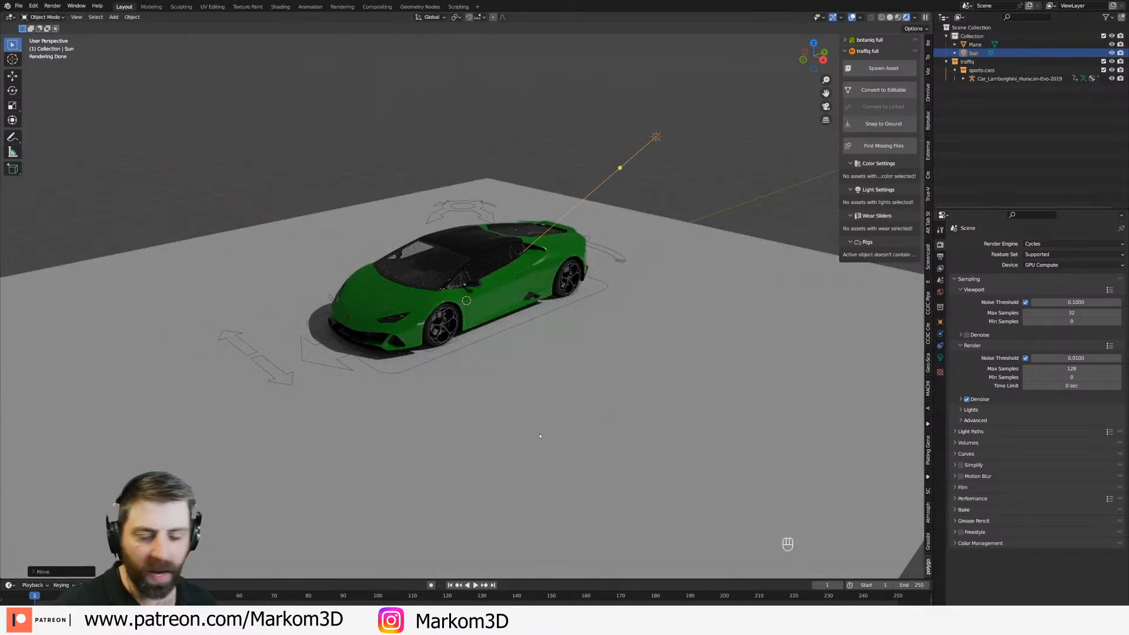
Look over the car-rebuilding YouTube channel in the browser, and examine the rendered car back in Blender.
key(alt+Tab)
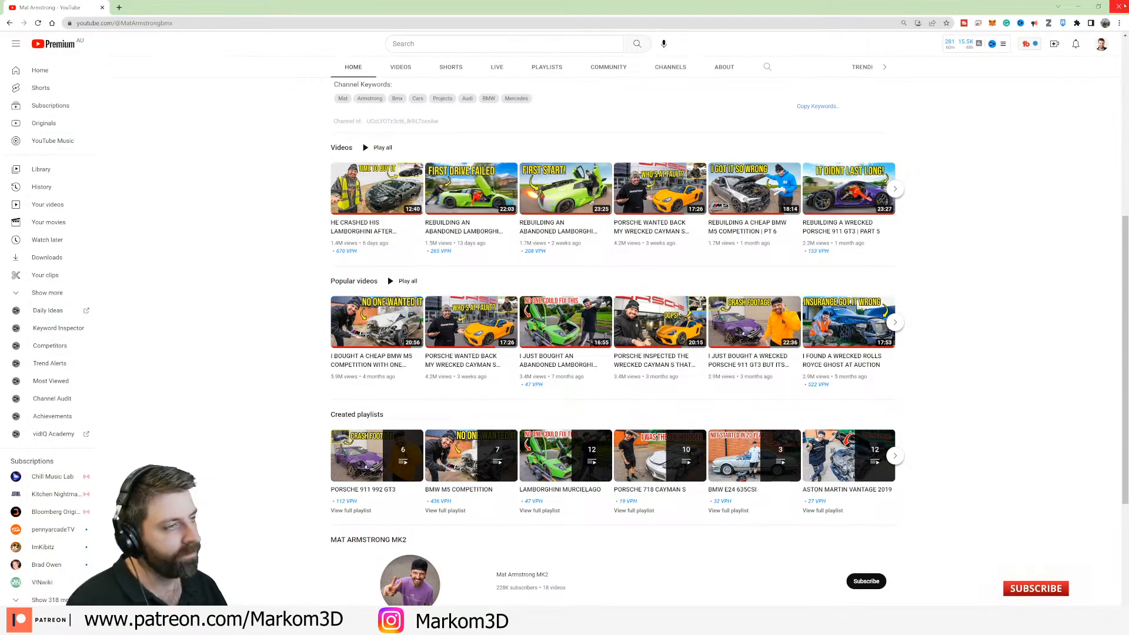
scroll(614, 239, up, 6)
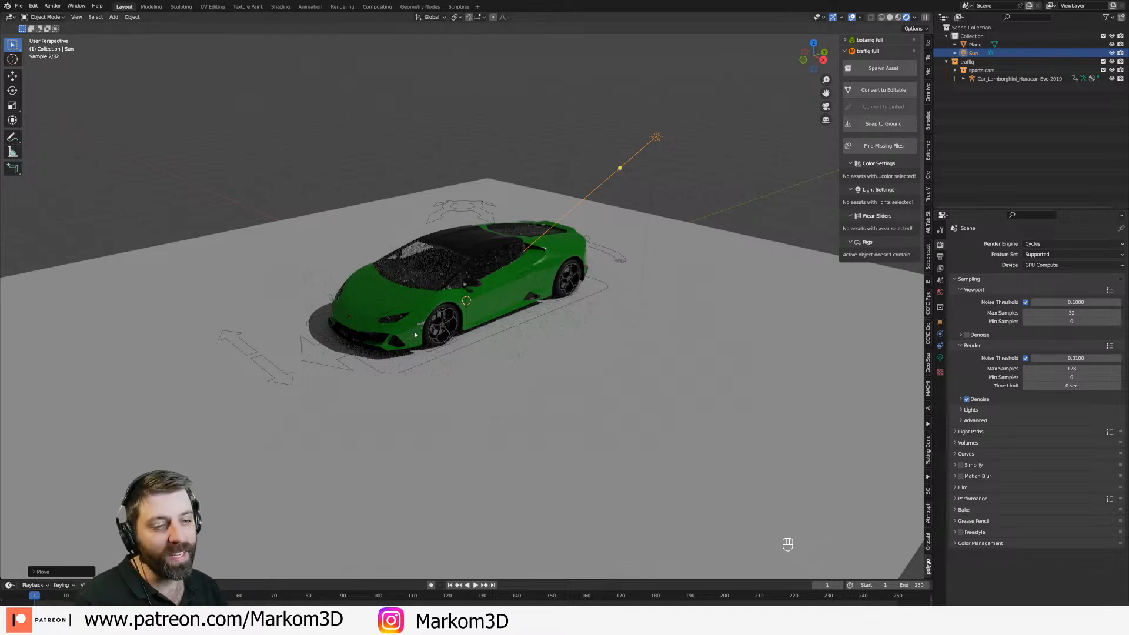
scroll(416, 334, up, 3)
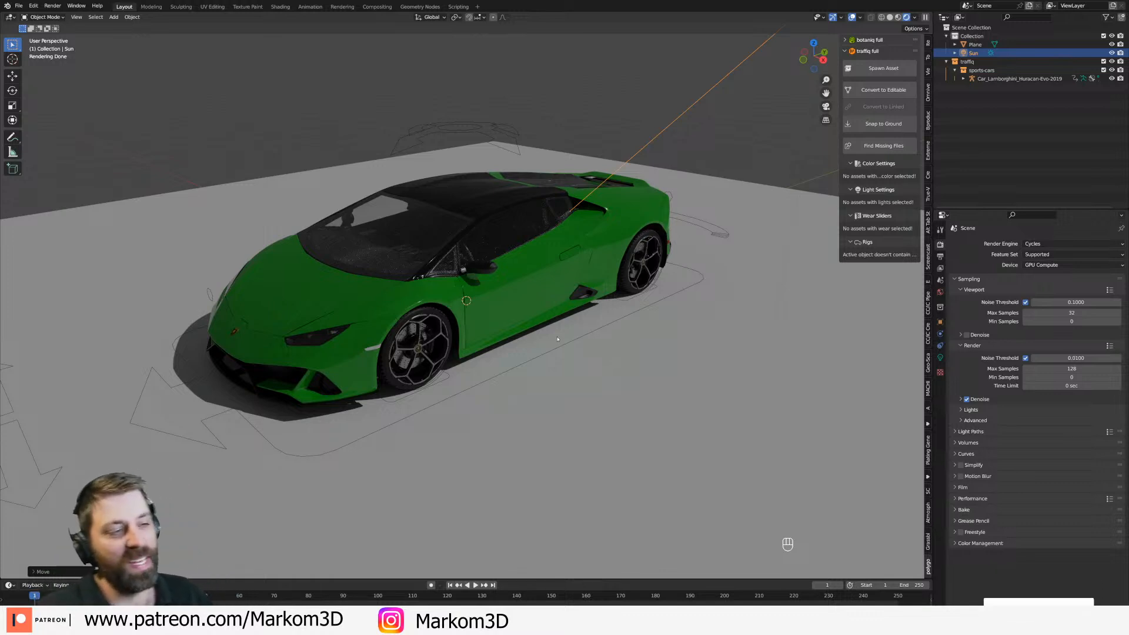
scroll(677, 361, down, 2)
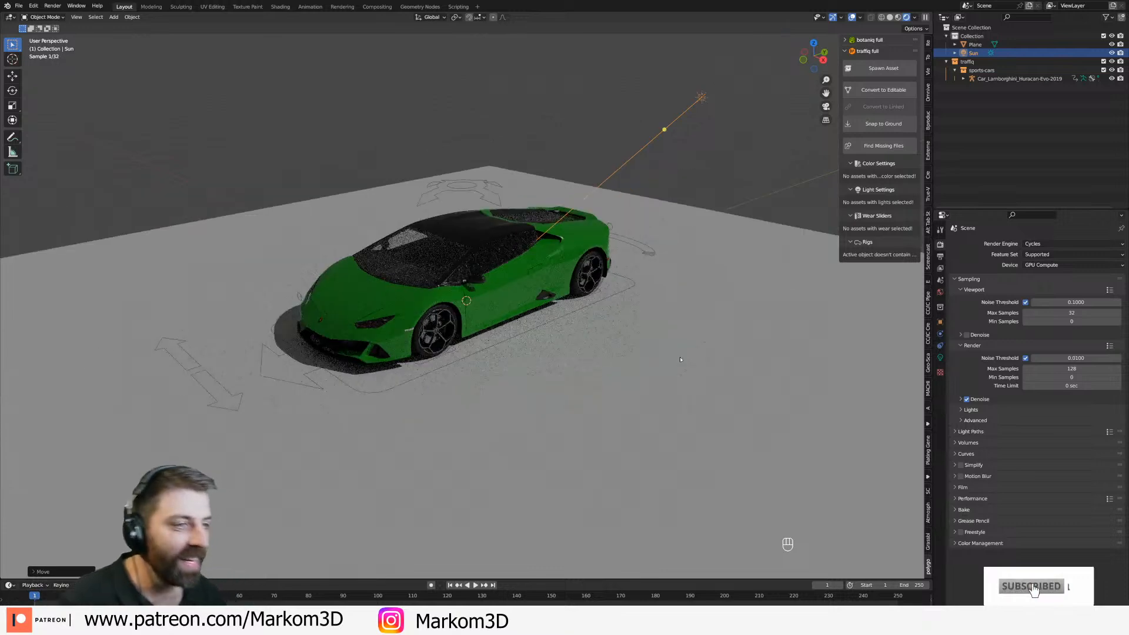
Delete the Sun light from the scene.
middle_drag(678, 361, 693, 340)
scroll(693, 340, up, 2)
scroll(708, 106, down, 2)
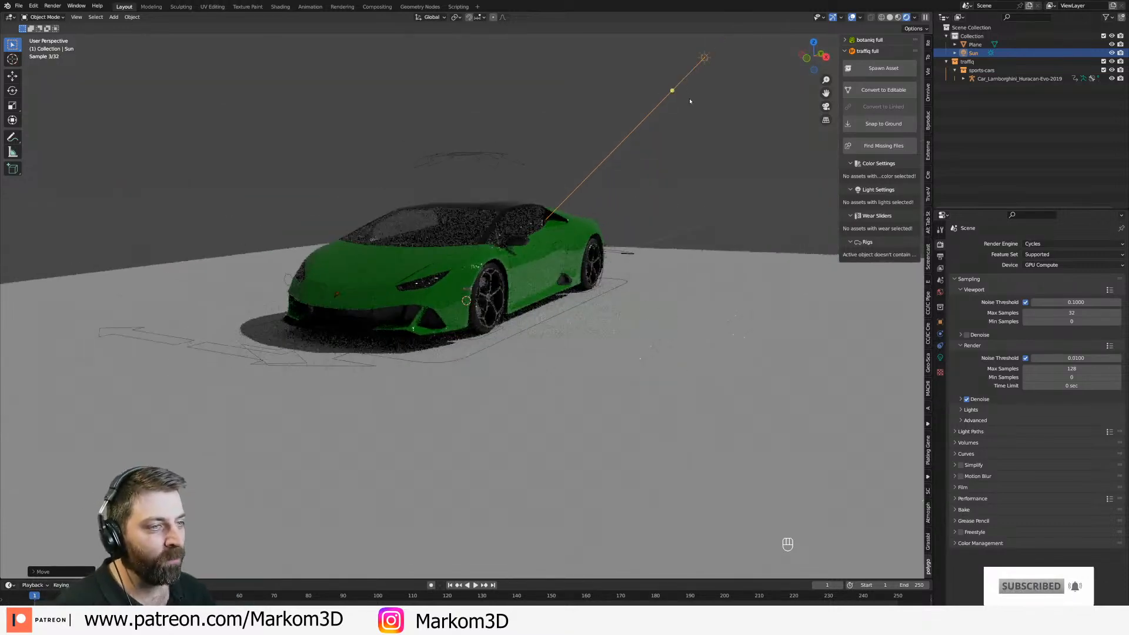
key(Delete)
Scatter the Old Meadow 06 biome over the ground plane with Grassblade and apply the plane's scale.
click(720, 322)
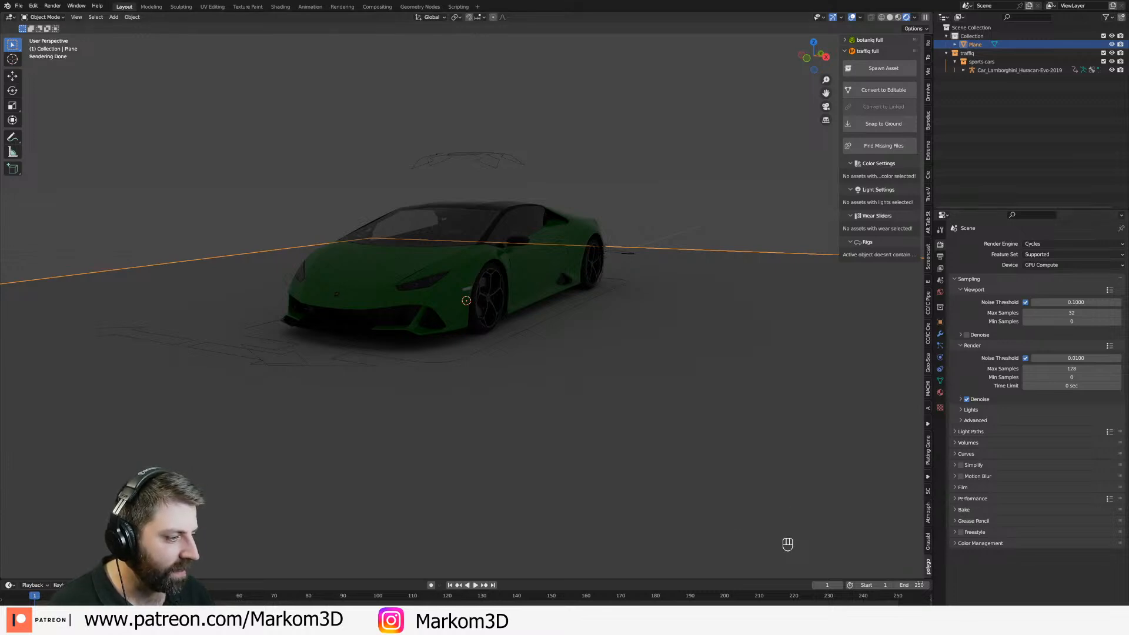
click(845, 51)
click(847, 39)
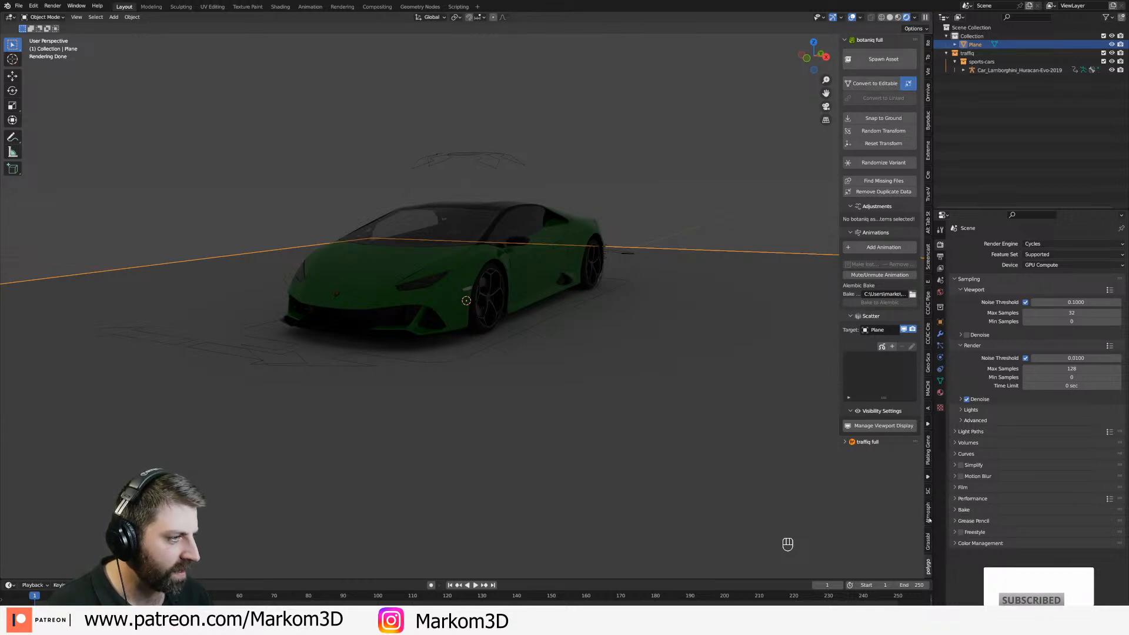
click(928, 540)
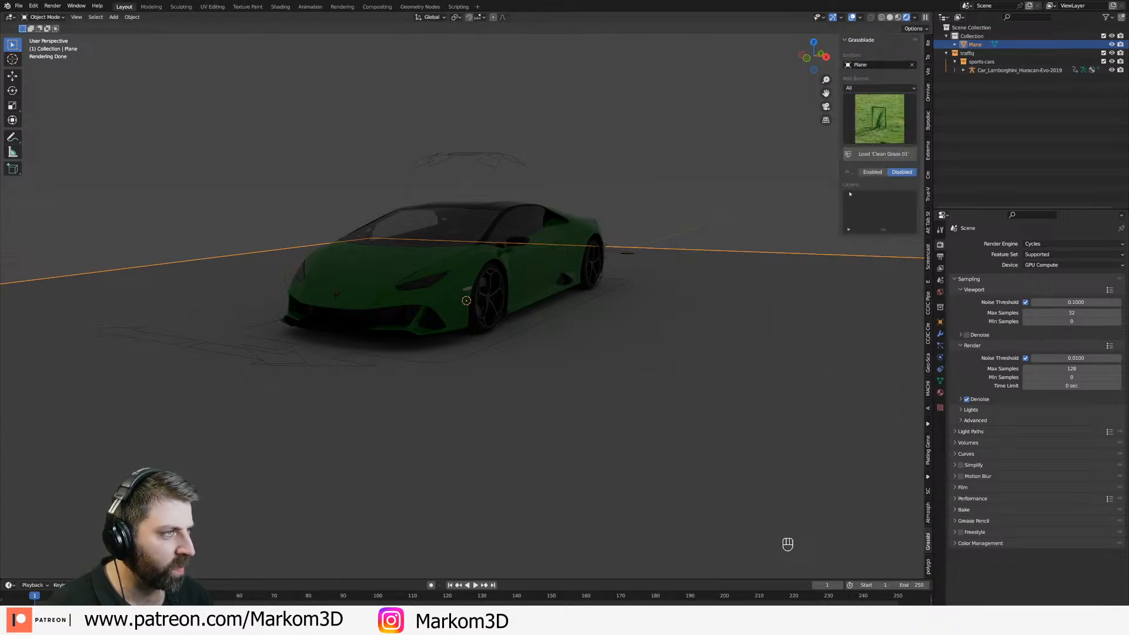
click(879, 118)
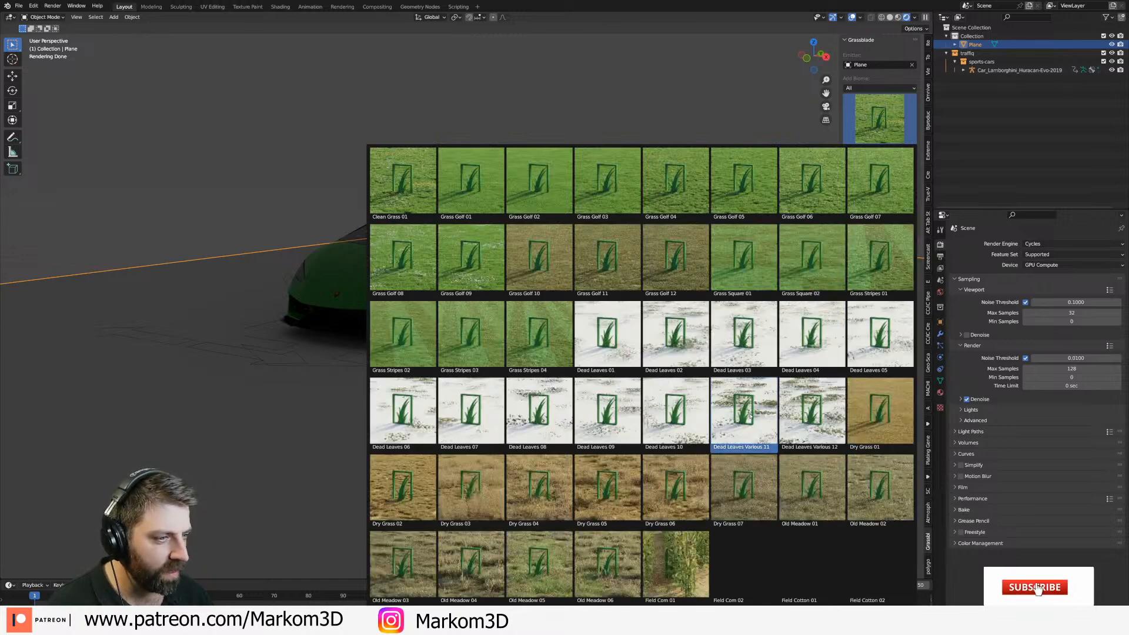
scroll(677, 494, down, 1)
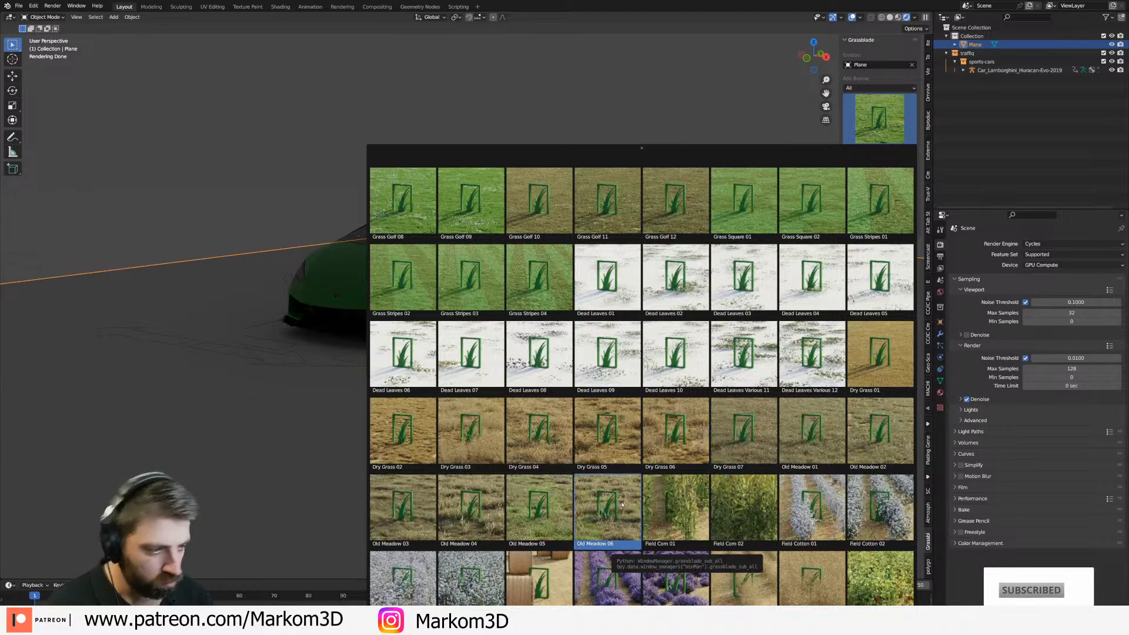
key(Right)
key(Right)
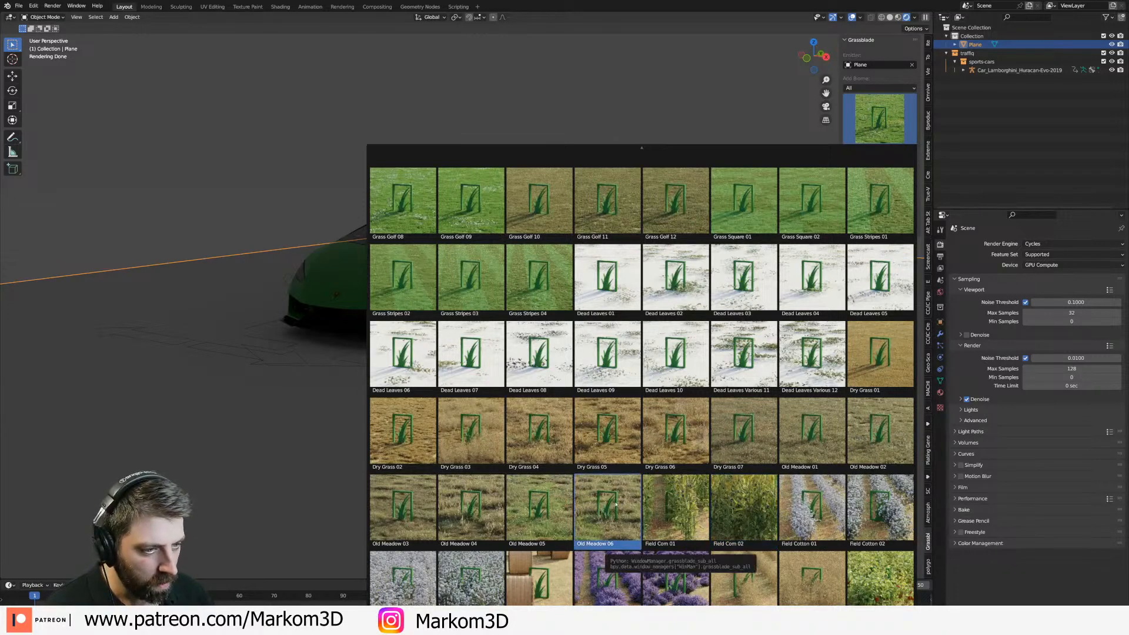
click(616, 504)
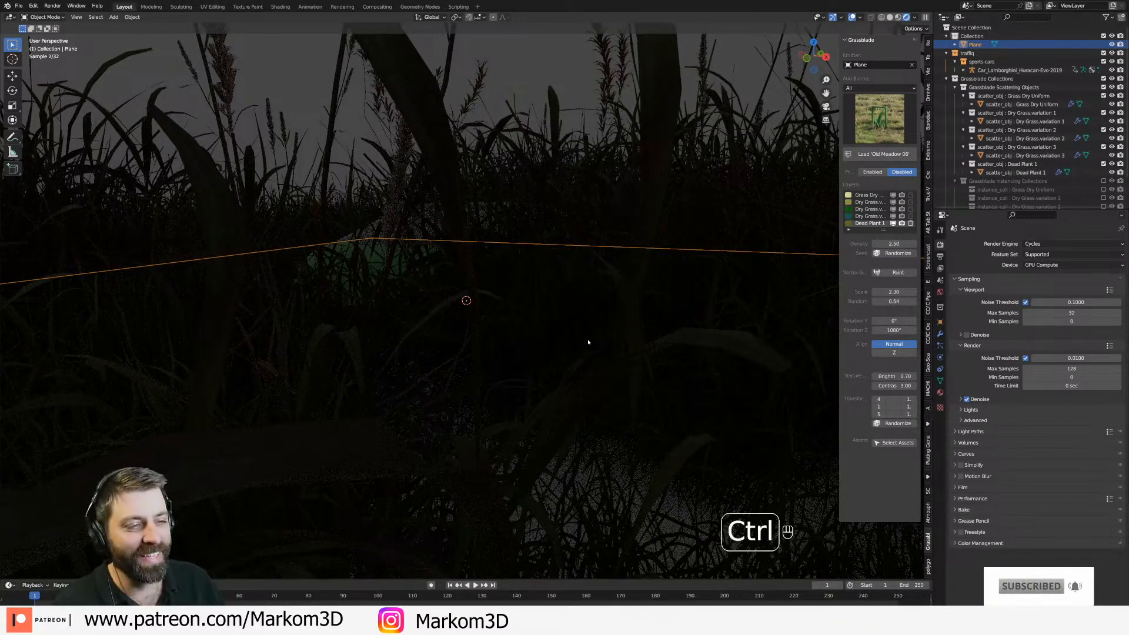
key(ctrl+a)
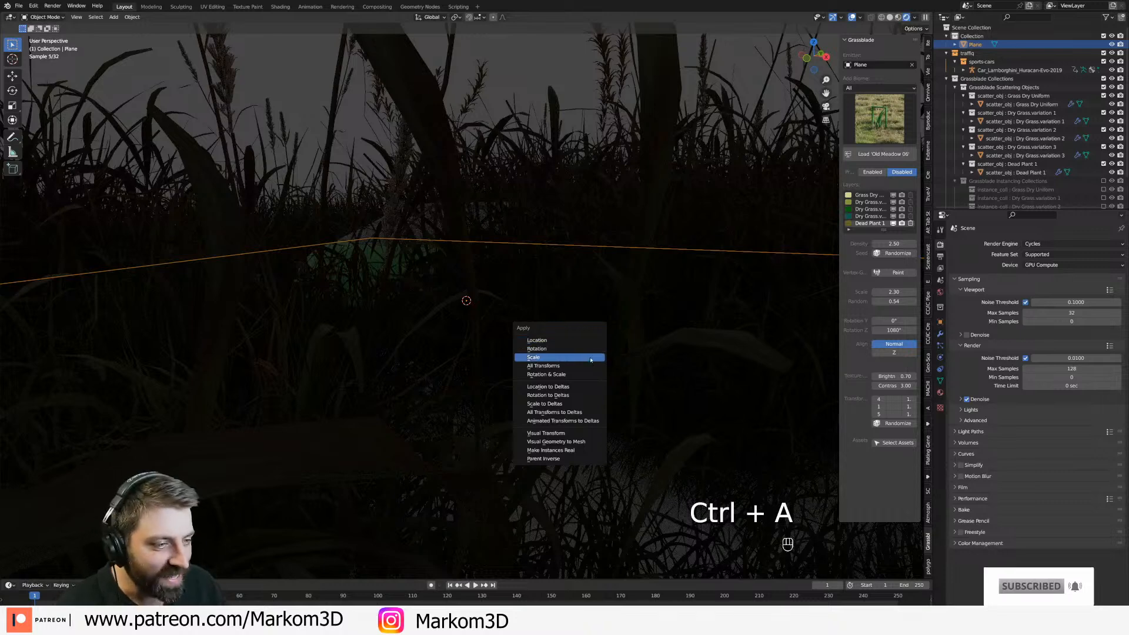
click(589, 357)
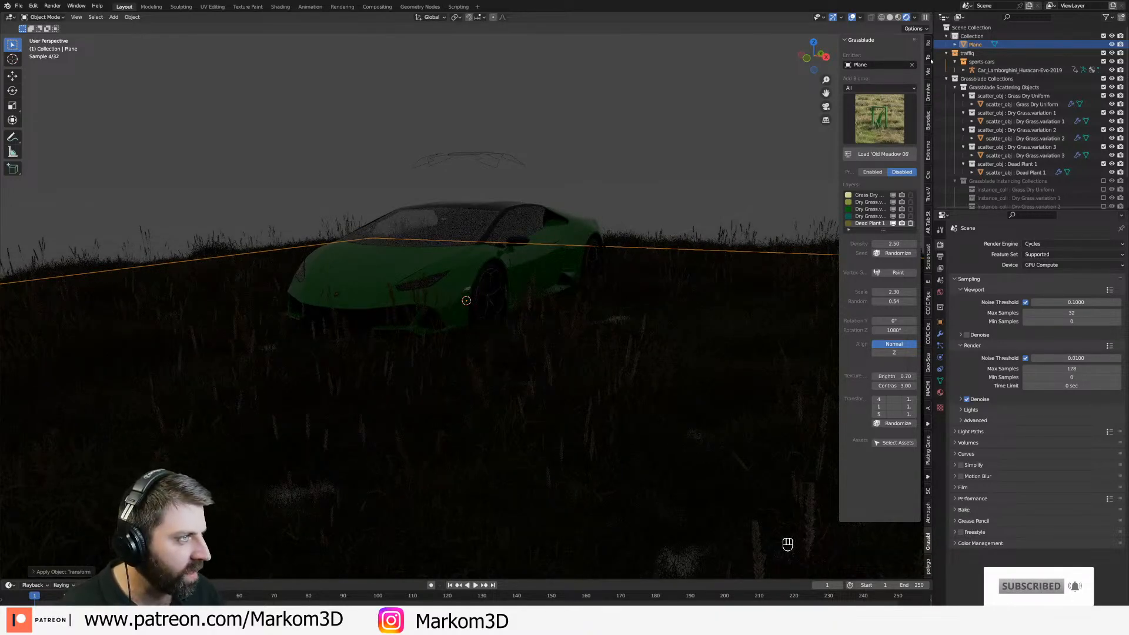
Enable Physical Atmosphere for the world and set its sun rotation to 265° horizontal and -87° vertical.
click(928, 499)
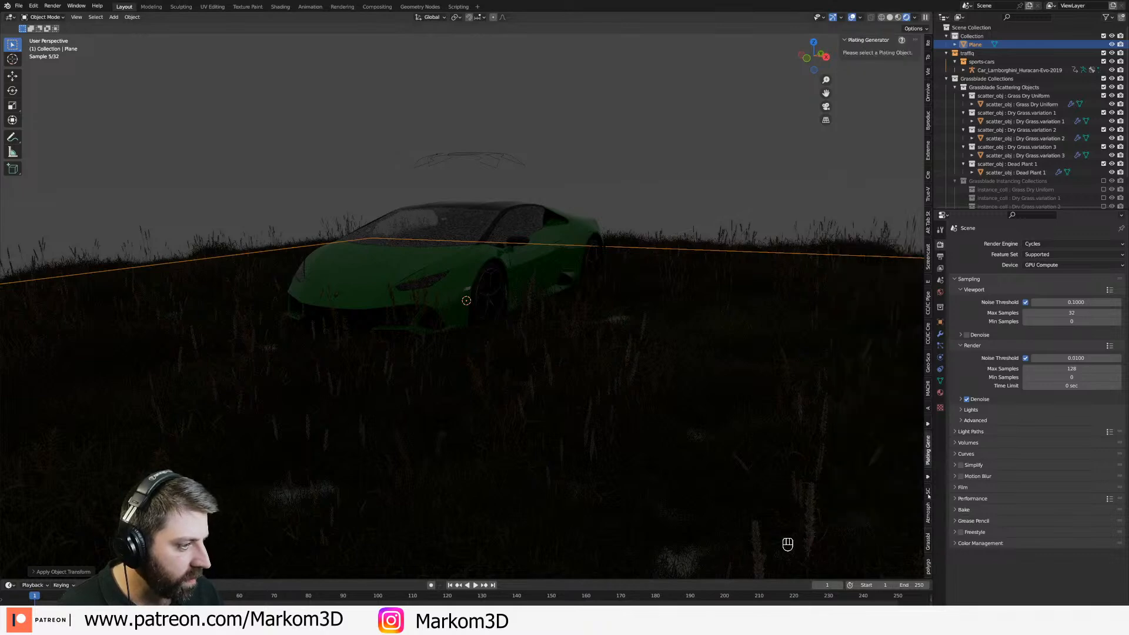
ctrl+scroll(928, 498, up, 4)
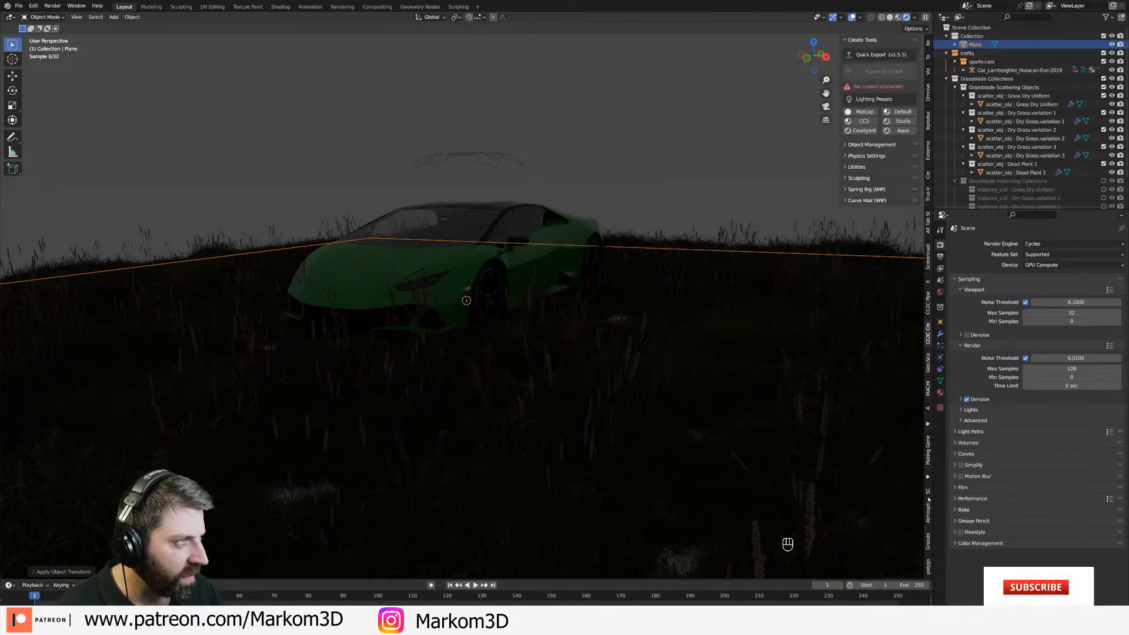
ctrl+scroll(928, 499, up, 5)
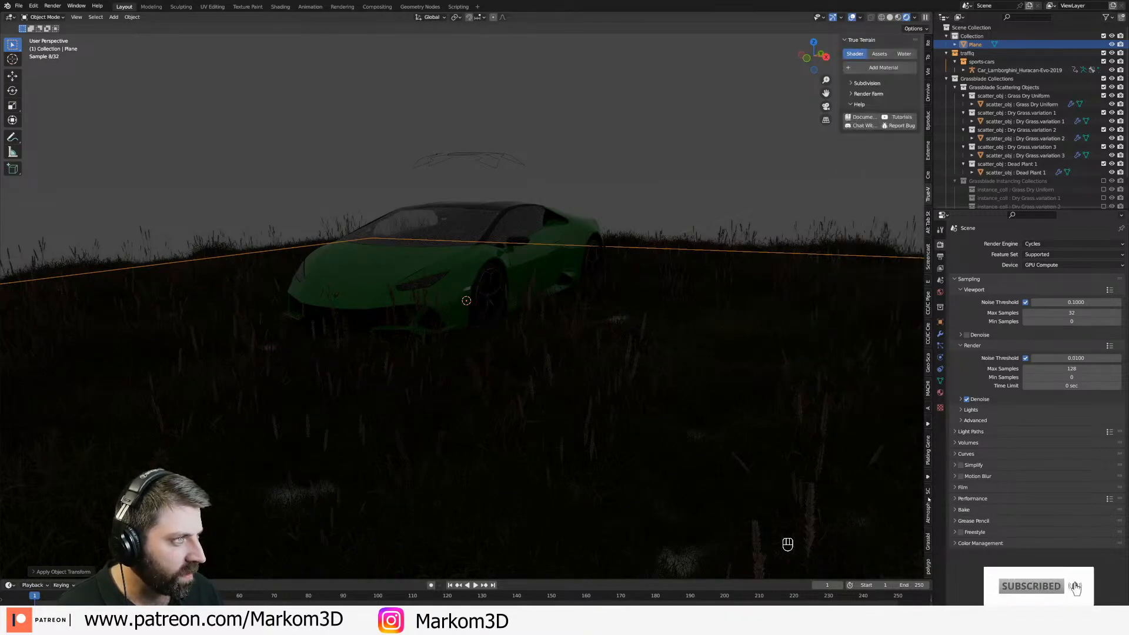
ctrl+scroll(929, 499, up, 5)
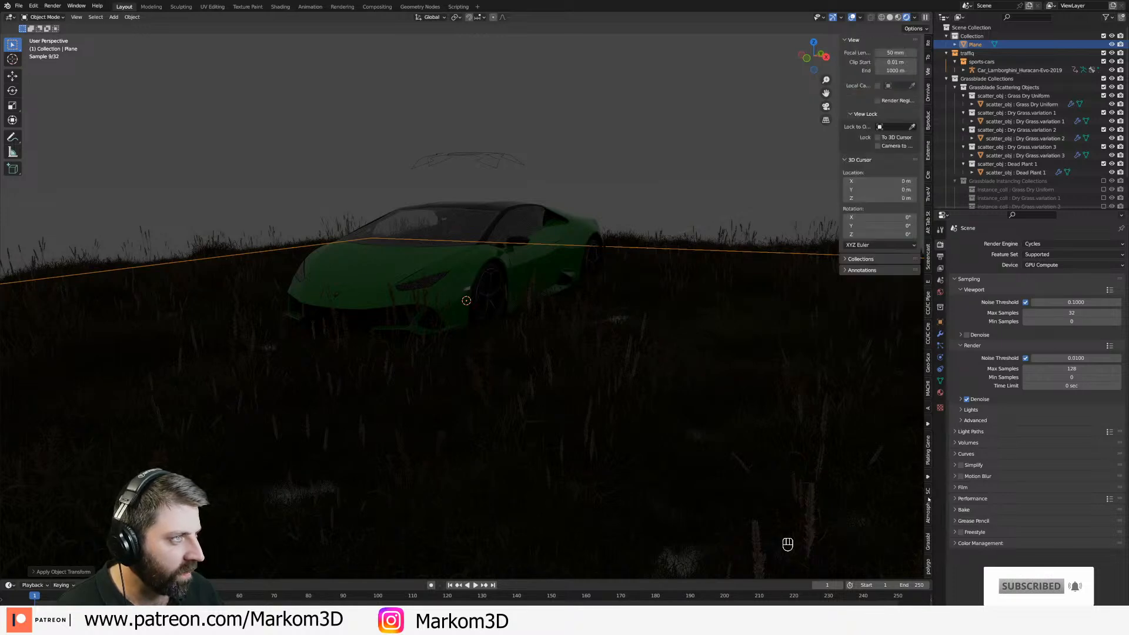
ctrl+scroll(929, 499, up, 3)
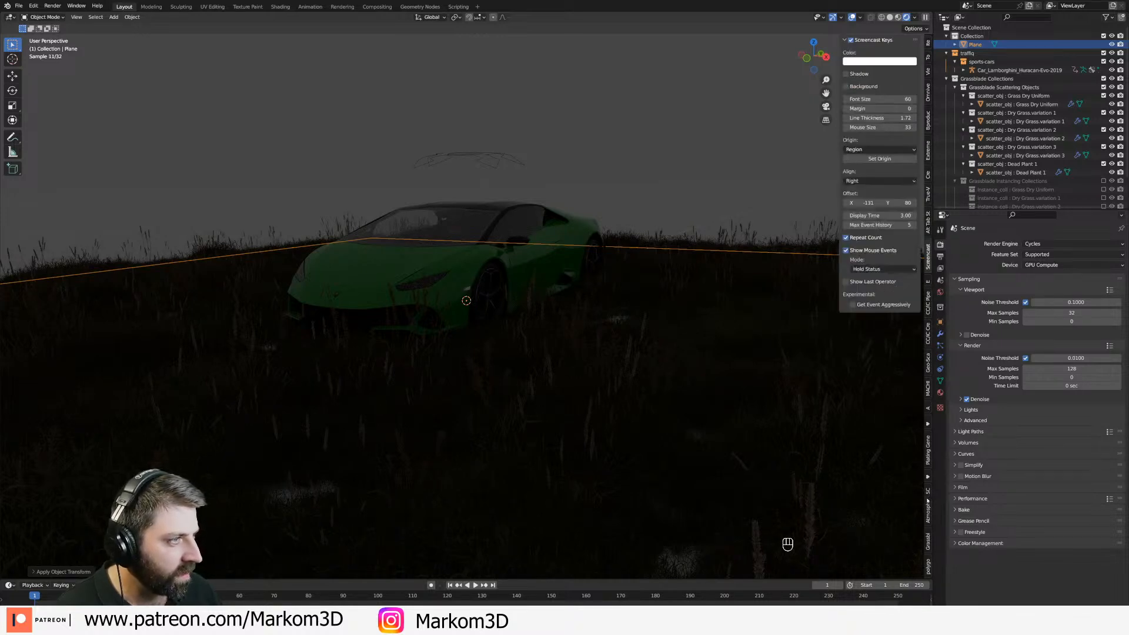
ctrl+scroll(928, 500, up, 4)
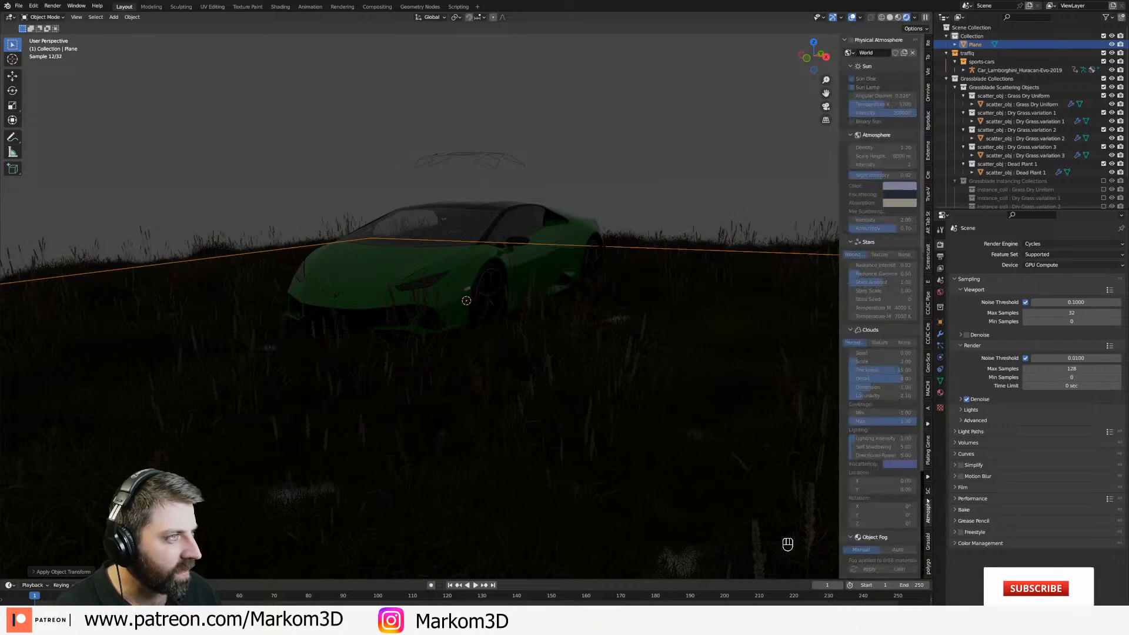
click(851, 39)
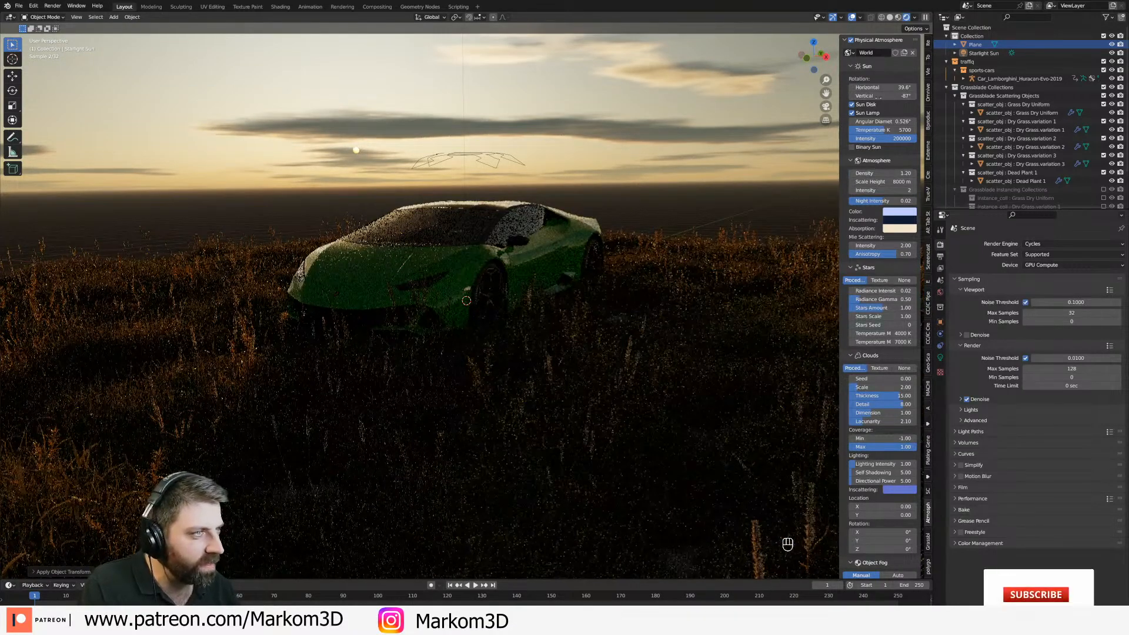
mouse_move(883, 87)
mouse_down()
mouse_move(894, 87)
mouse_move(877, 93)
mouse_up()
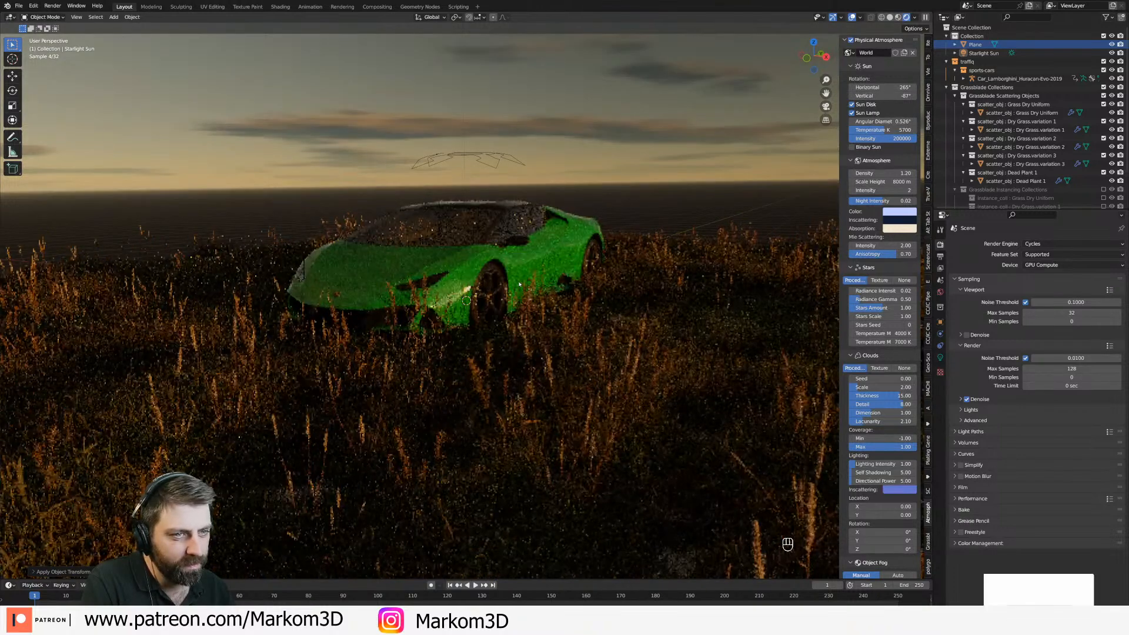
Set the Lamborghini's light status to park with the traffiq add-on.
click(434, 283)
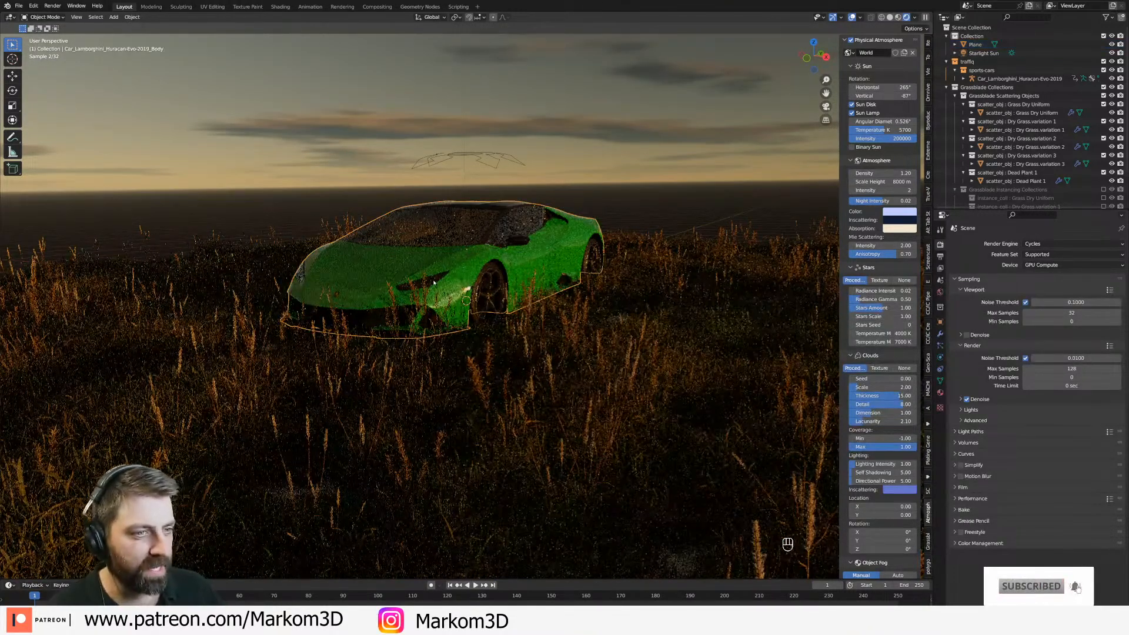
click(495, 155)
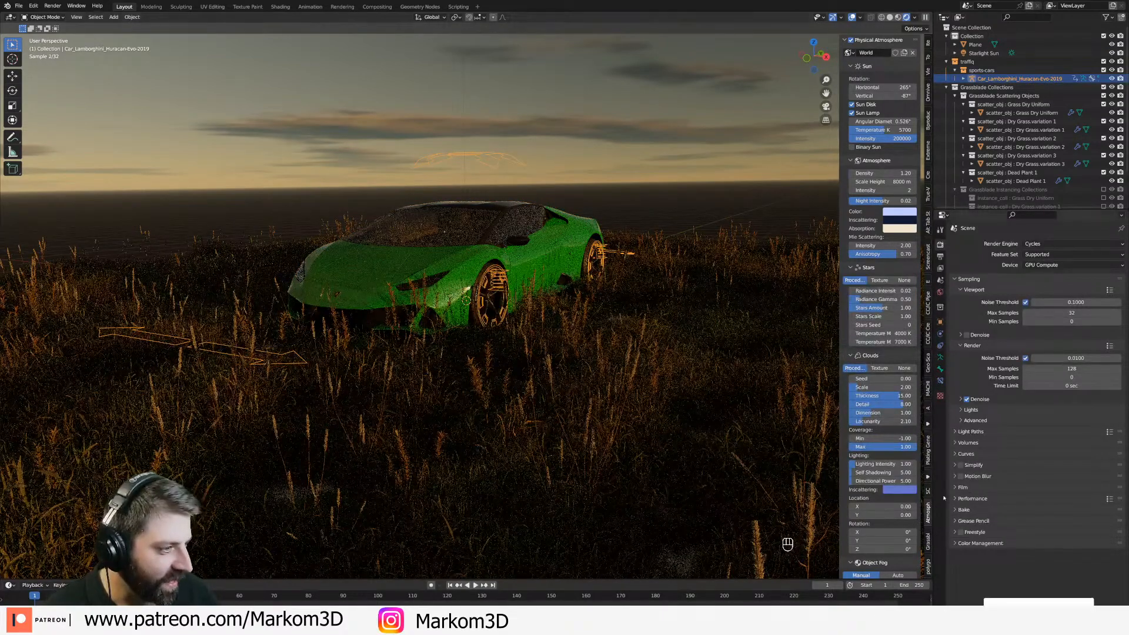
click(928, 566)
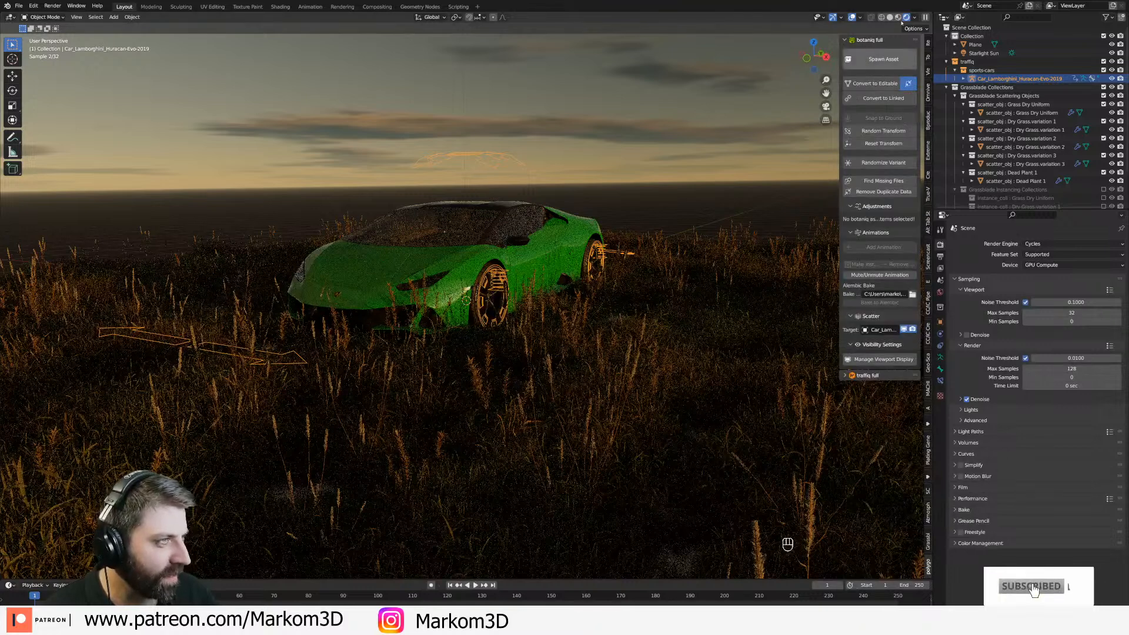
click(867, 376)
scroll(881, 500, down, 2)
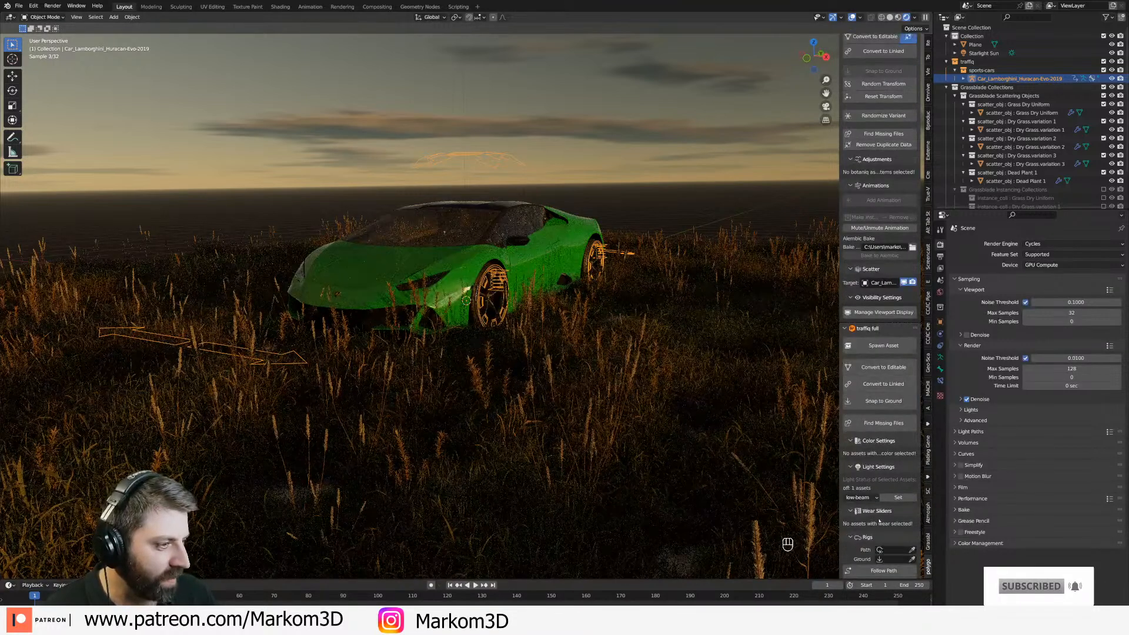
click(879, 498)
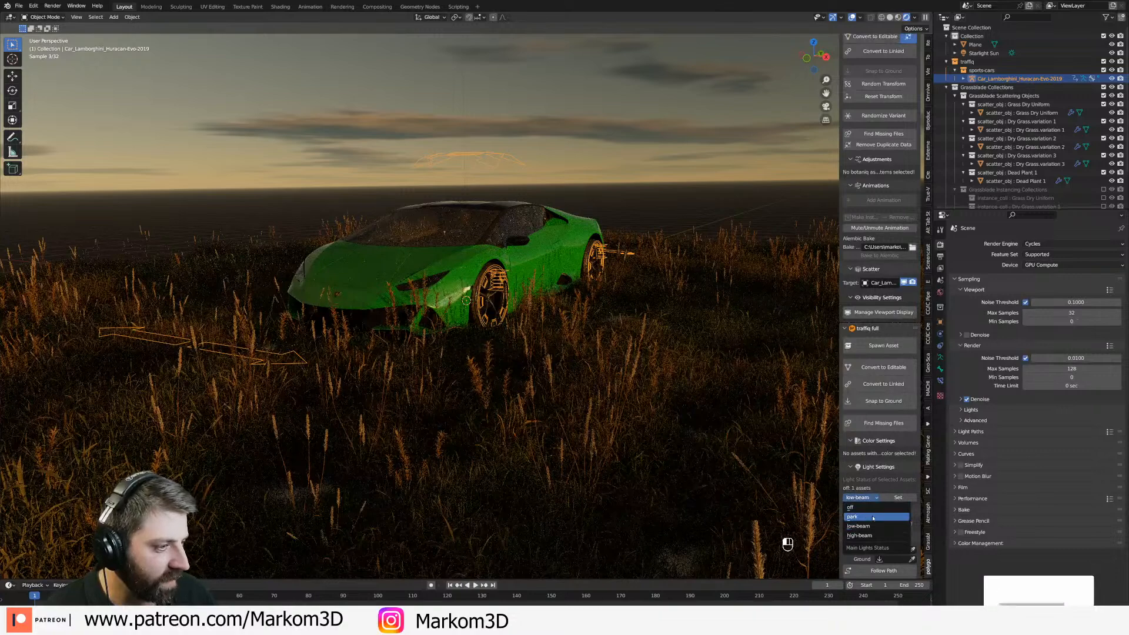
click(865, 518)
click(904, 498)
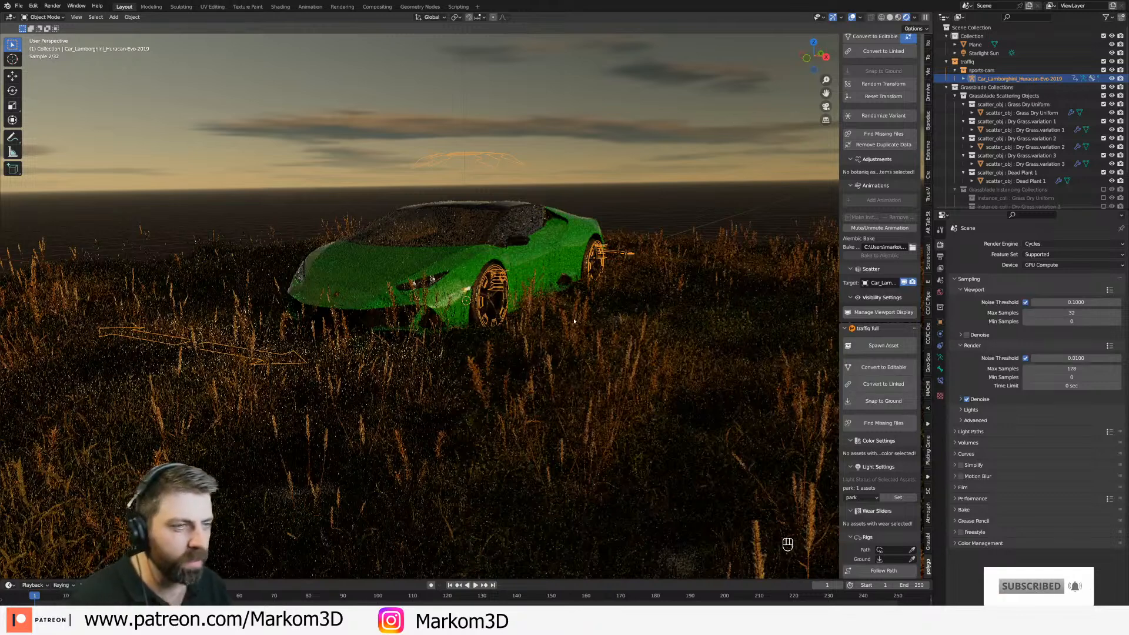
Show the viewport in solid shading and move the ground plane horizontally until its near edge lies close in front of the car.
click(594, 355)
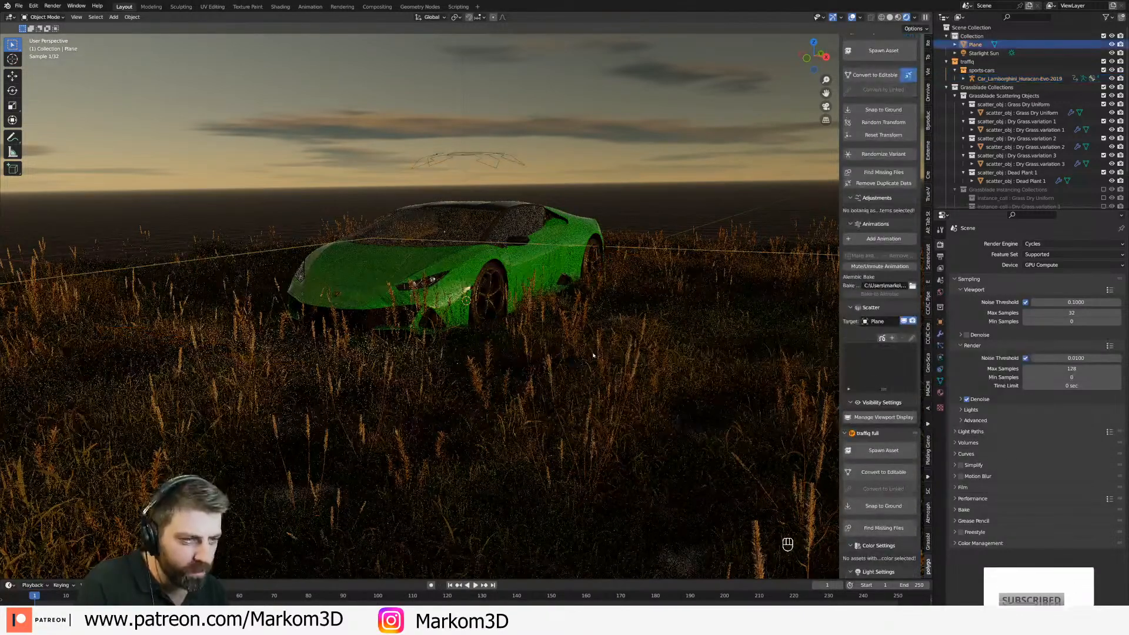
click(889, 17)
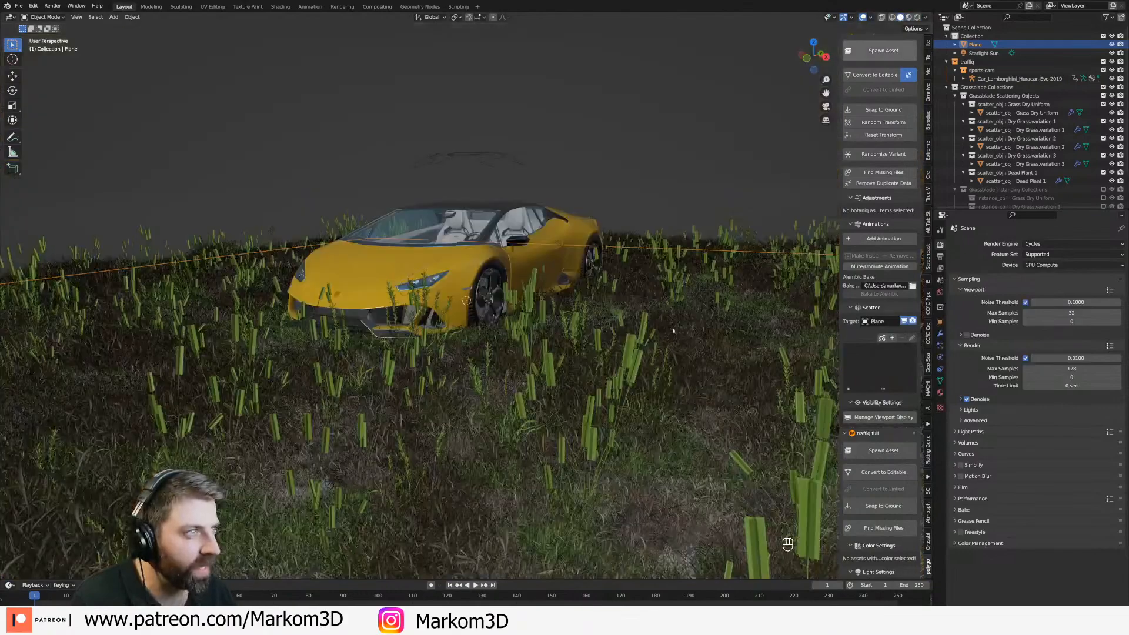
key(g)
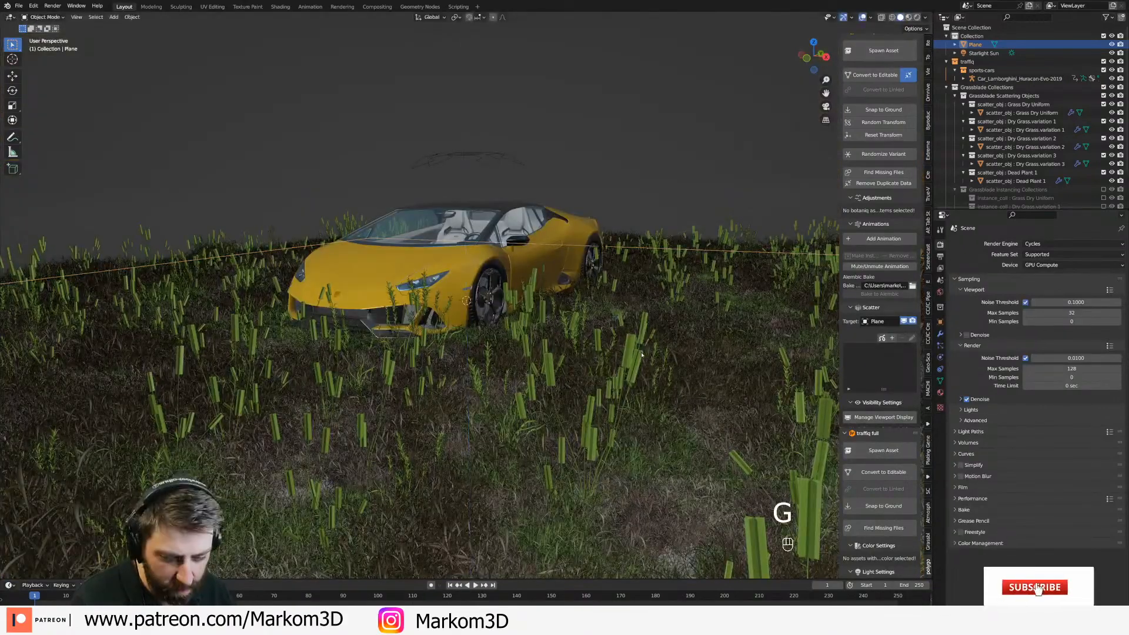
key(g)
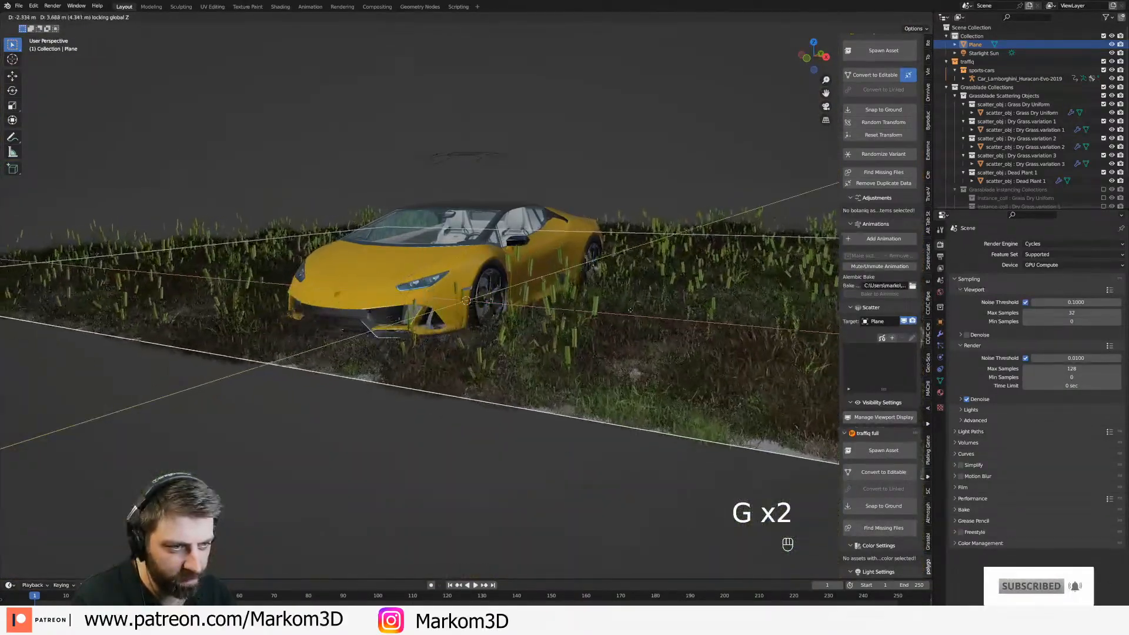
click(606, 299)
scroll(606, 299, up, 4)
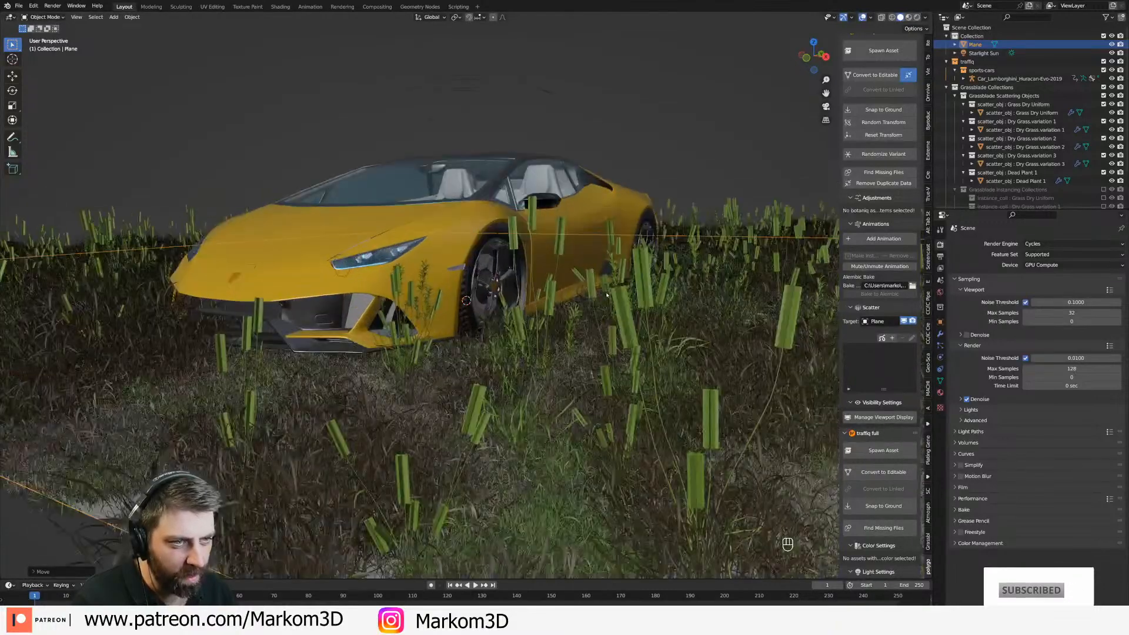
scroll(607, 297, down, 2)
key(ctrl+a)
click(606, 292)
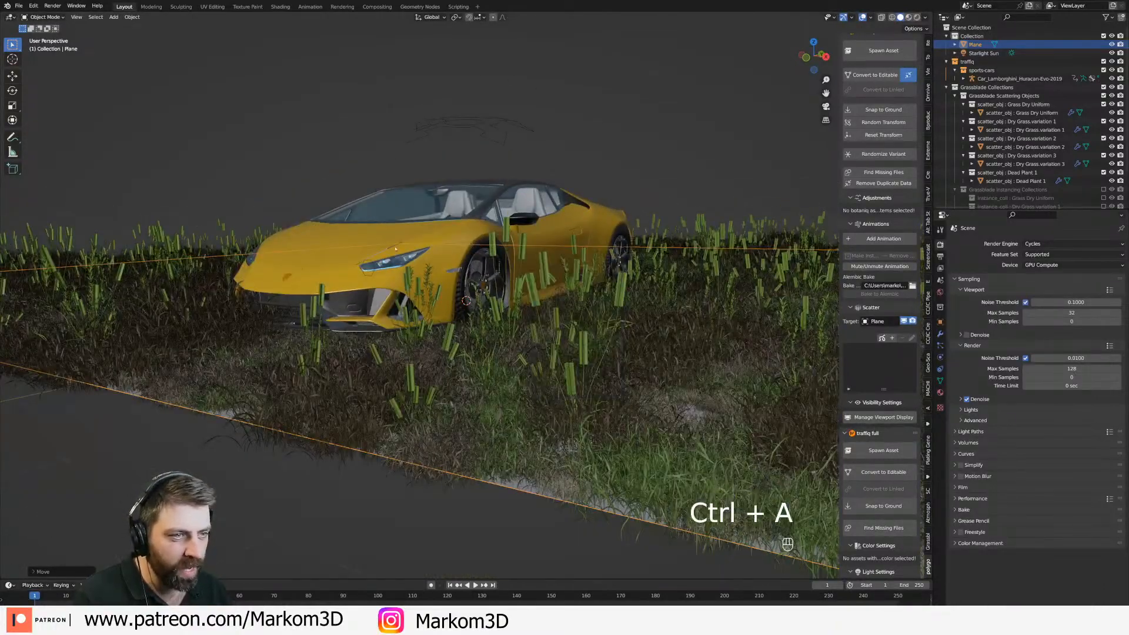
Add a camera and align it to the current view of the car.
key(shift+a)
click(566, 247)
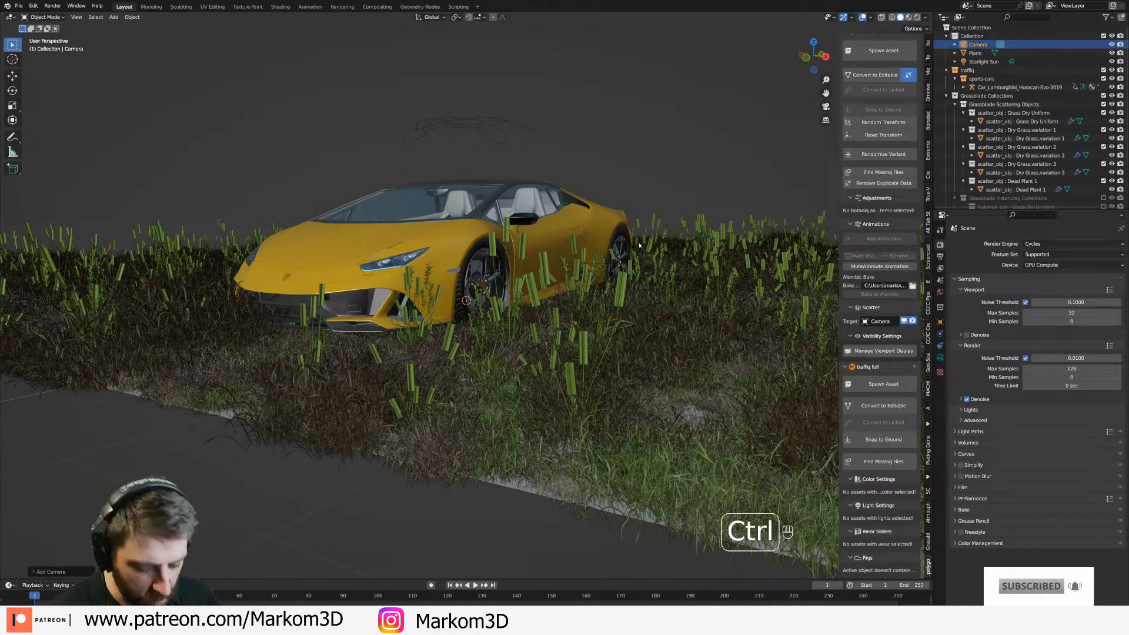
key(ctrl+alt+KP_0)
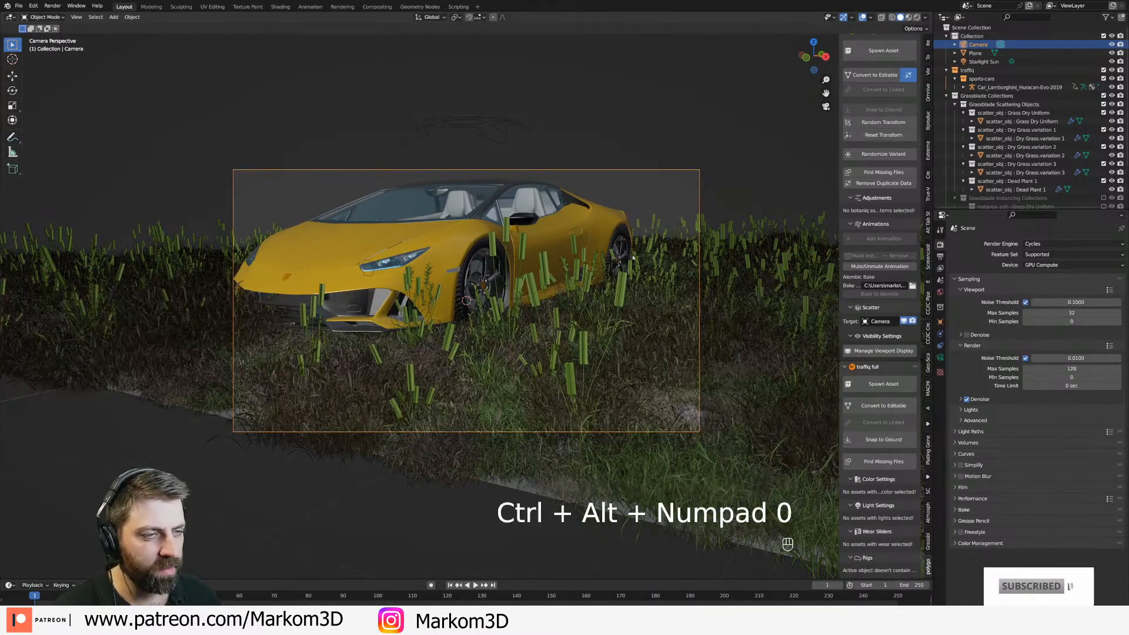
Move the camera and tilt it around its local X axis so the car sits in the lower half of the frame.
key(r)
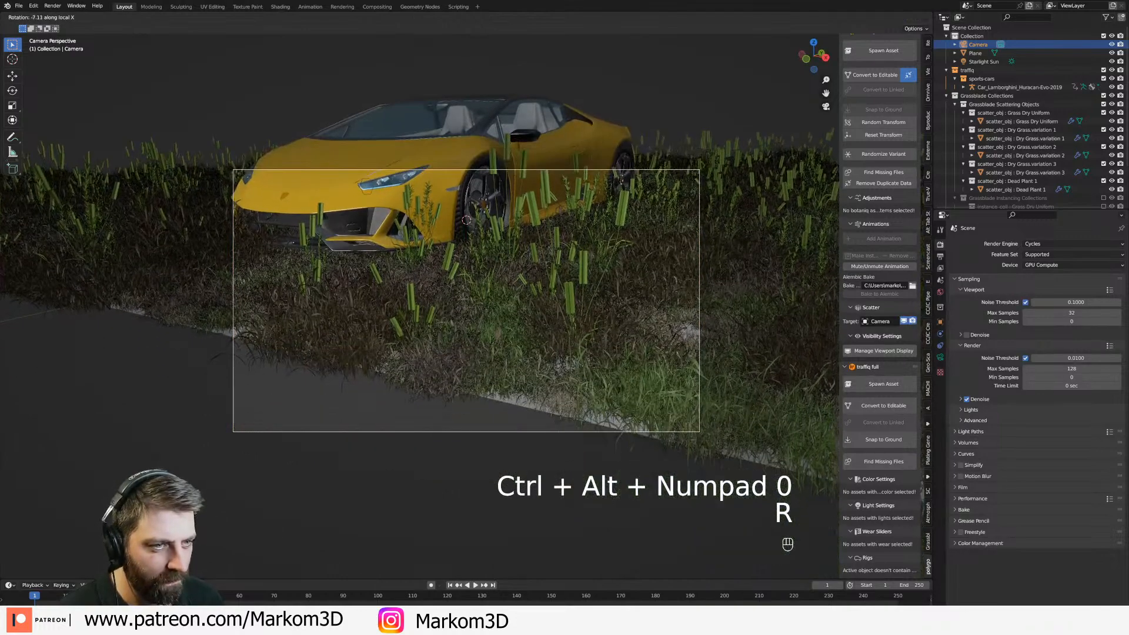
key(g)
click(477, 354)
key(r)
key(x)
key(x)
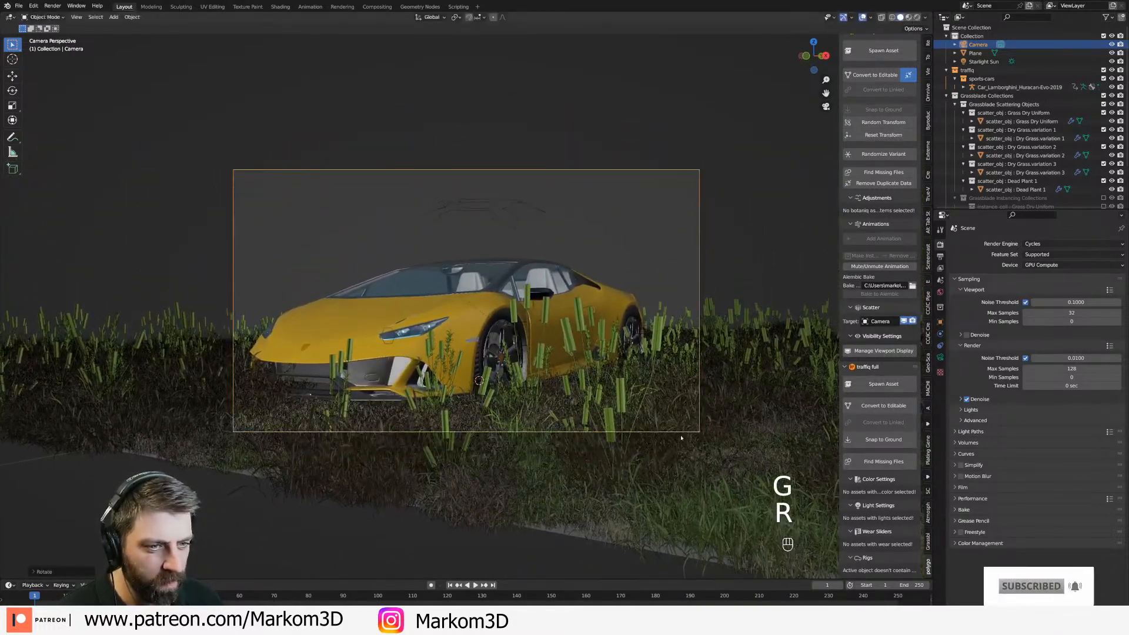
key(r)
click(652, 500)
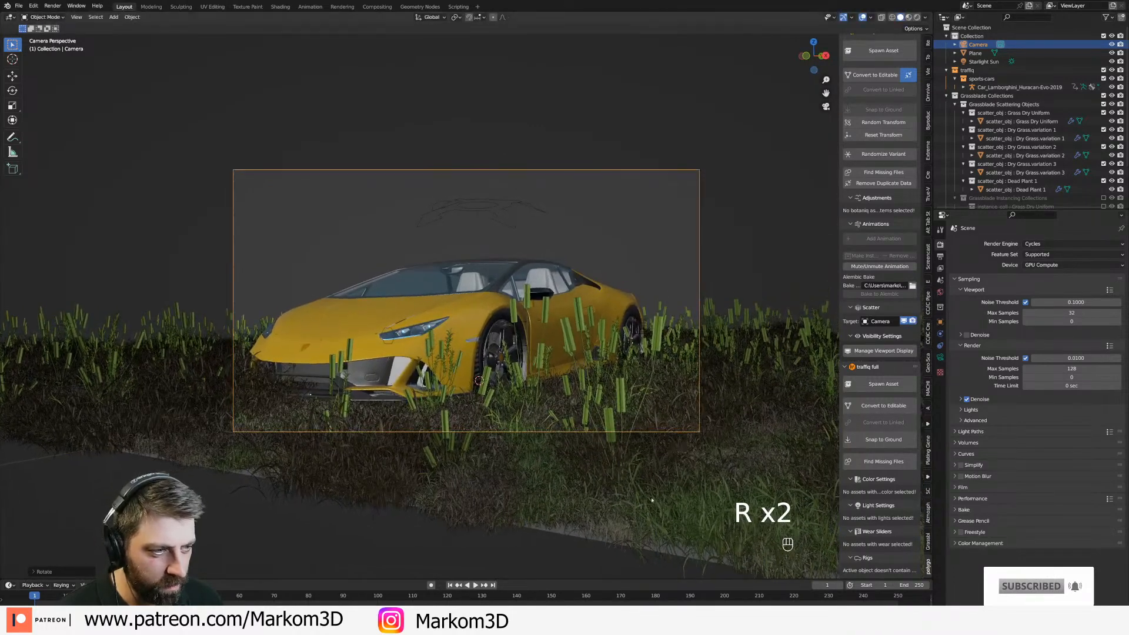
Give the ground plane a new material with a dark brown base colour, specular 0.134 and roughness 1.000.
click(556, 535)
click(941, 392)
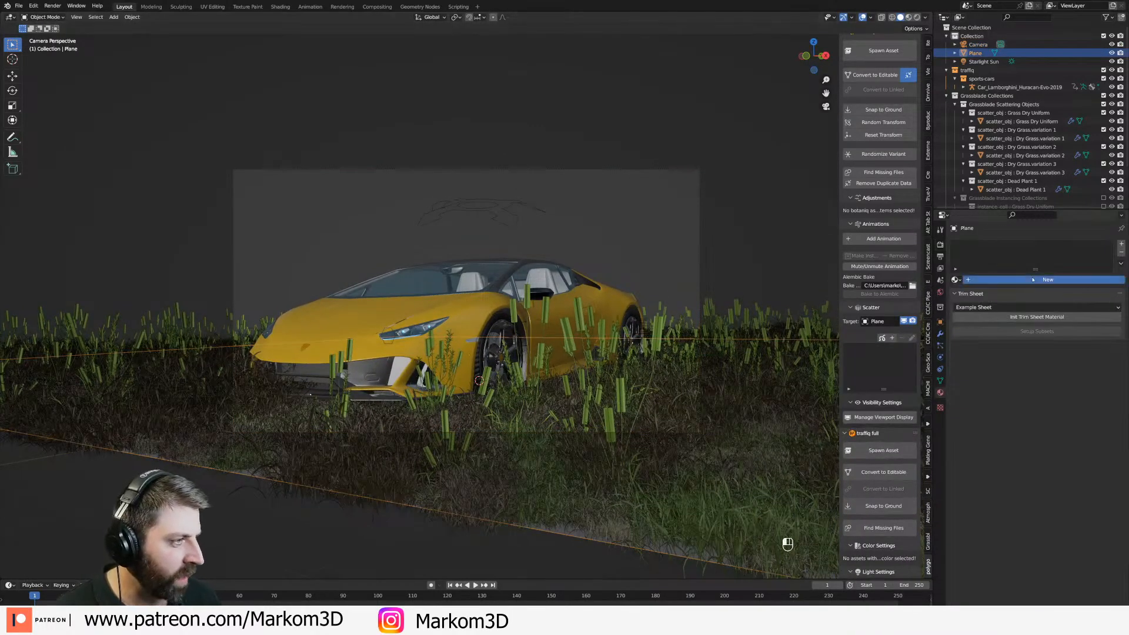
click(1034, 280)
click(1047, 355)
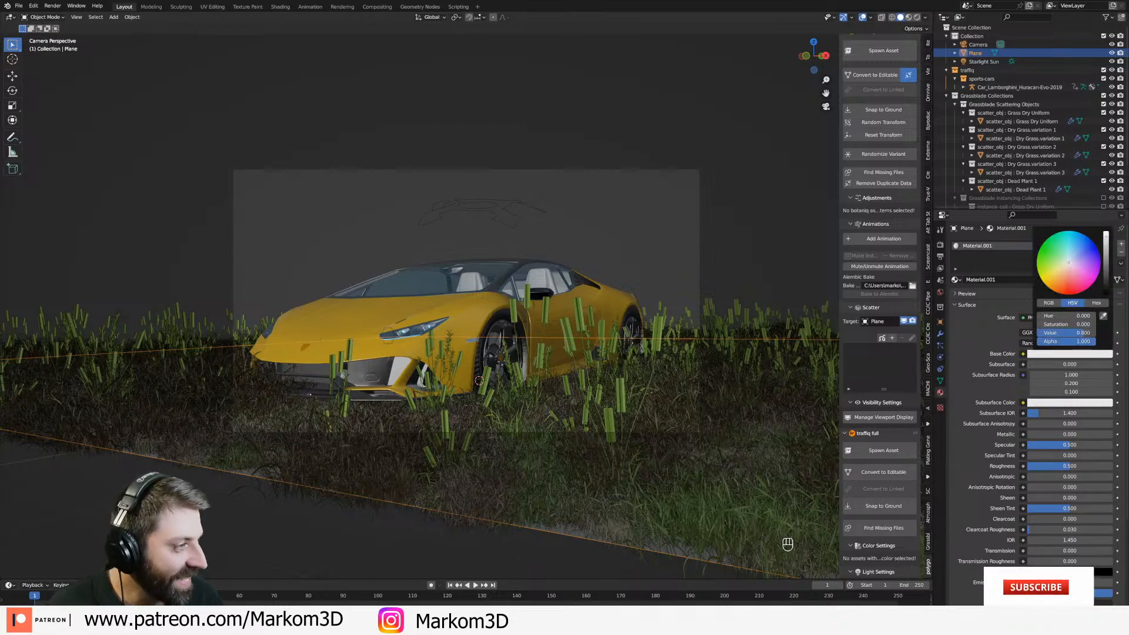
click(1062, 283)
drag(1106, 275, 1051, 287)
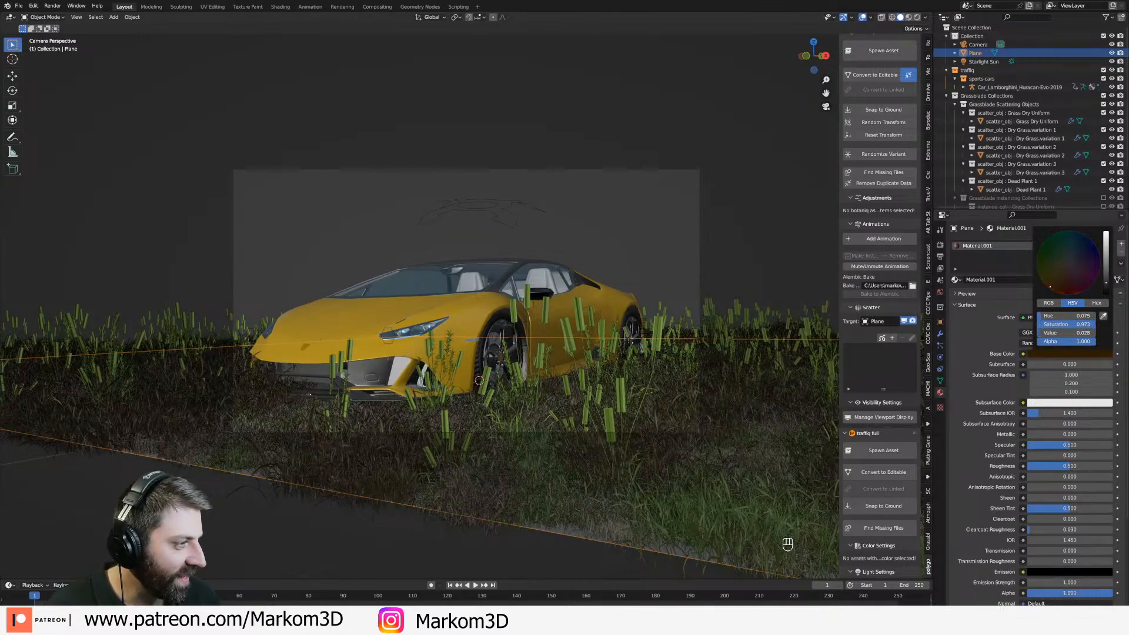
drag(1056, 446, 1103, 467)
click(708, 77)
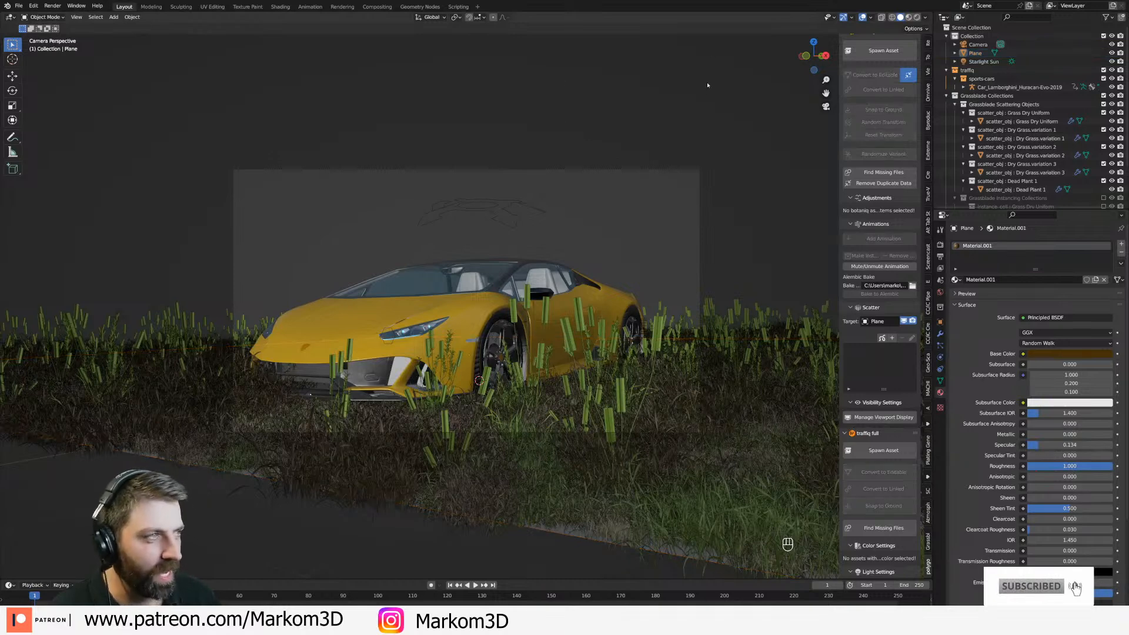
Render the camera view and save the image as instalater.png in the Downloads folder.
key(F12)
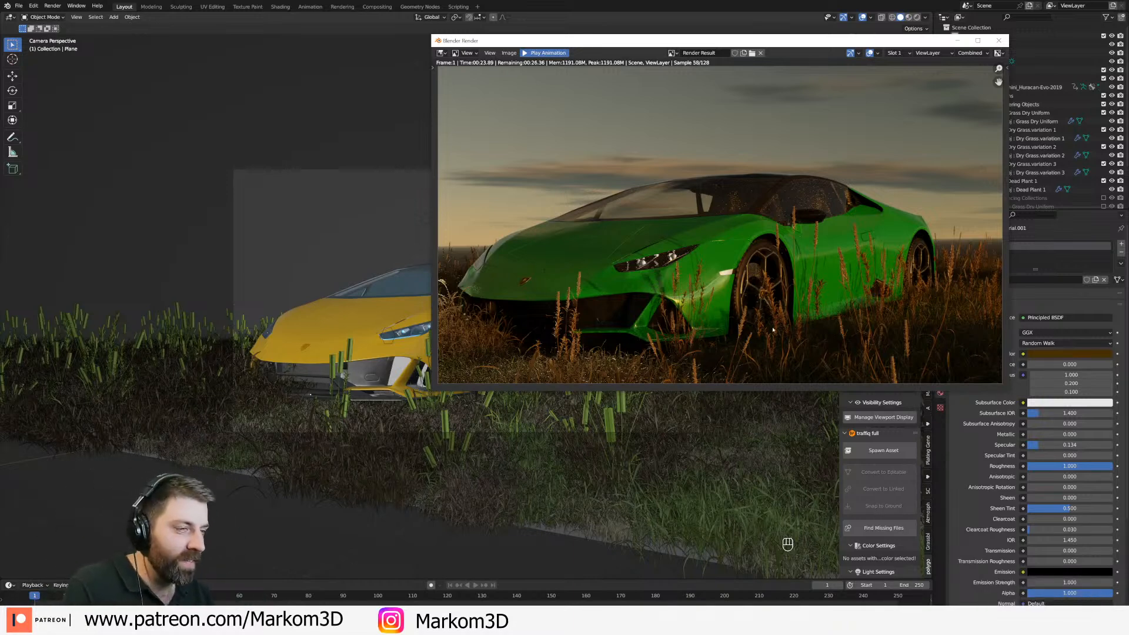
drag(806, 42, 614, 50)
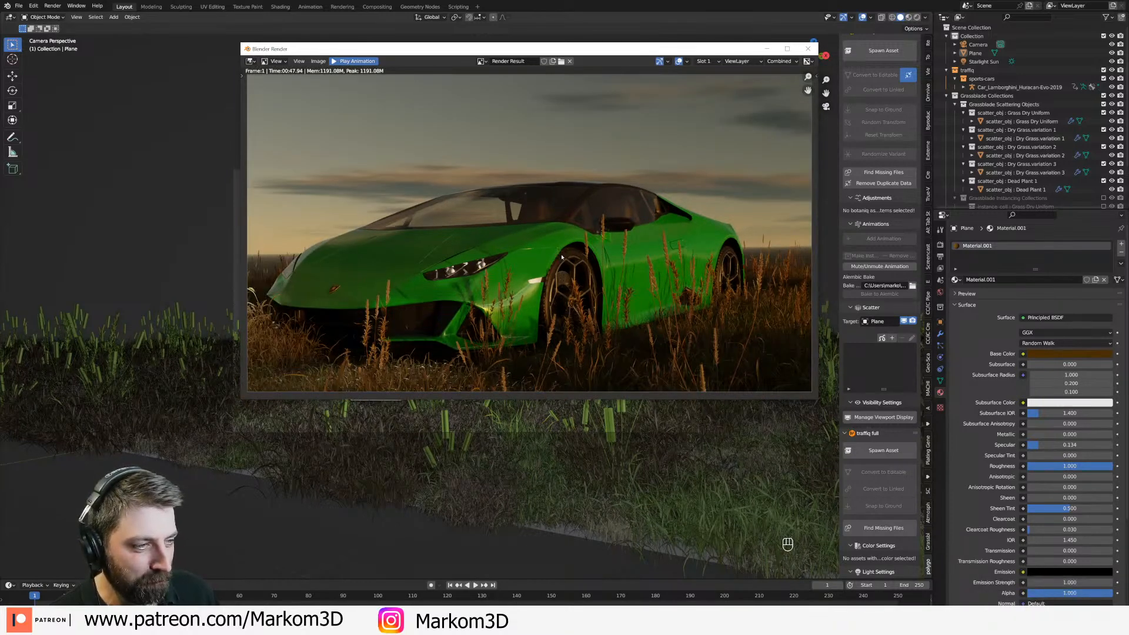
click(318, 61)
click(365, 122)
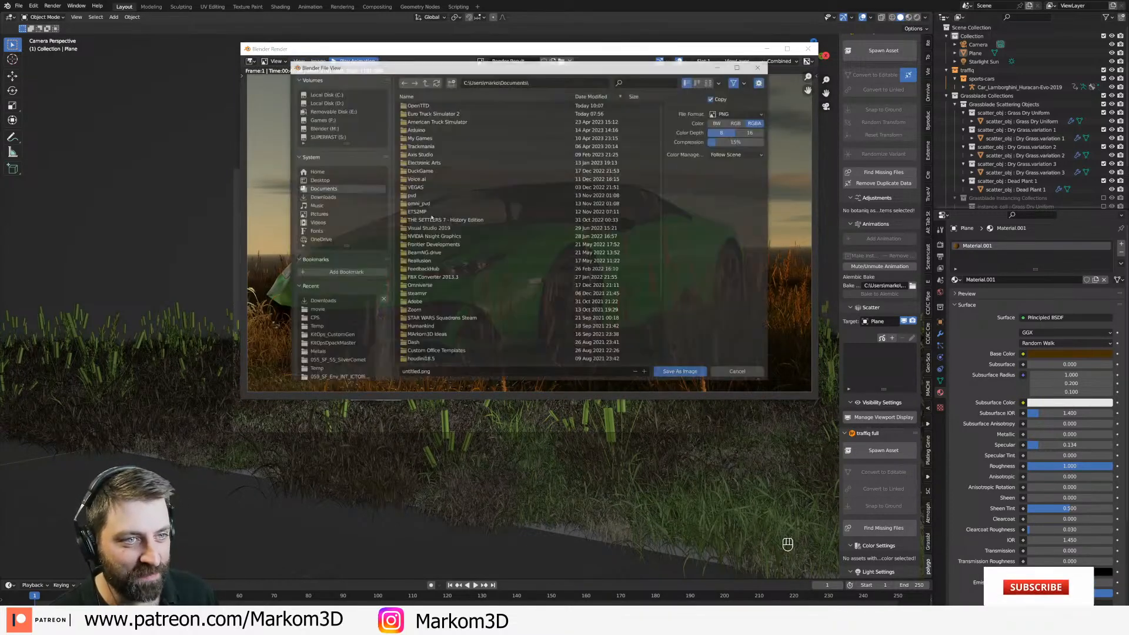
click(322, 301)
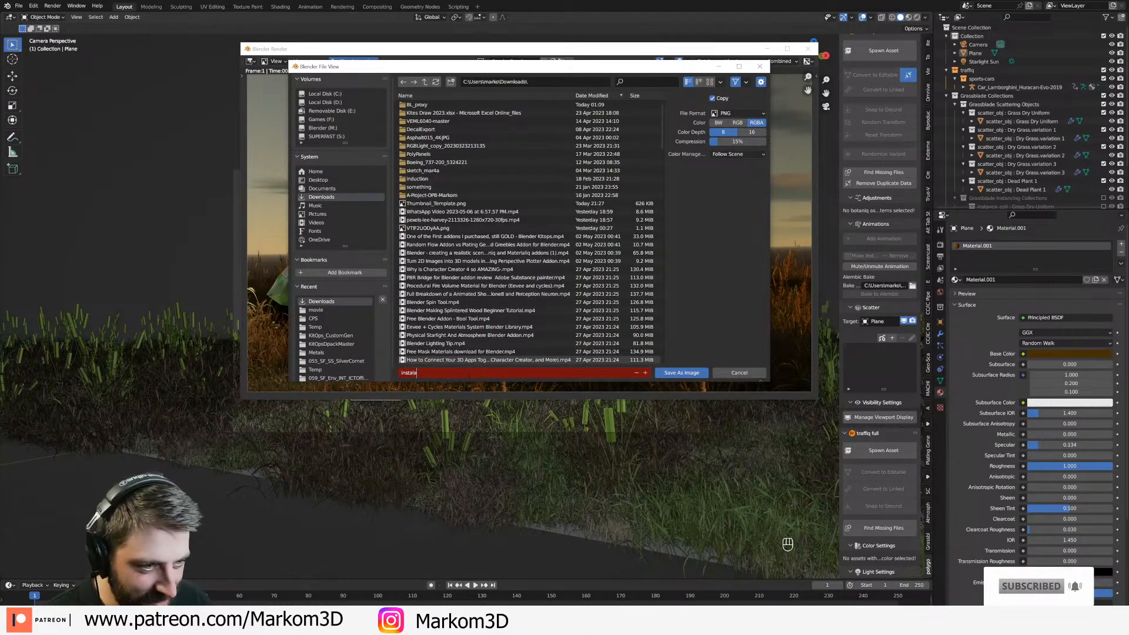
key(Return)
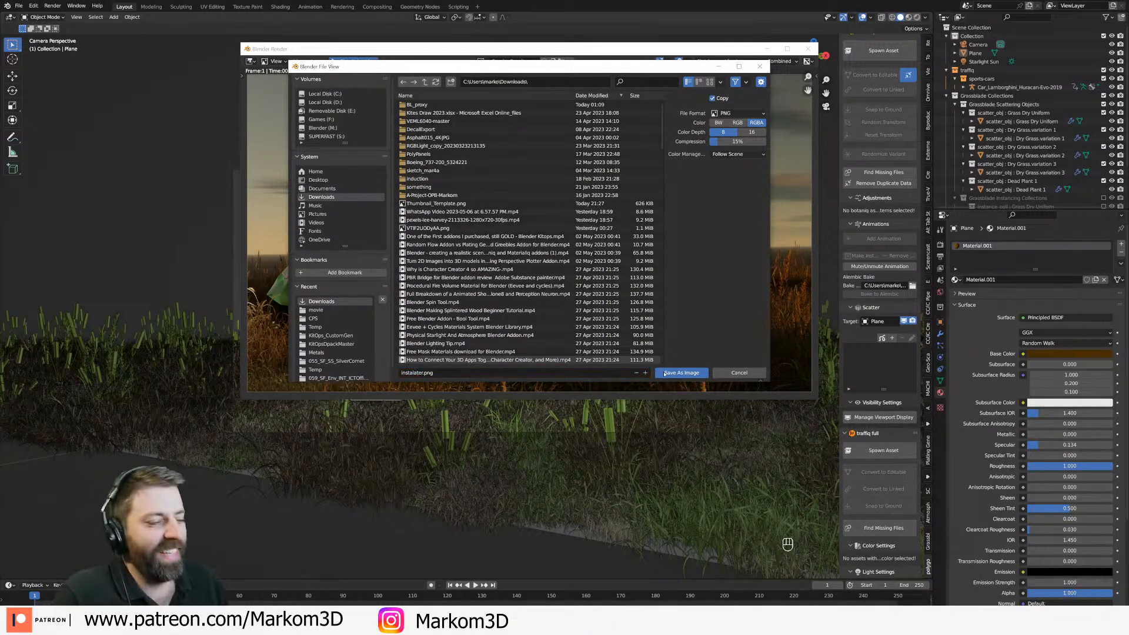
click(665, 373)
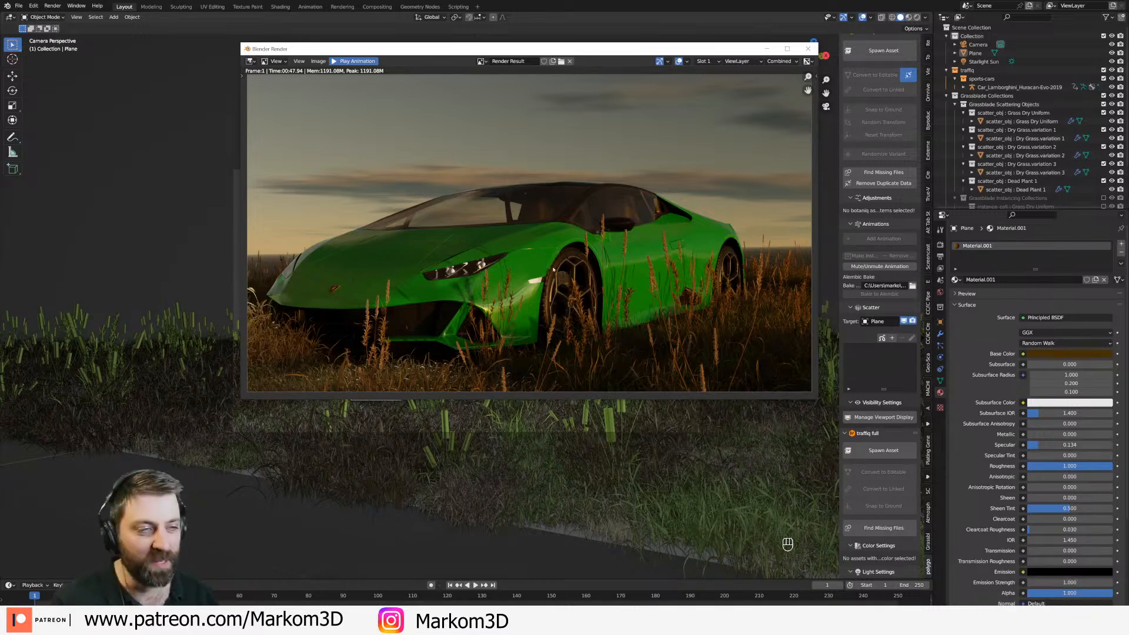
click(808, 49)
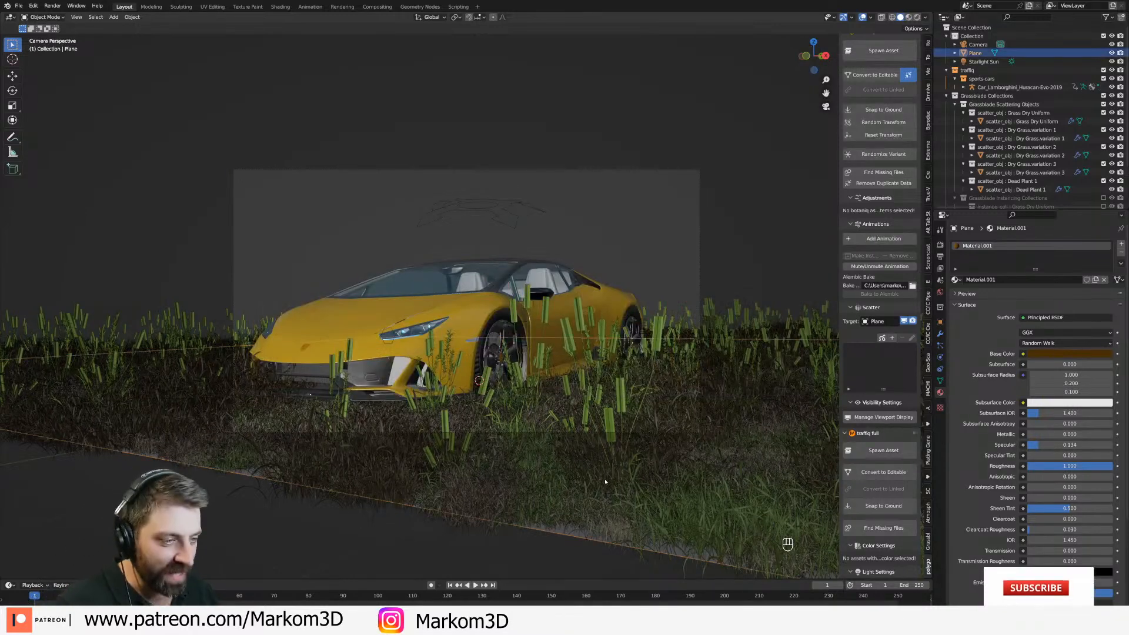
Switch to a new Blender session and delete all default objects from the scene.
key(alt+Tab)
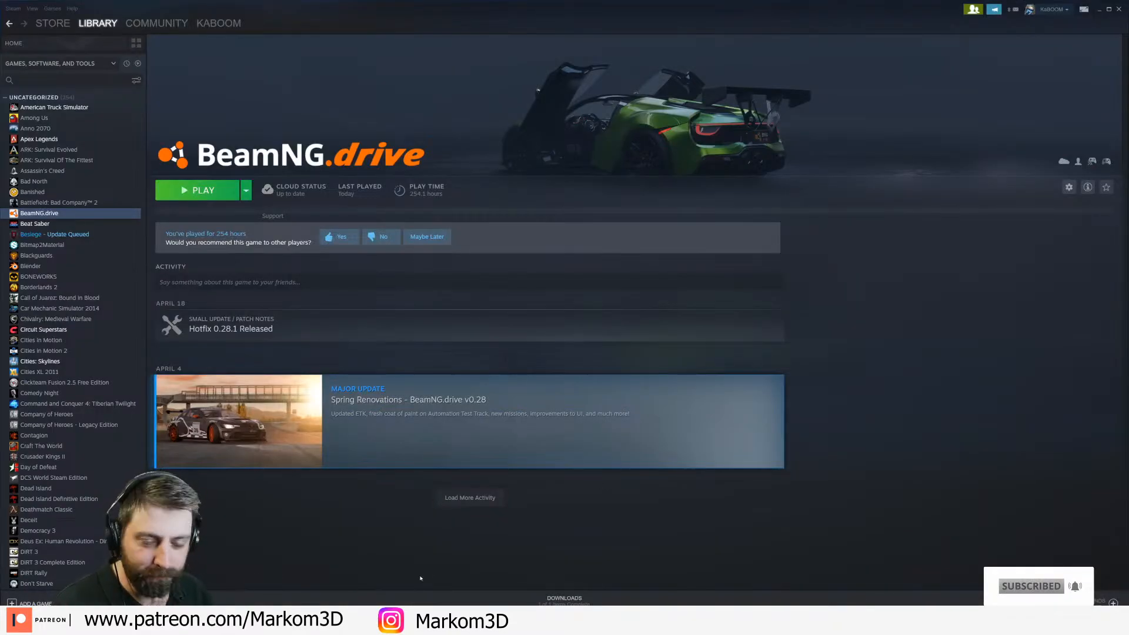
click(333, 619)
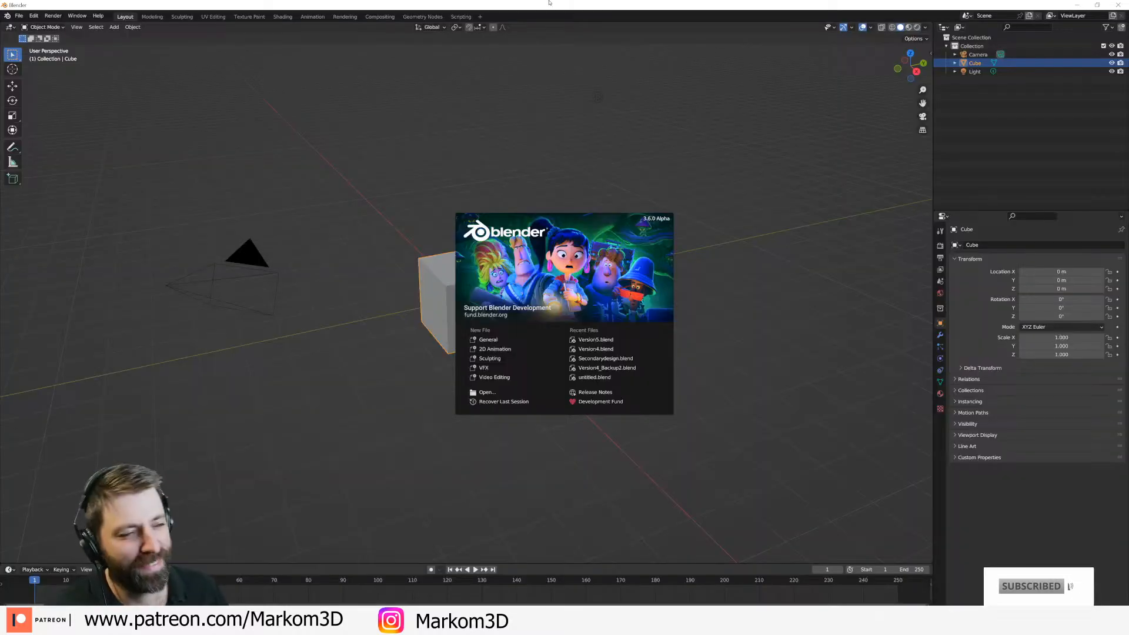
click(313, 222)
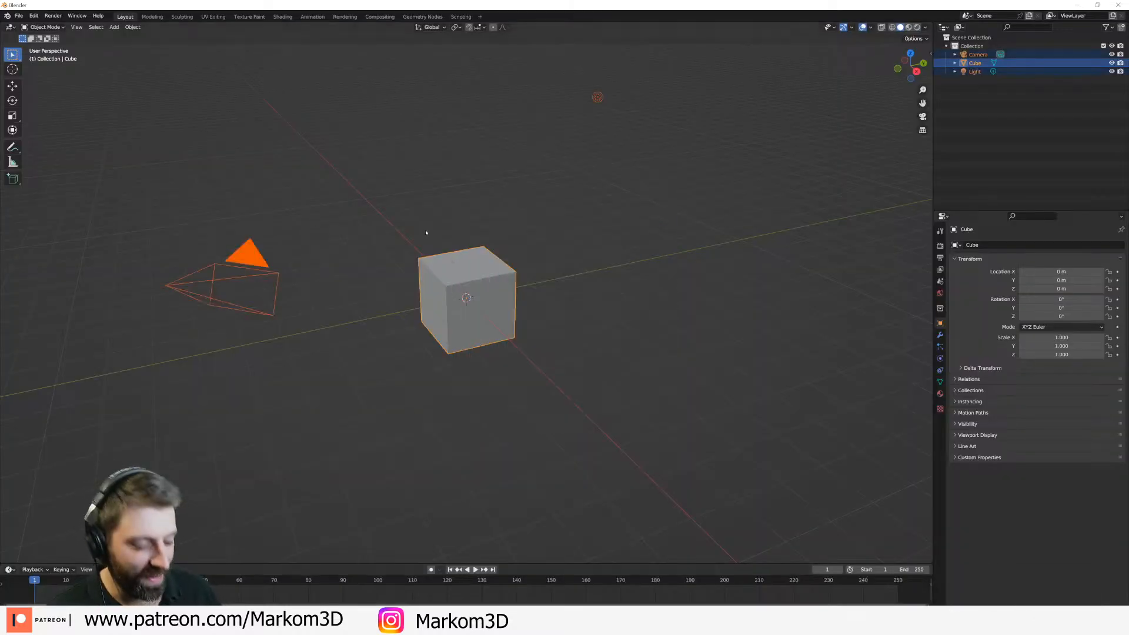
key(a)
key(Delete)
key(F3)
key(Escape)
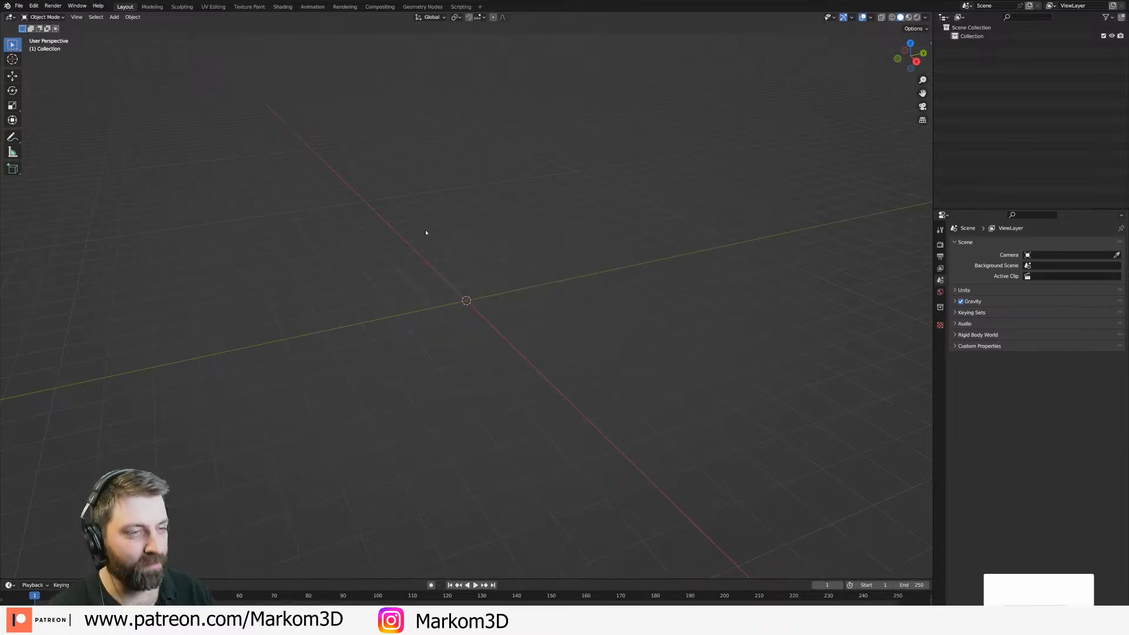
Spawn the Lamborghini Huracan from the traffiq sports cars category at the scene origin.
key(n)
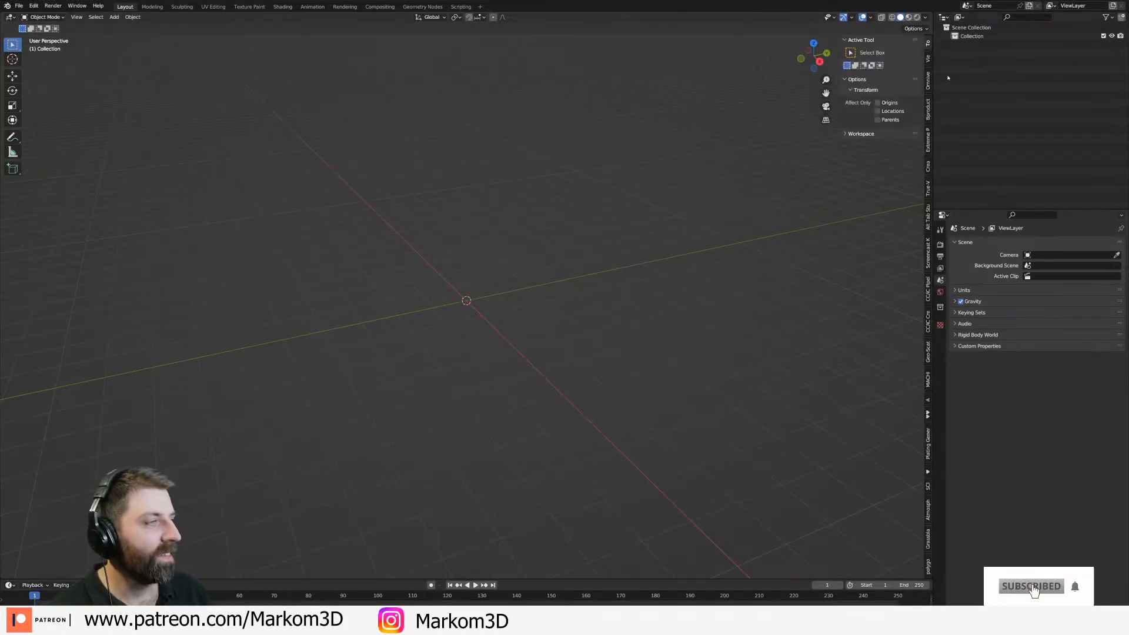
click(928, 569)
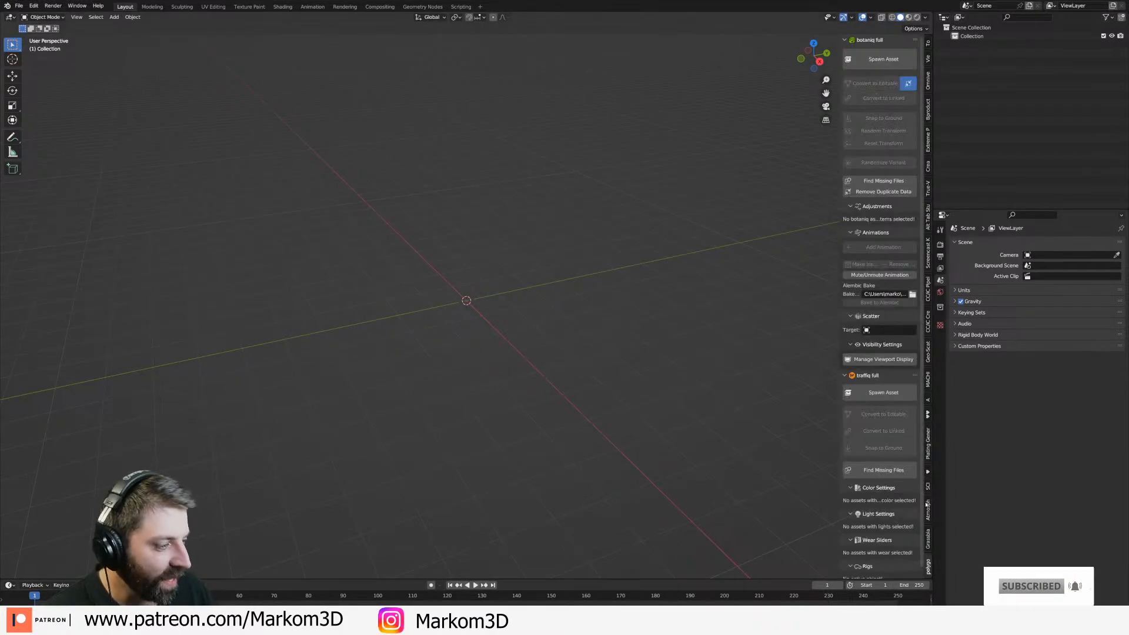
click(870, 40)
click(879, 68)
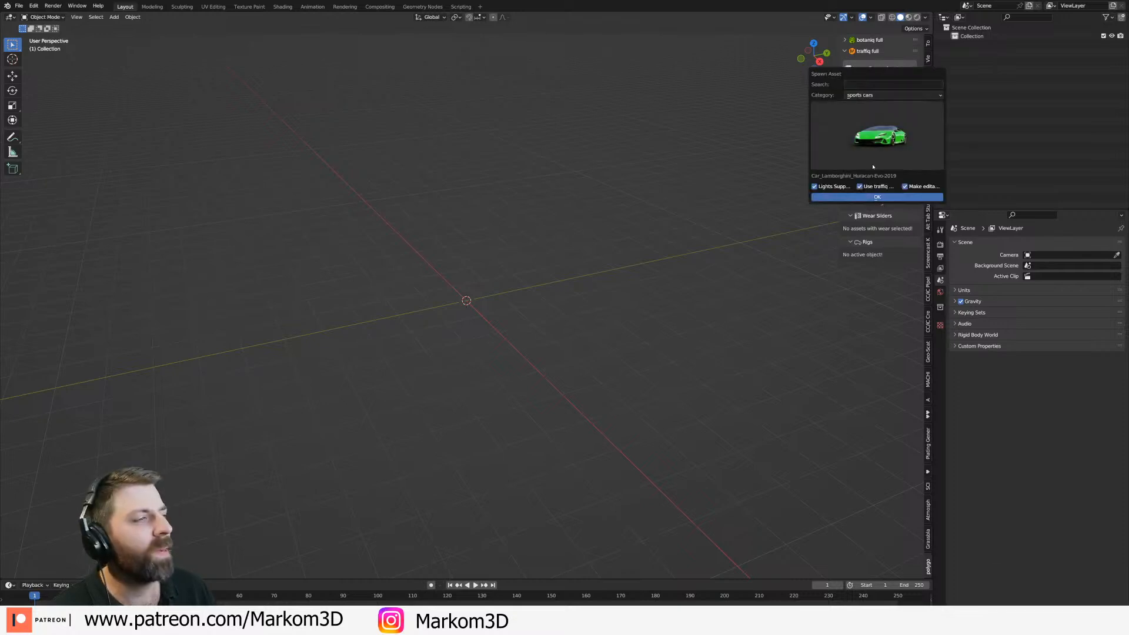
click(876, 145)
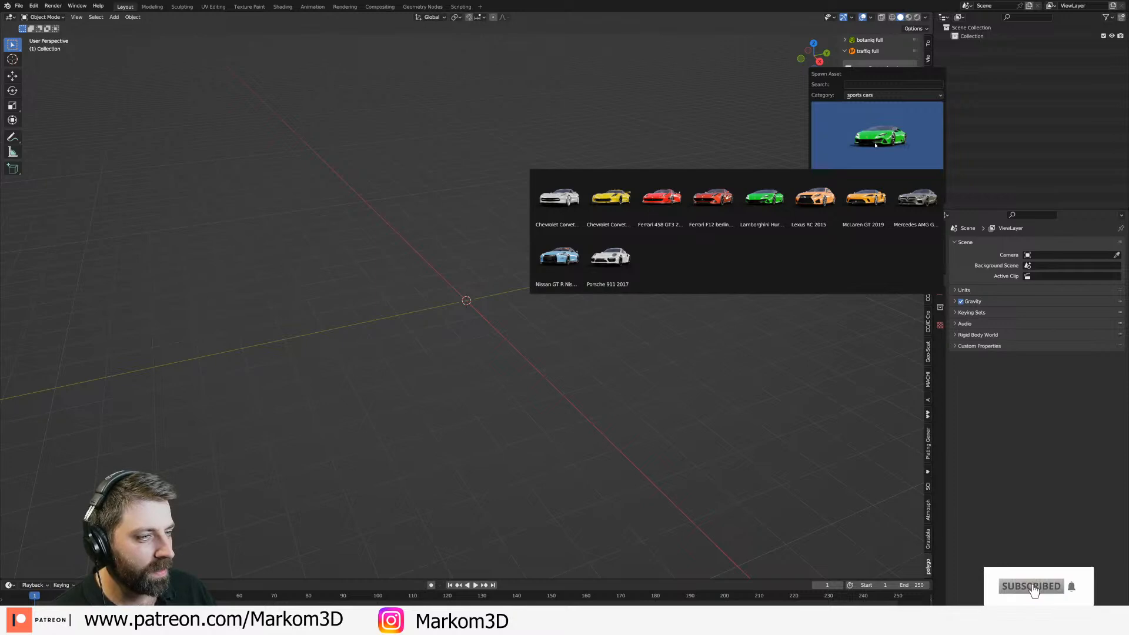
click(765, 202)
click(858, 198)
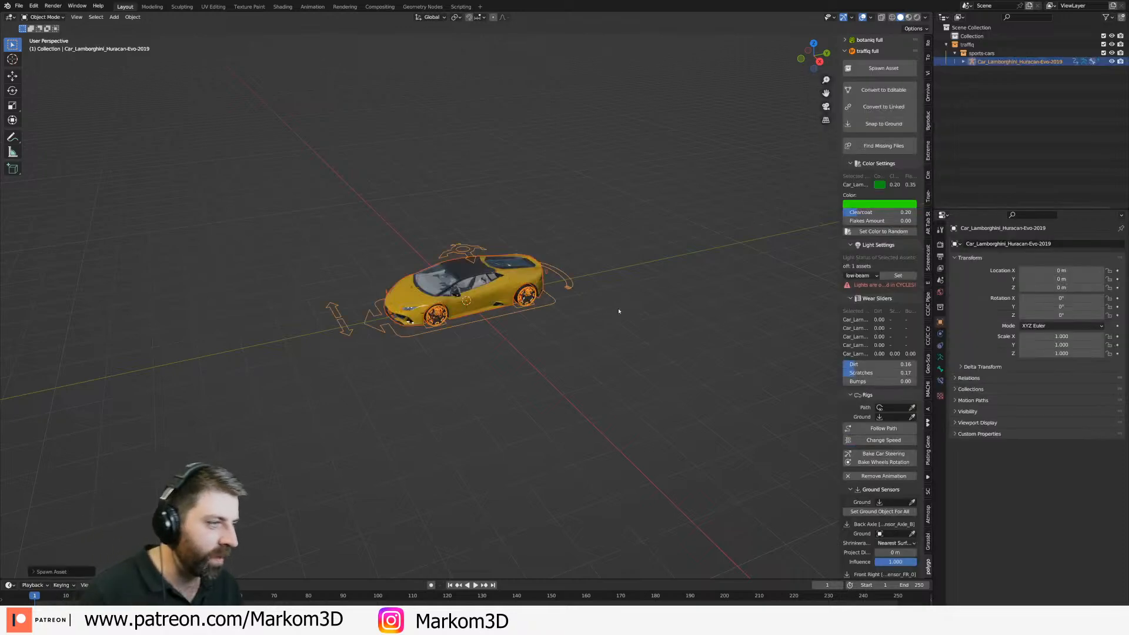
Add a mesh plane under the car and scale it up to about 5.47 as ground.
scroll(625, 233, up, 5)
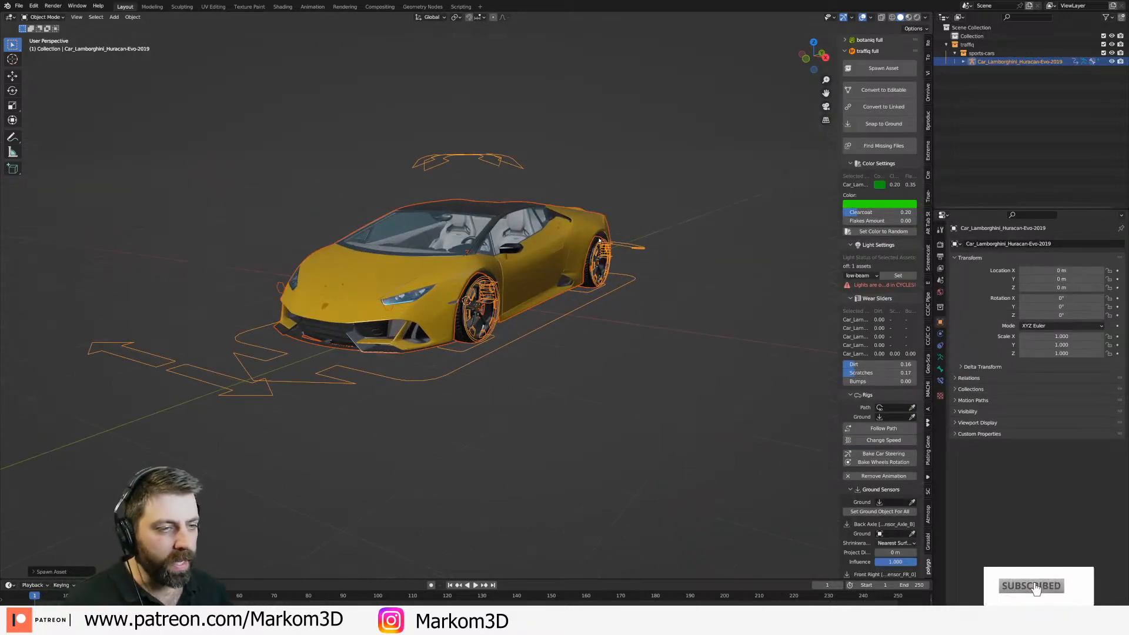
scroll(608, 264, down, 3)
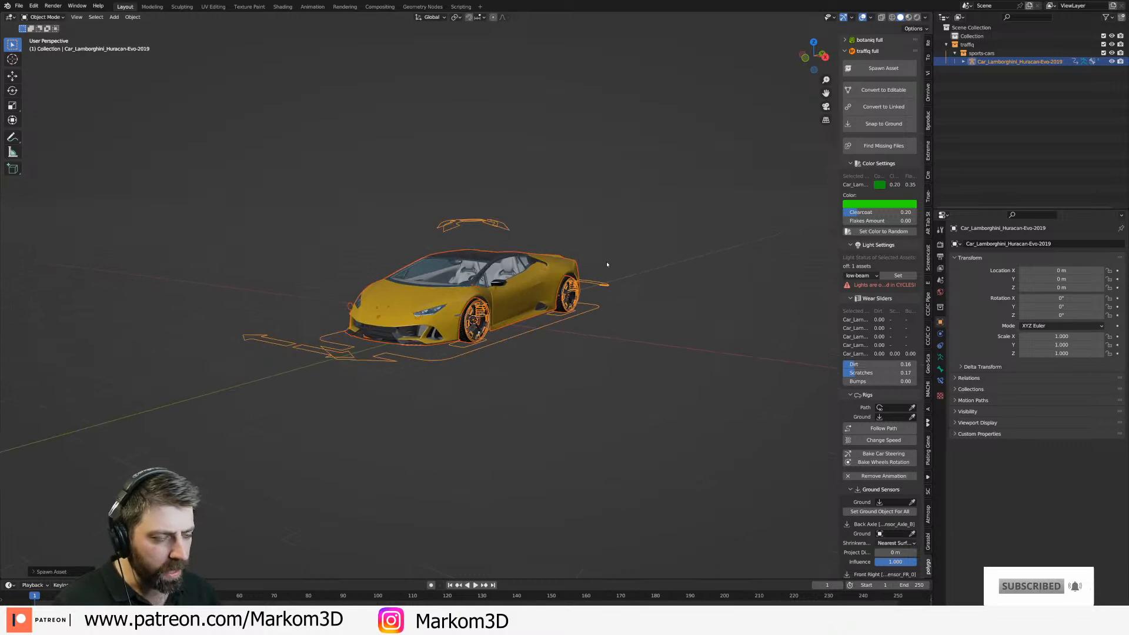
key(shift+a)
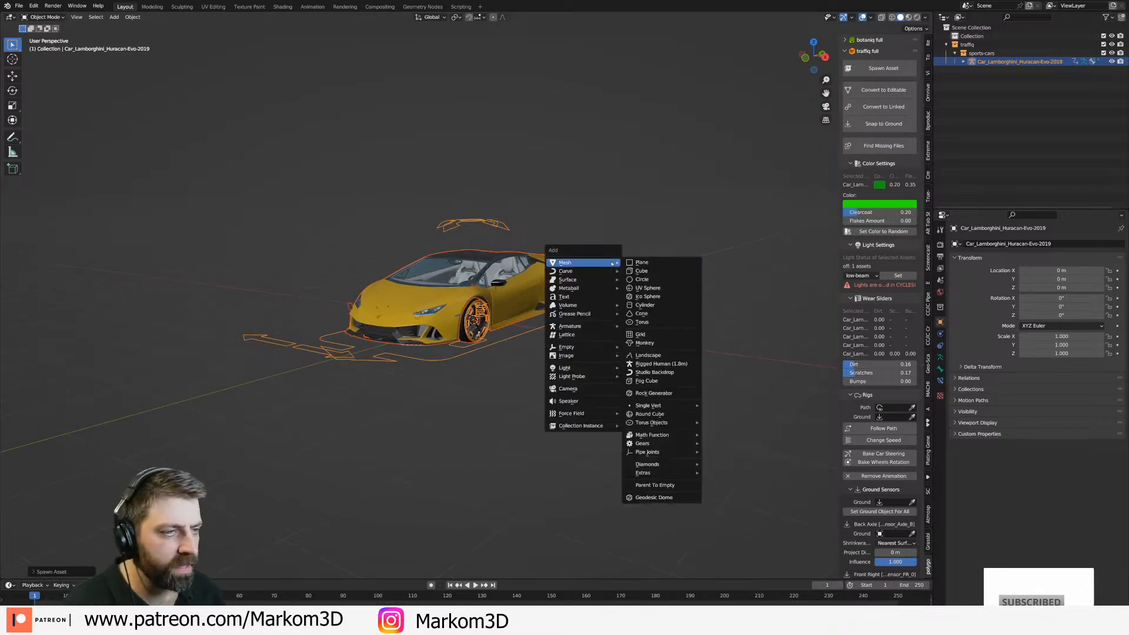
click(647, 256)
key(s)
click(454, 470)
scroll(512, 415, down, 5)
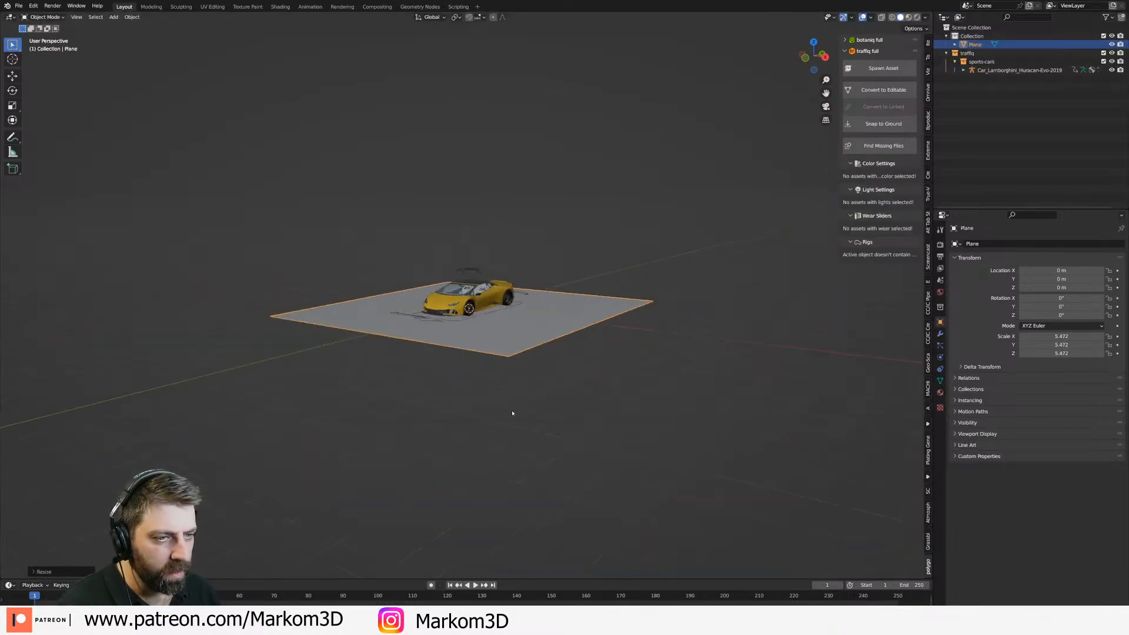
Stretch the ground plane's mesh along the Y axis into a long strip in Edit Mode.
middle_drag(514, 411, 484, 433)
key(Tab)
key(s)
right_click(483, 435)
key(s)
key(y)
click(893, 67)
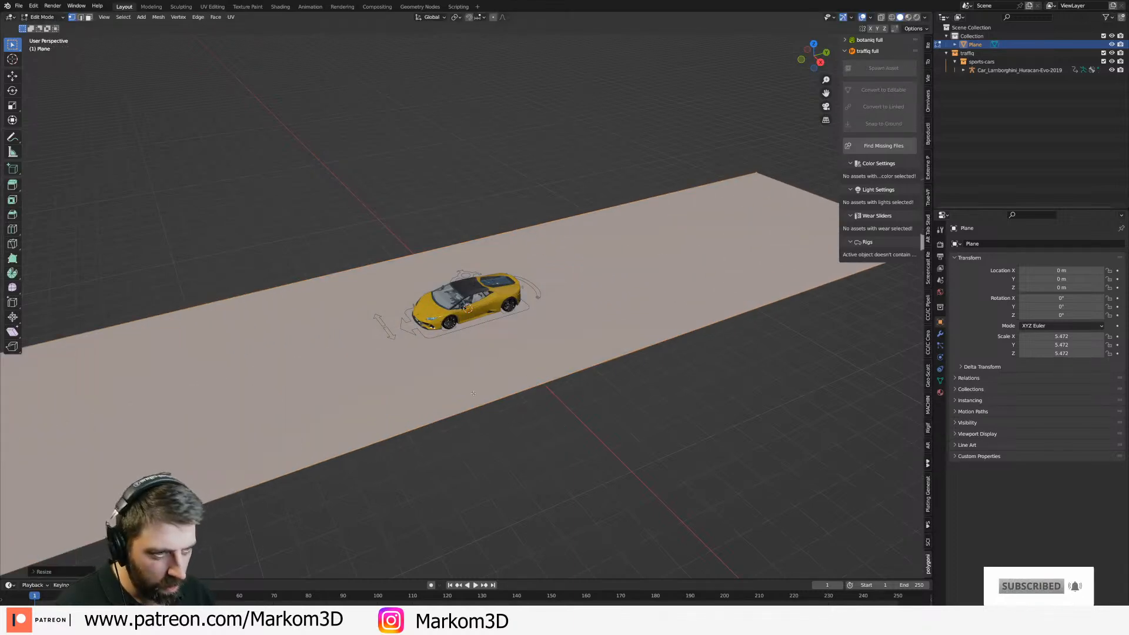
key(Tab)
middle_drag(483, 407, 501, 374)
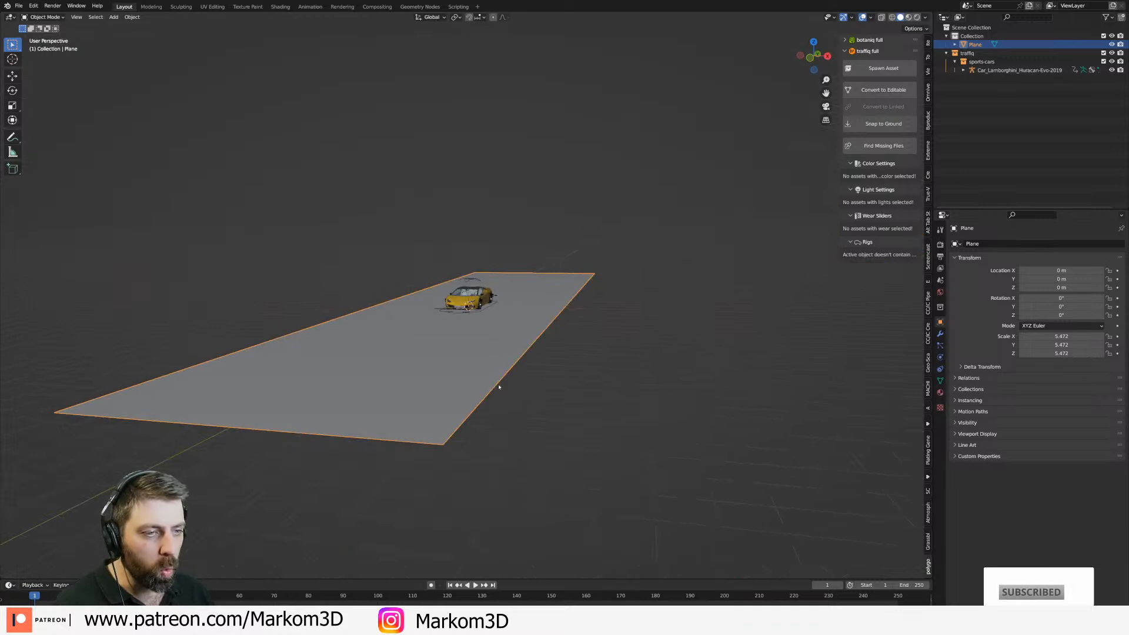
Delete the plane's vertices in Edit Mode and add a fresh square plane in their place, scaled well beyond the car.
key(Tab)
key(x)
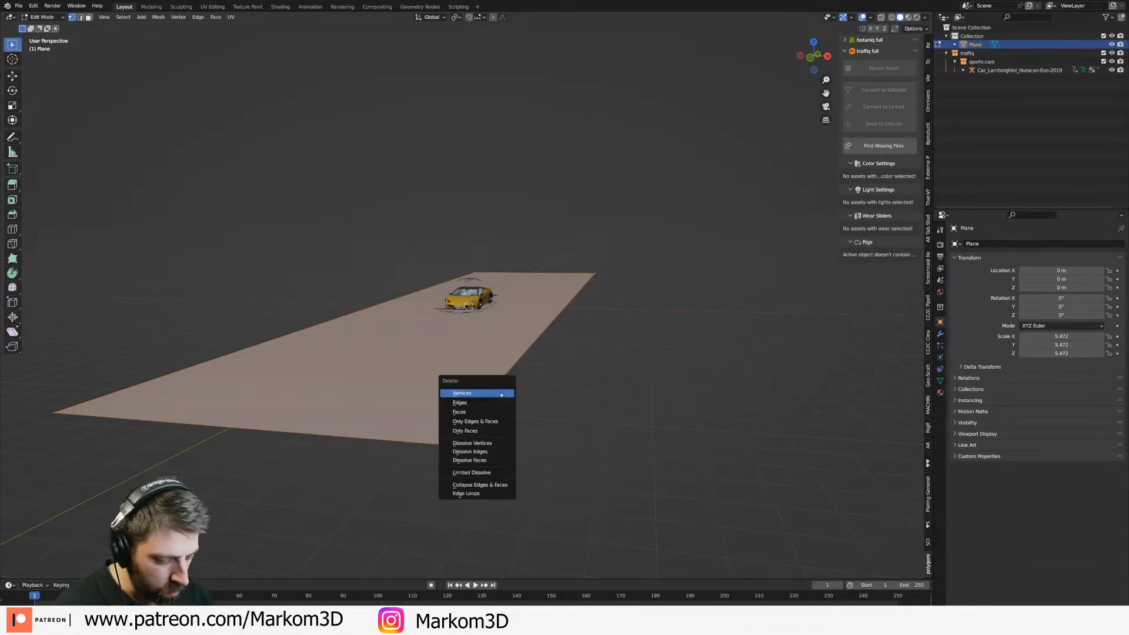
click(501, 392)
key(shift+a)
click(502, 393)
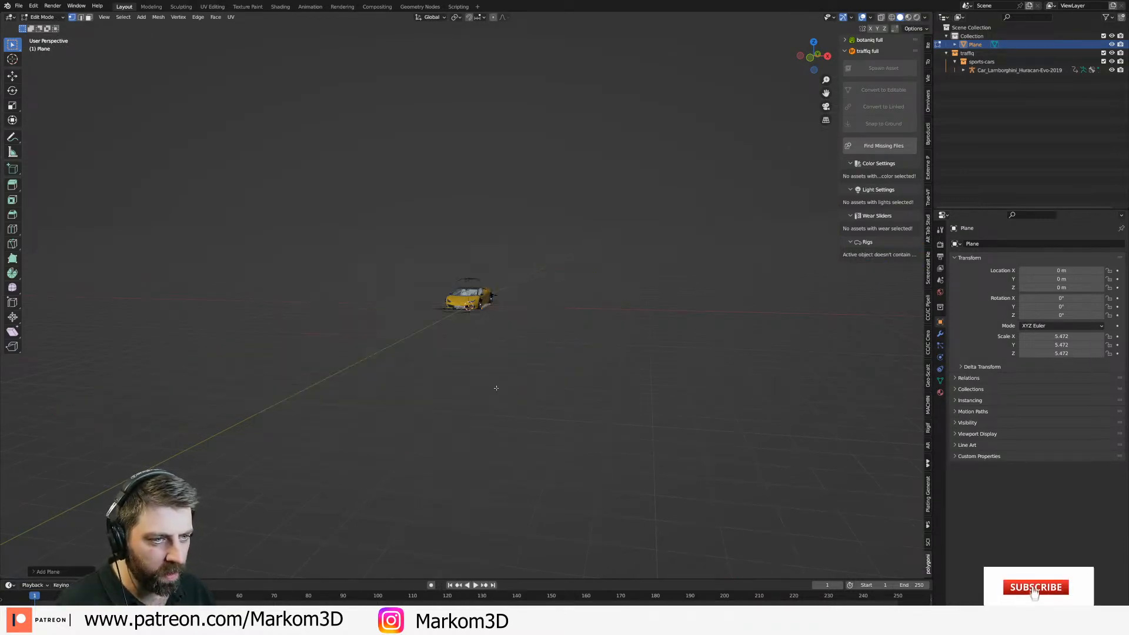
key(s)
click(724, 453)
middle_drag(723, 453, 589, 275)
scroll(371, 462, up, 4)
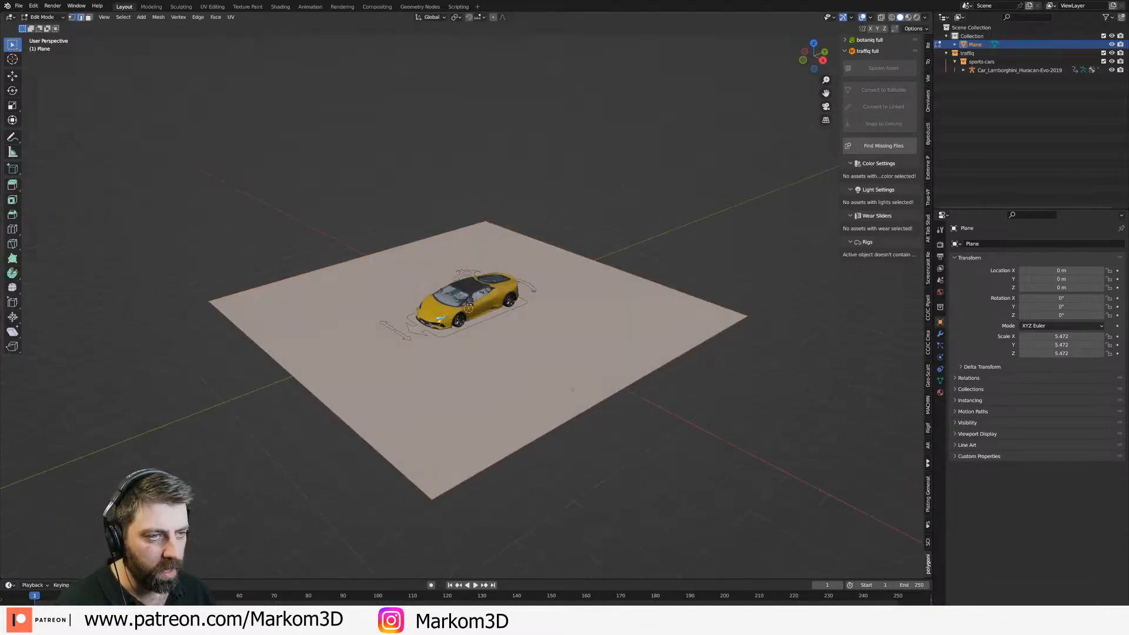
Enlarge the square ground mesh further and shift it along the Y axis relative to the car.
key(s)
click(689, 442)
key(g)
key(y)
click(647, 383)
key(Tab)
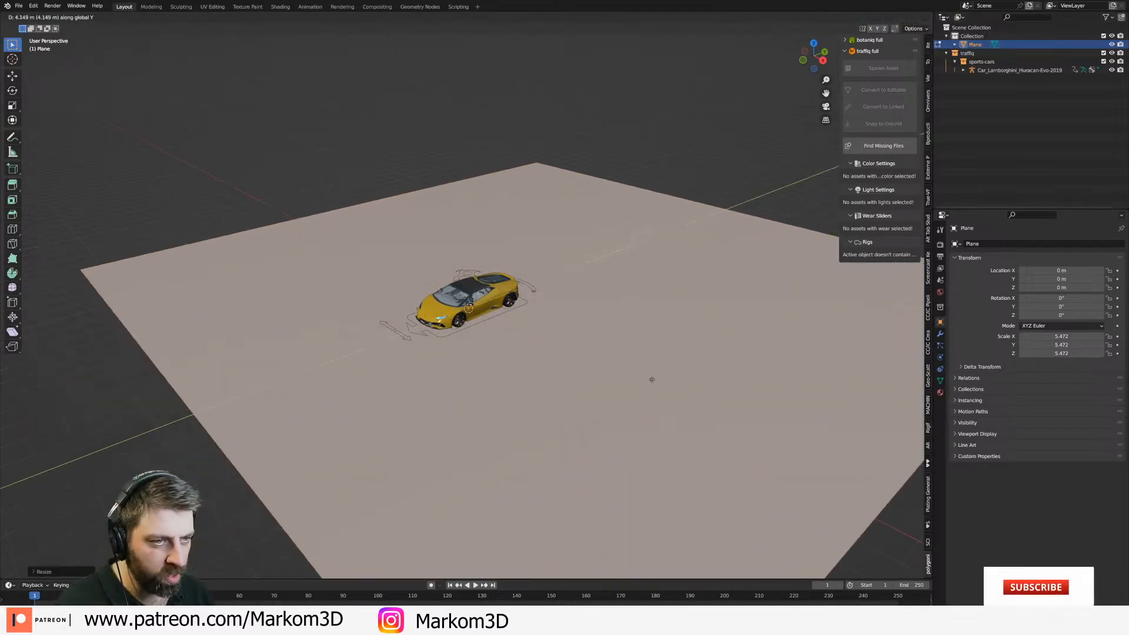
Subdivide the ground mesh repeatedly into a very dense grid.
right_click(500, 353)
click(516, 361)
right_click(515, 361)
click(515, 362)
right_click(515, 362)
click(515, 361)
In Sculpt Mode, enlarge the Draw brush radius to 207 px and raise hills in the ground along the car's right-hand side.
middle_drag(516, 361, 479, 326)
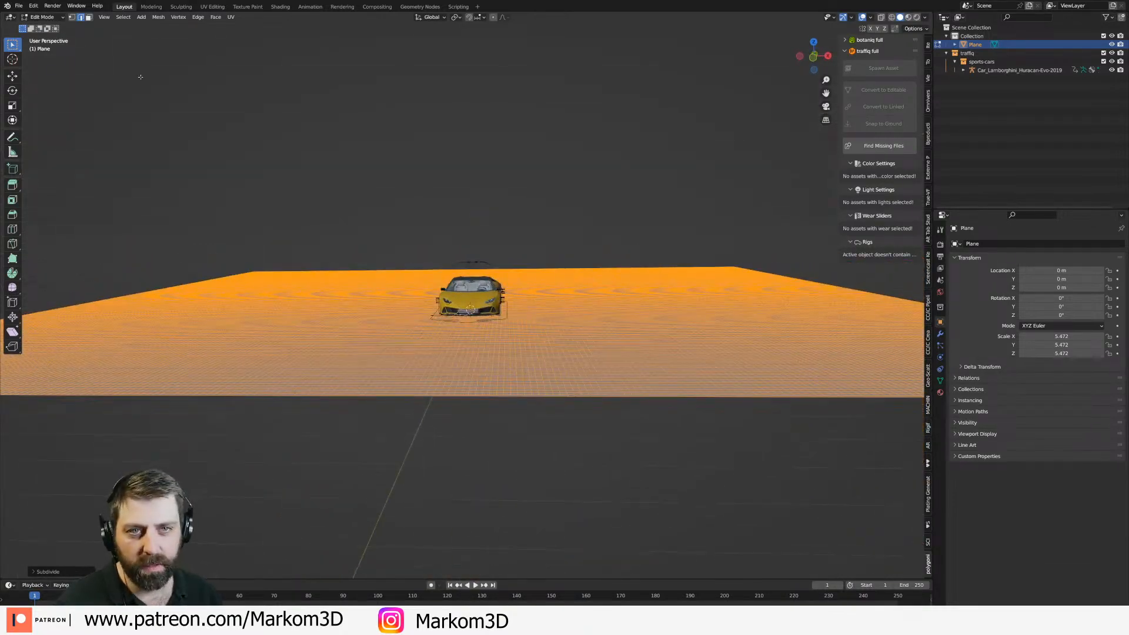
click(48, 17)
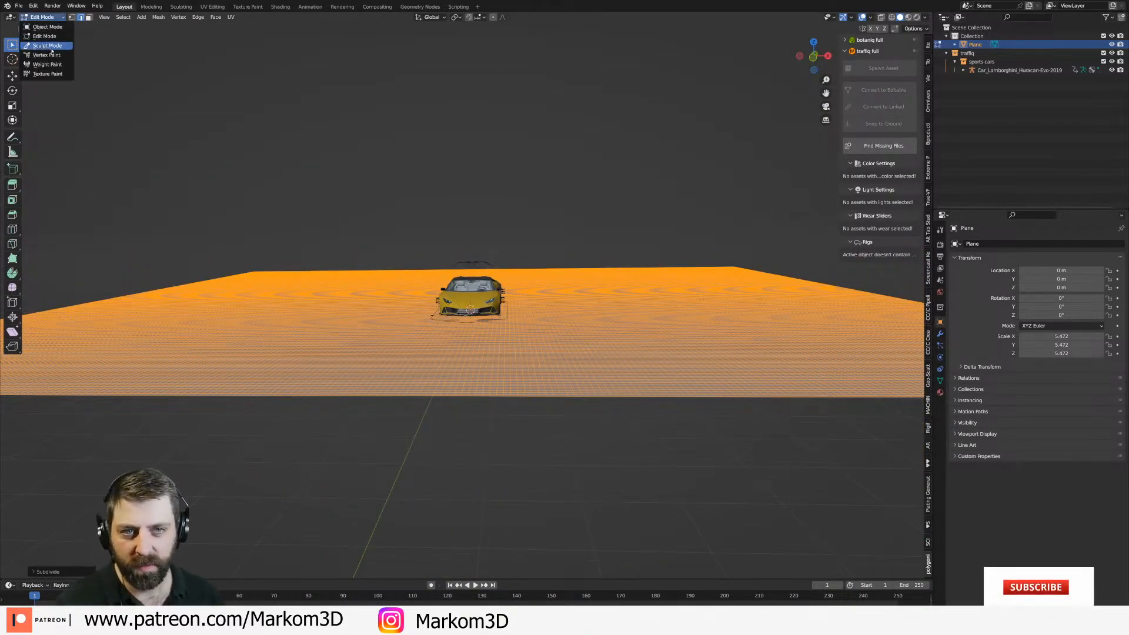
click(49, 51)
middle_drag(392, 294, 417, 331)
middle_drag(532, 328, 323, 347)
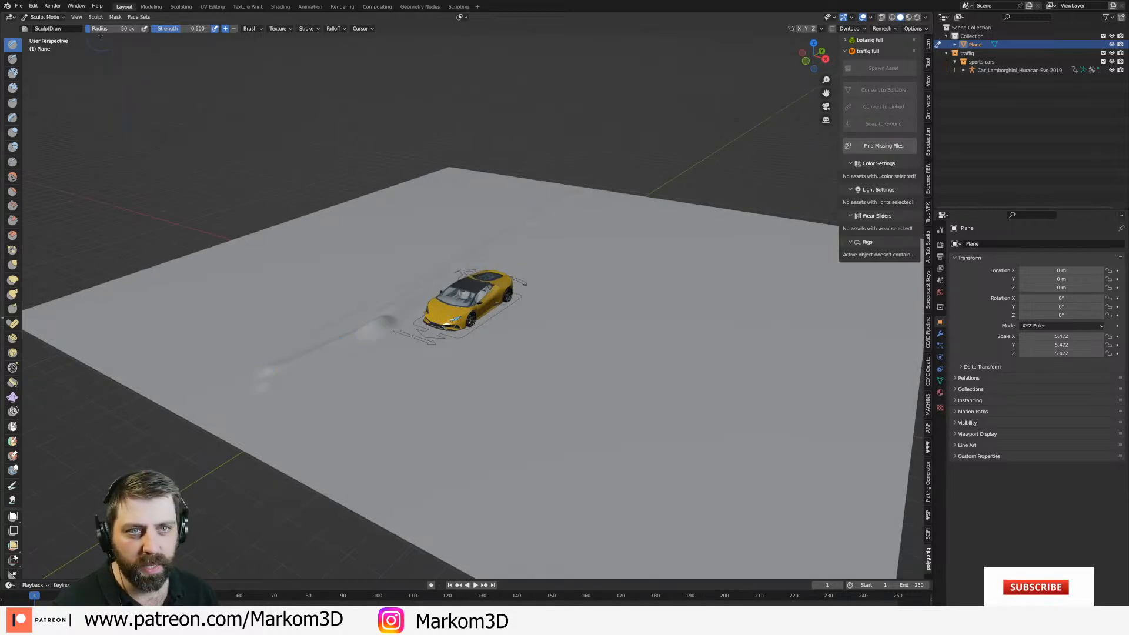
key(f)
drag(347, 259, 189, 372)
mouse_move(303, 322)
mouse_down()
mouse_move(229, 370)
mouse_move(447, 259)
mouse_move(379, 254)
mouse_move(353, 229)
mouse_up()
middle_drag(353, 229, 306, 241)
mouse_move(306, 242)
mouse_down()
mouse_move(253, 277)
mouse_move(208, 336)
mouse_up()
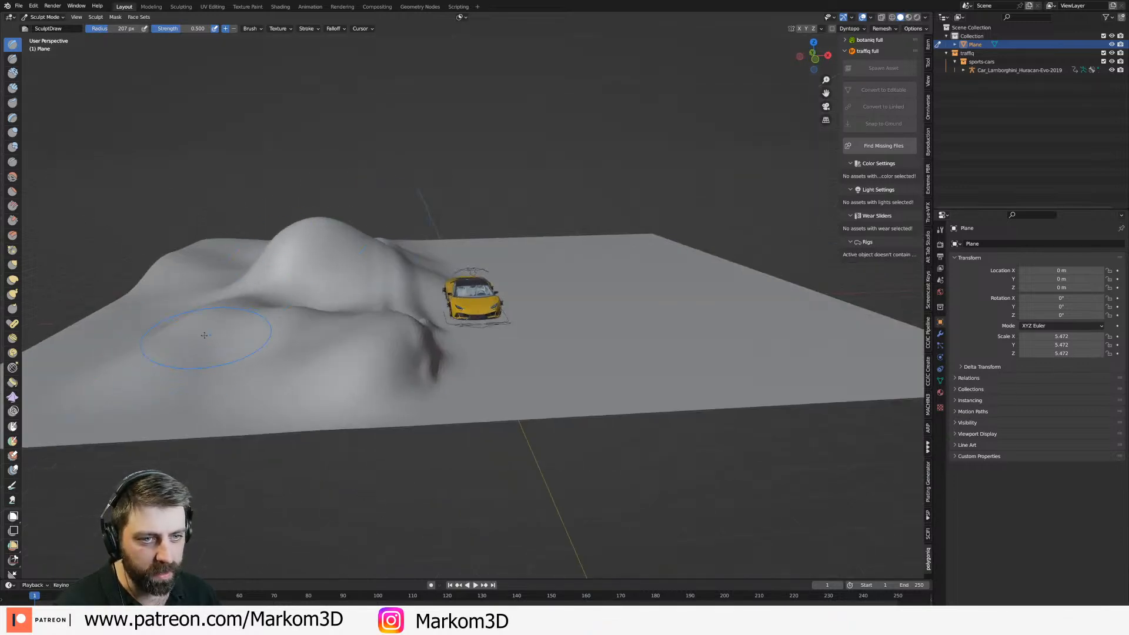
Sculpt hills along the car's left-hand side, keeping a flat path where the car stands.
middle_drag(208, 335, 517, 472)
mouse_move(517, 472)
mouse_down()
mouse_move(641, 377)
mouse_move(719, 454)
mouse_up()
mouse_move(718, 454)
middle_down()
mouse_move(580, 252)
mouse_move(763, 367)
mouse_move(660, 201)
middle_up()
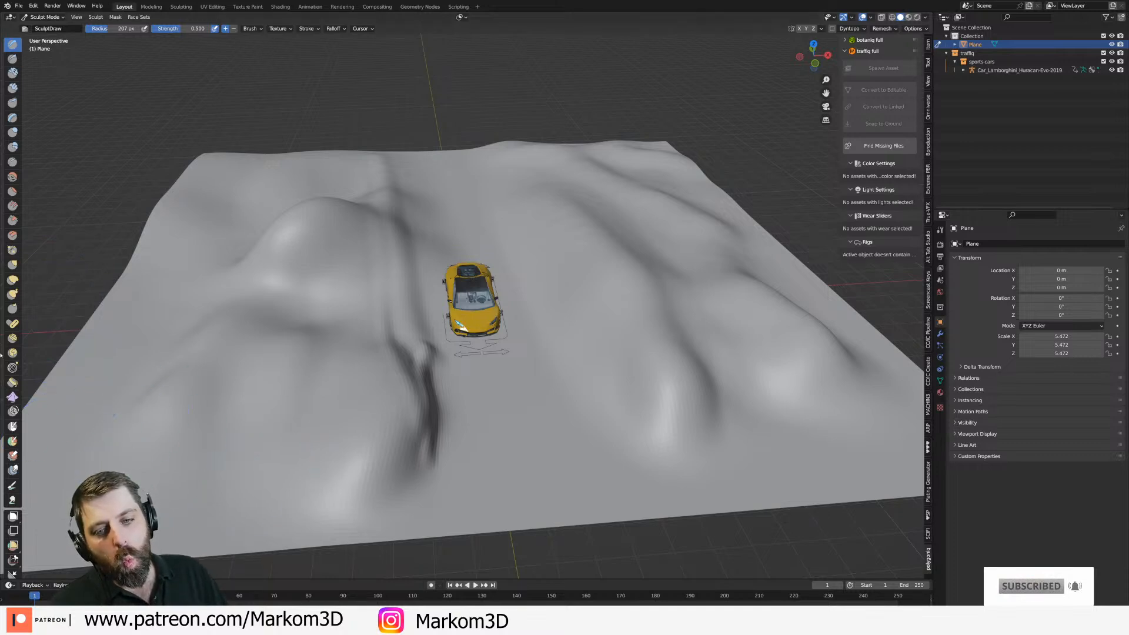
Leave Sculpt Mode and delete the sculpted ground mesh from the scene.
scroll(232, 356, down, 1)
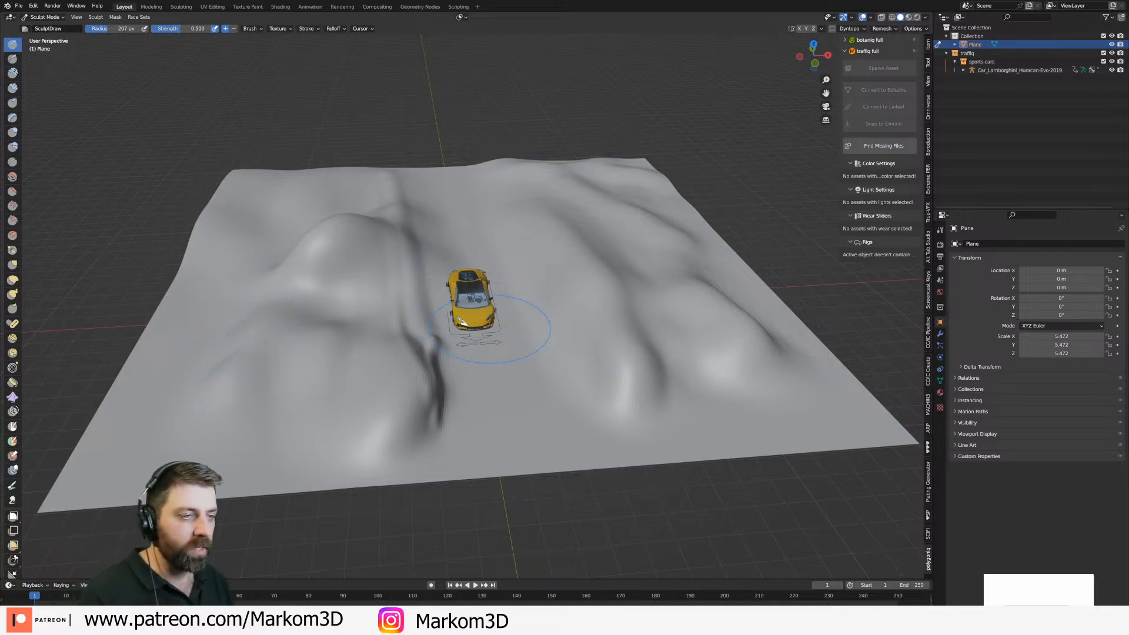
middle_drag(677, 346, 643, 333)
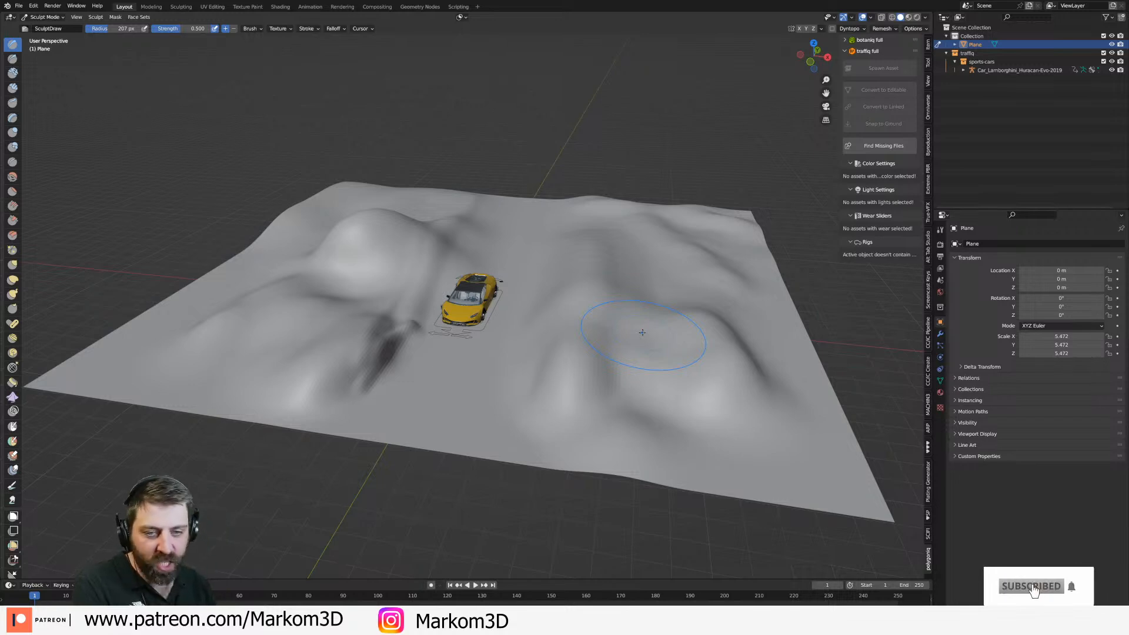
key(ctrl+z)
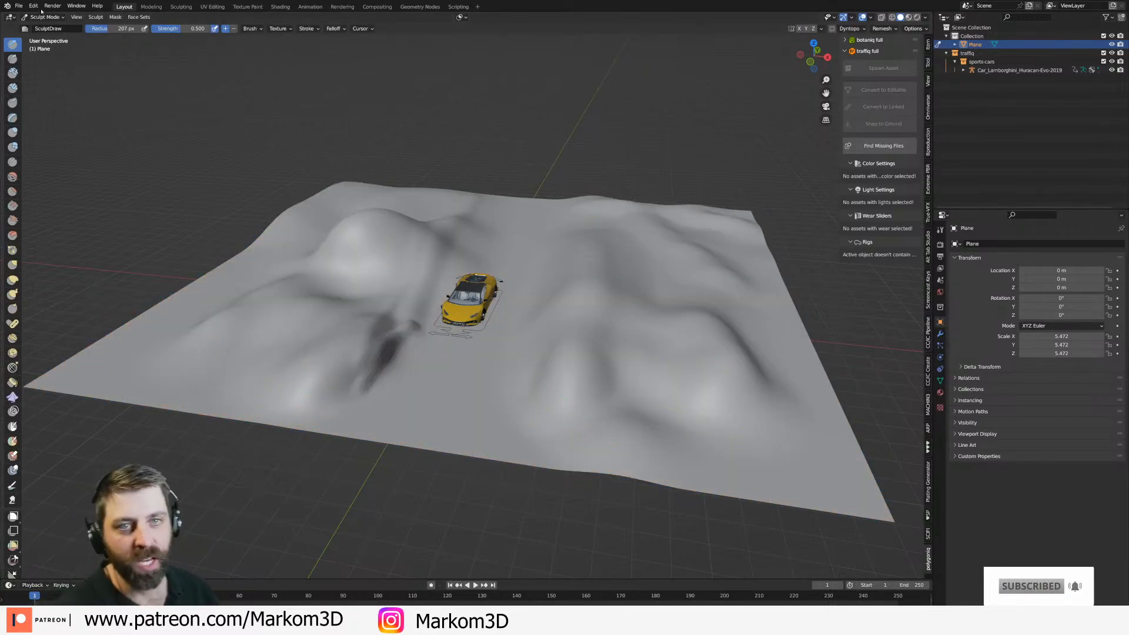
key(Tab)
right_click(303, 181)
click(42, 17)
click(47, 27)
key(Delete)
Add a new plane at the car and scale its mesh in Edit Mode to extend under the whole body.
key(shift+a)
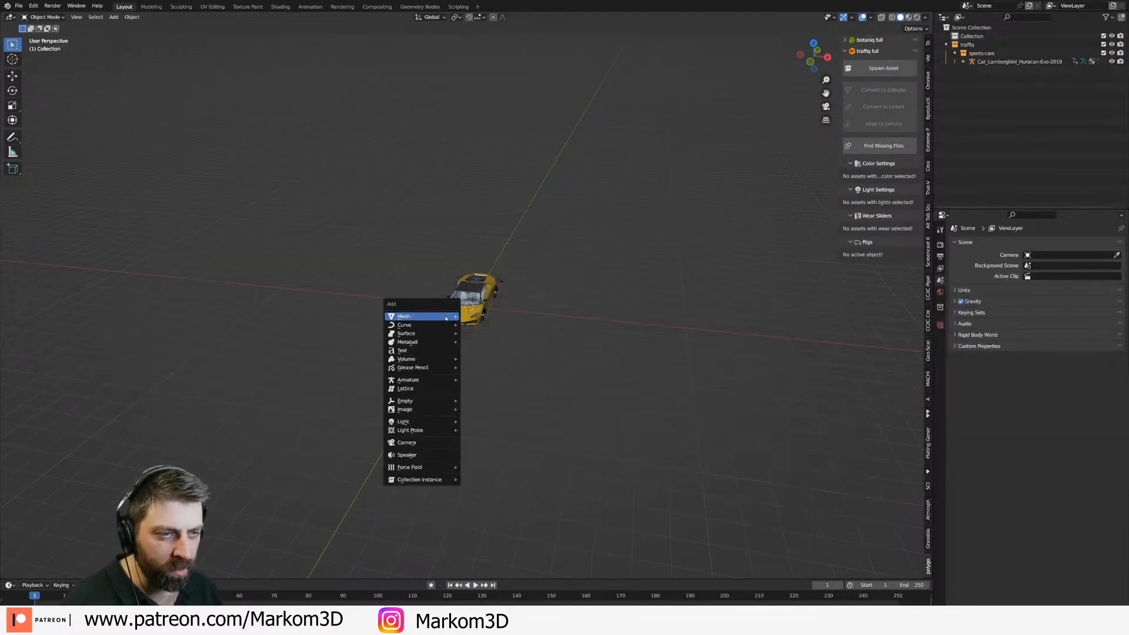
mouse_move(456, 317)
click(494, 318)
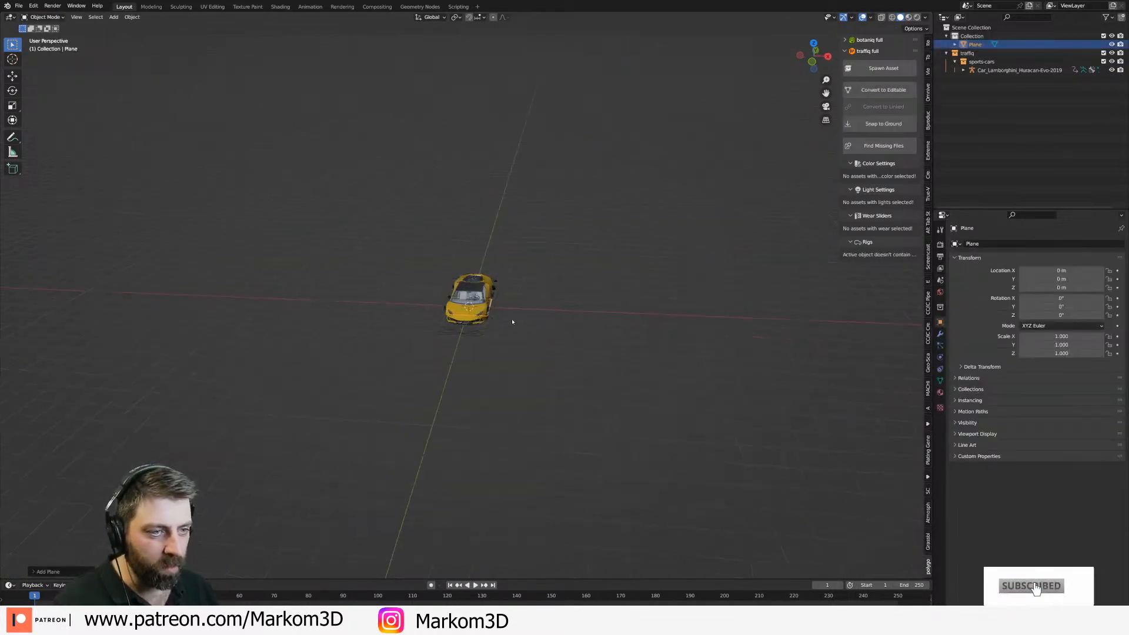
scroll(509, 317, up, 4)
key(Tab)
key(s)
click(569, 319)
middle_drag(569, 319, 524, 321)
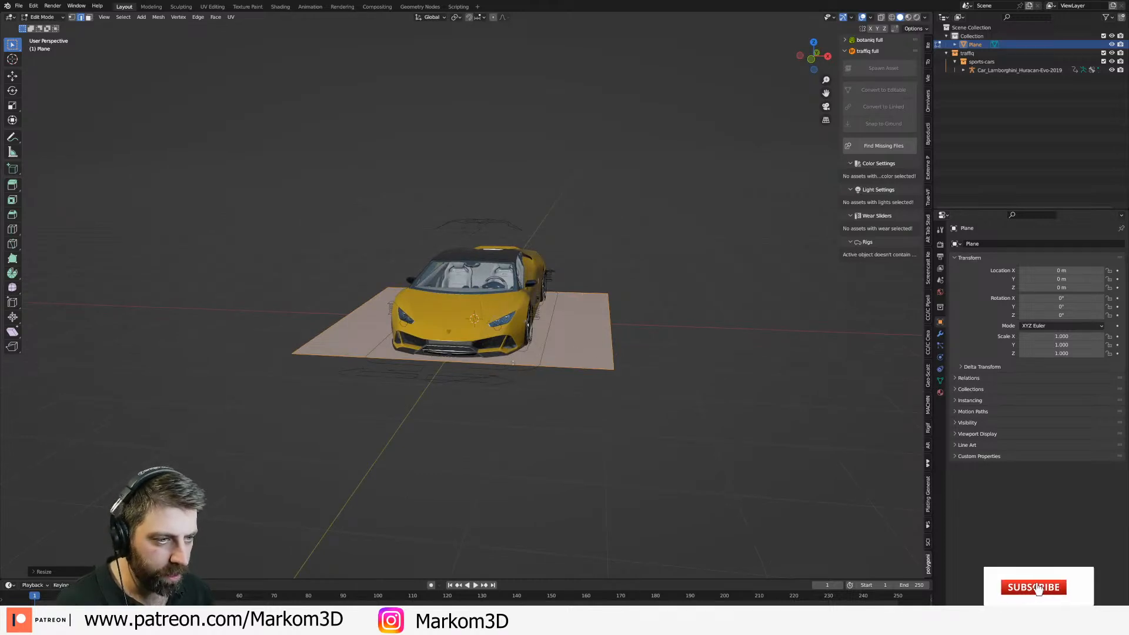
Extrude the plane's two long side edges upward and spread them apart along X to form slanted walls.
middle_drag(633, 364, 581, 369)
click(544, 341)
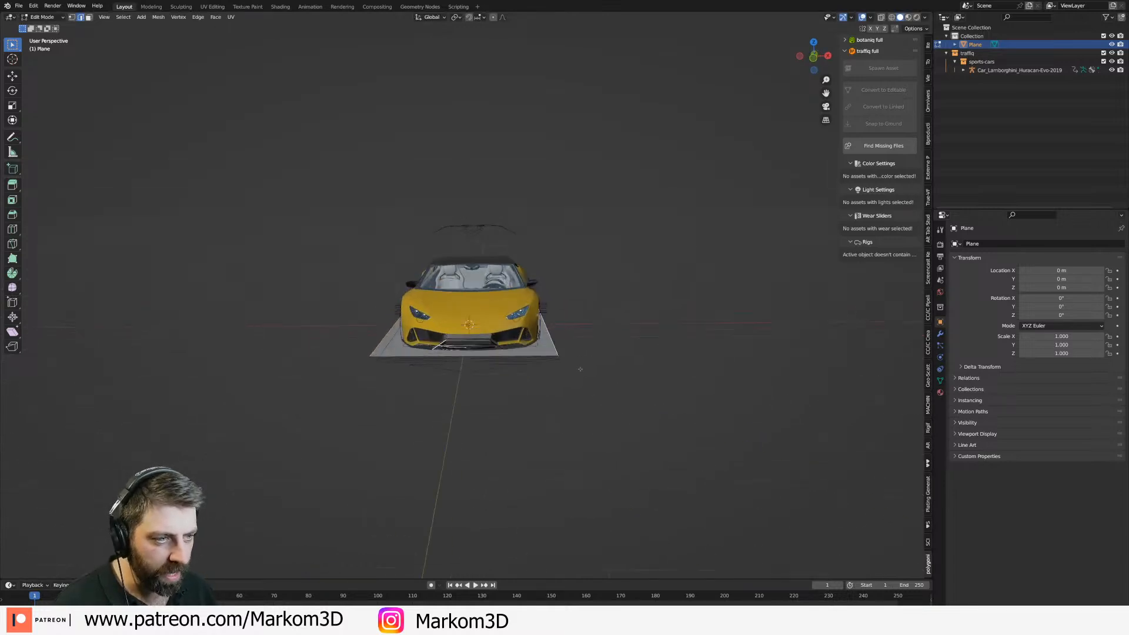
key(e)
key(Escape)
key(s)
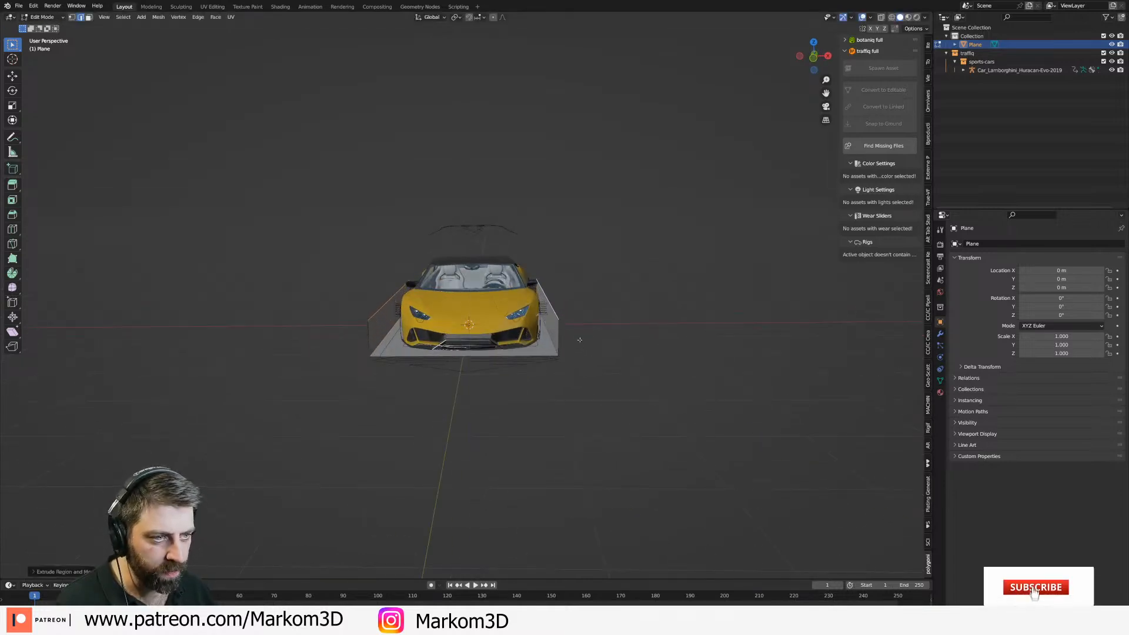
key(x)
click(600, 342)
middle_drag(600, 342, 441, 324)
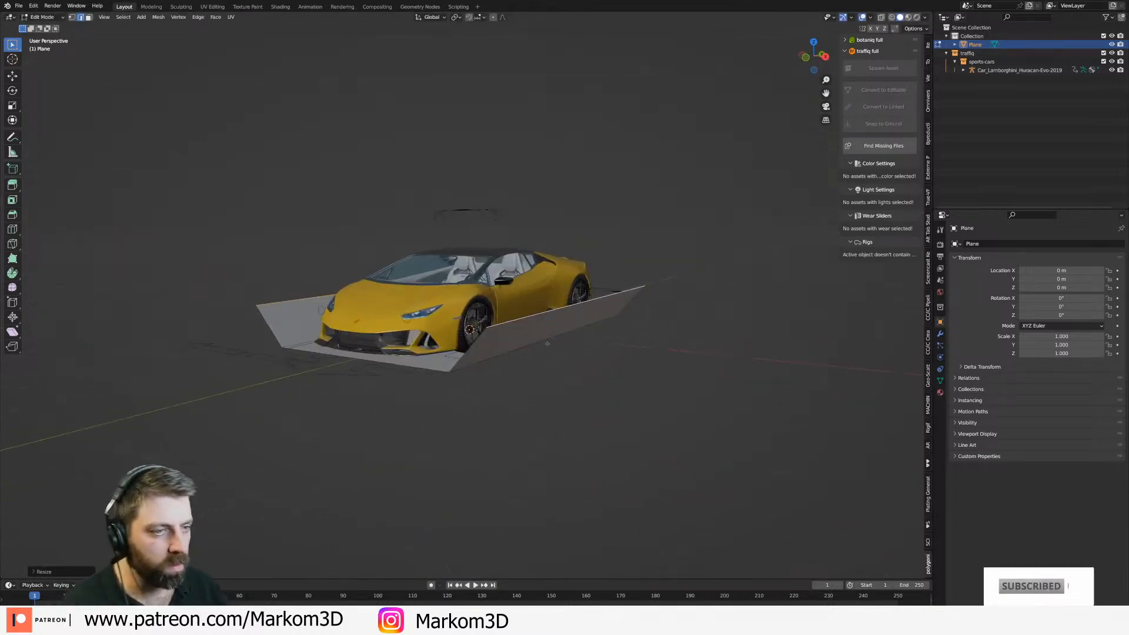
Add a Solidify modifier to the walled plane with a thickness of 0.18 m.
click(940, 334)
click(980, 243)
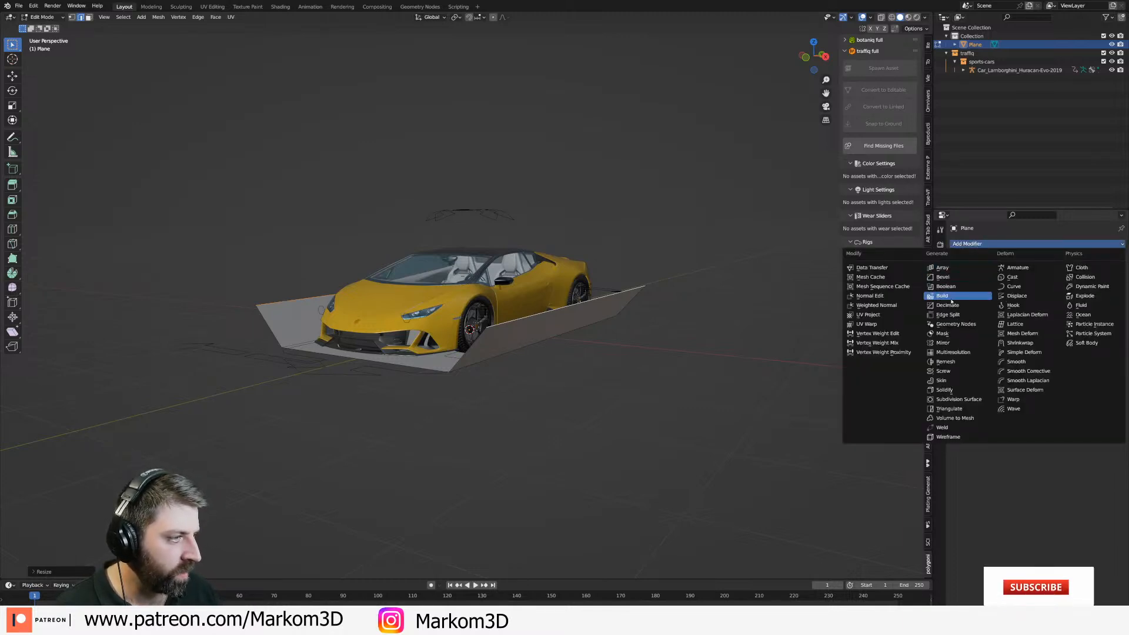
click(944, 390)
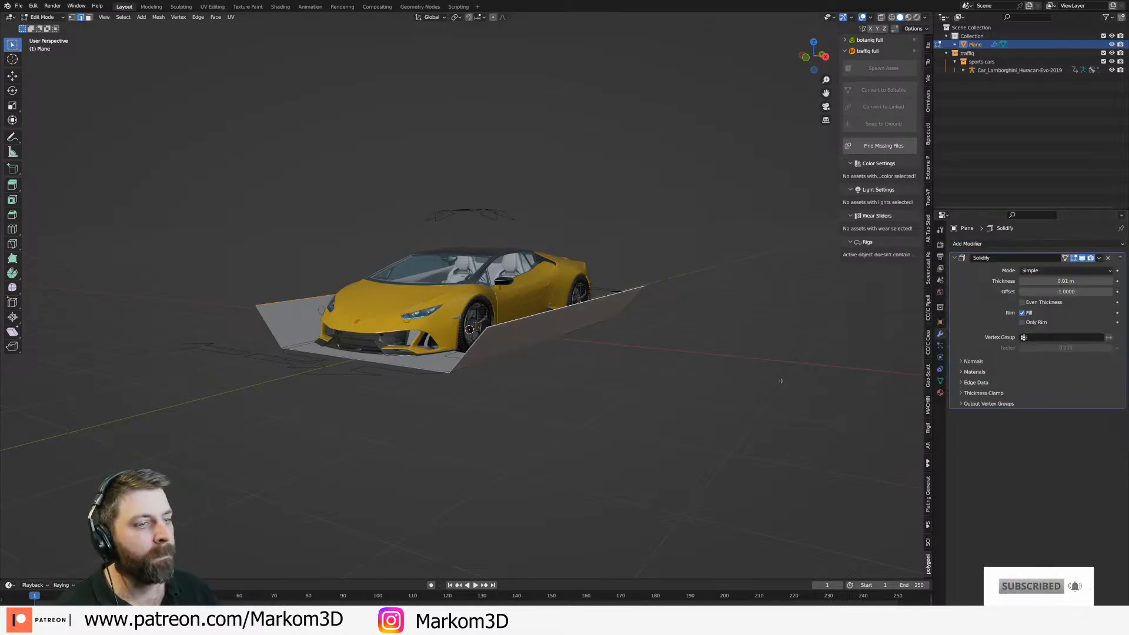
drag(1066, 281, 1111, 281)
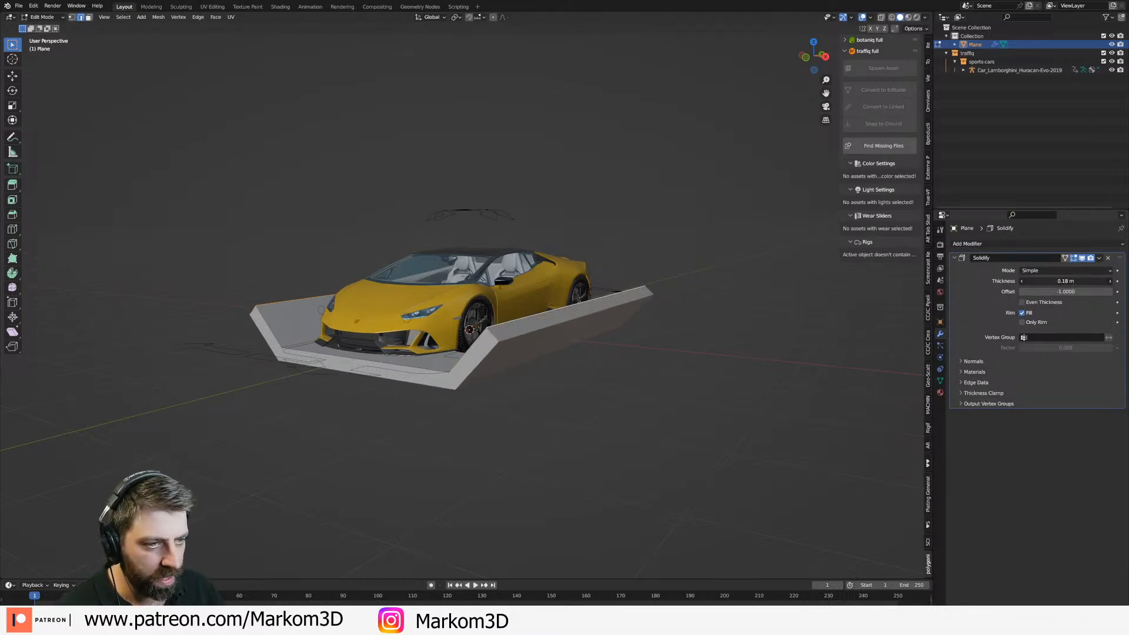
Add a Bevel modifier to the walled plane with an amount of 0.01 m.
click(1021, 244)
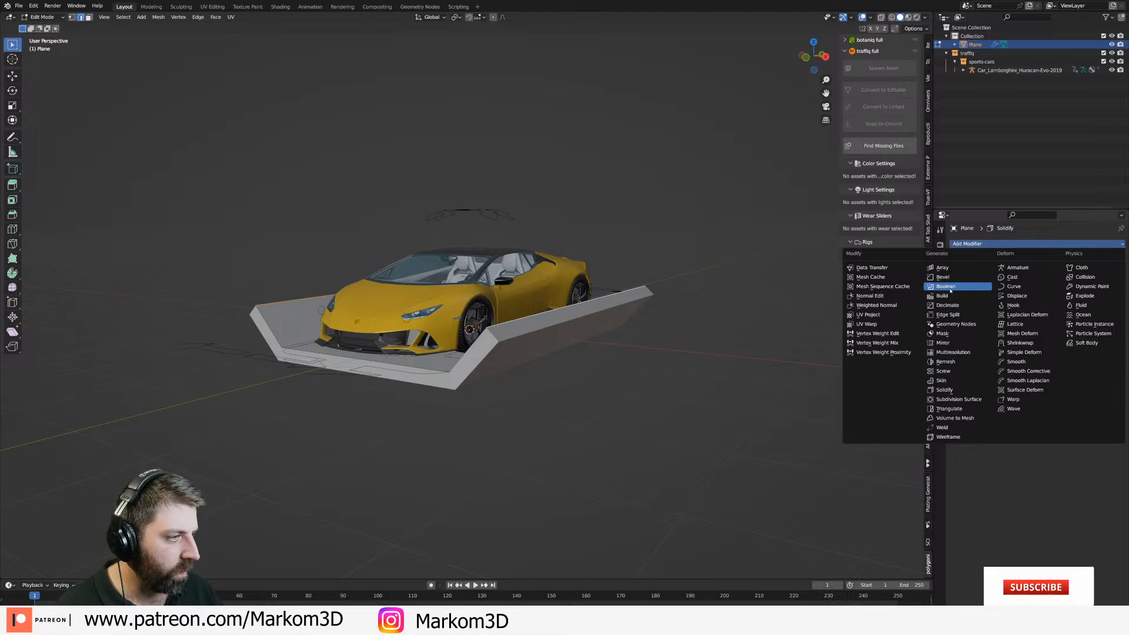
click(943, 277)
scroll(654, 361, up, 2)
middle_drag(655, 361, 694, 358)
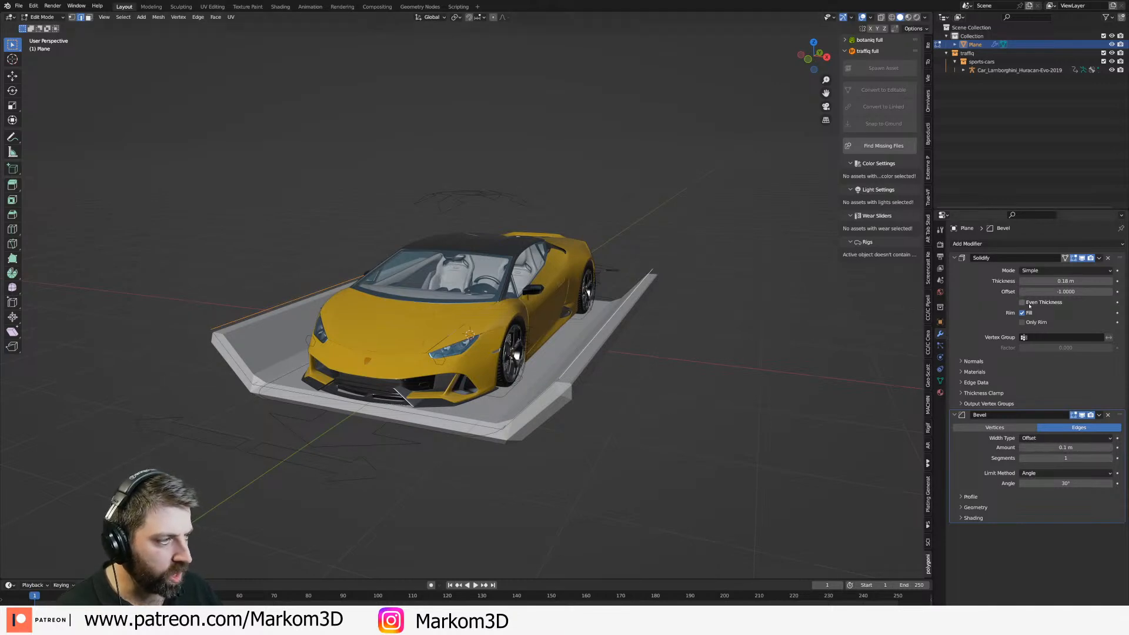
text(0.01)
key(Return)
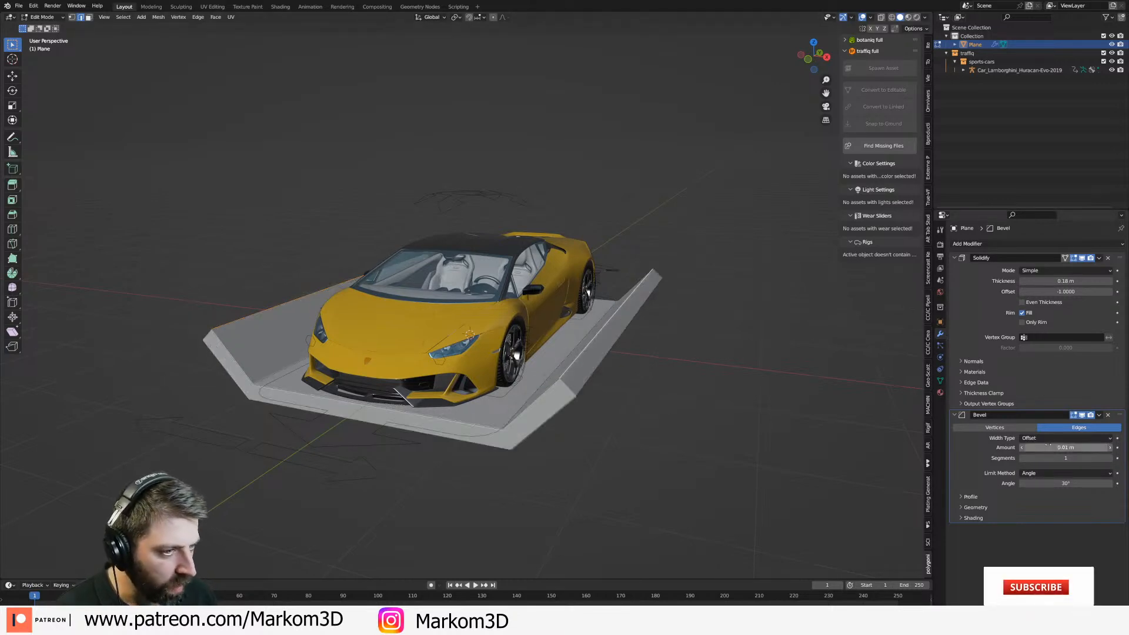
Try adding loop cuts to the walled plane under the car.
key(Tab)
click(698, 377)
middle_drag(699, 377, 676, 370)
key(Tab)
key(Tab)
middle_drag(587, 357, 556, 334)
middle_drag(642, 344, 534, 382)
key(Tab)
key(ctrl+r)
scroll(483, 408, up, 4)
click(483, 407)
middle_drag(445, 407, 627, 420)
key(Tab)
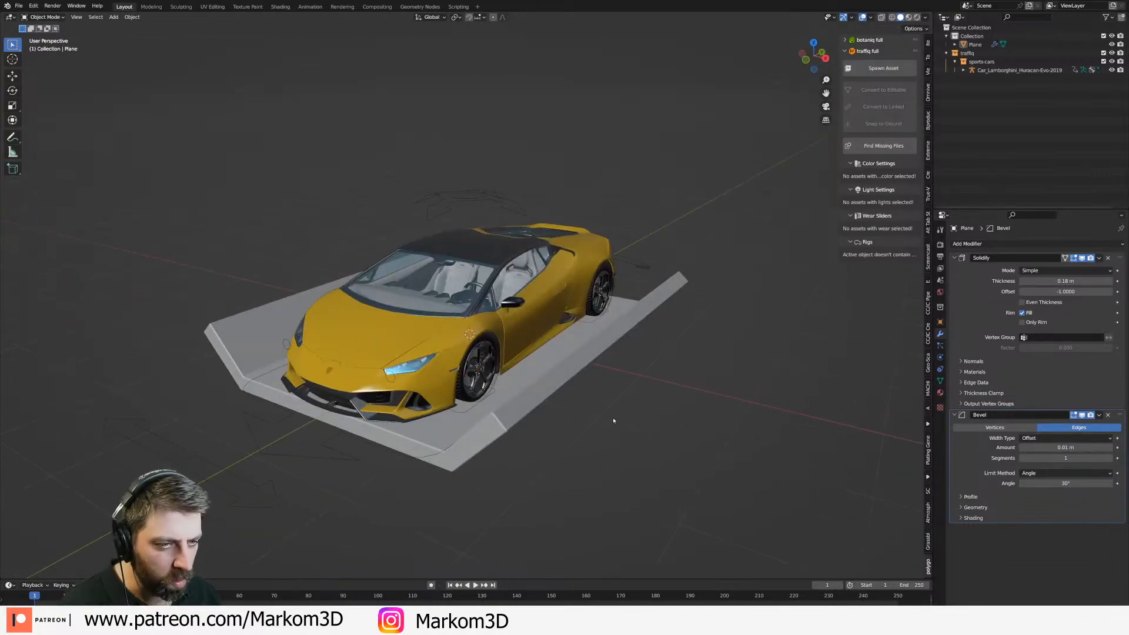
Set the Solidify thickness to 0.088 m and enable Even Thickness.
drag(1066, 281, 1044, 281)
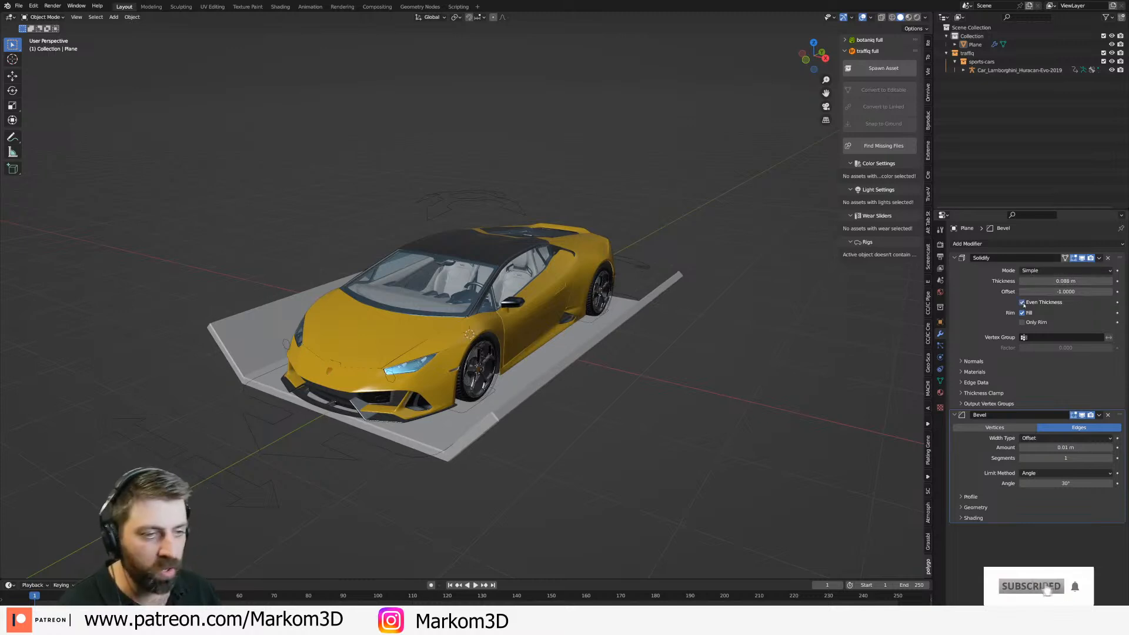
middle_drag(860, 424, 760, 390)
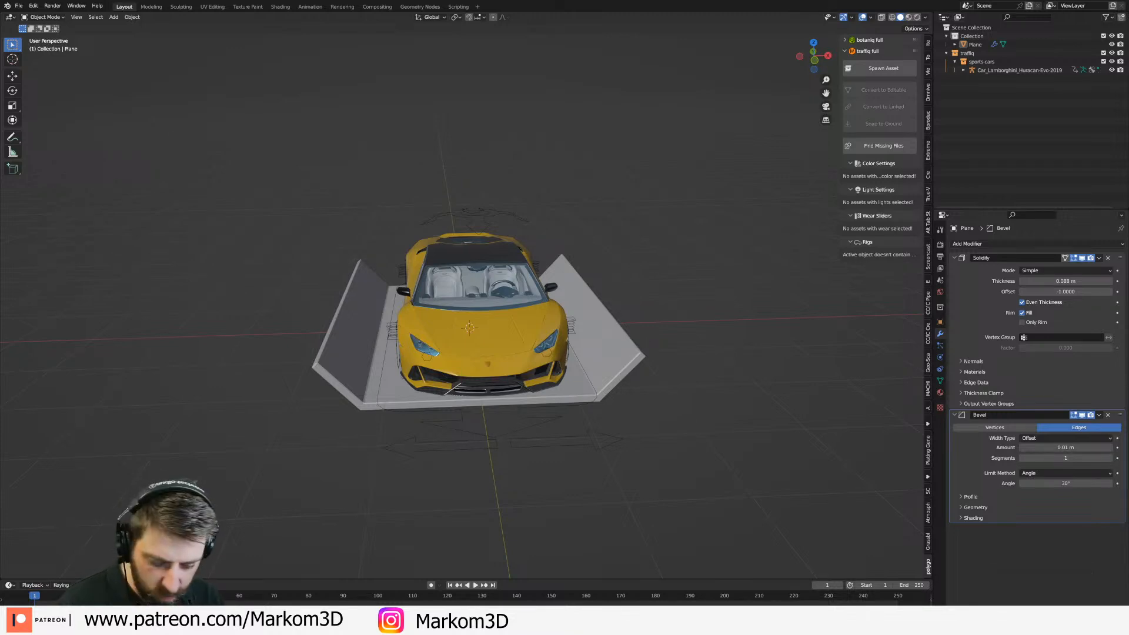
Switch to the web browser to examine the Hot Wheels track product photos for reference, and return to Blender.
key(super+shift+Right)
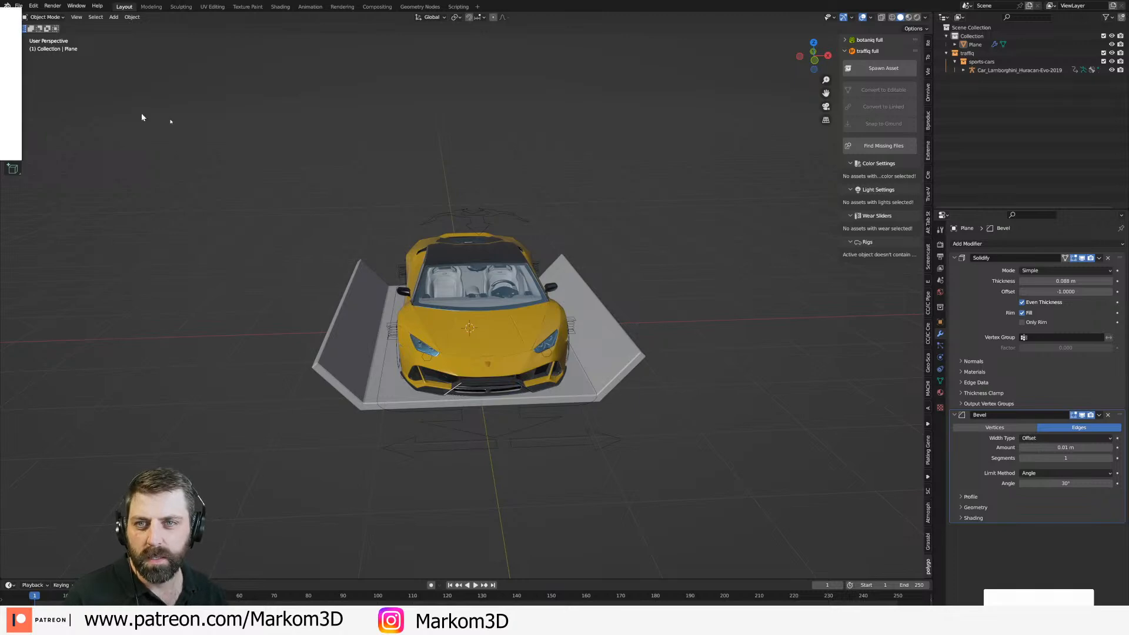
click(149, 163)
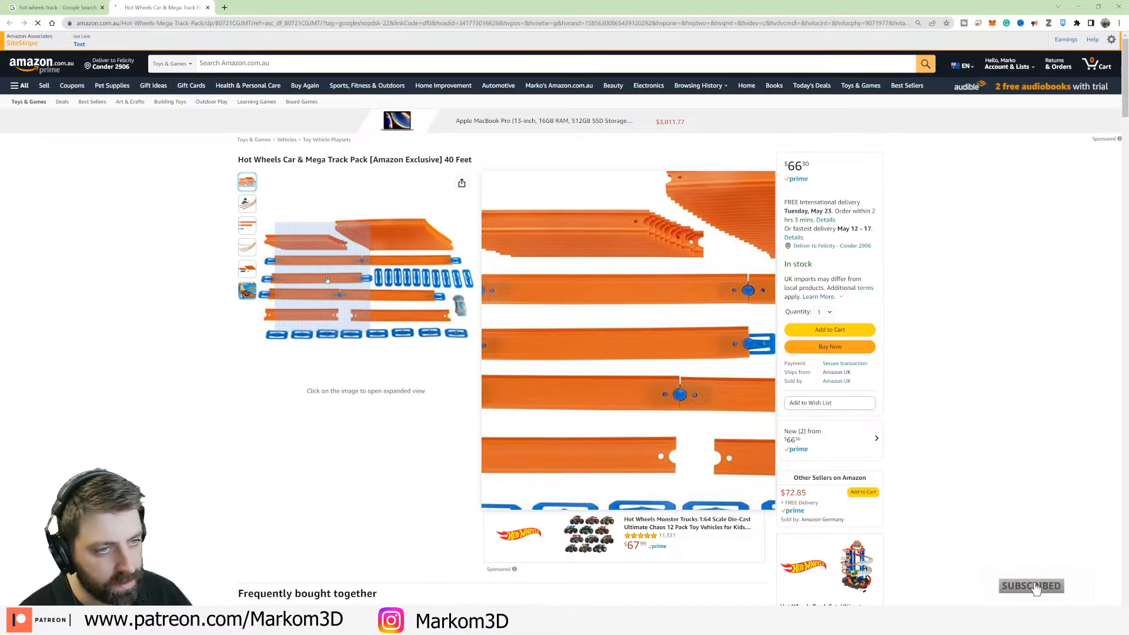
click(1079, 7)
Stretch the whole track mesh along the Y axis into a long strip extending well beyond both ends of the car.
middle_drag(666, 353, 565, 352)
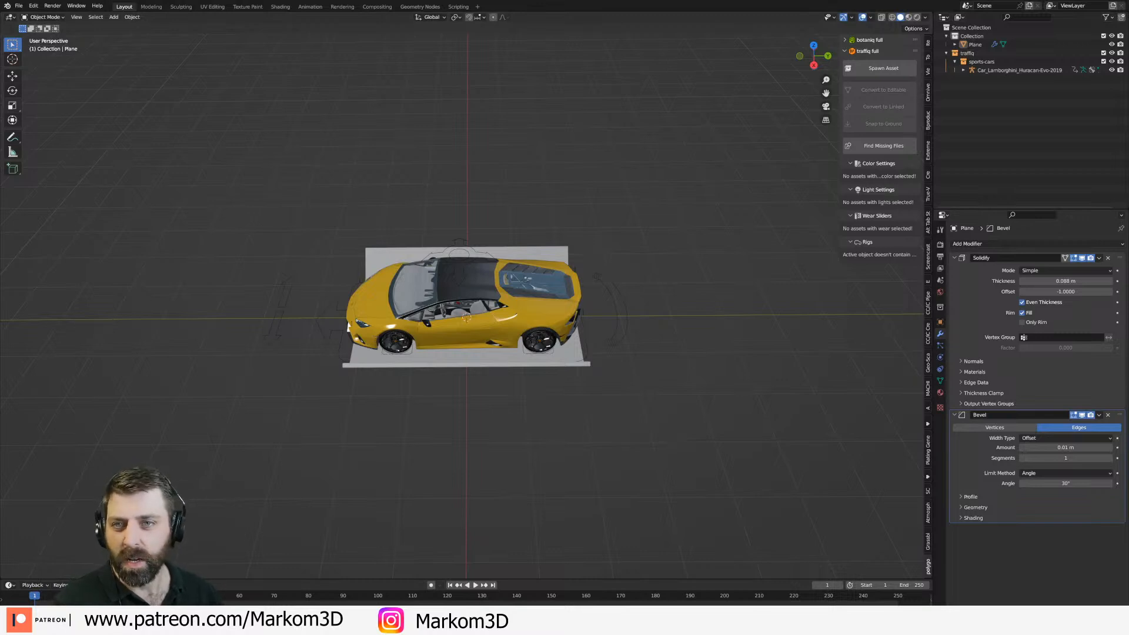
middle_drag(524, 355, 536, 358)
key(Tab)
key(s)
key(x)
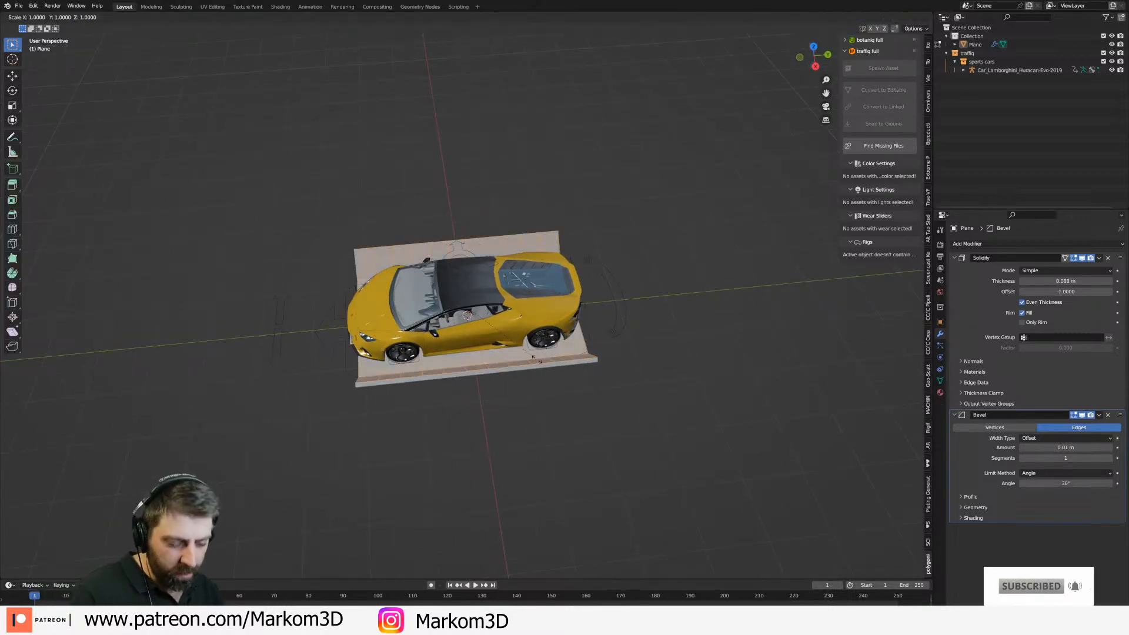
click(25, 406)
scroll(25, 405, down, 2)
scroll(25, 406, down, 1)
middle_drag(25, 405, 8, 395)
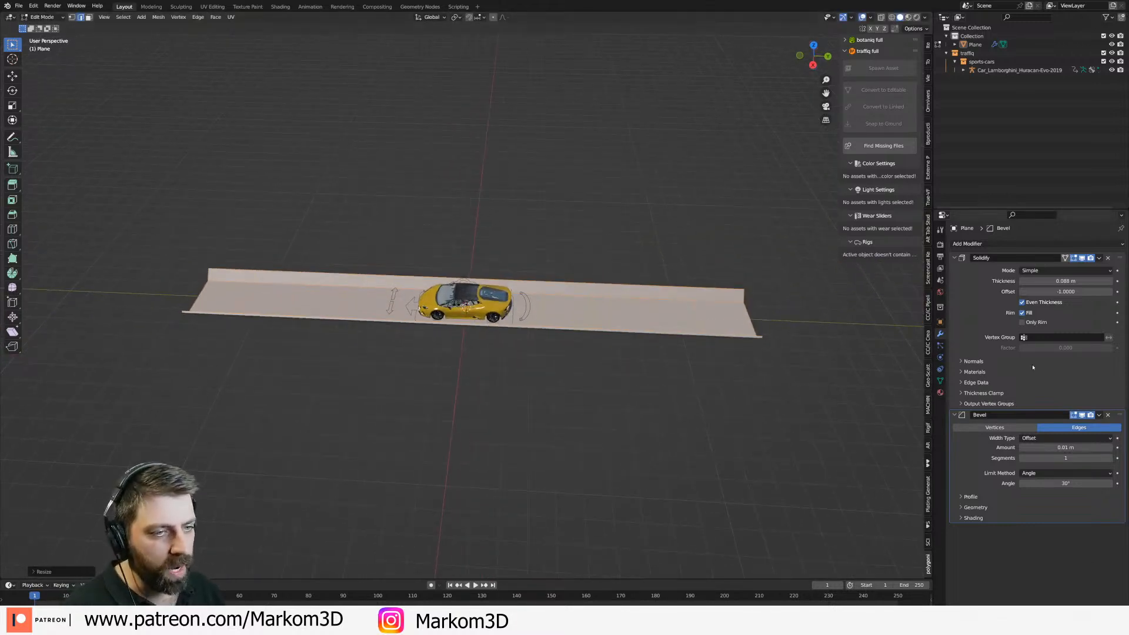
Delete the edge loops crossing the stretched track mesh.
key(Tab)
key(Tab)
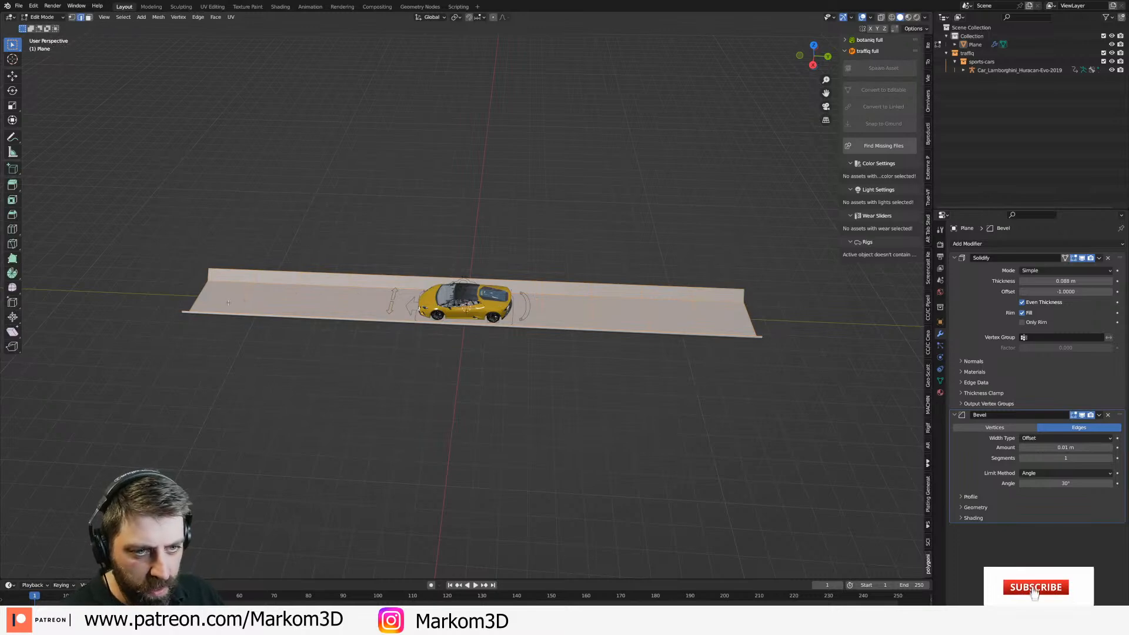
alt+click(226, 282)
middle_drag(232, 272, 214, 291)
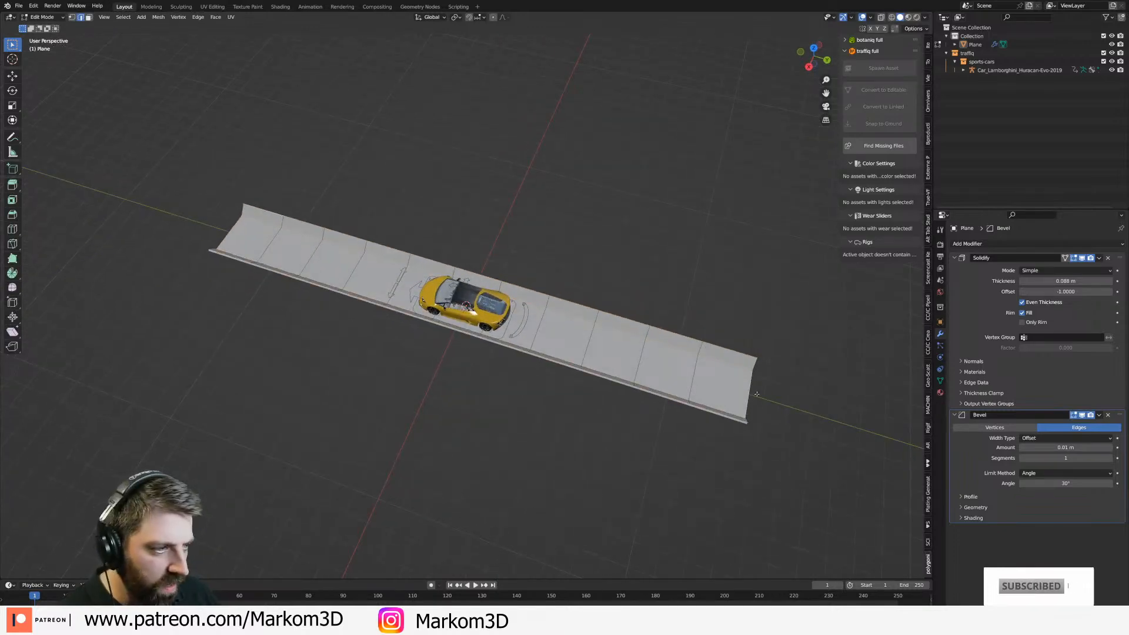
key(x)
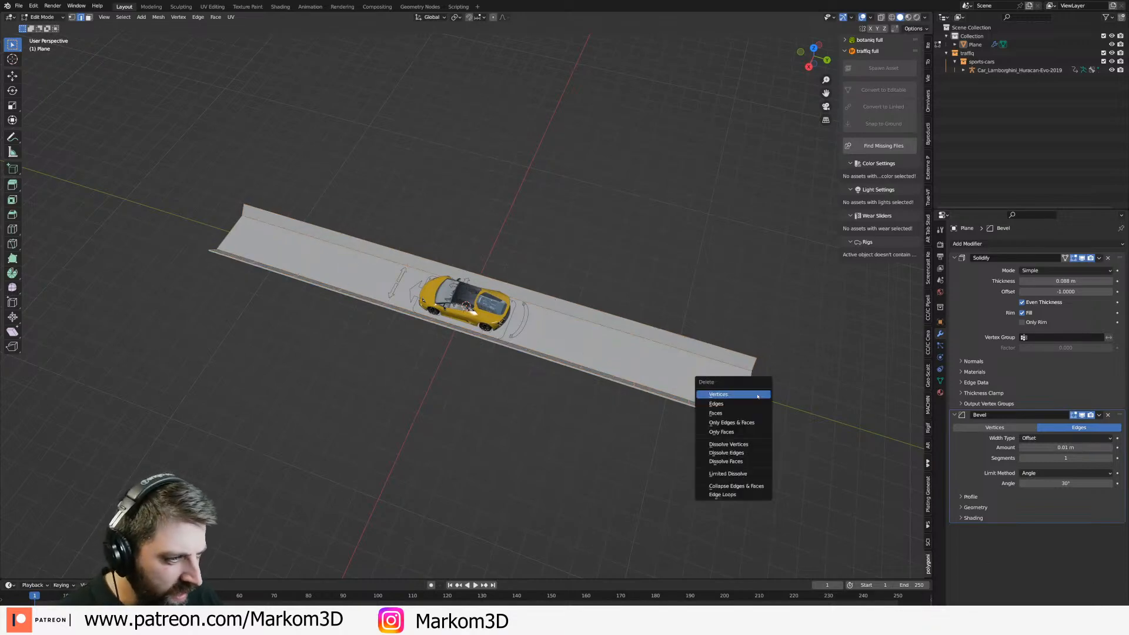
click(723, 494)
middle_drag(723, 495, 685, 426)
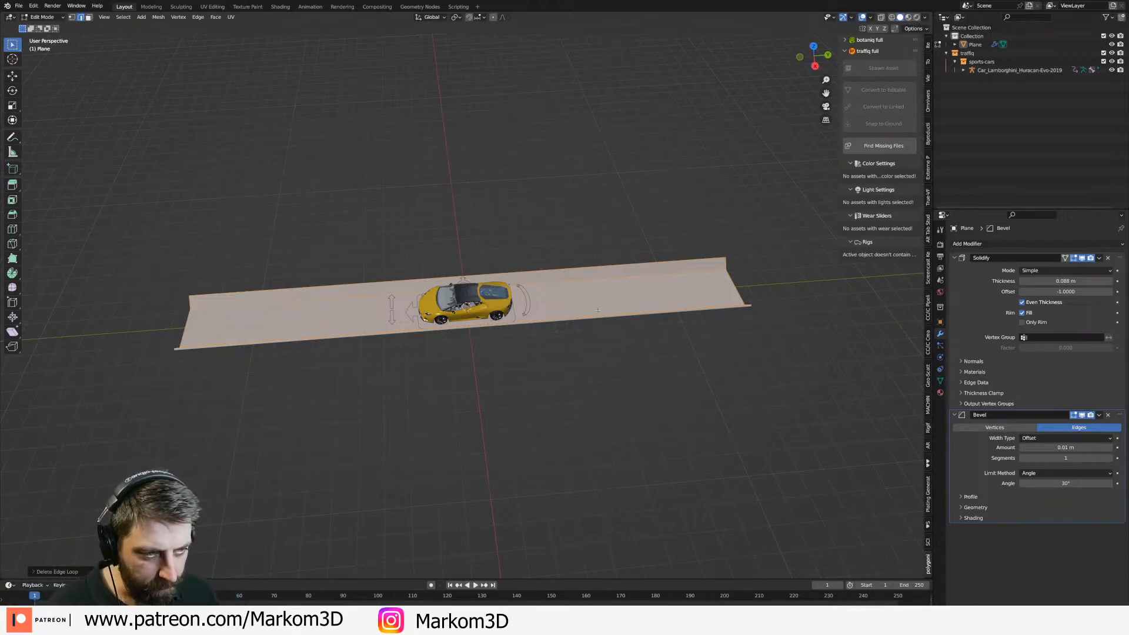
Add a dense row of evenly spaced, centred loop cuts across the track along its full length.
shift+middle_drag(547, 312, 560, 334)
scroll(421, 313, up, 20)
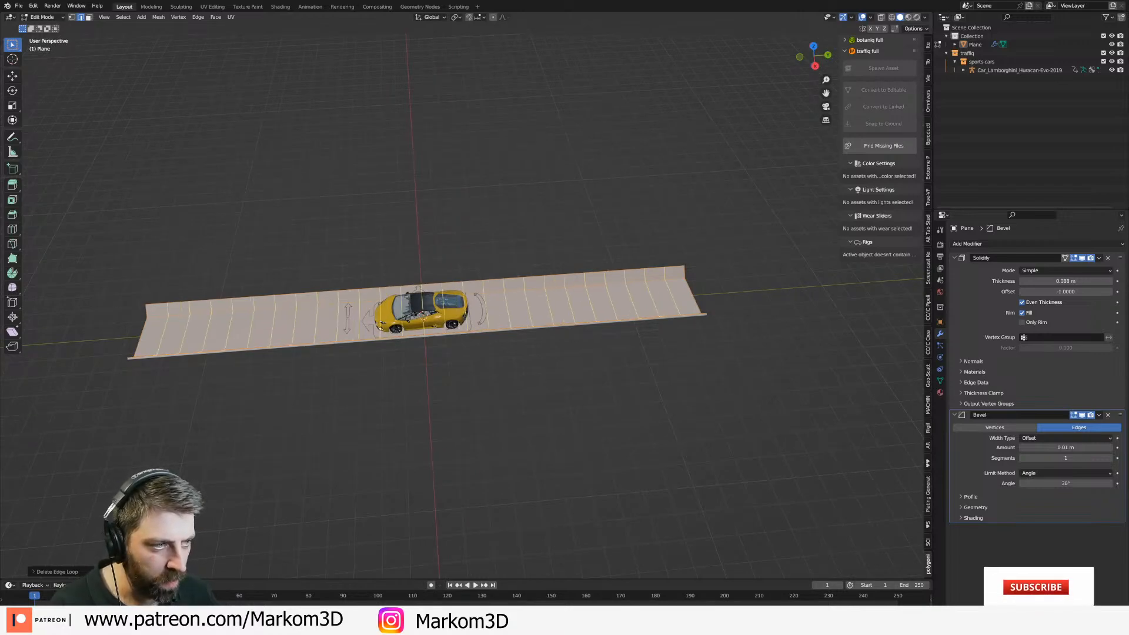
click(421, 313)
right_click(420, 313)
In top view, place the 3D cursor at the middle of the track's end edge.
key(Tab)
click(482, 368)
scroll(481, 368, down, 4)
middle_drag(482, 368, 416, 290)
scroll(552, 381, up, 2)
scroll(470, 378, up, 5)
key(Tab)
key(KP_7)
scroll(416, 291, up, 3)
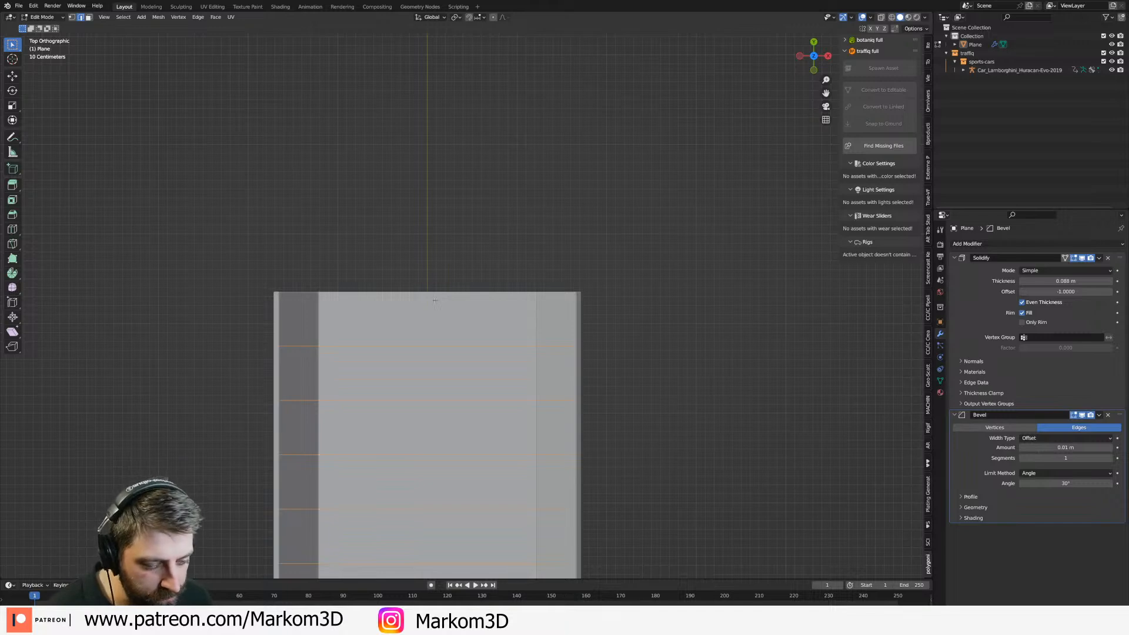
key(Tab)
key(shift+a)
key(Escape)
key(Tab)
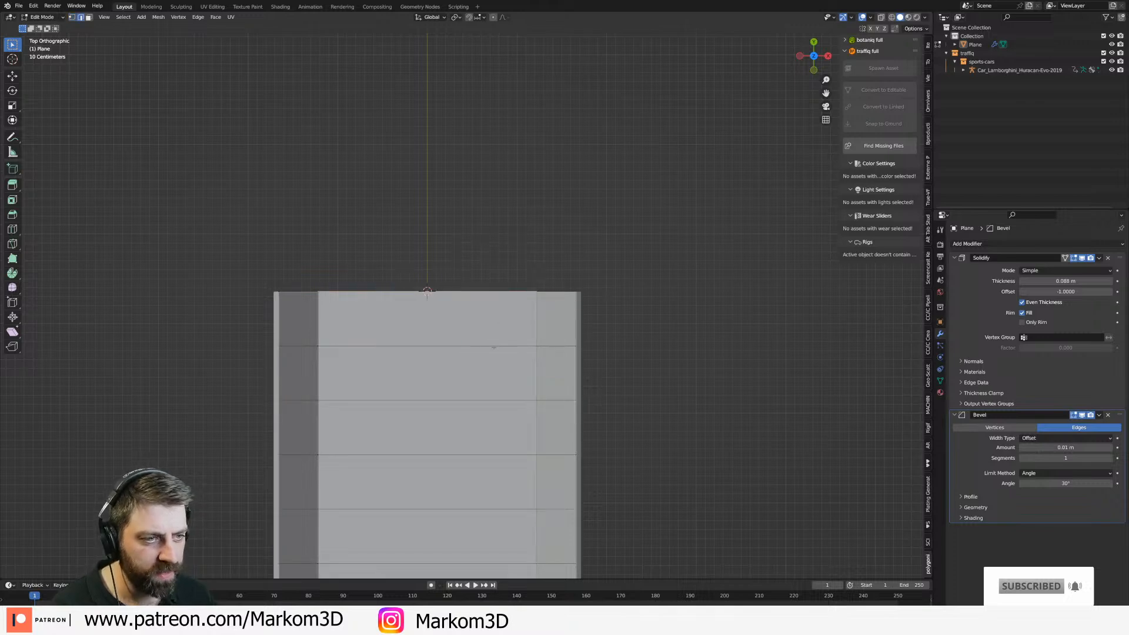
Add a cylinder at the 3D cursor on the track's end and scale it down in Edit Mode to fit between the walls.
key(Tab)
key(shift+a)
mouse_move(482, 333)
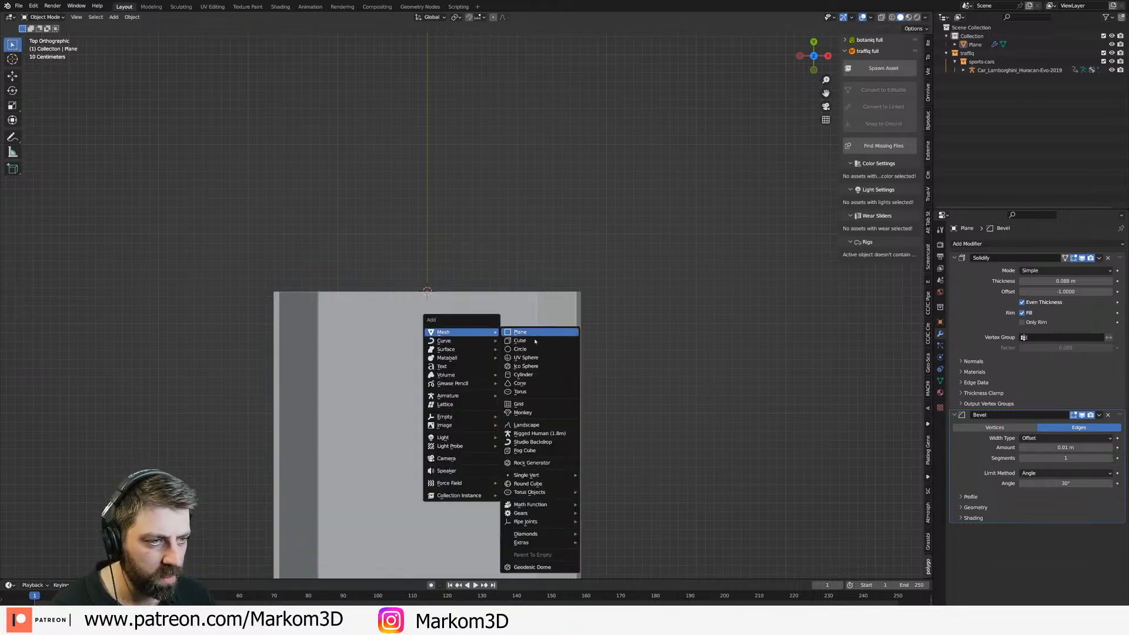
click(539, 375)
key(Tab)
middle_drag(547, 353, 582, 265)
key(s)
click(627, 293)
Flatten the cylinder along Z into a thin disc and adjust its height at the track's end.
key(s)
key(z)
click(475, 200)
key(s)
key(z)
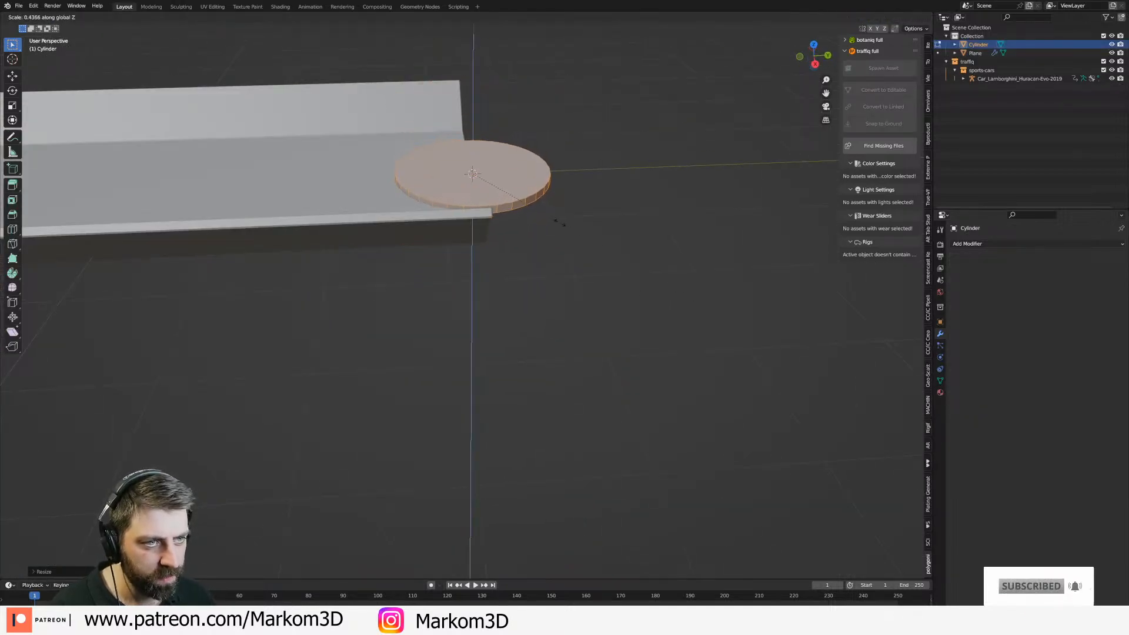
click(562, 223)
key(g)
key(z)
click(530, 231)
middle_drag(530, 231, 465, 259)
In top view, duplicate the disc mesh and move the copy about 1.7 m along Y beyond the track's end.
key(KP_7)
key(g)
key(Escape)
key(shift+d)
key(y)
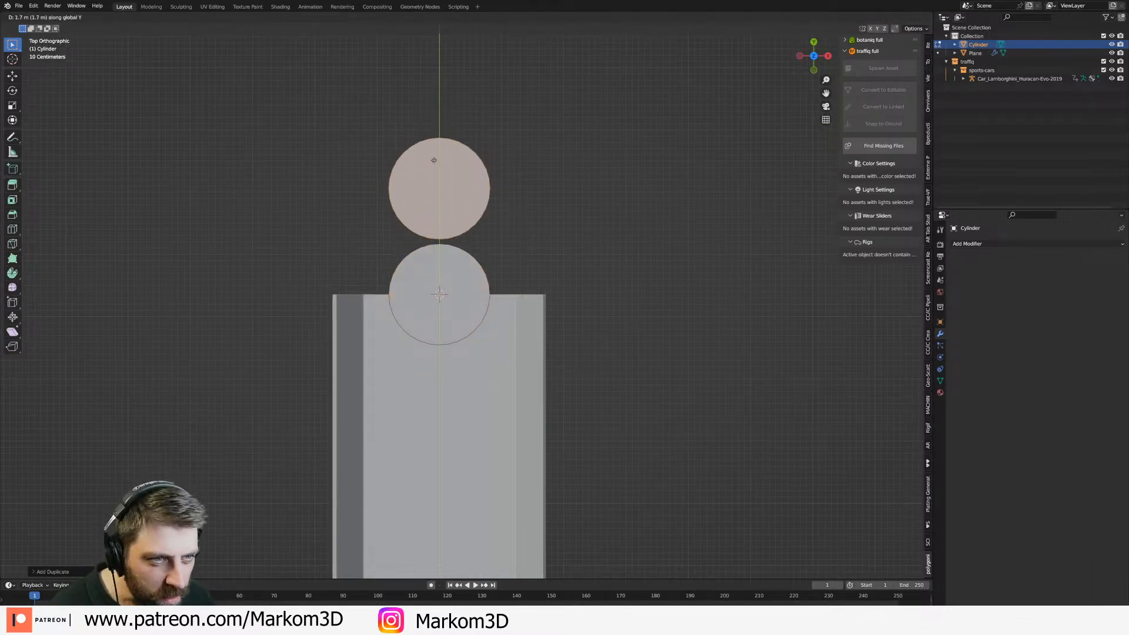
click(434, 160)
scroll(433, 160, up, 3)
shift+middle_drag(434, 160, 465, 376)
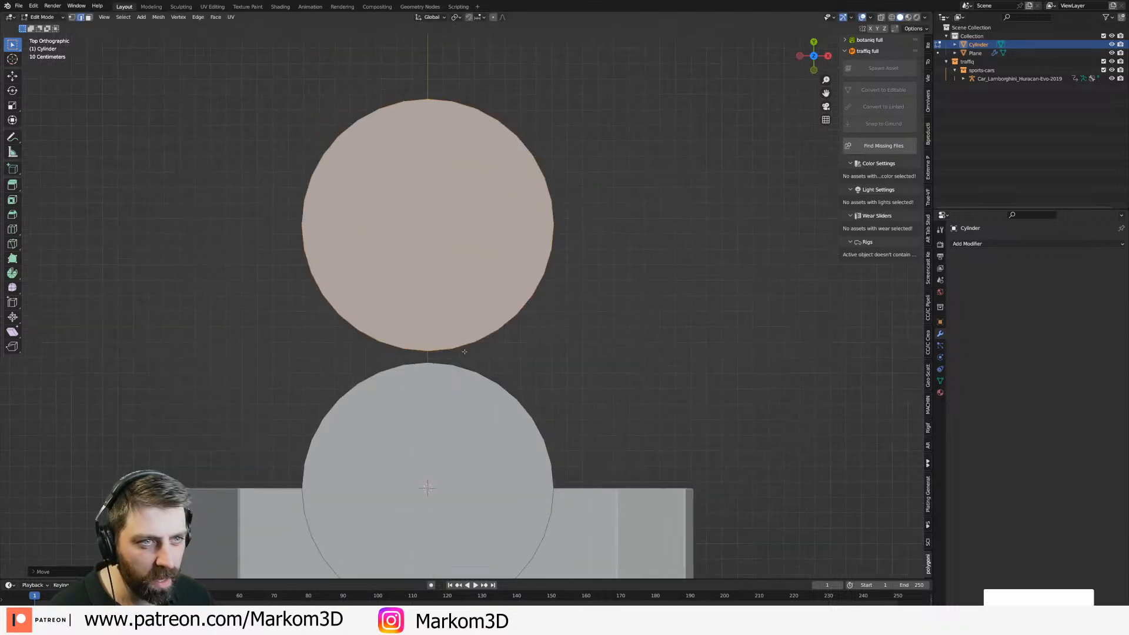
scroll(487, 295, down, 1)
scroll(487, 295, down, 3)
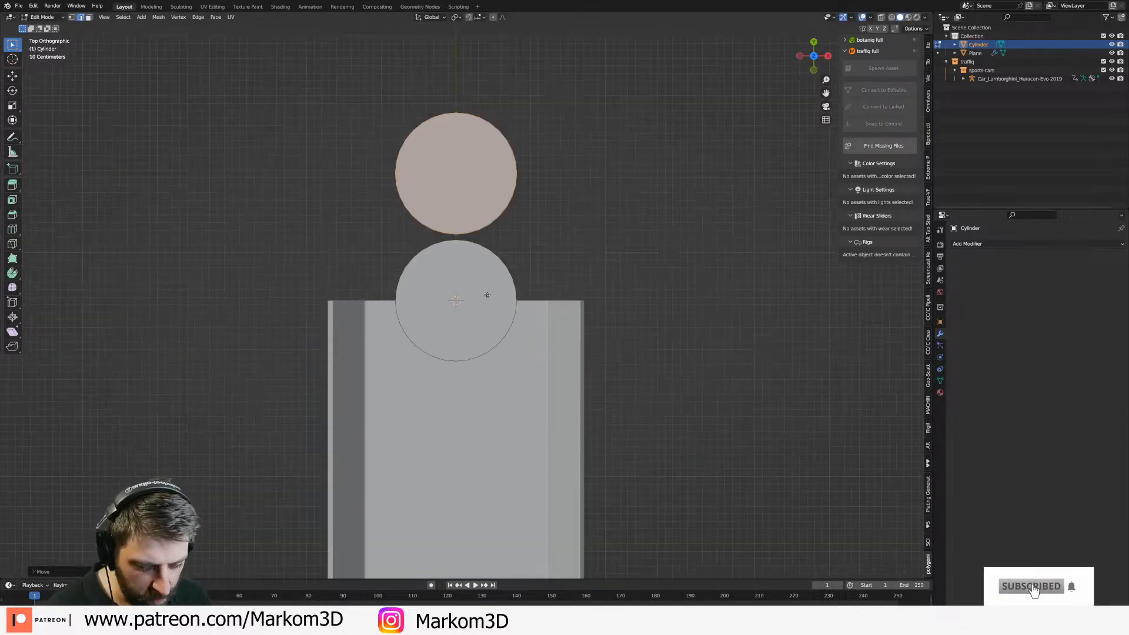
Duplicate the outer disc and move the copy about 3.4 m back along Y onto the track.
key(shift+d)
key(y)
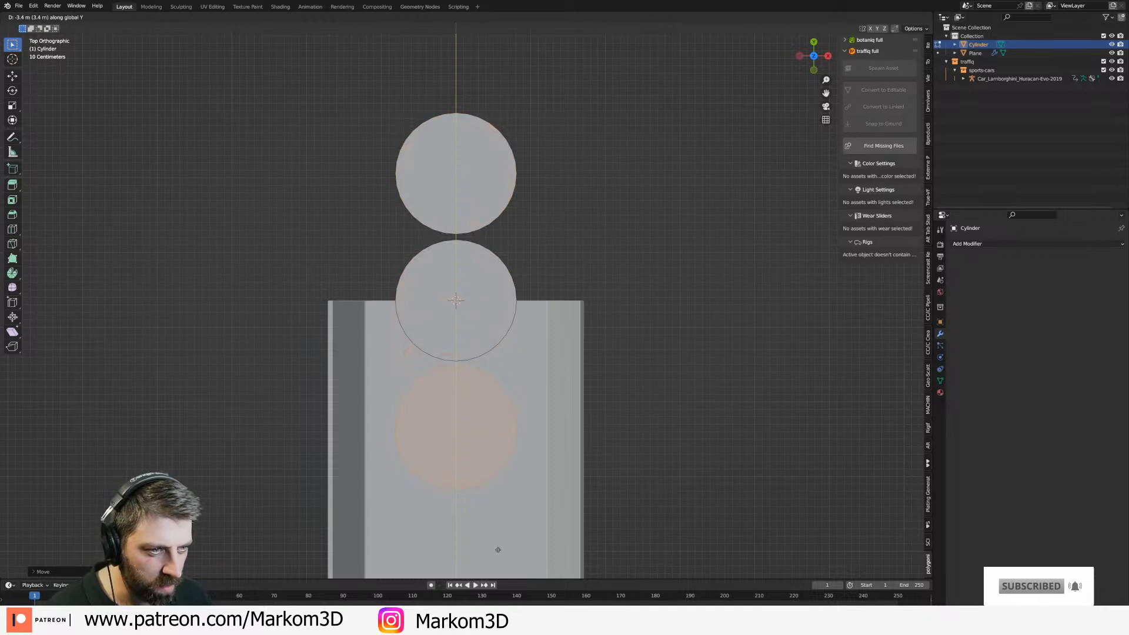
click(499, 550)
middle_drag(498, 550, 617, 232)
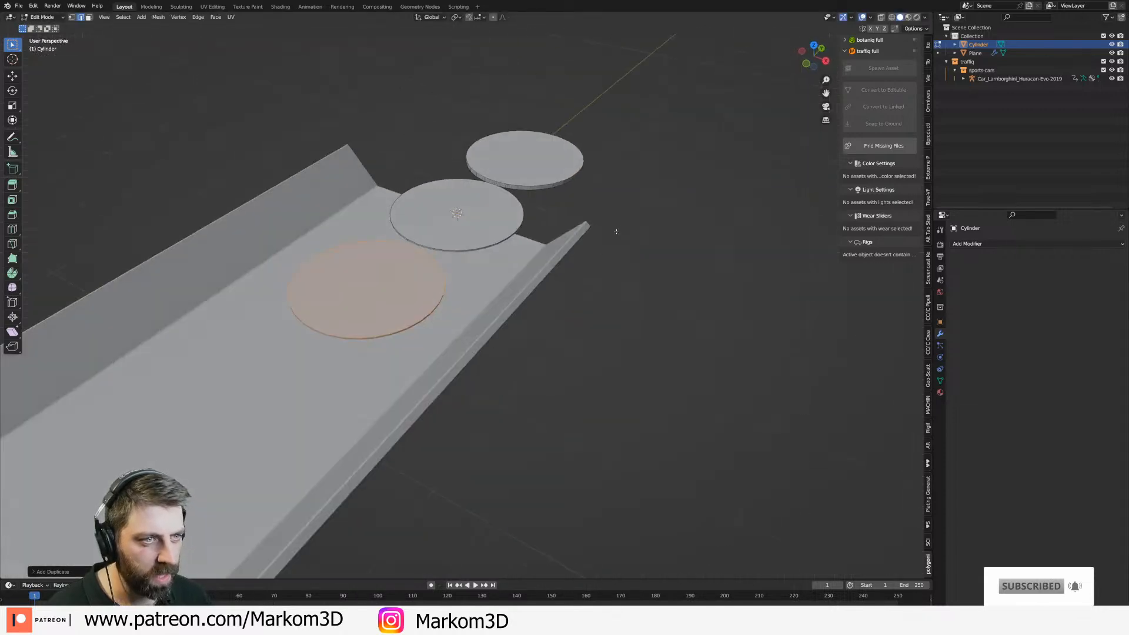
Select both outer discs, set the pivot to Individual Origins and scale them to about 0.49, excluding Z.
shift+click(557, 171)
key(ctrl+l)
click(456, 17)
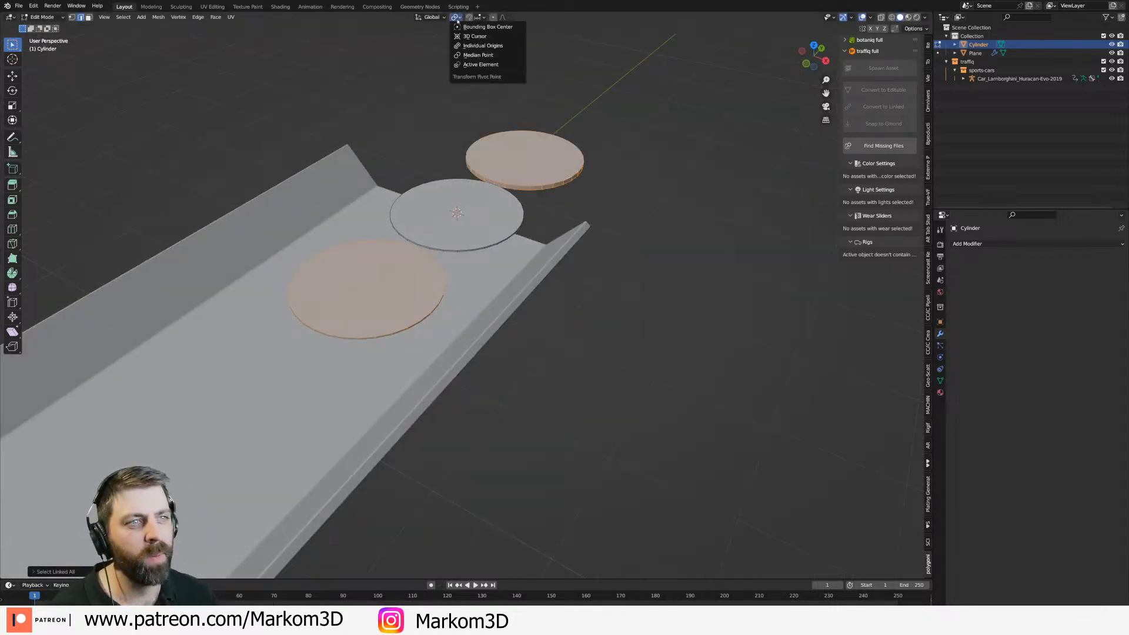
click(484, 45)
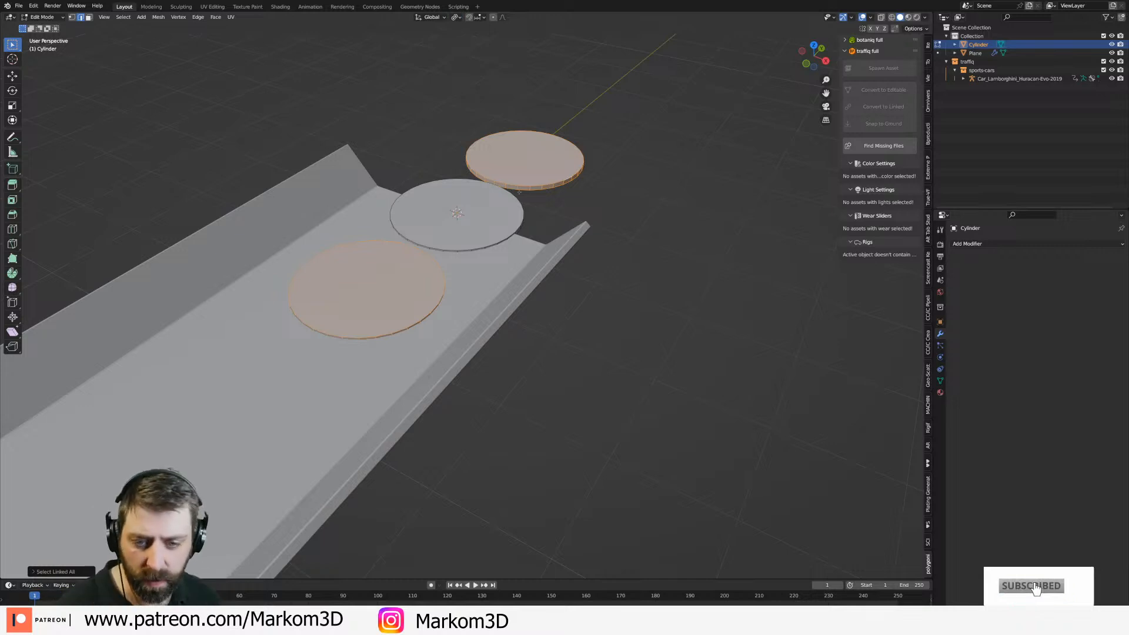
scroll(499, 245, down, 3)
key(s)
key(shift+z)
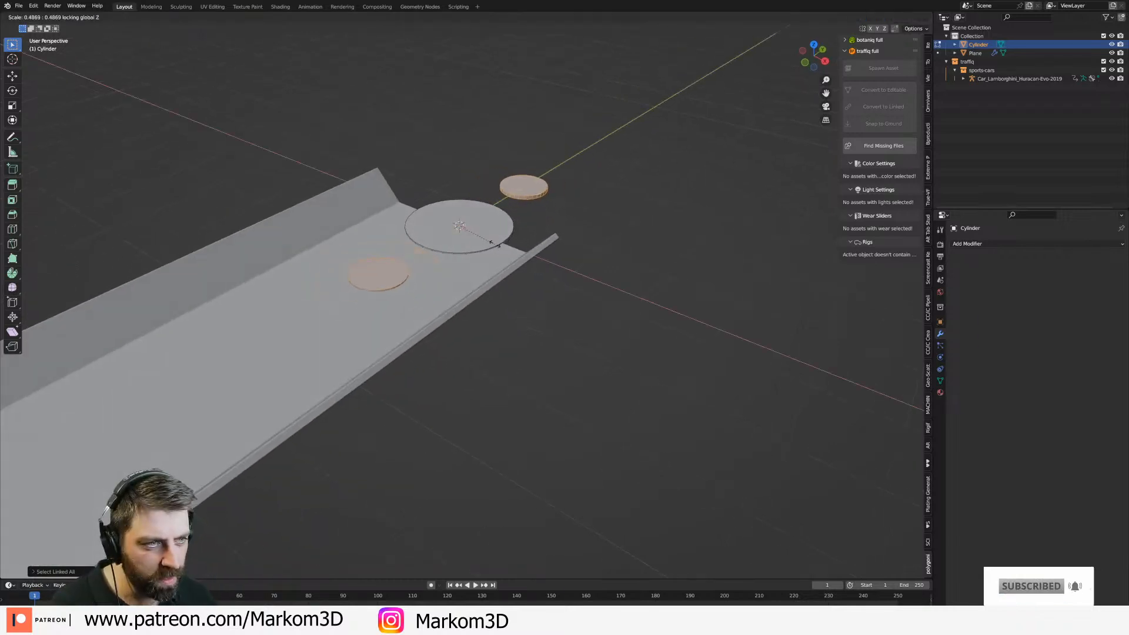
click(498, 245)
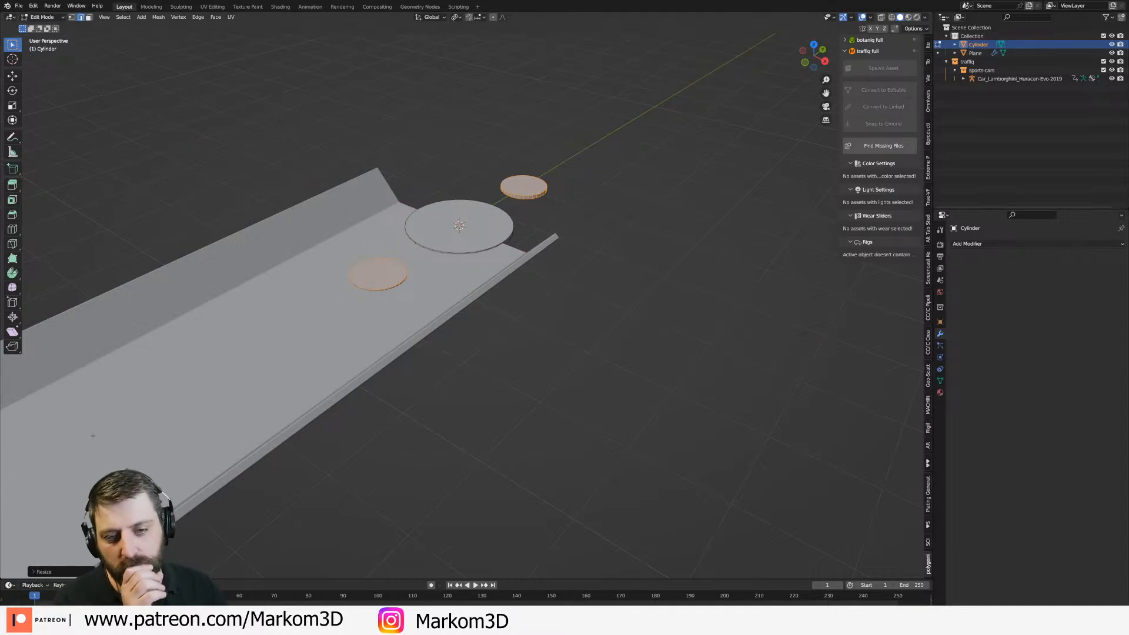
Switch to the browser to check the Hot Wheels track pack reference photo and return to Blender.
scroll(161, 401, down, 1)
middle_drag(166, 396, 290, 357)
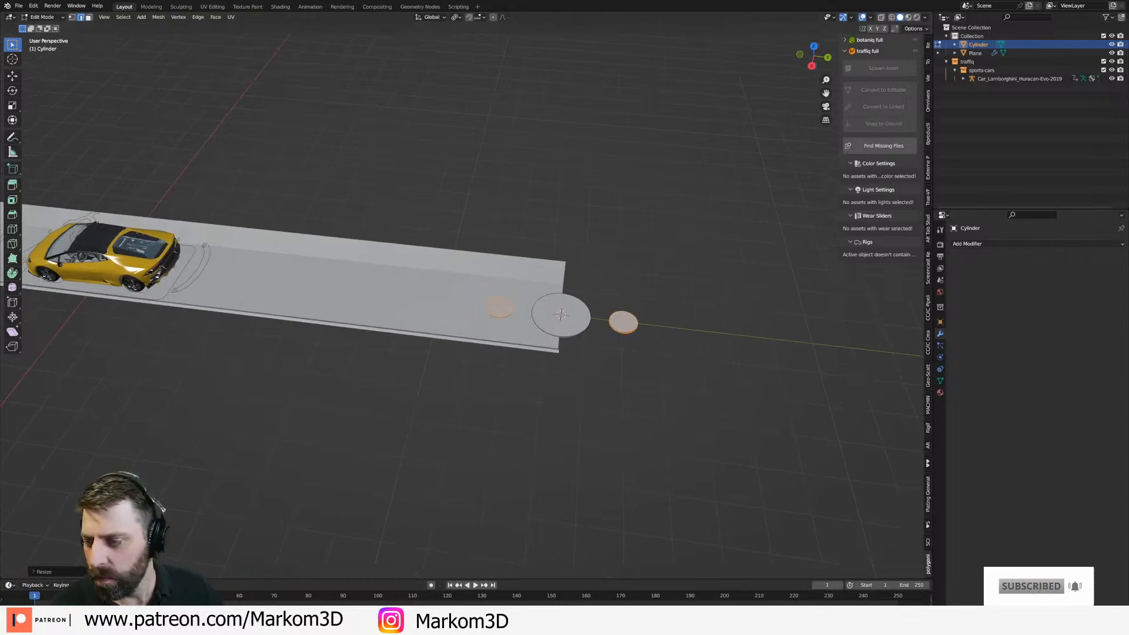
key(alt+Tab)
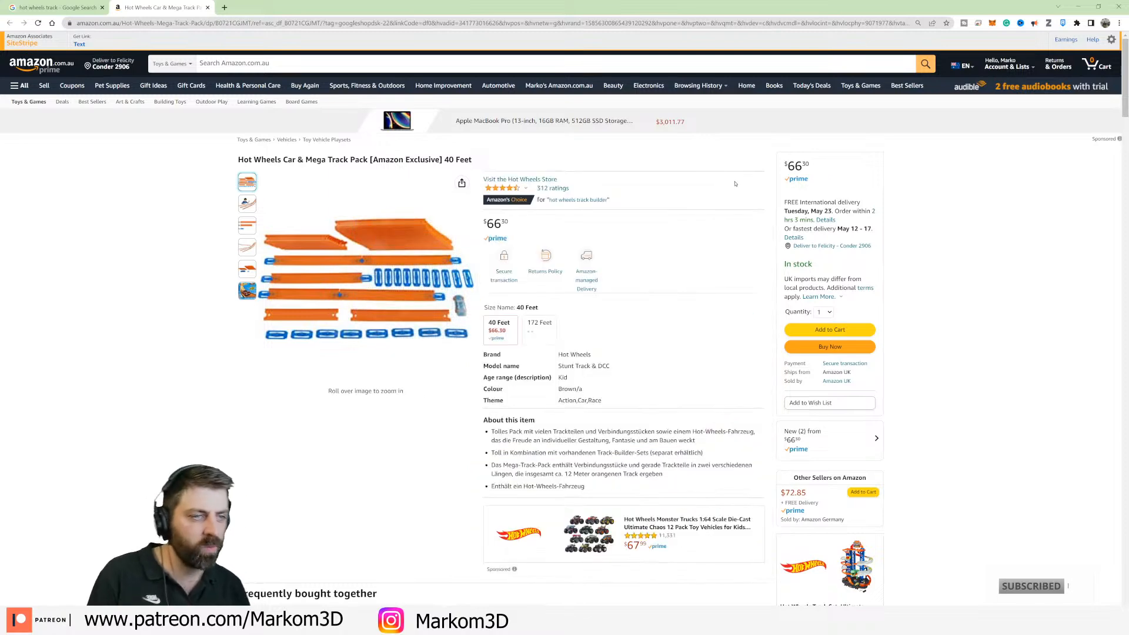
click(1079, 6)
In top view, separate all three selected discs into their own object and return to Object Mode.
middle_drag(530, 283, 429, 246)
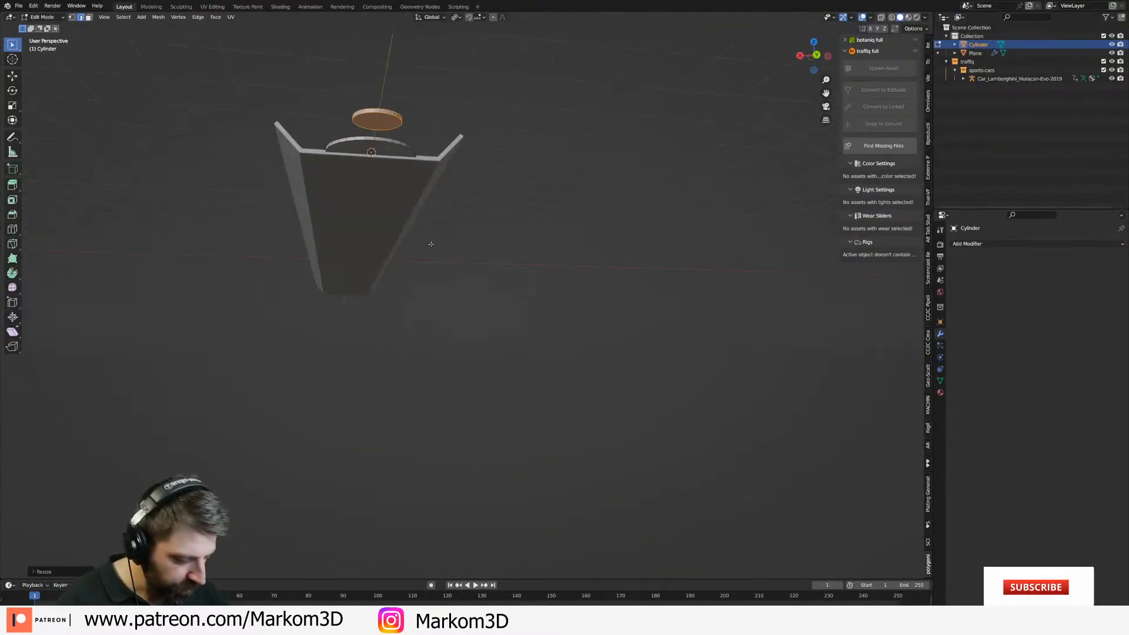
key(KP_7)
scroll(536, 240, up, 2)
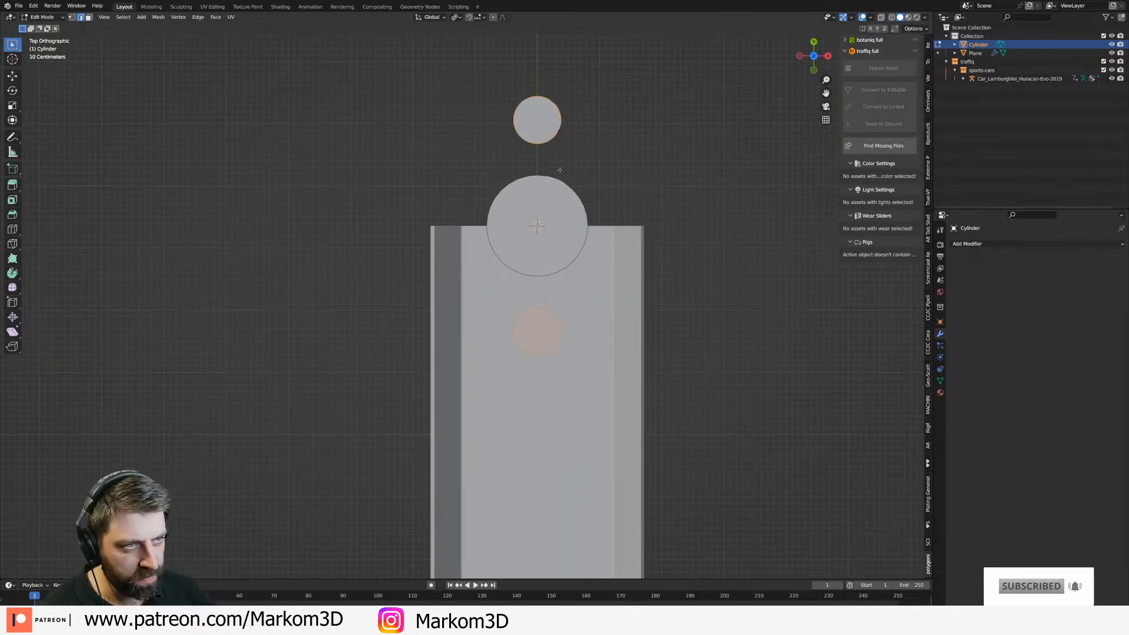
key(p)
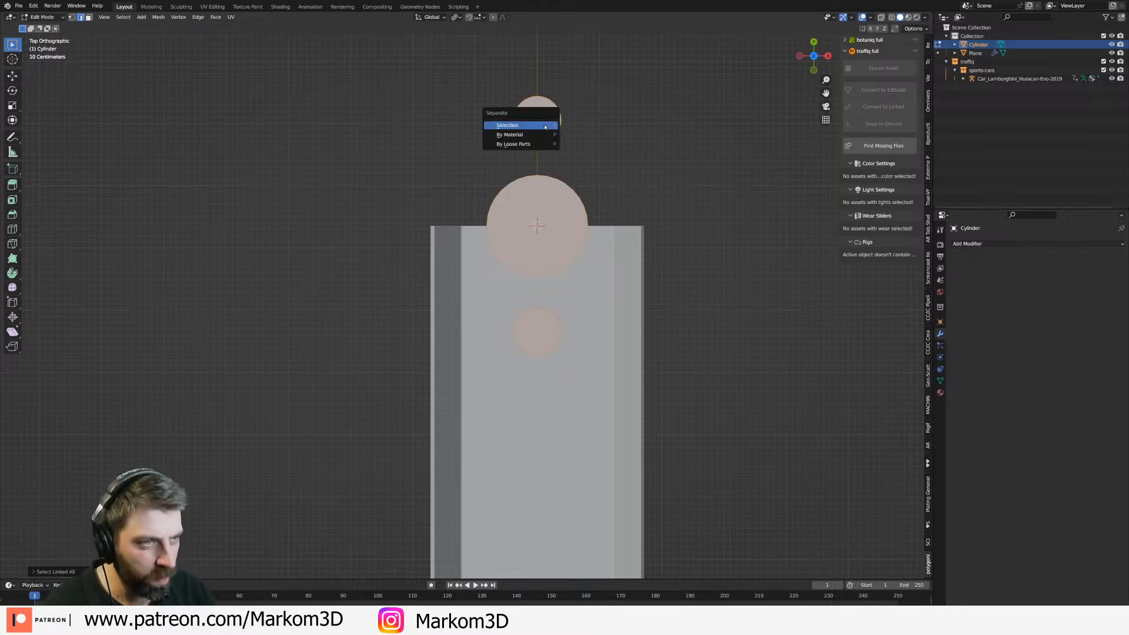
click(538, 124)
scroll(523, 232, down, 2)
key(Tab)
click(545, 248)
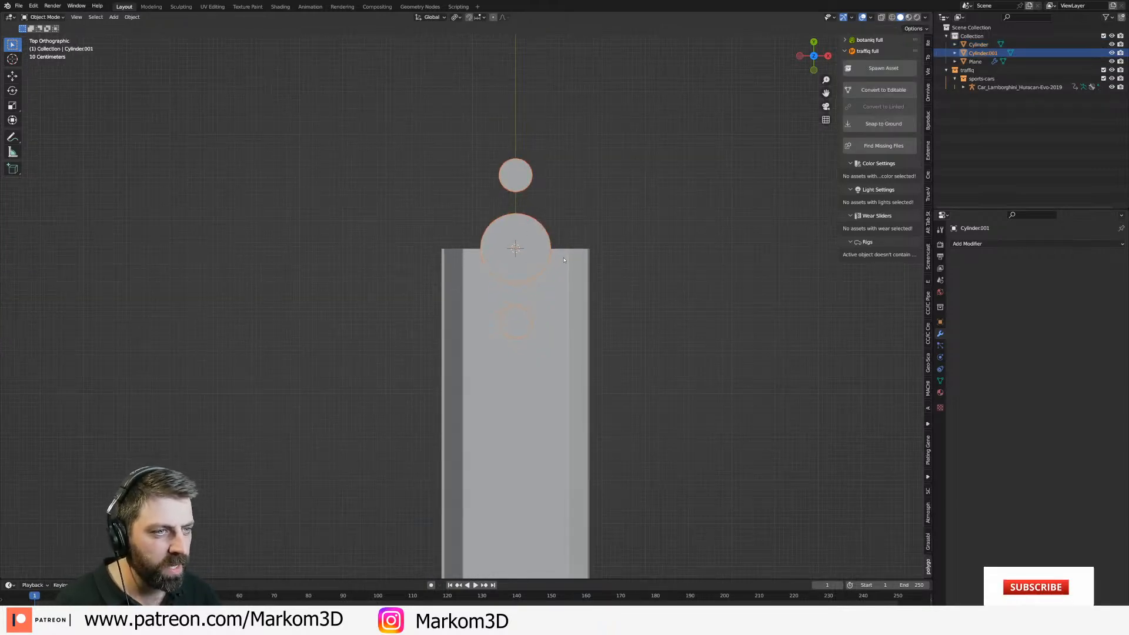
key(shift+a)
click(597, 266)
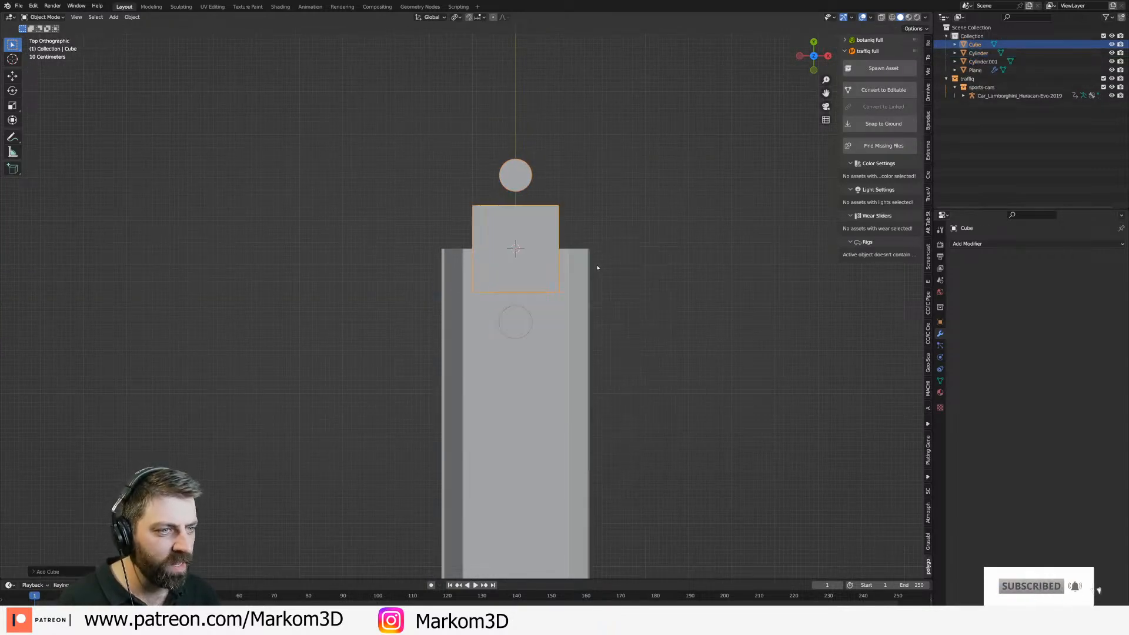
key(ctrl+z)
Add a plane at the 3D cursor and stretch it along Y in Edit Mode until it extends past all three discs.
key(shift+a)
click(625, 265)
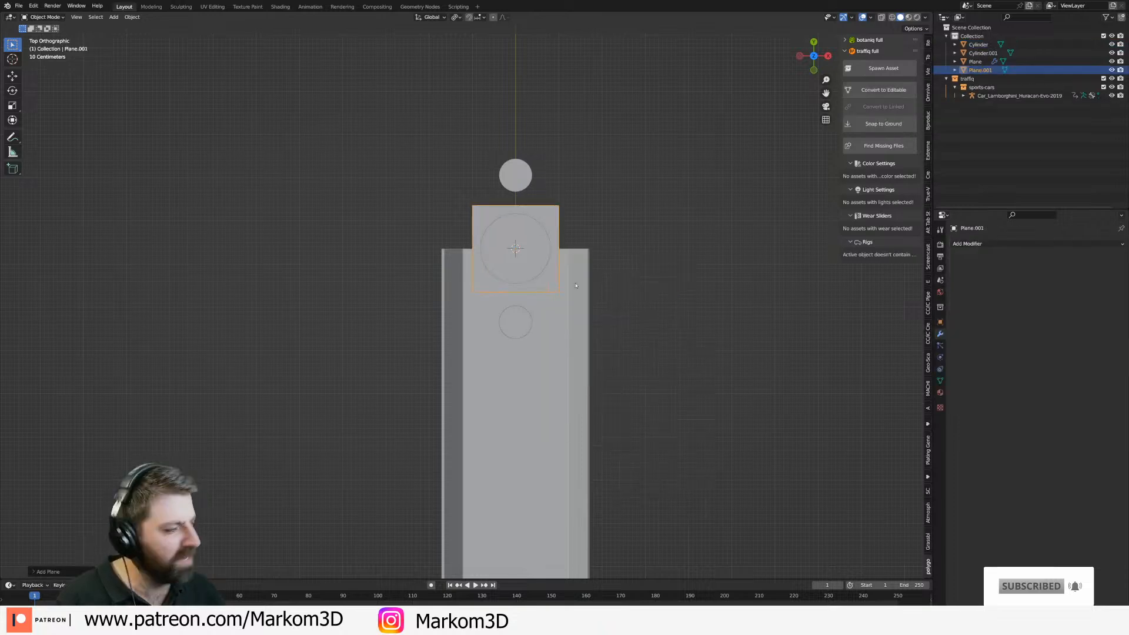
key(Tab)
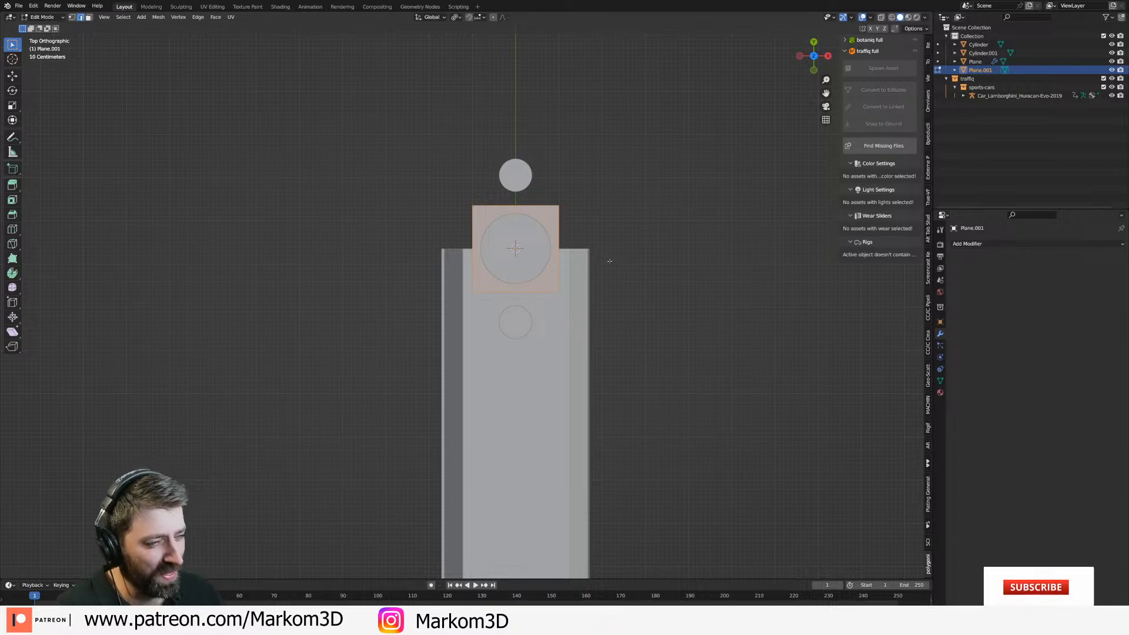
key(s)
key(x)
key(y)
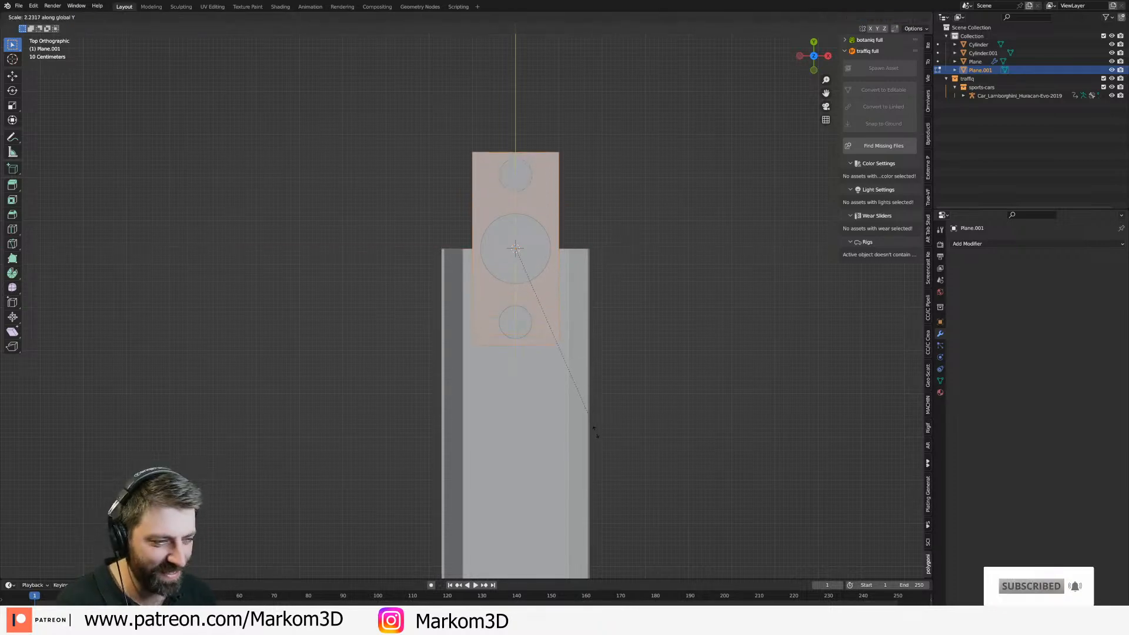
click(606, 465)
key(s)
key(Escape)
key(Tab)
scroll(504, 307, up, 3)
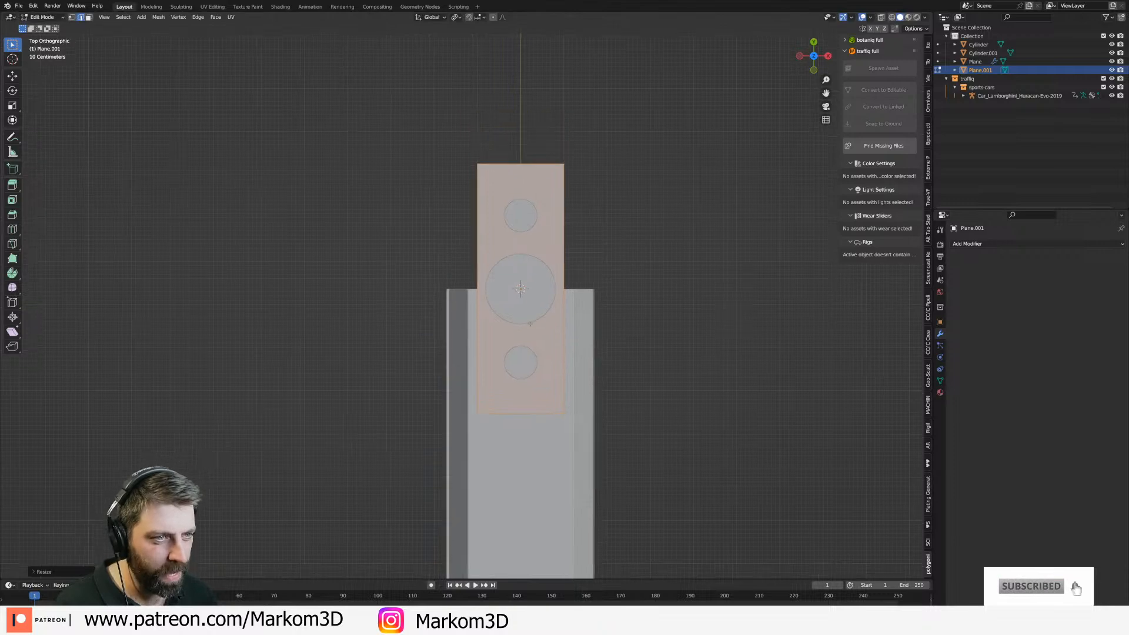
Lower the plane about 0.1 m along Z so it sits just beneath the track.
middle_drag(519, 377, 534, 210)
key(g)
key(z)
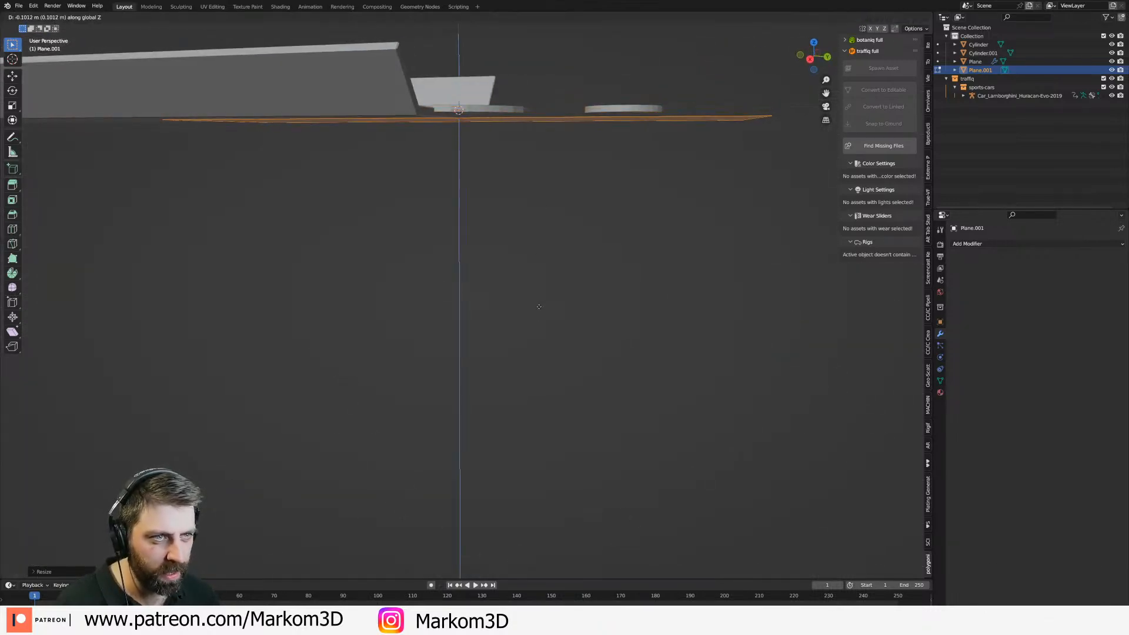
click(537, 307)
In side wireframe view, box-select the undersides of all three discs and move them down along Z to the plane.
middle_drag(537, 308, 452, 147)
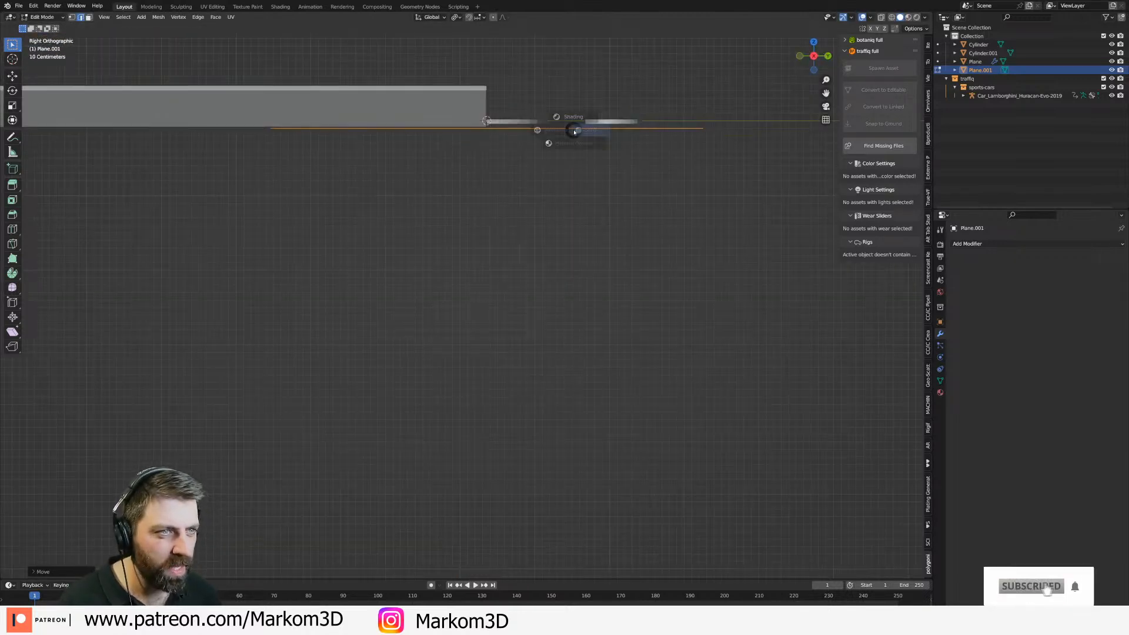
key(Tab)
click(619, 122)
key(Tab)
shift+middle_drag(621, 124, 602, 148)
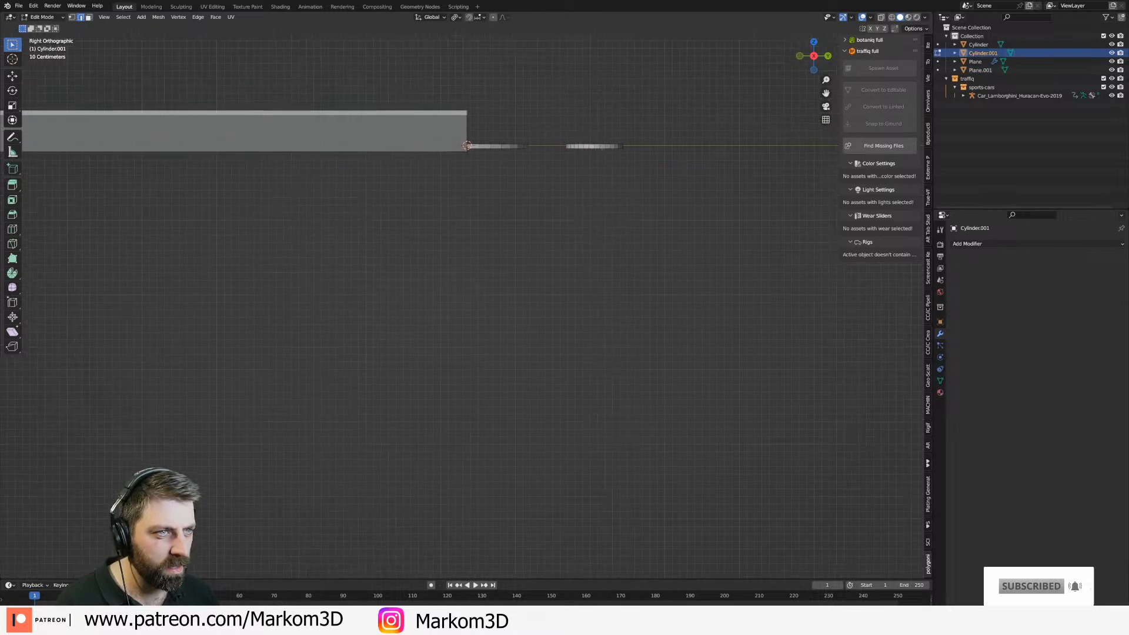
click(532, 147)
key(b)
drag(643, 146, 310, 157)
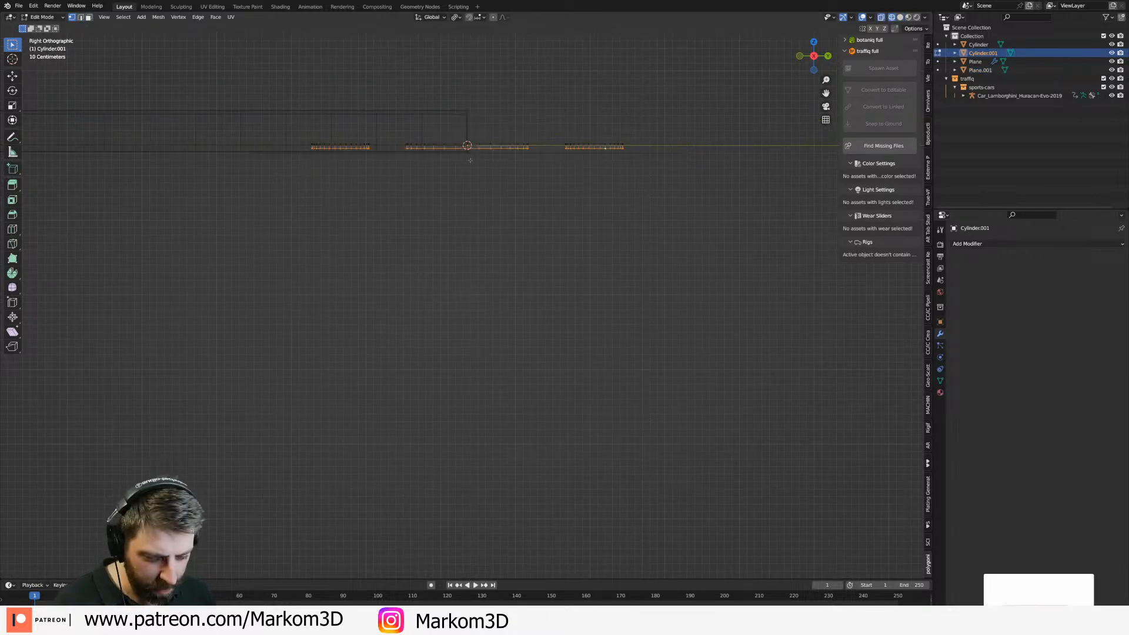
key(g)
key(z)
click(469, 215)
key(shift+z)
key(Tab)
mouse_move(469, 215)
middle_down()
mouse_move(554, 278)
mouse_move(508, 290)
mouse_move(529, 282)
middle_up()
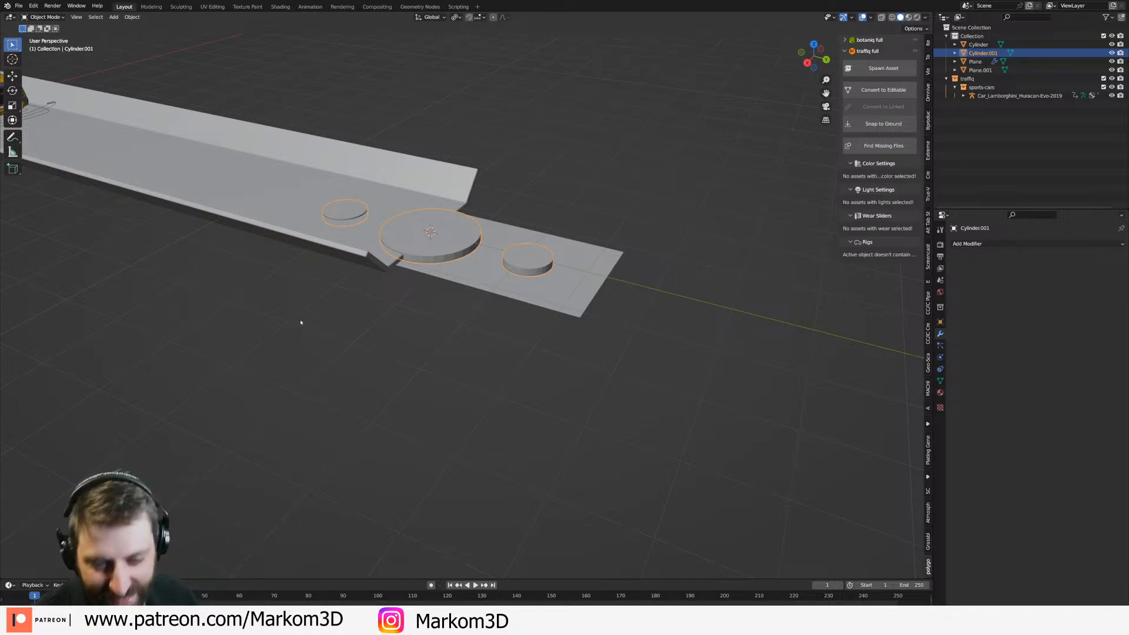
Add a loop cut across the middle of the plane and bevel it into two cross edges near the plane's ends.
middle_drag(351, 340, 589, 250)
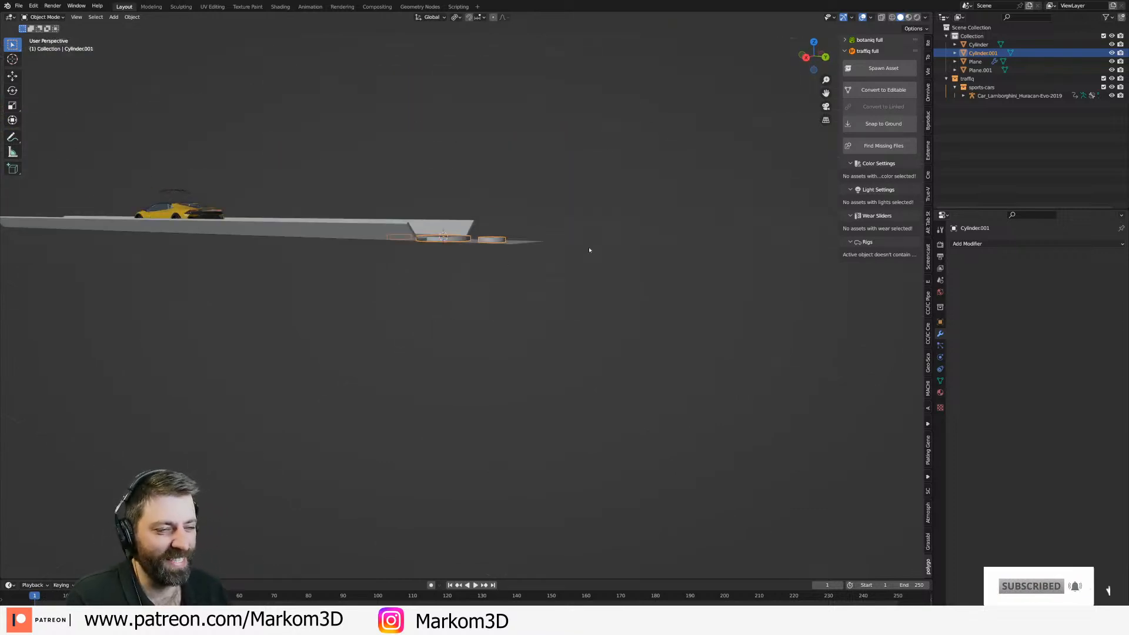
click(518, 244)
mouse_move(518, 245)
middle_down()
mouse_move(512, 305)
mouse_move(517, 235)
middle_up()
key(KP_7)
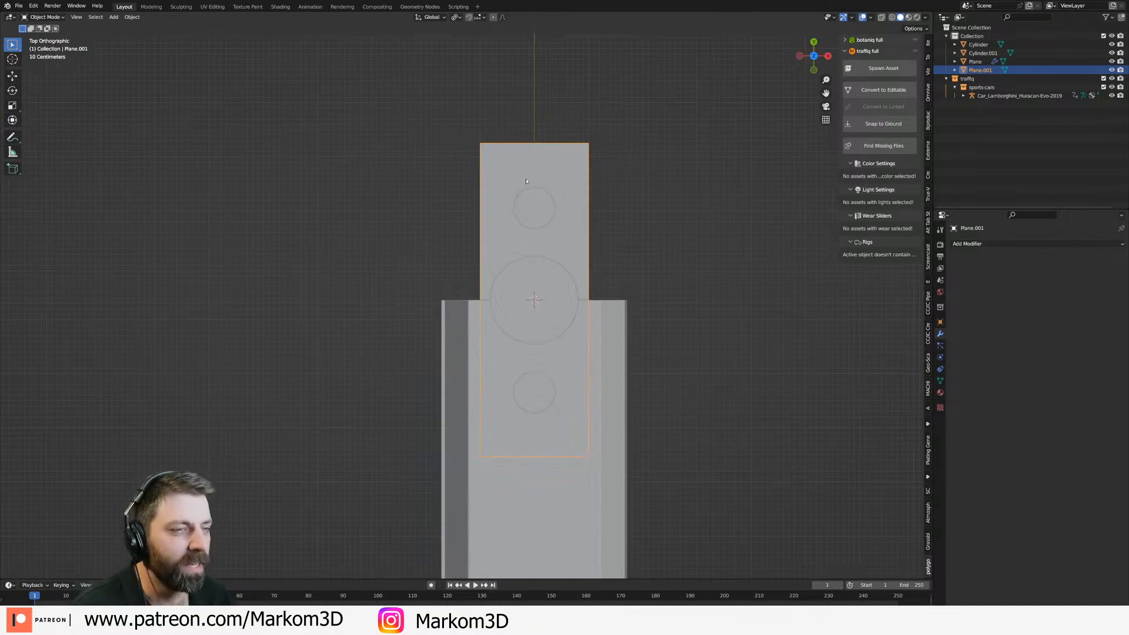
key(Tab)
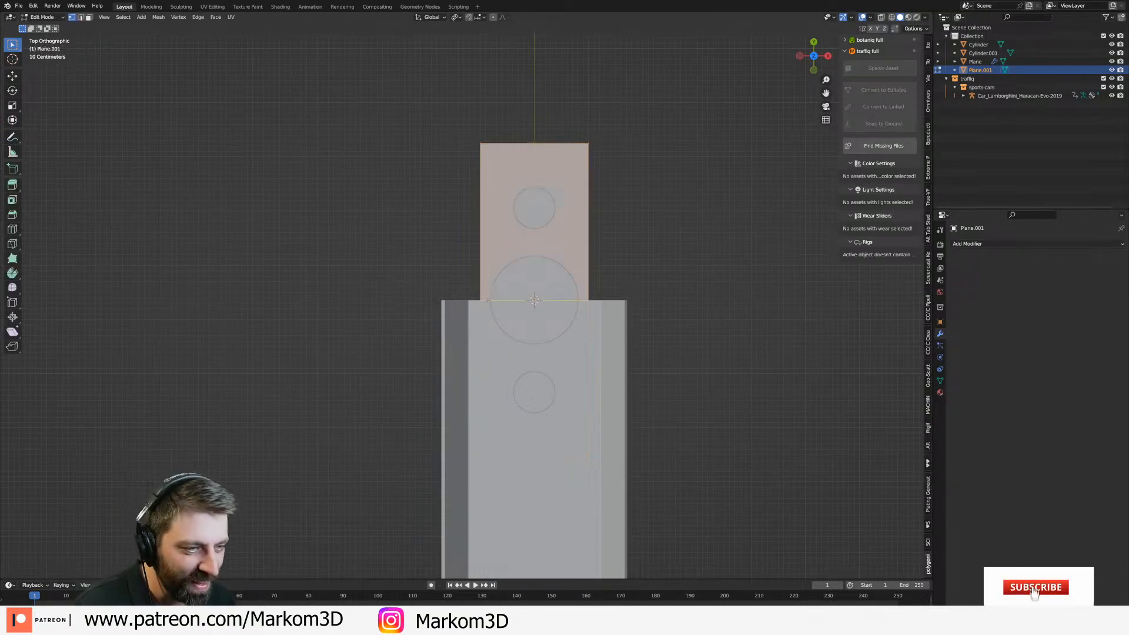
click(487, 300)
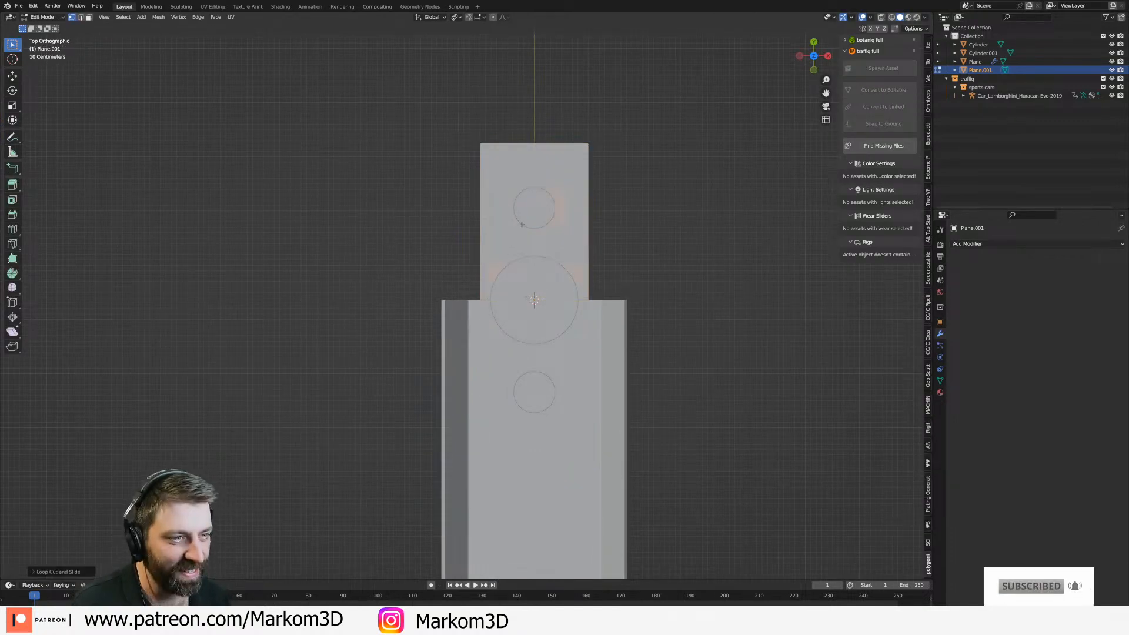
click(553, 320)
key(s)
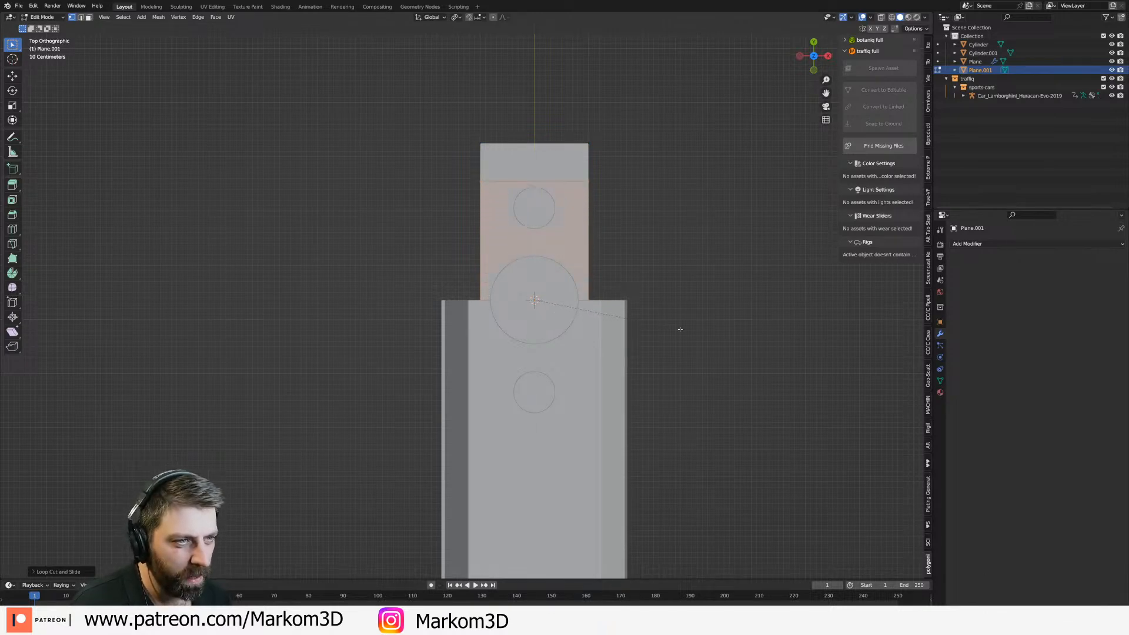
click(681, 330)
key(z)
click(606, 328)
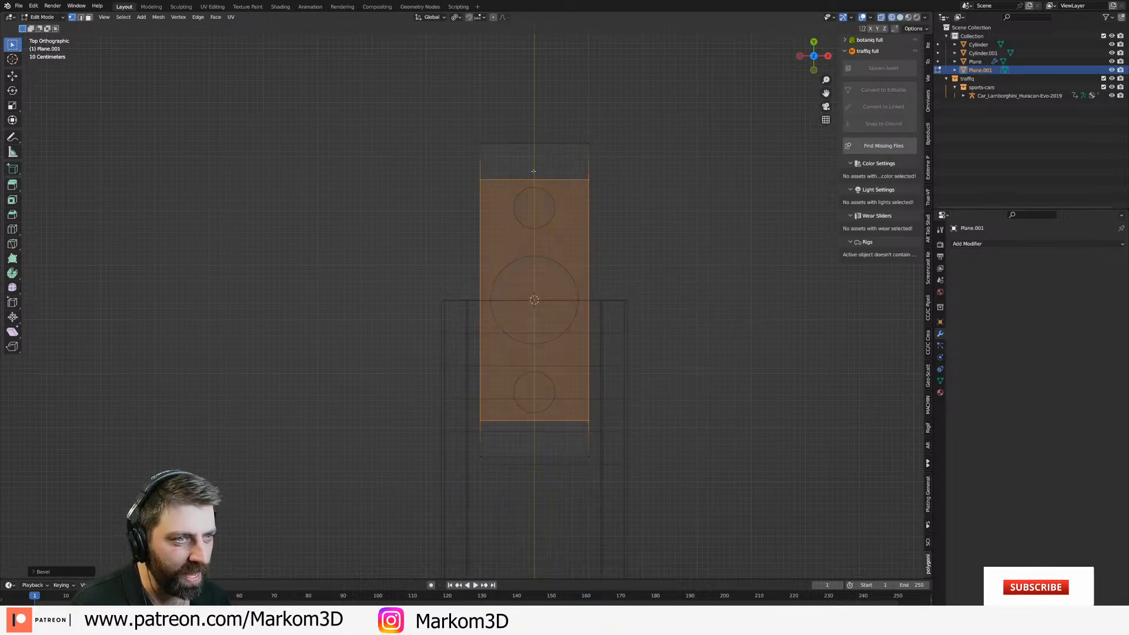
Select both short end edges of the plane and scale them inward along X to taper its ends.
shift+click(534, 456)
key(s)
key(x)
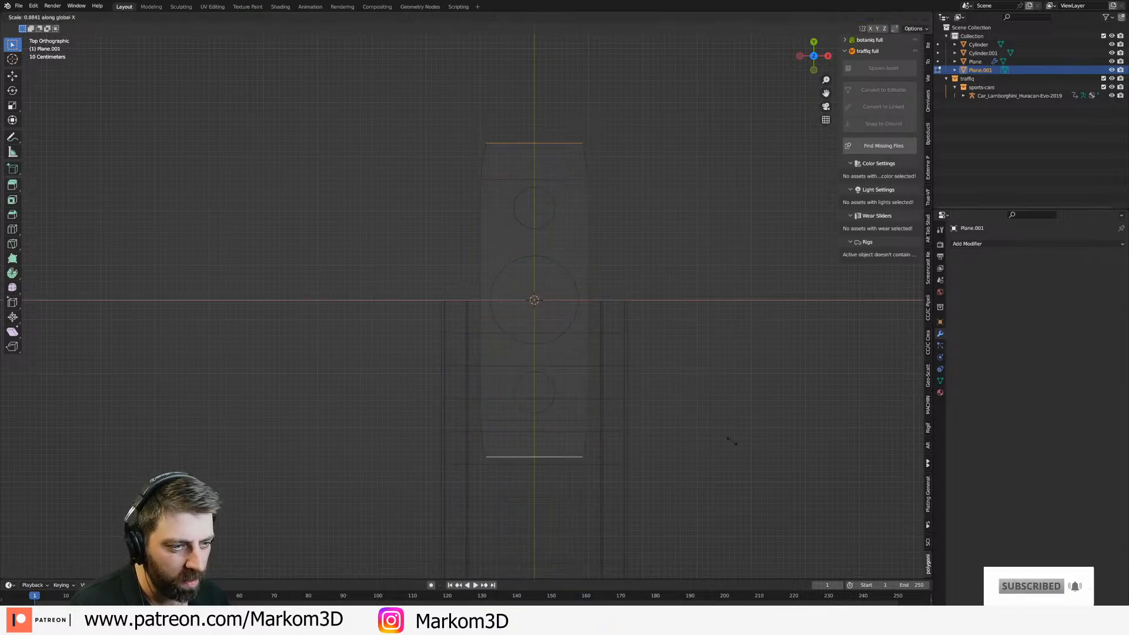
click(680, 423)
middle_drag(681, 423, 640, 370)
key(KP_7)
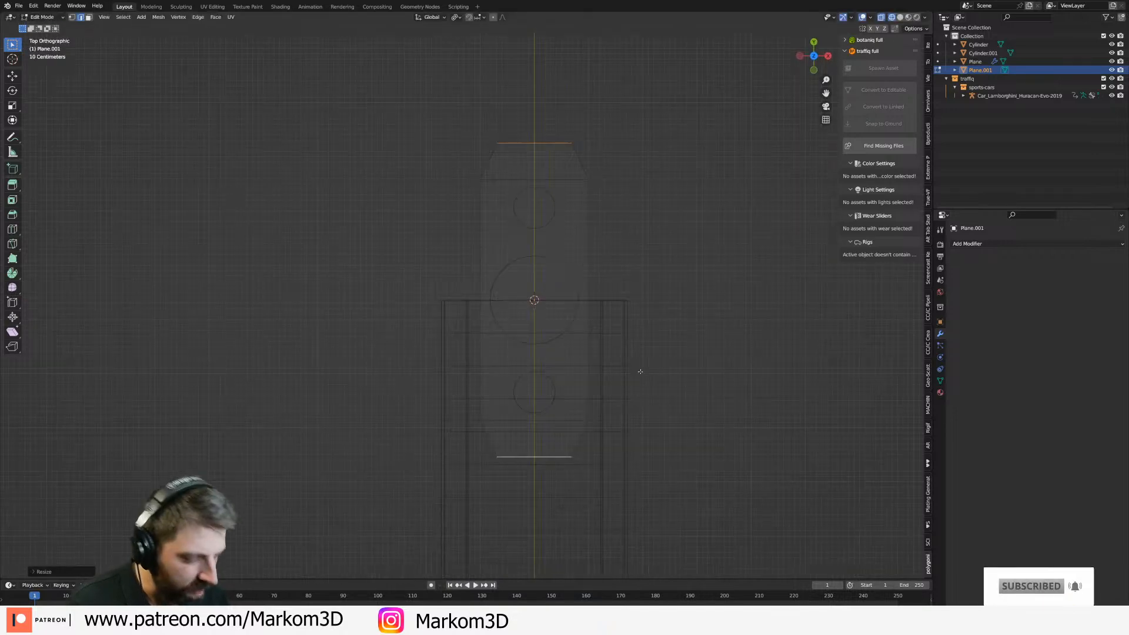
Inset the plane's large middle face, narrow the inset face along X and leave Edit Mode.
key(3)
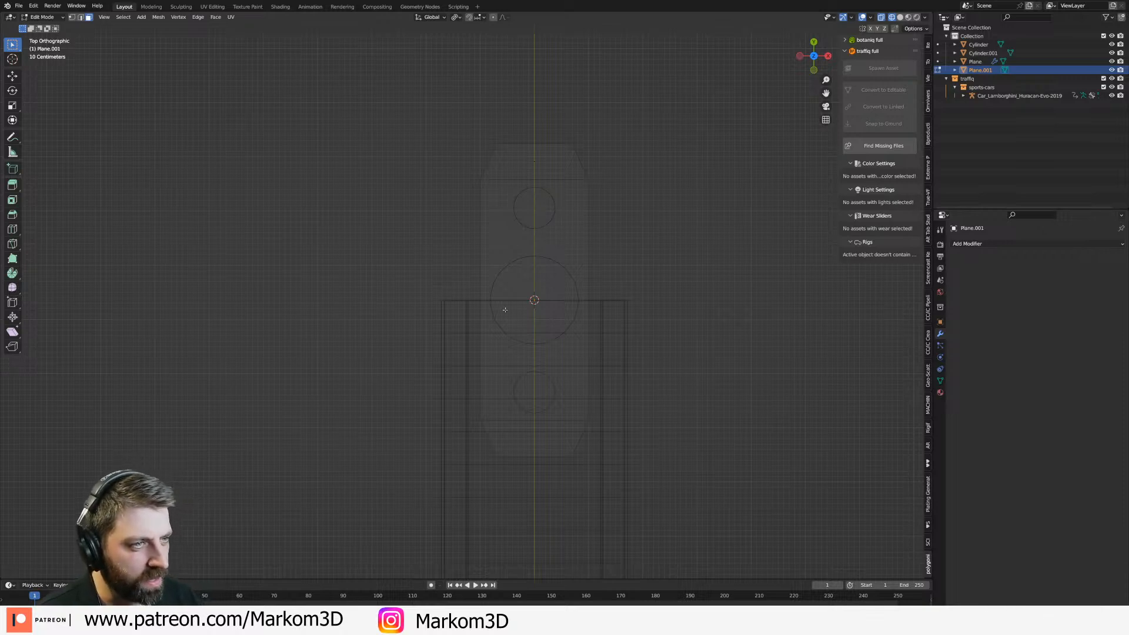
click(531, 287)
key(i)
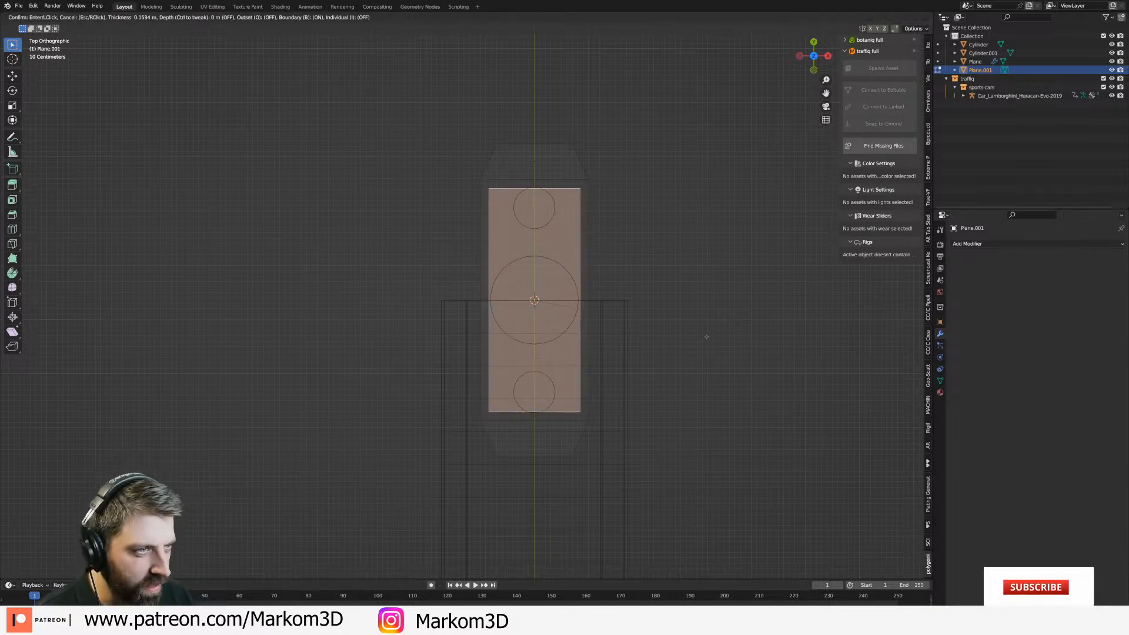
click(704, 335)
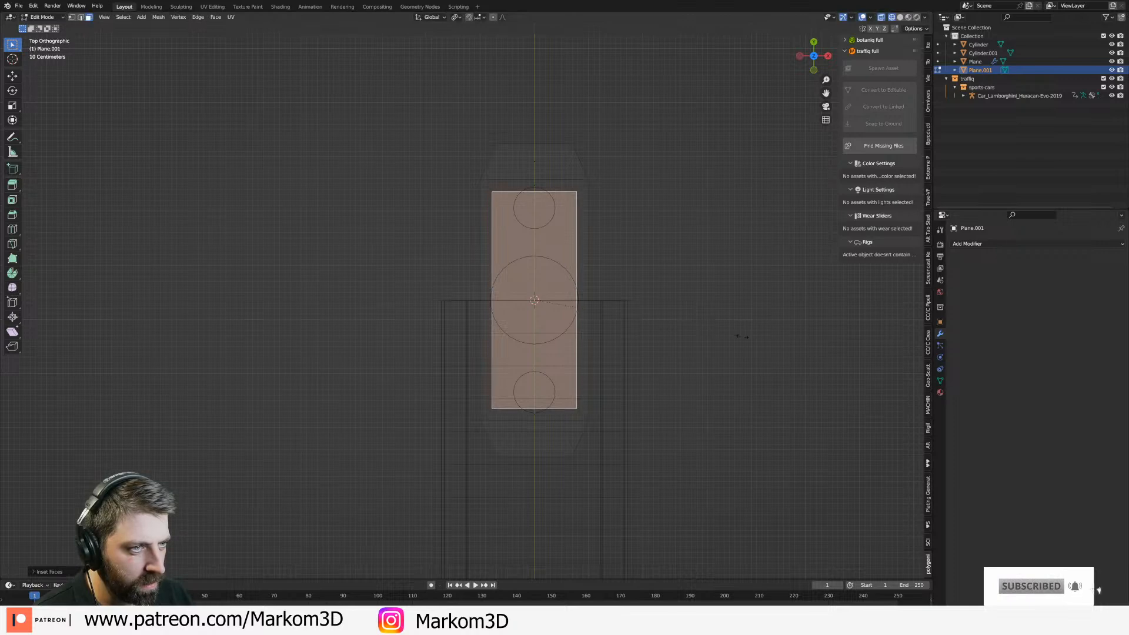
key(s)
key(x)
click(737, 335)
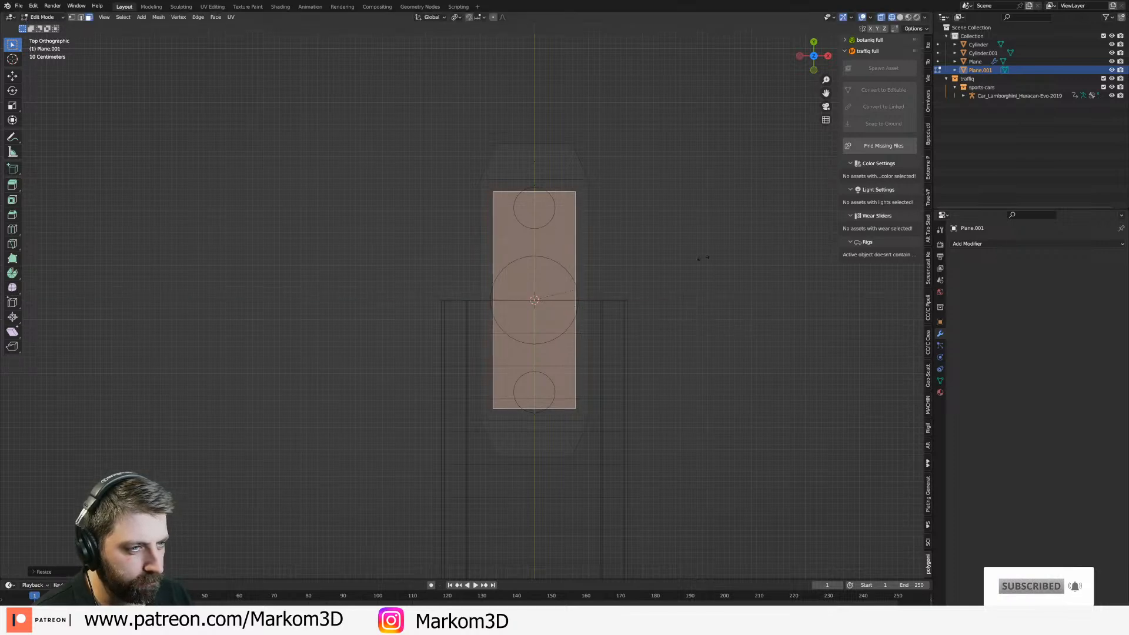
key(Tab)
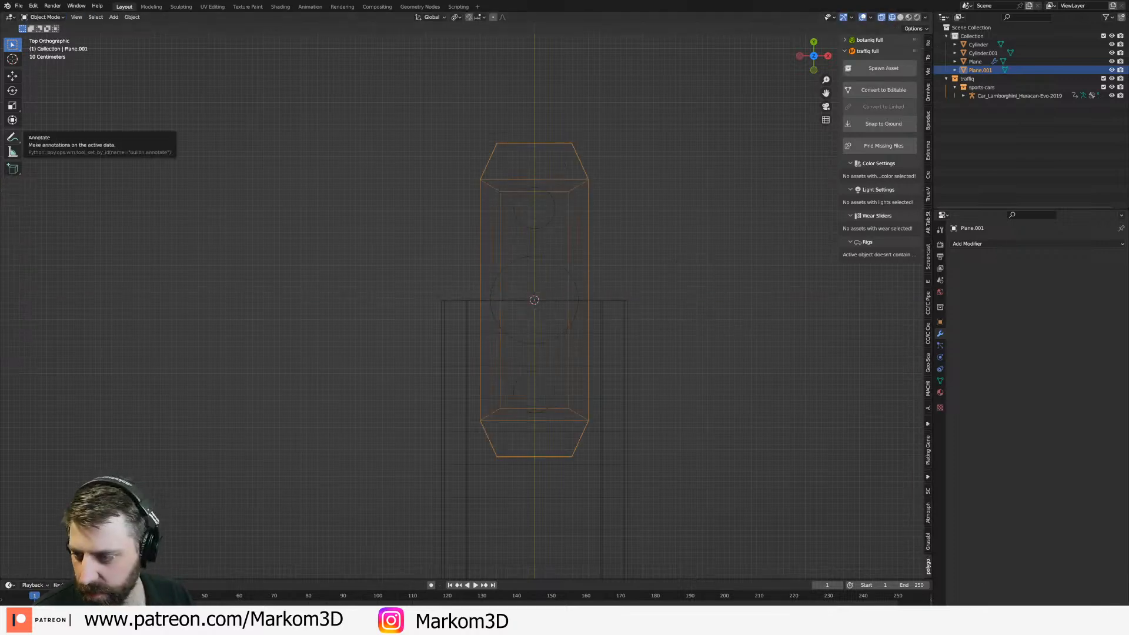
Switch to the browser and examine the Hot Wheels track pack product photos for the connector's shape, and return to Blender.
key(alt+Tab)
mouse_move(247, 203)
mouse_move(338, 259)
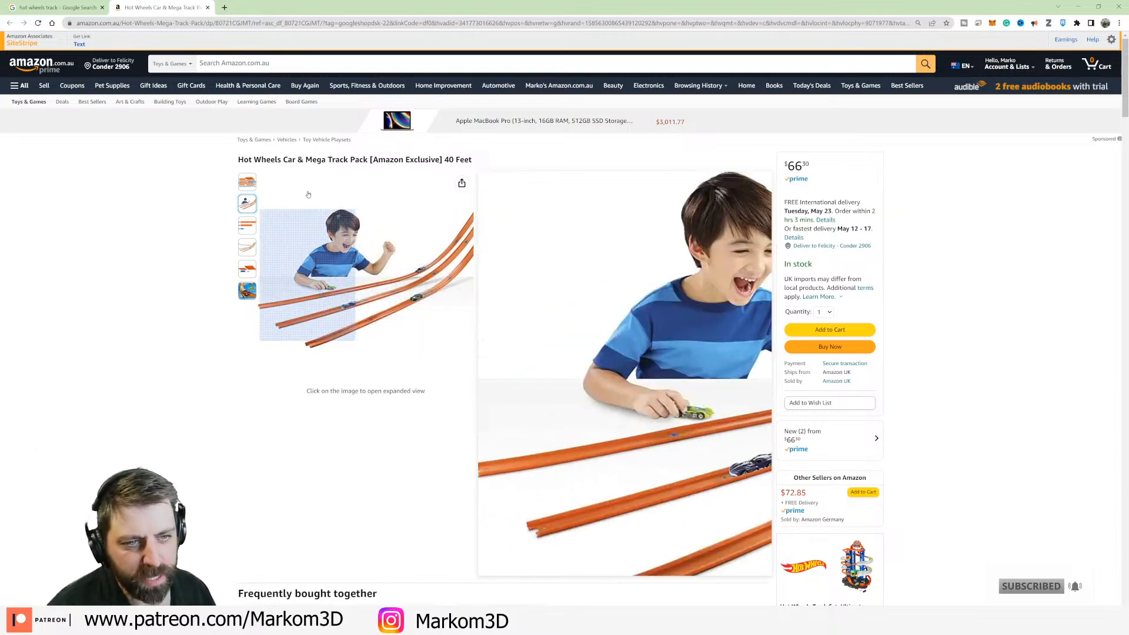
mouse_move(247, 228)
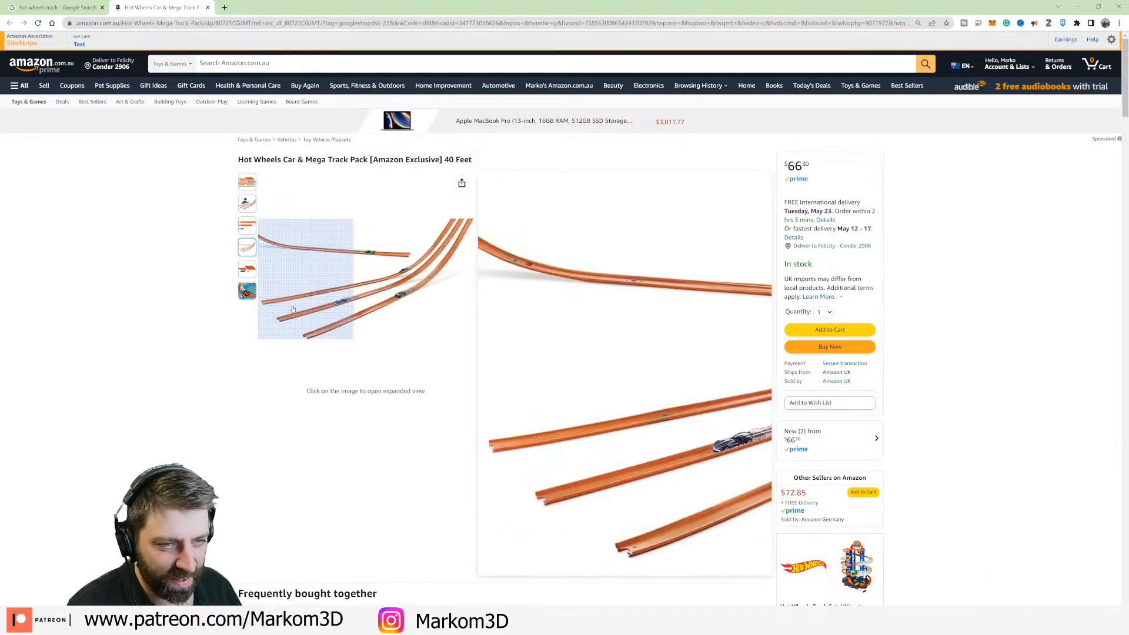
mouse_move(243, 182)
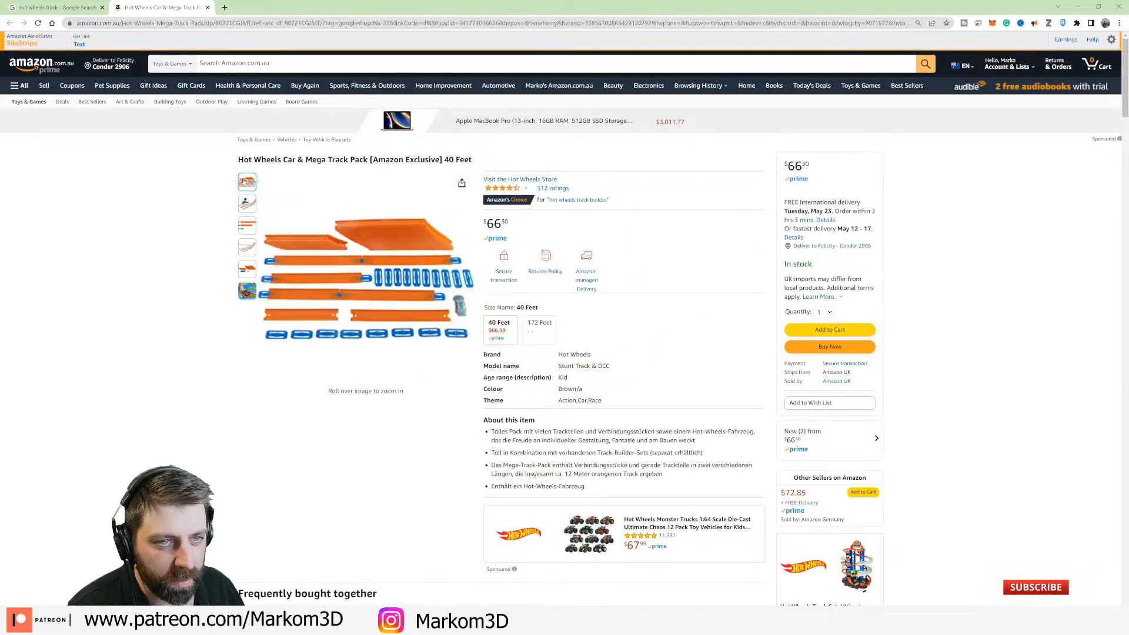
click(1086, 7)
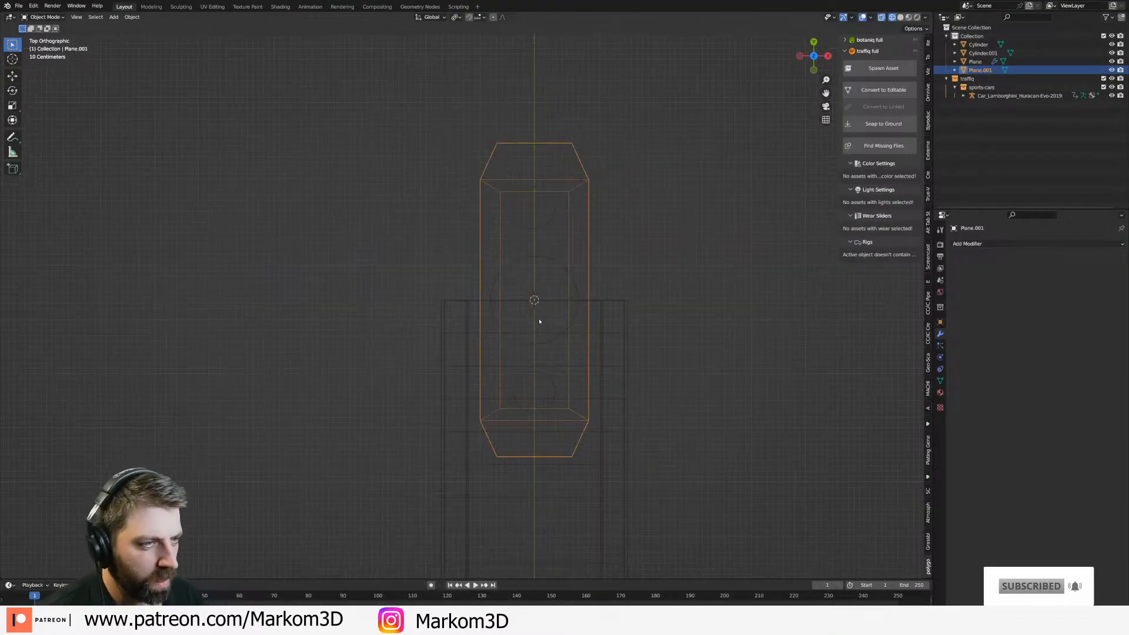
Undo the inset of the connector plane's large middle face in Edit Mode.
key(Tab)
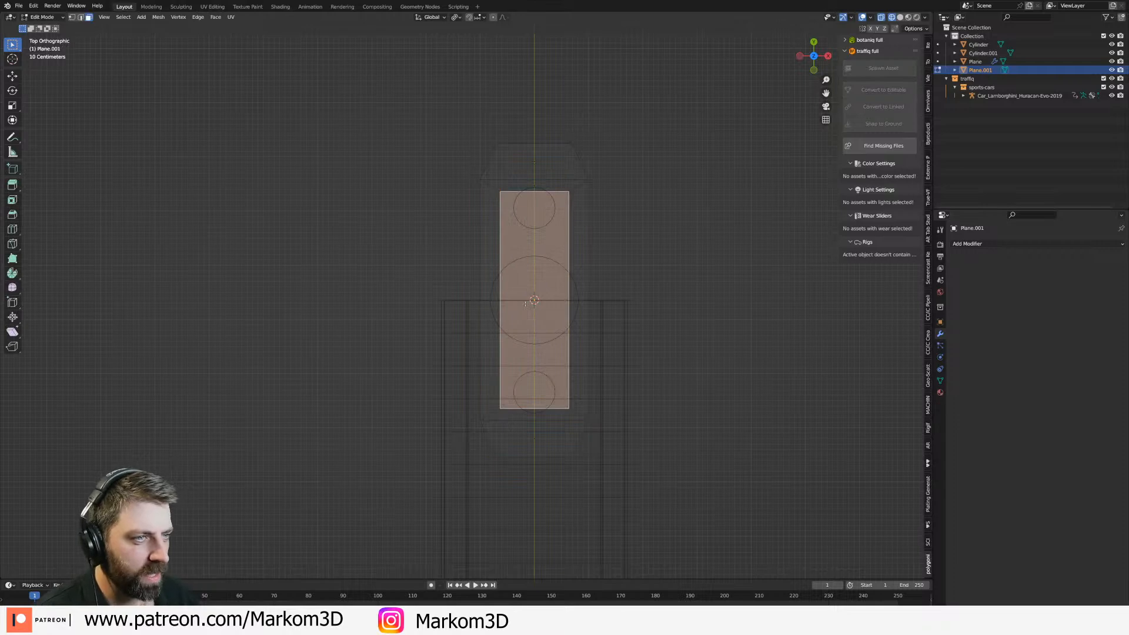
key(Tab)
key(Tab)
key(s)
key(x)
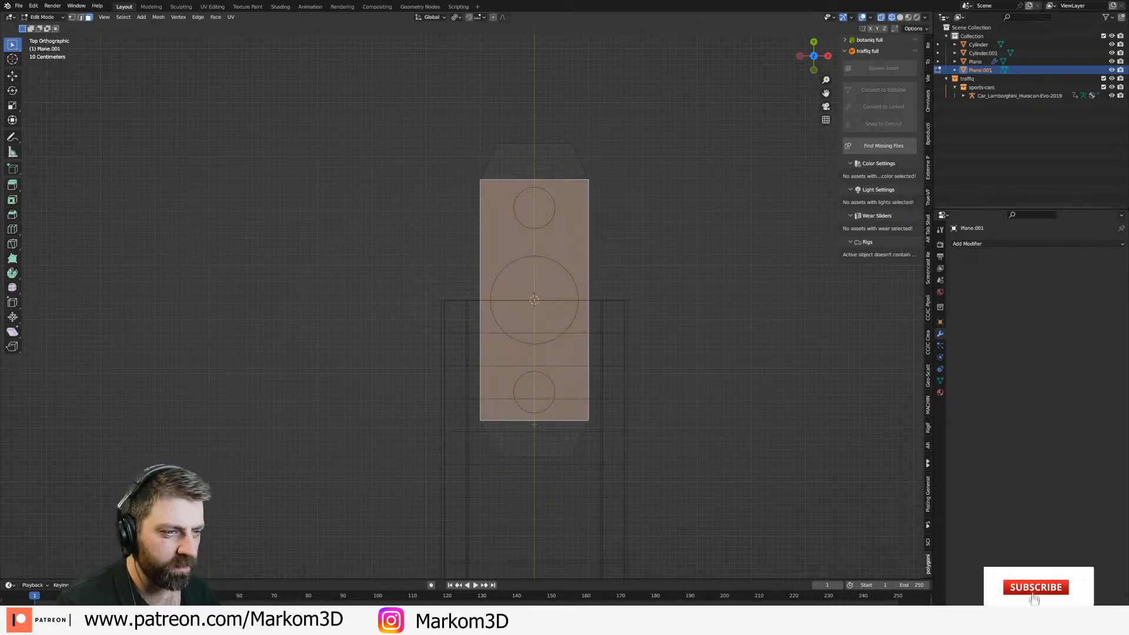
Add a lengthwise loop cut through the centre of the connector plane and bevel it into a narrow middle strip.
key(2)
click(529, 458)
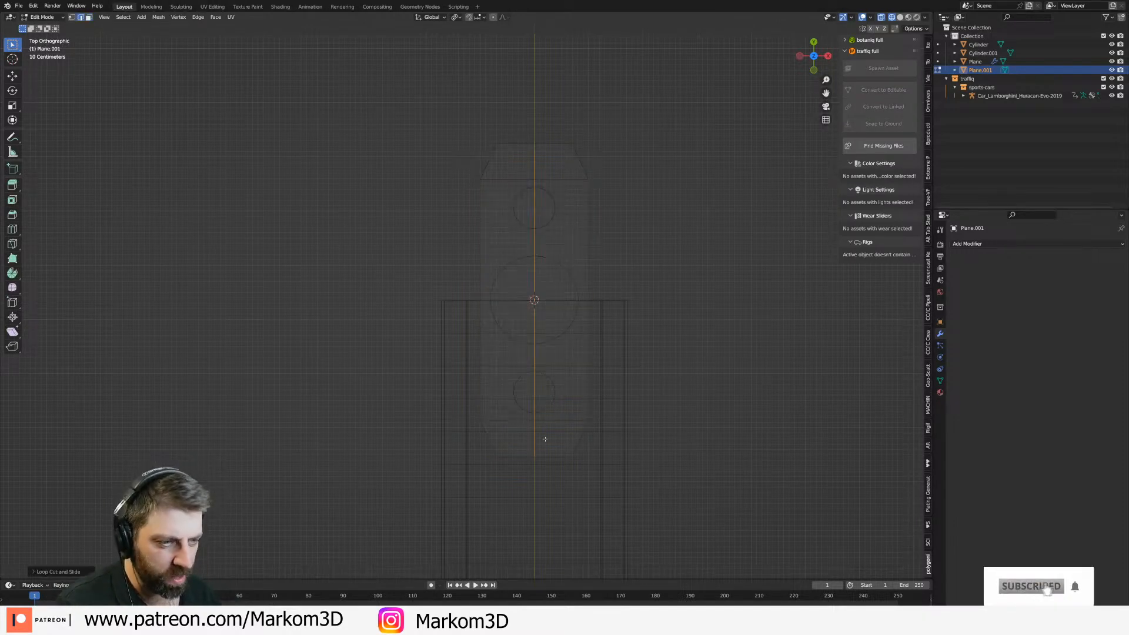
key(ctrl+b)
click(603, 449)
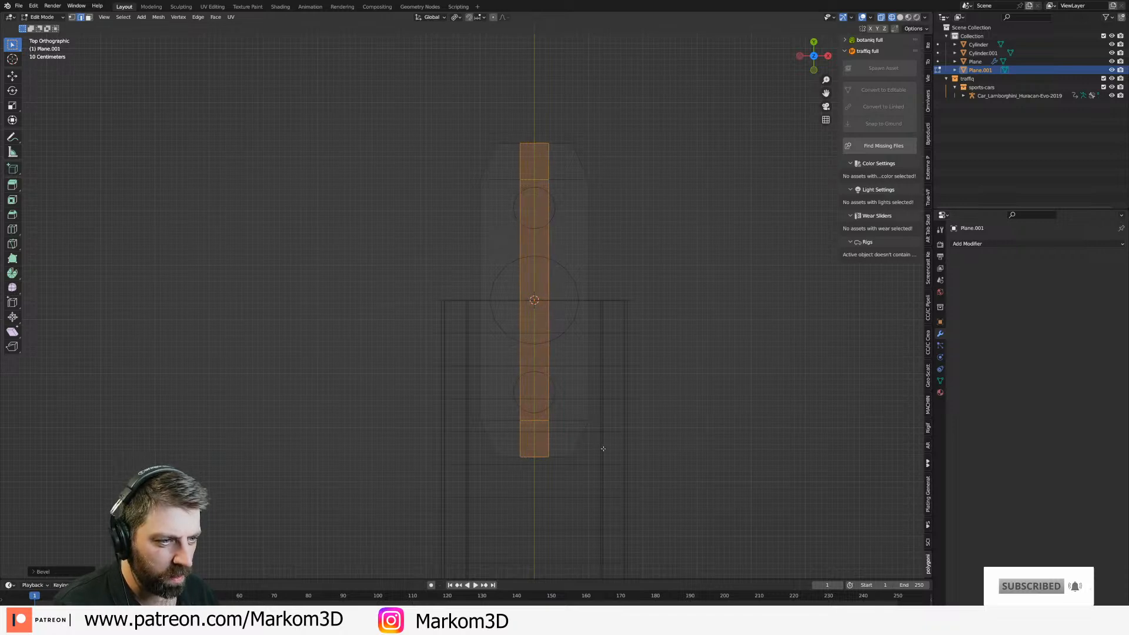
Select the two long faces either side of the middle strip and inset them slightly.
click(579, 284)
key(3)
click(569, 310)
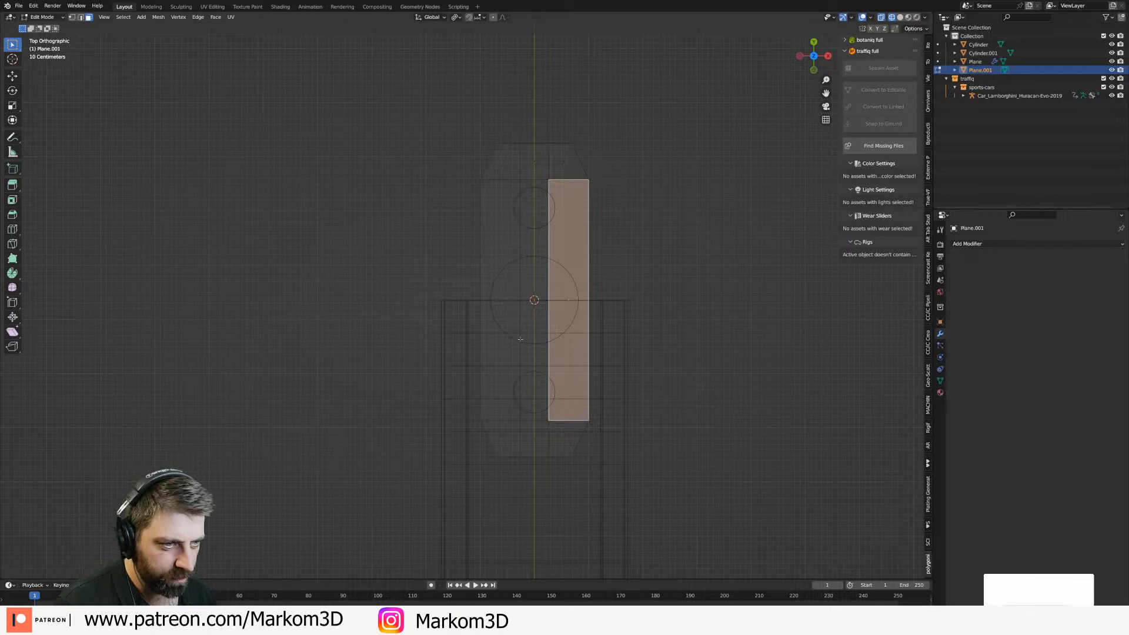
shift+click(503, 315)
key(i)
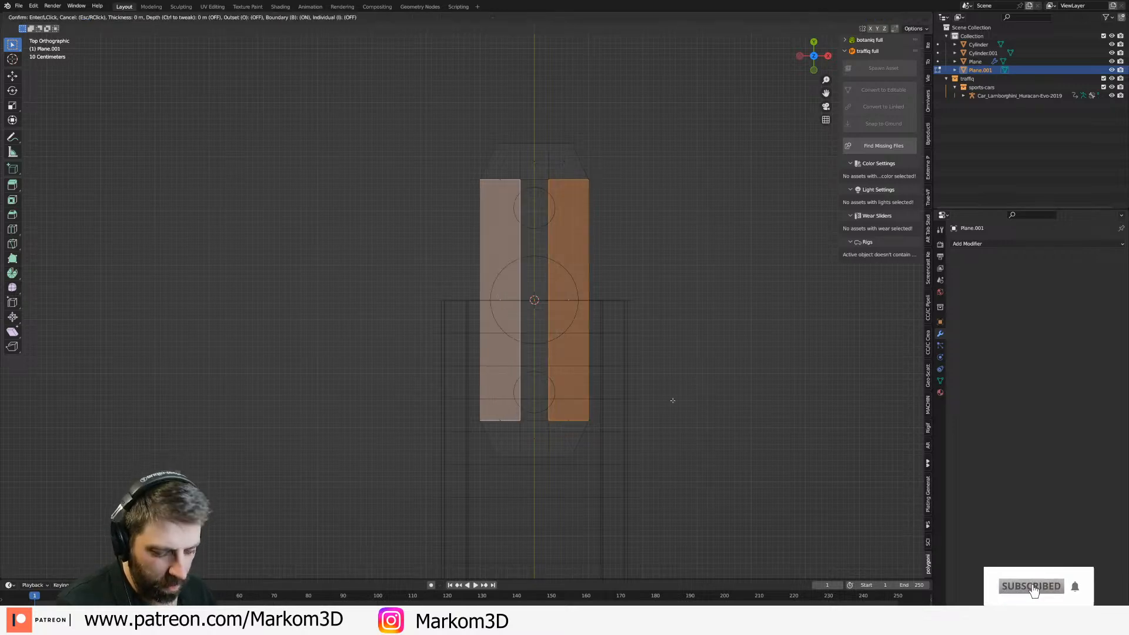
click(671, 398)
Select the outer long edges of both inset faces, change the pivot point and scale the edges inward along X.
key(2)
click(586, 346)
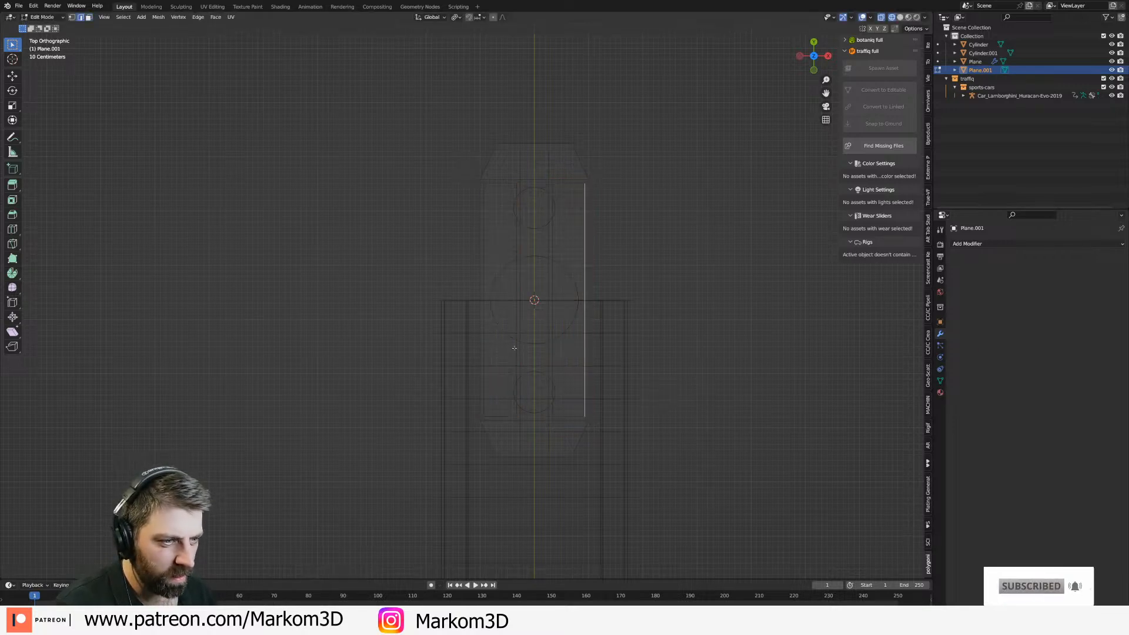
key(s)
key(x)
key(Escape)
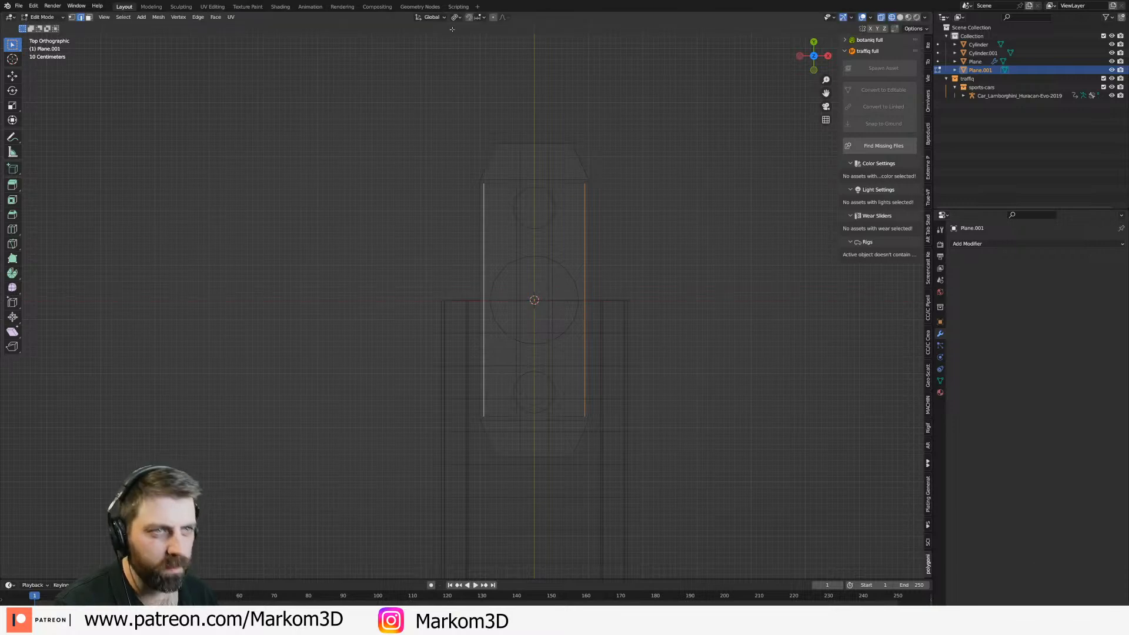
click(457, 17)
click(478, 55)
key(s)
key(x)
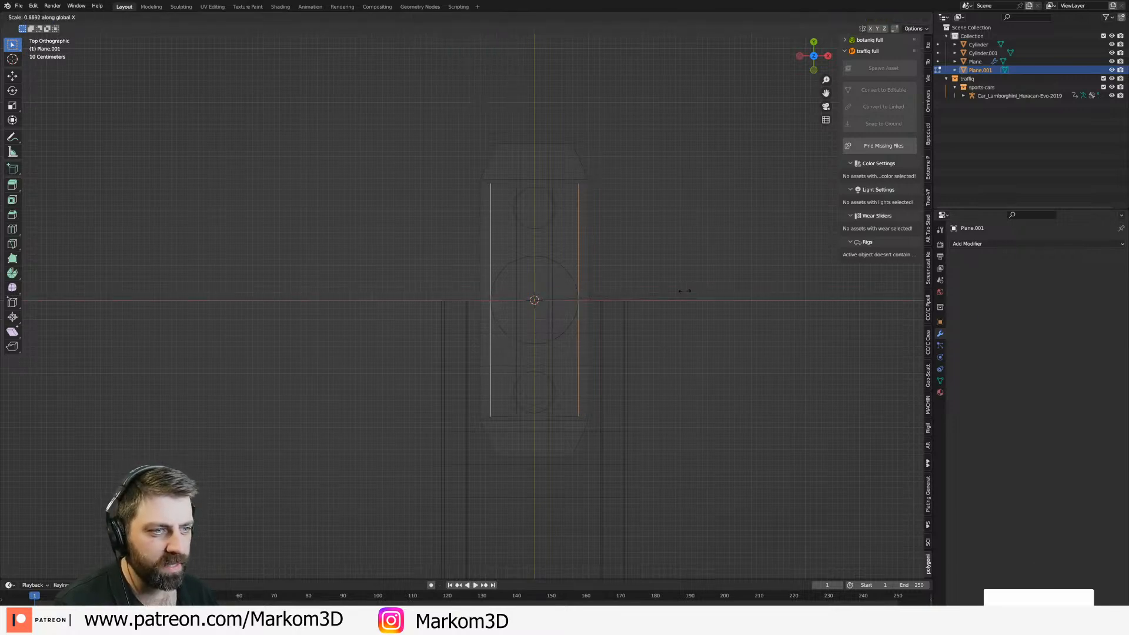
click(630, 283)
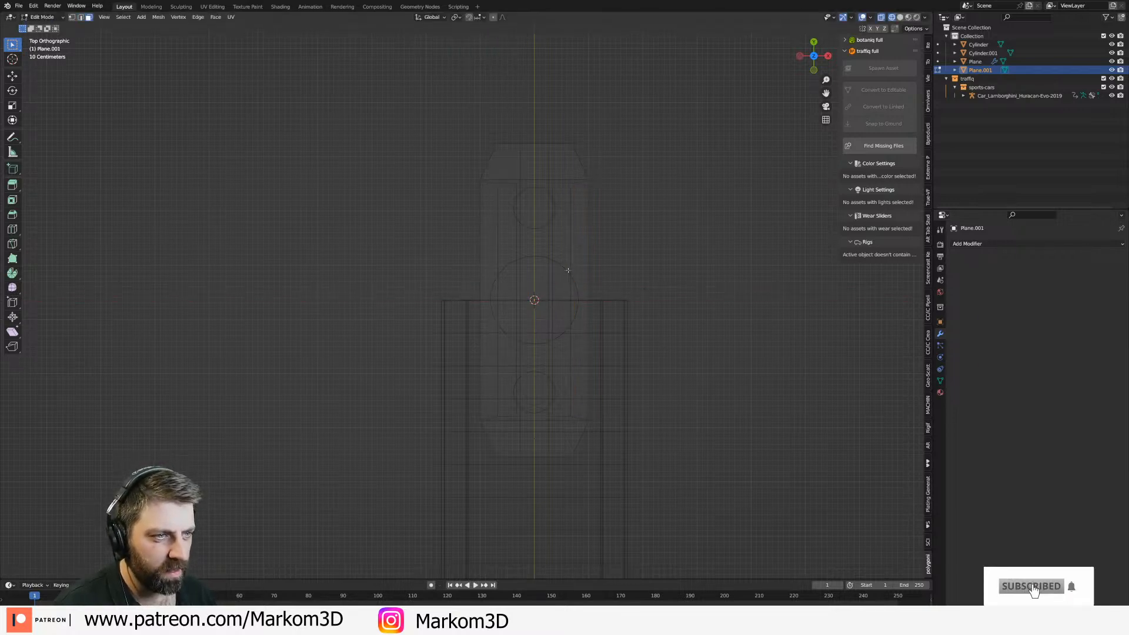
Delete the two narrowed inset faces to cut long slots through the connector plane.
click(512, 310)
shift+click(560, 297)
key(x)
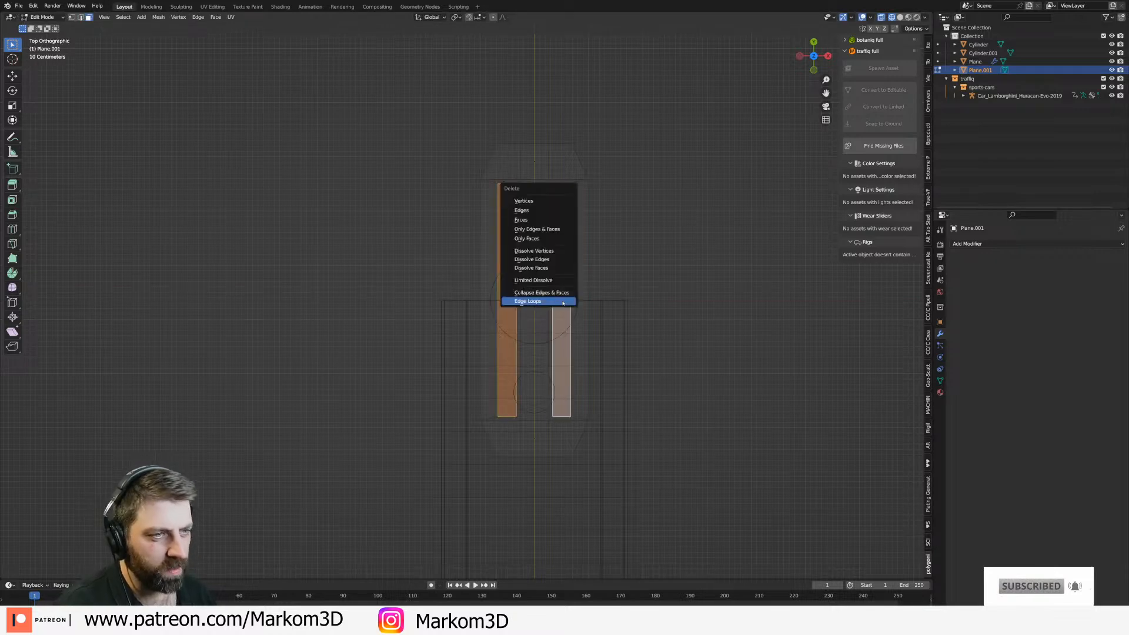
click(521, 219)
In right side view, extrude all the connector plane's faces downward by about 0.16 m.
middle_drag(521, 220, 572, 246)
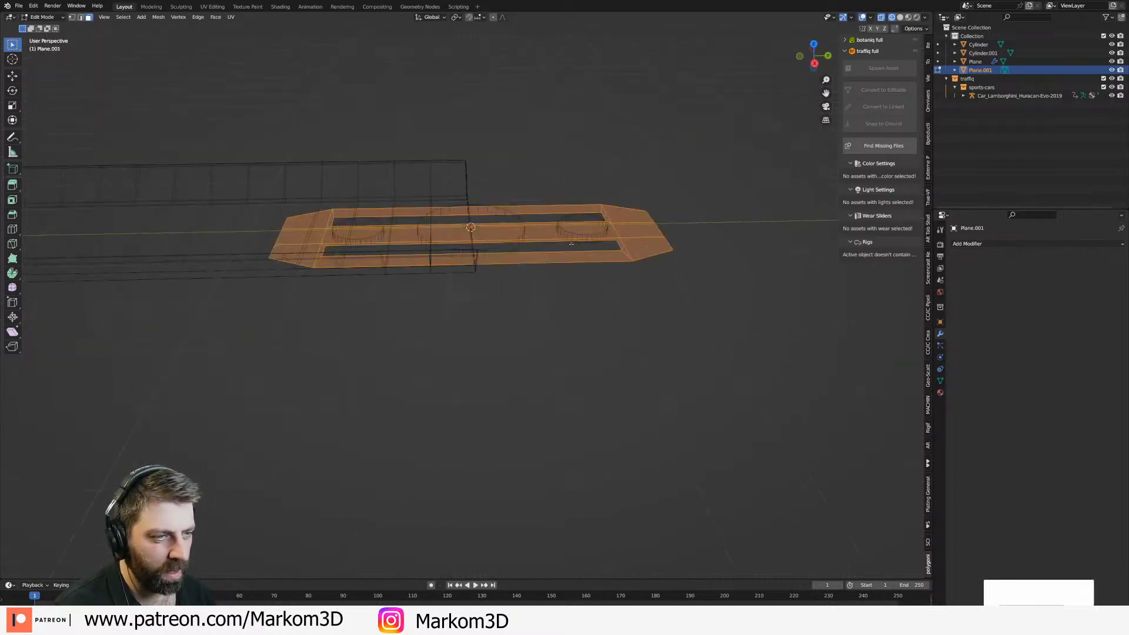
key(KP_3)
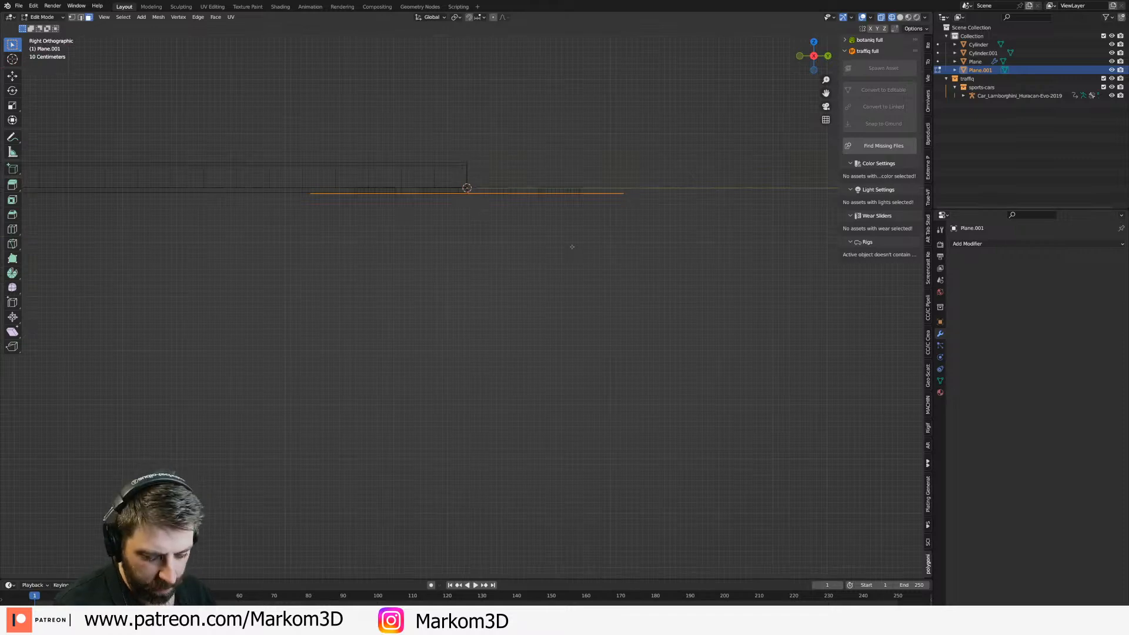
key(e)
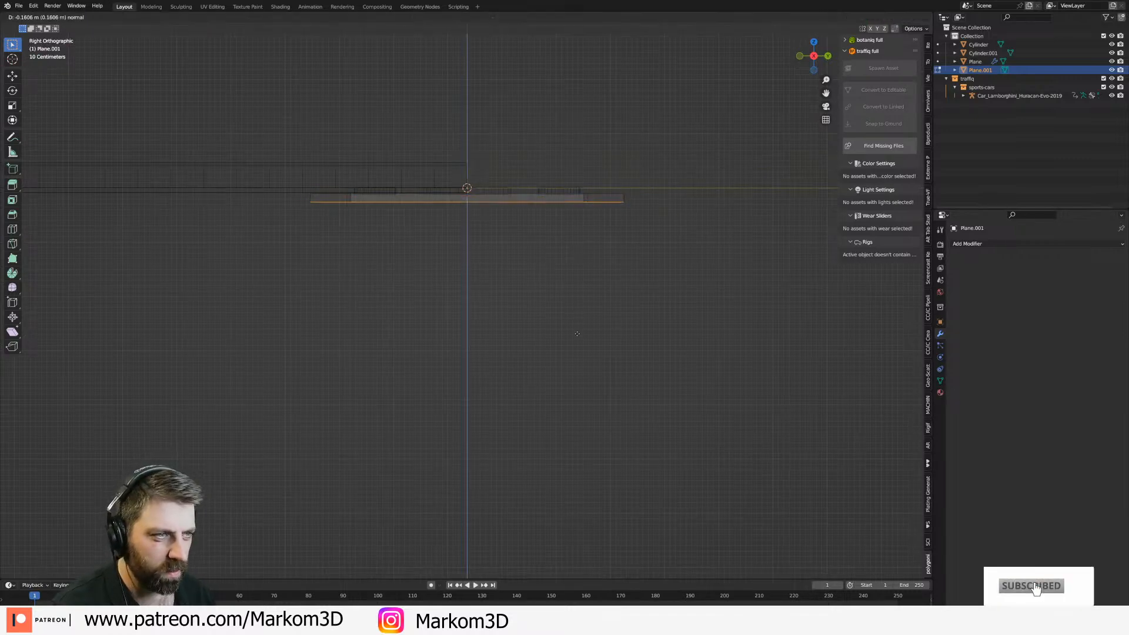
click(577, 330)
Show the scene in solid shading, raise the connector plate's underside to make it thinner and leave Edit Mode.
mouse_move(577, 330)
middle_down()
mouse_move(474, 280)
mouse_move(461, 284)
mouse_move(506, 272)
mouse_move(567, 290)
mouse_move(598, 270)
mouse_move(497, 270)
mouse_move(524, 247)
middle_up()
key(Tab)
key(z)
click(519, 285)
key(Tab)
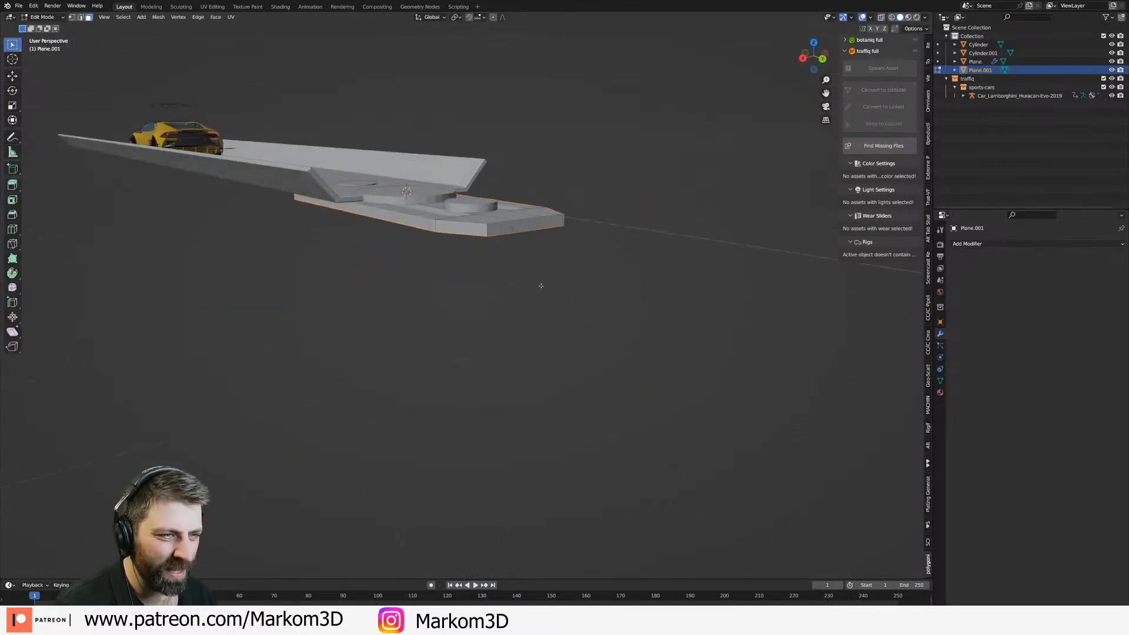
key(e)
click(536, 232)
key(Tab)
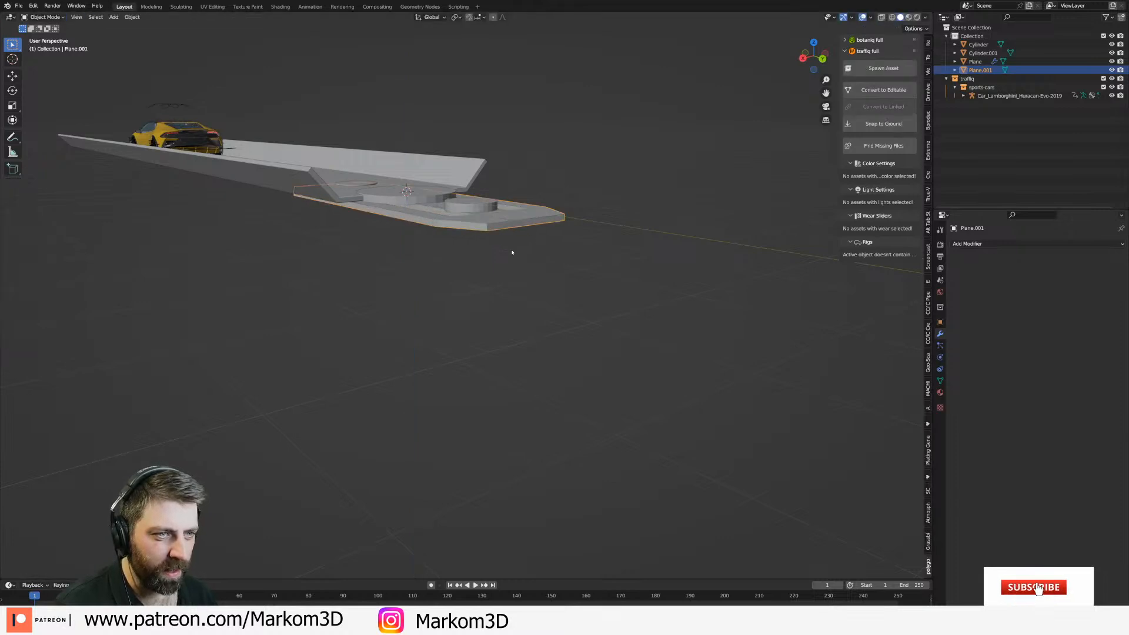
Join the connector plate with the raised discs into one object and apply smooth shading.
shift+click(482, 210)
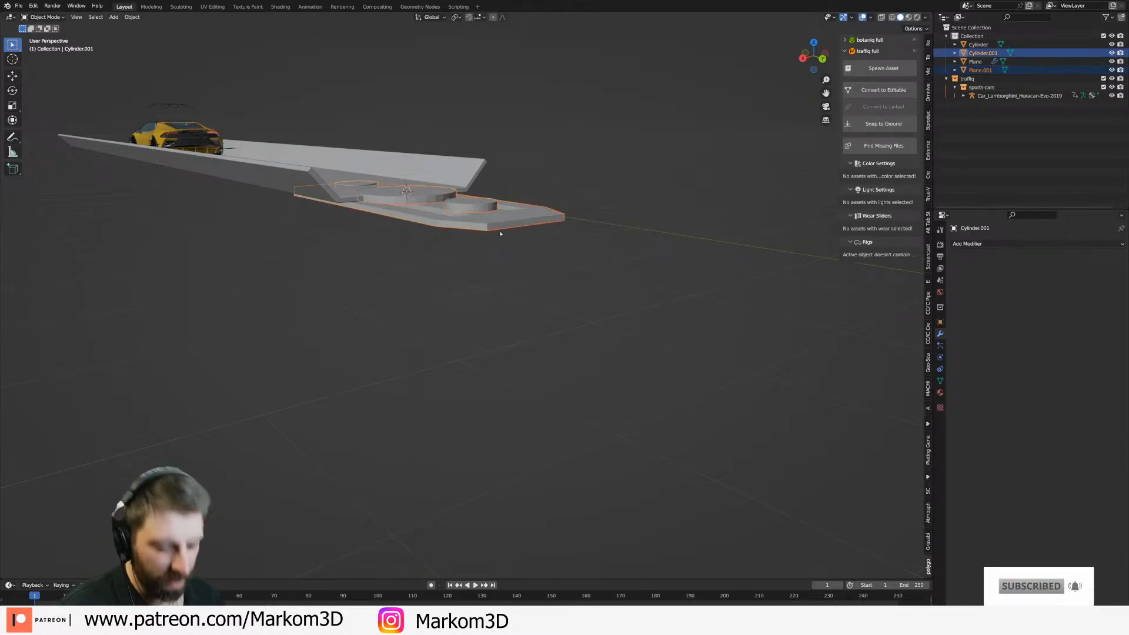
key(ctrl+j)
scroll(363, 254, up, 4)
middle_drag(362, 254, 447, 259)
right_click(506, 259)
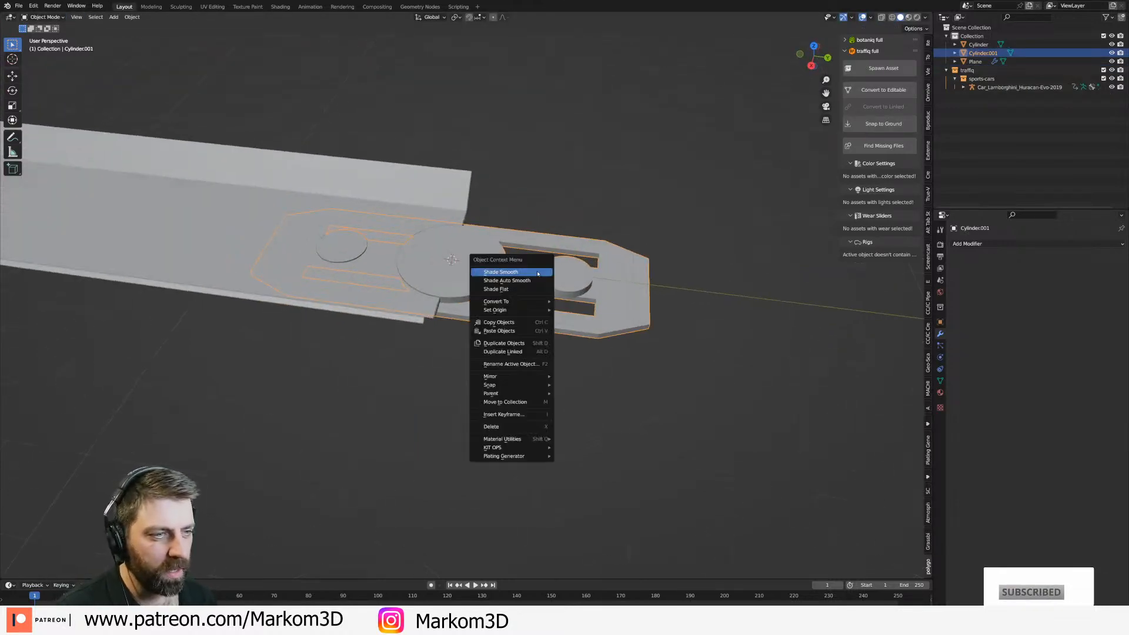
click(510, 269)
Select the top rims of all three discs, bevel them slightly and leave Edit Mode.
middle_drag(603, 323, 450, 256)
key(Tab)
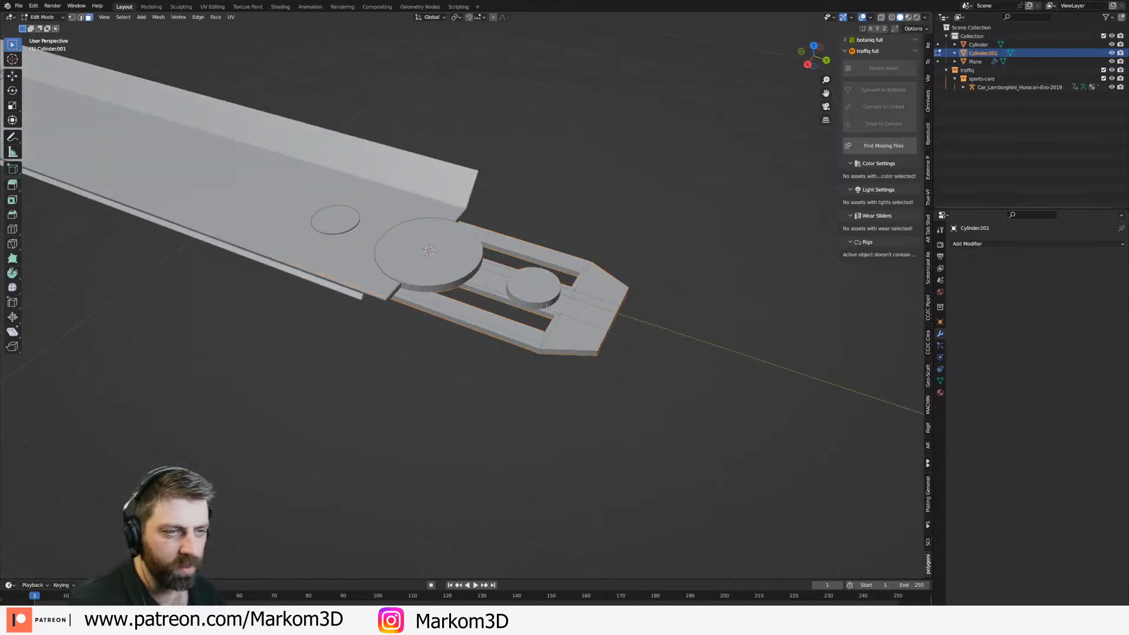
scroll(450, 255, up, 3)
click(450, 256)
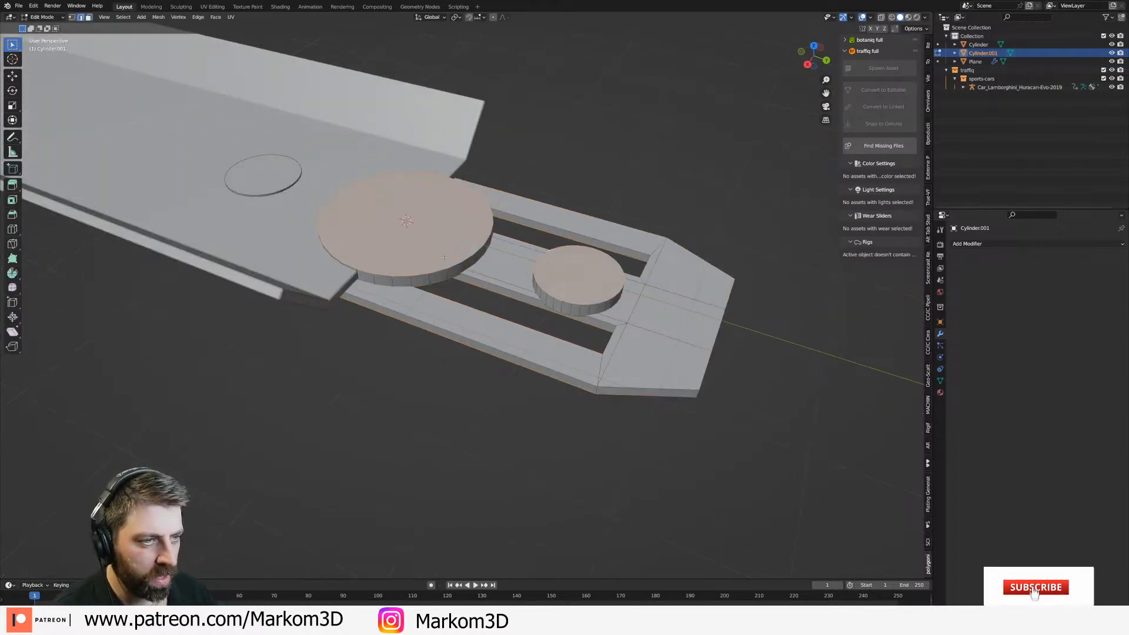
shift+click(284, 188)
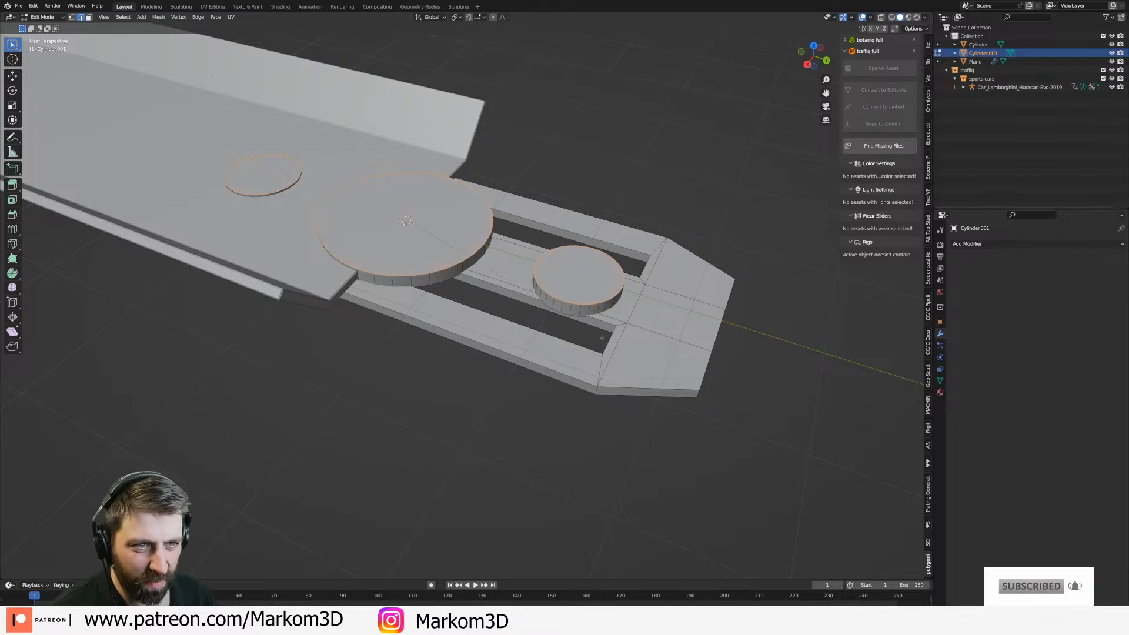
key(Tab)
scroll(610, 346, down, 1)
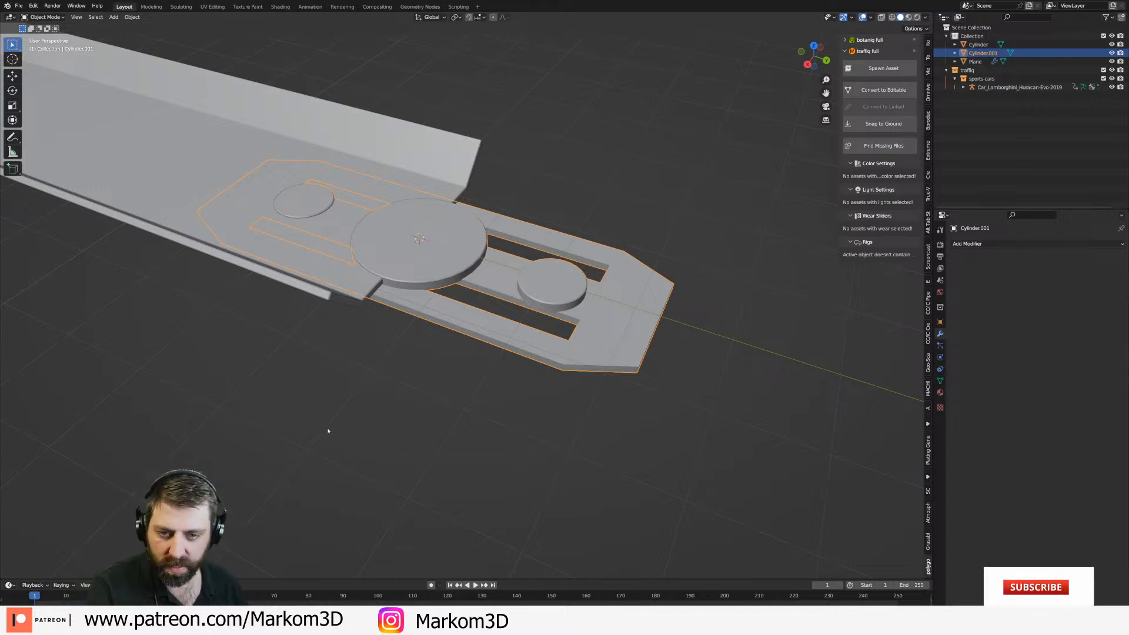
Add evenly spaced crosswise loop cuts to each of the connector's three long bars from its underside.
middle_drag(277, 361, 456, 300)
key(Tab)
scroll(456, 301, up, 2)
click(456, 301)
right_click(456, 300)
scroll(463, 281, up, 2)
click(462, 281)
right_click(462, 281)
scroll(456, 224, up, 3)
click(457, 224)
right_click(457, 224)
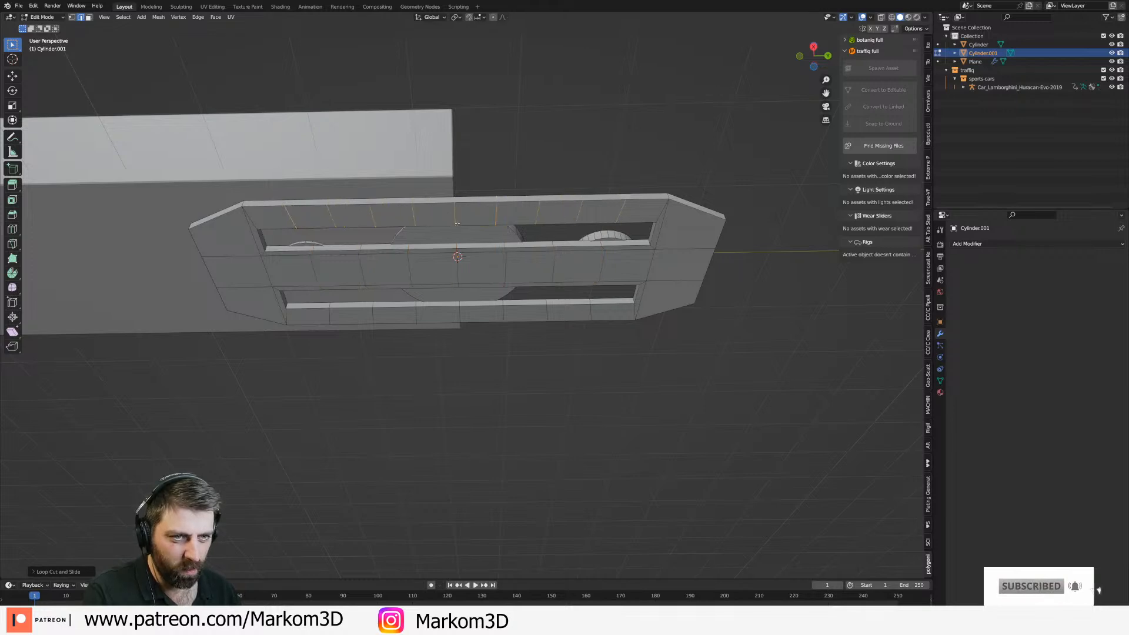
Add several evenly spaced crosswise loop cuts to the solid sections at both ends of the connector.
scroll(236, 287, up, 3)
click(236, 287)
right_click(236, 288)
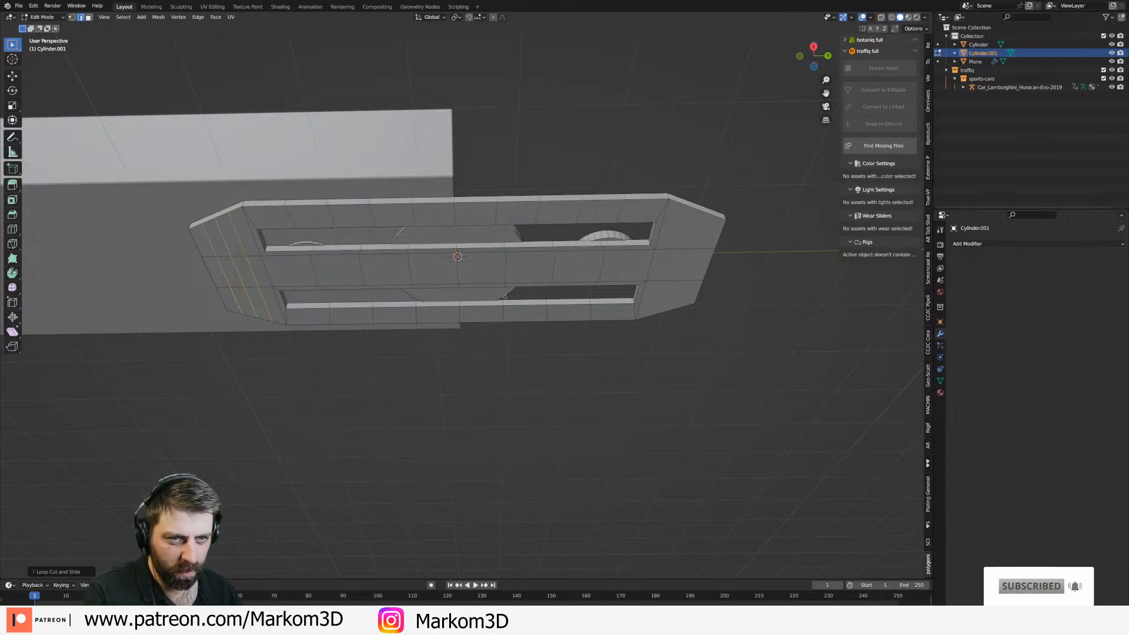
click(663, 276)
right_click(663, 277)
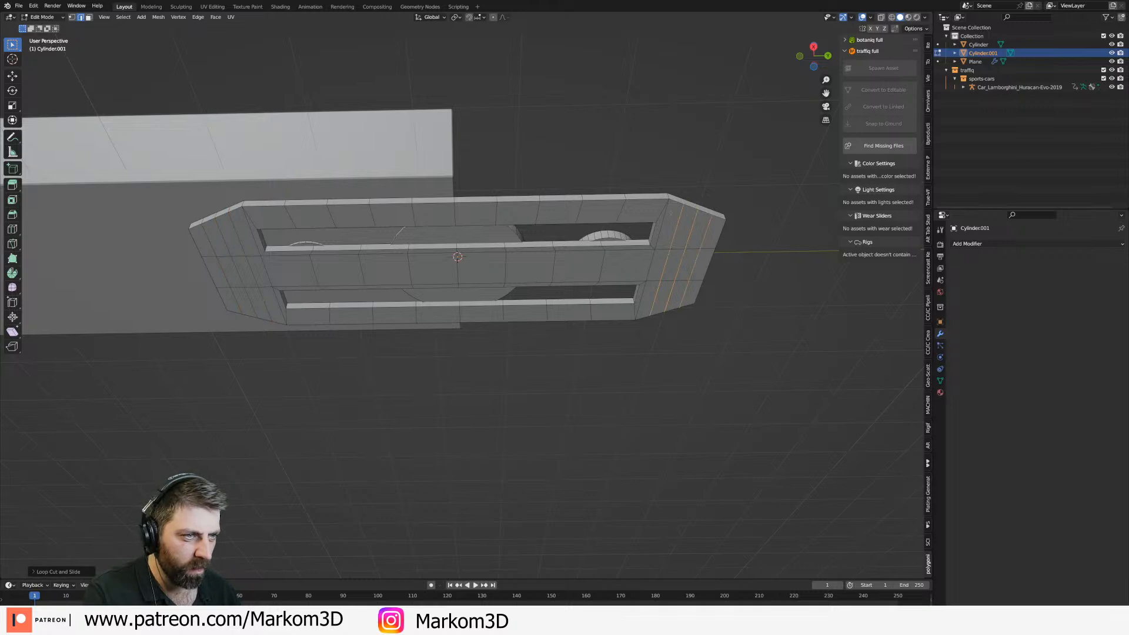
Add loop cuts around both slots and lengthwise through the outer parts of the connector's end sections.
click(665, 215)
right_click(665, 215)
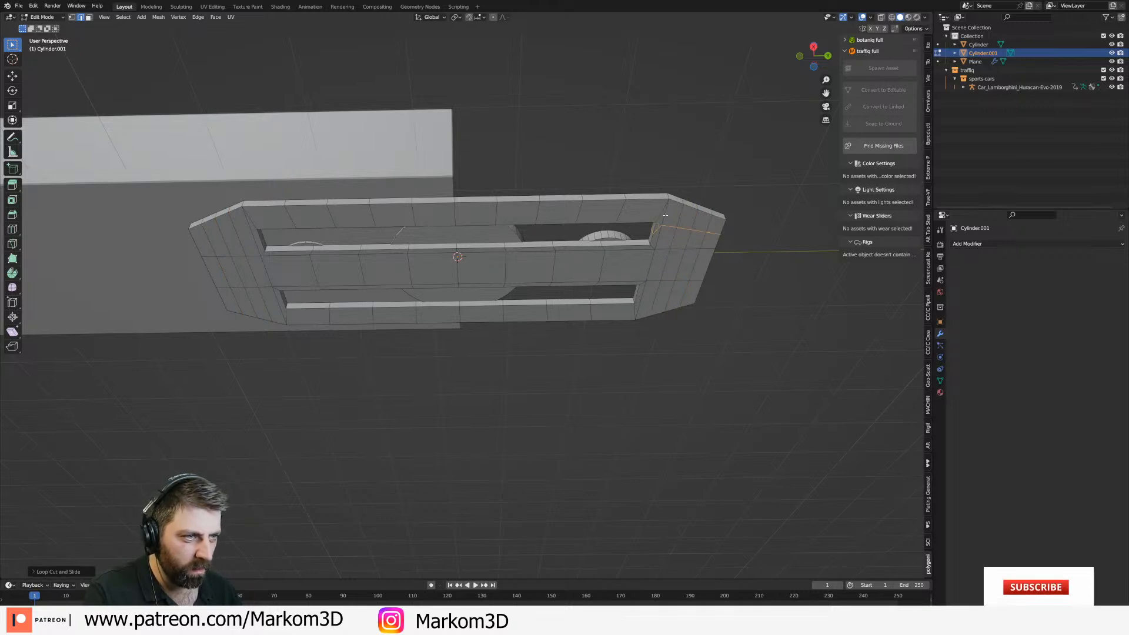
click(662, 209)
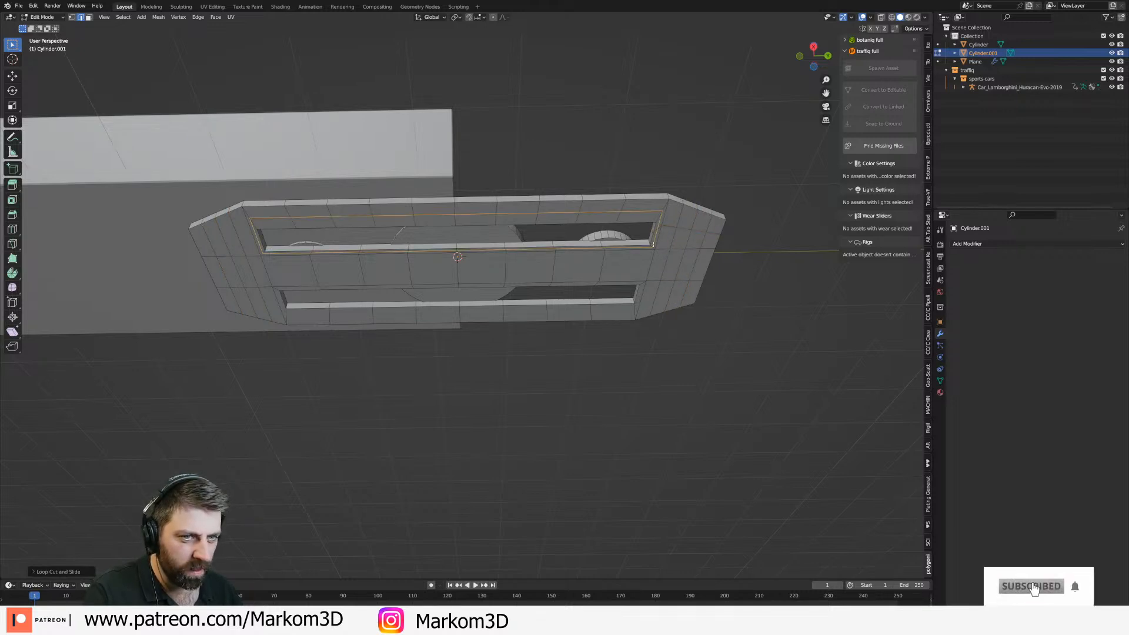
click(643, 287)
right_click(651, 272)
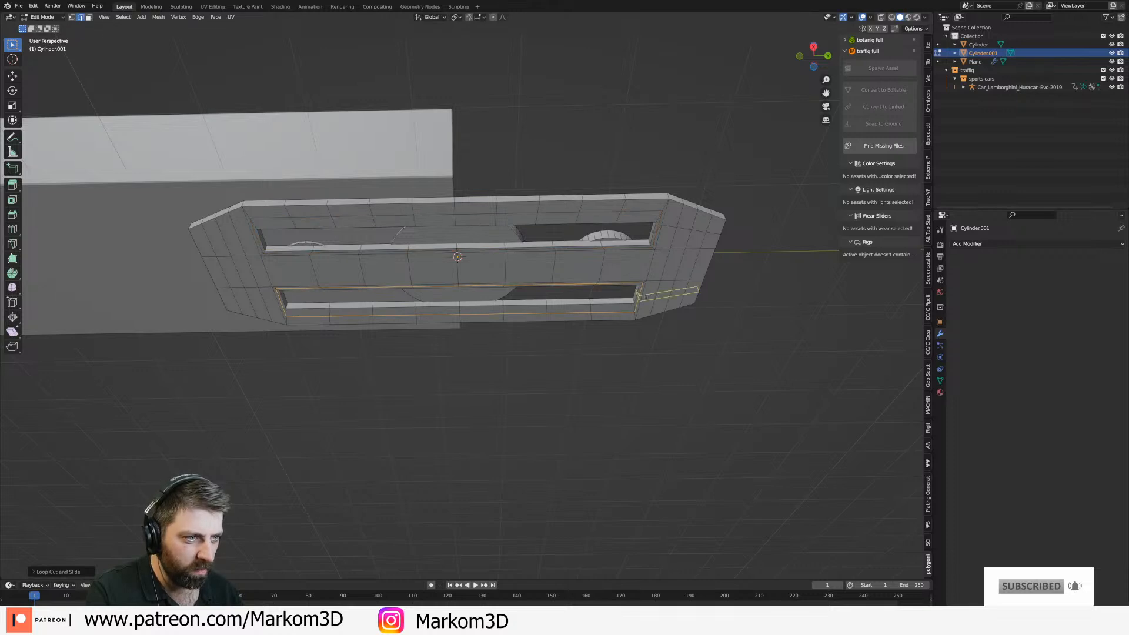
click(645, 297)
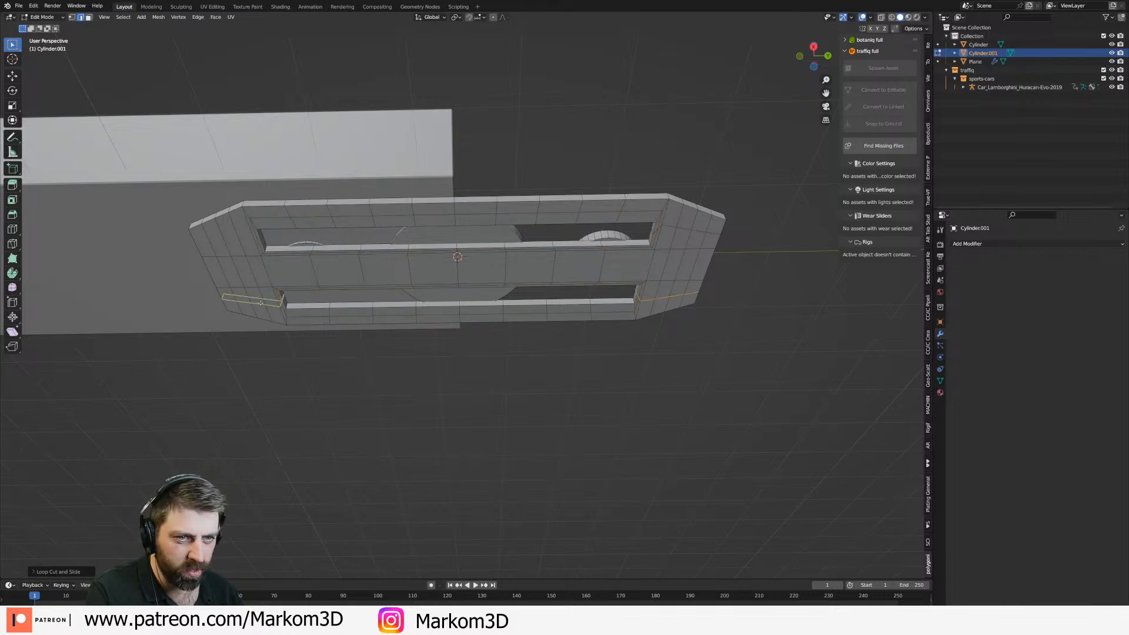
middle_drag(256, 235, 597, 367)
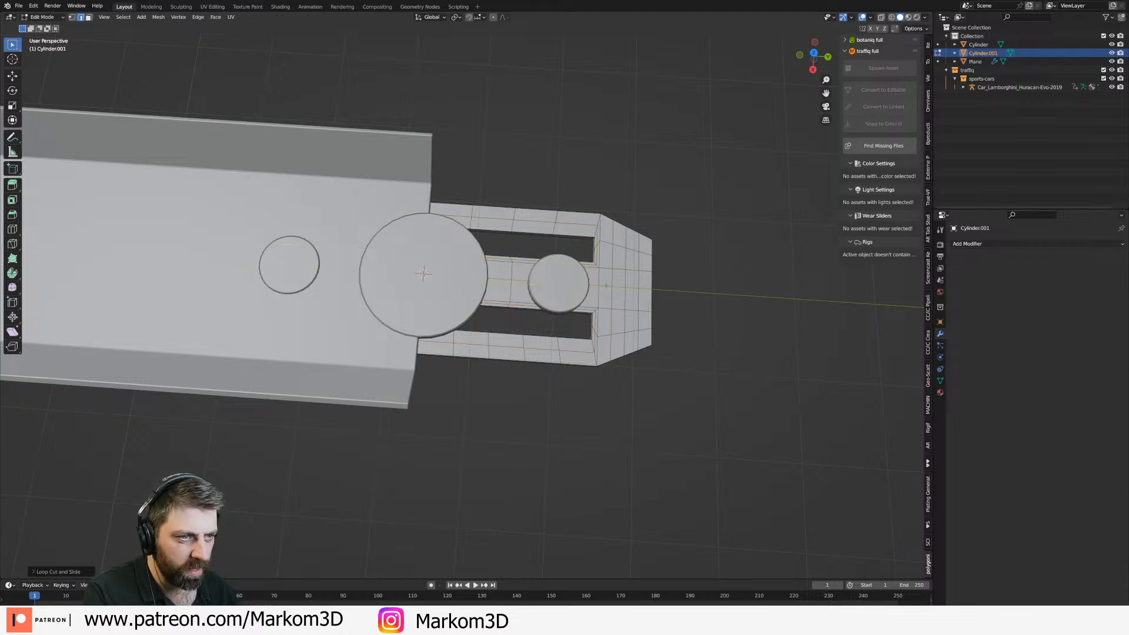
scroll(435, 341, down, 3)
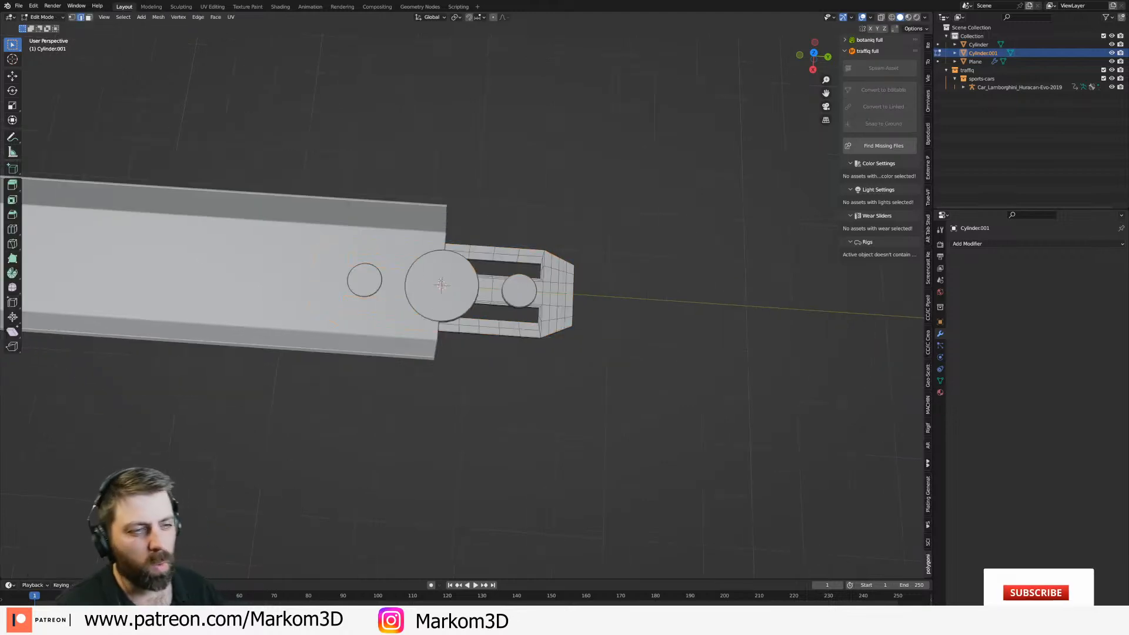
Raise the top faces of the connector's three discs slightly along Z and leave Edit Mode.
middle_drag(435, 290, 386, 319)
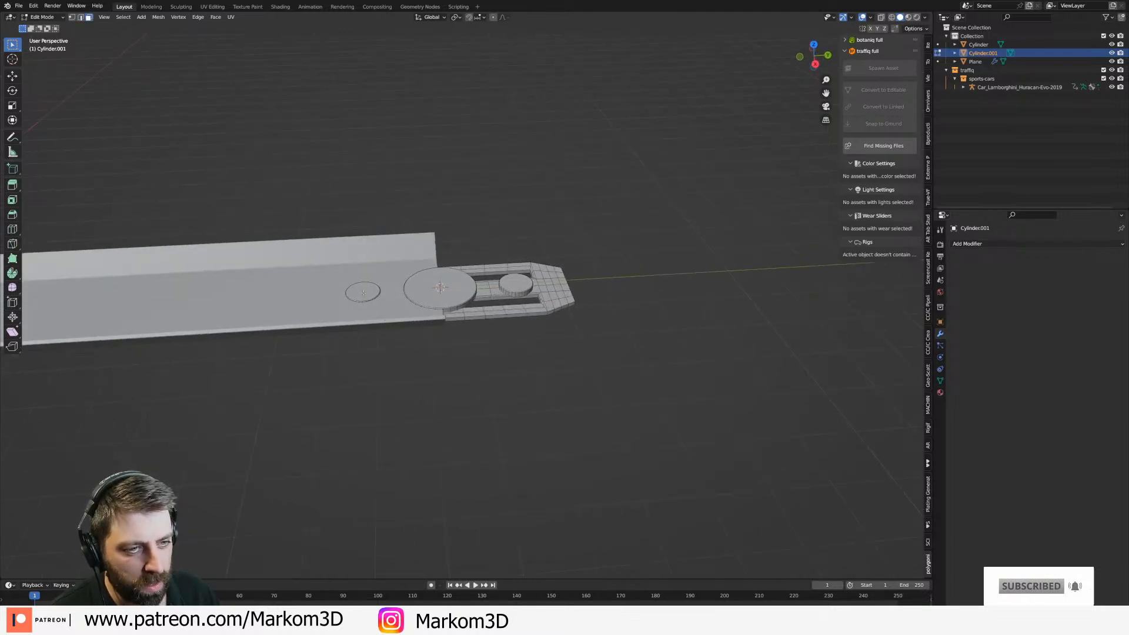
shift+click(431, 297)
shift+click(521, 289)
key(g)
key(z)
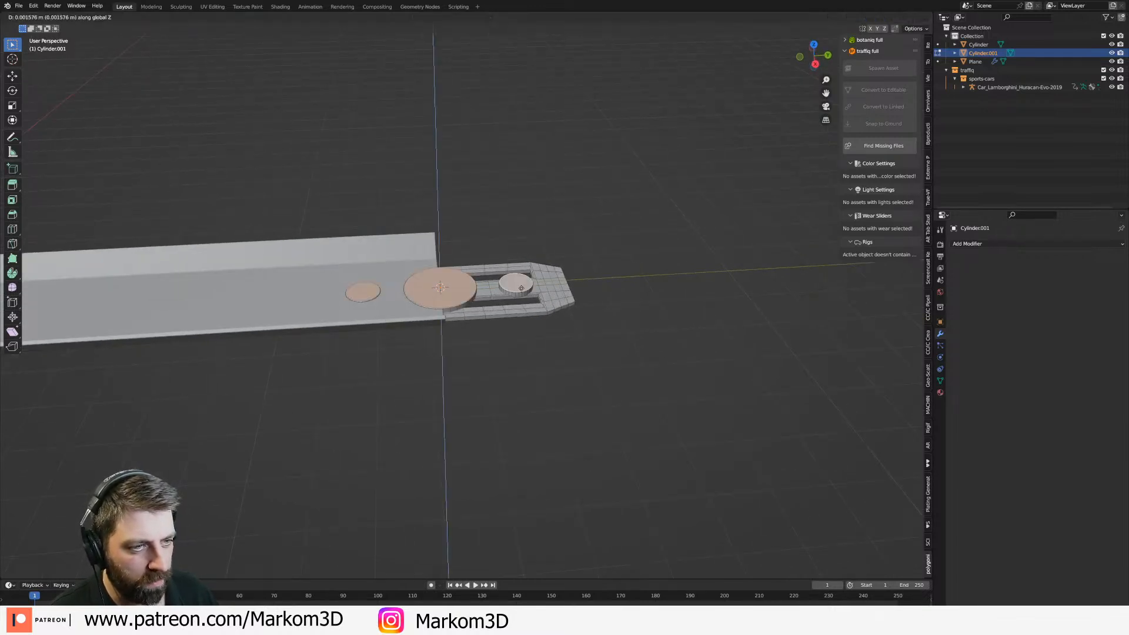
click(519, 281)
key(Tab)
Apply the Solidify modifier on the track piece so its thickness becomes real geometry.
scroll(396, 351, down, 5)
scroll(474, 338, up, 4)
middle_drag(474, 338, 426, 235)
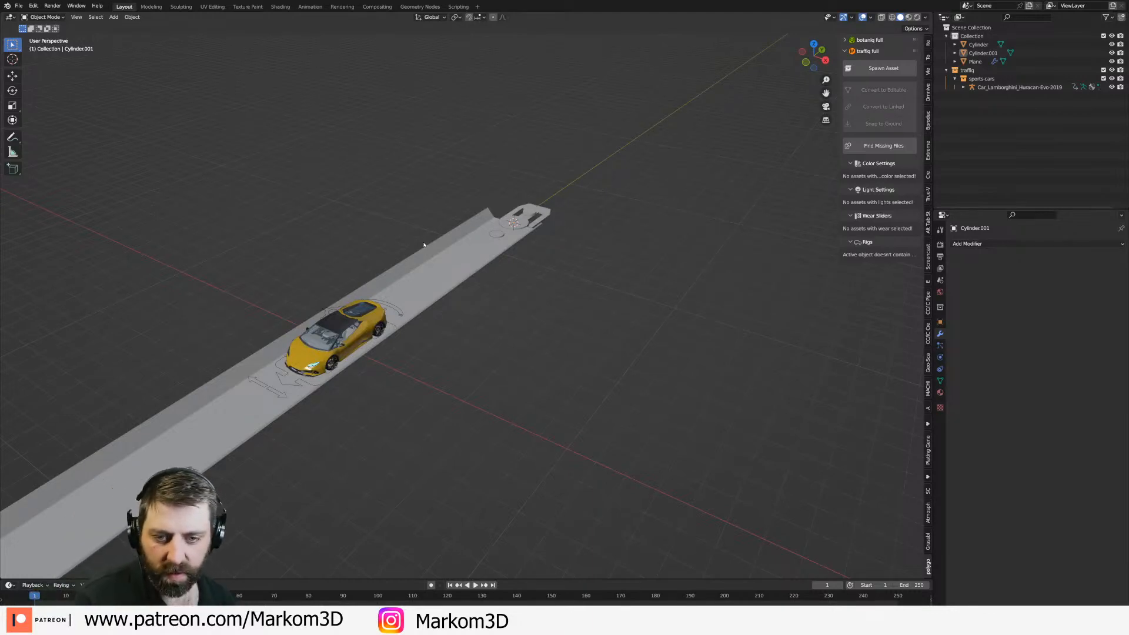
middle_drag(424, 245, 467, 327)
click(452, 297)
key(Tab)
scroll(467, 328, up, 3)
key(Tab)
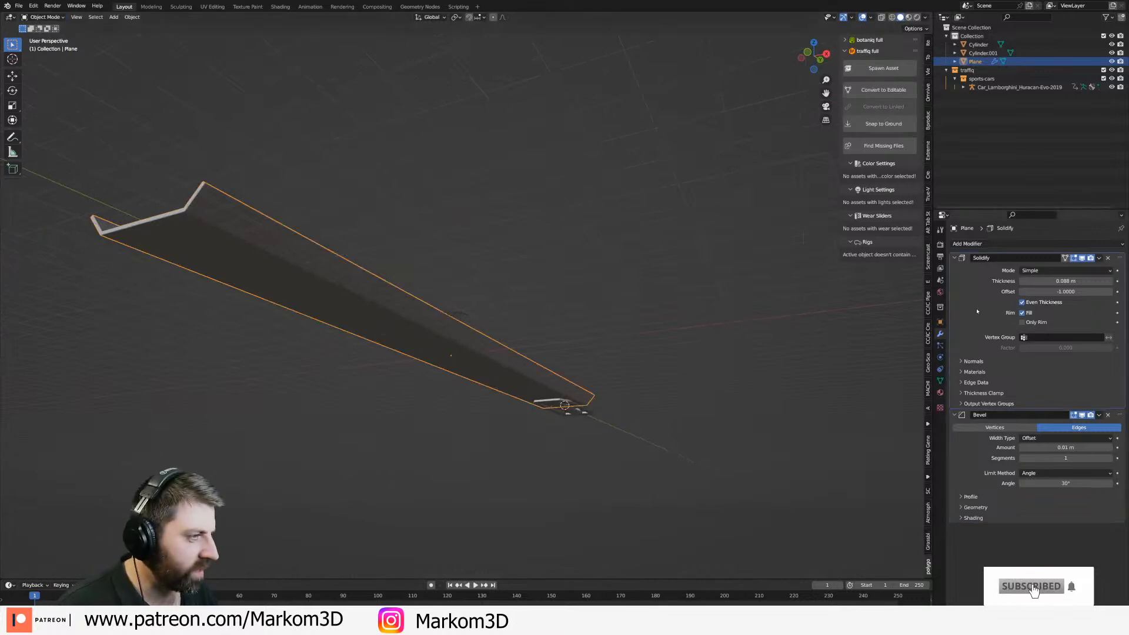
click(978, 310)
key(ctrl+a)
Add many evenly spaced crosswise loop cuts along the whole length of the track mesh.
key(Tab)
middle_drag(673, 391, 284, 226)
click(284, 226)
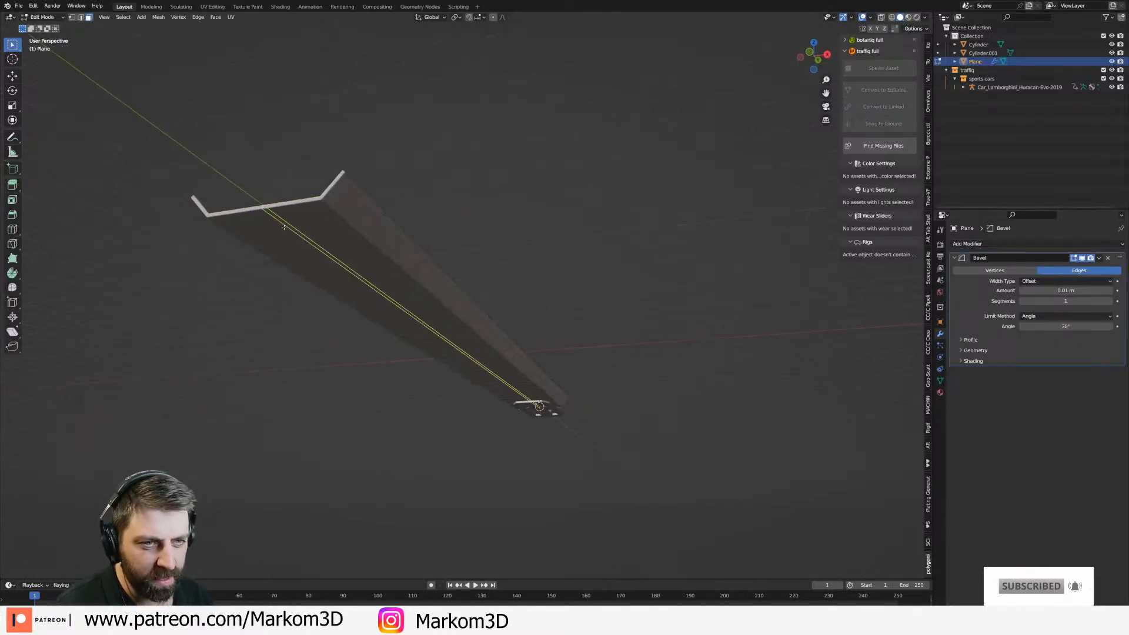
key(ctrl+r)
scroll(204, 212, up, 10)
click(204, 212)
click(204, 213)
Add several evenly spaced lengthwise loop cuts across the flat base of the track.
key(ctrl+r)
scroll(289, 216, up, 3)
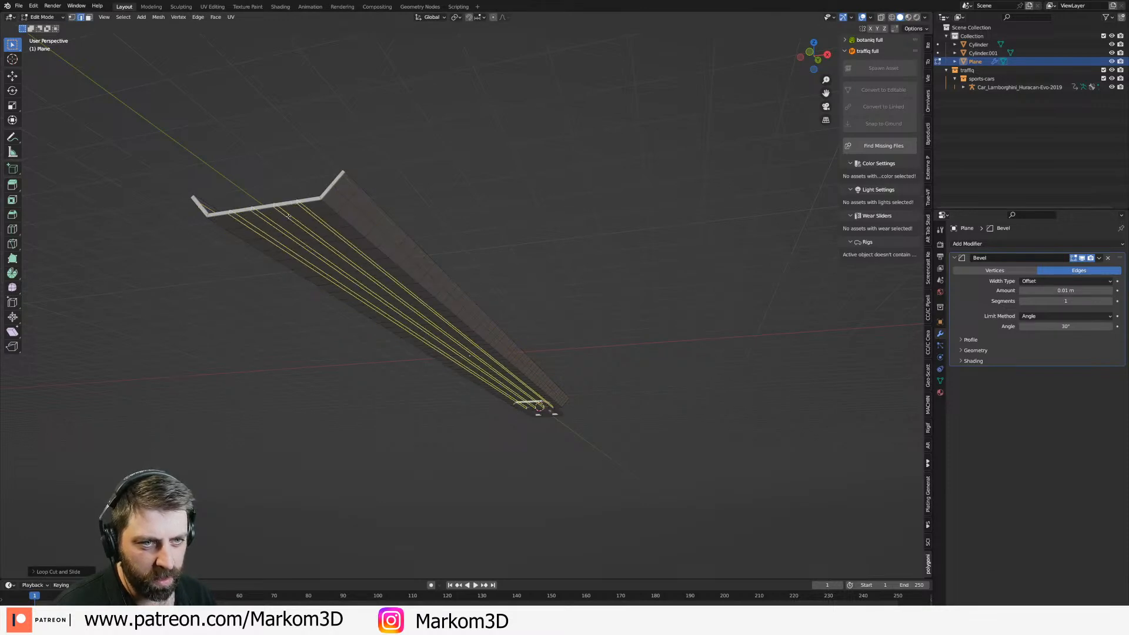
scroll(288, 216, up, 4)
click(289, 217)
click(289, 217)
Extrude the outermost lengthwise face strips on both sides of the track's underside downward in wireframe front view.
middle_drag(289, 217, 456, 384)
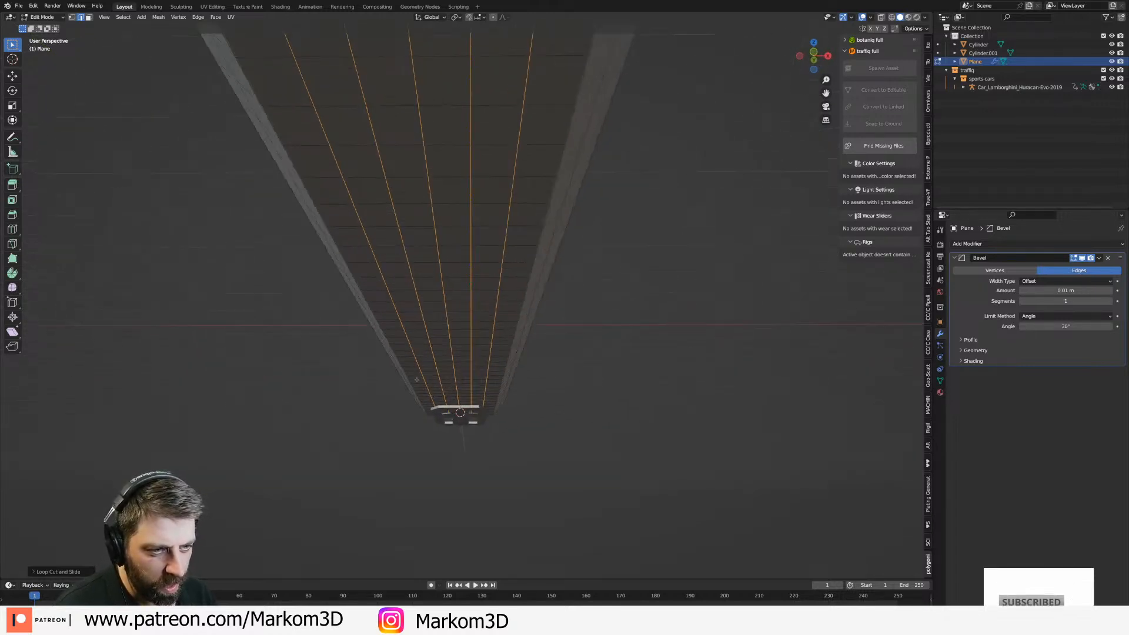
alt+click(426, 419)
middle_drag(486, 422, 473, 301)
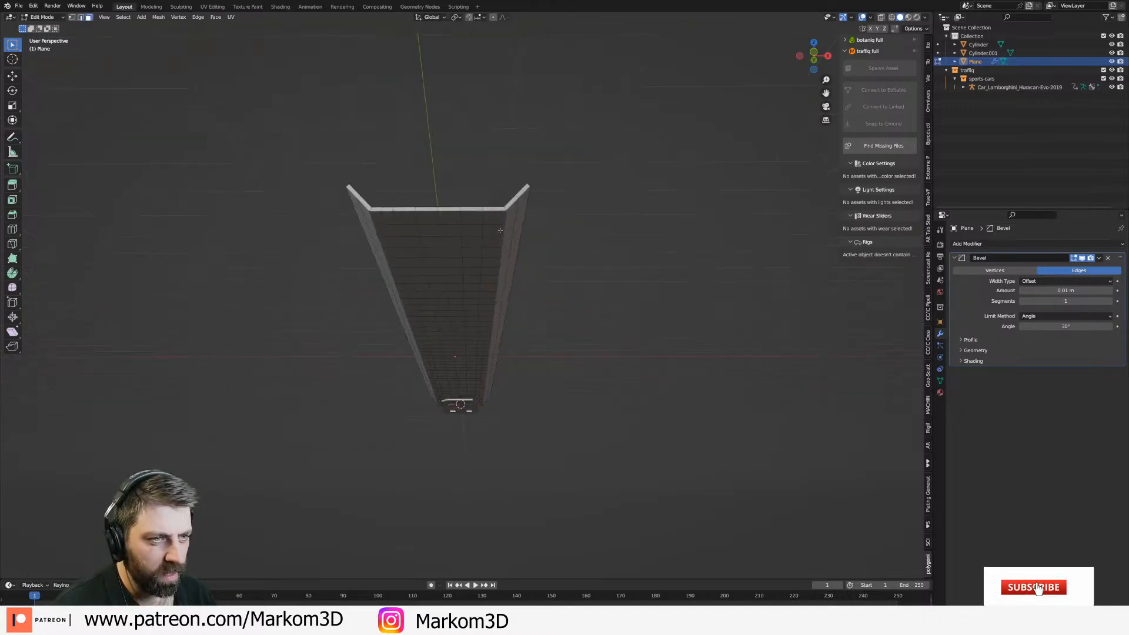
key(KP_1)
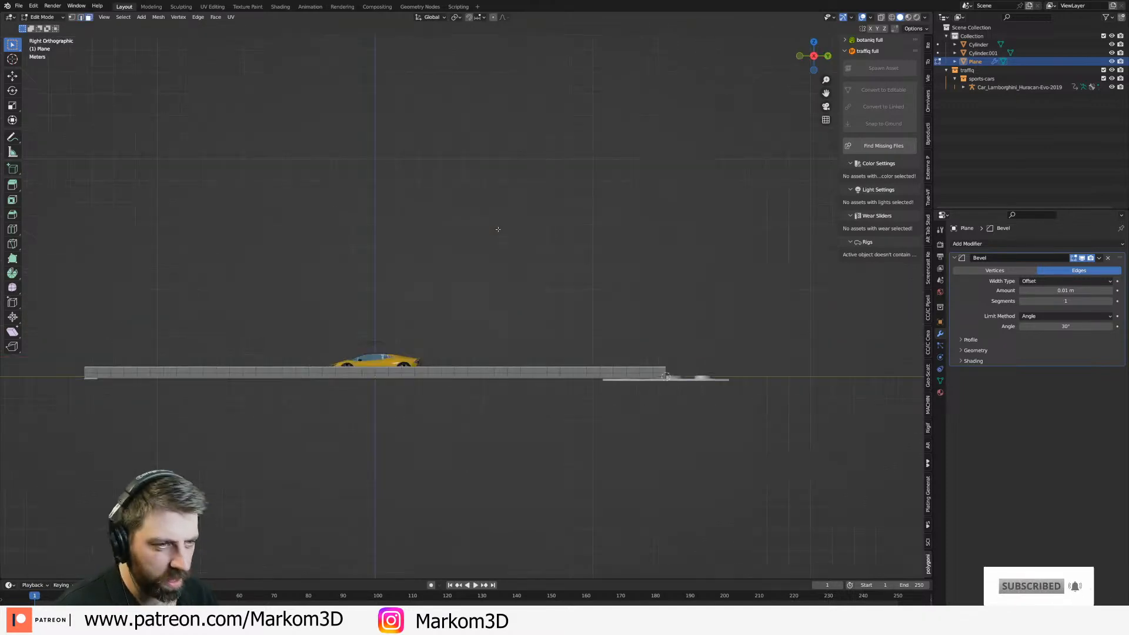
scroll(494, 253, up, 5)
scroll(535, 382, up, 8)
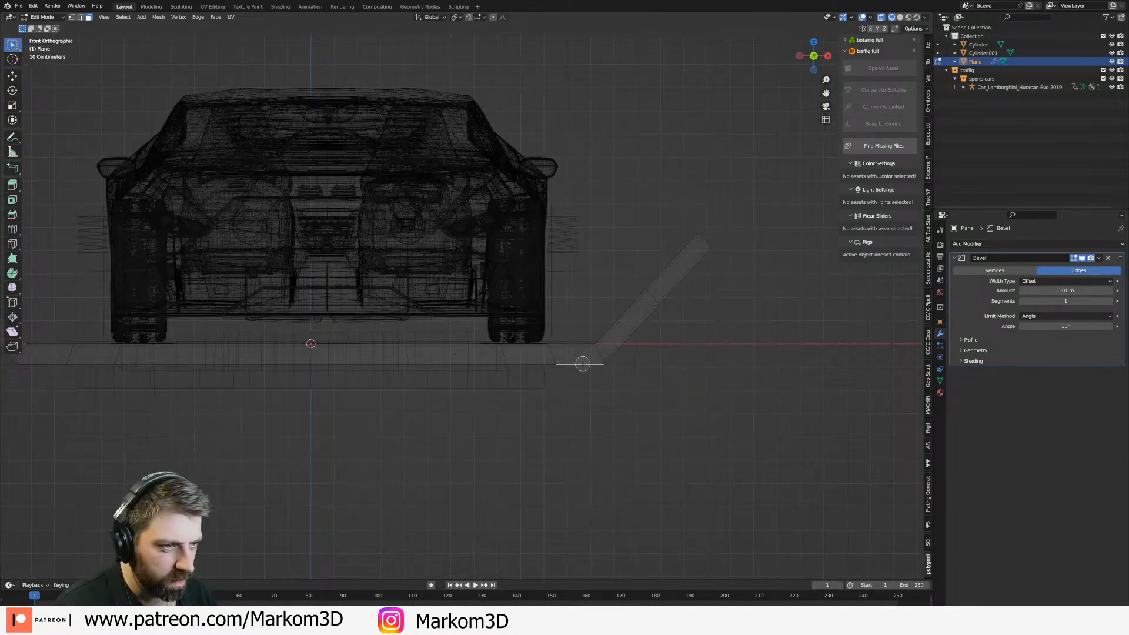
shift+middle_drag(580, 368, 855, 384)
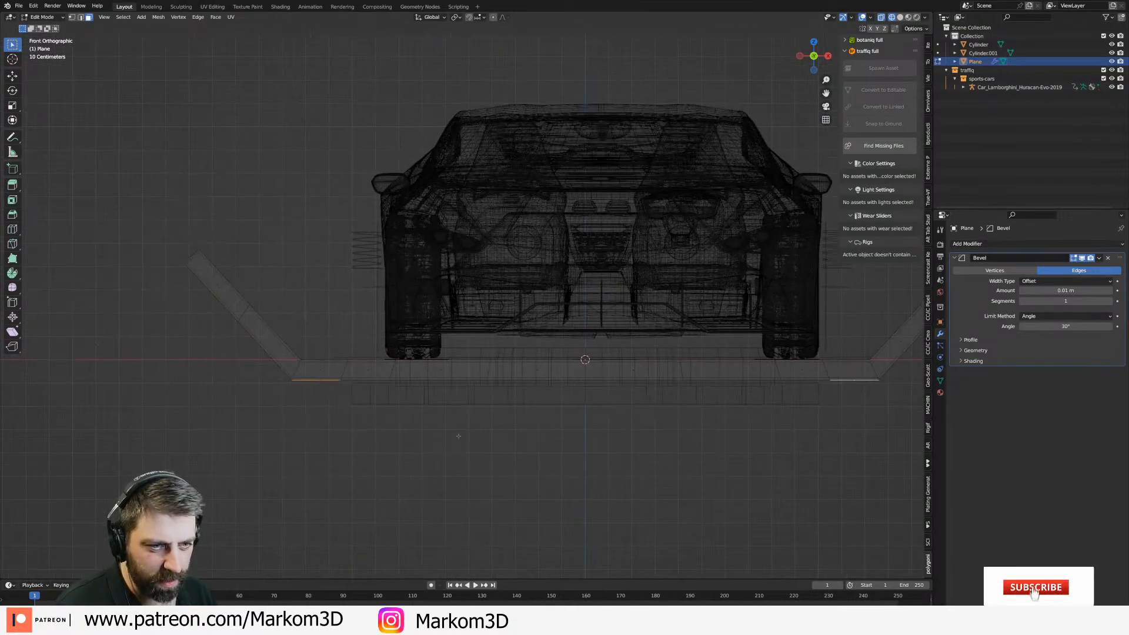
key(e)
click(706, 461)
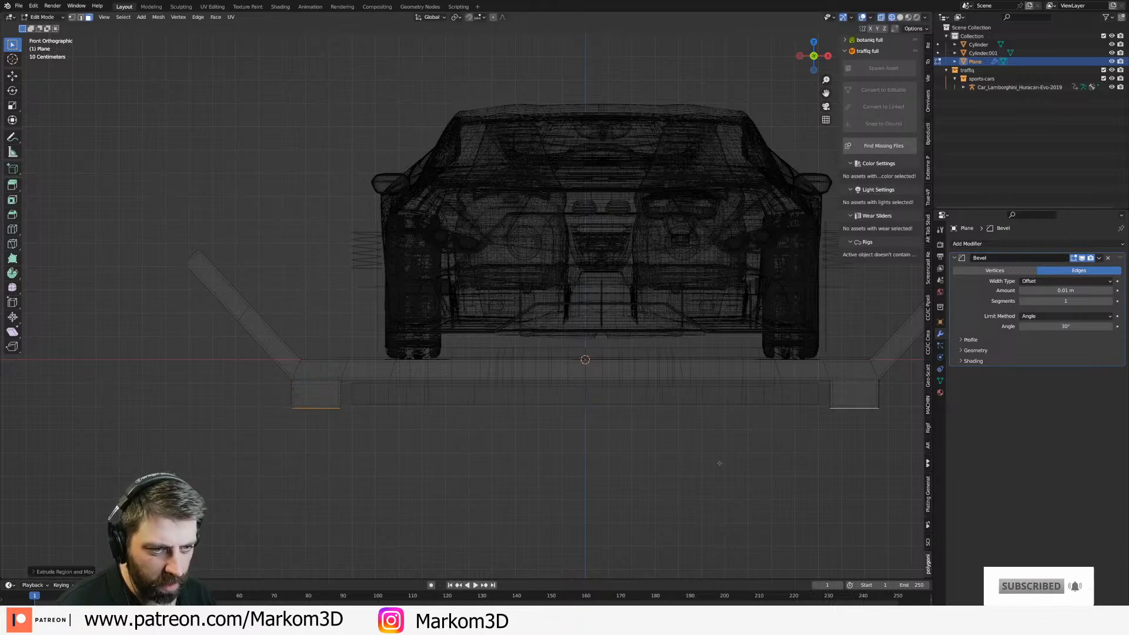
right_click(719, 463)
key(Escape)
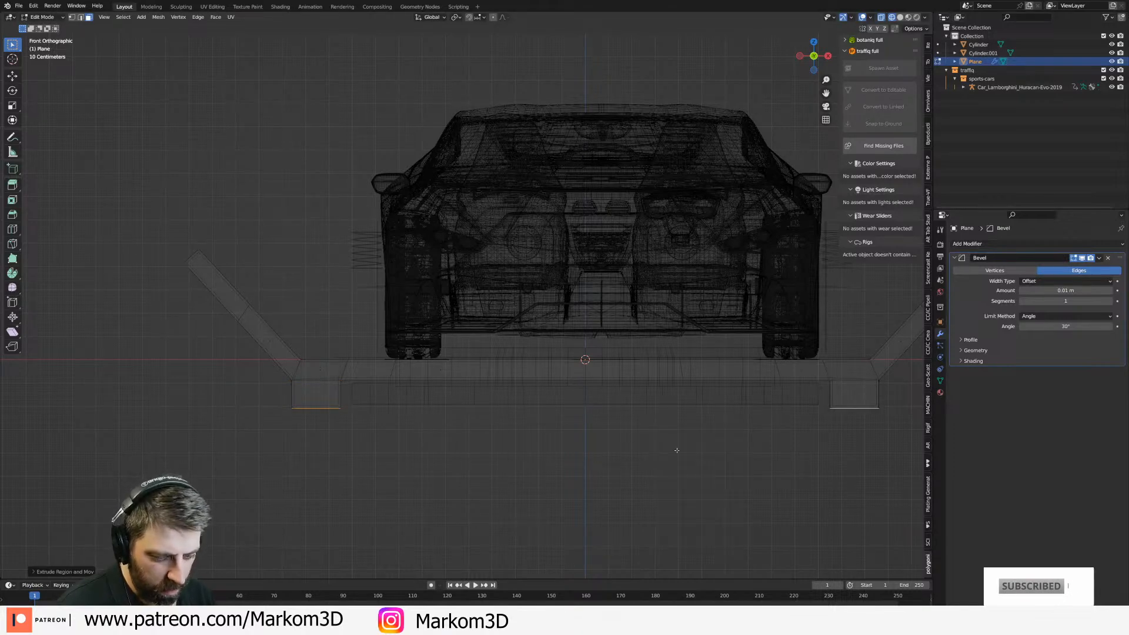
Scale the extruded strips' bottom faces to about 0.96 along X and extrude them down another 0.08 m or so.
key(s)
key(x)
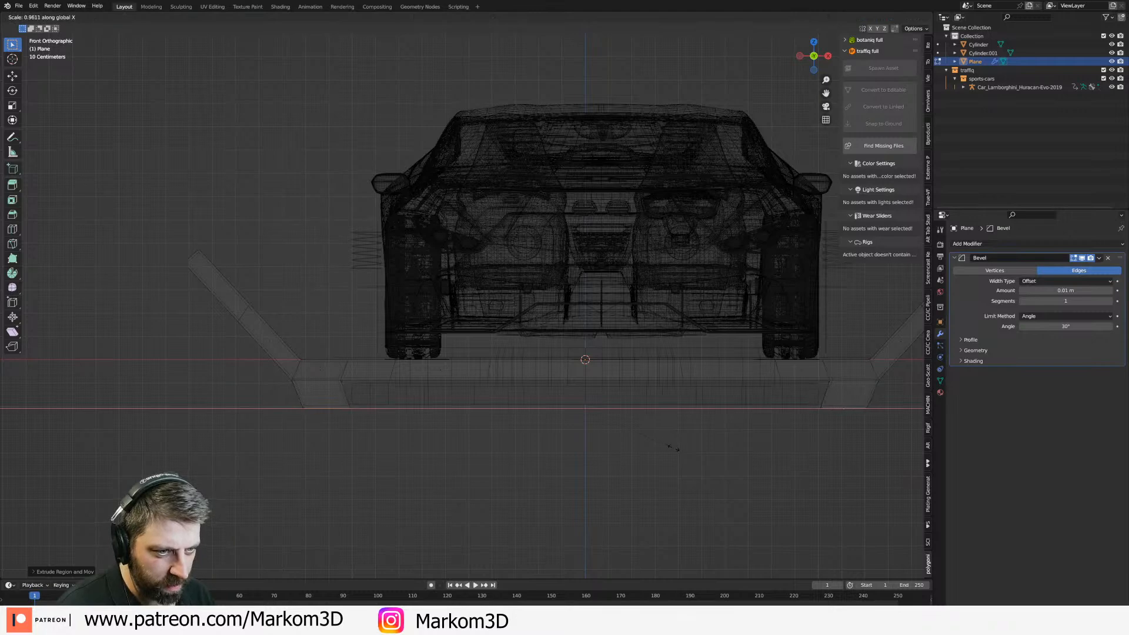
click(674, 448)
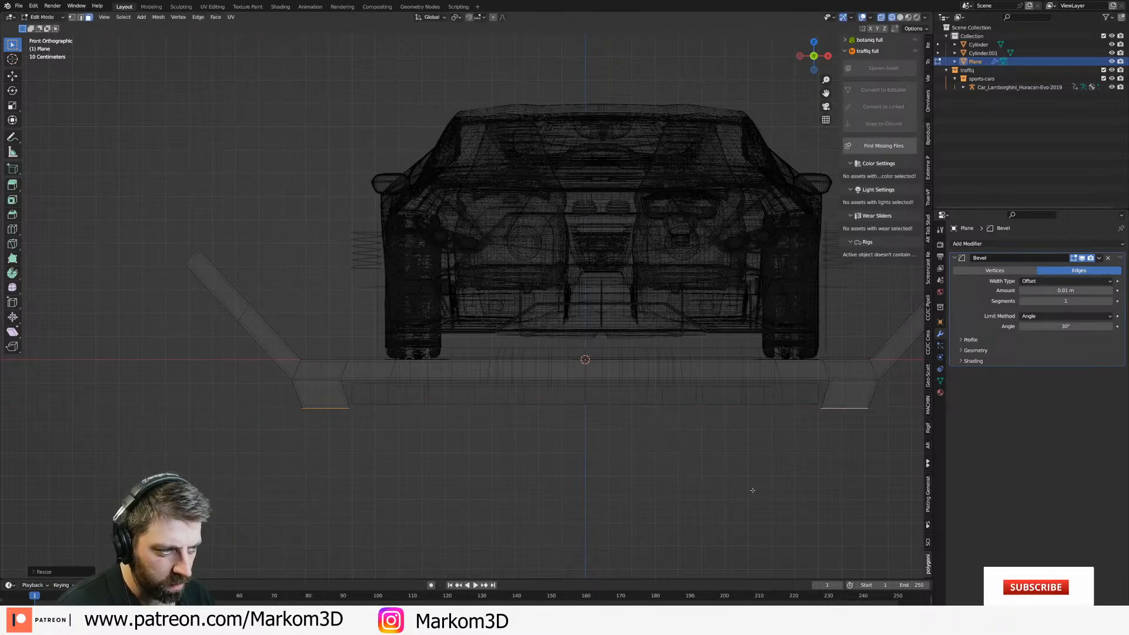
key(e)
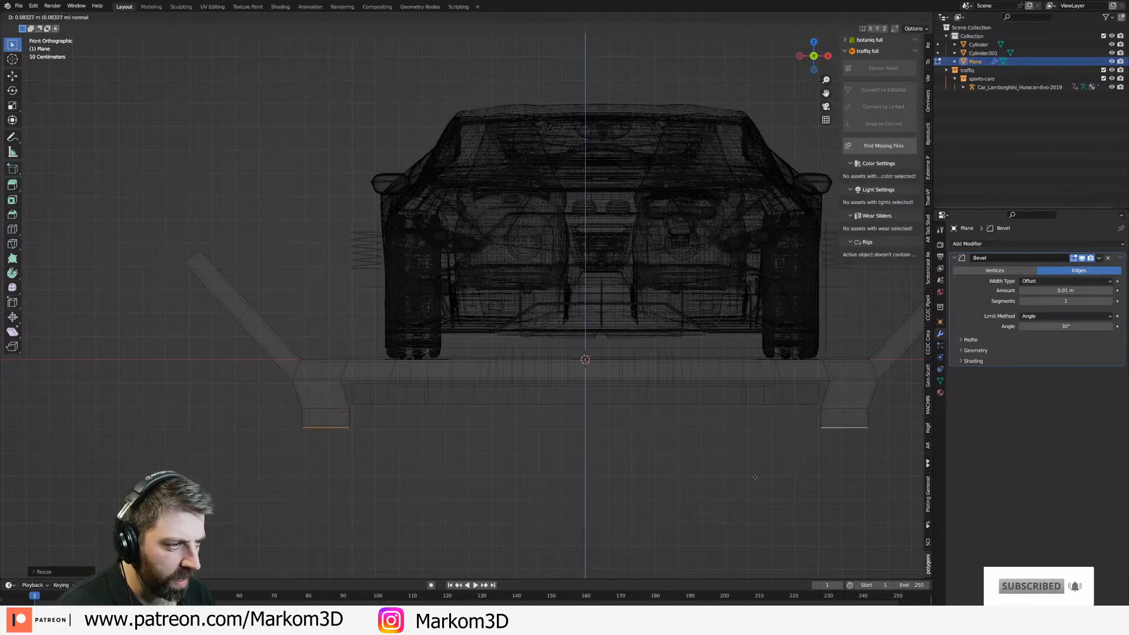
click(754, 478)
Extrude the inner side faces of both lower rails inward, scaling them to about 0.89 along X, and leave Edit Mode.
shift+click(351, 418)
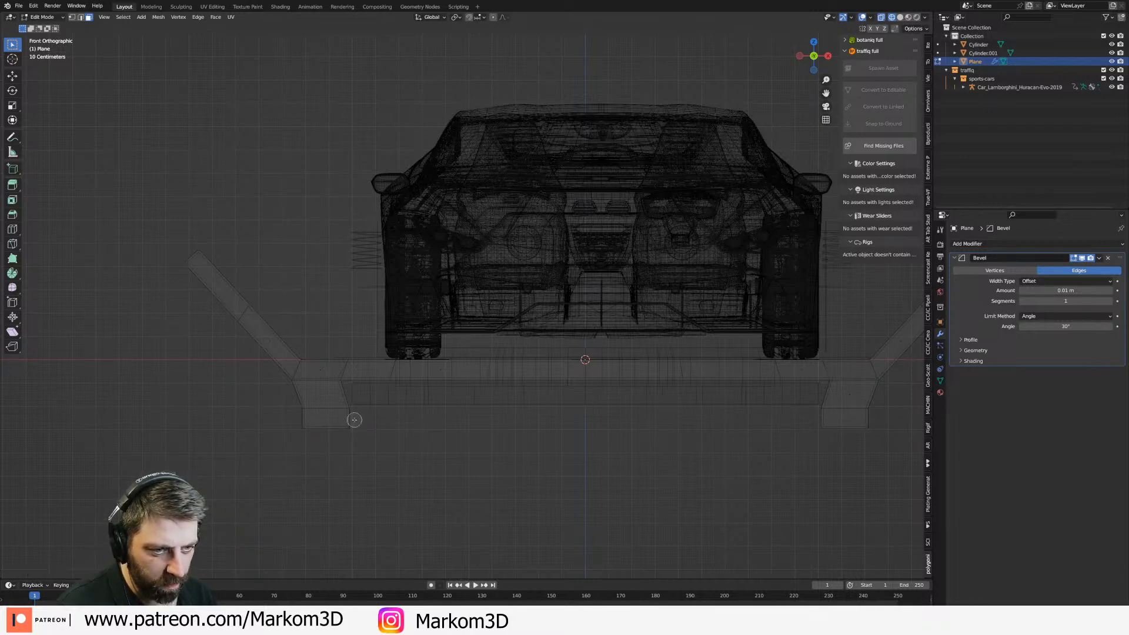
shift+click(821, 419)
key(e)
click(848, 493)
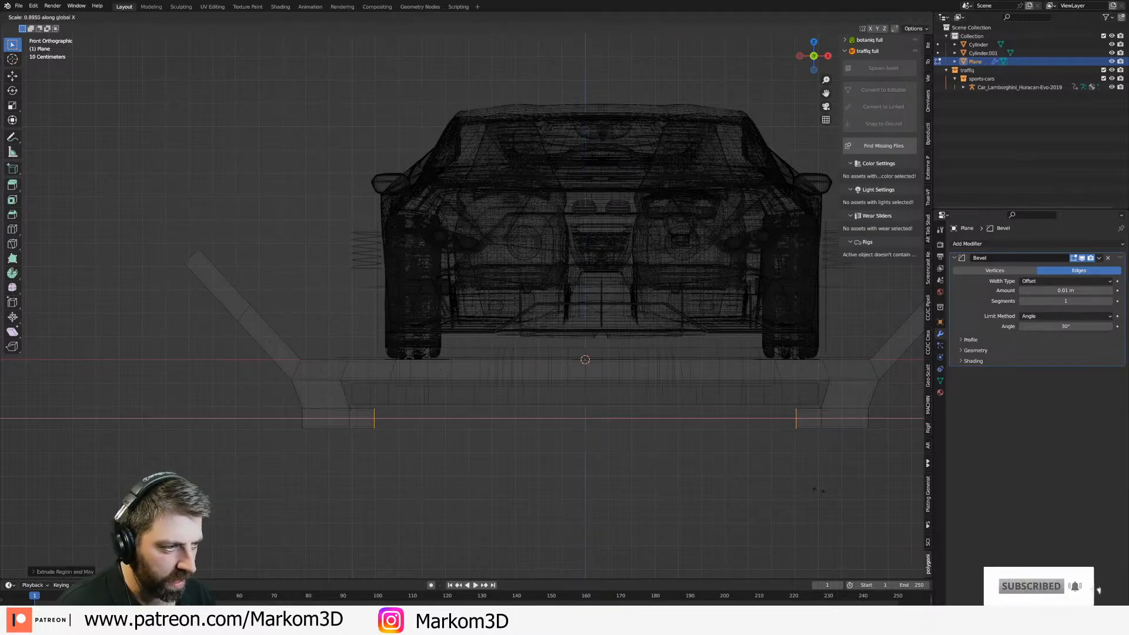
click(810, 489)
key(z)
key(Tab)
Examine the underside rails and how the slotted connector sits at the end of the track.
scroll(717, 471, down, 5)
click(692, 457)
middle_drag(690, 456, 631, 476)
scroll(630, 476, up, 5)
scroll(630, 476, down, 8)
shift+middle_drag(489, 479, 482, 347)
scroll(482, 347, down, 5)
shift+middle_drag(533, 468, 404, 400)
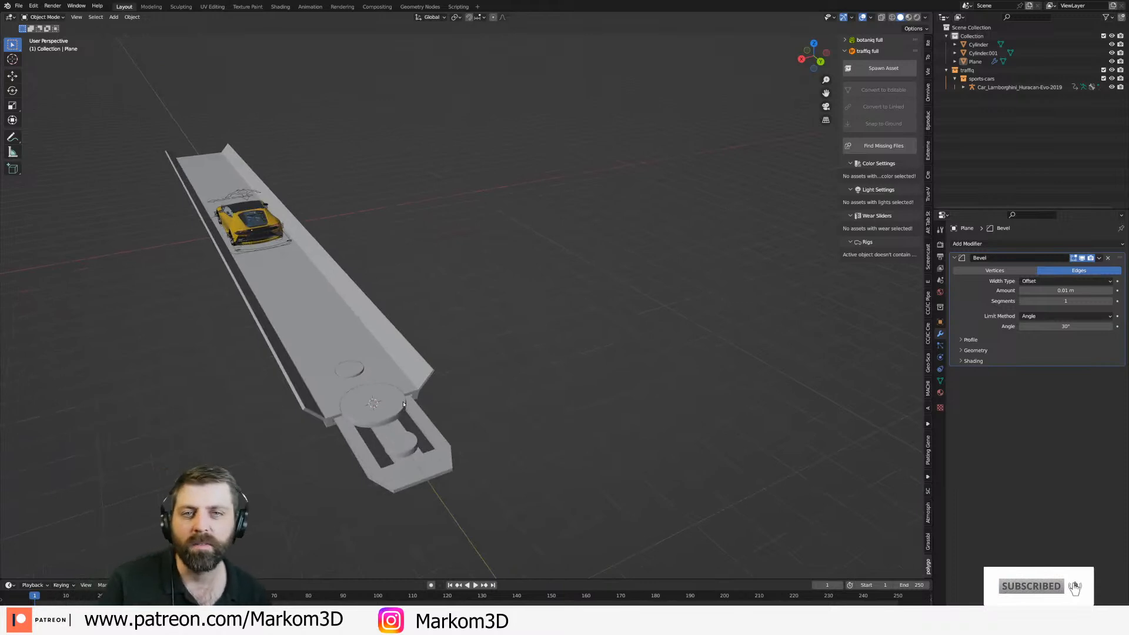
click(379, 405)
click(343, 383)
middle_drag(350, 401, 425, 415)
middle_drag(570, 315, 562, 359)
scroll(562, 358, up, 3)
Turn on proportional editing and move the track's side corners at the connector end along Y.
key(Tab)
shift+middle_drag(650, 342, 560, 388)
middle_drag(549, 438, 535, 426)
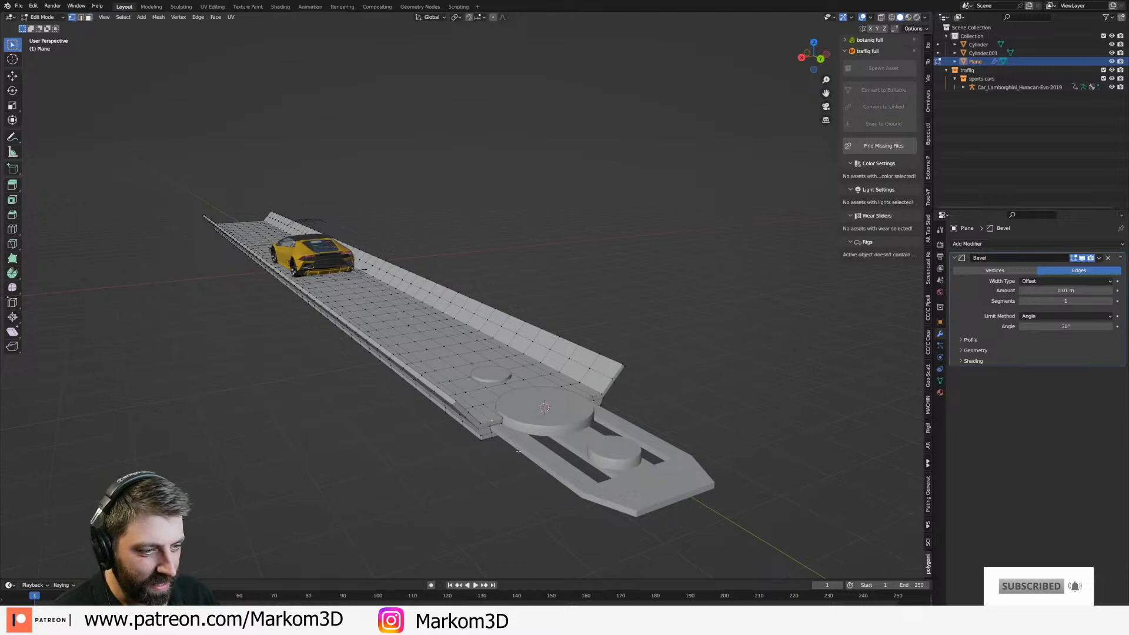
key(o)
key(g)
key(y)
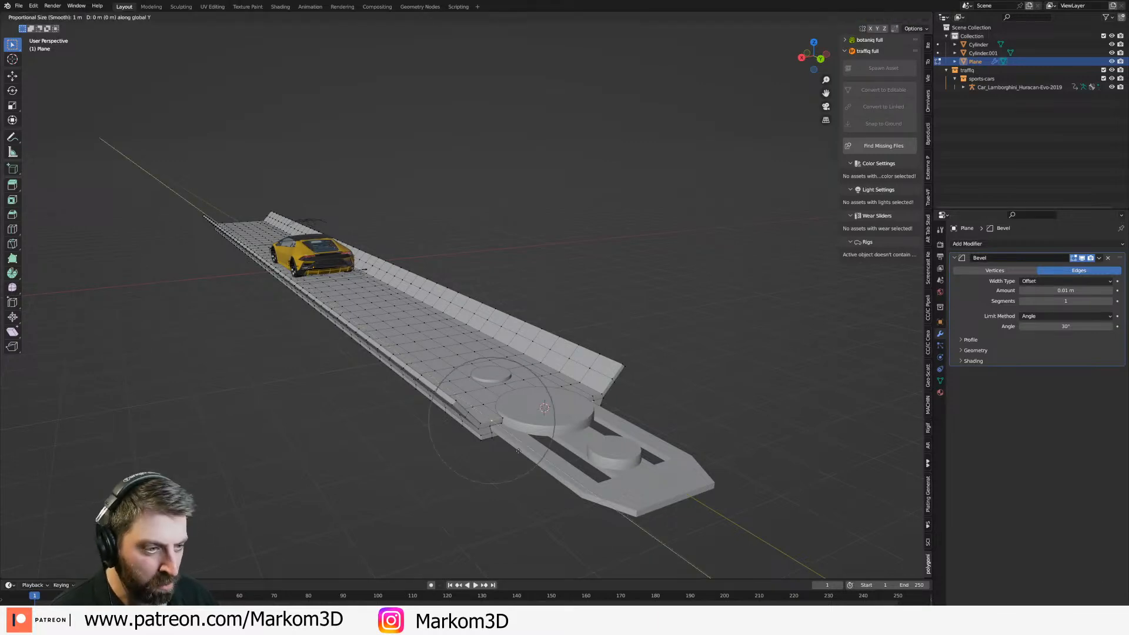
right_click(497, 443)
click(626, 369)
key(g)
key(y)
click(652, 429)
Move the track's side corners at the opposite end along Y with proportional editing and leave Edit Mode.
middle_drag(651, 429, 463, 424)
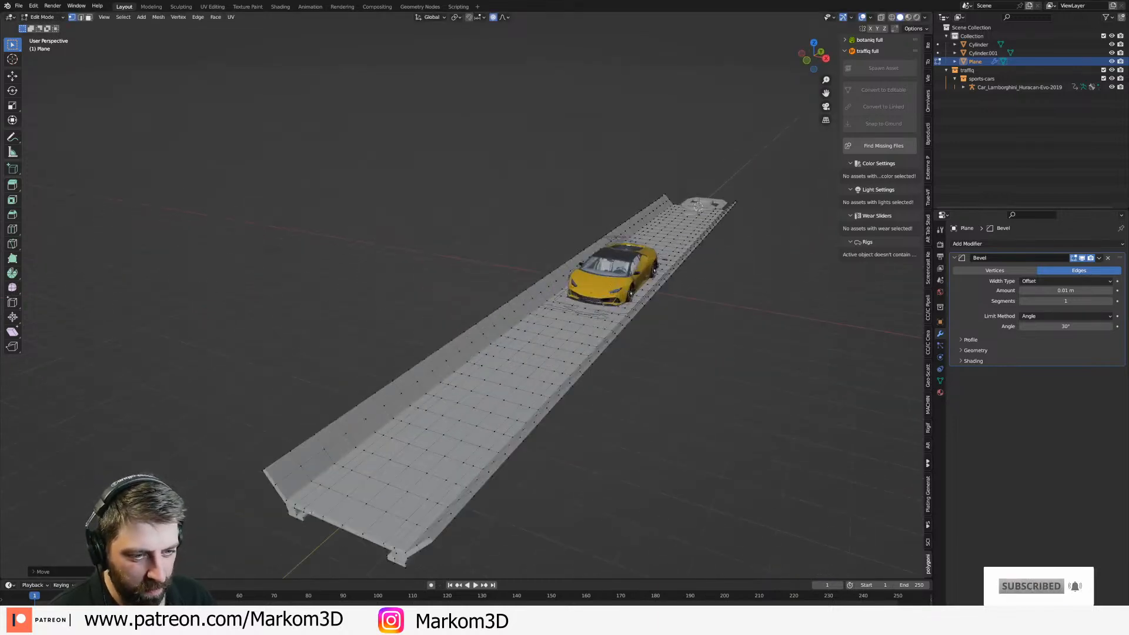
click(286, 514)
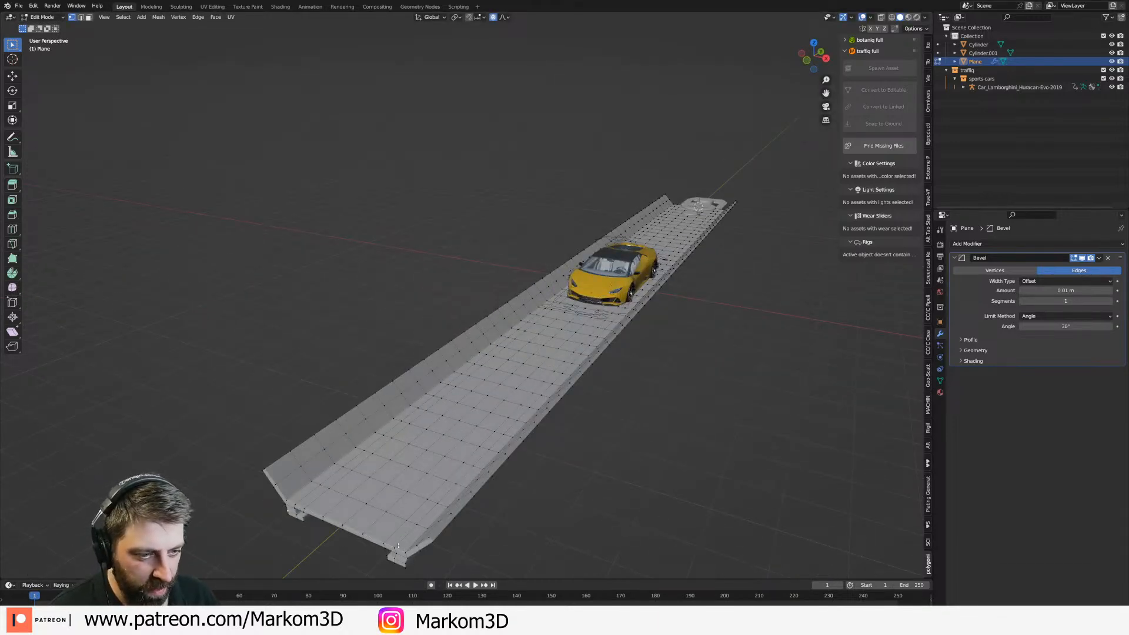
key(g)
key(y)
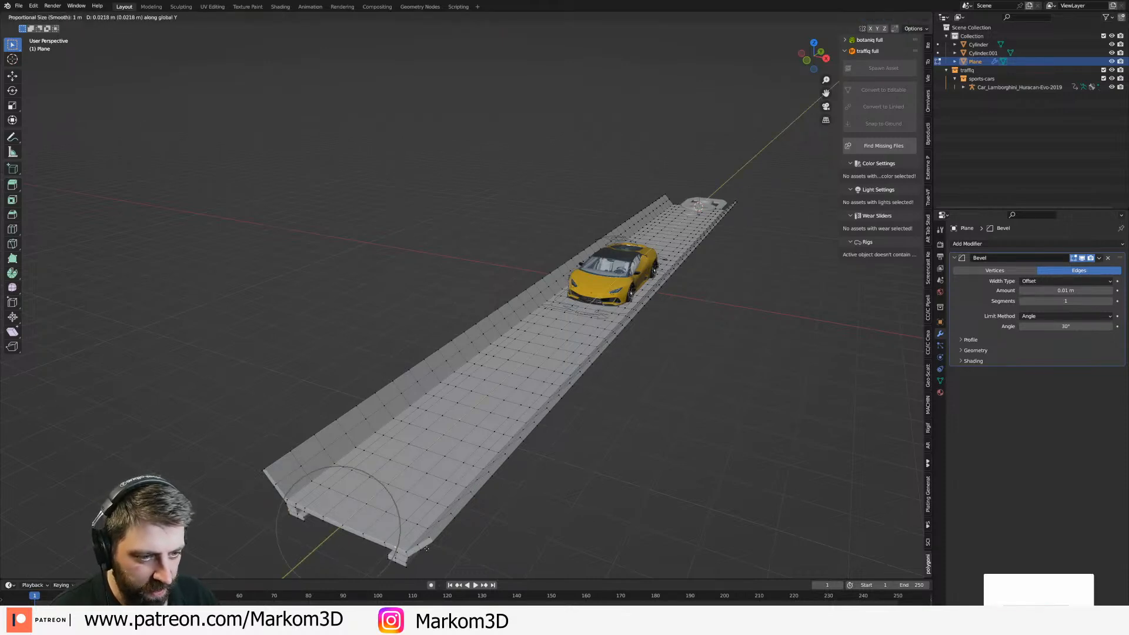
click(522, 527)
scroll(522, 527, down, 5)
key(Tab)
Apply the track's Bevel modifier and join the slotted connector with the track into one object.
middle_drag(522, 527, 471, 495)
scroll(508, 482, up, 3)
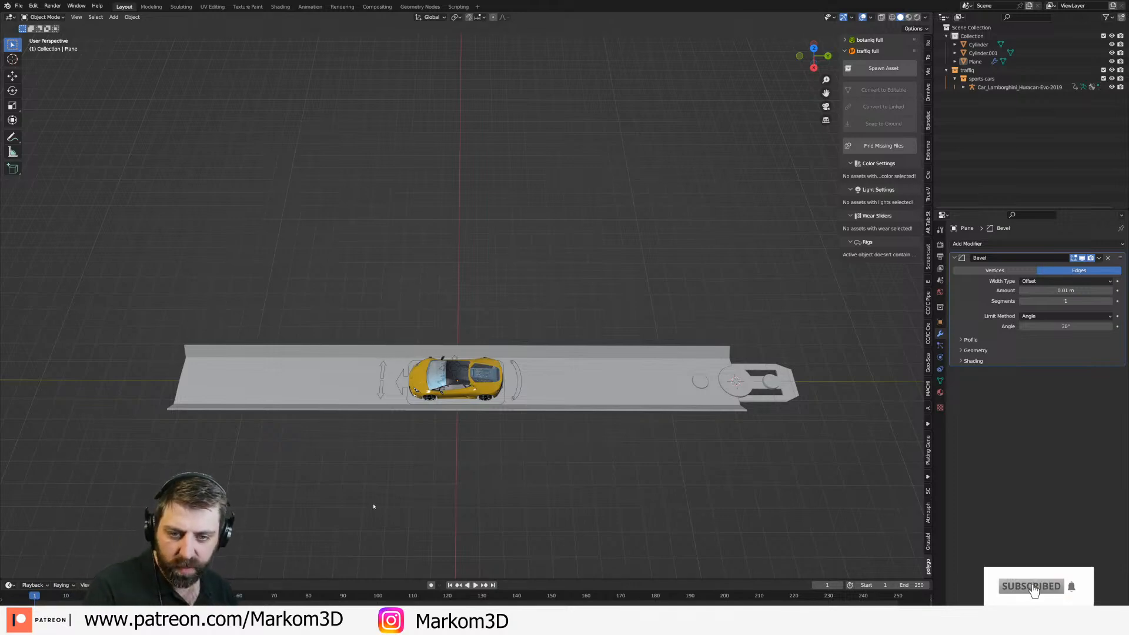
scroll(364, 503, down, 1)
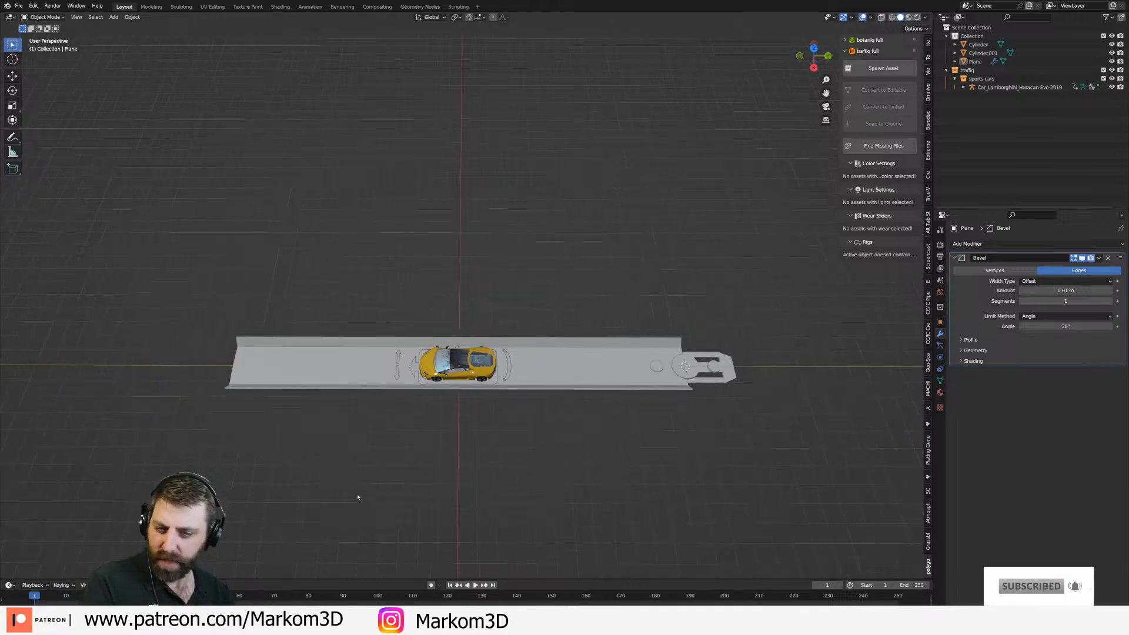
middle_drag(317, 481, 323, 475)
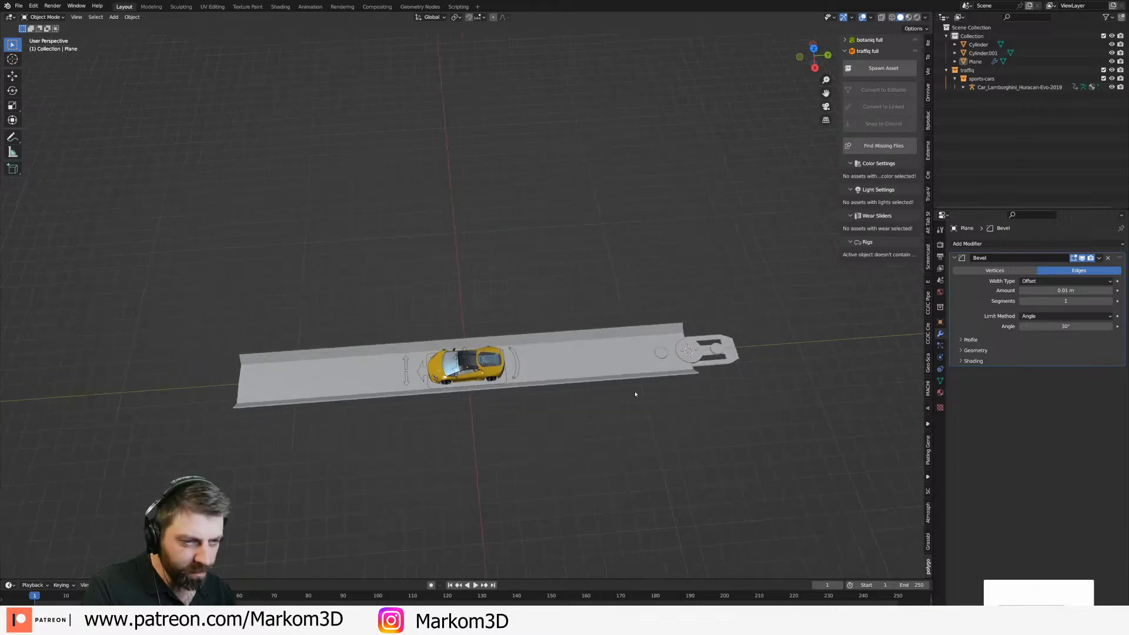
click(663, 369)
shift+click(695, 352)
shift+click(671, 366)
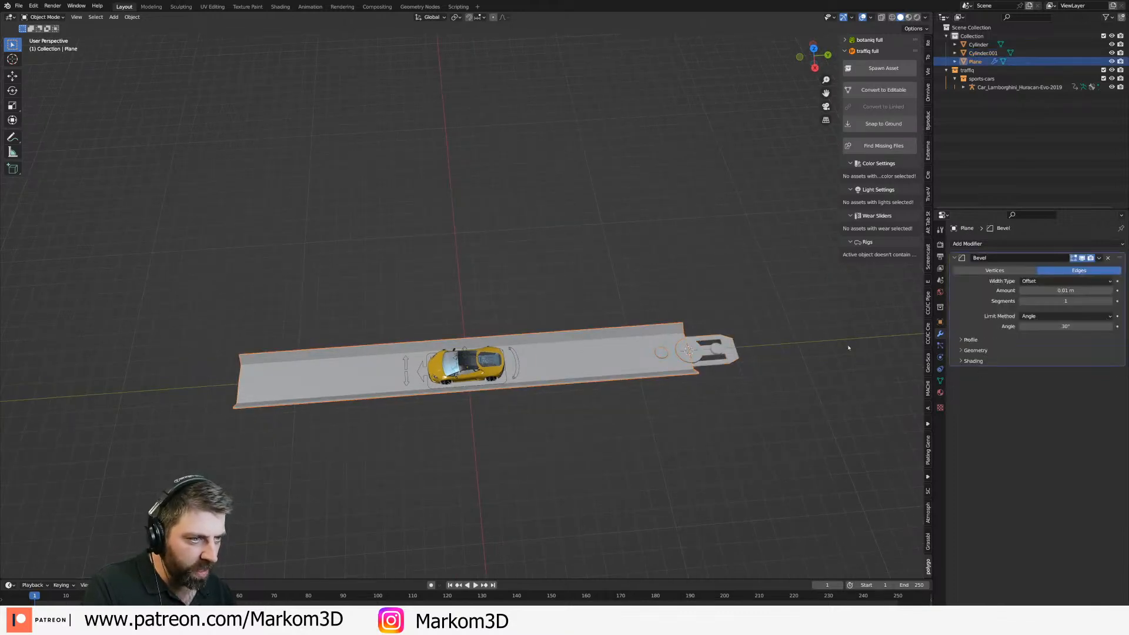
key(ctrl+a)
shift+click(661, 352)
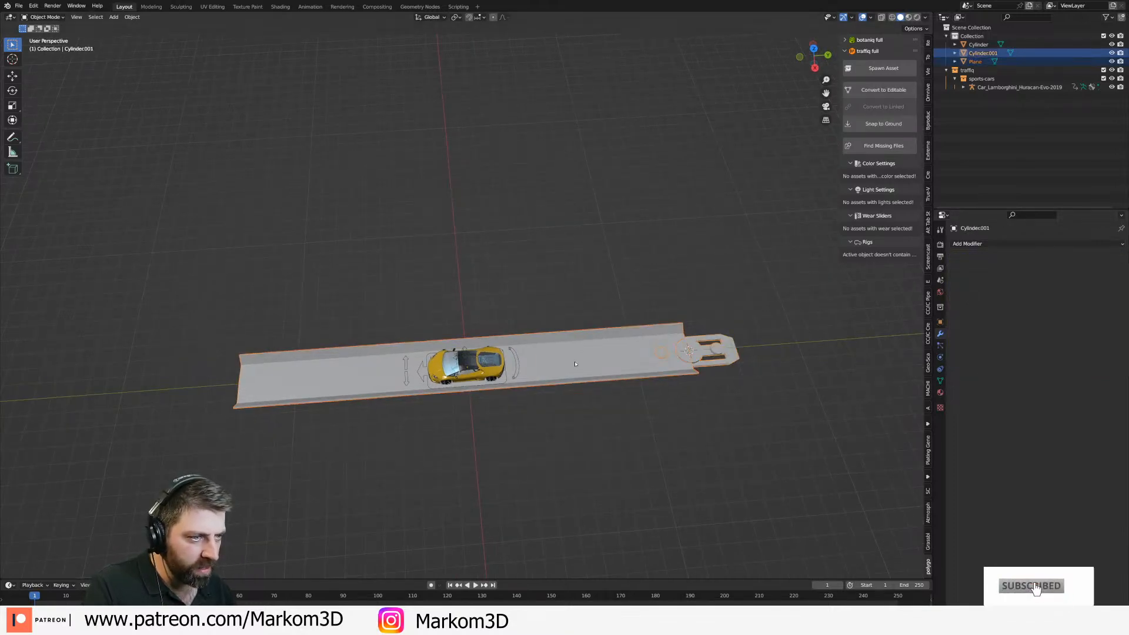
shift+click(575, 365)
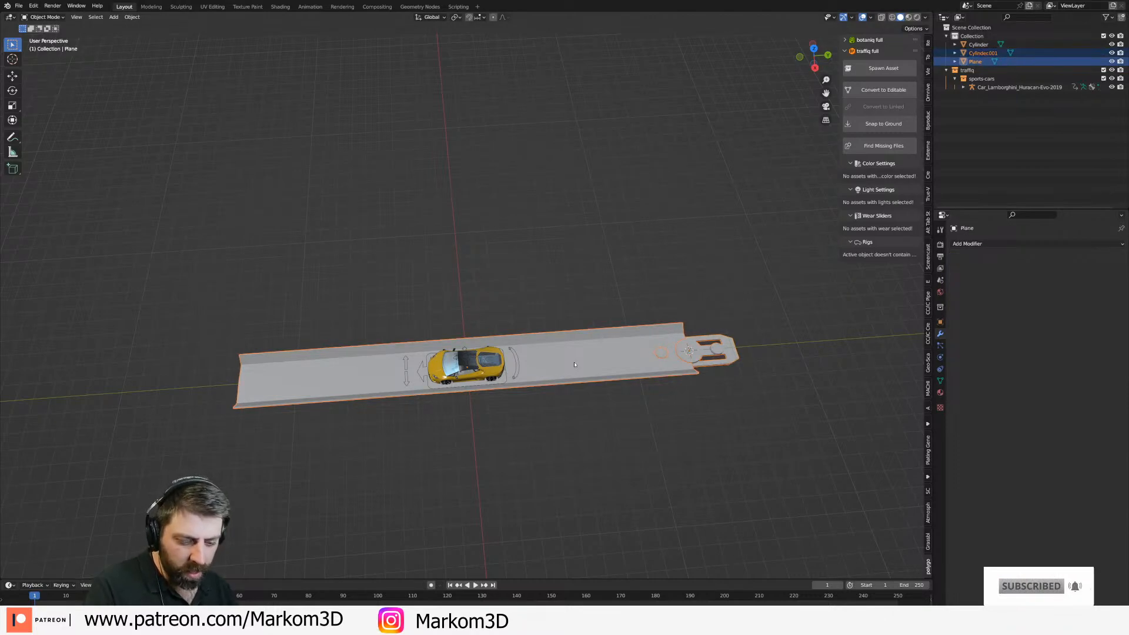
key(ctrl+j)
Shade the joined track piece with Shade Auto Smooth.
scroll(577, 362, down, 2)
right_click(629, 345)
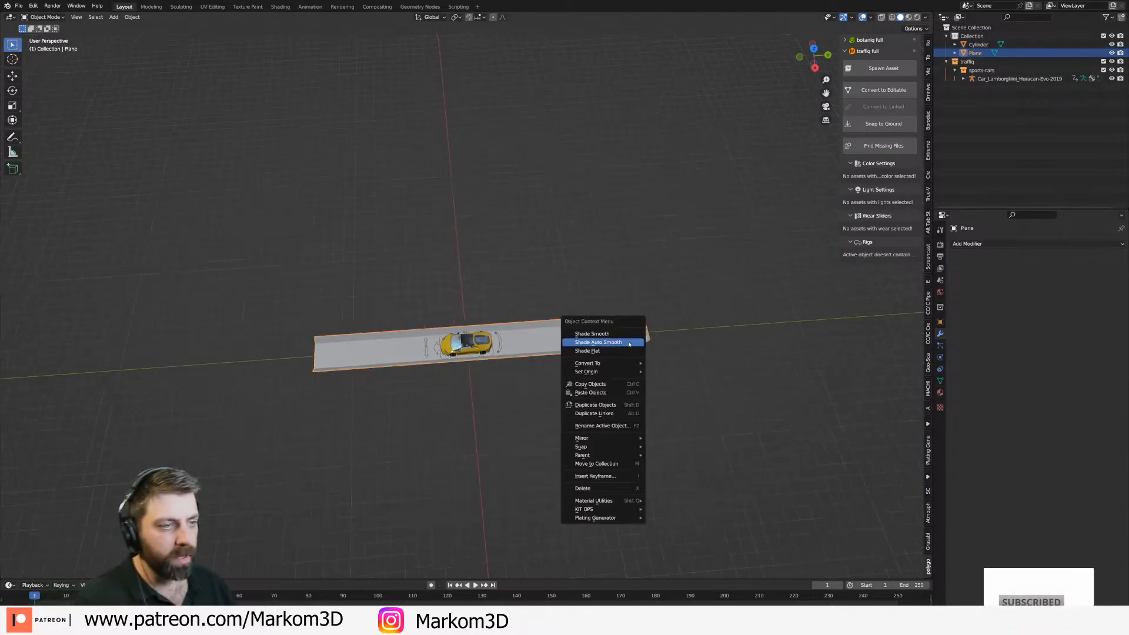
click(598, 342)
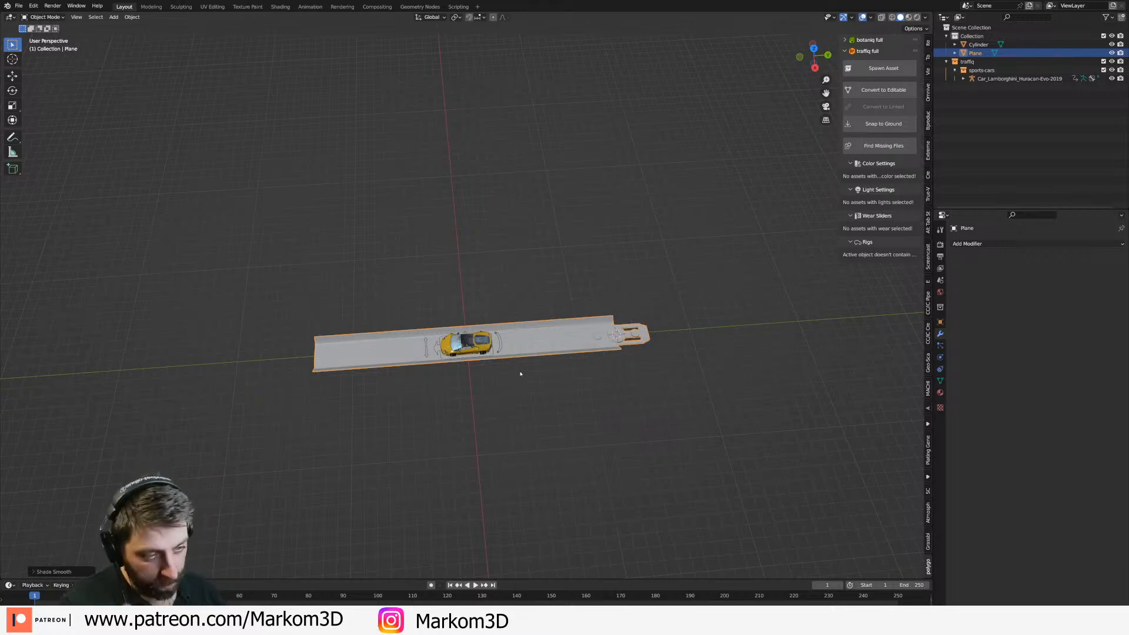
Add a NURBS curve, reset its location to the world origin and open it in Edit Mode in a wireframe top view.
key(shift+a)
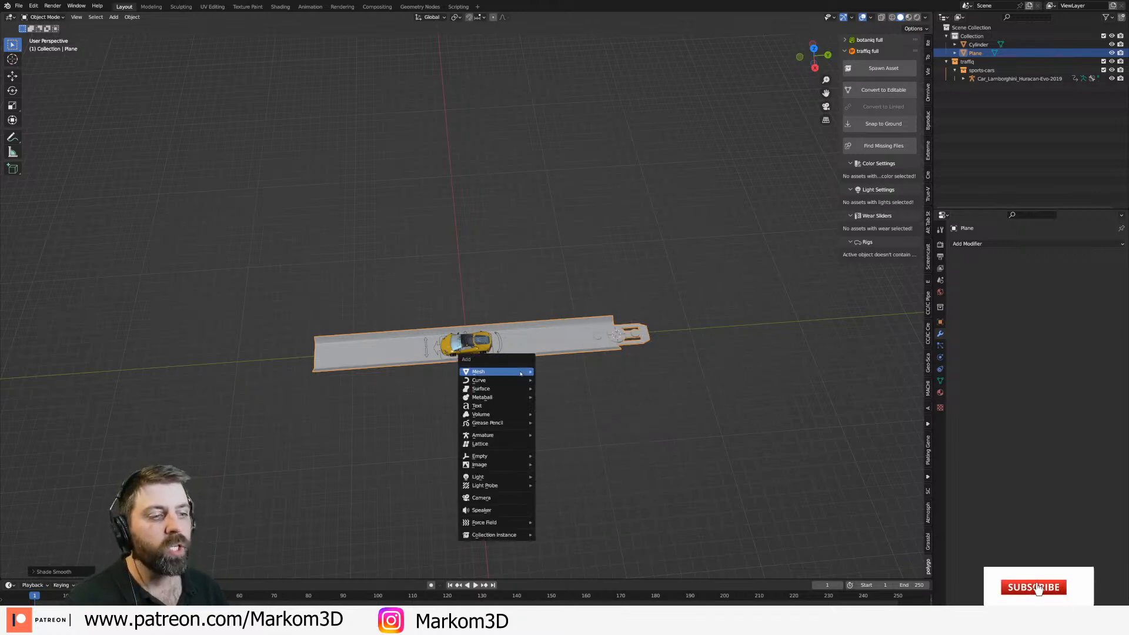
mouse_move(521, 372)
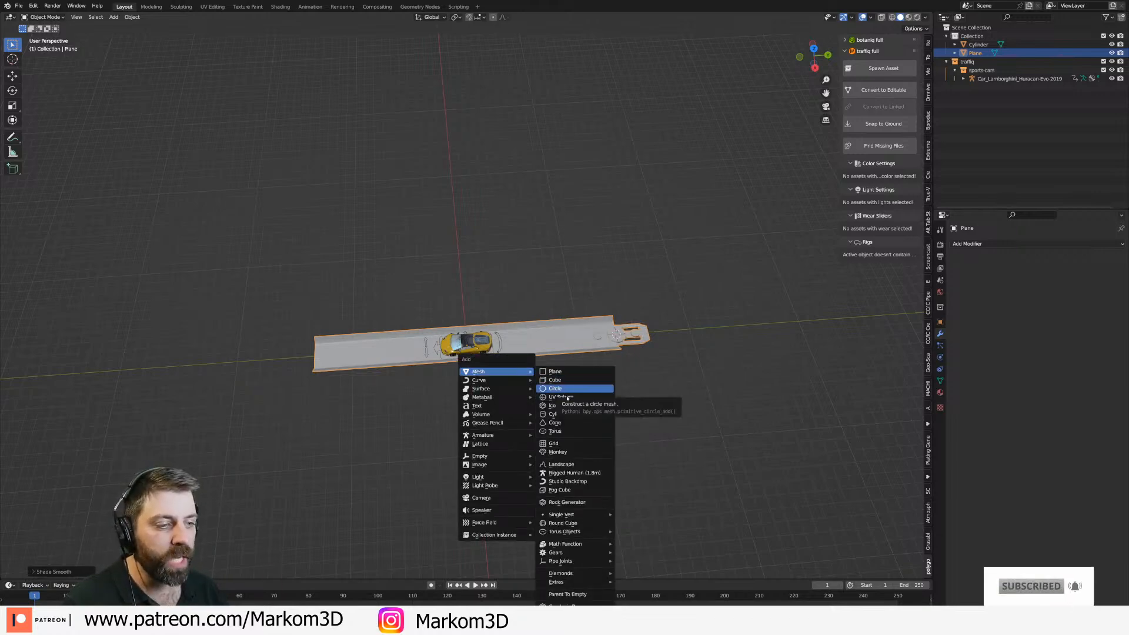
mouse_move(491, 382)
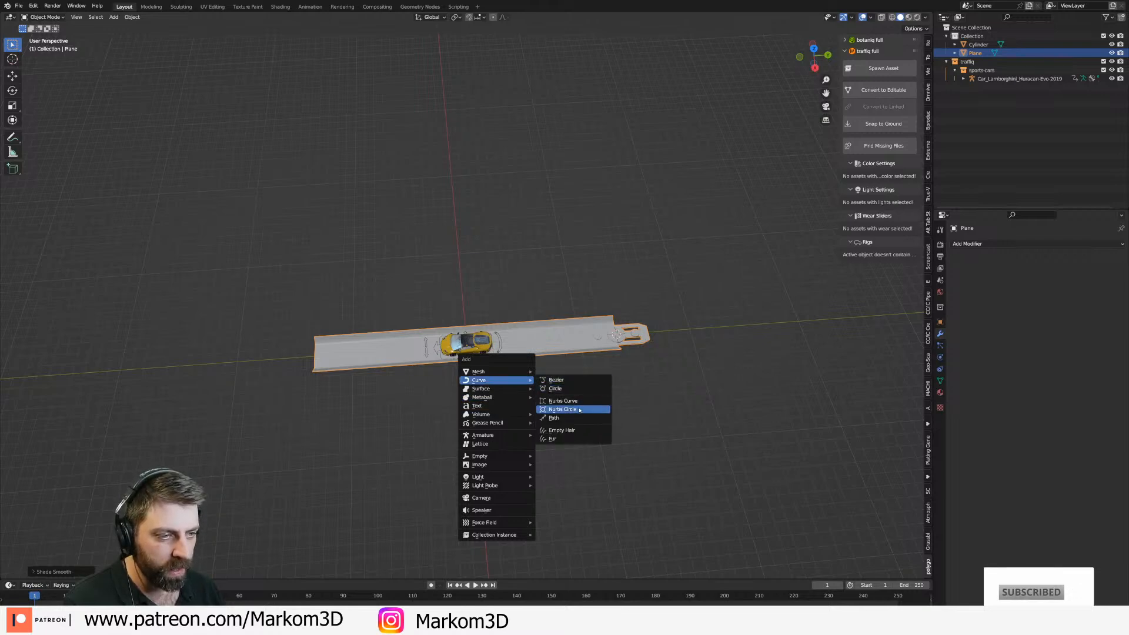
click(563, 401)
scroll(528, 388, down, 2)
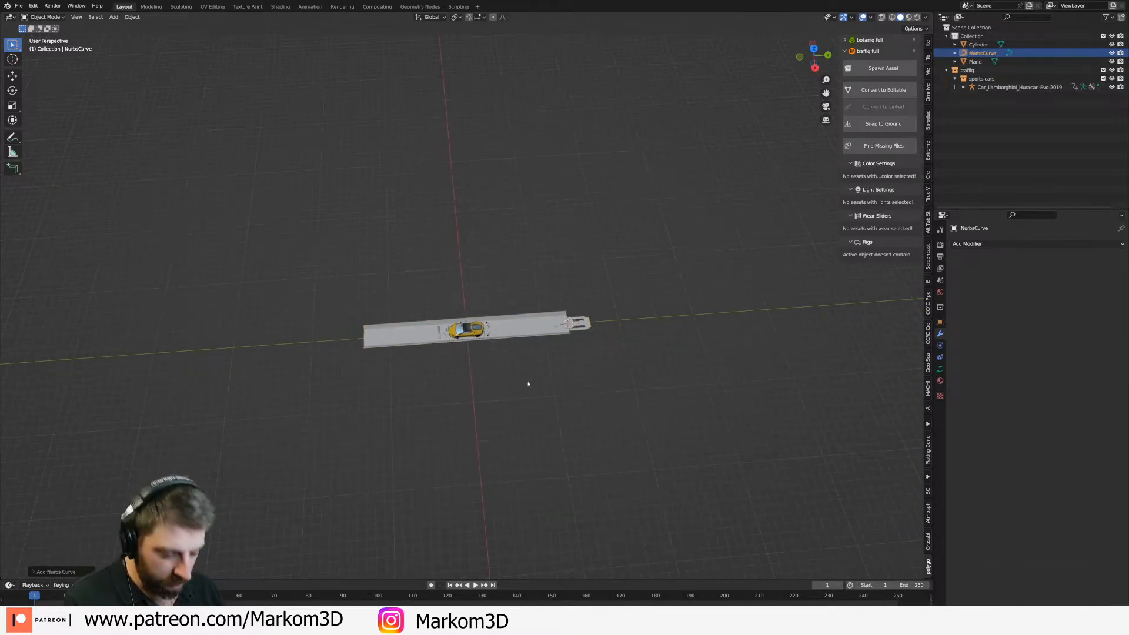
key(KP_7)
key(Tab)
key(z)
click(462, 381)
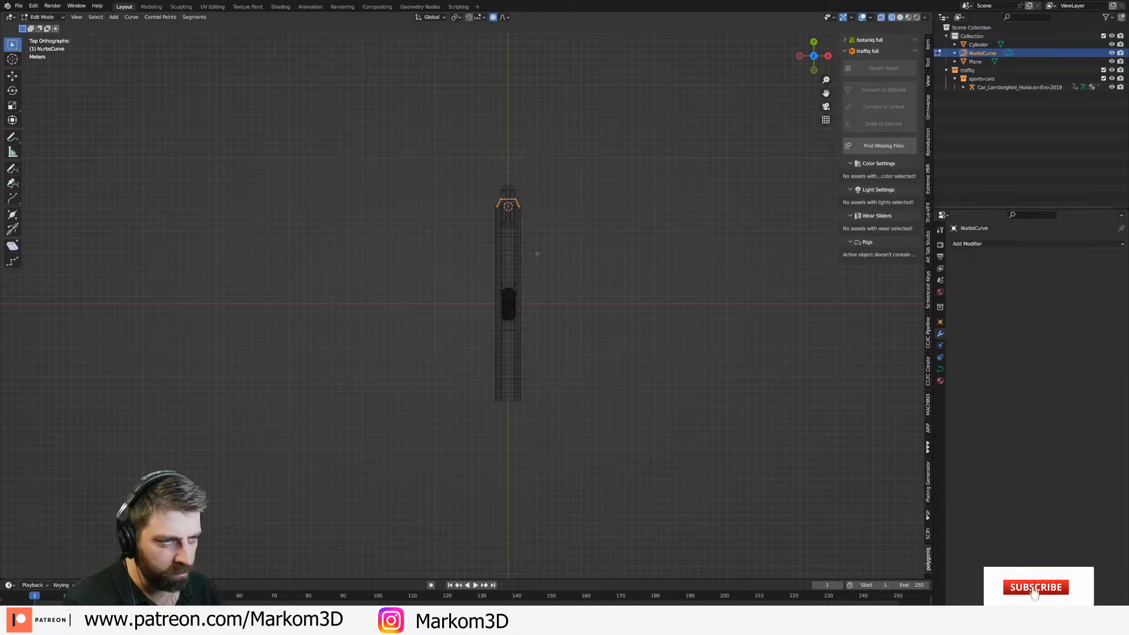
key(Tab)
key(Tab)
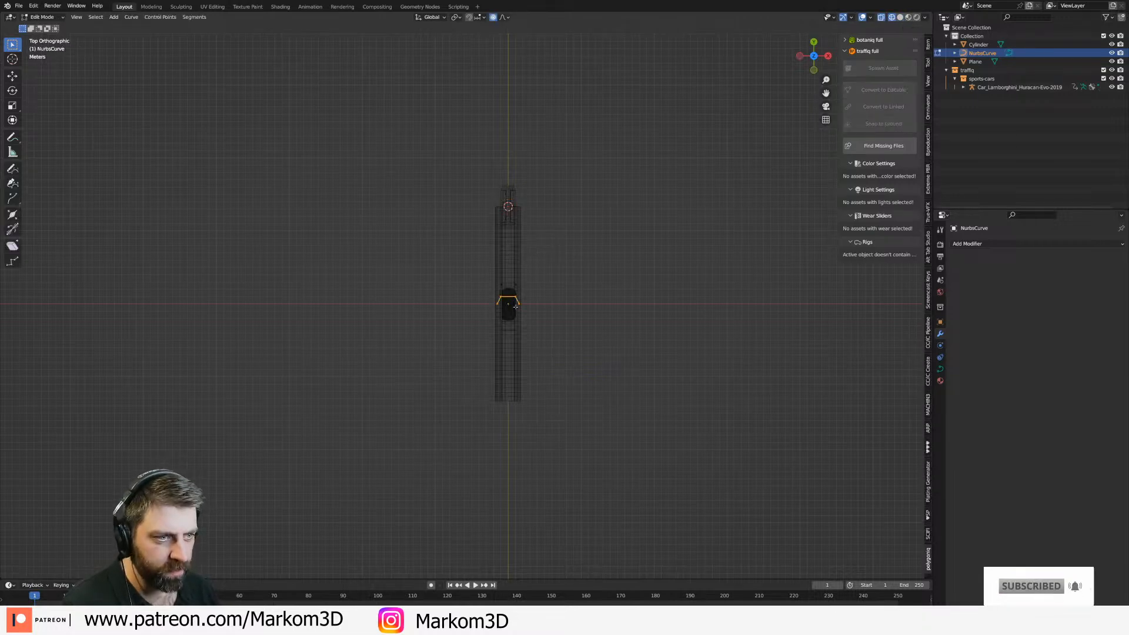
Reposition the NURBS curve's original control points to form a short bend around the track's connector end.
key(g)
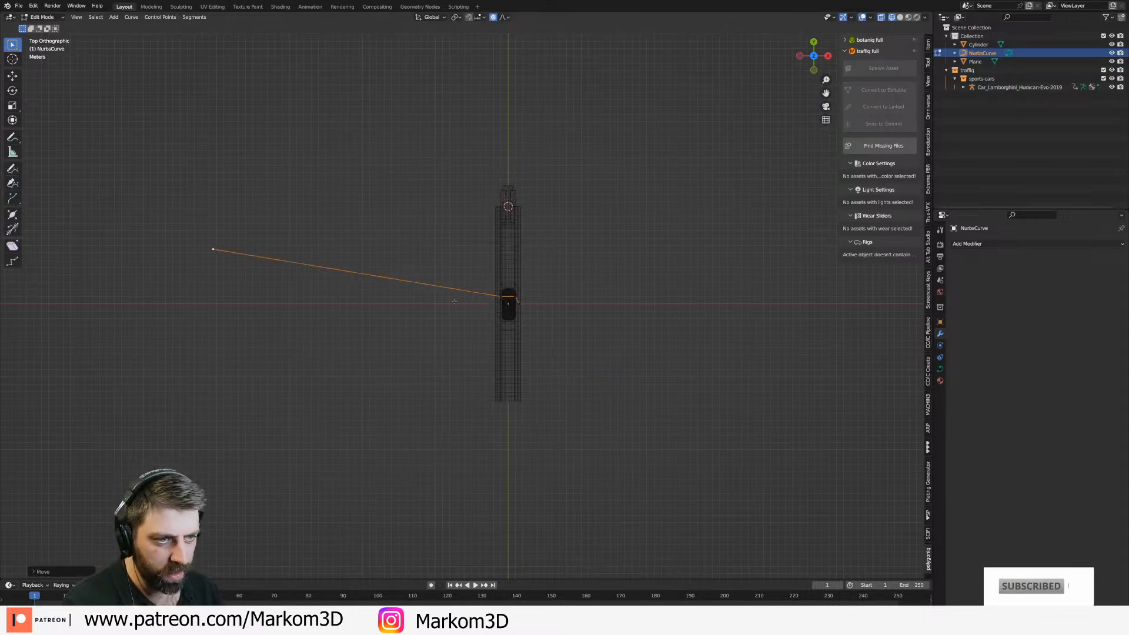
click(782, 359)
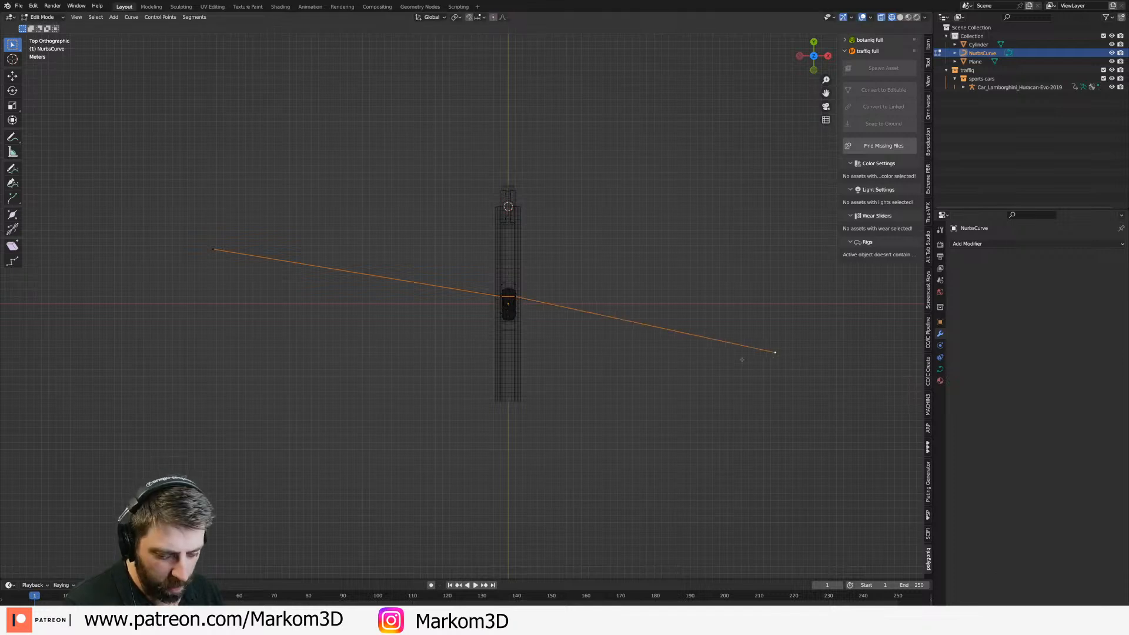
click(503, 321)
key(g)
click(289, 230)
click(513, 290)
key(g)
click(458, 181)
key(g)
click(796, 347)
click(775, 352)
key(g)
click(597, 282)
Extrude seven more control points from the curve's end into a long sweeping road path and leave Edit Mode.
key(e)
click(635, 444)
scroll(626, 295, down, 3)
key(e)
click(733, 402)
key(e)
click(867, 577)
scroll(765, 510, down, 5)
key(e)
click(731, 564)
key(e)
click(505, 553)
key(e)
click(172, 493)
key(e)
click(147, 369)
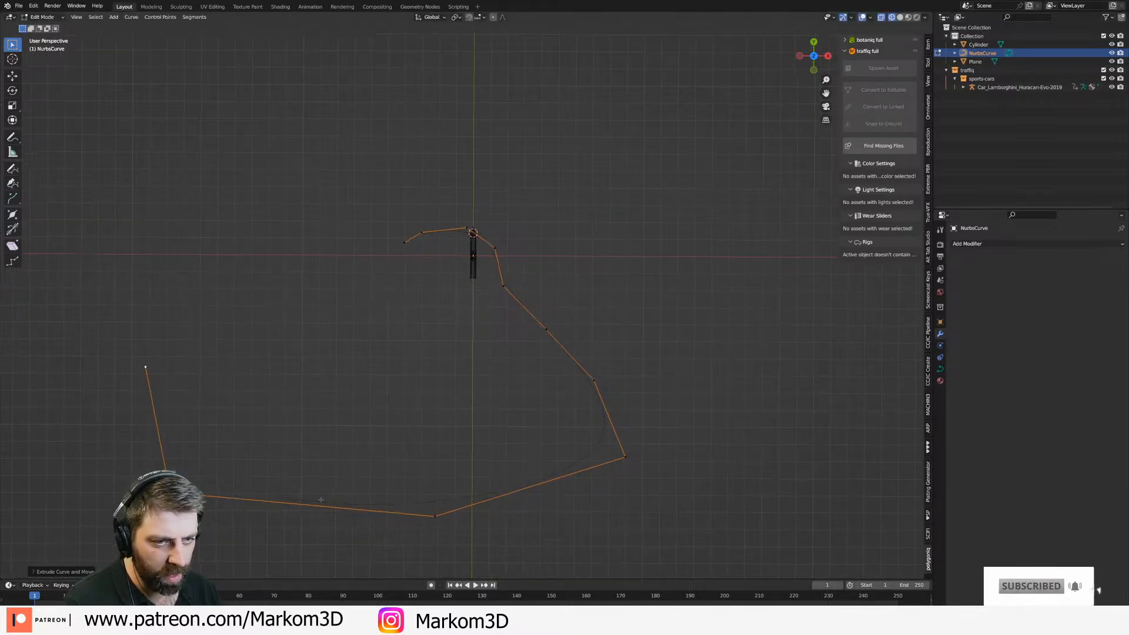
middle_drag(321, 499, 262, 399)
middle_drag(357, 380, 500, 441)
key(Tab)
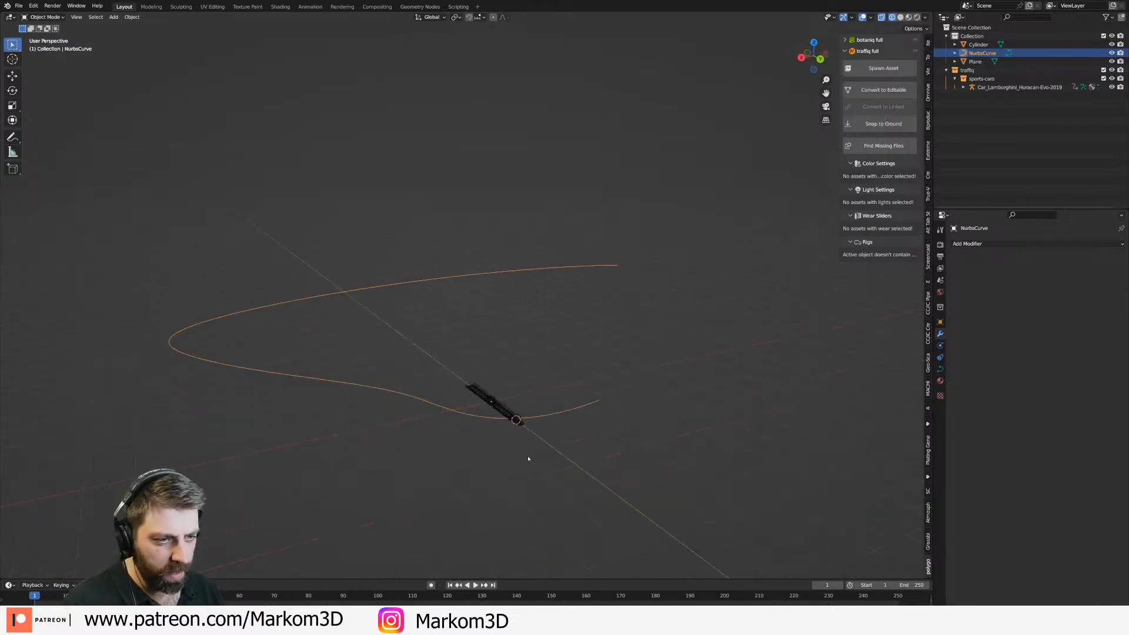
Add an Array modifier to the track piece with Fit Type set to Fit Curve and NurbsCurve as its curve.
click(503, 415)
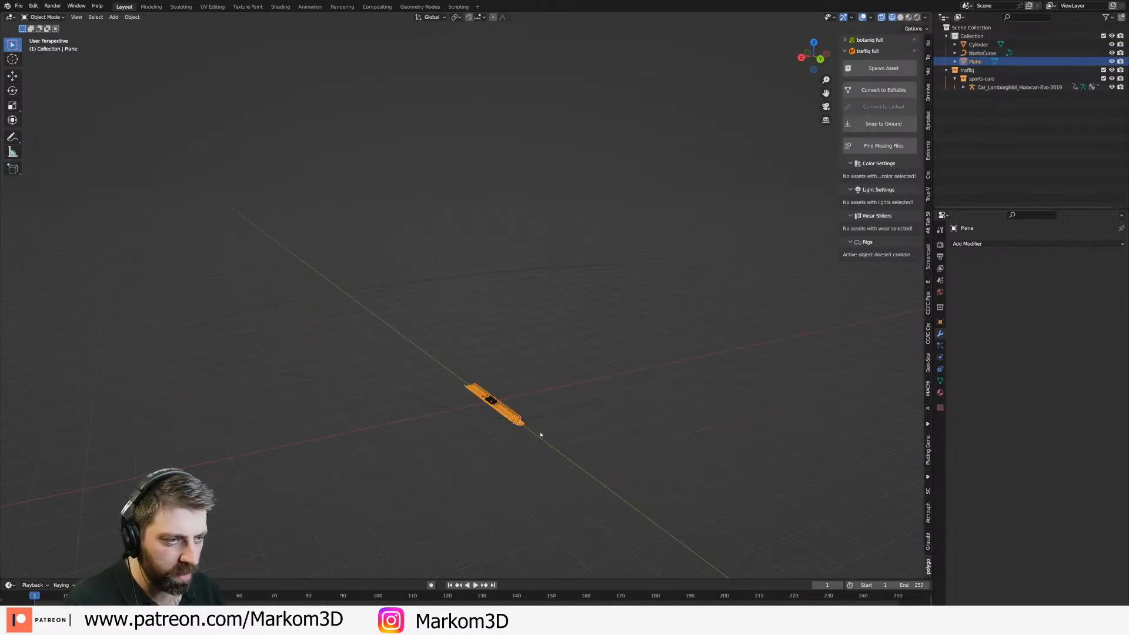
click(983, 244)
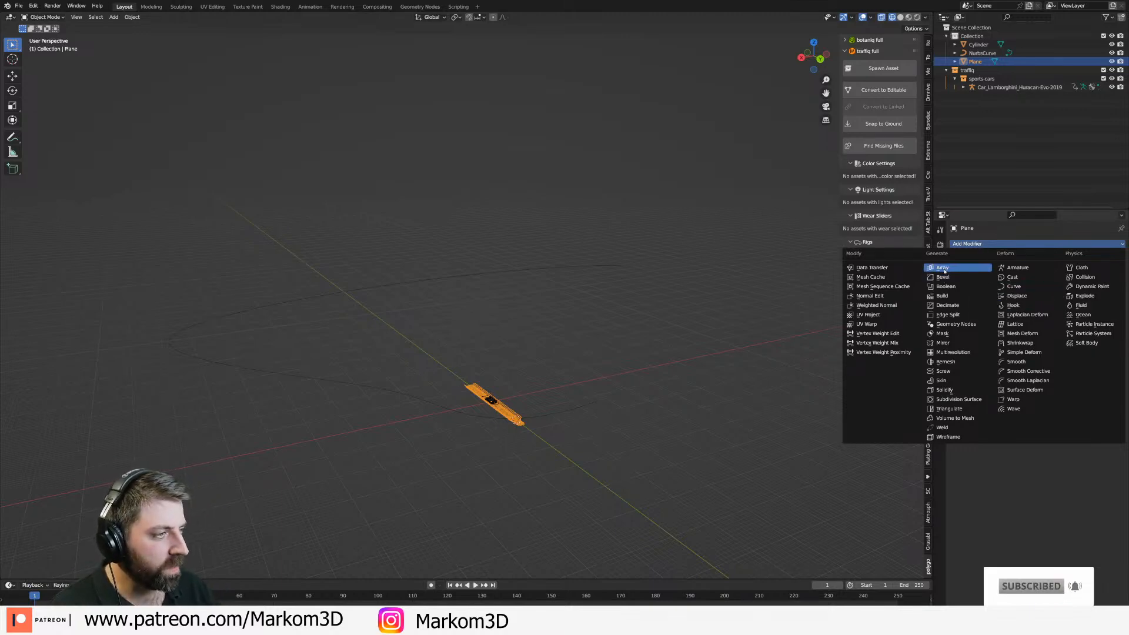
click(942, 267)
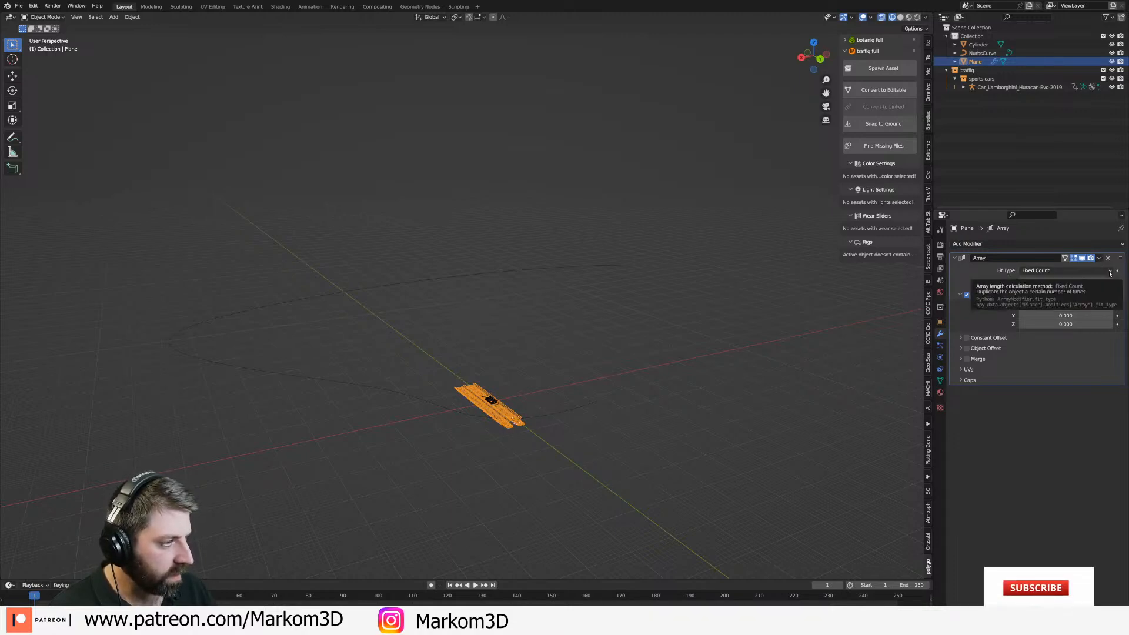
click(1108, 272)
click(1097, 299)
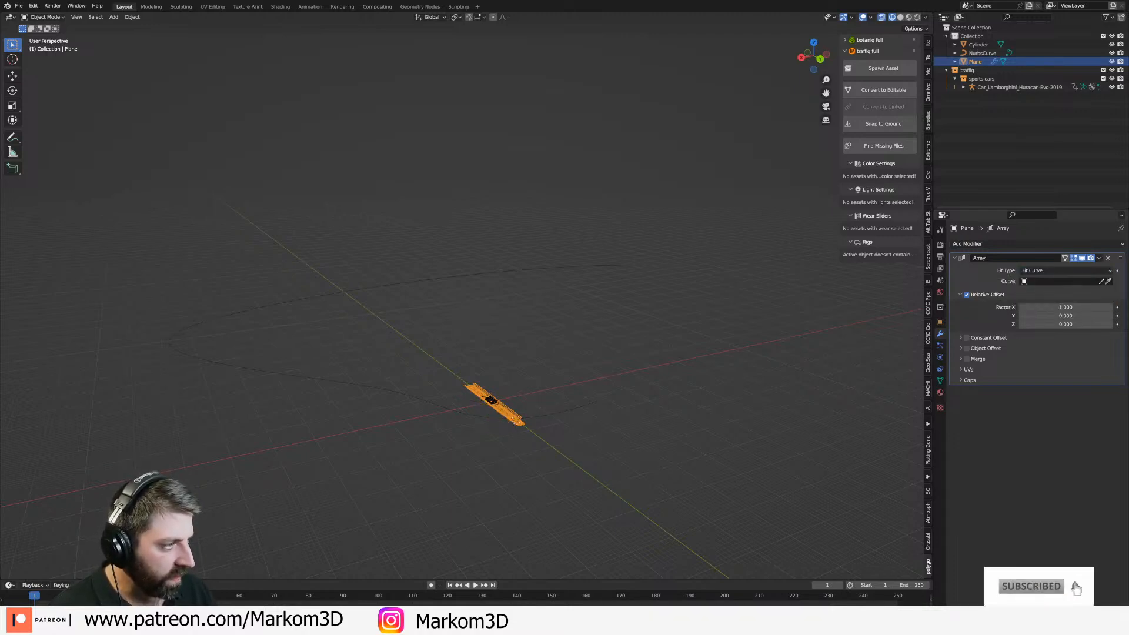
click(431, 405)
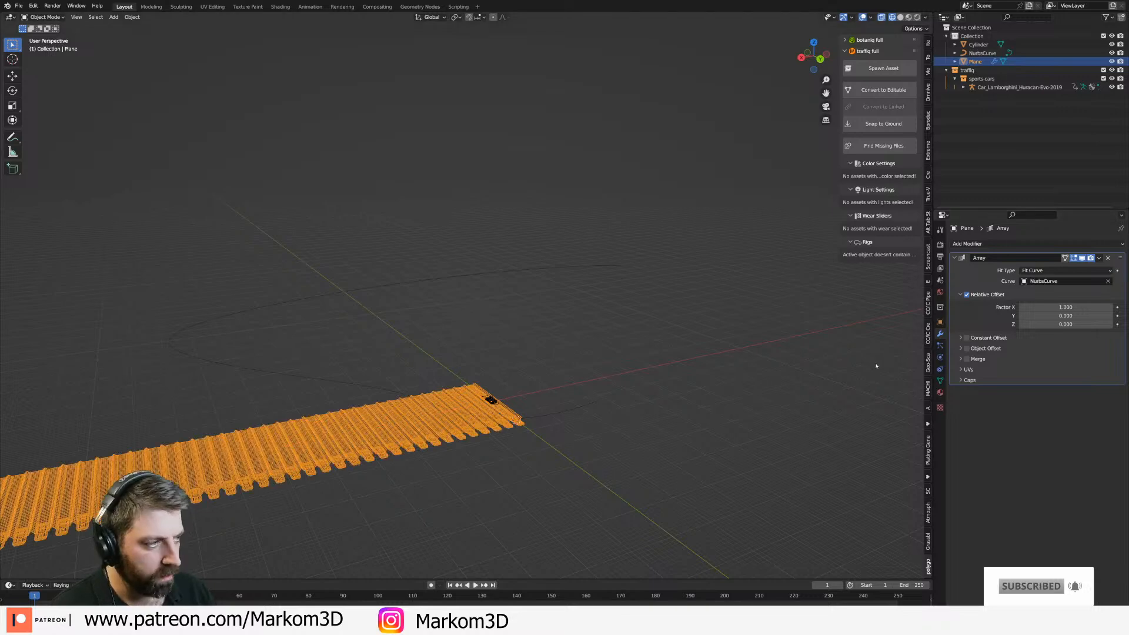
Set the Array's relative offset to X 0 and Y 1 so the track pieces repeat lengthwise.
click(1064, 307)
text(0)
key(Tab)
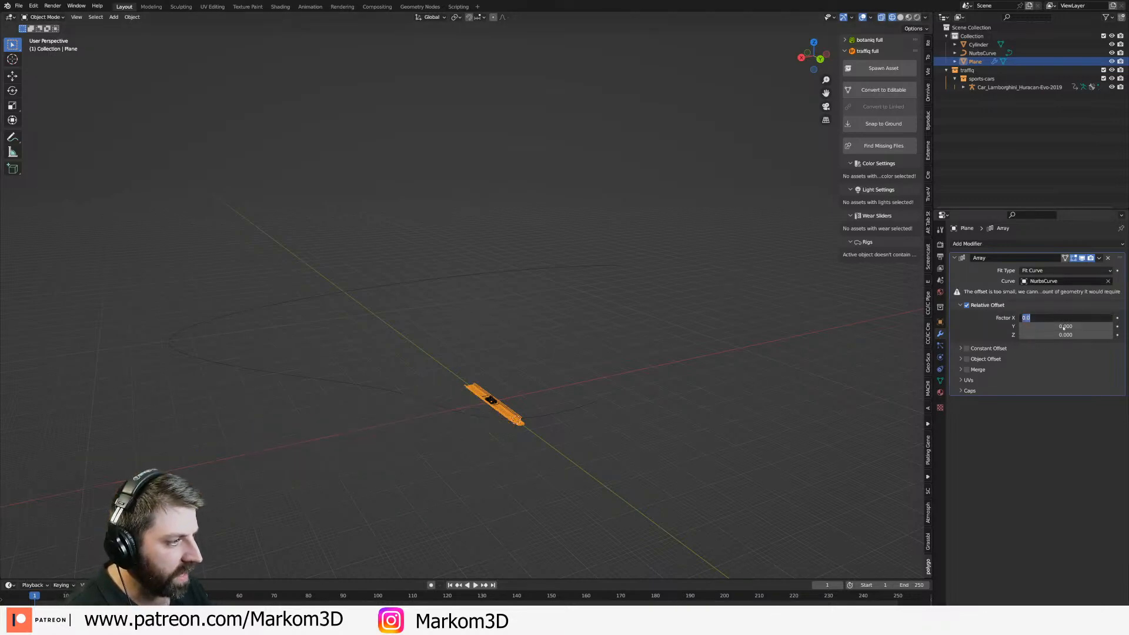
text(1)
key(Return)
middle_drag(676, 406, 632, 450)
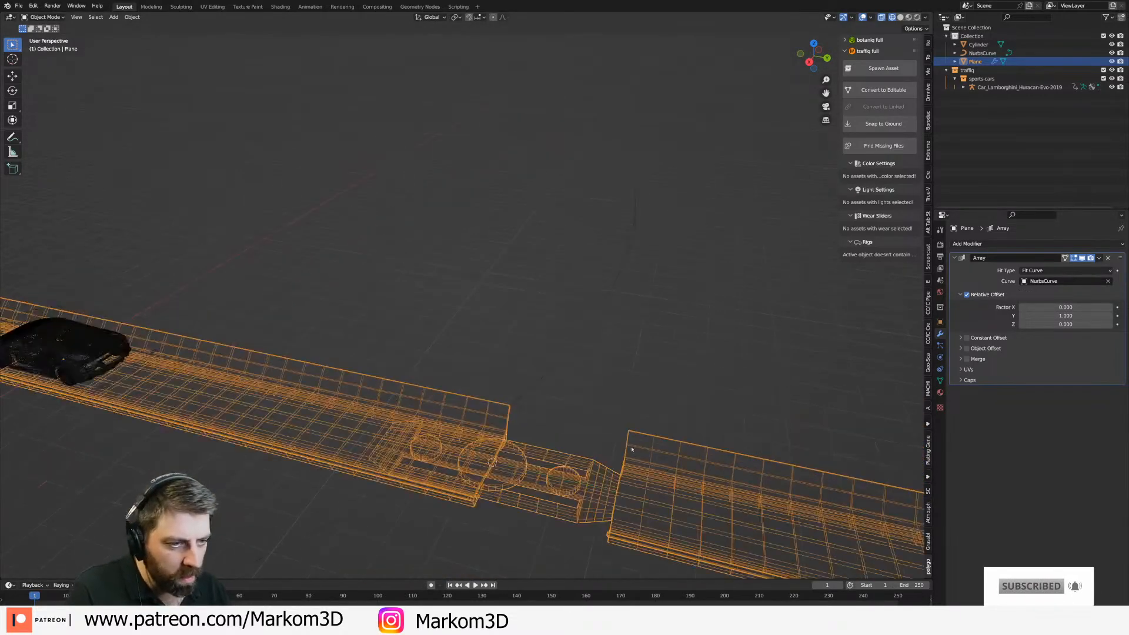
Fine-tune the Array's relative Y offset to 0.905 so the connectors slot into the neighbouring track pieces.
drag(1042, 312, 970, 312)
middle_drag(507, 468, 441, 441)
scroll(485, 480, down, 3)
middle_drag(580, 445, 461, 343)
scroll(718, 377, up, 3)
scroll(718, 376, up, 2)
double_click(1033, 316)
text(0.915)
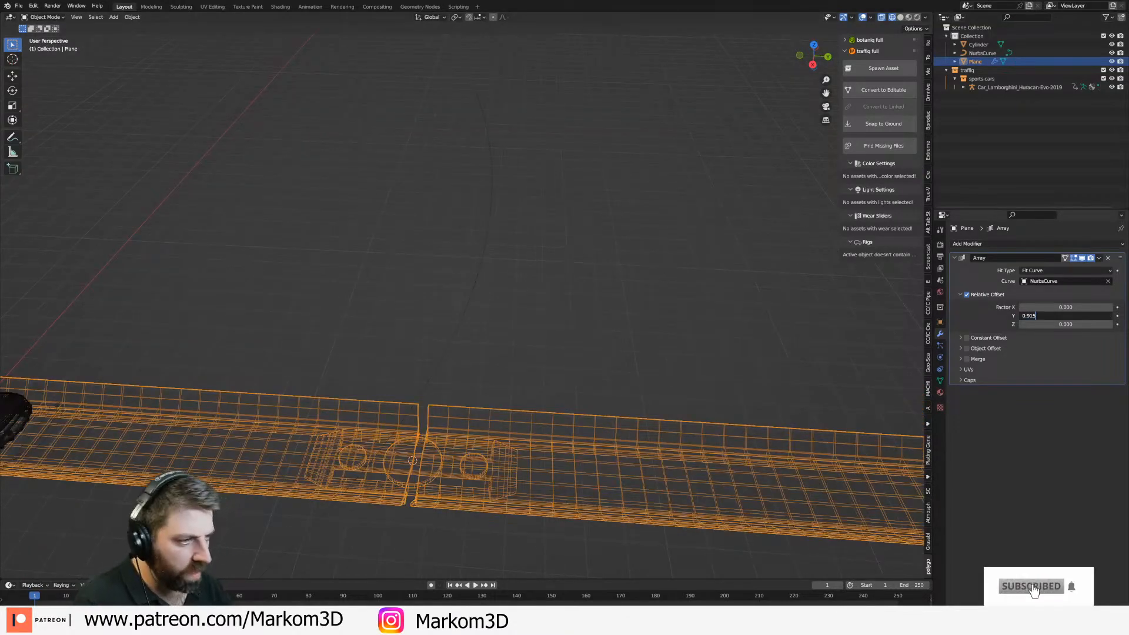
key(Return)
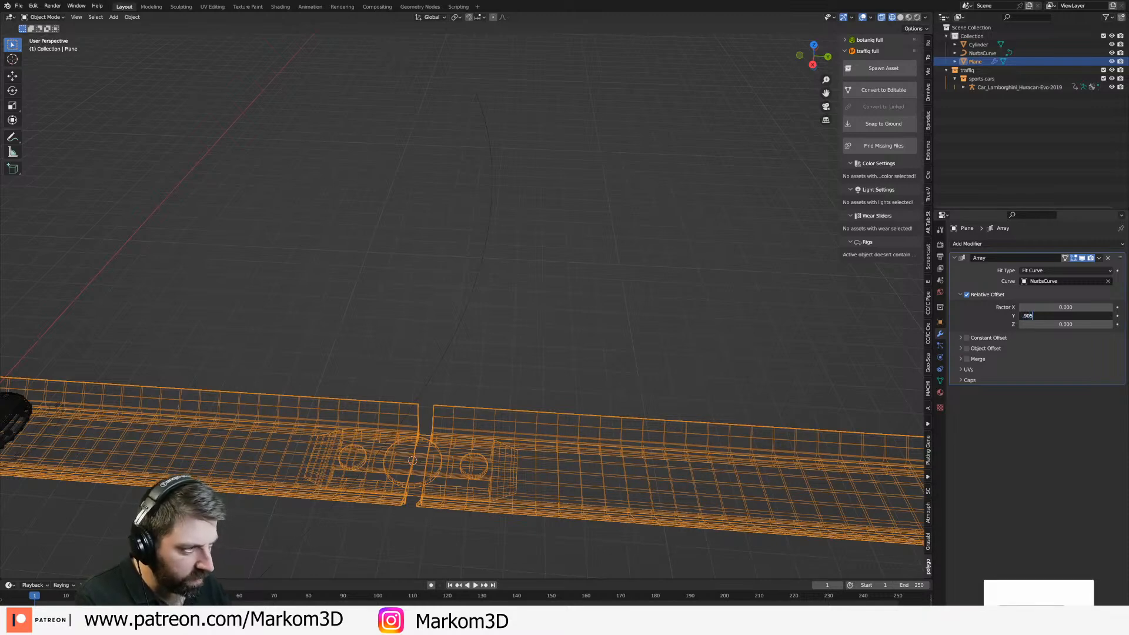
text(5)
key(Return)
Add a Curve modifier to the track with NurbsCurve as the curve object and Y as the deform axis.
click(656, 336)
scroll(588, 317, down, 8)
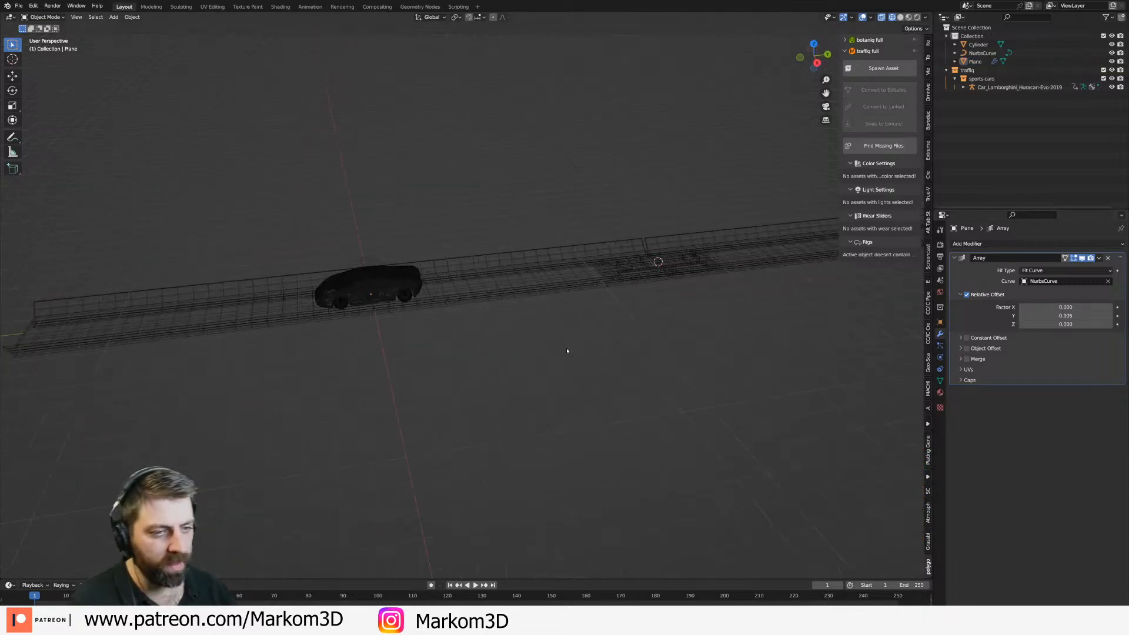
click(993, 247)
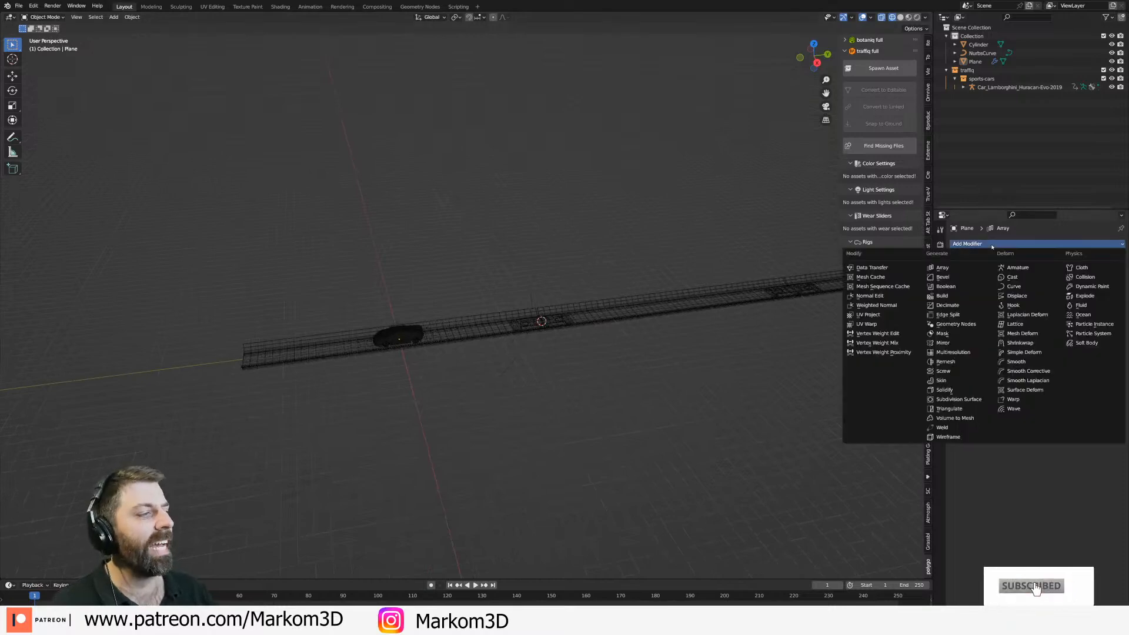
click(1027, 281)
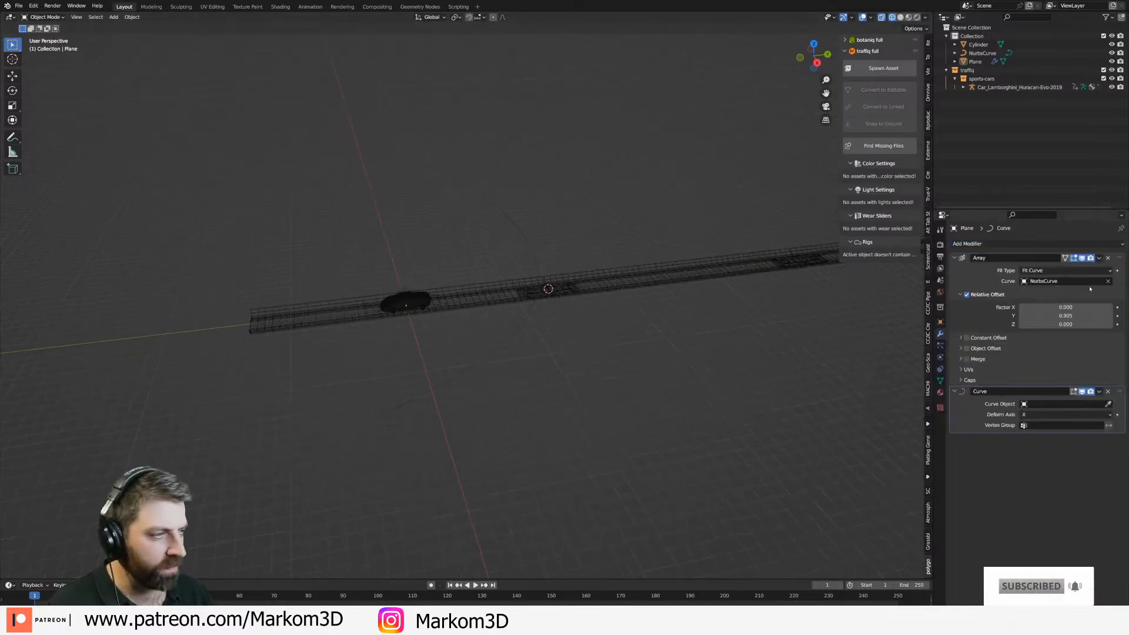
click(476, 357)
middle_drag(479, 364, 547, 308)
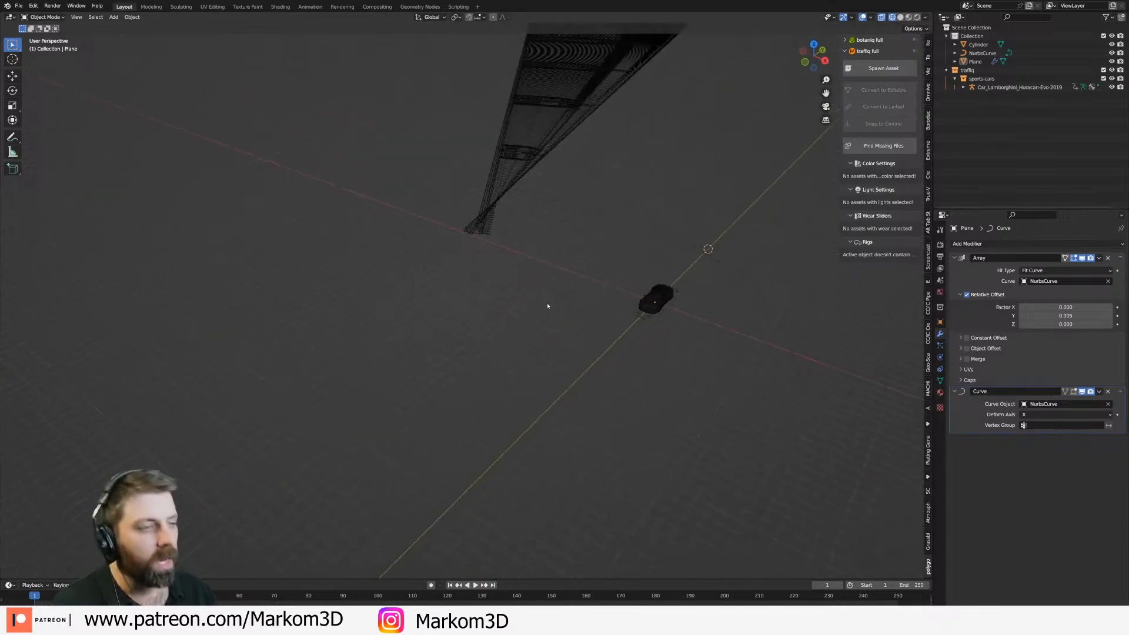
click(1038, 415)
click(1041, 433)
middle_drag(612, 324, 923, 363)
Try the Z, -X, -Y and -Z deform axes in the track's Curve modifier and set it back to Y.
click(1030, 415)
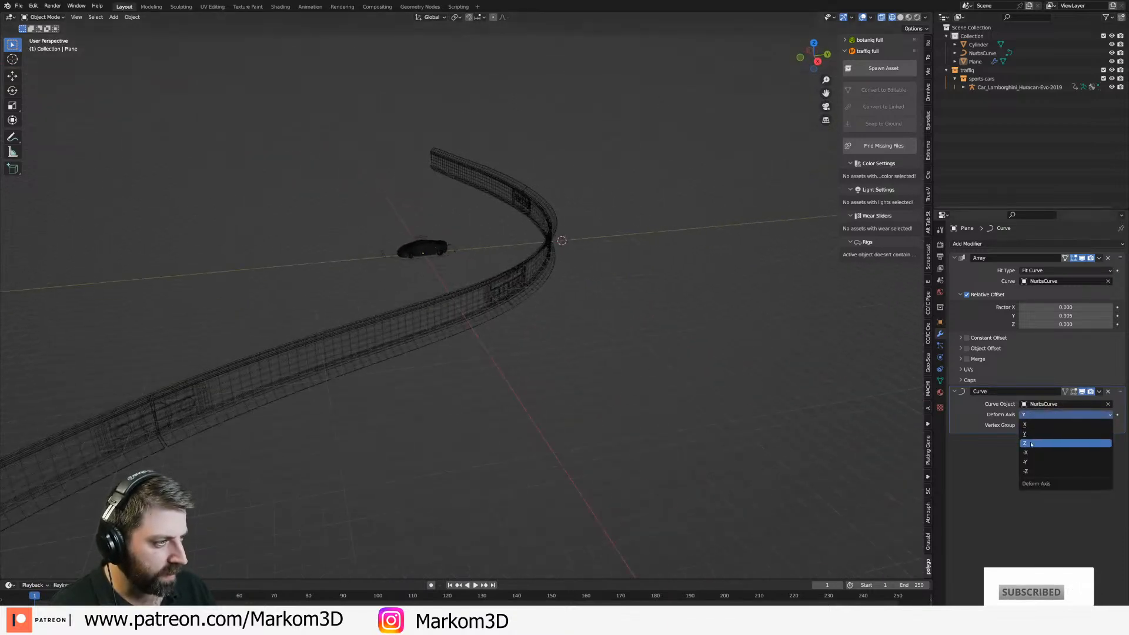
click(1032, 447)
click(1037, 415)
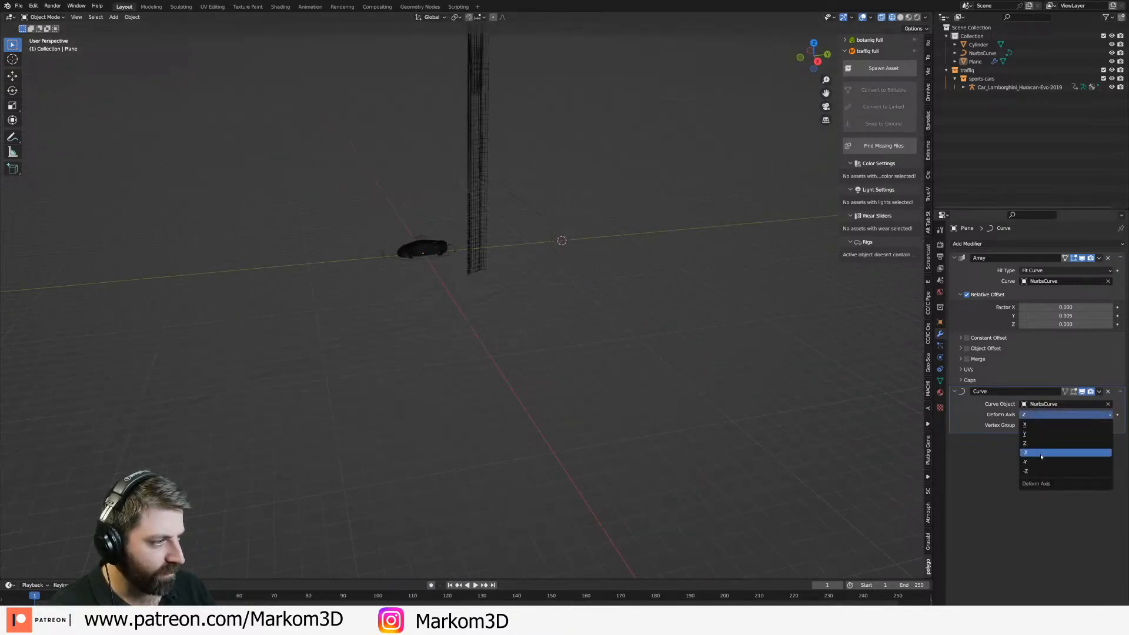
click(1032, 453)
click(1053, 404)
click(1037, 417)
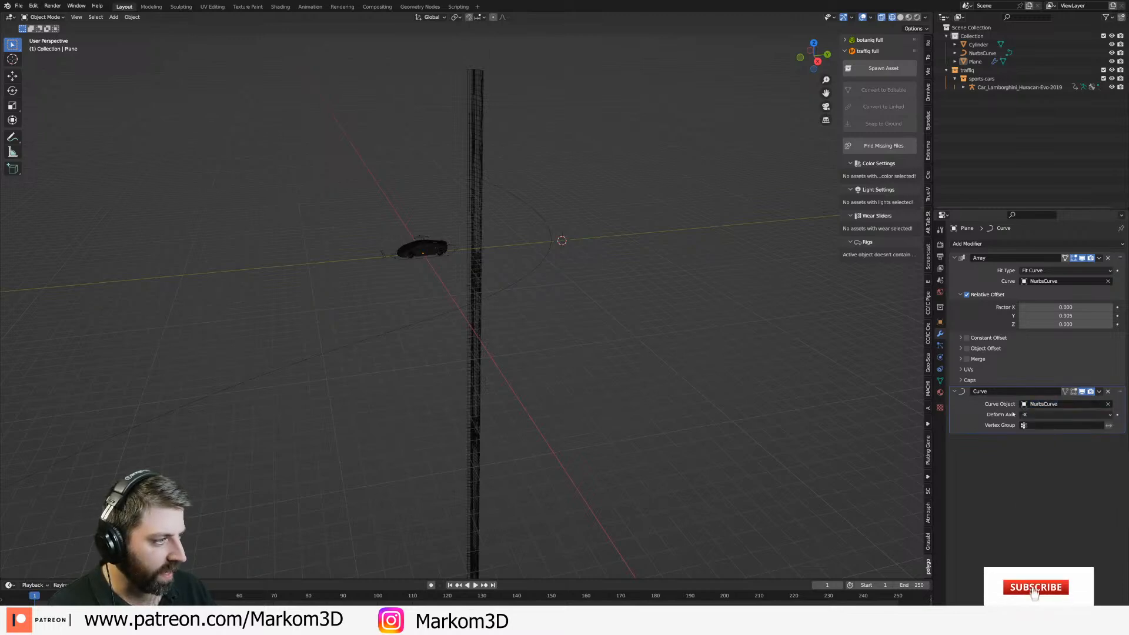
click(1037, 415)
click(1036, 457)
click(1037, 416)
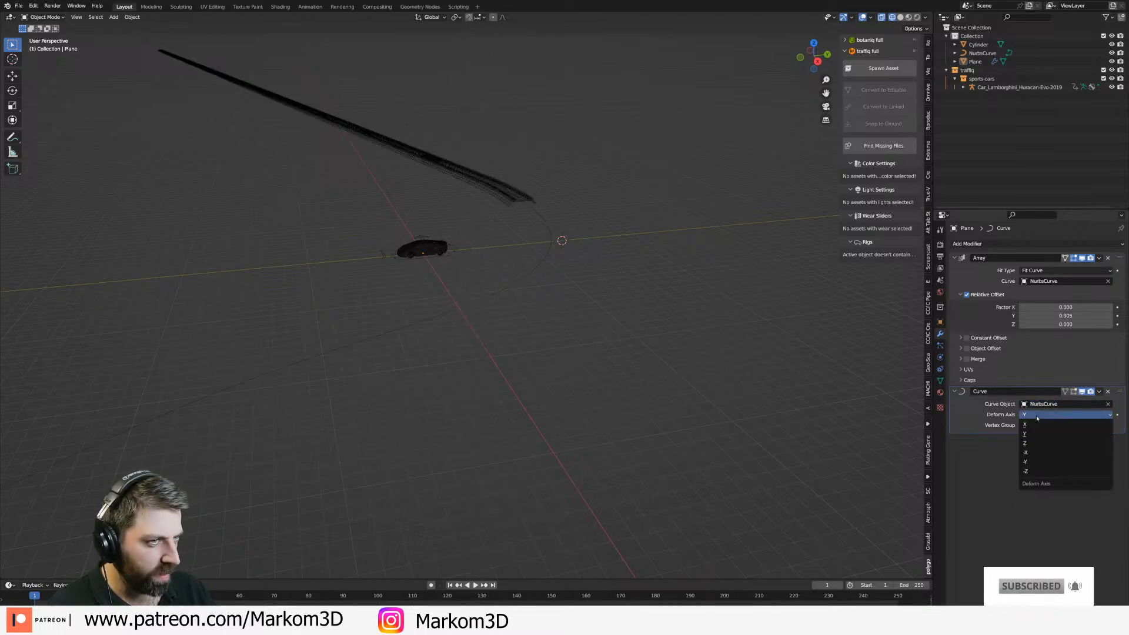
click(1039, 473)
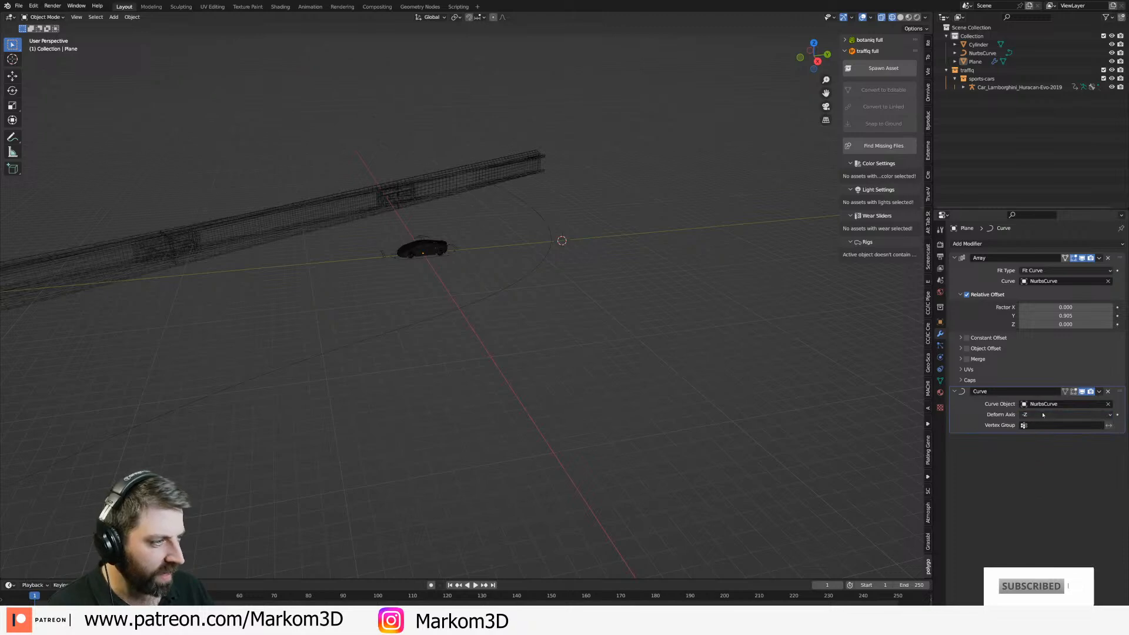
click(1044, 416)
click(1041, 438)
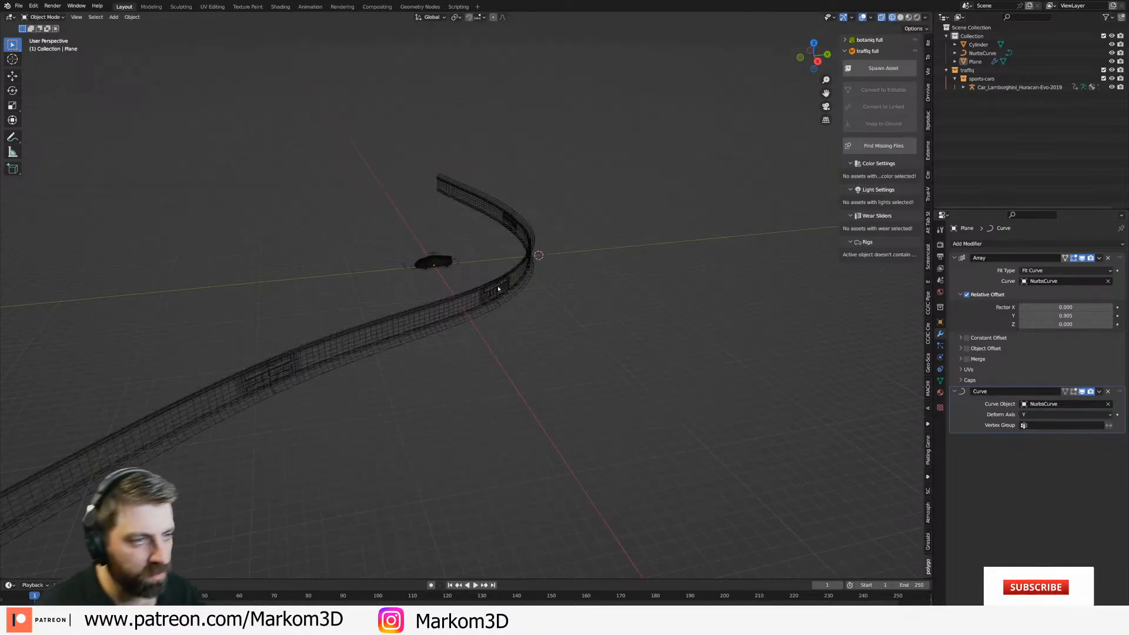
Tilt all control points of the NURBS curve by 90° to lay the track flat, and switch the viewport to solid shading.
click(520, 246)
click(526, 270)
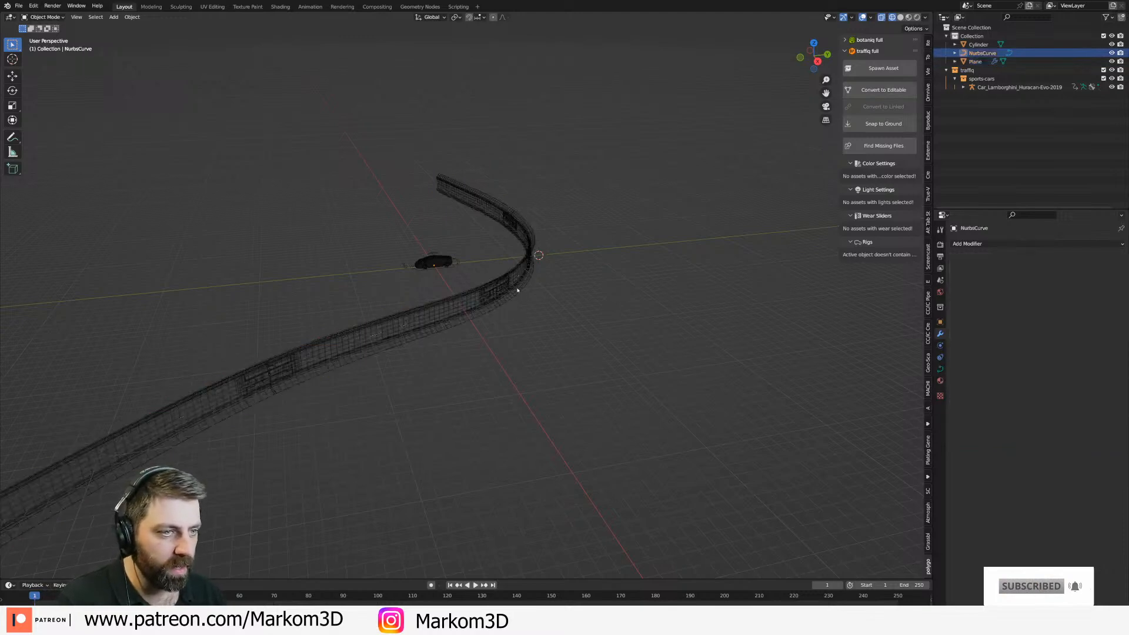
middle_drag(527, 270, 559, 282)
click(558, 282)
key(Tab)
key(a)
text(r)
text(90)
key(Return)
key(Tab)
middle_drag(598, 325, 563, 310)
click(594, 311)
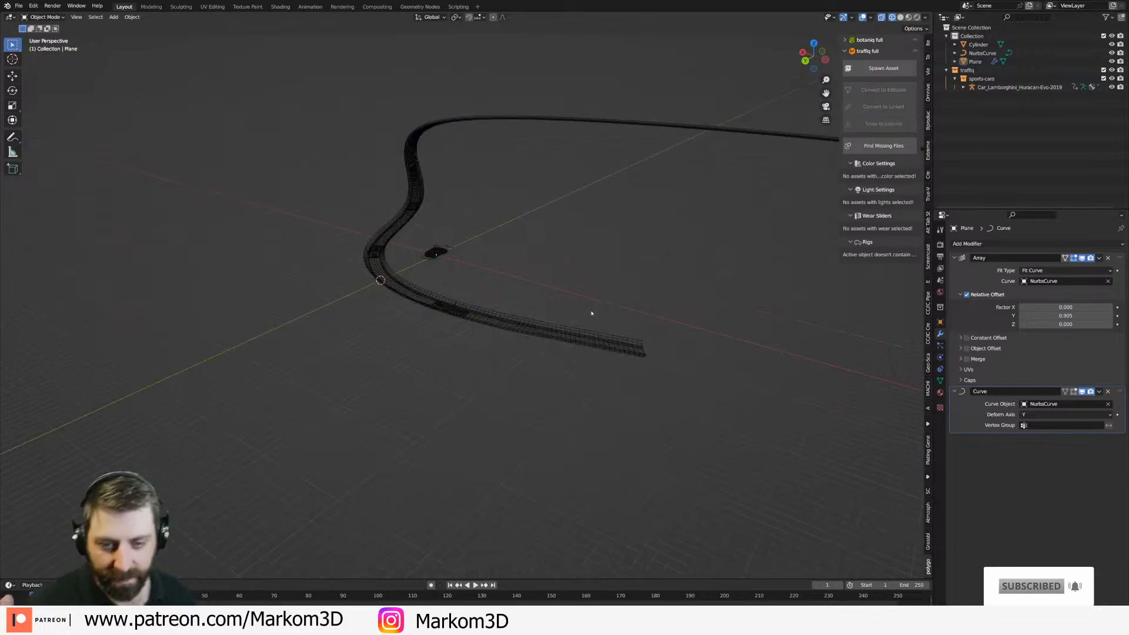
scroll(542, 307, up, 3)
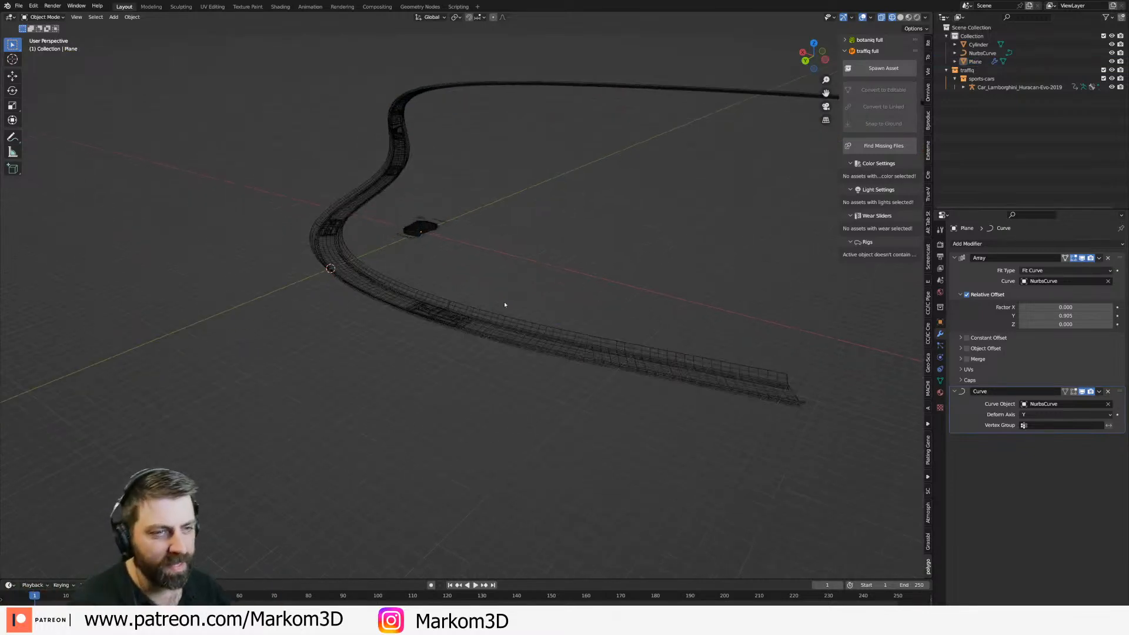
key(shift+z)
scroll(567, 320, up, 5)
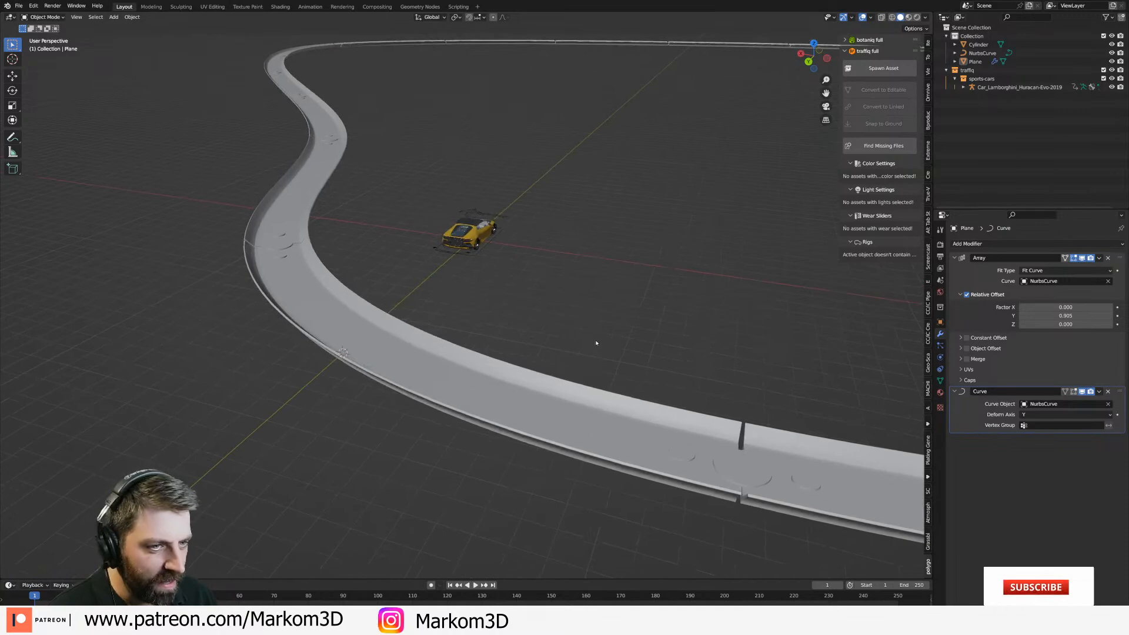
middle_drag(593, 342, 608, 385)
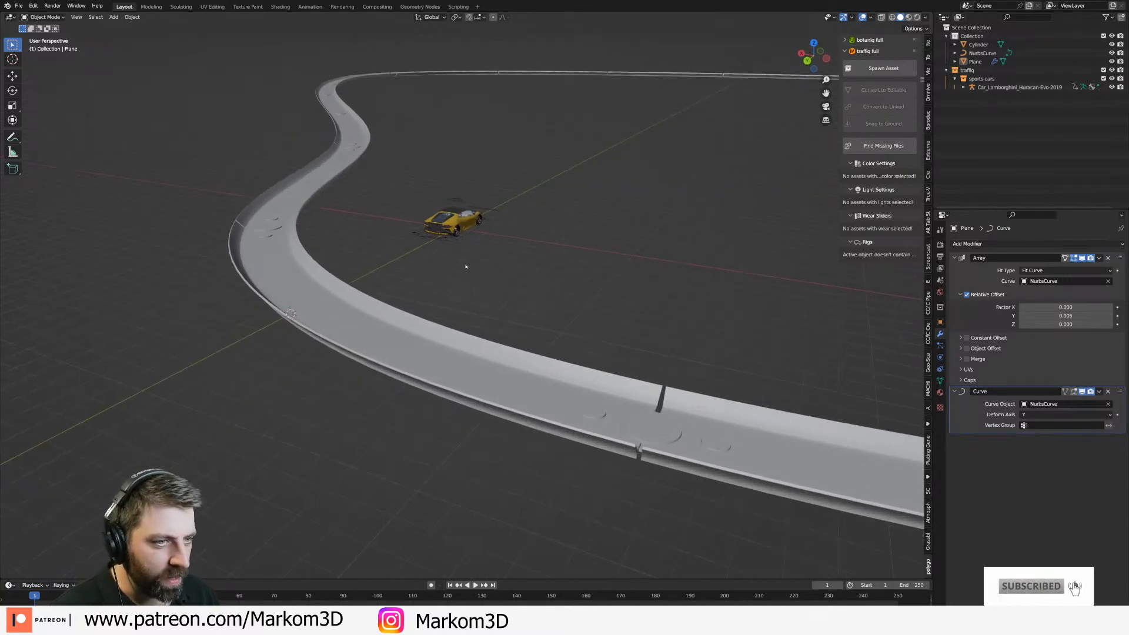
Make the Lamborghini follow NurbsCurve with Plane as ground, keeping Bake Steering, Bake Wheel Rotation and Reset Transforms enabled.
click(452, 234)
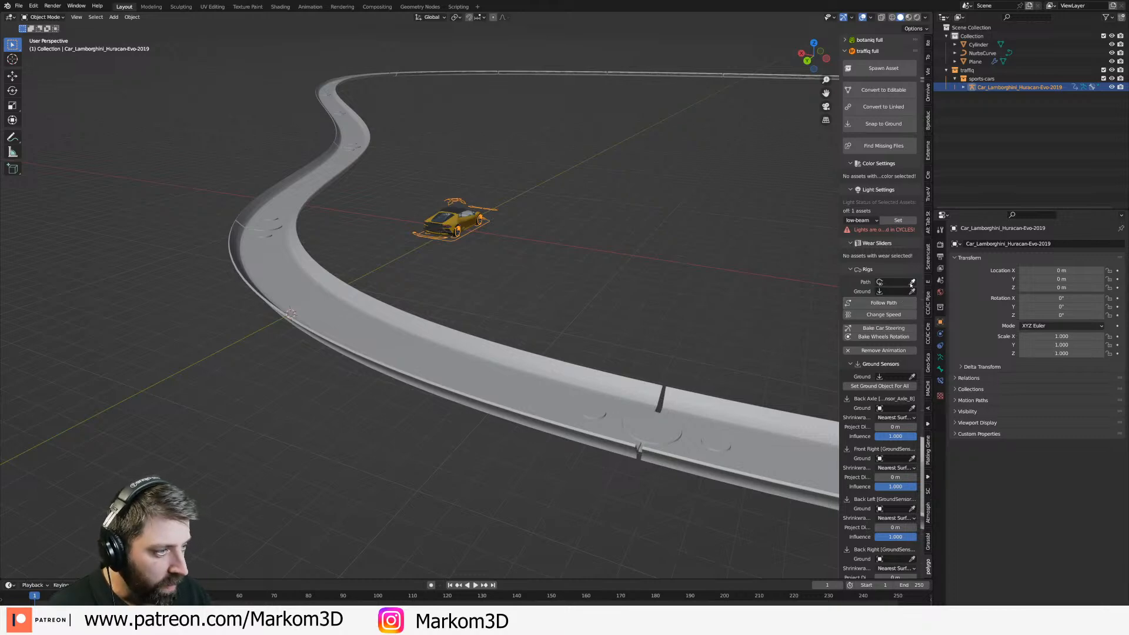
key(shift+z)
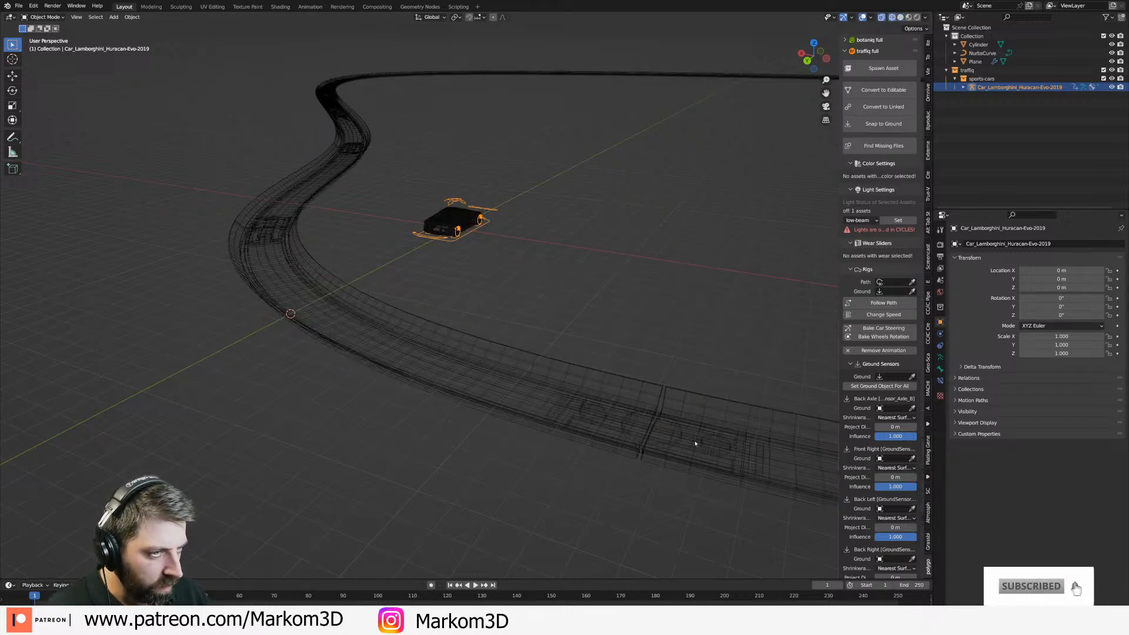
click(884, 283)
click(896, 295)
scroll(675, 323, down, 3)
shift+middle_drag(675, 323, 608, 308)
click(912, 292)
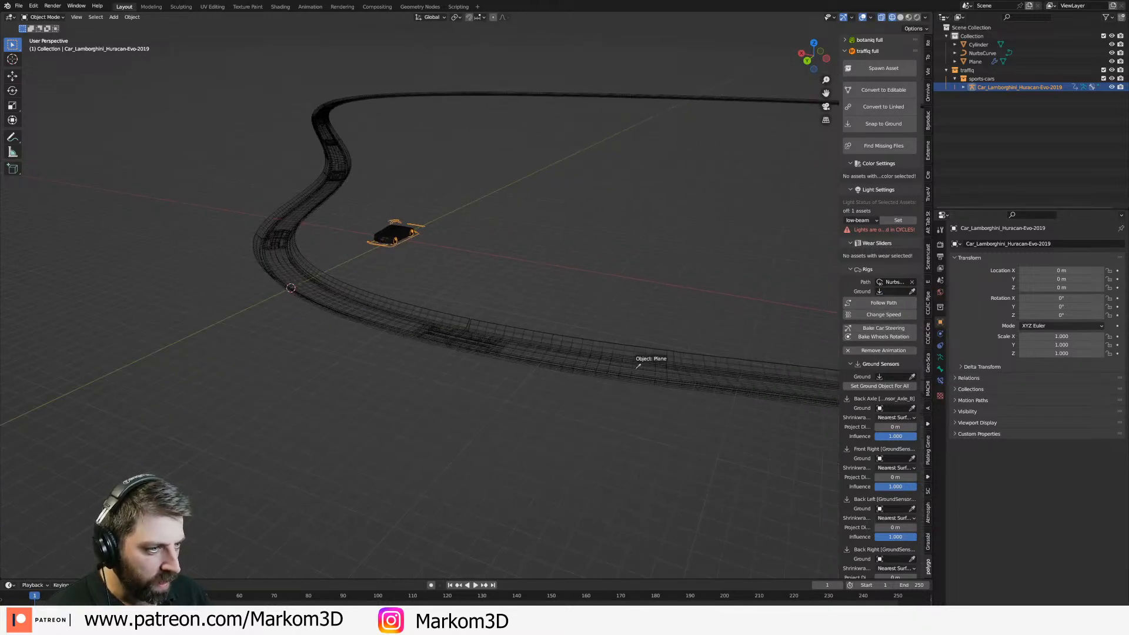
click(880, 303)
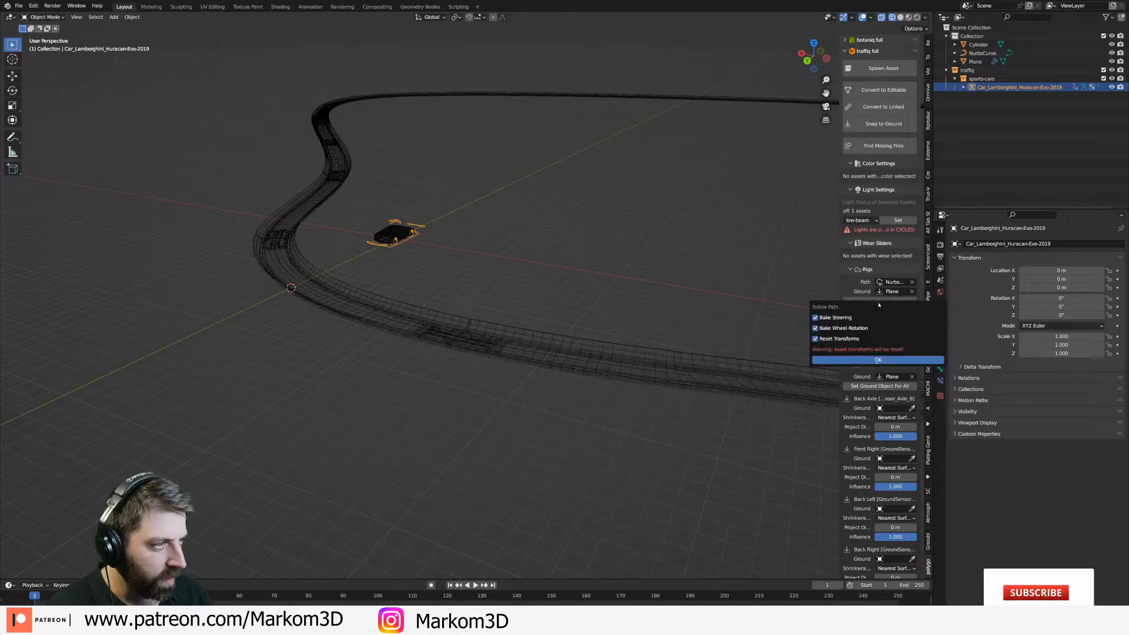
click(848, 361)
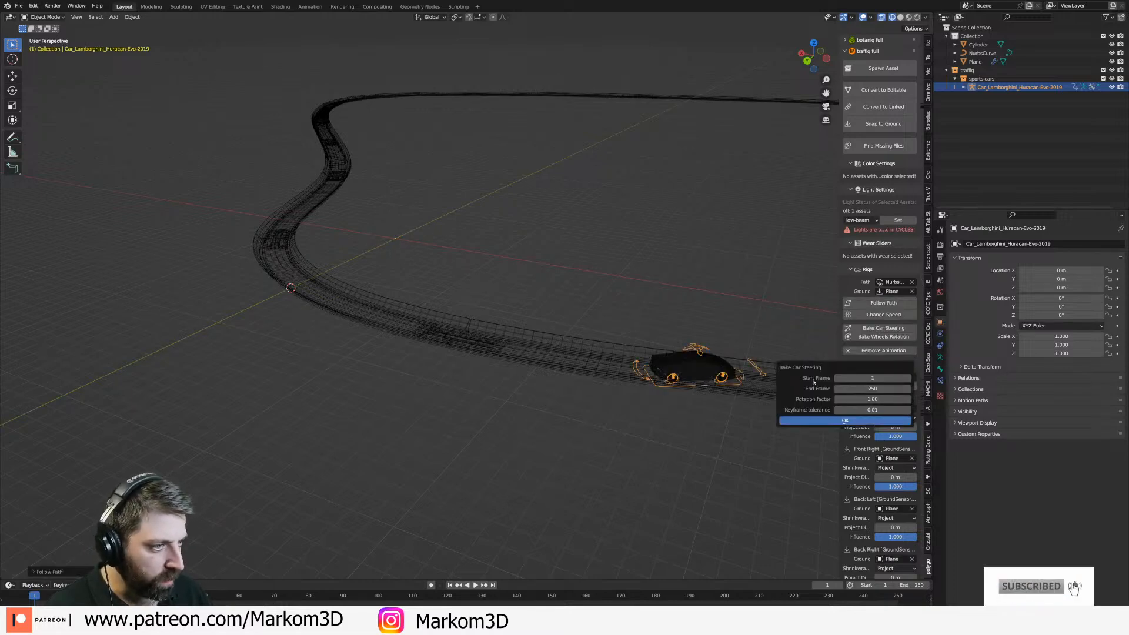
Bake the car's steering and wheel rotation for frames 1 to 250, keeping the default factors, and play the animation.
click(836, 421)
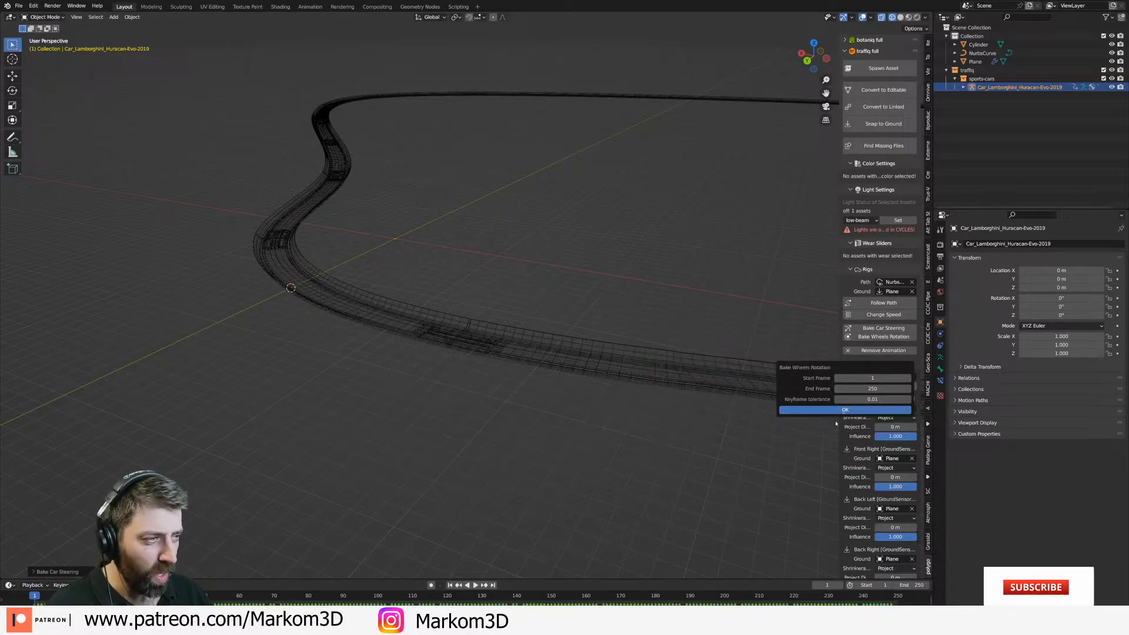
click(807, 411)
middle_drag(526, 417, 494, 412)
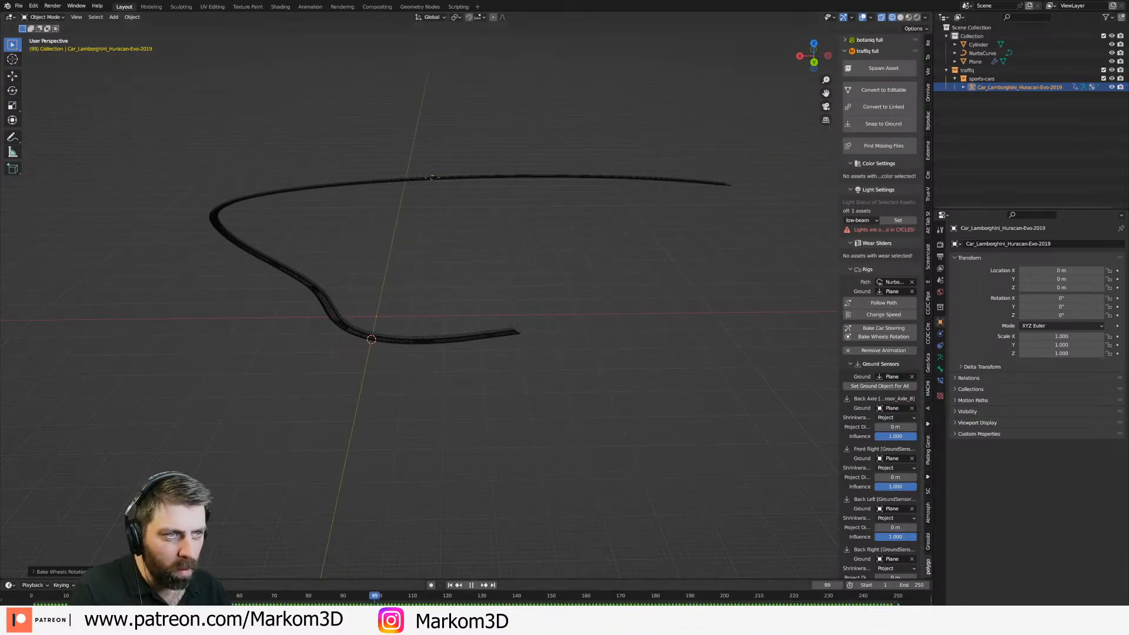
key(space)
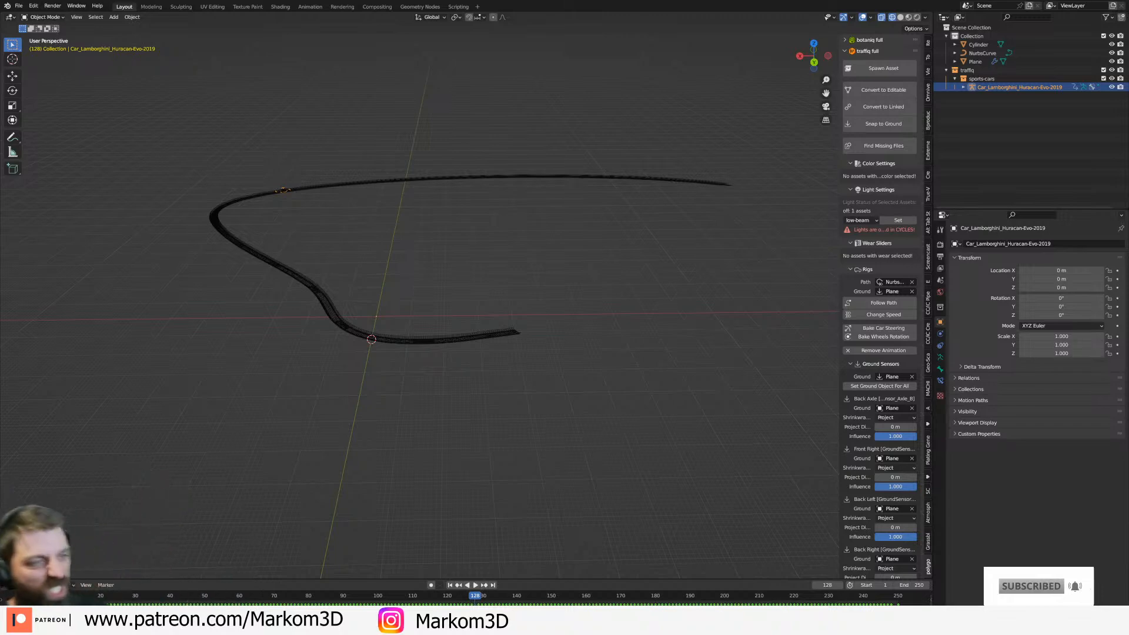
Frame the selected car on the track and switch the viewport to Solid shading.
scroll(180, 366, up, 2)
scroll(180, 366, up, 5)
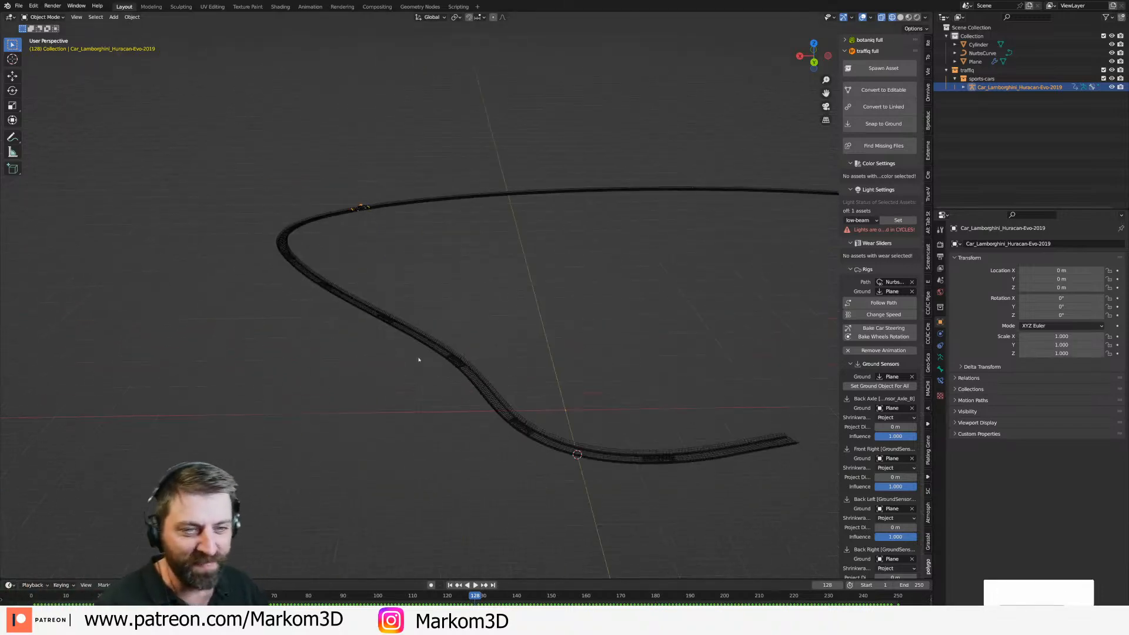
key(KP_Decimal)
middle_drag(381, 267, 439, 259)
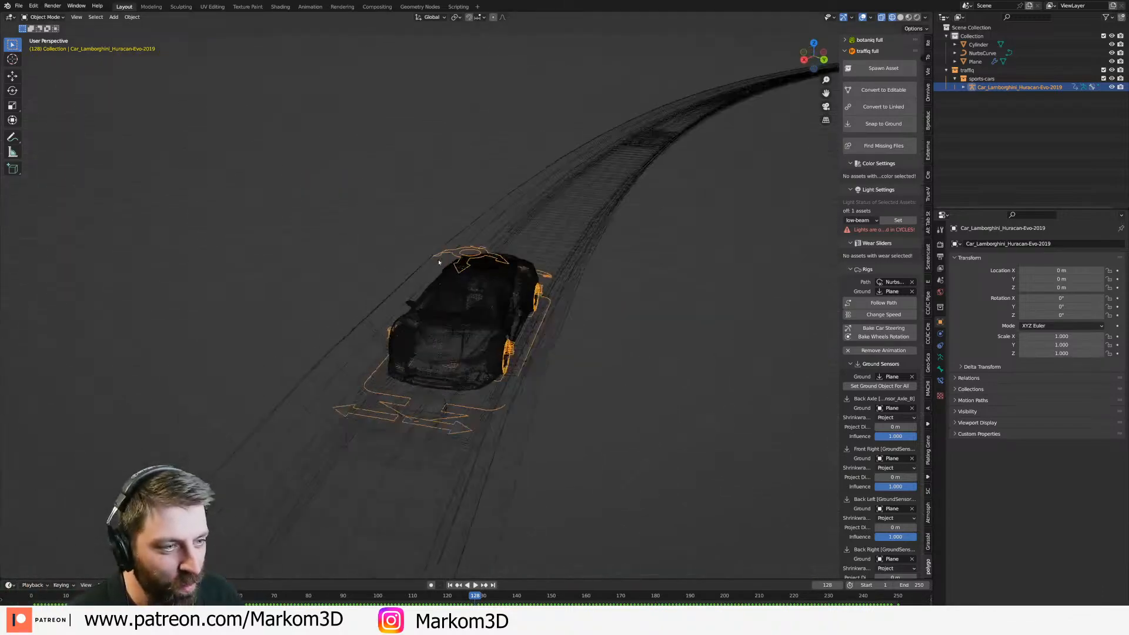
scroll(439, 262, down, 2)
key(z)
click(496, 262)
middle_drag(474, 348, 494, 341)
shift+middle_drag(494, 341, 482, 280)
scroll(482, 280, down, 2)
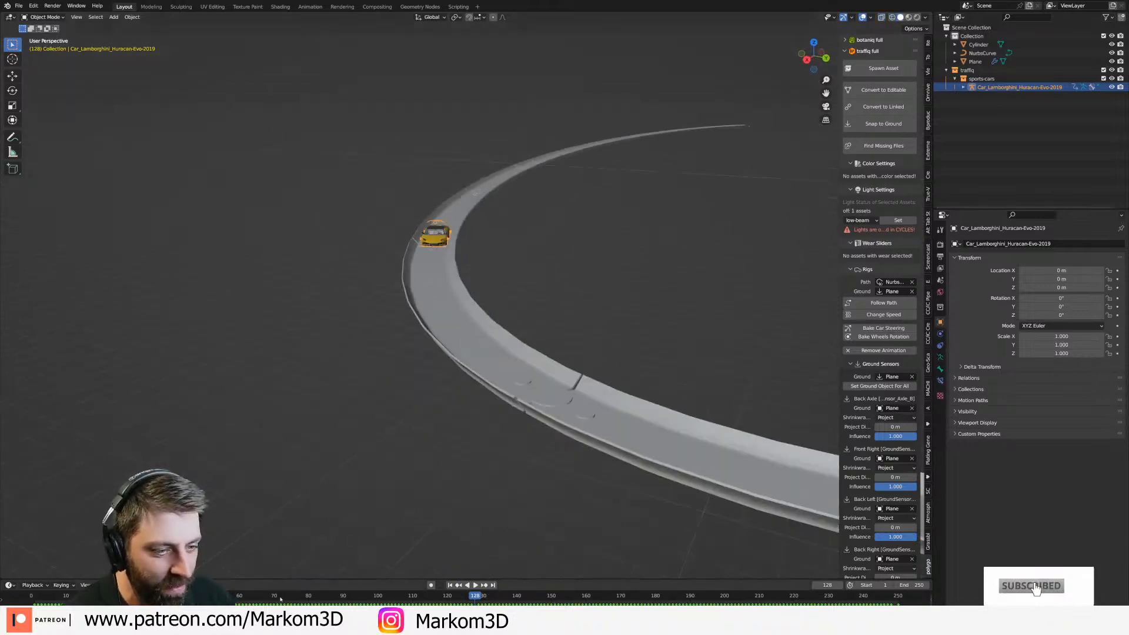
Briefly play the animation from an earlier frame and set the scene's end frame to 800.
click(162, 596)
key(space)
key(space)
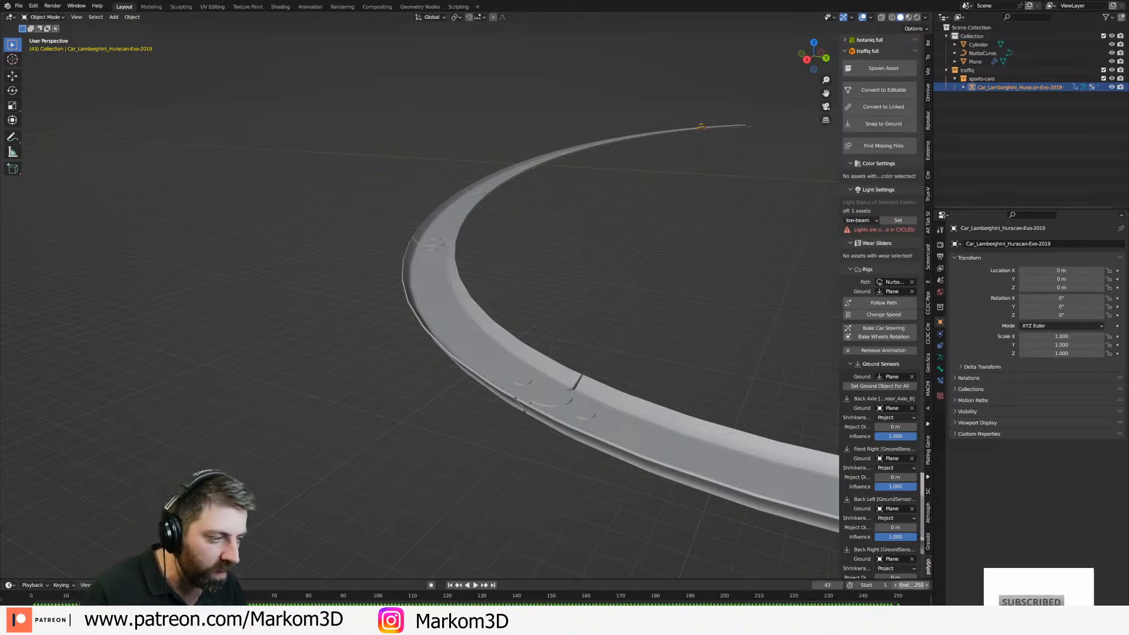
click(908, 585)
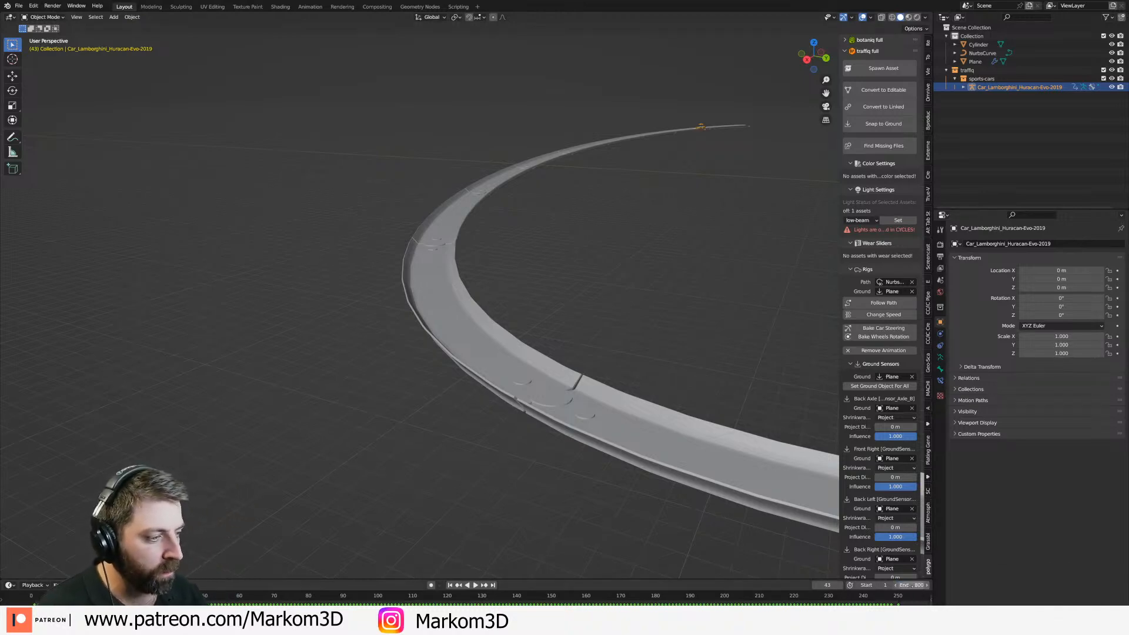
Run Follow Path on the car with Bake Steering, Bake Wheel Rotation and Reset Transforms enabled.
shift+middle_drag(641, 550, 822, 371)
scroll(822, 371, down, 3)
shift+middle_drag(741, 382, 600, 336)
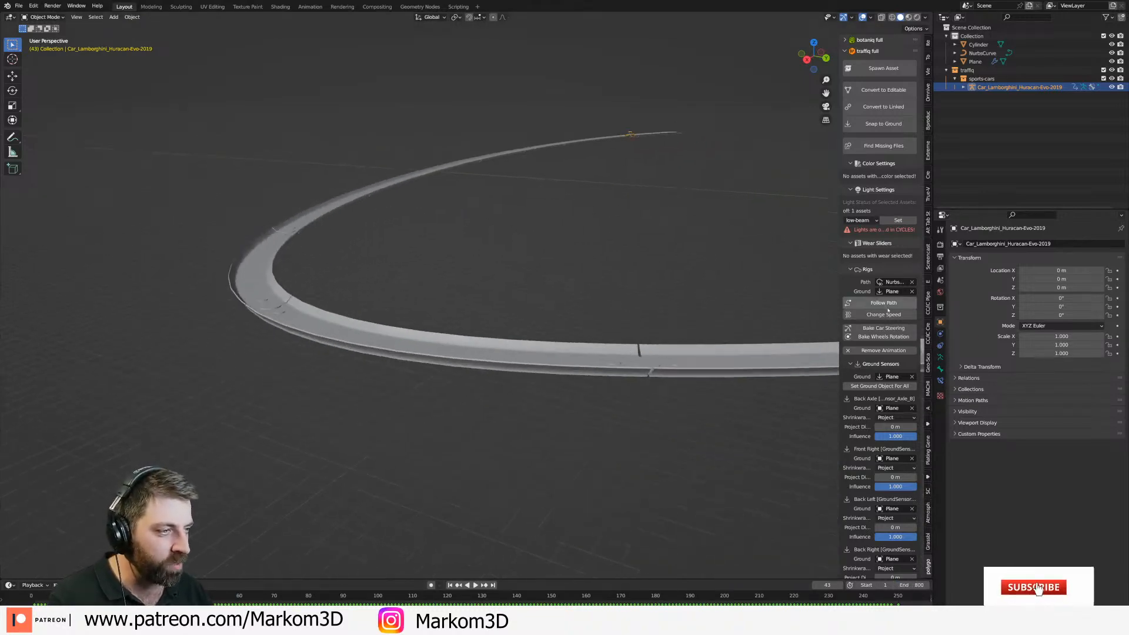
click(888, 302)
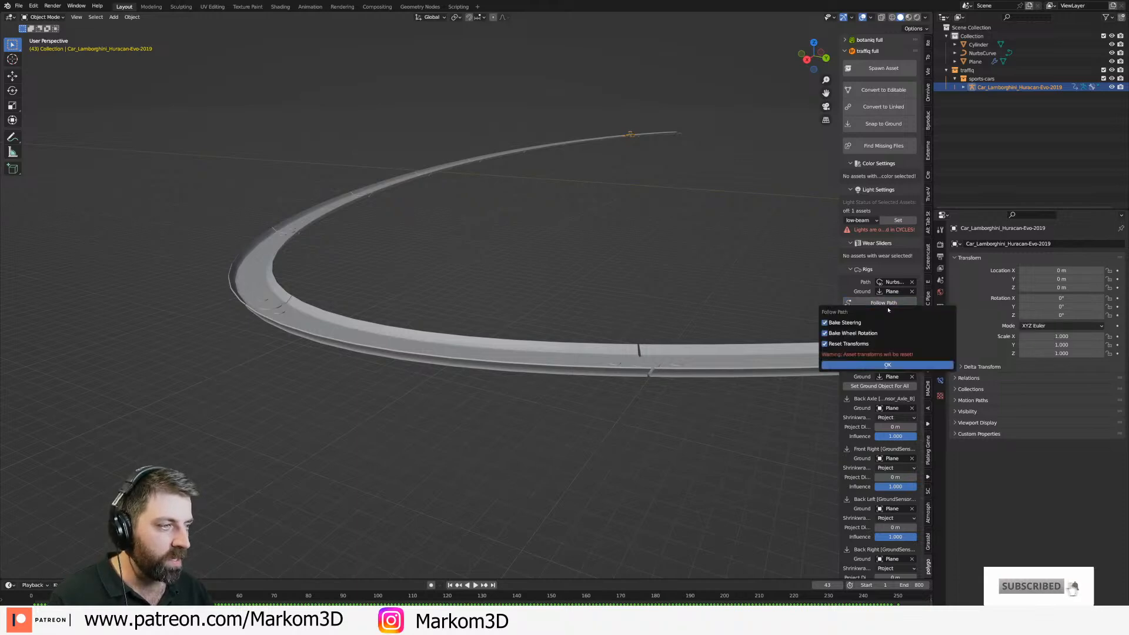
click(898, 366)
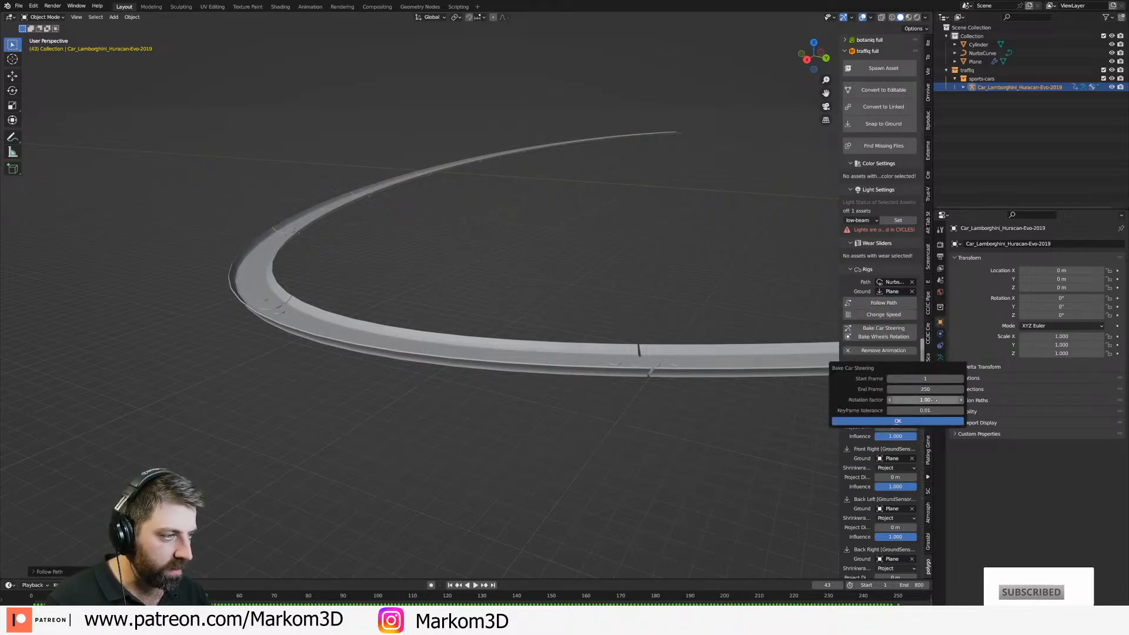
Bake the car's steering and its wheel rotation with the end frame set to 800 for both.
click(935, 389)
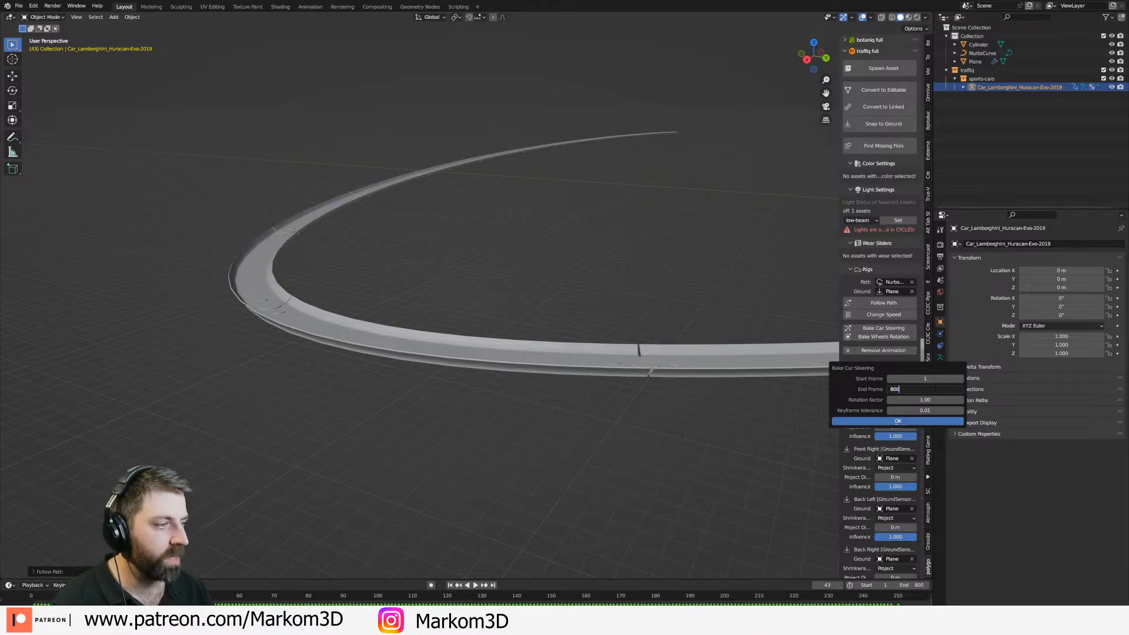
text(800)
key(Return)
key(Return)
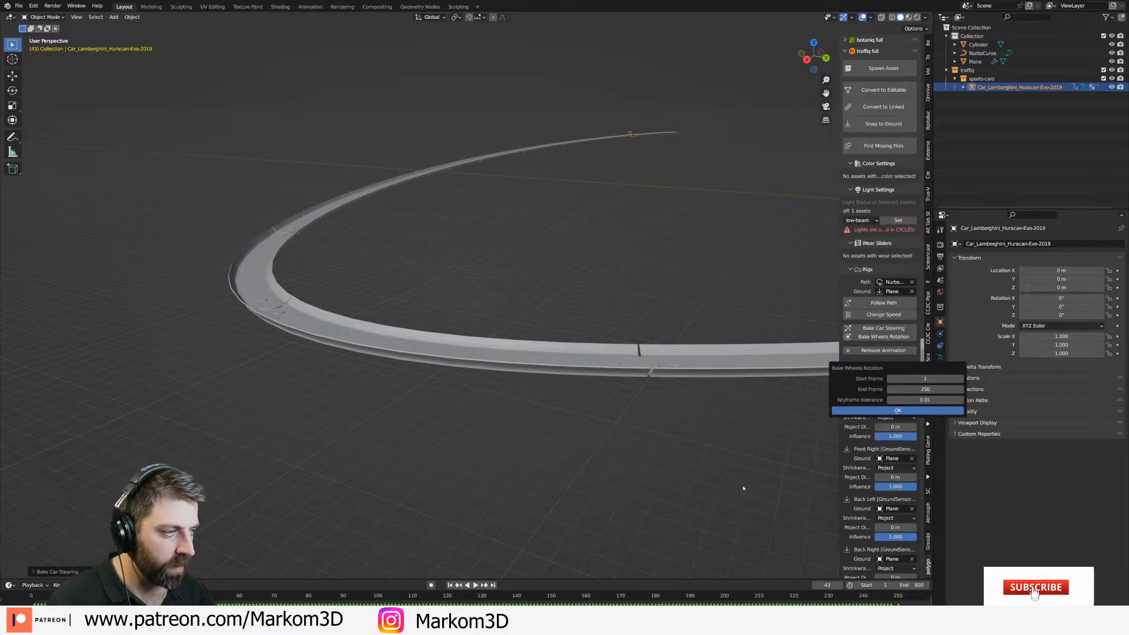
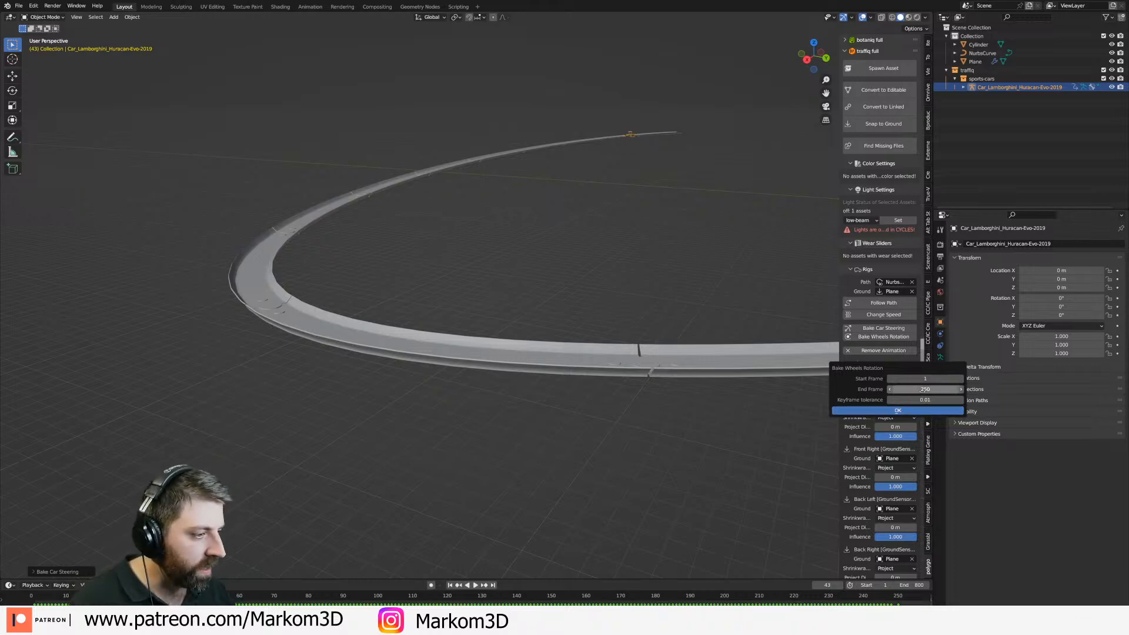
text(800)
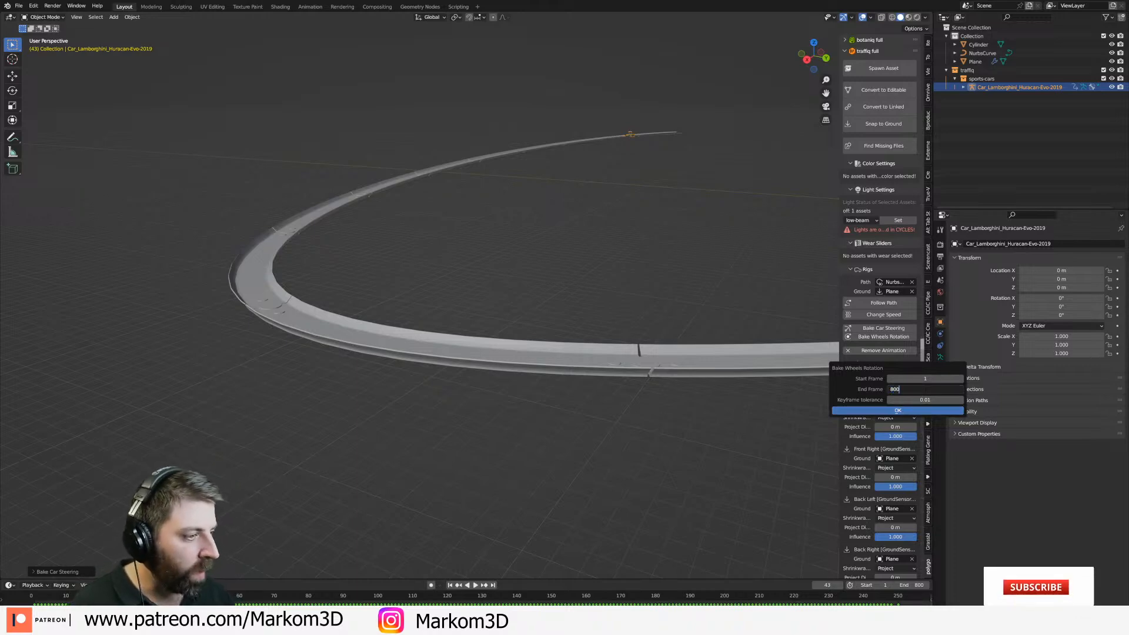
click(903, 411)
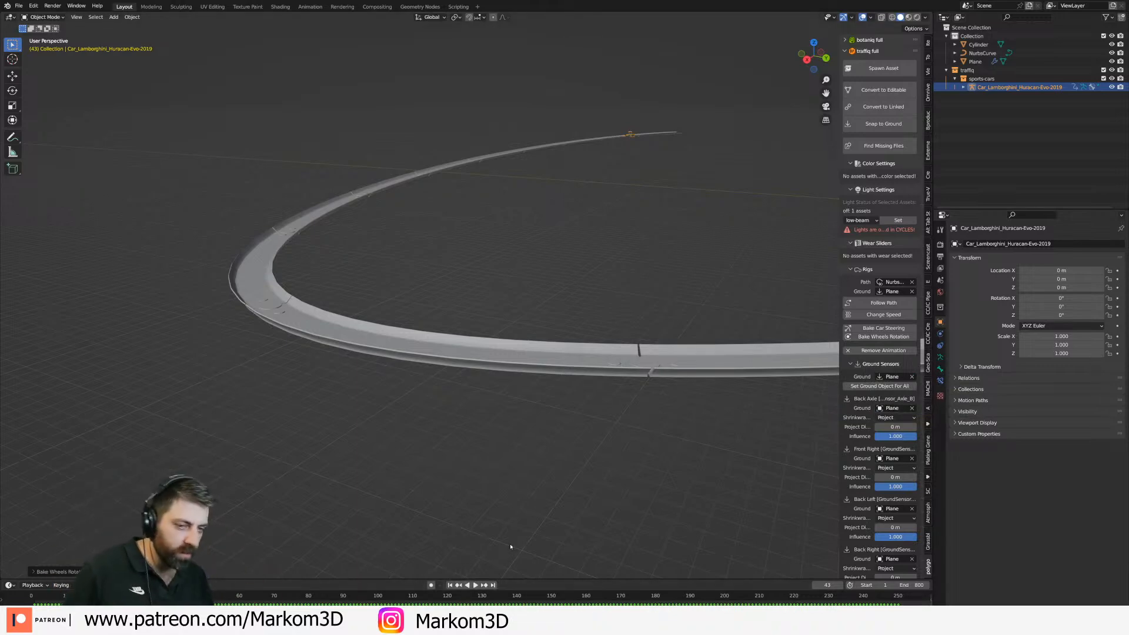
Play the car's animation along the track and stop it near the other end.
key(space)
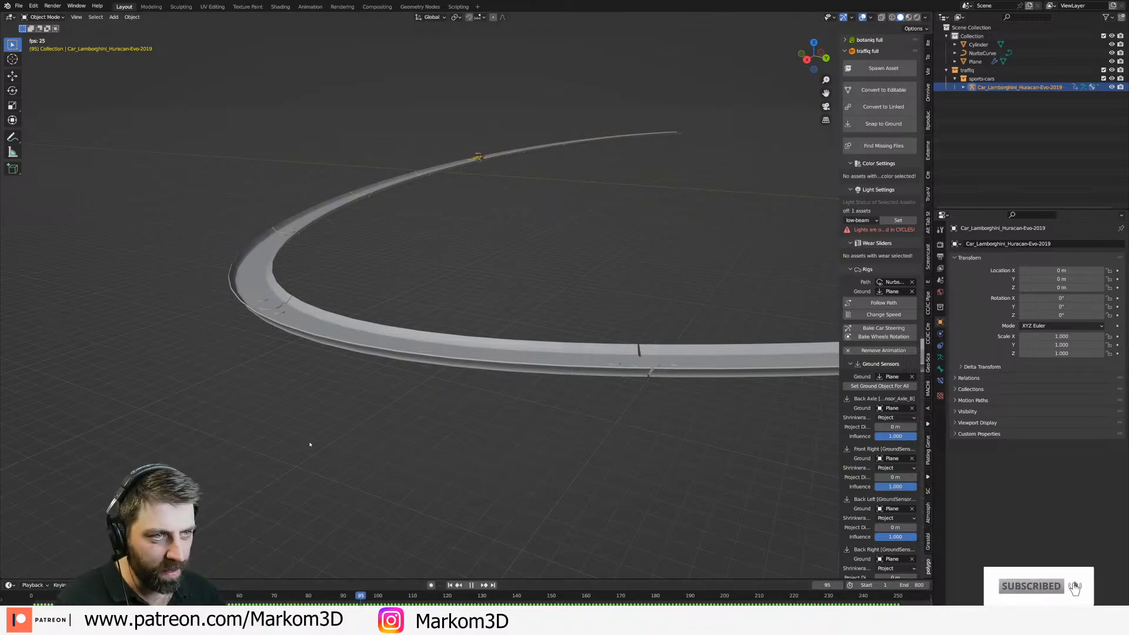
middle_drag(529, 435, 516, 473)
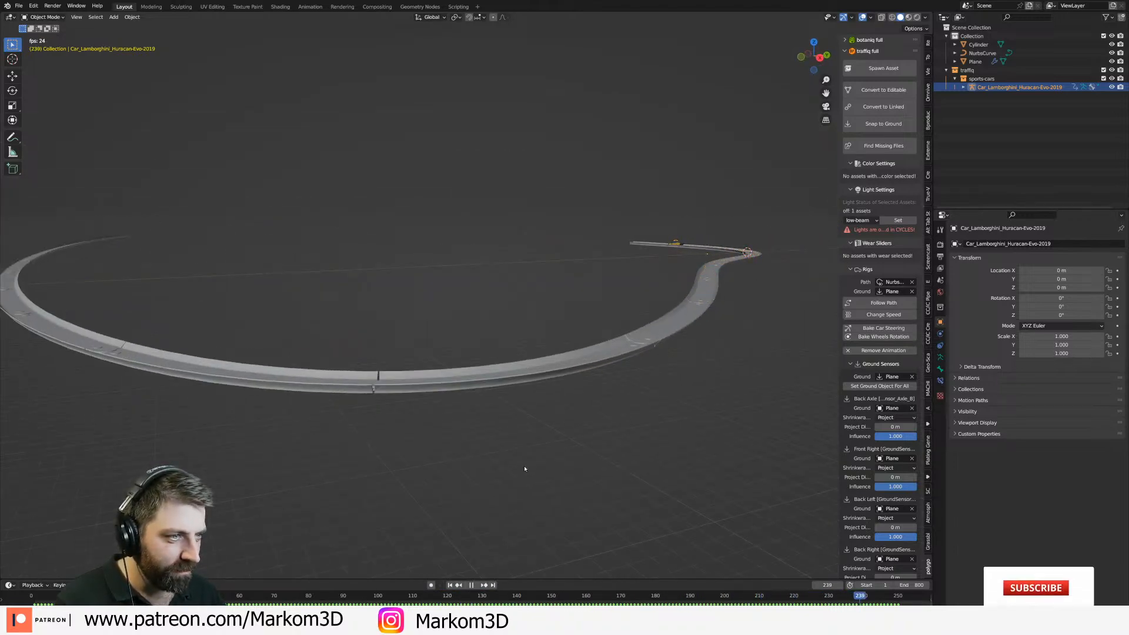
key(space)
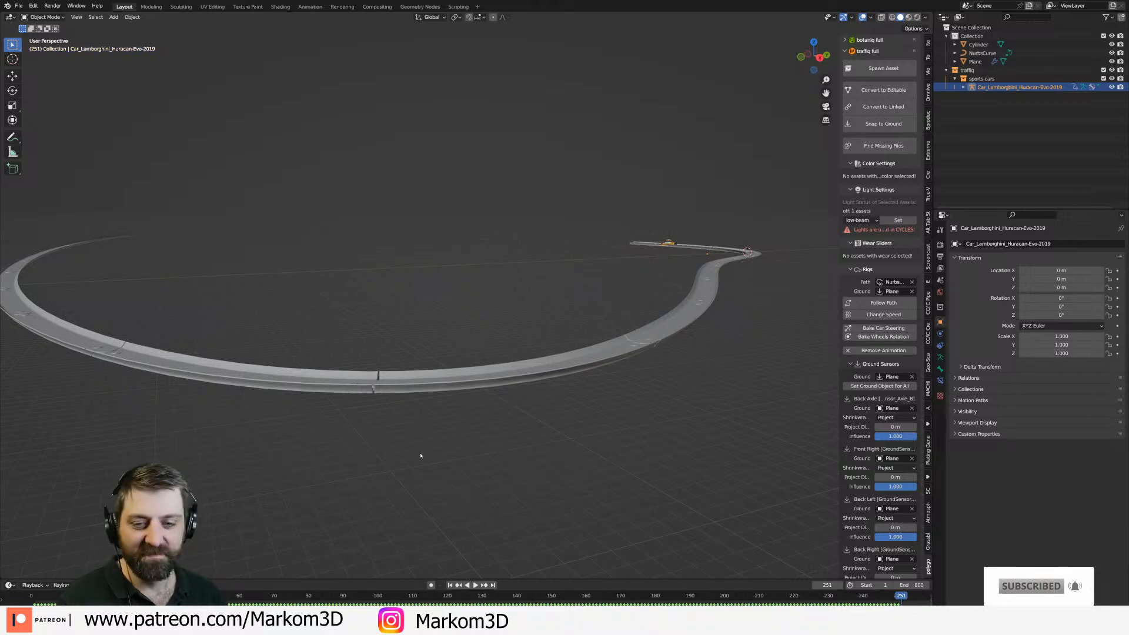
Select the NurbsCurve path in Wireframe shading, return to Solid shading and enter Edit Mode on the curve.
key(z)
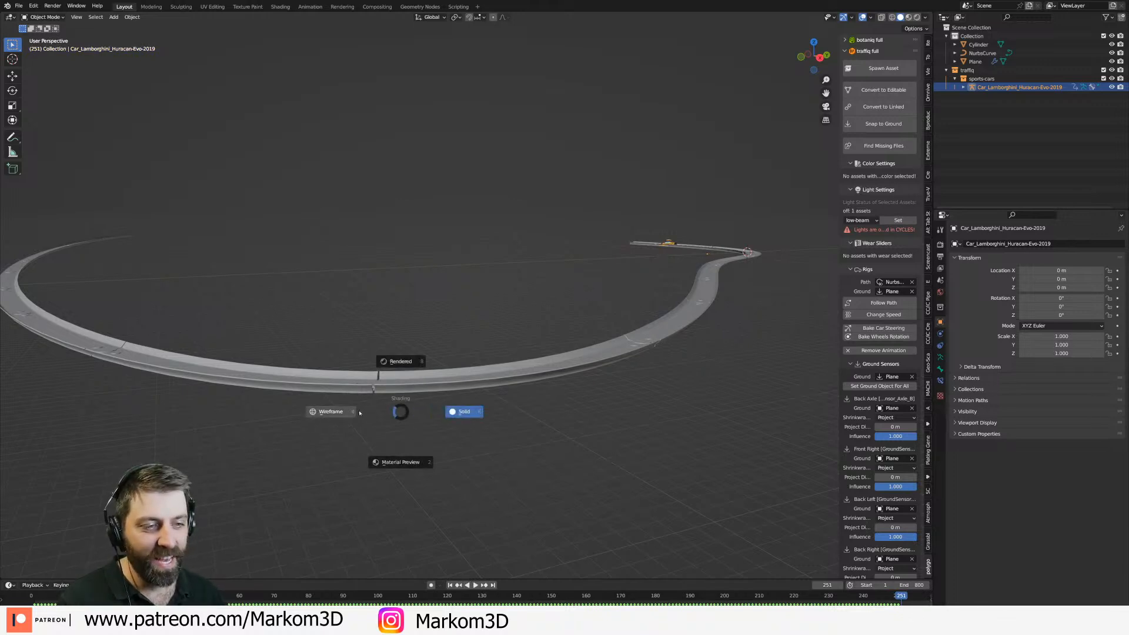
click(390, 390)
click(390, 390)
click(392, 387)
mouse_move(347, 388)
middle_down()
mouse_move(347, 441)
mouse_move(285, 400)
mouse_move(242, 353)
mouse_move(472, 429)
middle_up()
key(z)
click(591, 421)
key(Tab)
Raise the two control points at the path's far end about 126 m along Z.
middle_drag(663, 373, 514, 343)
key(g)
key(z)
click(645, 183)
shift+middle_drag(491, 391, 653, 398)
scroll(652, 399, up, 2)
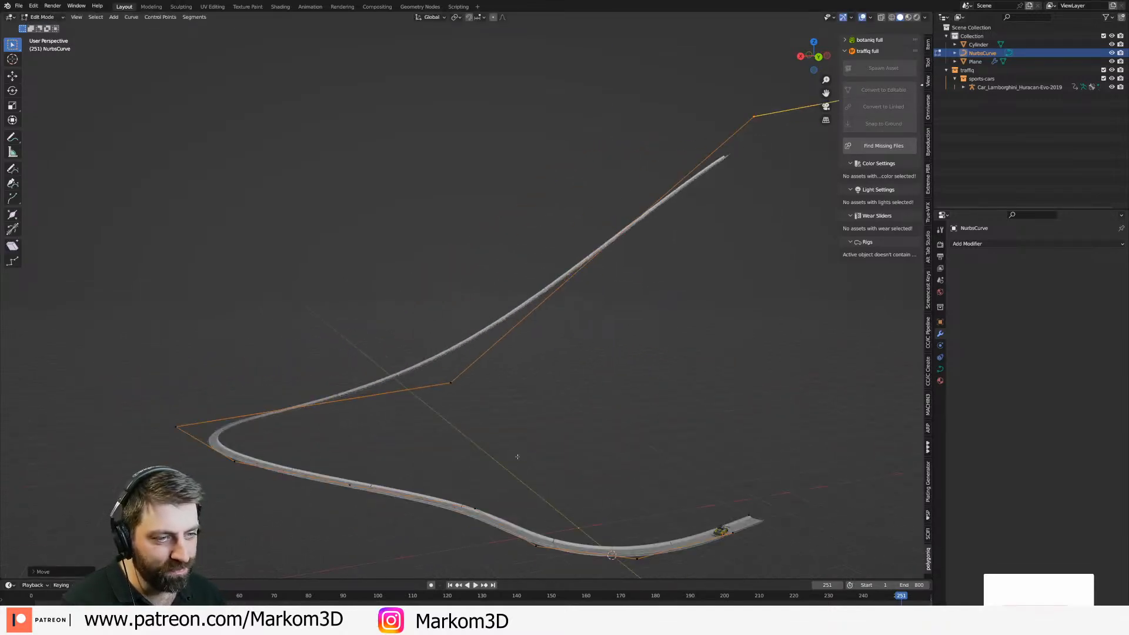
Try to bank the track by rotating the control point at its sharp bend.
shift+middle_drag(349, 493, 382, 427)
shift+middle_drag(526, 467, 325, 361)
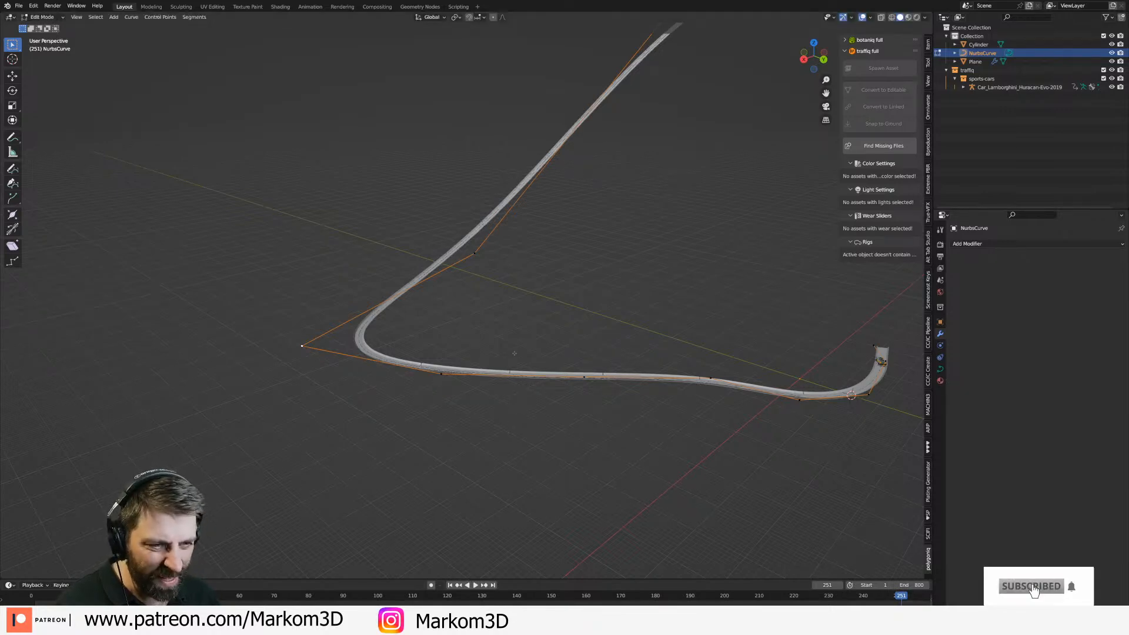
key(r)
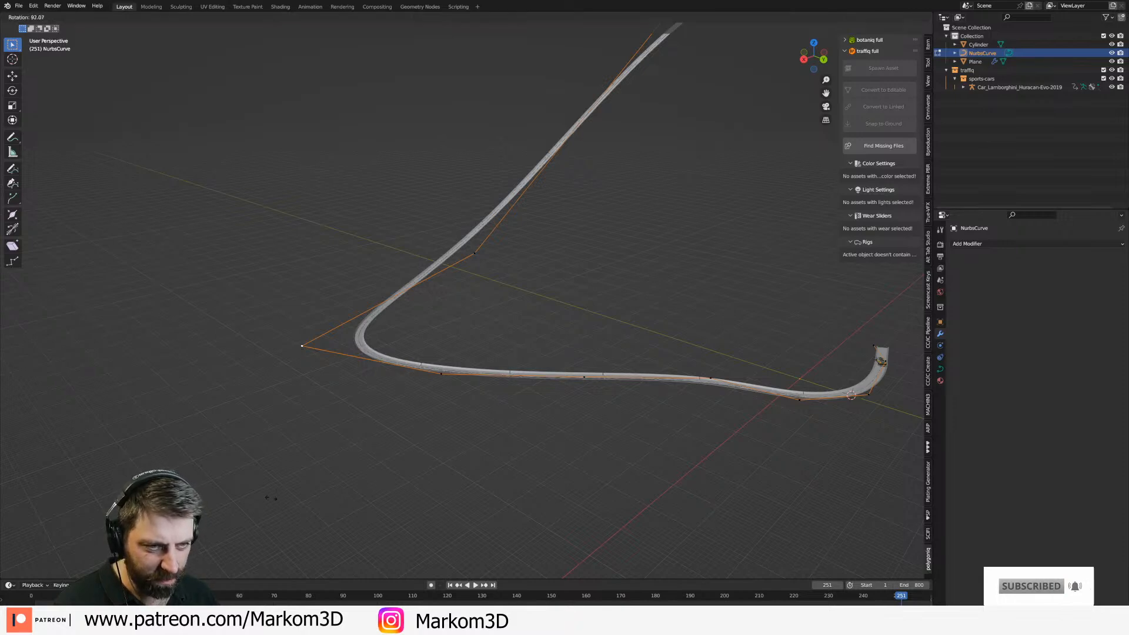
click(273, 509)
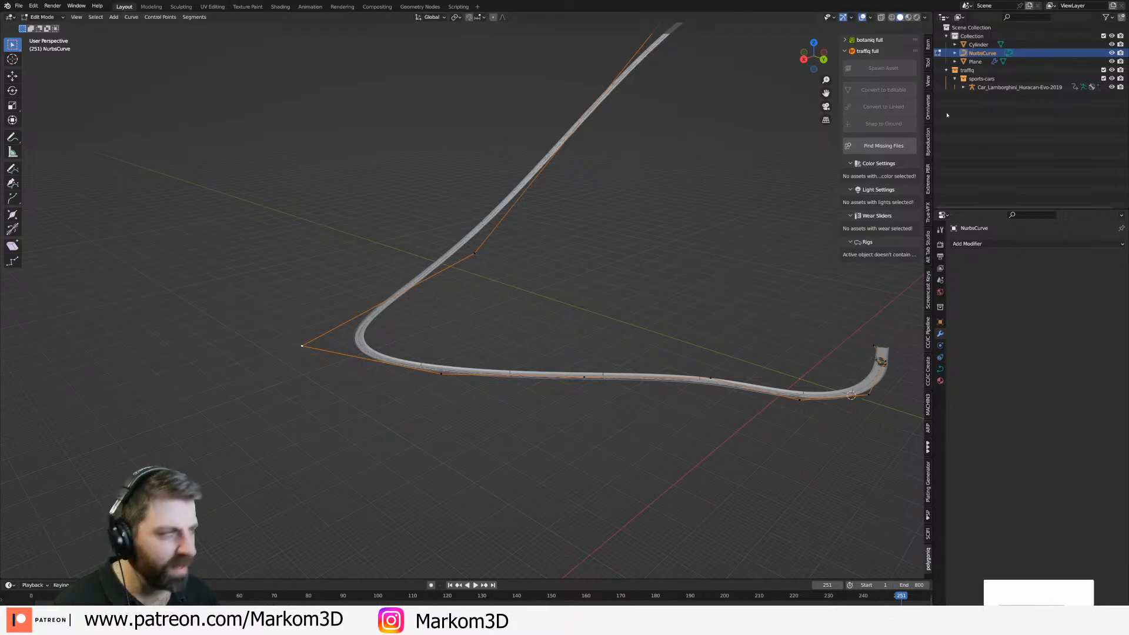
Find the transform values of the control point at the sharp bend and adjust its Tilt.
click(928, 62)
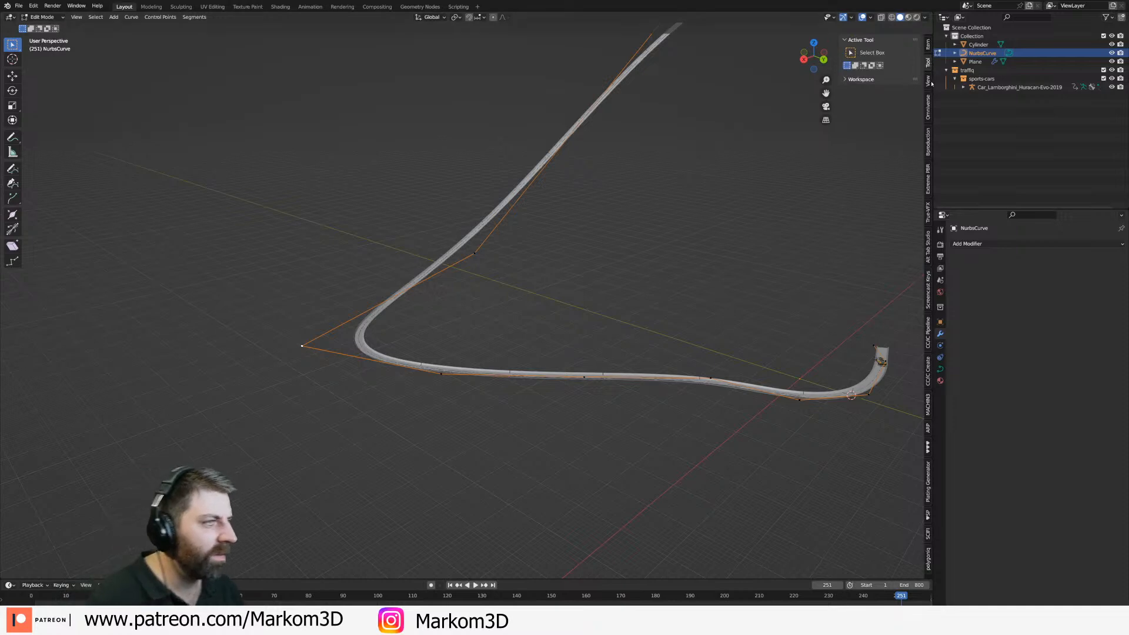
click(929, 80)
click(929, 44)
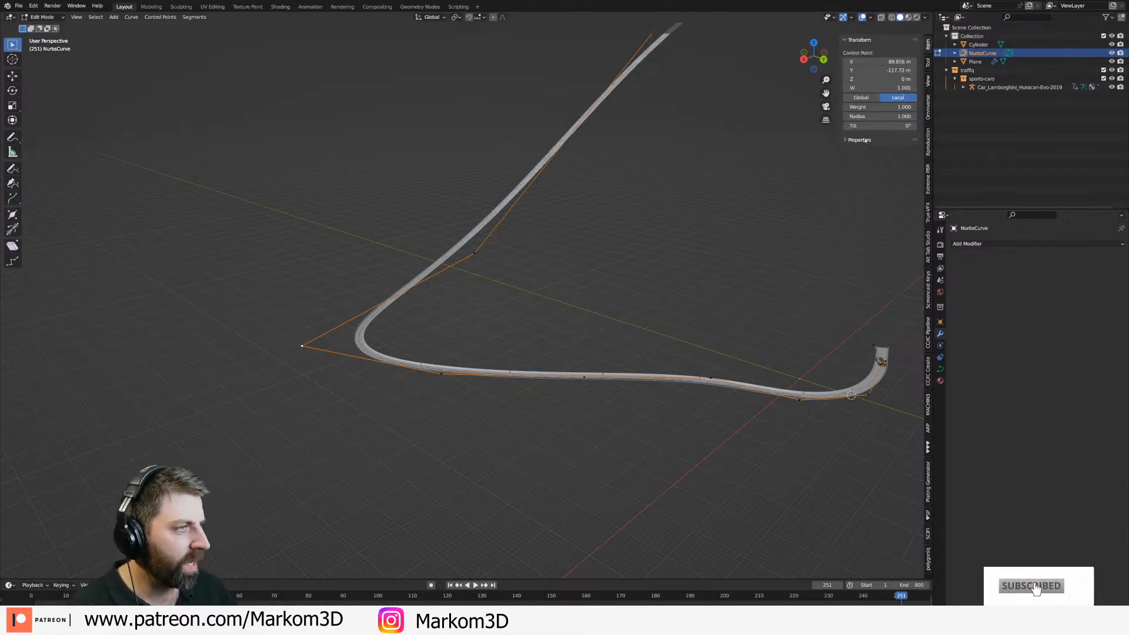
click(865, 141)
drag(886, 126, 921, 125)
Select the control point at the small bend near the track's start and set its Tilt to about -31°.
click(468, 247)
middle_drag(468, 247, 416, 412)
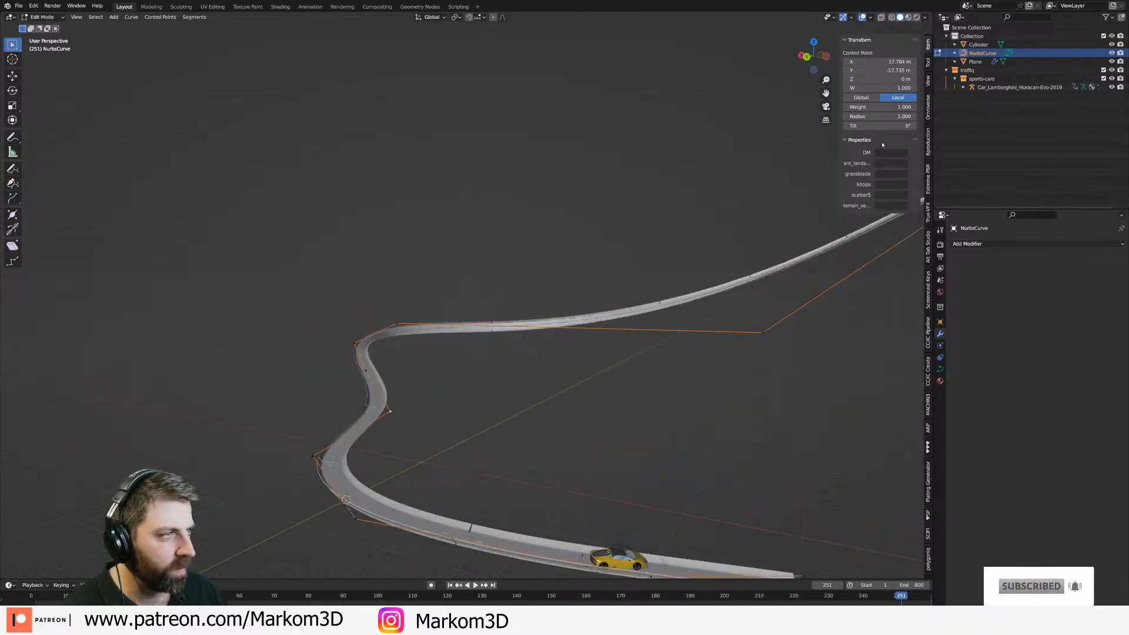
key(minus)
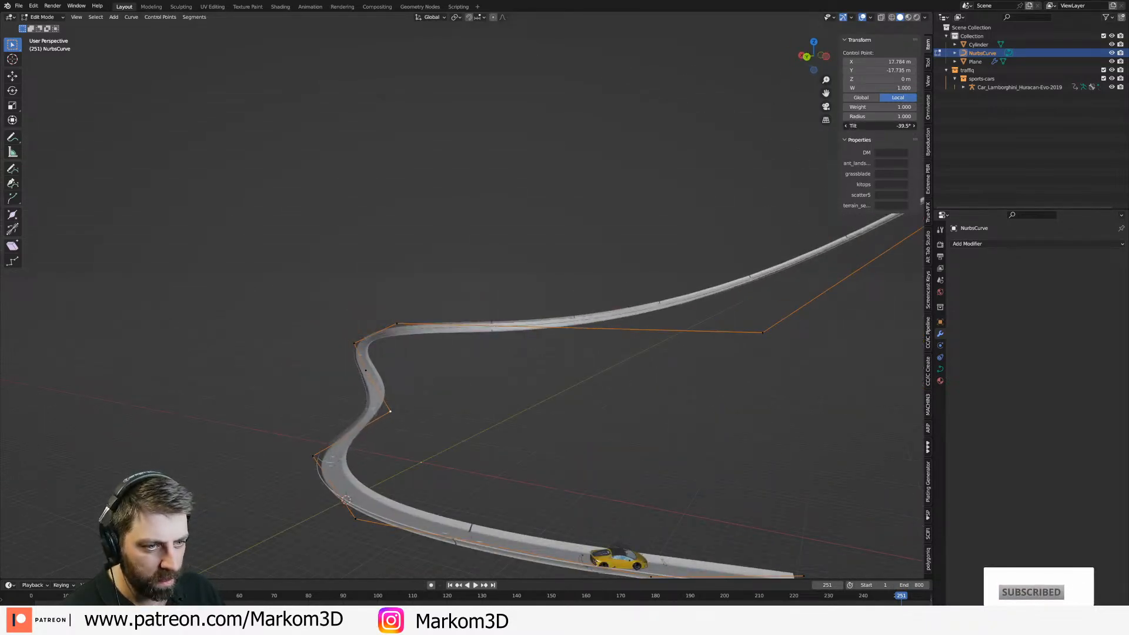
middle_drag(506, 353, 584, 313)
middle_drag(428, 289, 360, 336)
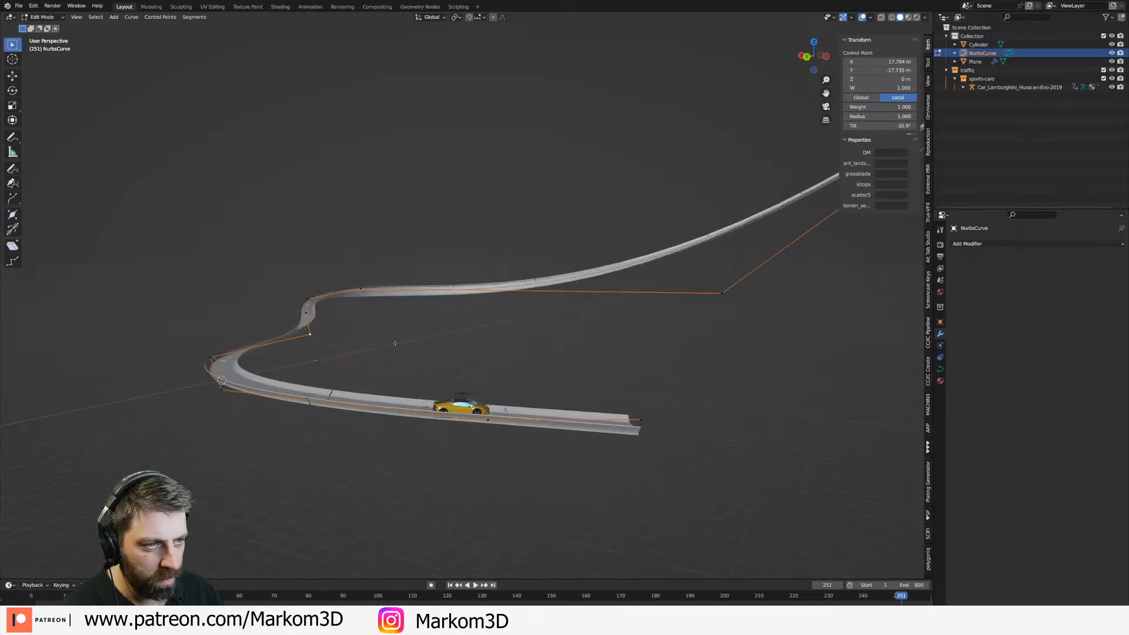
middle_drag(554, 434, 529, 424)
In top view, move the path's raised last control point outward so the end section runs straight.
key(KP_3)
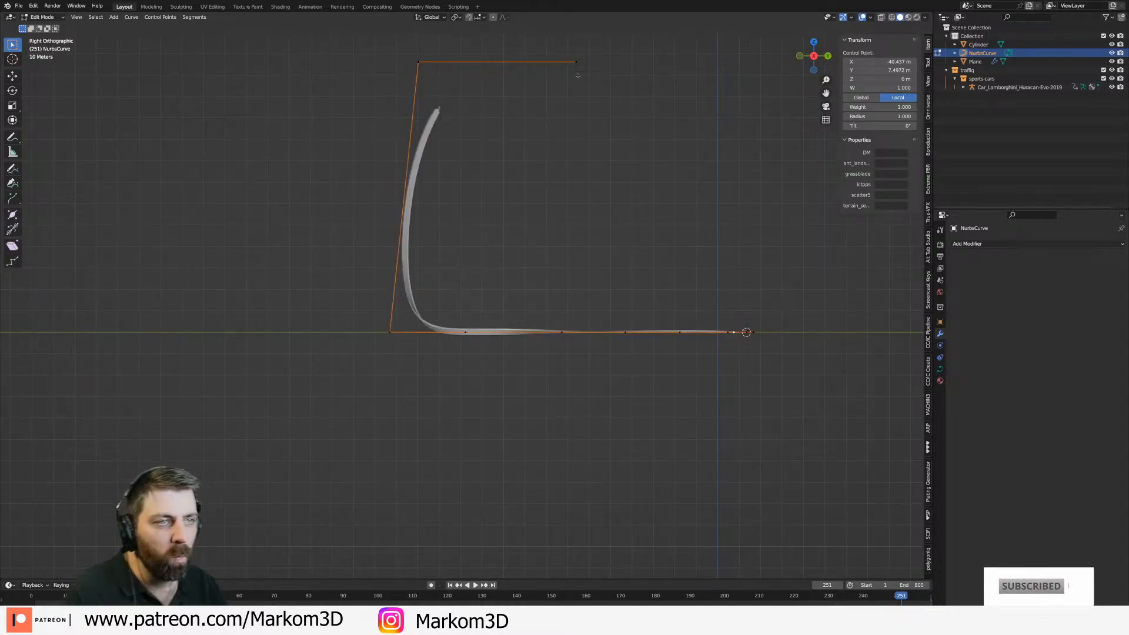
key(KP_7)
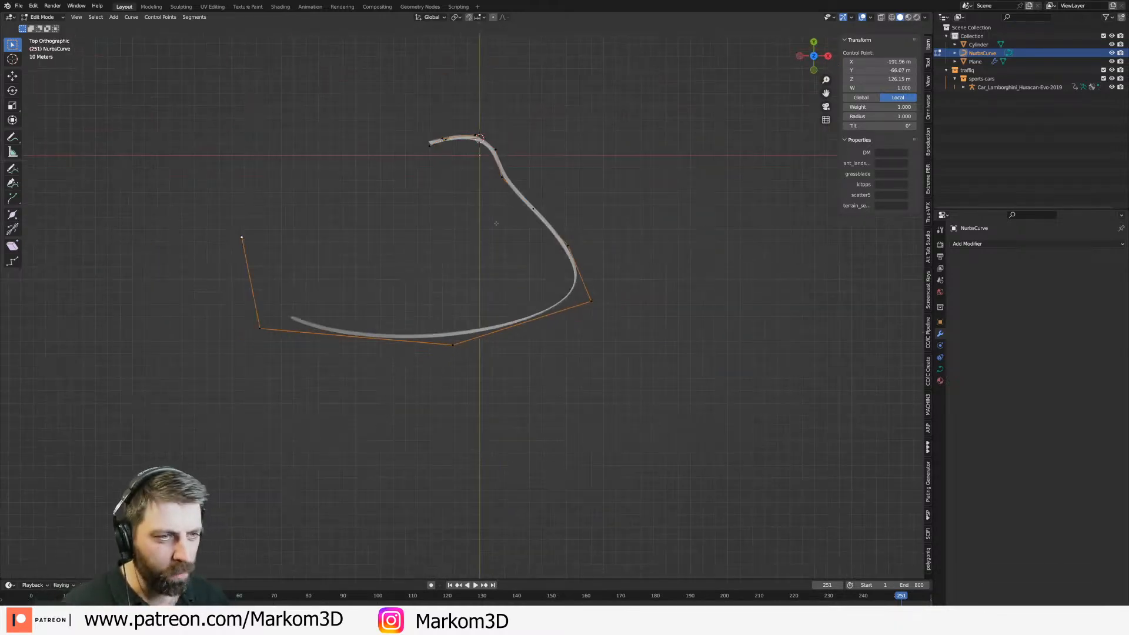
key(g)
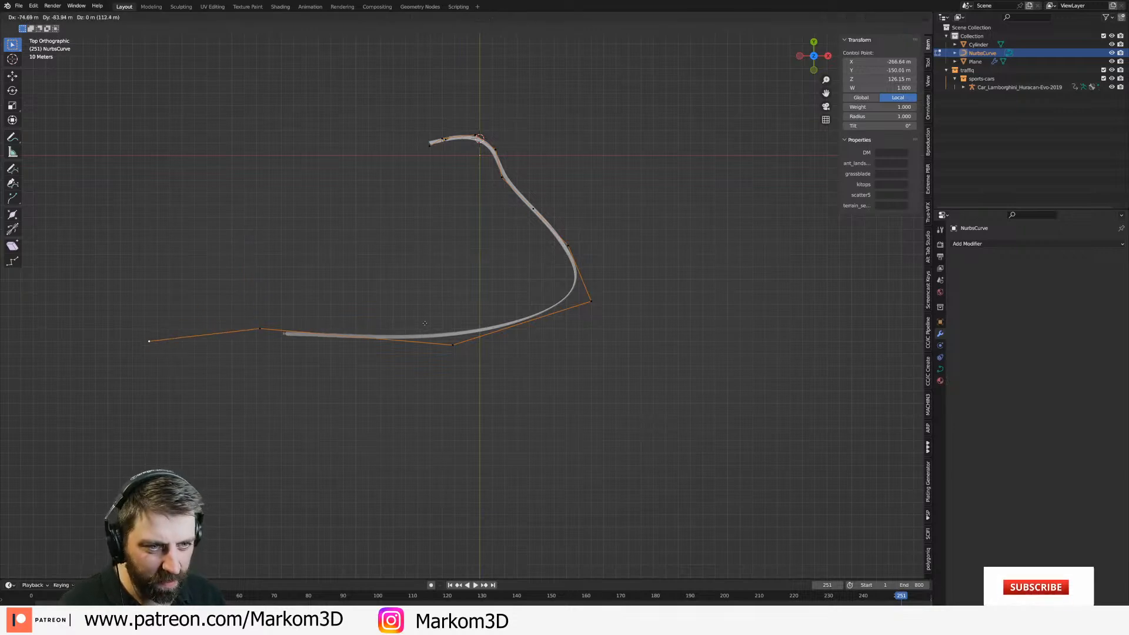
click(389, 340)
Extrude the path's end control point outward twice to lengthen the straight end section.
shift+middle_drag(389, 340, 577, 308)
key(g)
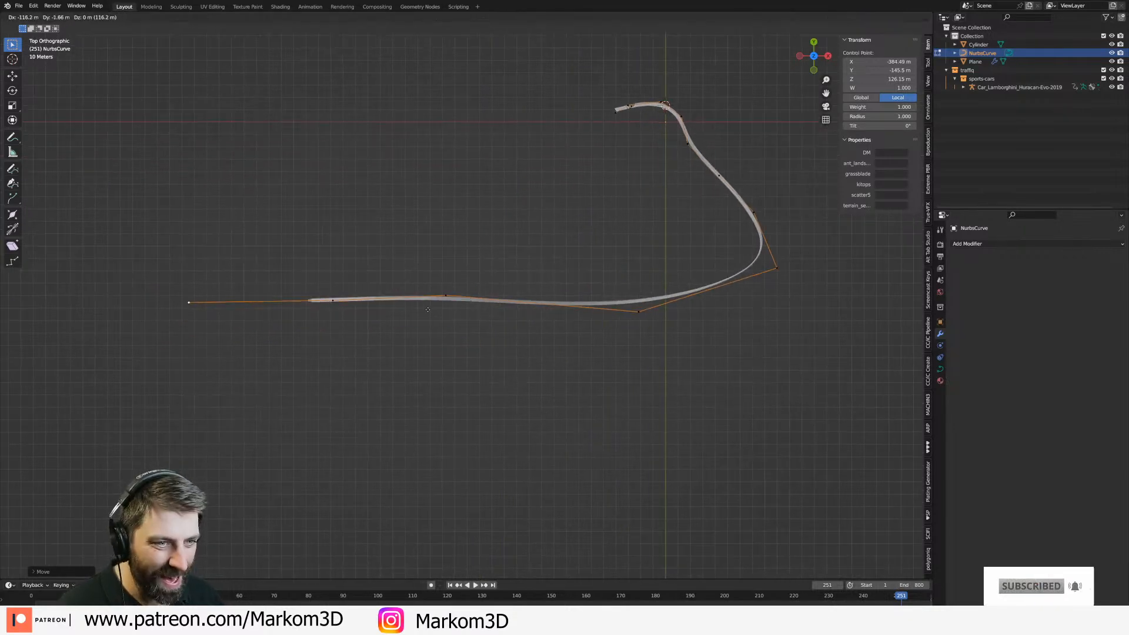
click(442, 307)
key(e)
click(386, 306)
Raise the path's new end control point about 11 m along Z.
middle_drag(386, 306, 627, 347)
key(g)
key(z)
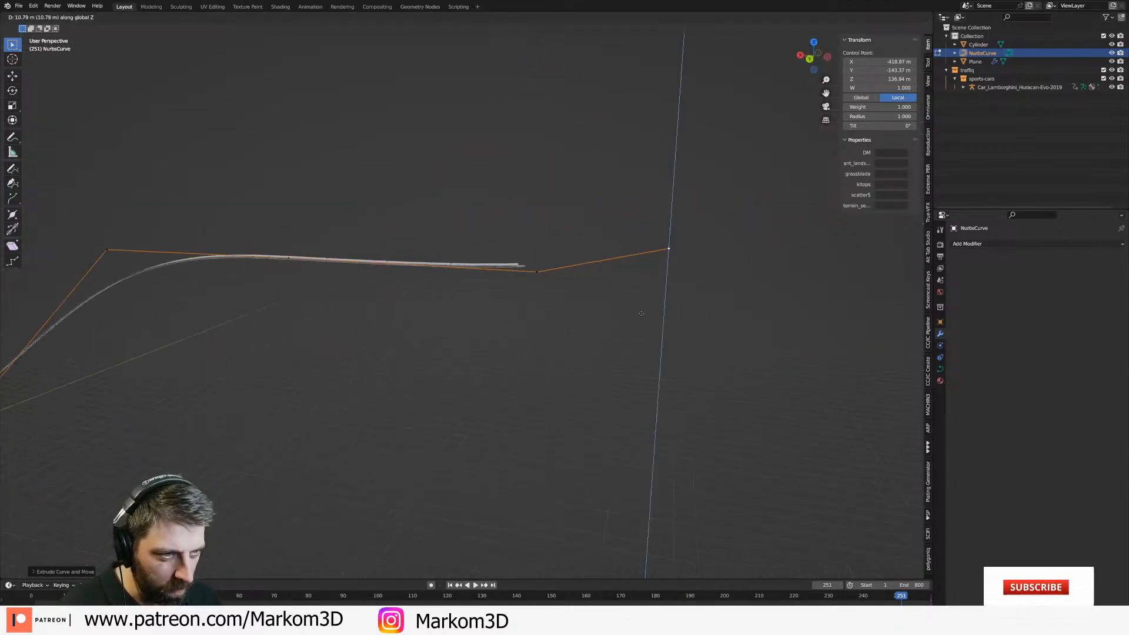
click(647, 302)
Adjust the height at the path's extended end once more along Z and return to Object Mode.
key(g)
key(z)
click(570, 330)
key(Tab)
scroll(489, 391, down, 2)
middle_drag(489, 392, 568, 322)
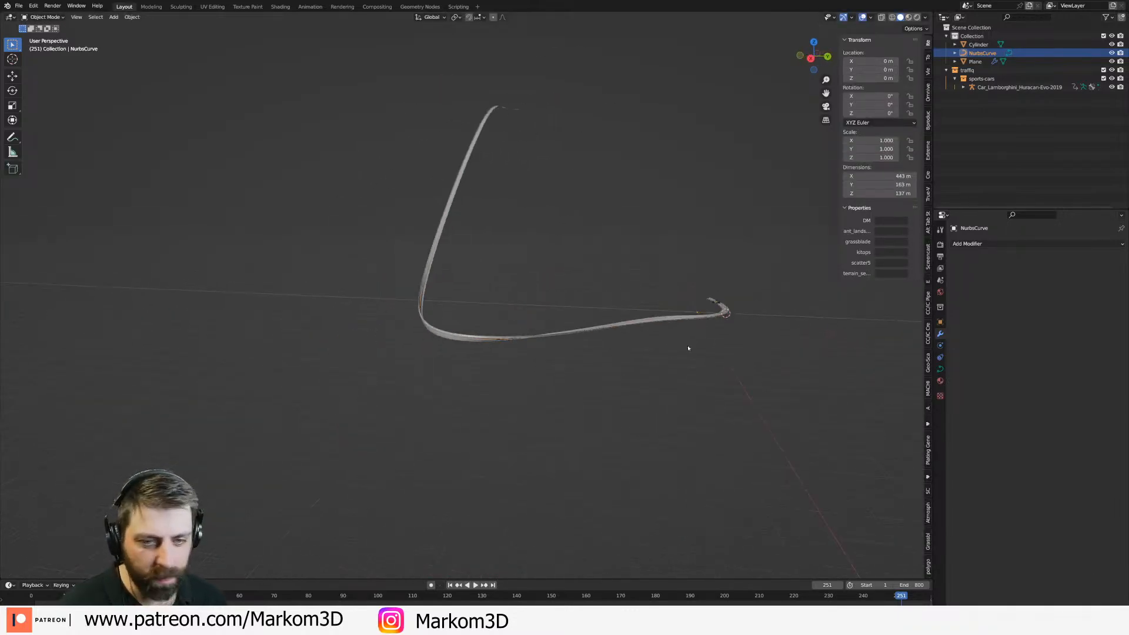
Select the Lamborghini on the track and frame it in the view.
click(719, 304)
middle_drag(747, 307, 640, 345)
key(KP_Decimal)
middle_drag(527, 332, 601, 351)
scroll(638, 598, down, 10)
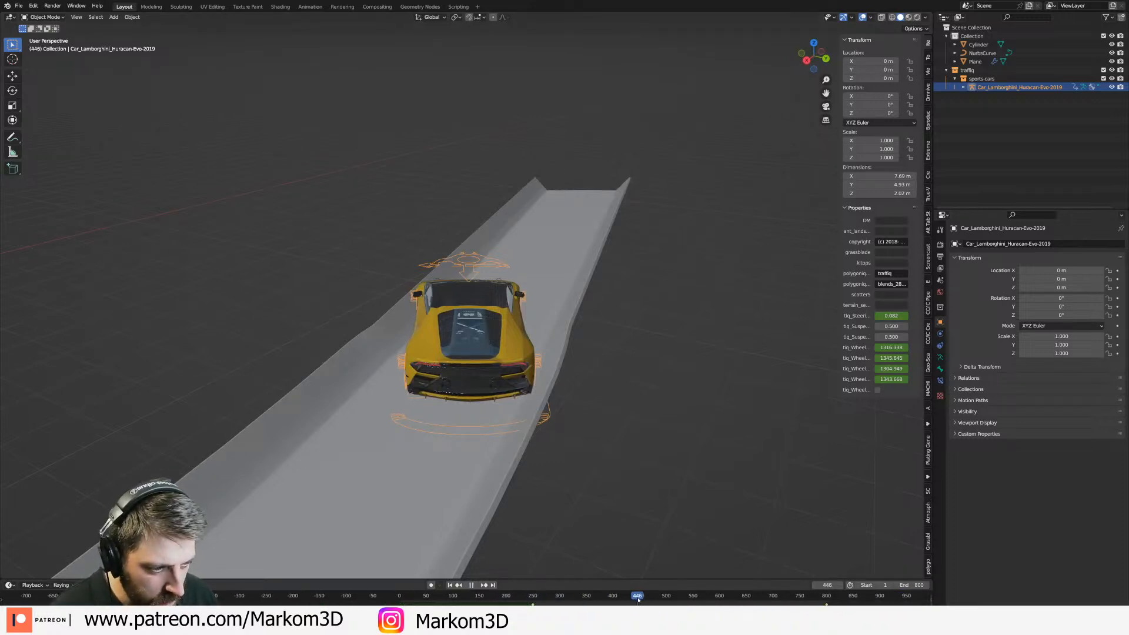
Scrub and play the animation to review the car driving along the reshaped track, and display the traffiq rig settings.
drag(658, 597, 502, 596)
scroll(478, 531, down, 5)
shift+middle_drag(404, 426, 608, 374)
scroll(580, 403, down, 2)
click(455, 596)
key(space)
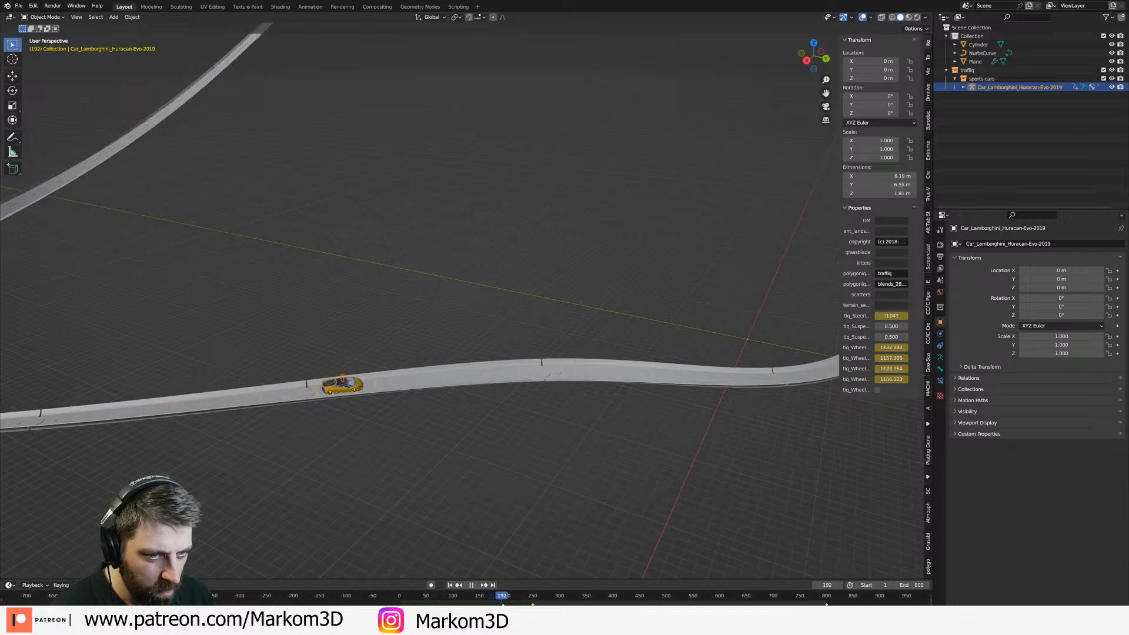
key(space)
scroll(612, 496, down, 2)
shift+middle_drag(612, 497, 518, 544)
key(space)
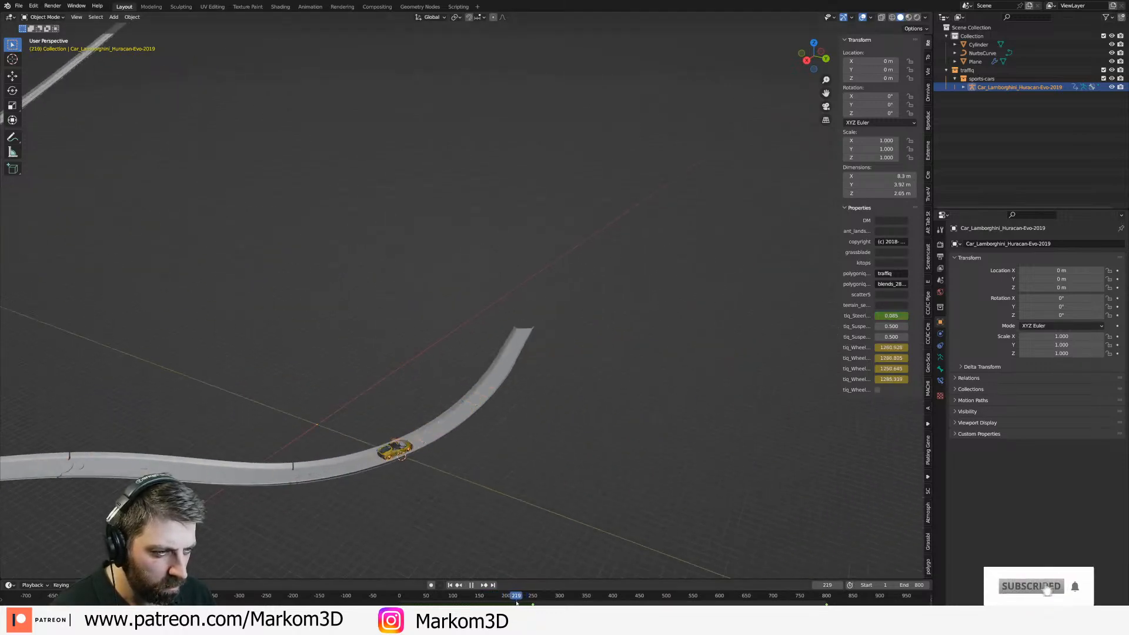
key(Escape)
middle_drag(686, 531, 622, 405)
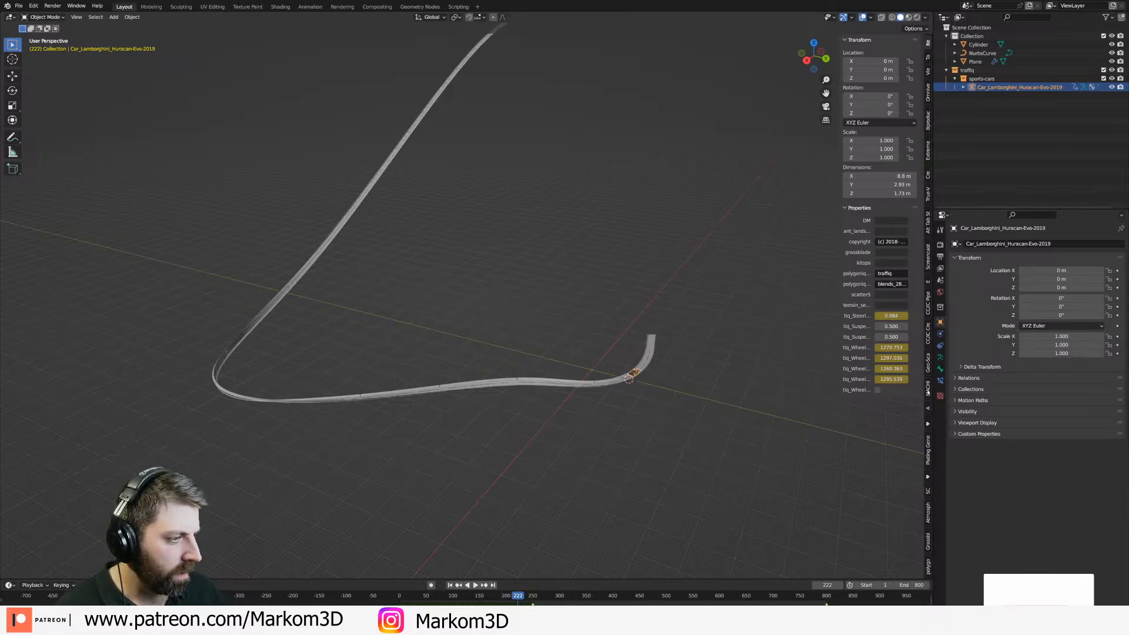
click(928, 567)
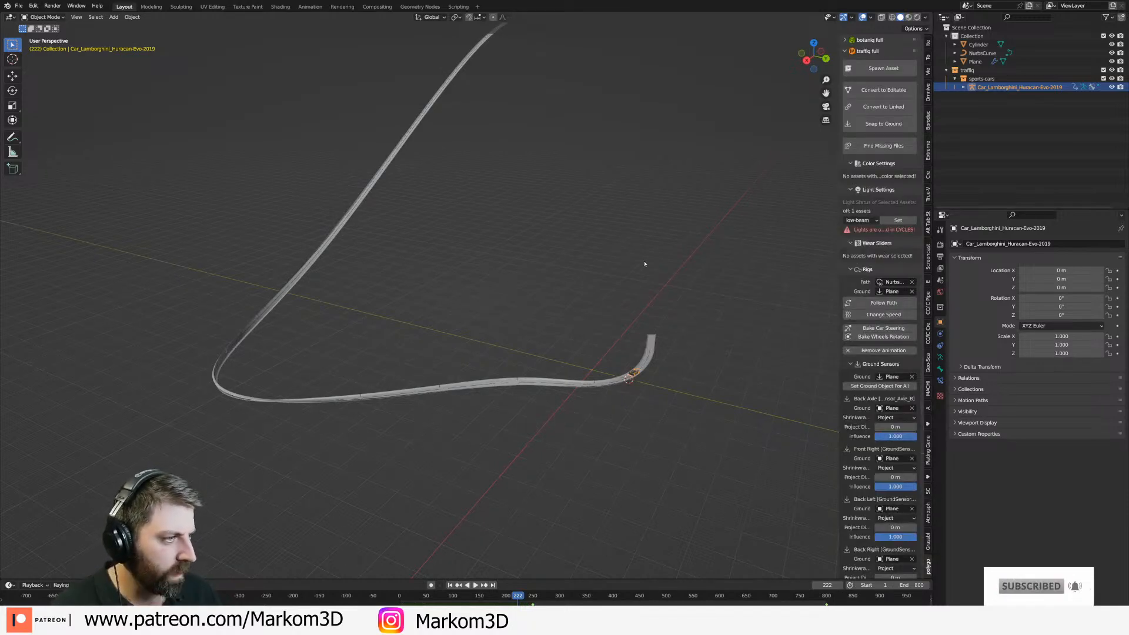
Start saving the scene, browse to the F:\Markom3D Studios folder and sort its contents by name.
key(ctrl+s)
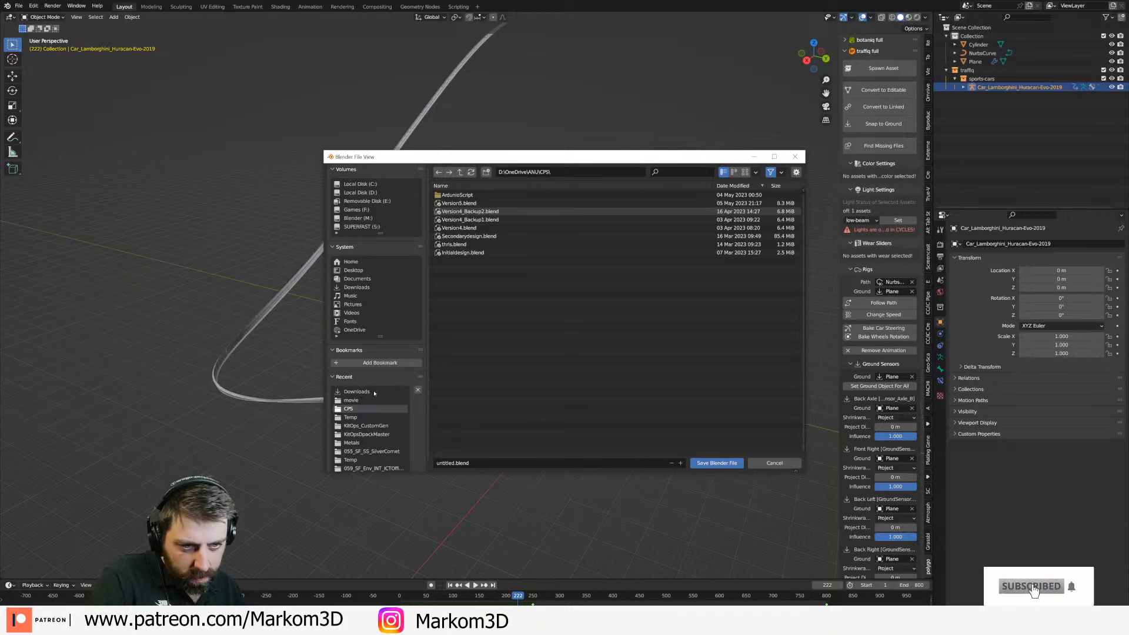
scroll(365, 428, down, 1)
click(376, 440)
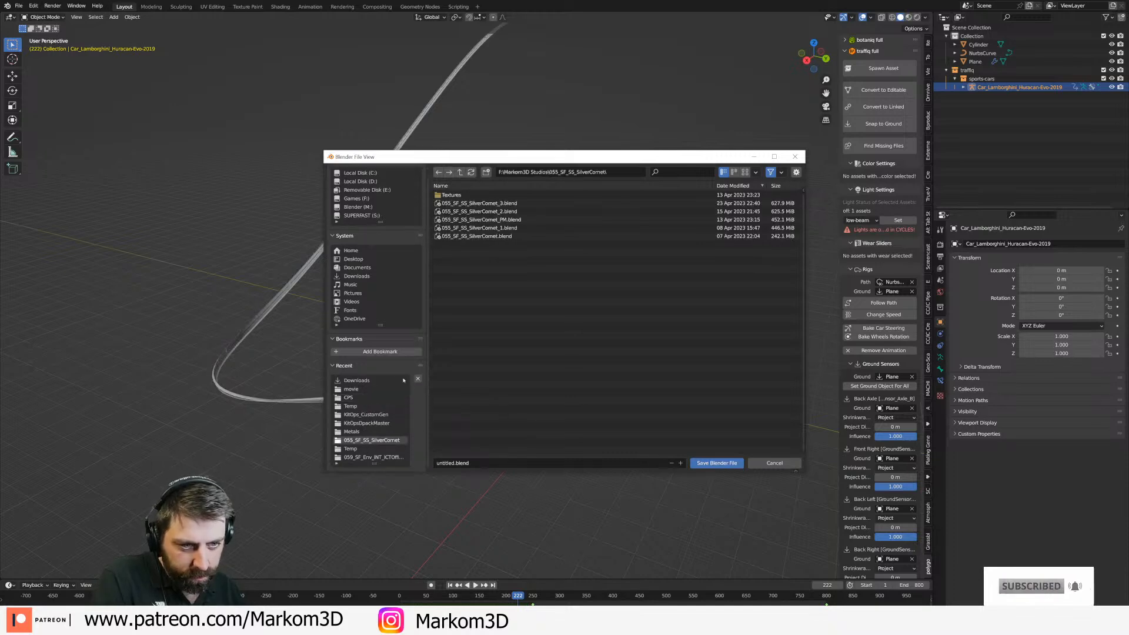
click(460, 172)
click(441, 186)
scroll(484, 351, down, 4)
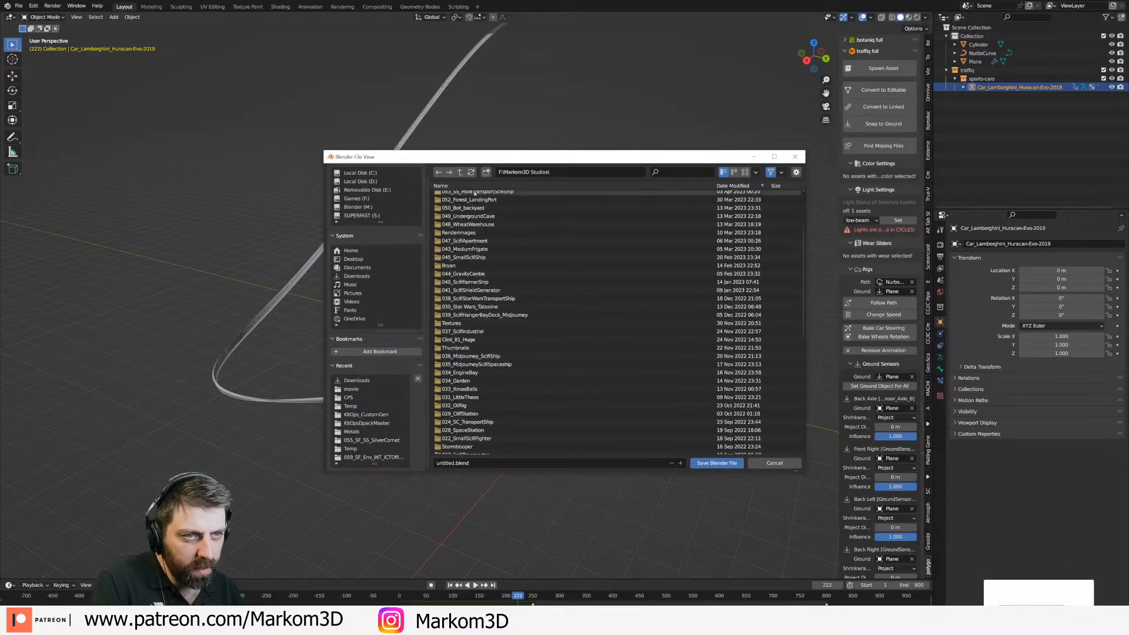
scroll(483, 352, down, 8)
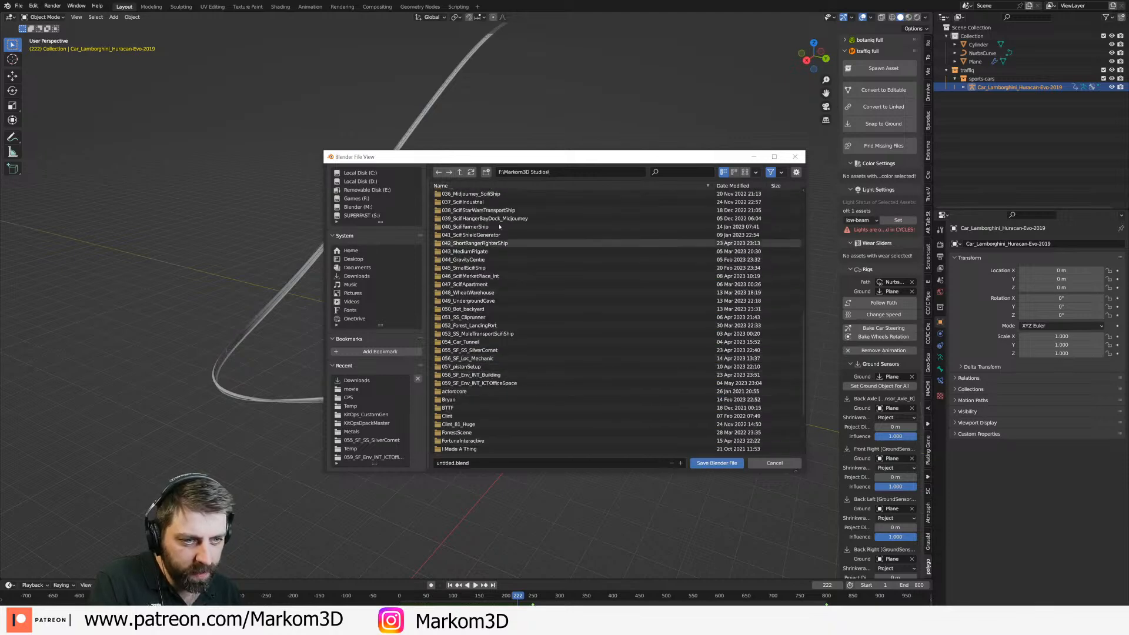
Create a folder named 060_Hotwheels and save the scene in it as untitled.blend.
click(486, 172)
text(060)
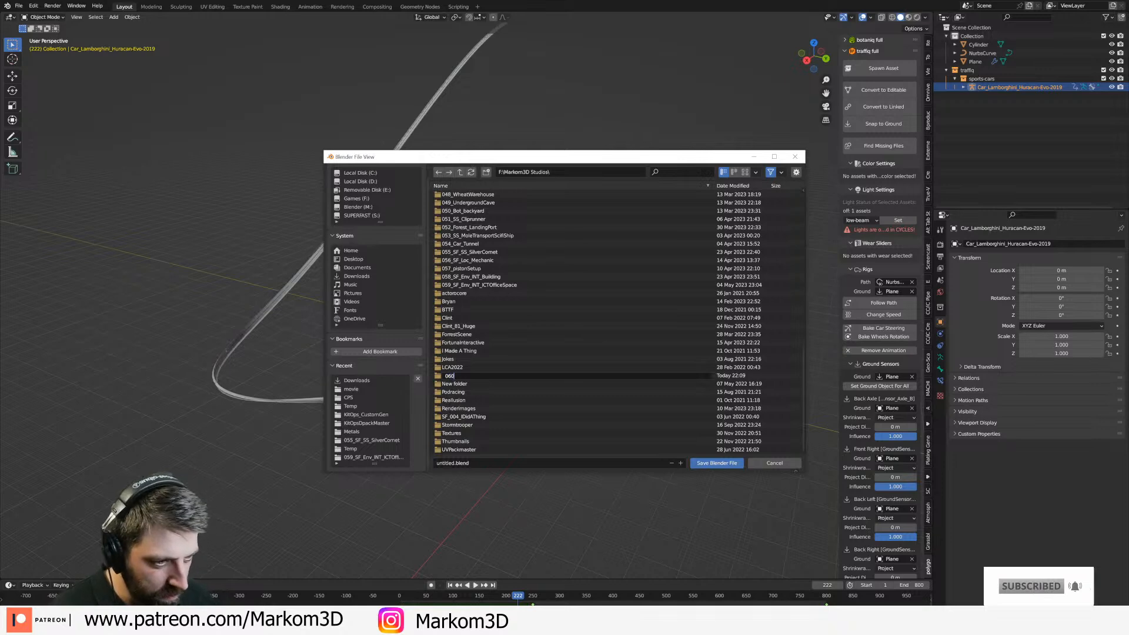
text(_Hotw)
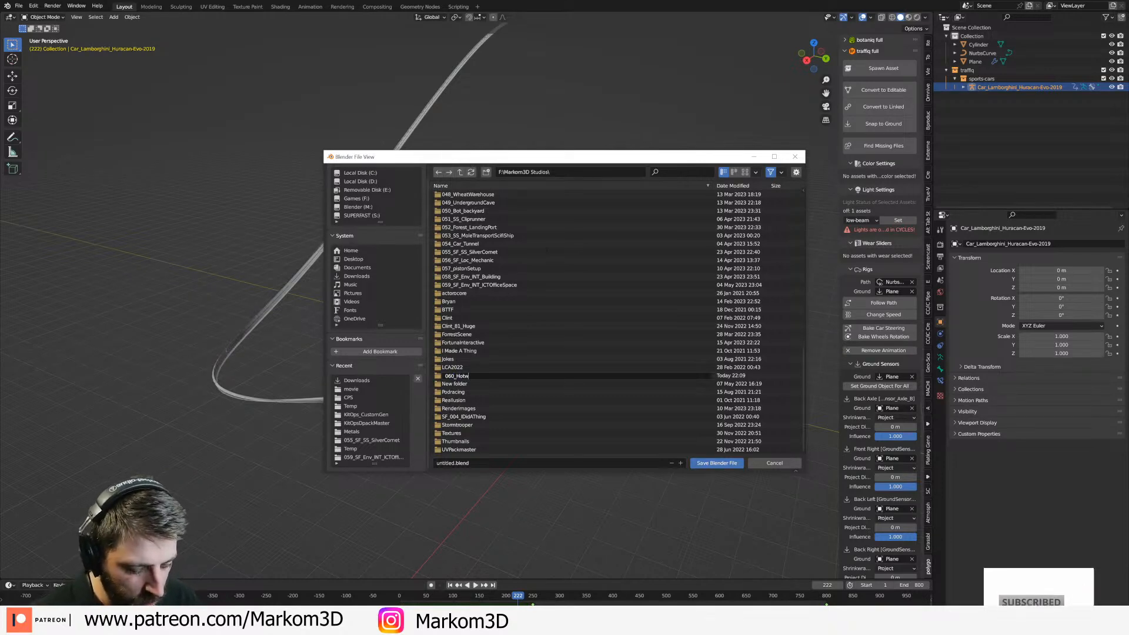
text(heels)
key(Return)
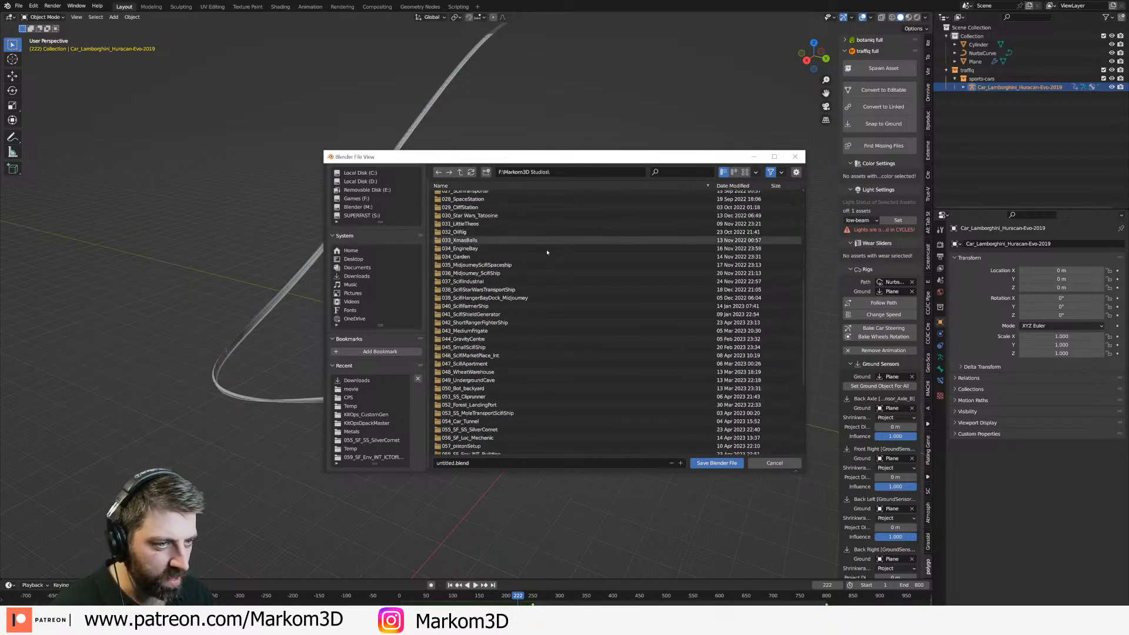
double_click(470, 318)
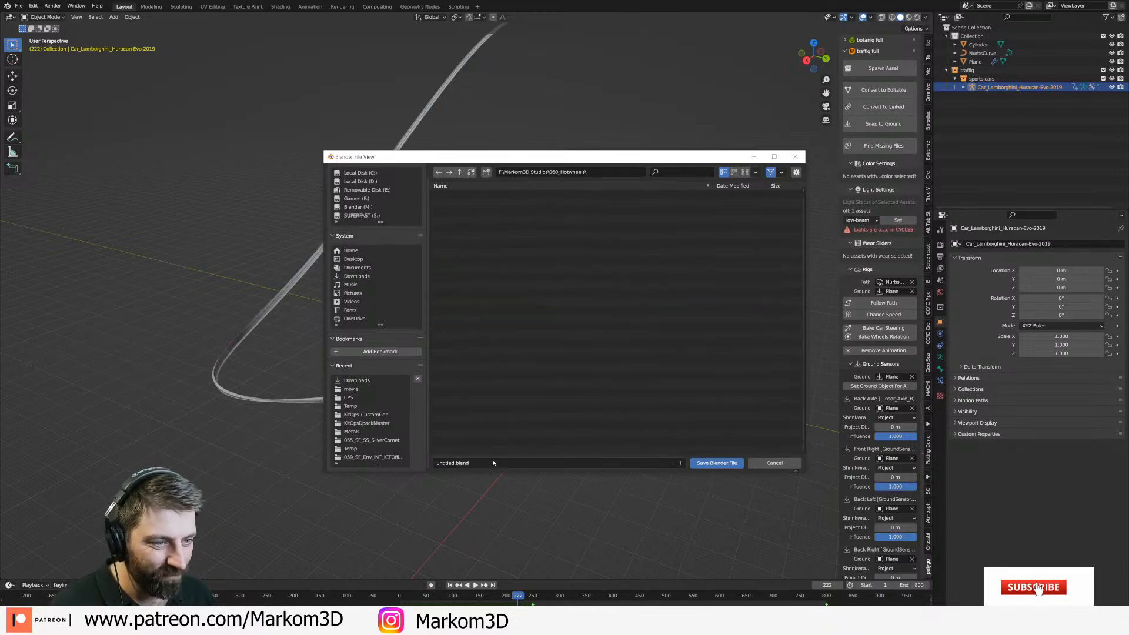
click(717, 463)
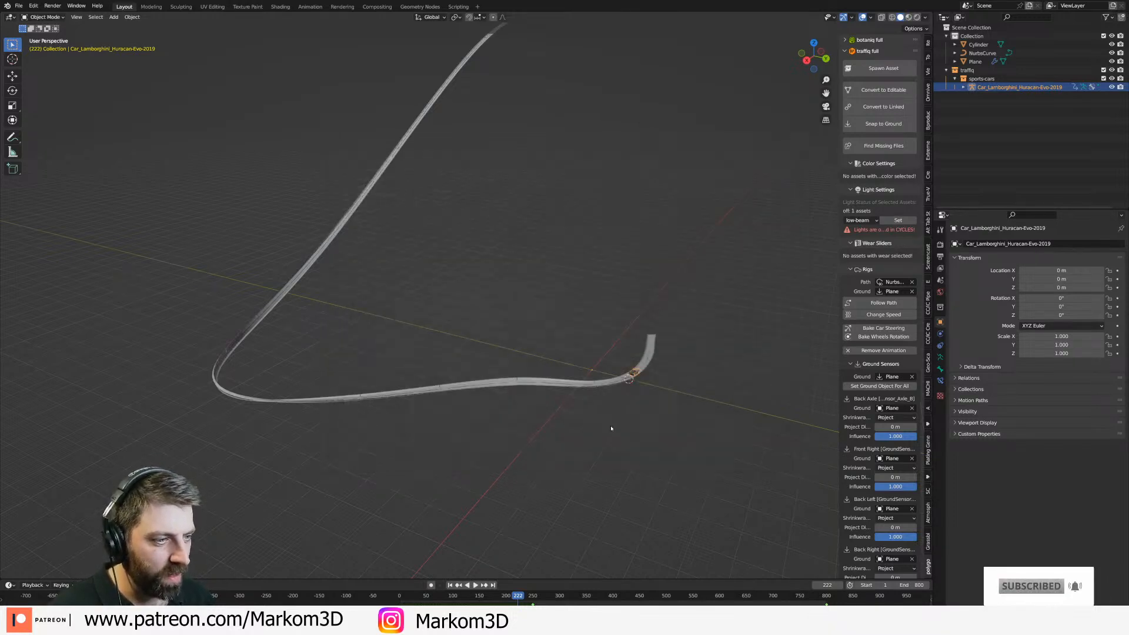
Add a cube at the 3D cursor and raise it along Z above the track beside the car.
scroll(494, 393, up, 3)
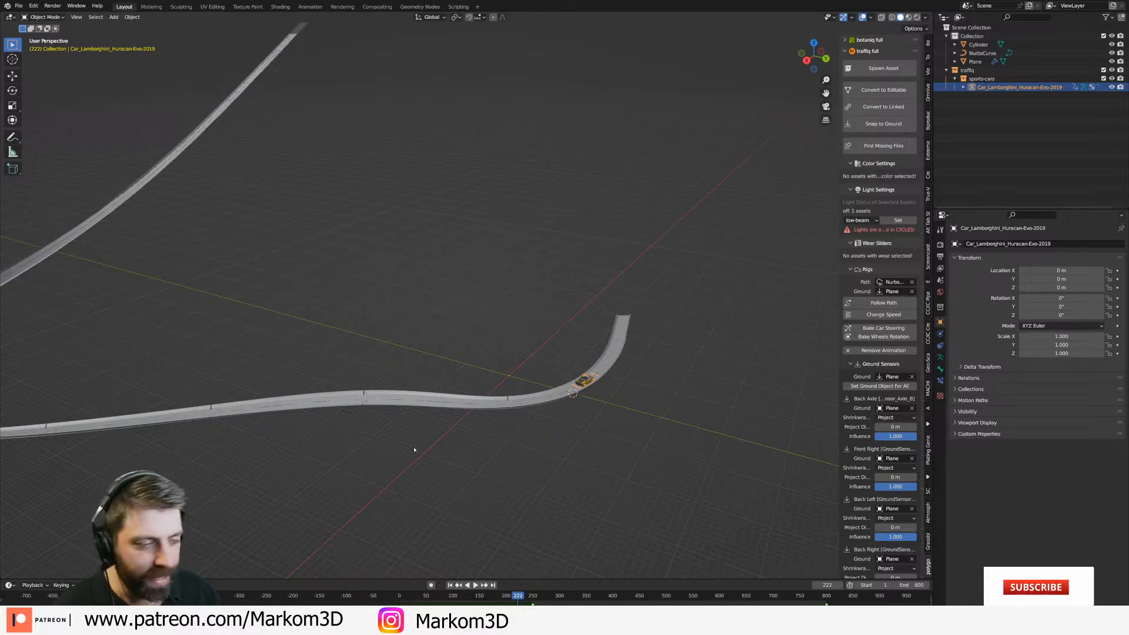
shift+middle_drag(345, 404, 785, 448)
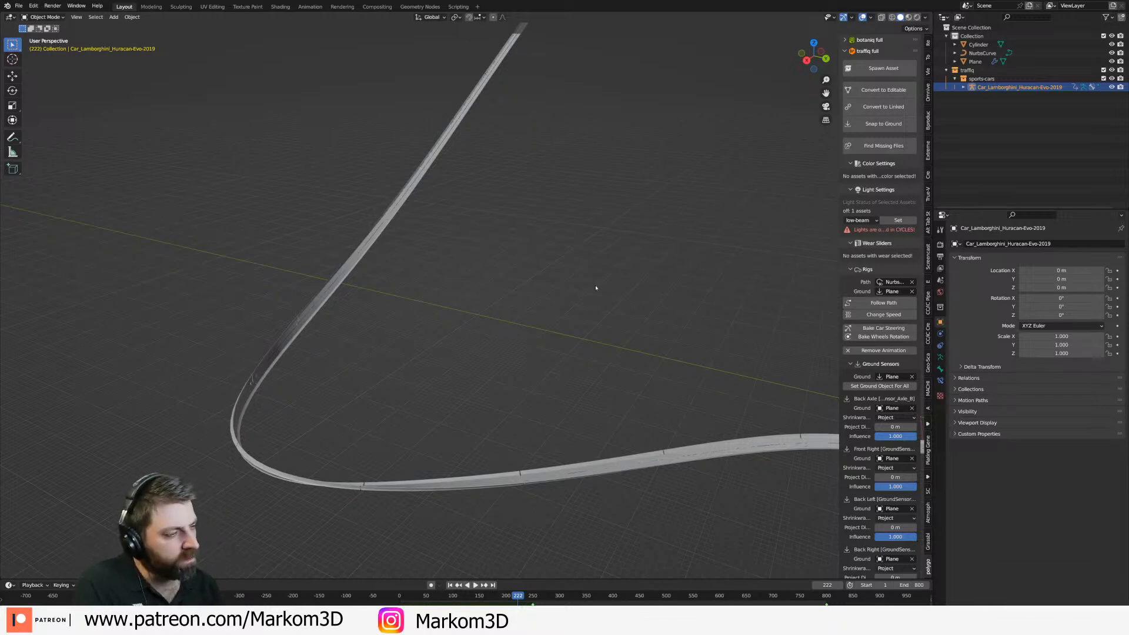
click(531, 350)
key(shift+a)
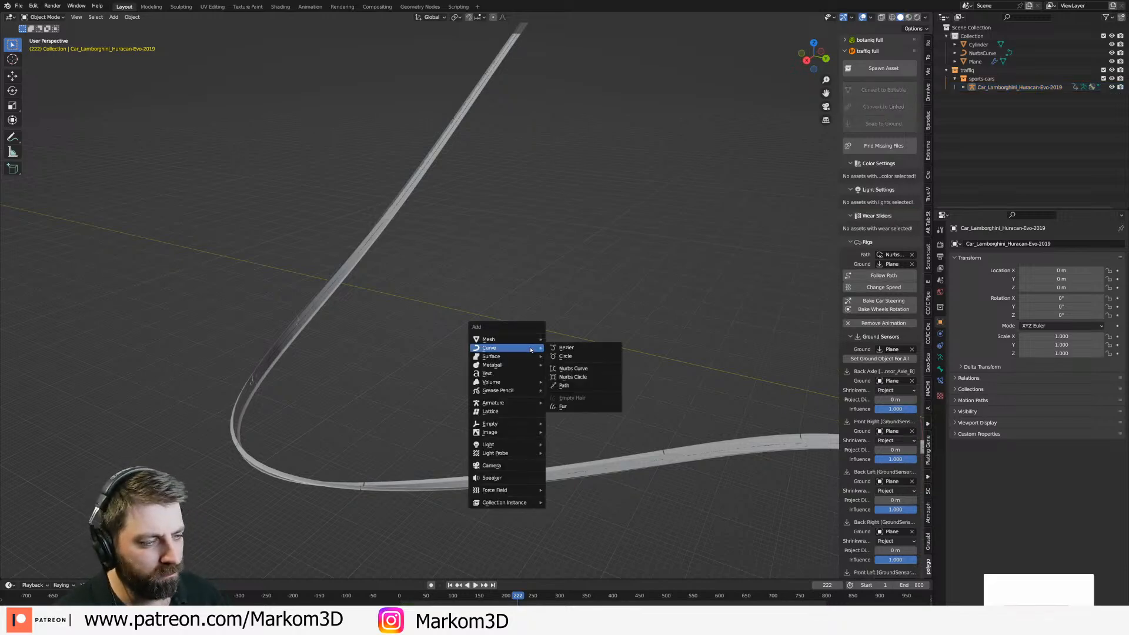
mouse_move(510, 339)
click(590, 347)
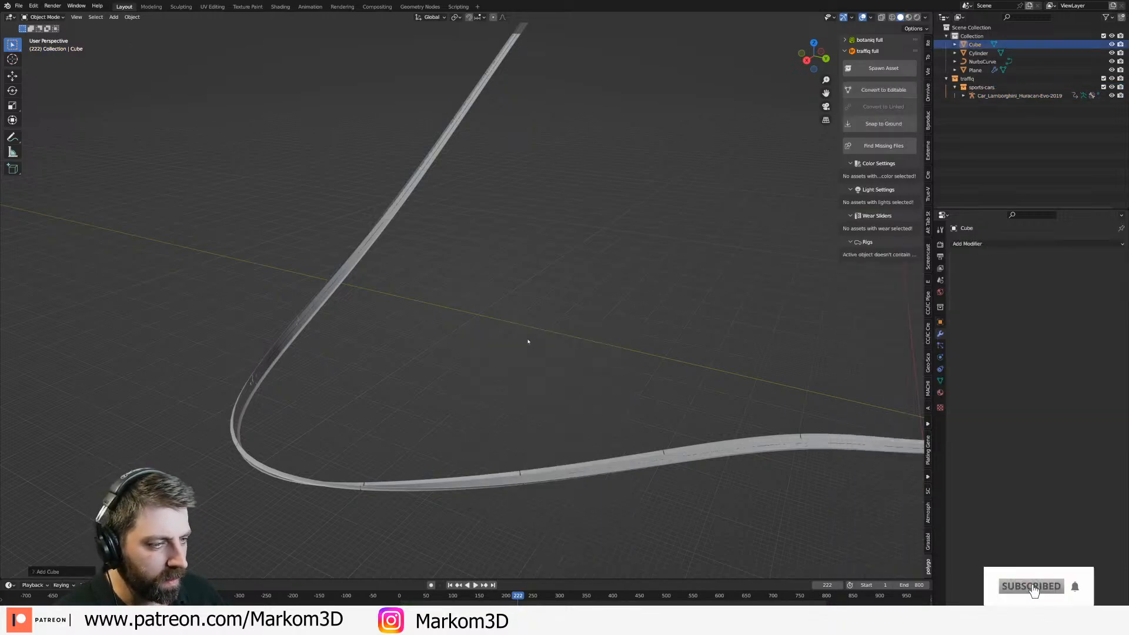
scroll(541, 343, down, 3)
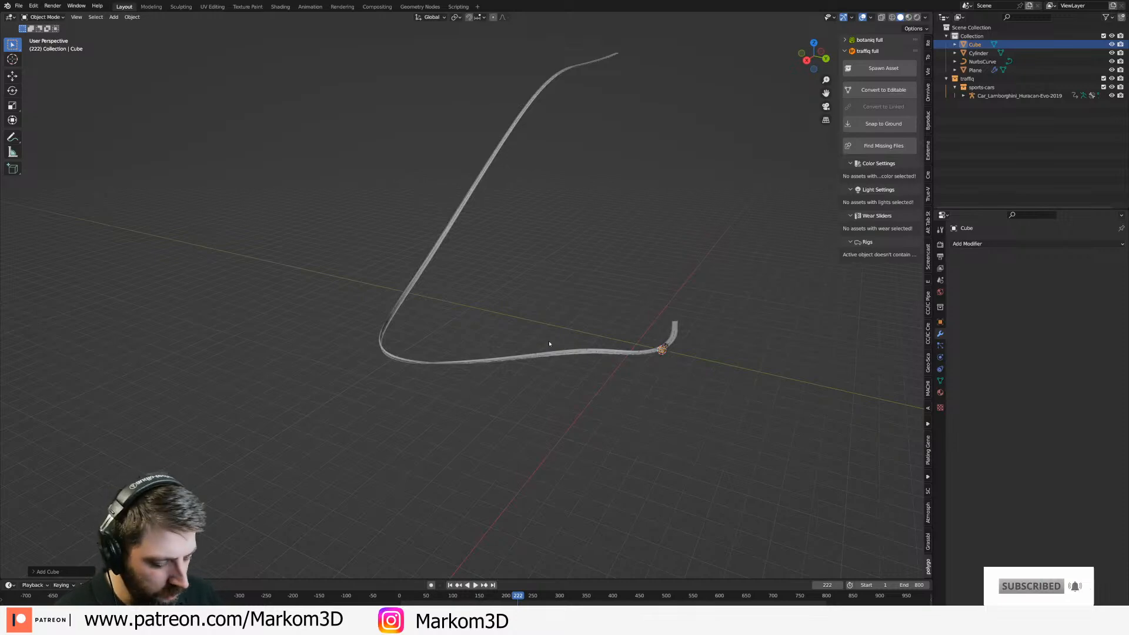
key(KP_Decimal)
scroll(549, 343, down, 5)
key(g)
key(z)
click(673, 153)
scroll(678, 216, down, 3)
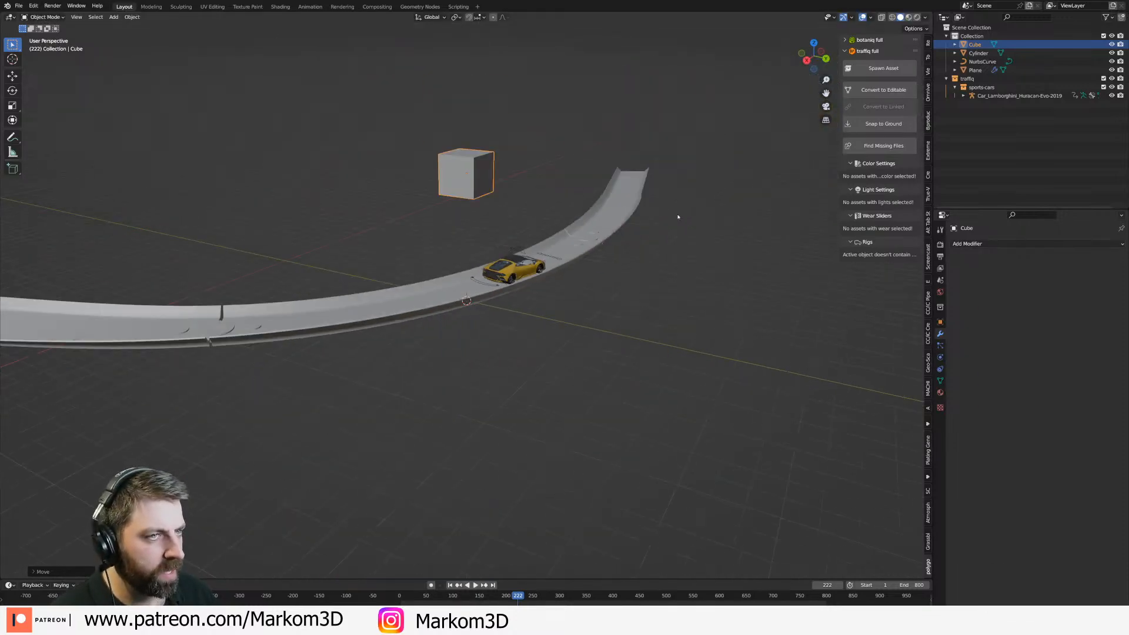
shift+middle_drag(877, 329, 858, 356)
Give the cube Rigid Body physics and expand its surface response, sensitivity, collections and dynamics settings.
click(941, 370)
click(941, 357)
click(940, 346)
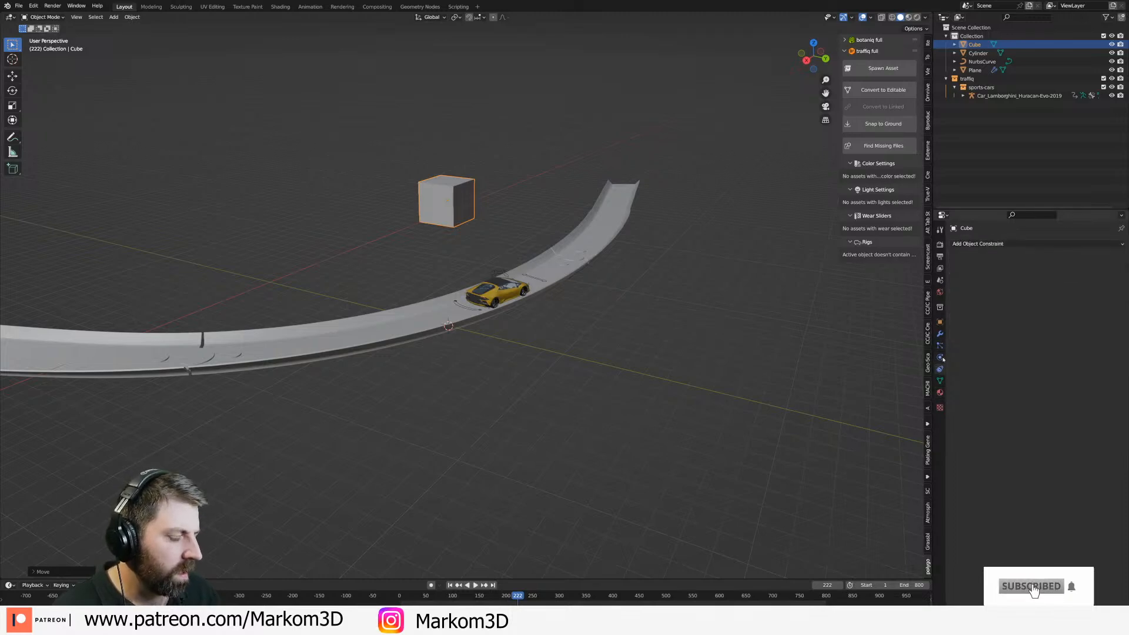
click(941, 358)
click(1076, 263)
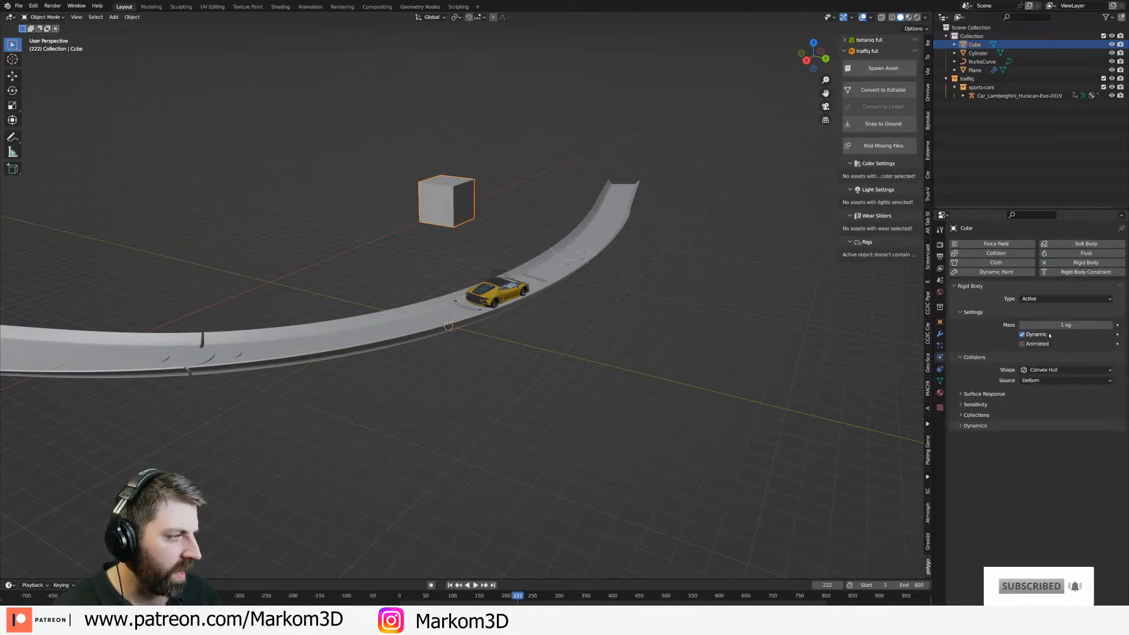
drag(970, 424, 964, 394)
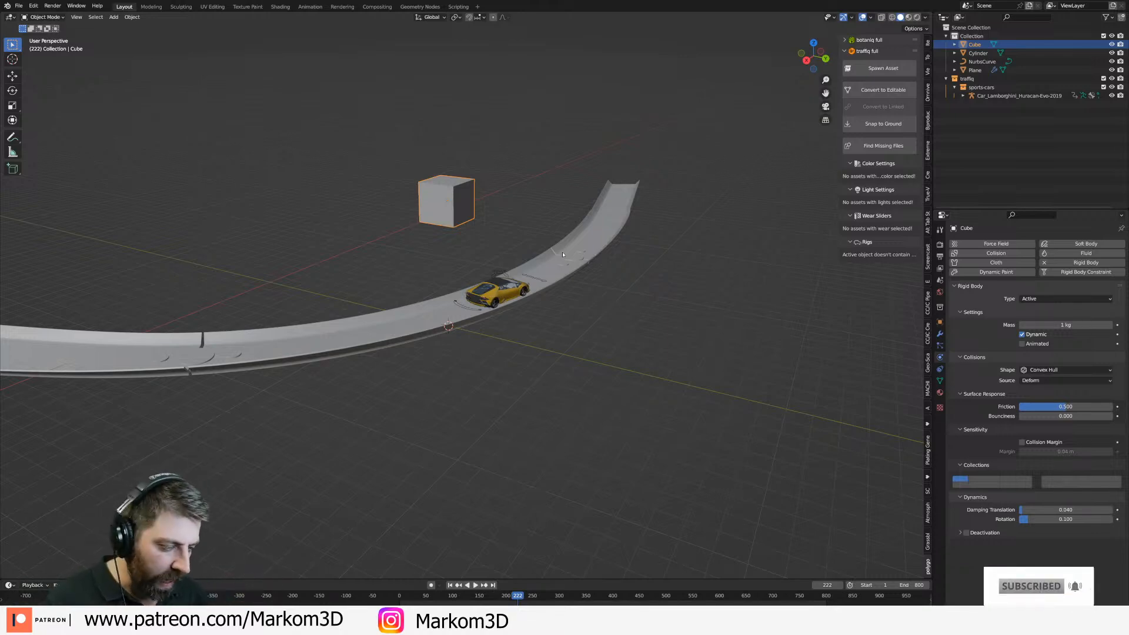
Delete the cube above the track and select the car.
middle_drag(242, 337, 554, 427)
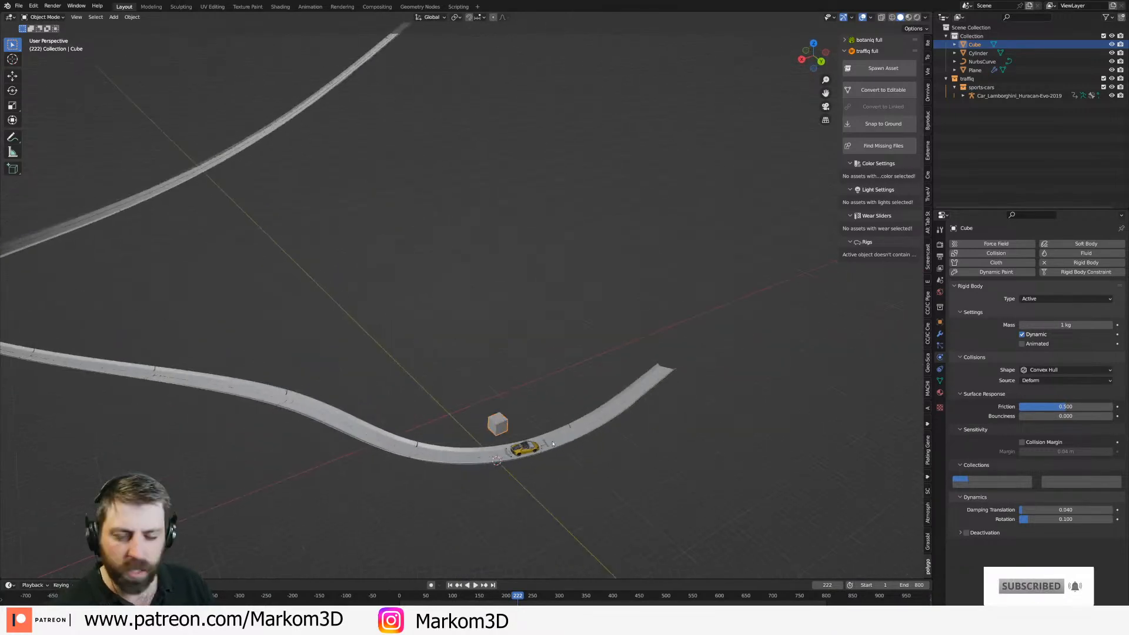
key(Delete)
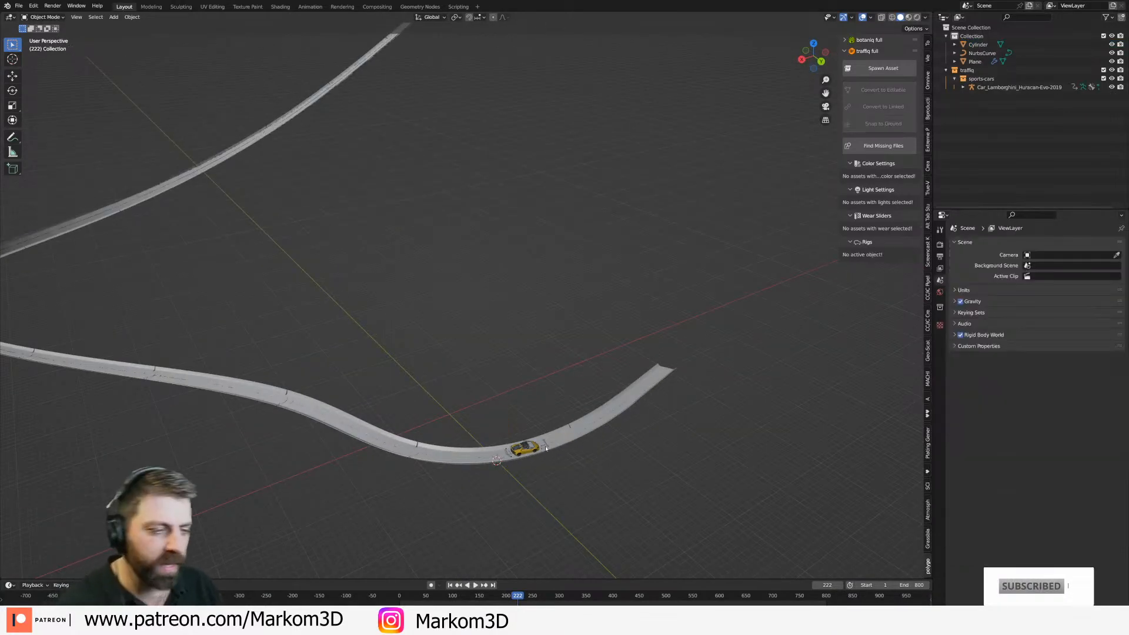
click(544, 449)
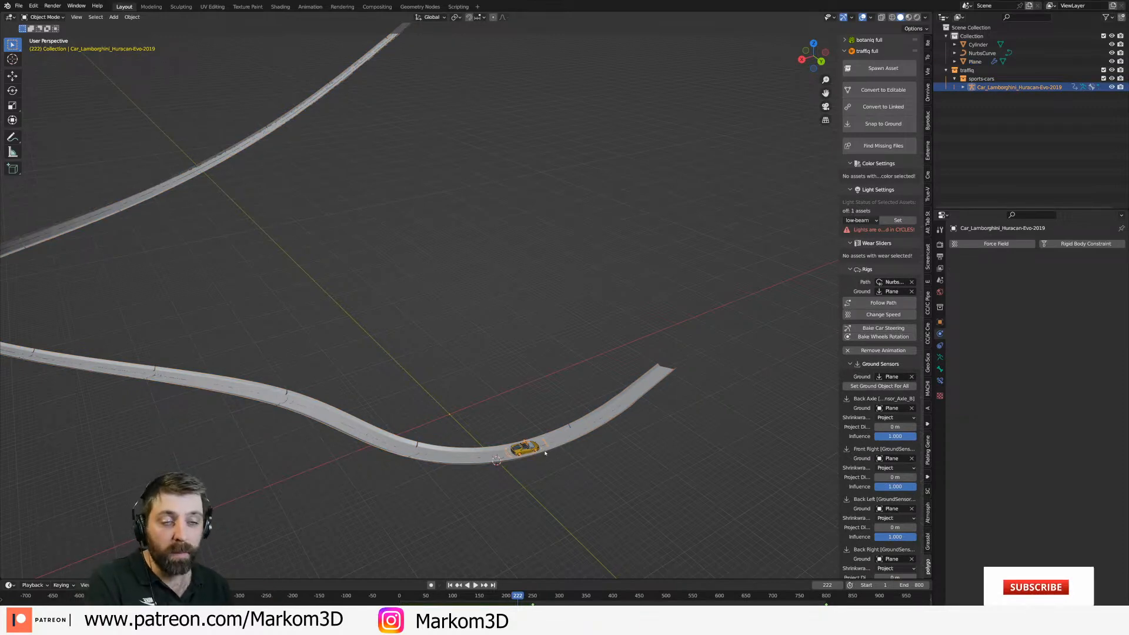
Add Rigid Body physics to the track plane and set its type to Passive.
scroll(517, 404, up, 5)
click(455, 87)
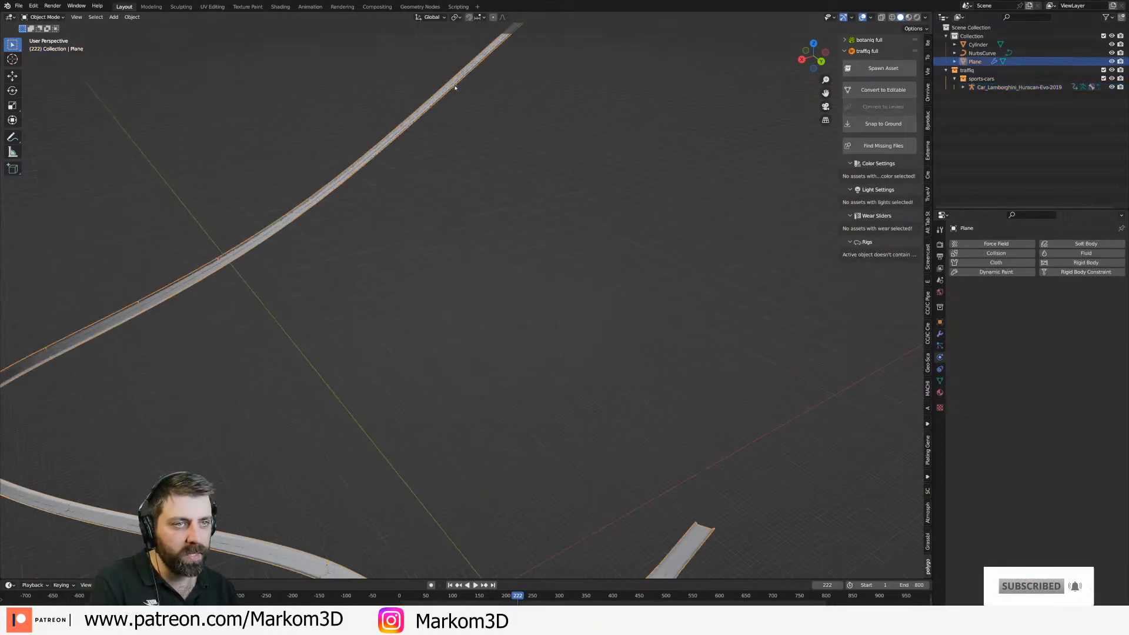
click(1086, 262)
click(1066, 299)
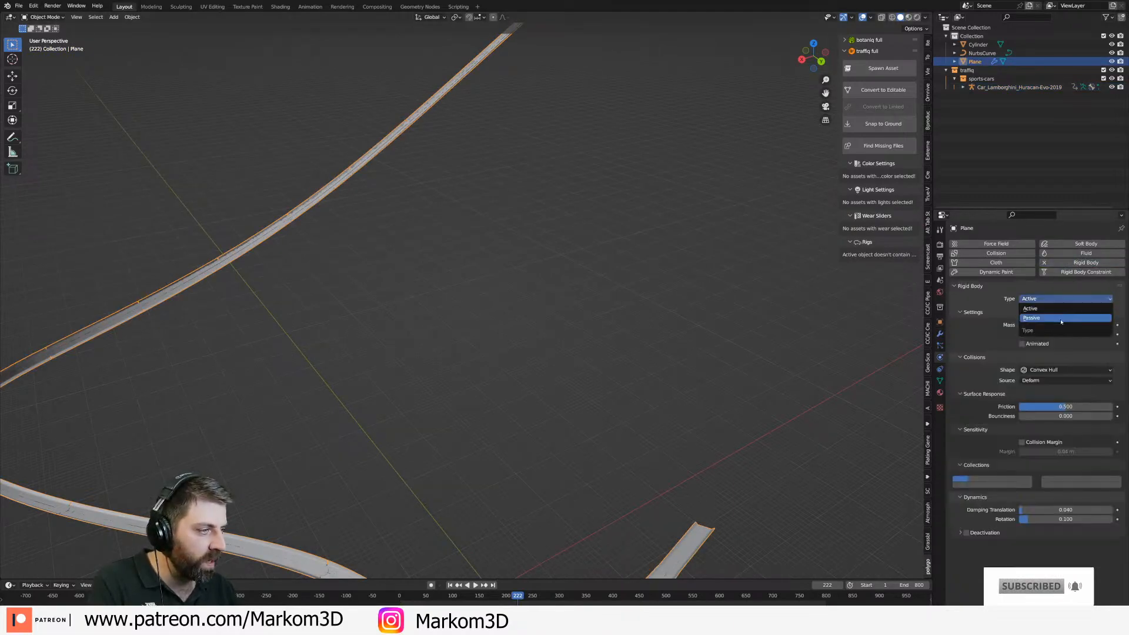
click(1062, 321)
Add a UV sphere on the upper stretch of the track and raise it along Z just above the surface.
middle_drag(530, 221, 479, 374)
key(shift+a)
mouse_move(478, 373)
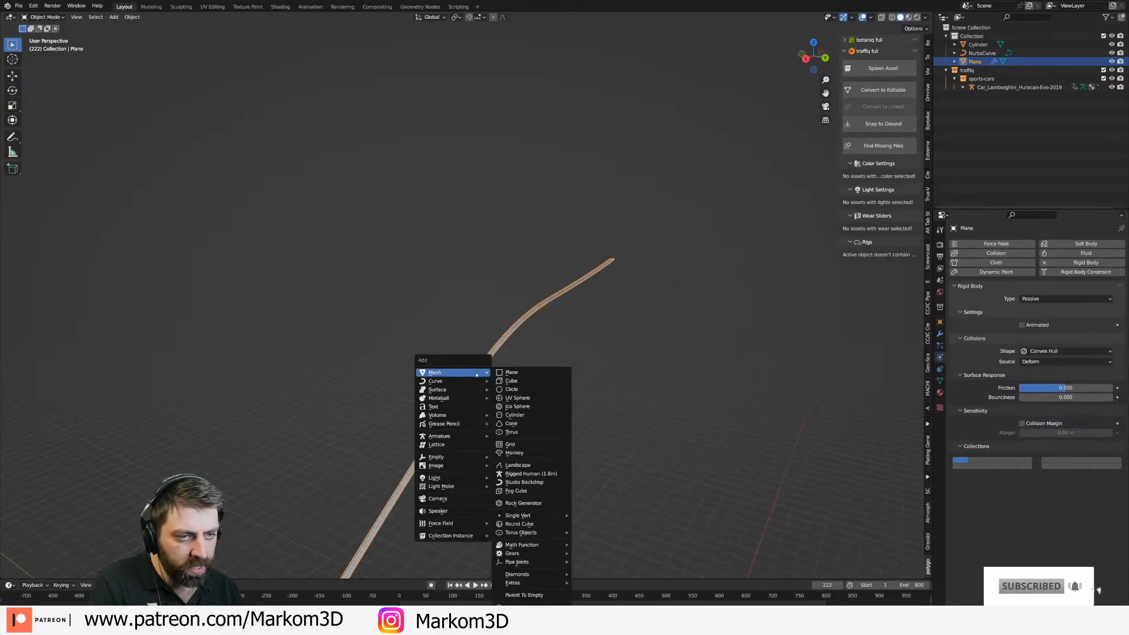
click(526, 399)
scroll(559, 450, up, 5)
scroll(562, 463, down, 1)
key(g)
key(z)
click(568, 475)
middle_drag(569, 475, 590, 254)
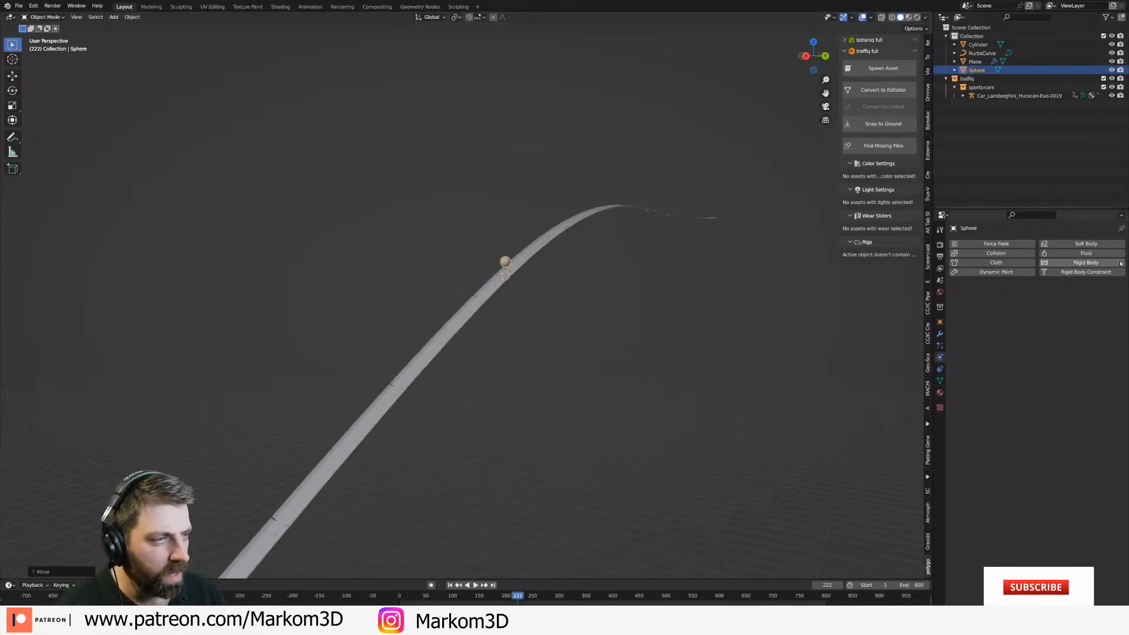
Add Rigid Body physics to the sphere and set its bounciness to 0.2.
click(1086, 262)
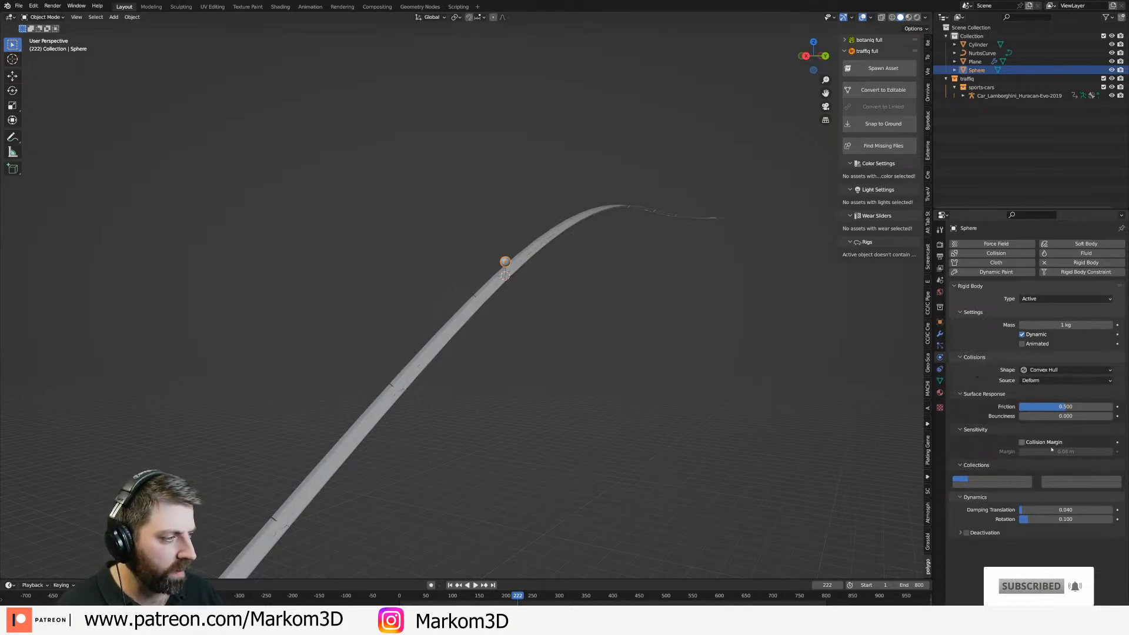
click(1046, 417)
text(0.2)
key(Return)
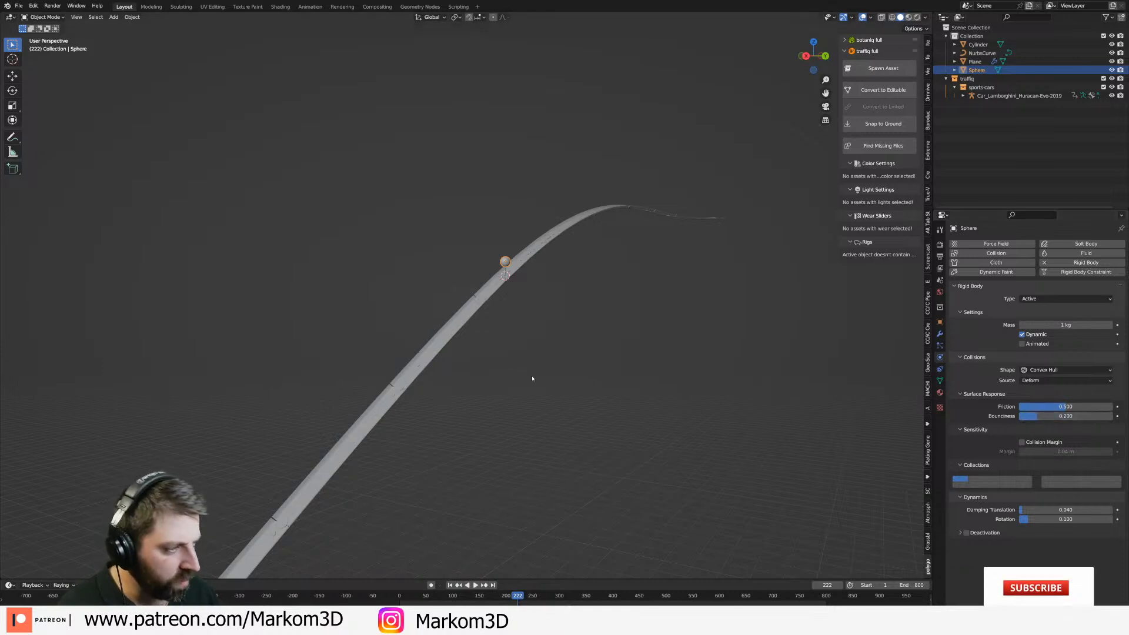
Play the sphere's rigid body simulation from frame 1, stop it and select the track plane.
click(450, 586)
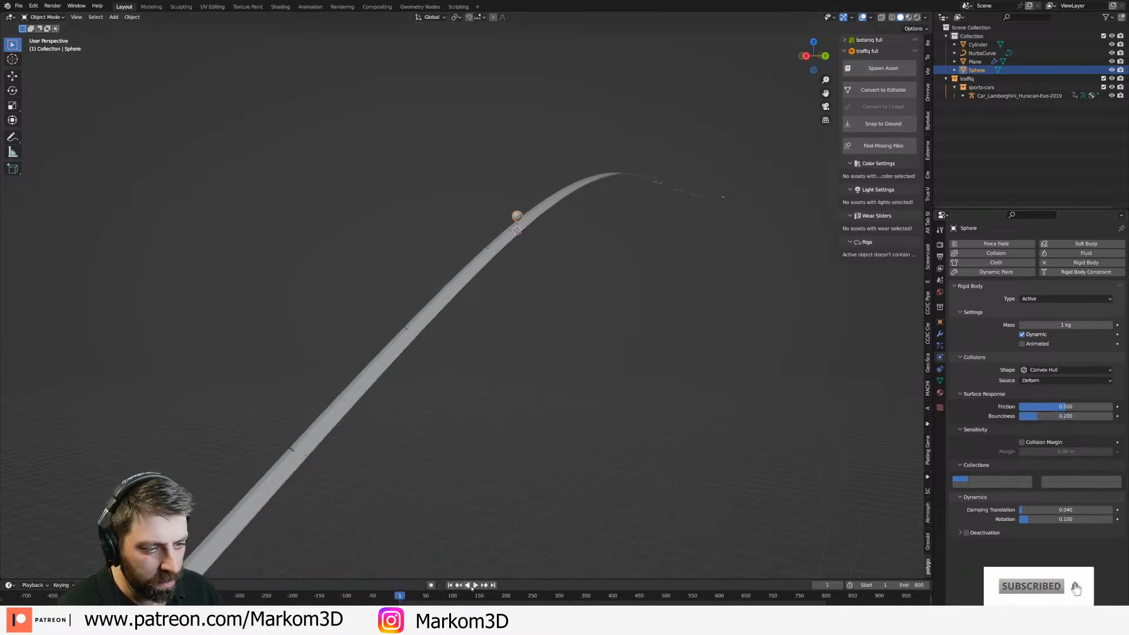
click(475, 586)
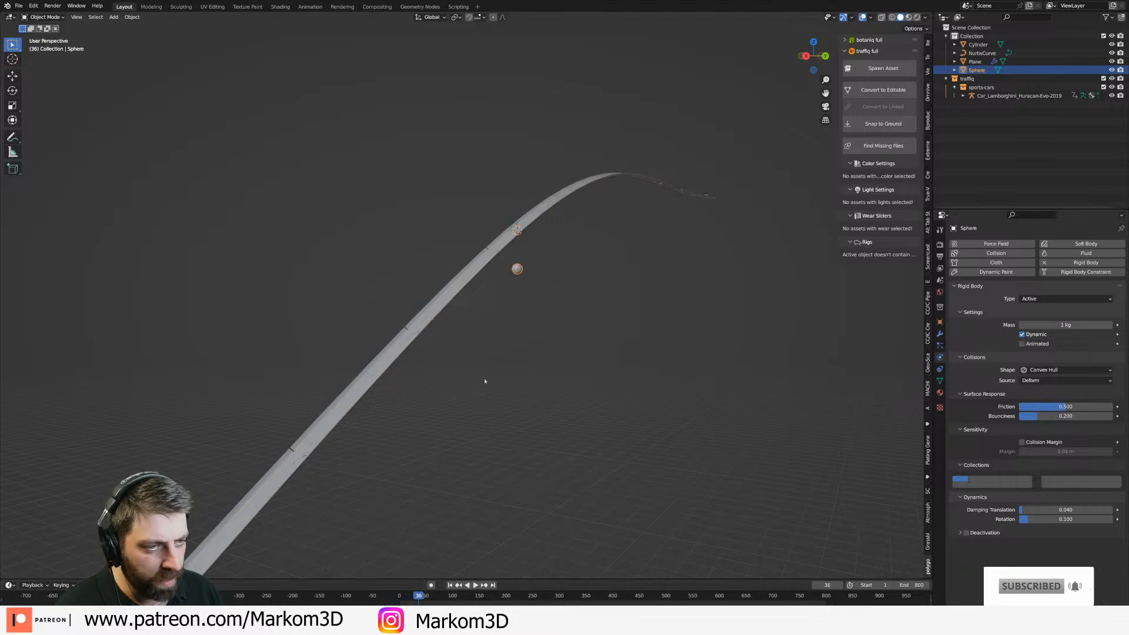
click(475, 272)
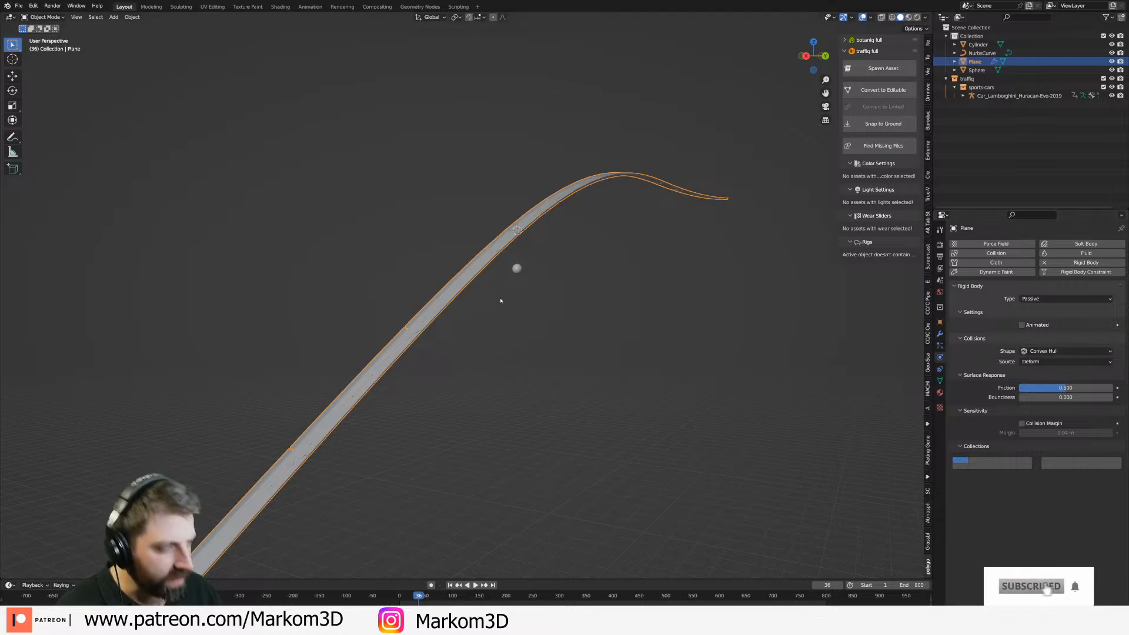
Apply the track plane's Array and Curve modifiers to its mesh.
click(940, 334)
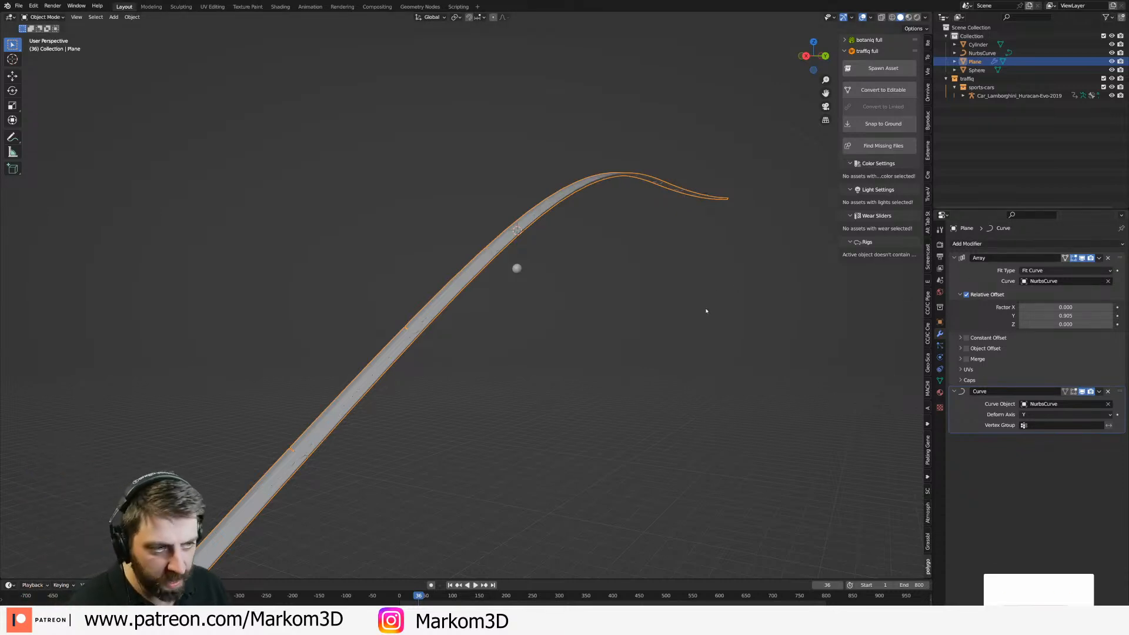
key(ctrl+a)
key(ctrl+a)
Select the sphere and replay its rigid body simulation from frame 1.
click(516, 271)
click(450, 585)
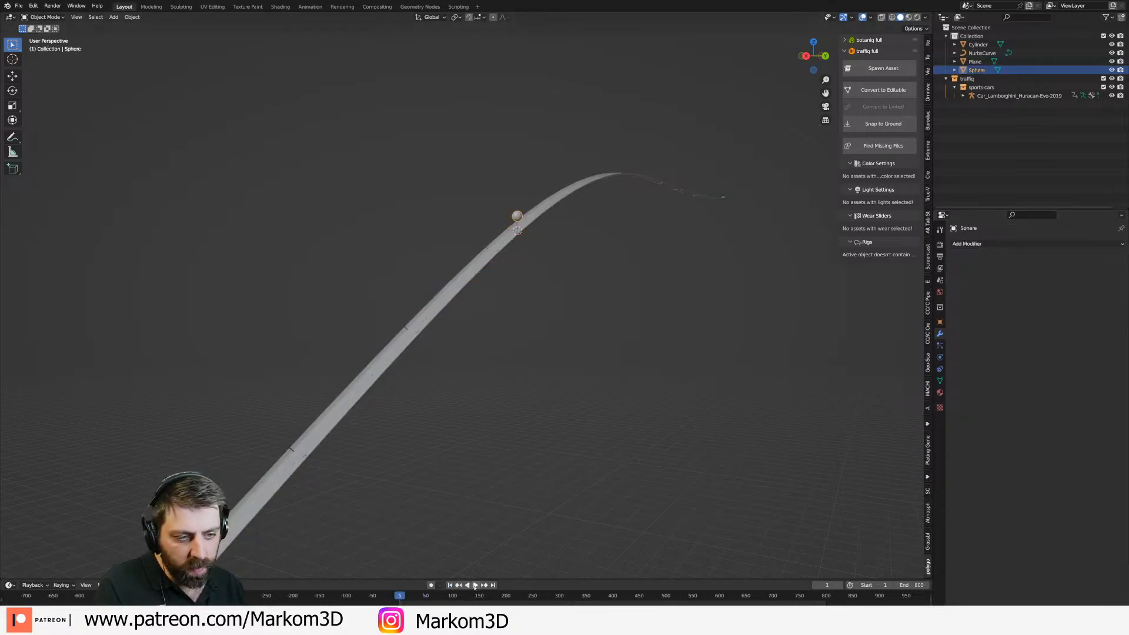
key(space)
Set the collision shape of the track plane's rigid body to Mesh.
click(455, 291)
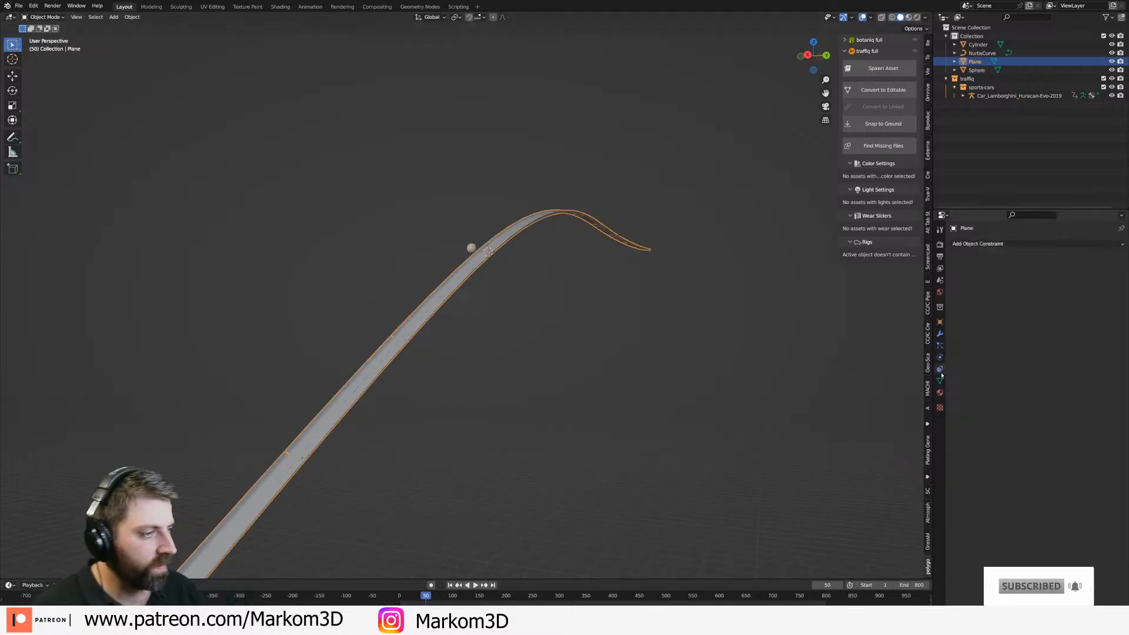
click(941, 381)
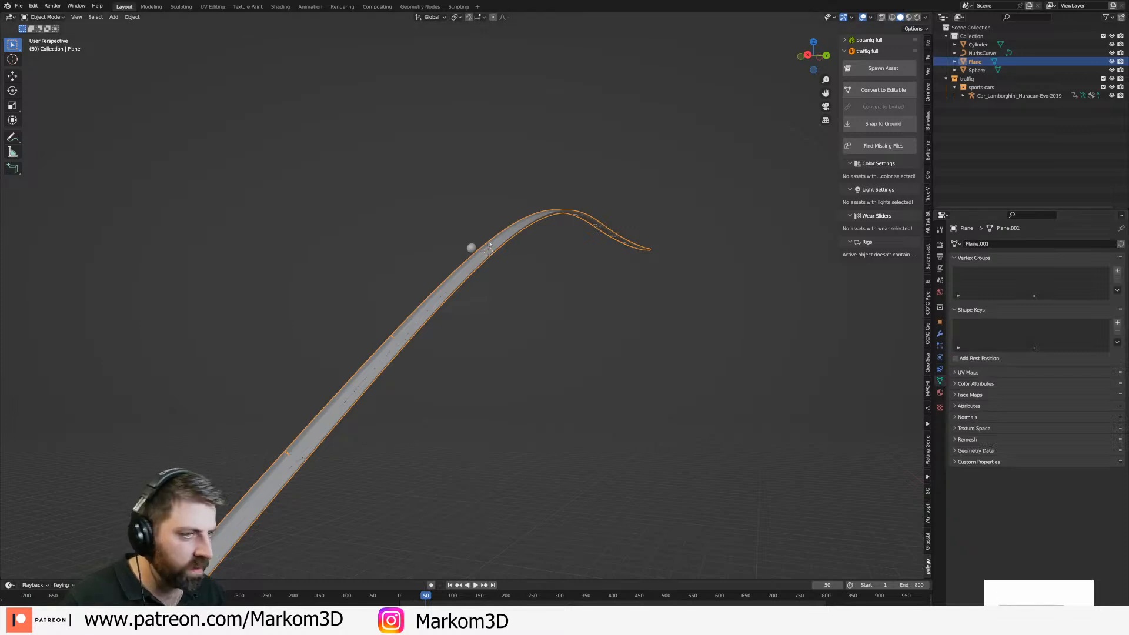
click(940, 369)
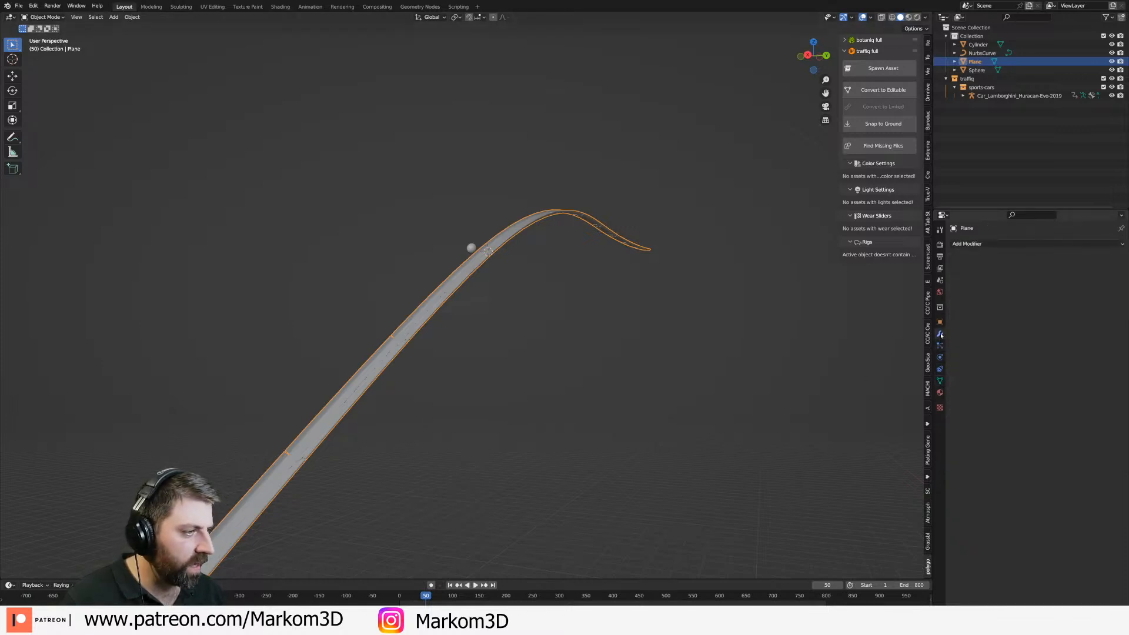
click(1056, 351)
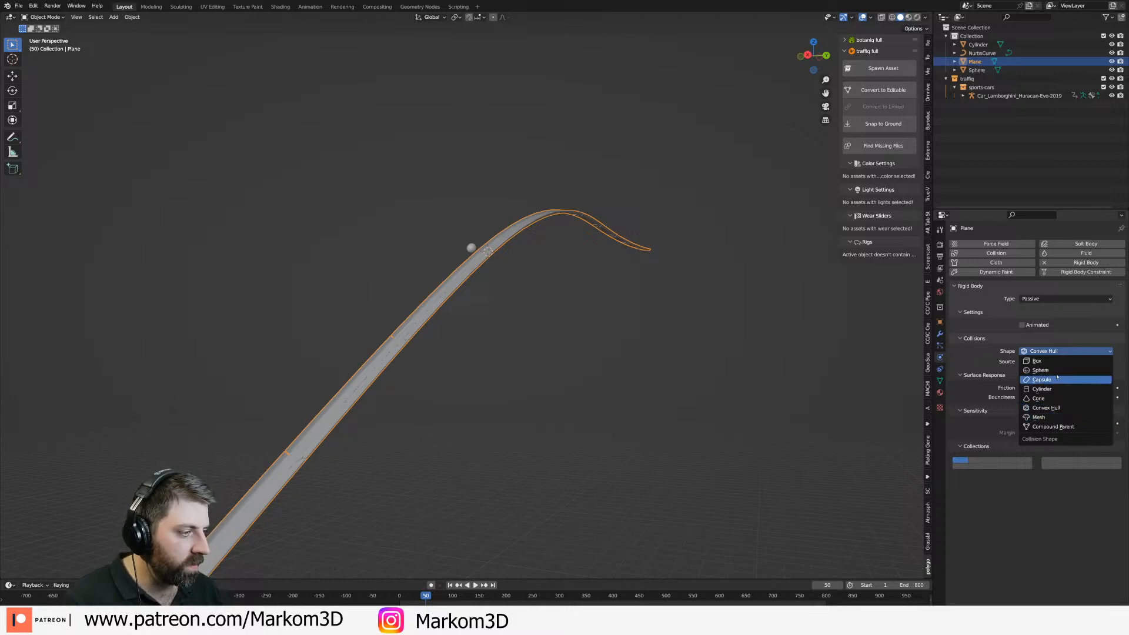
click(1052, 417)
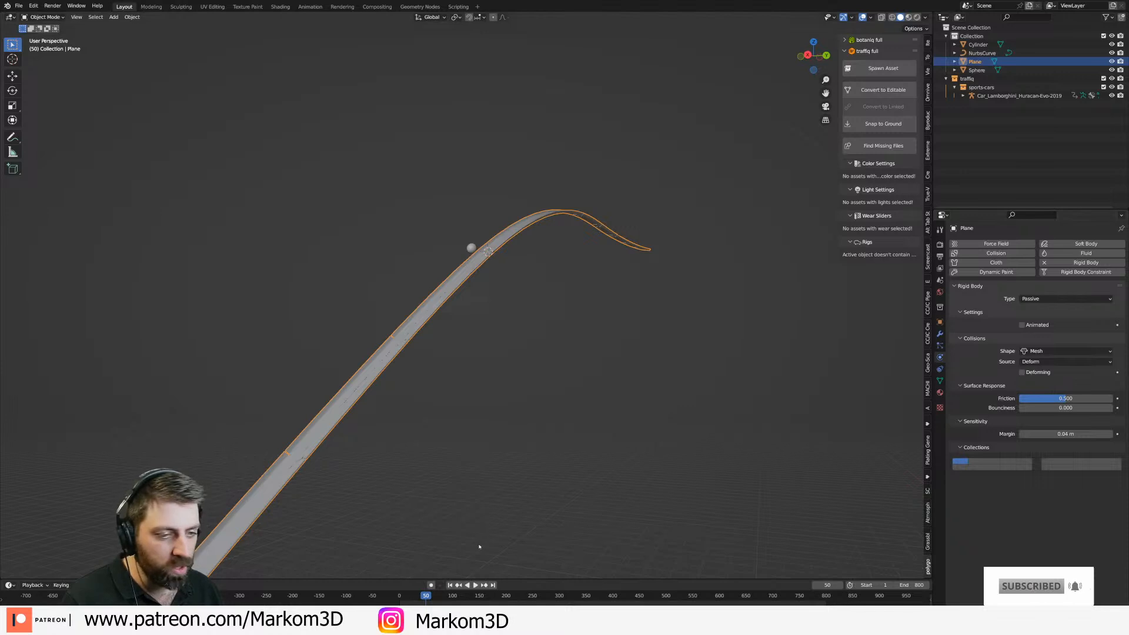
Play the simulation from the start and follow the sphere as it travels down the track.
click(450, 586)
click(475, 585)
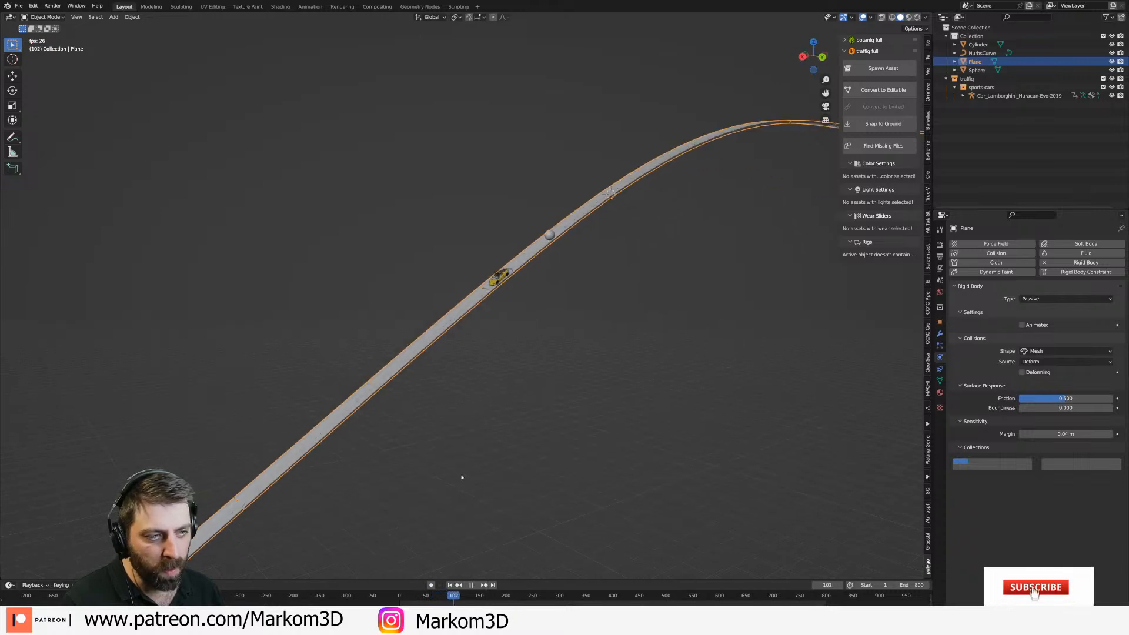
middle_drag(440, 488, 353, 490)
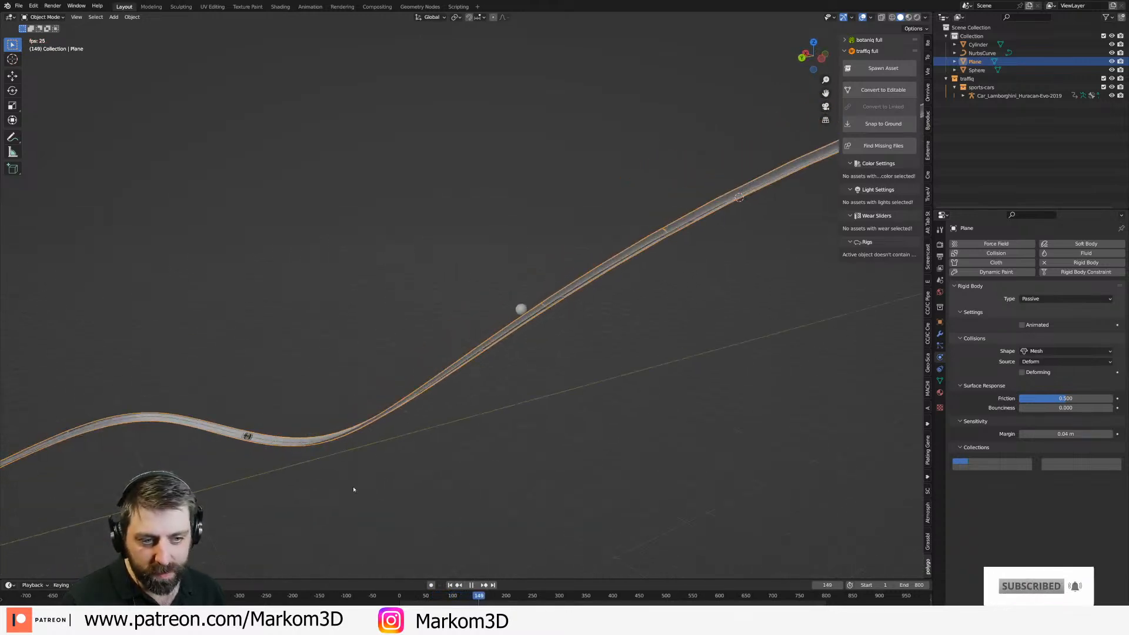
middle_drag(361, 492, 477, 429)
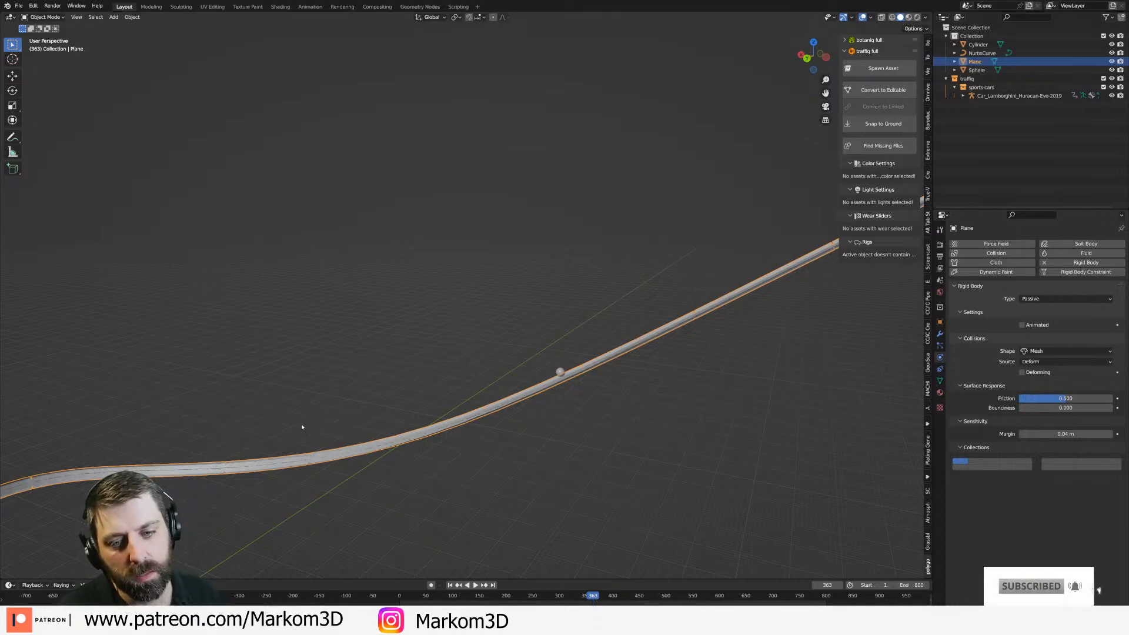
Delete the sphere from the lower part of the track.
click(560, 372)
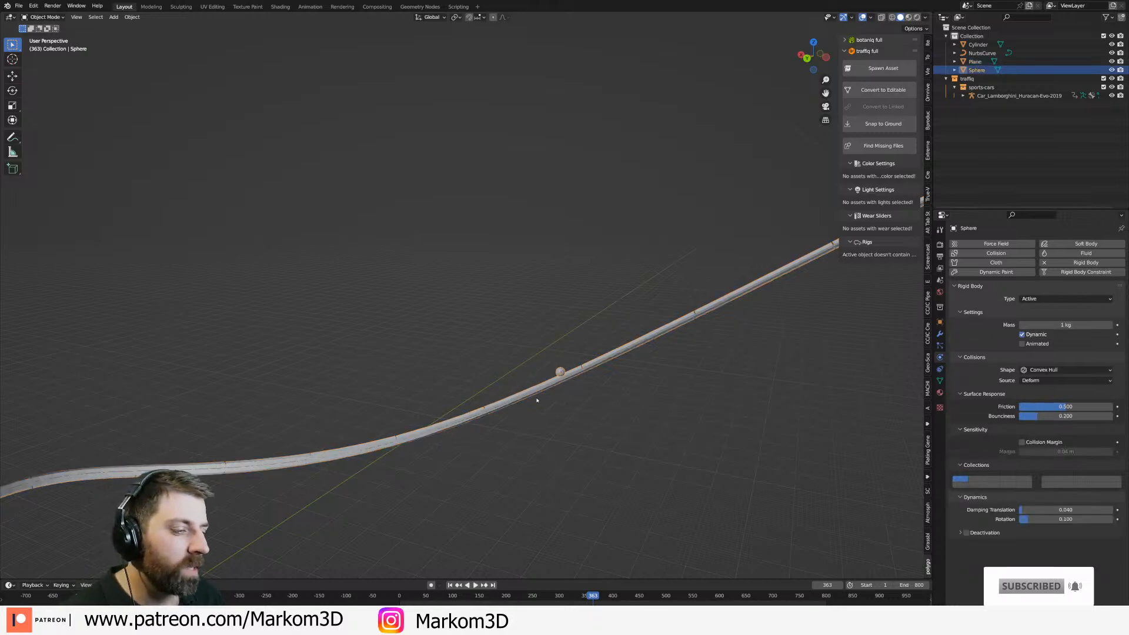
key(Delete)
middle_drag(529, 396, 537, 314)
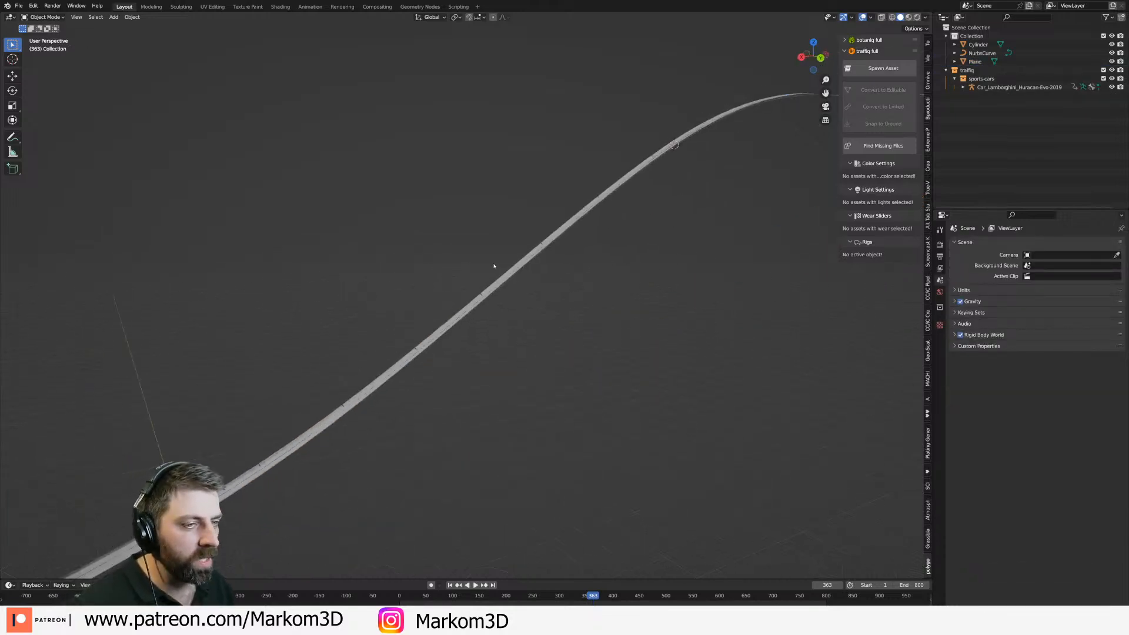
Revert the scene to the state before the track plane's Array and Curve modifiers were applied.
click(19, 5)
mouse_move(47, 32)
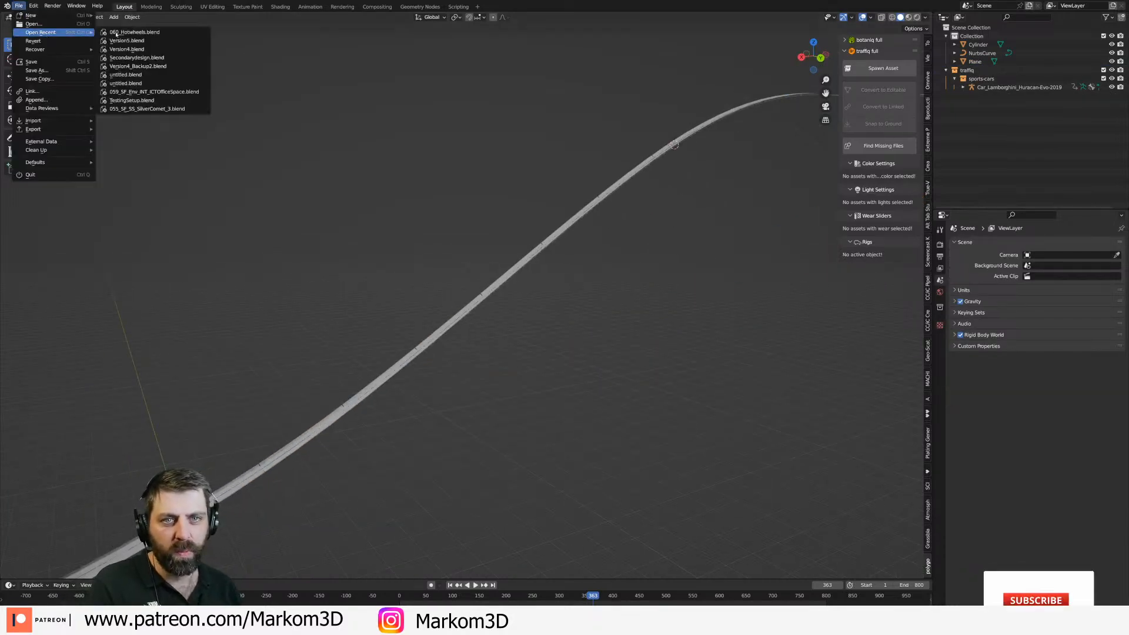
click(147, 36)
click(581, 333)
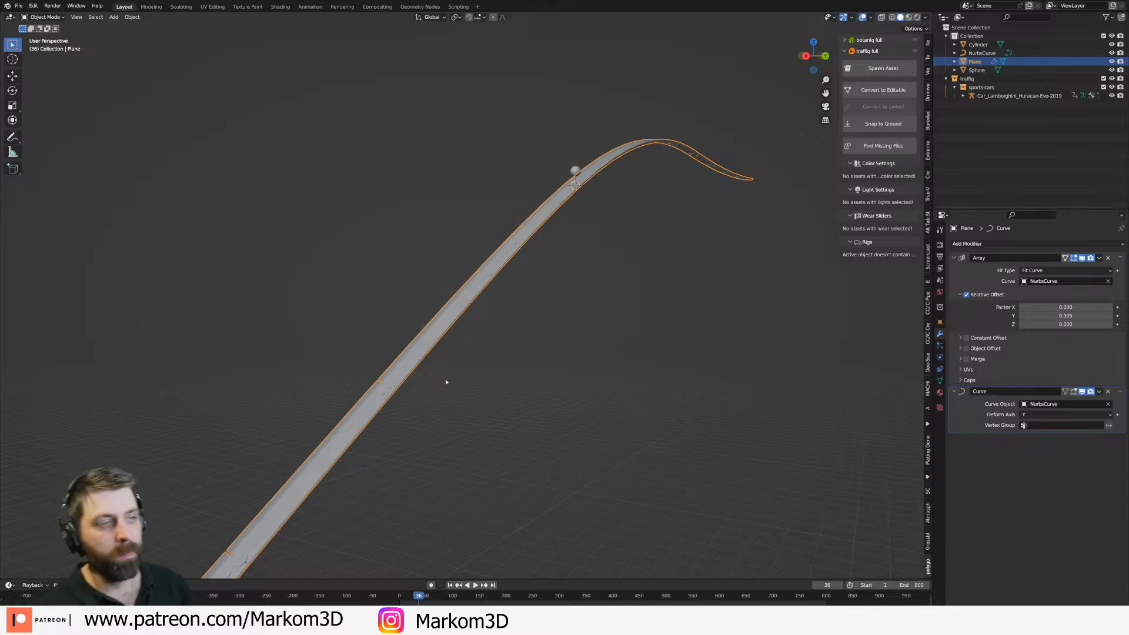
Delete the test sphere and remove the Rigid Body physics from the track plane.
click(576, 170)
key(Delete)
click(579, 182)
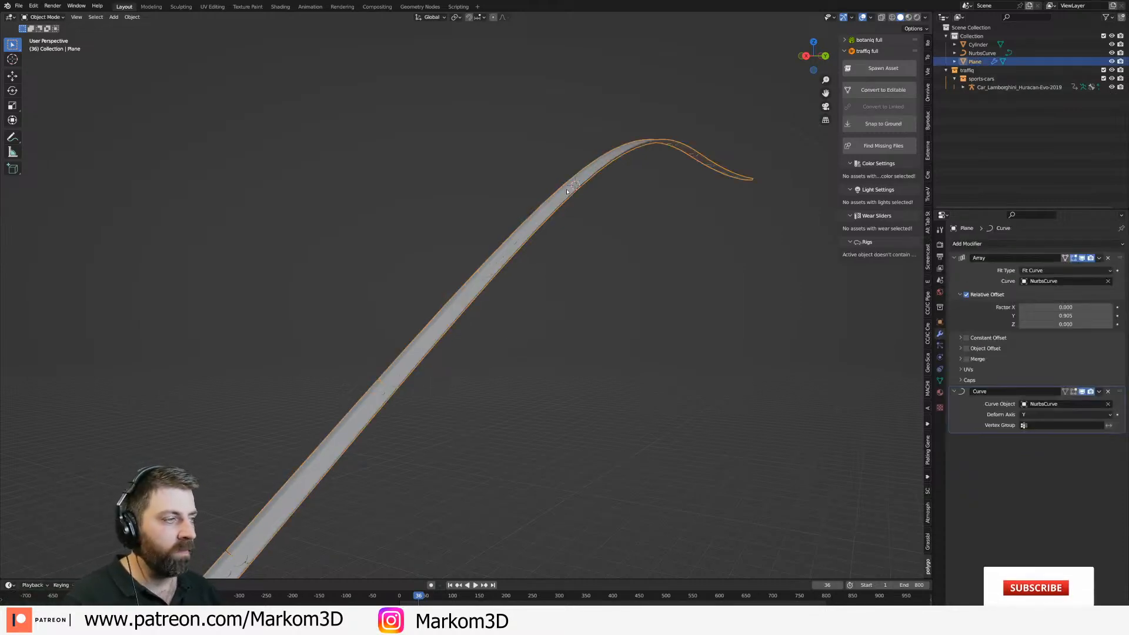
click(940, 368)
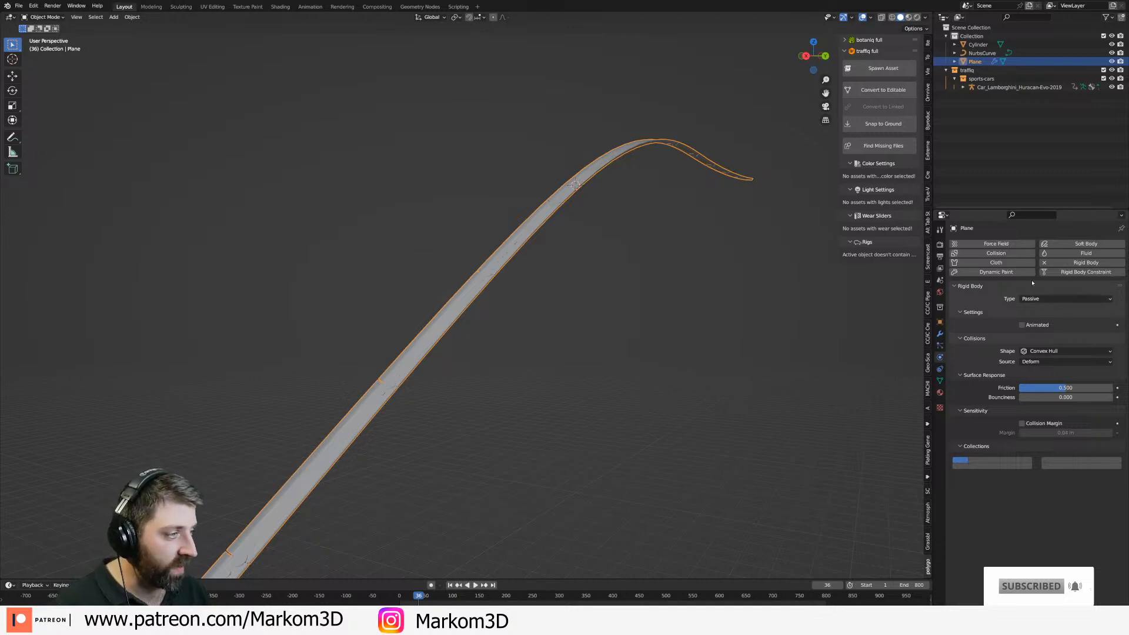
click(1086, 262)
Play and scrub the animation to frame 190 to examine the car's run along the lower end of the track.
middle_drag(588, 471, 537, 383)
scroll(537, 383, up, 3)
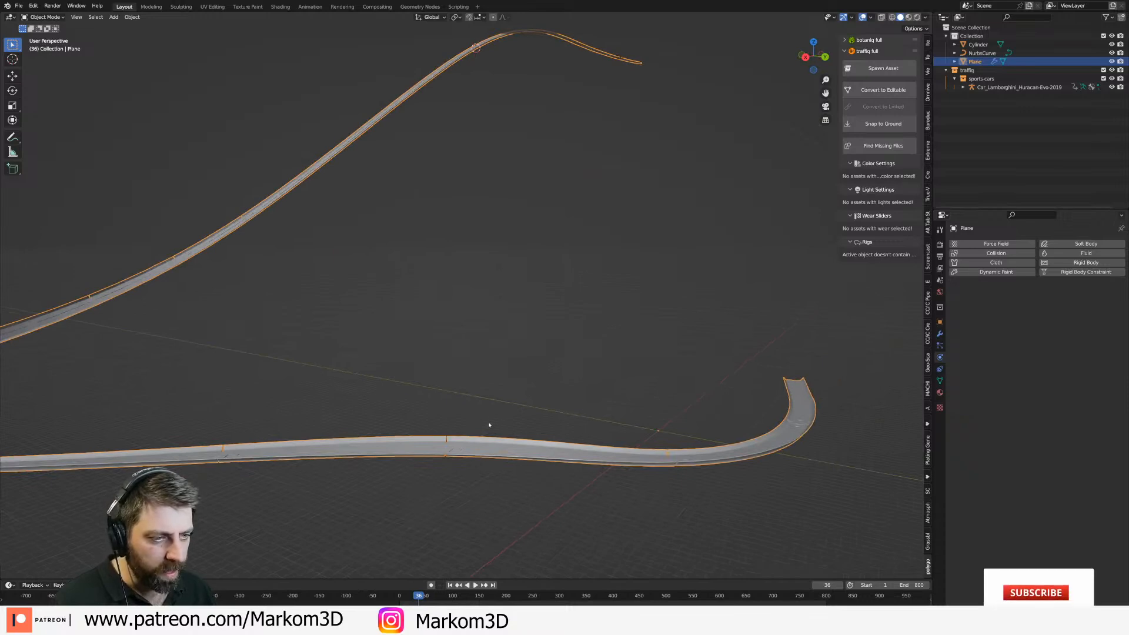
middle_drag(489, 425, 540, 454)
click(459, 599)
key(space)
drag(458, 599, 488, 599)
key(space)
shift+middle_drag(603, 437, 481, 460)
scroll(482, 460, down, 1)
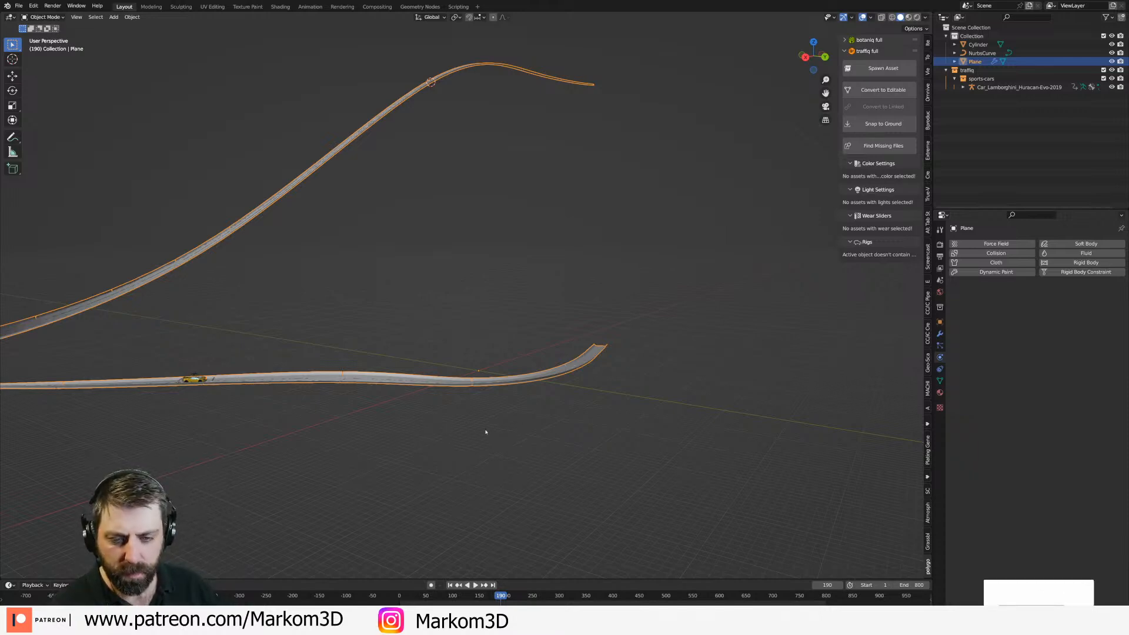
middle_drag(506, 429, 447, 448)
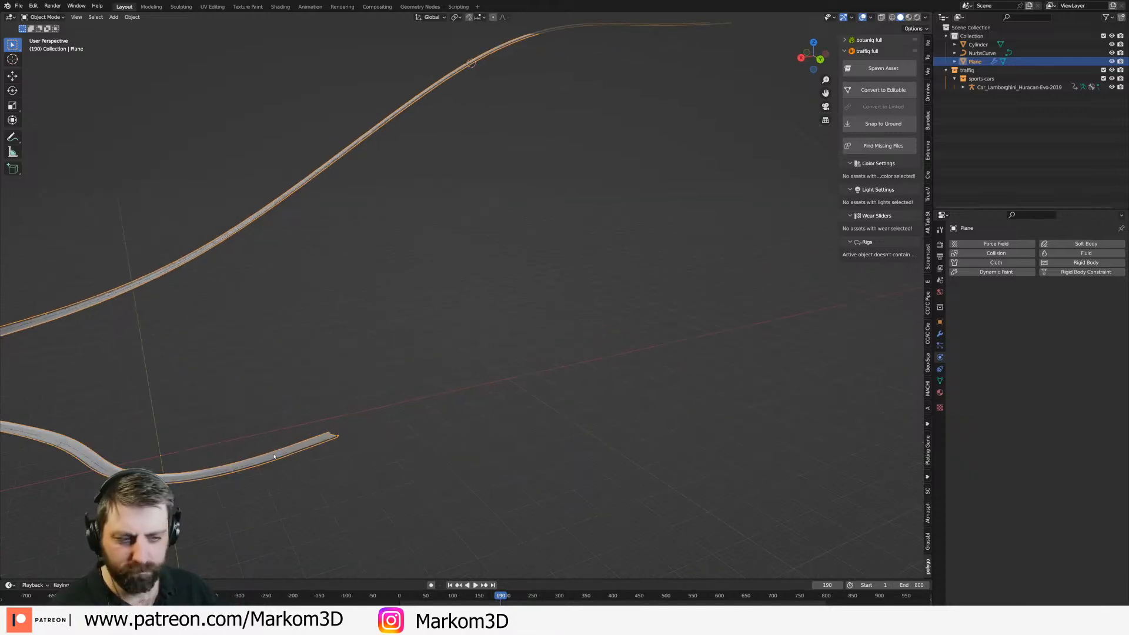
Select the NURBS curve under the track, enter Edit Mode and adjust its lower end control points along X.
key(Tab)
shift+middle_drag(274, 456, 399, 419)
key(Tab)
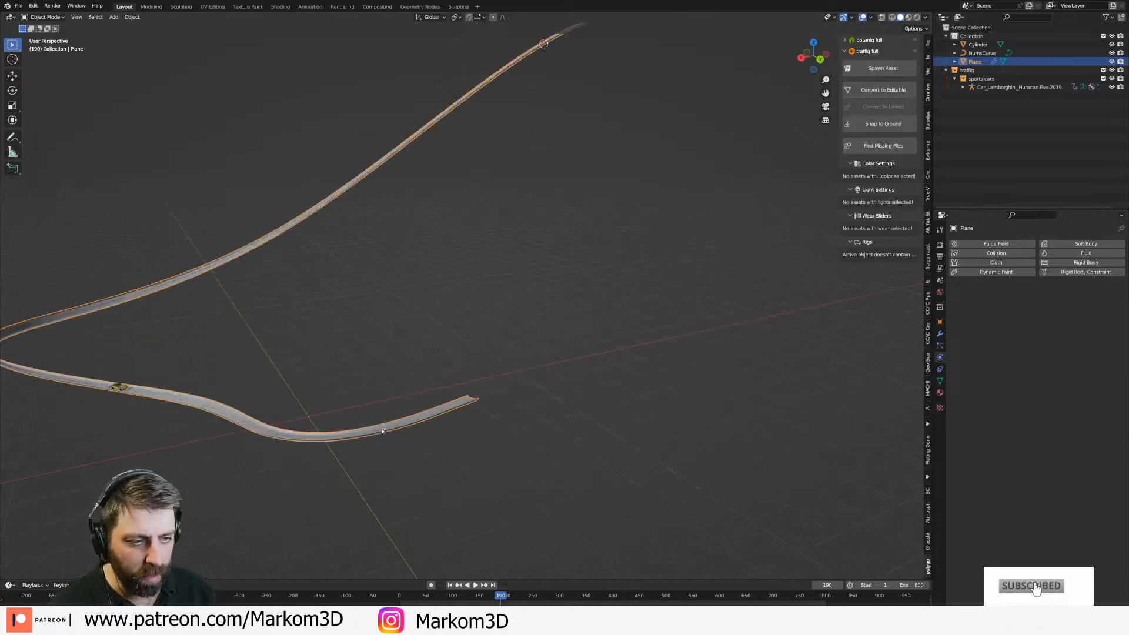
click(383, 431)
click(383, 431)
click(382, 431)
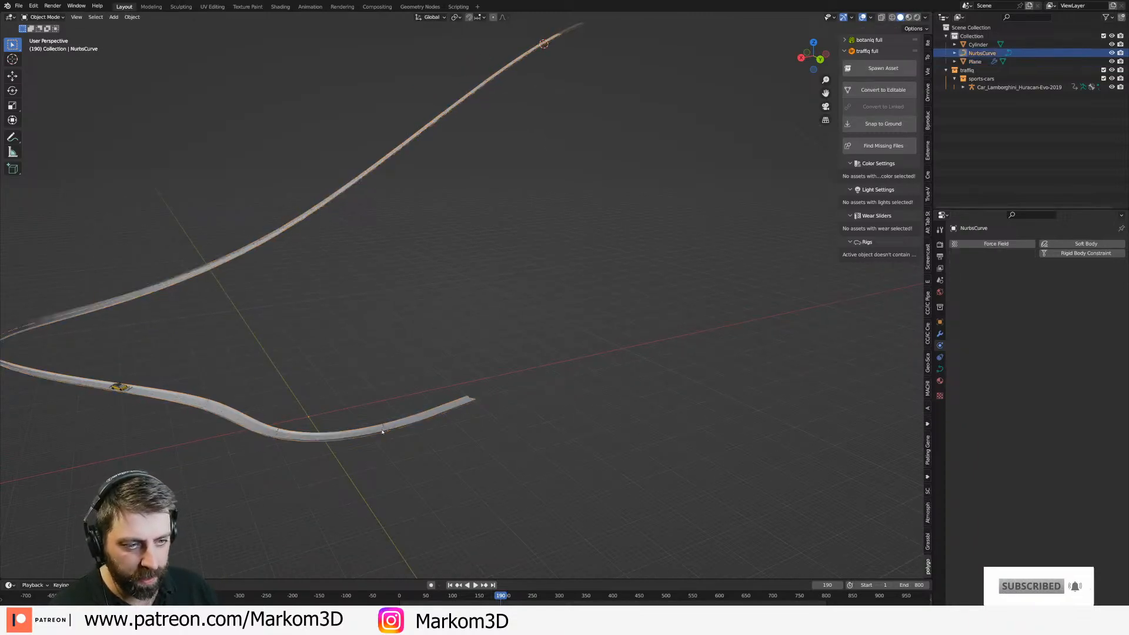
key(Tab)
shift+middle_drag(407, 434, 566, 383)
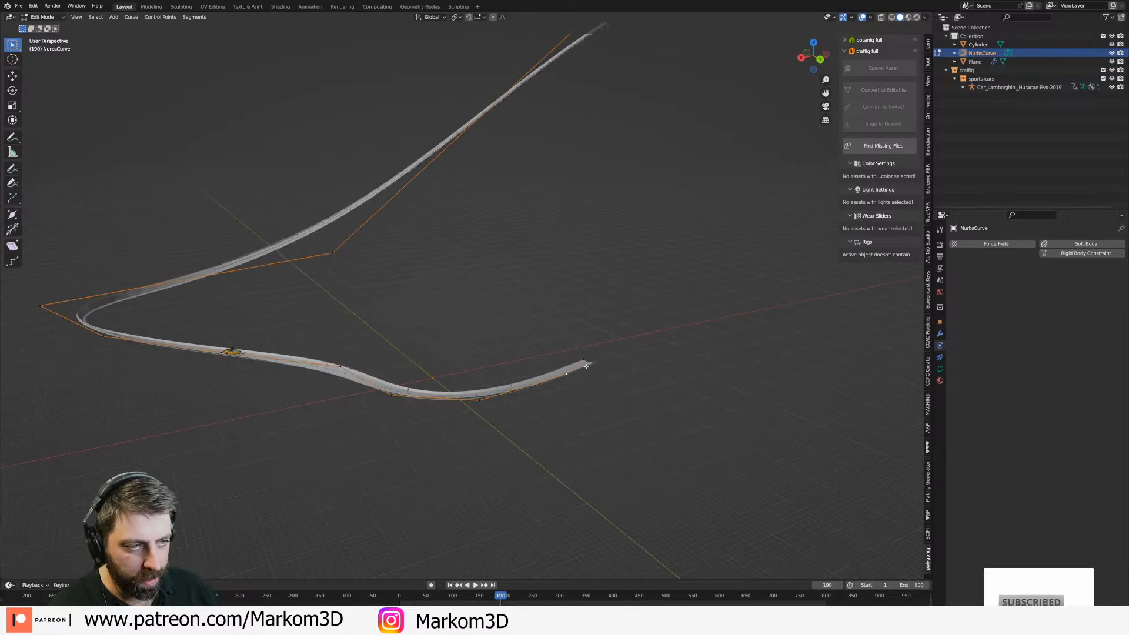
shift+middle_drag(248, 352, 339, 366)
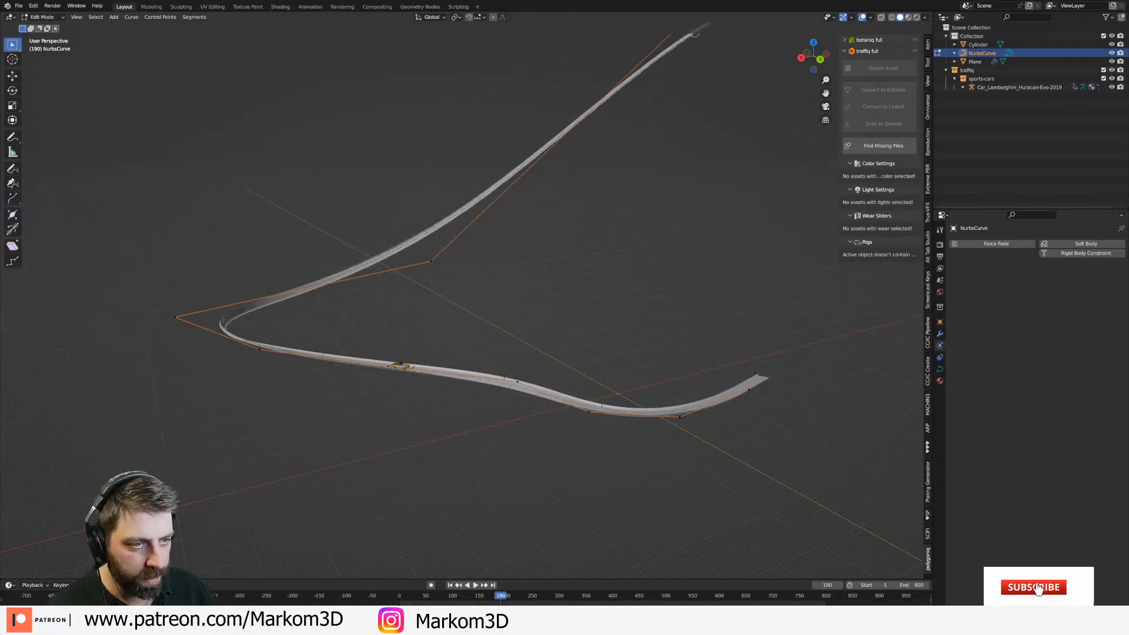
scroll(579, 408, down, 15)
drag(571, 400, 739, 386)
right_click(771, 346)
key(x)
click(397, 379)
Extrude successive control points from the curve's lower end in the right side view to form a vertical loop.
key(KP_3)
key(KP_1)
key(KP_3)
scroll(415, 381, down, 4)
shift+middle_drag(640, 312, 554, 341)
key(e)
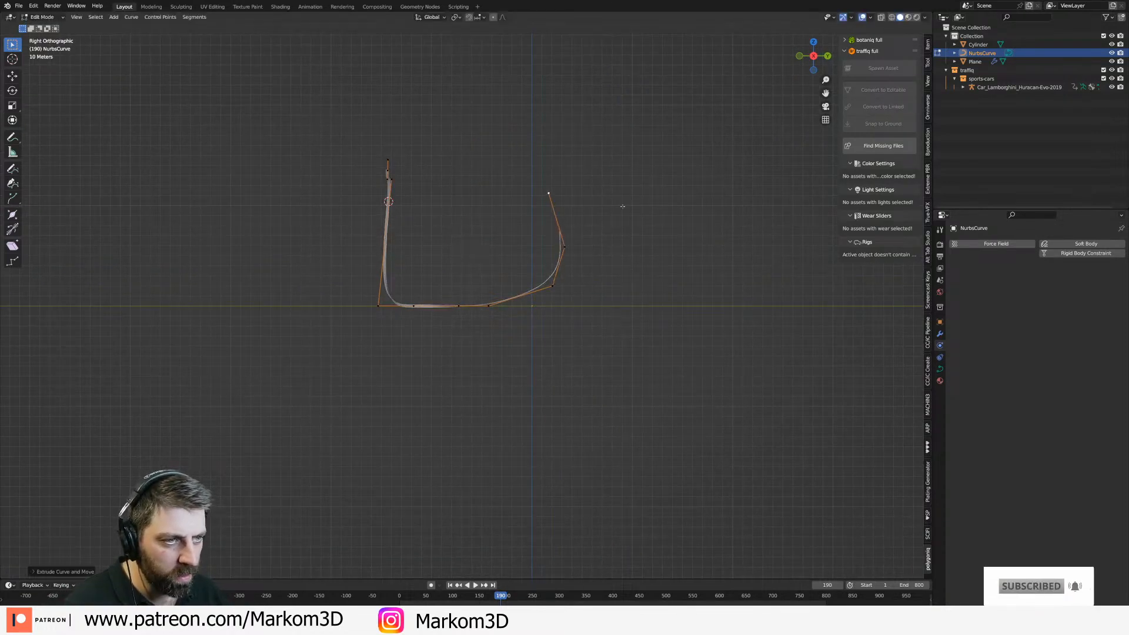
click(569, 186)
key(e)
click(516, 190)
key(e)
click(480, 238)
key(e)
click(471, 282)
key(e)
click(494, 307)
Extrude two exit control points from the bottom of the loop and level them with the ground line along Z.
key(e)
click(585, 351)
key(e)
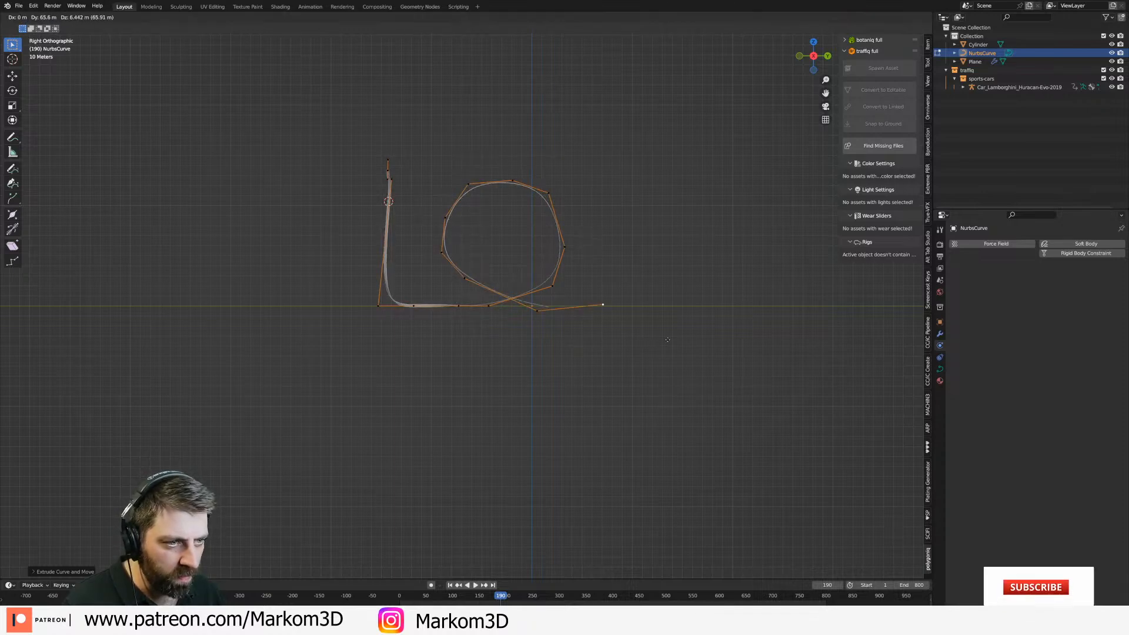
click(667, 339)
scroll(586, 351, up, 2)
key(g)
key(z)
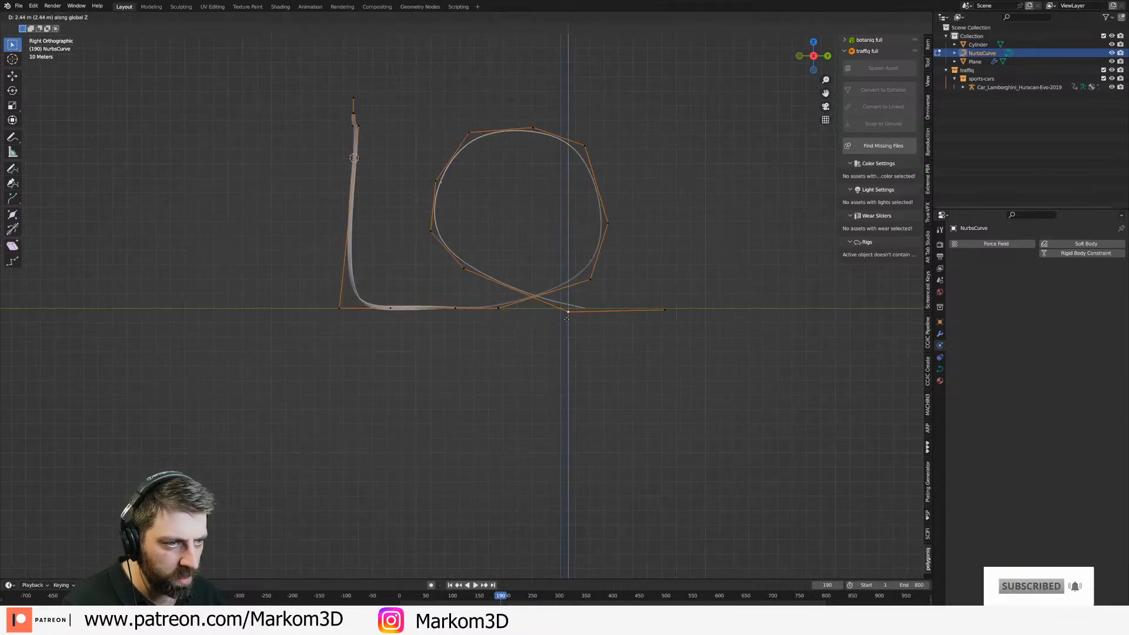
click(567, 318)
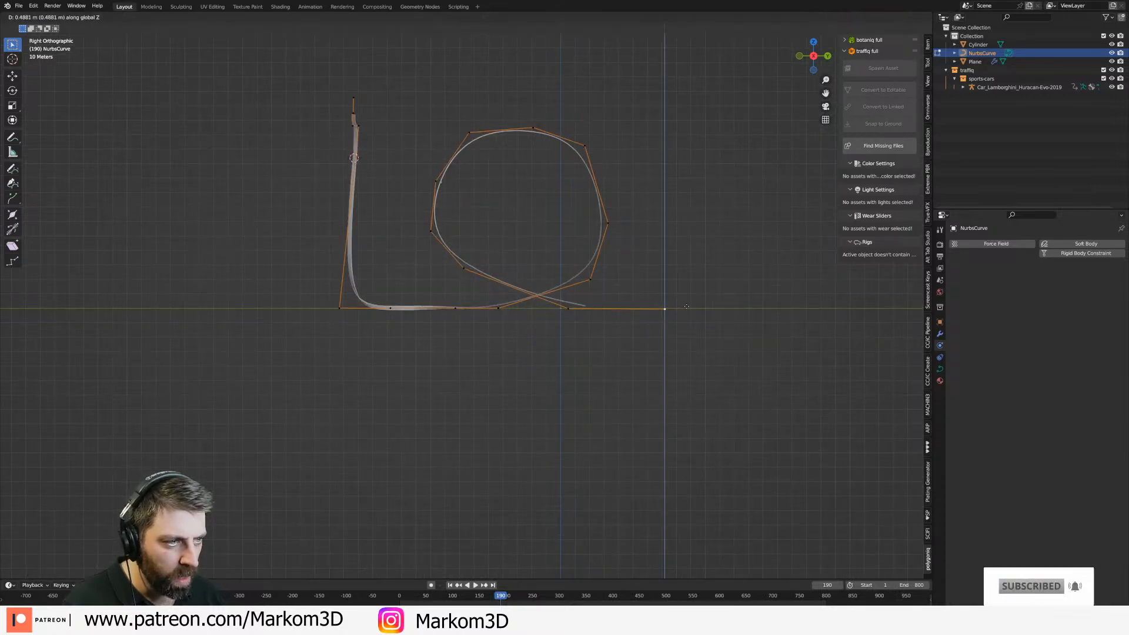
Extrude one more control point from the loop's exit to add a long straight section along the ground.
scroll(684, 316, down, 1)
key(e)
click(789, 327)
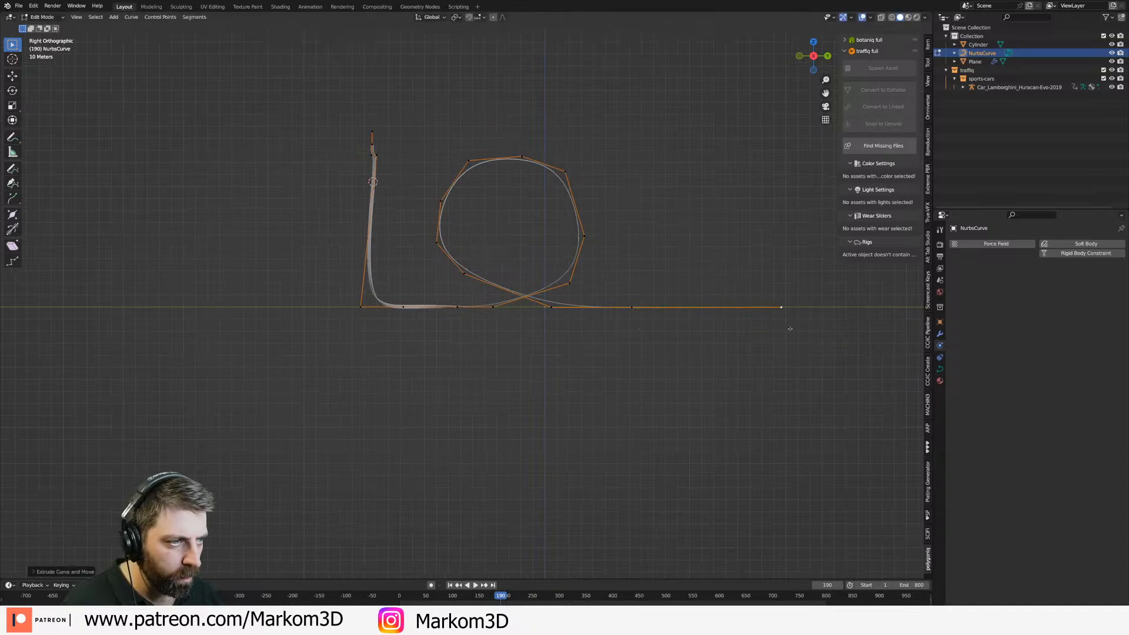
shift+middle_drag(789, 322, 713, 355)
Curve the end of the exit section sideways and move a control point along X in the top view.
key(KP_7)
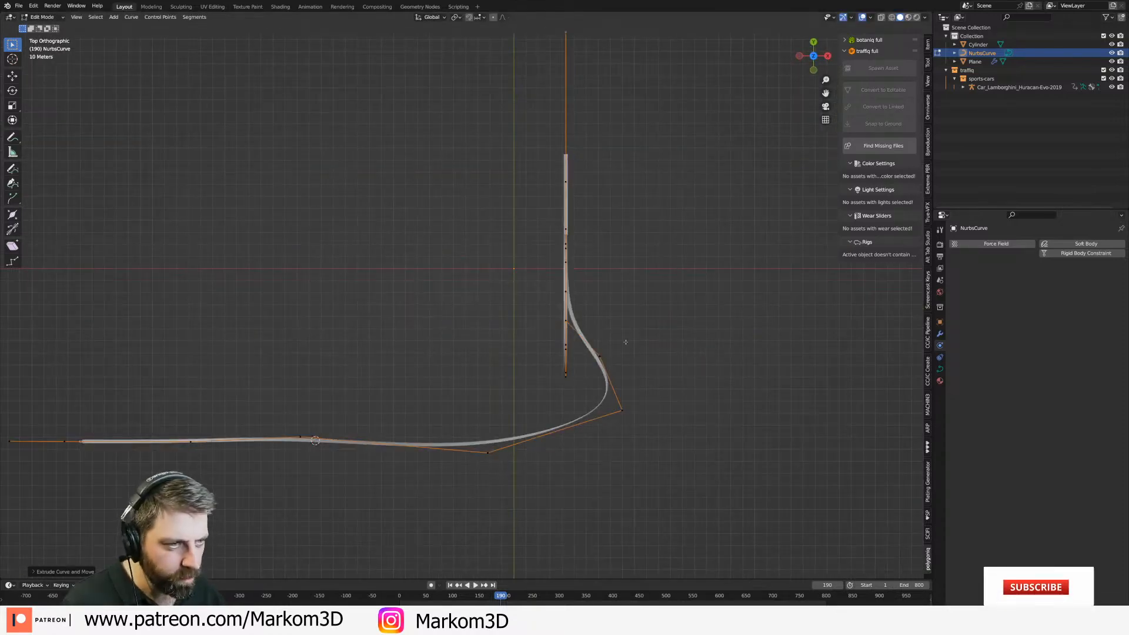
middle_drag(610, 255, 520, 318)
scroll(520, 330, up, 3)
click(520, 472)
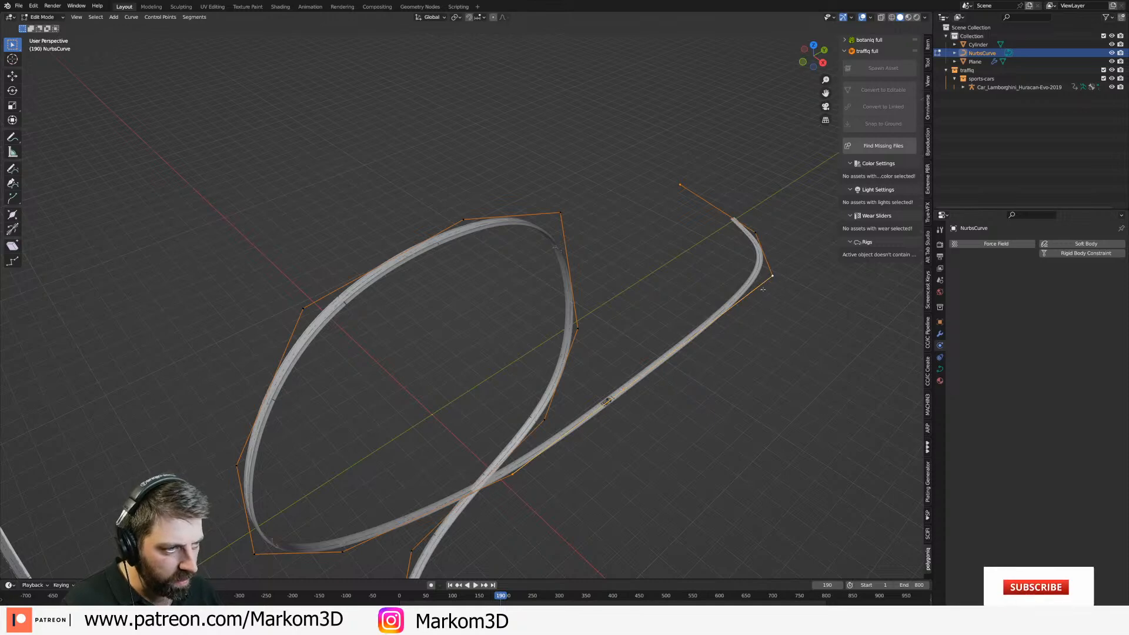
key(KP_7)
key(g)
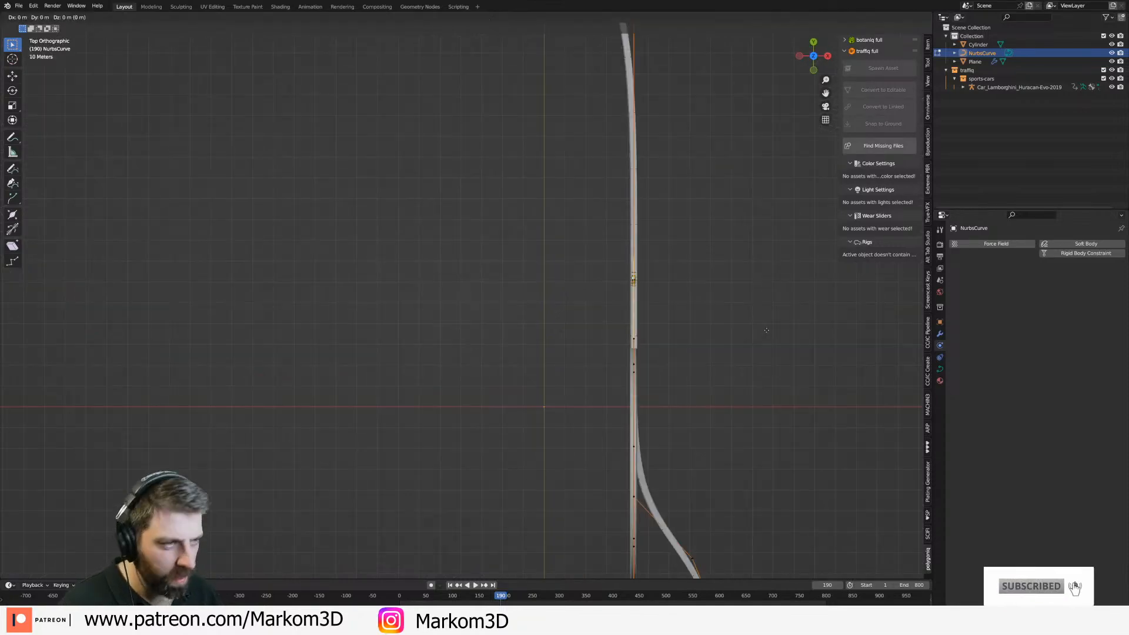
key(x)
click(785, 330)
Shift the control points on the loop's rising side along X to separate the crossing passes, and leave Edit Mode.
shift+middle_drag(694, 456, 672, 400)
middle_drag(623, 320, 583, 295)
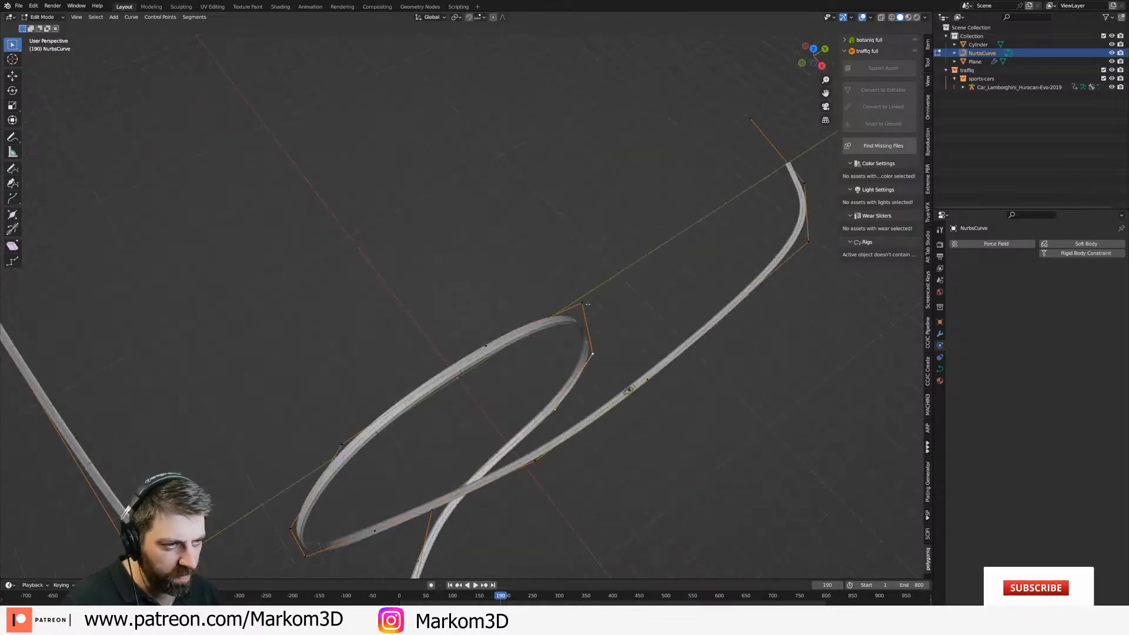
key(g)
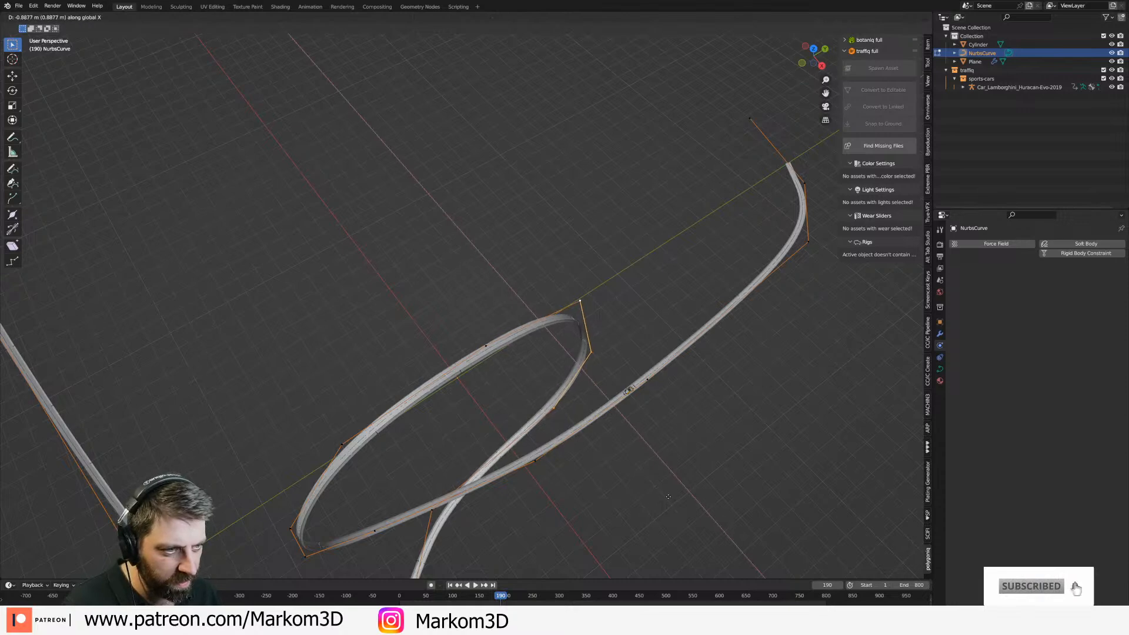
click(492, 356)
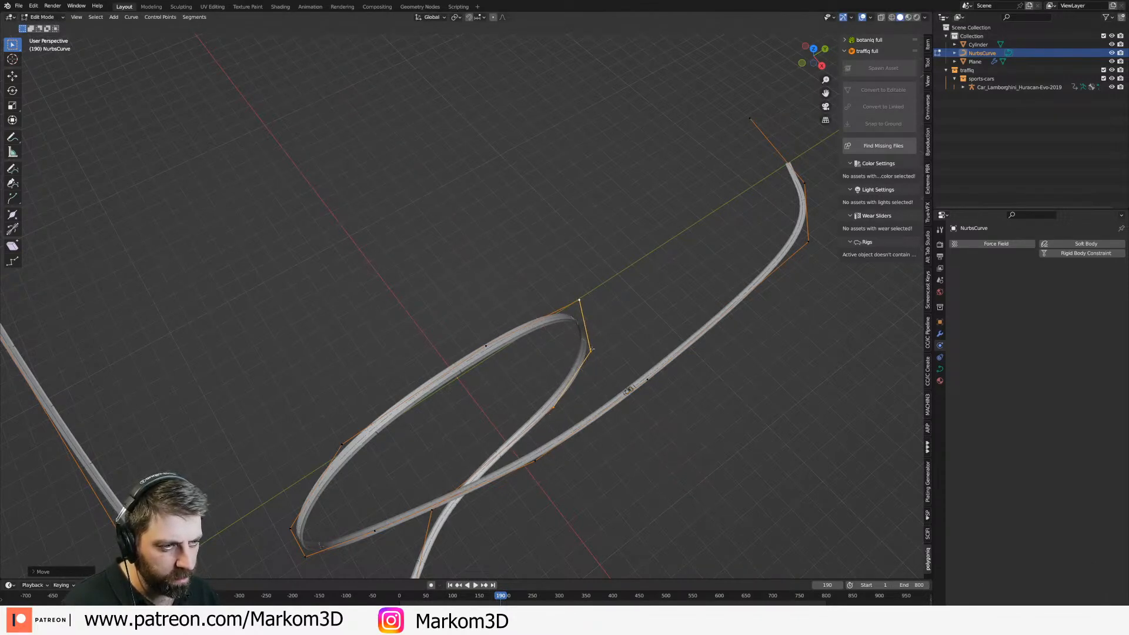
key(g)
click(583, 471)
scroll(582, 470, down, 3)
key(Tab)
middle_drag(583, 469, 638, 446)
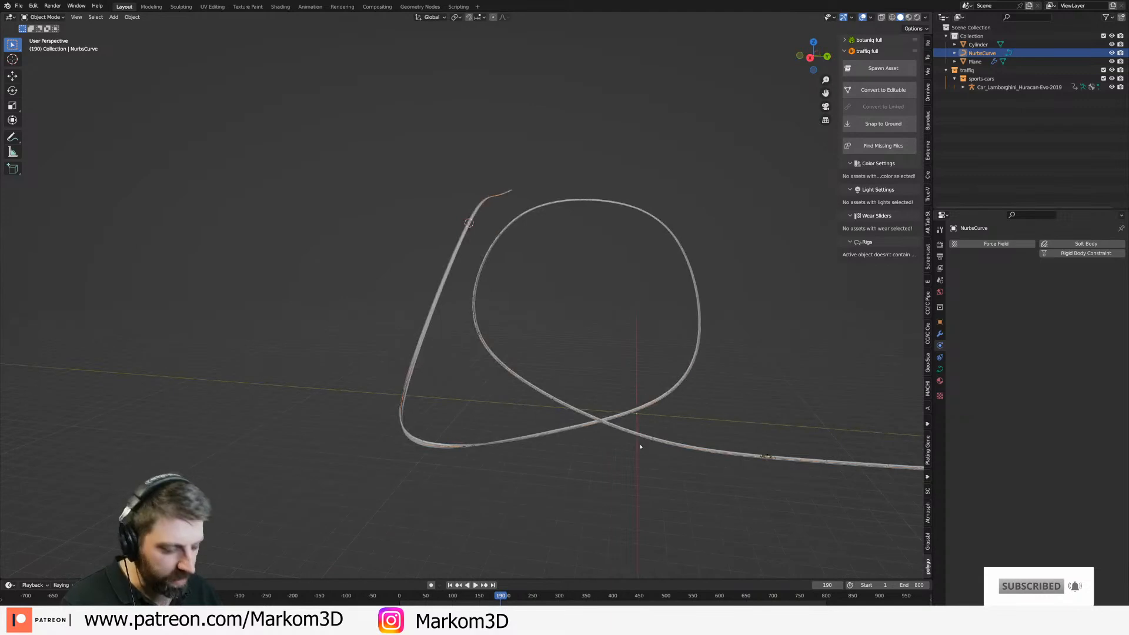
In the right side view, scale down the loop's control points and lower them along Z toward the ground line.
key(KP_3)
key(Tab)
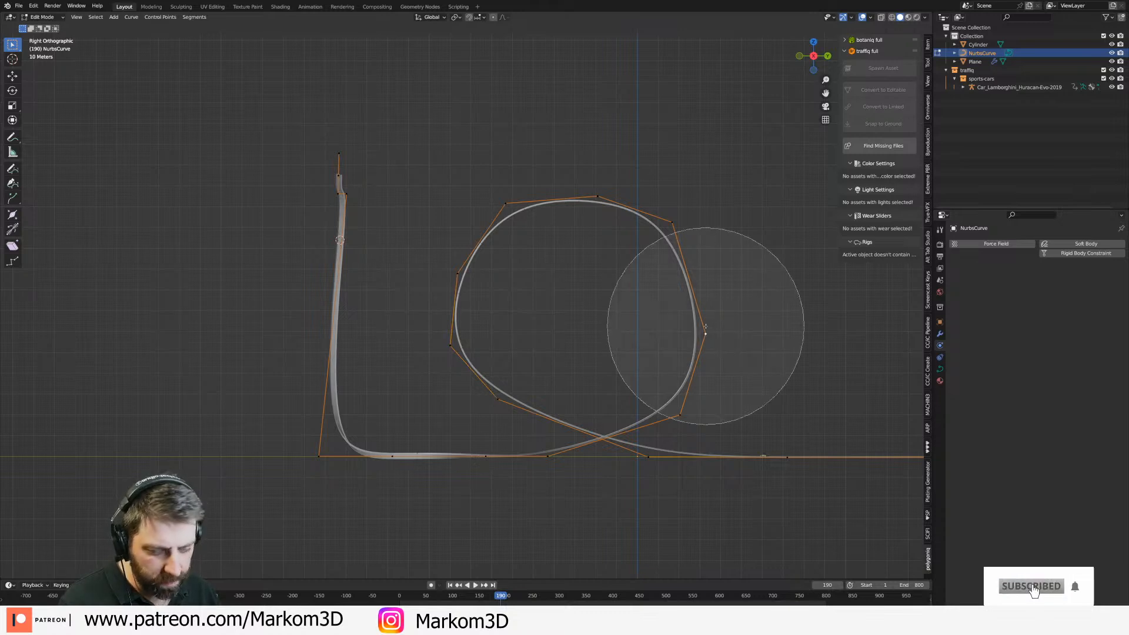
key(Escape)
key(s)
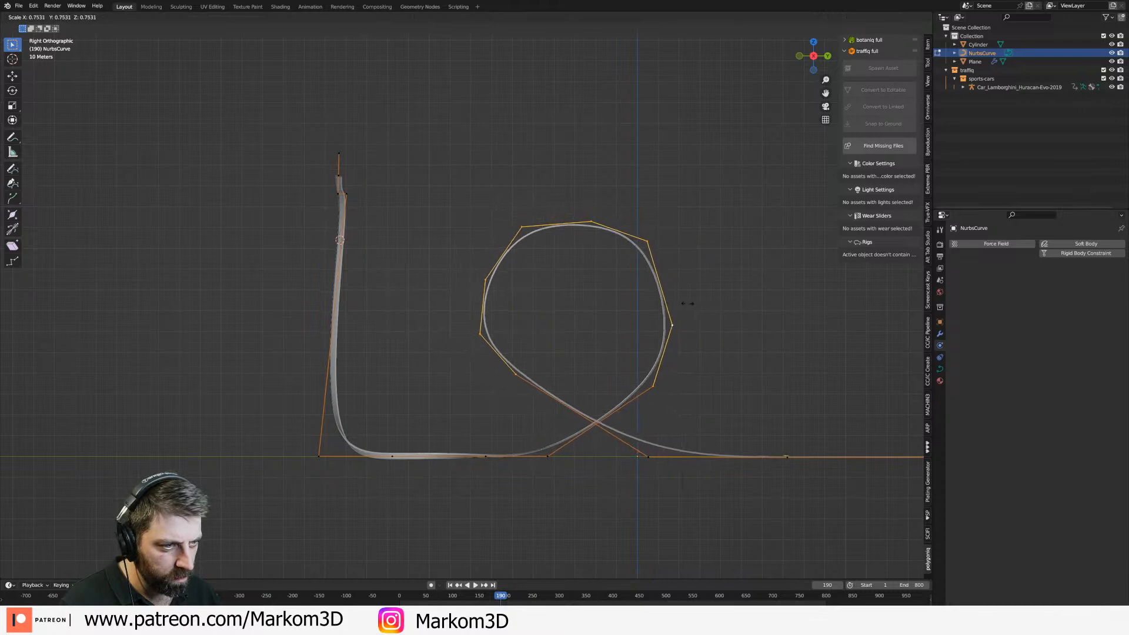
click(682, 303)
key(g)
key(z)
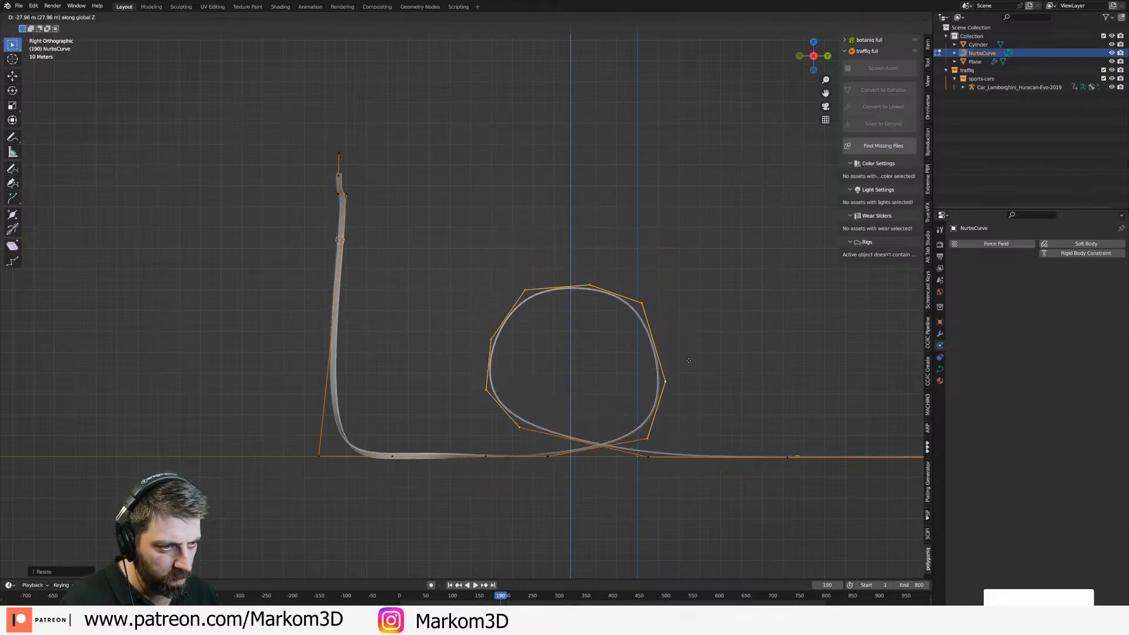
click(628, 316)
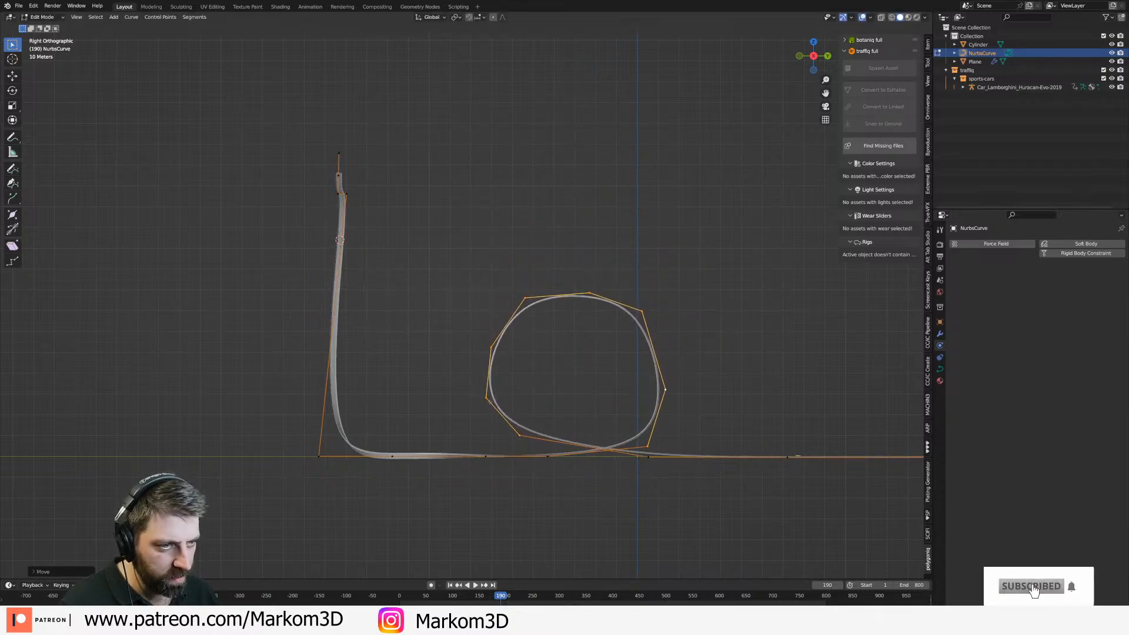
Move the control points on the loop's -Y side inward one by one to narrow and round that side.
click(488, 400)
key(g)
click(577, 442)
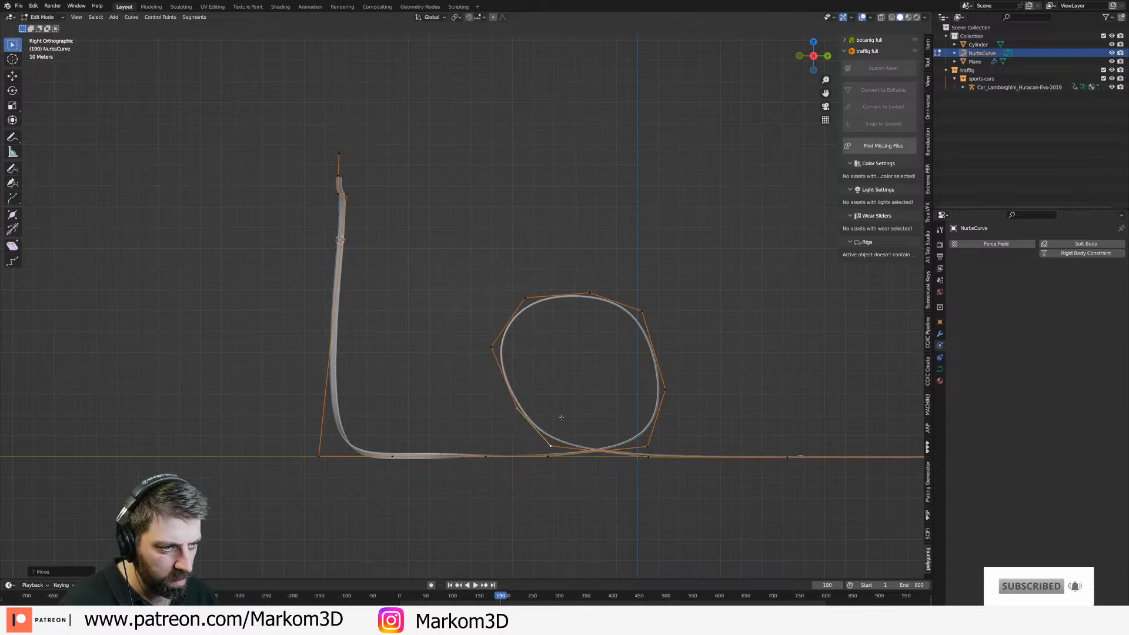
key(g)
click(521, 321)
key(g)
click(568, 287)
Move the control points at the loop's crest and +Y side outward to even out the curvature.
key(g)
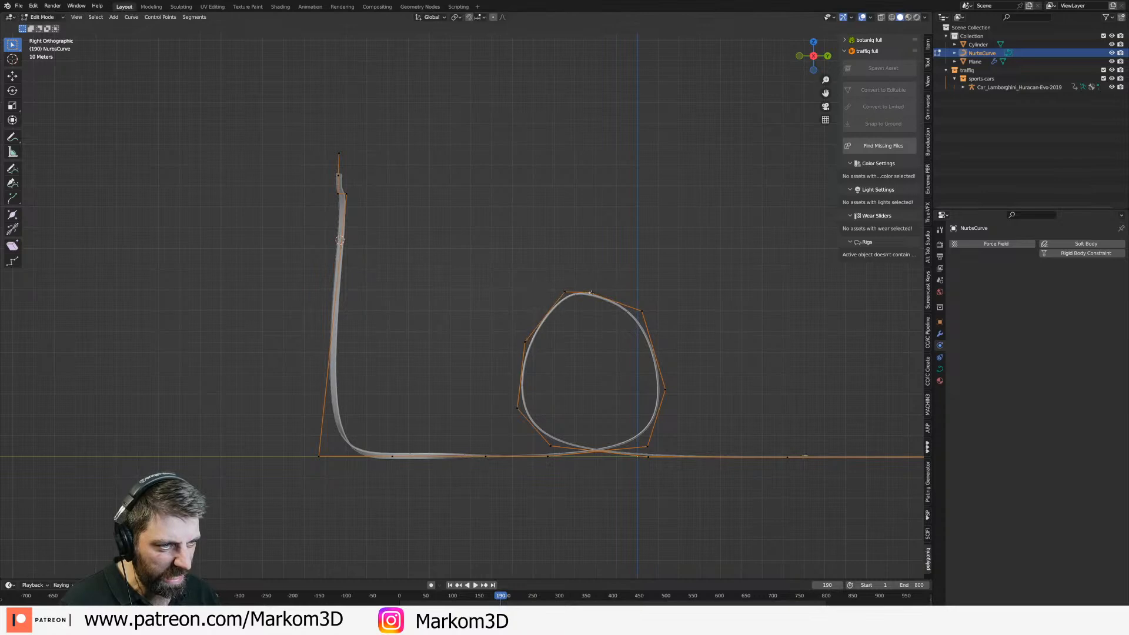
click(627, 293)
key(g)
click(665, 308)
key(g)
click(686, 387)
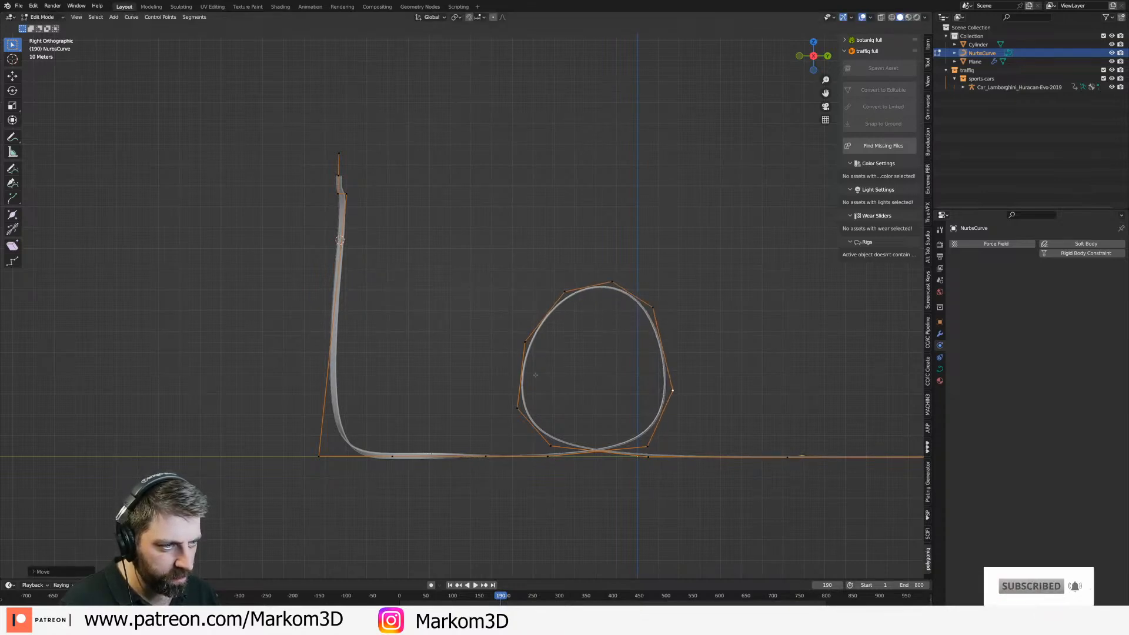
Nudge the two upper control points on the loop's -Y side outward to make the loop rounder.
key(g)
click(519, 339)
click(564, 291)
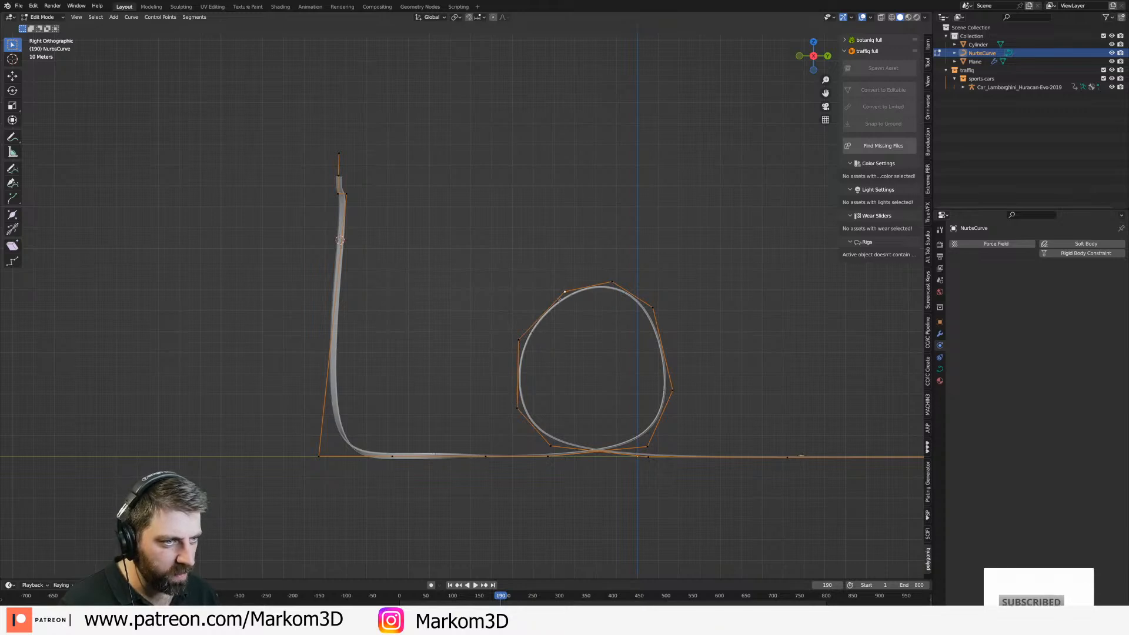
key(g)
click(553, 297)
Select the loop's control points and shift them along X in the top view to line up with the track.
scroll(583, 414, down, 3)
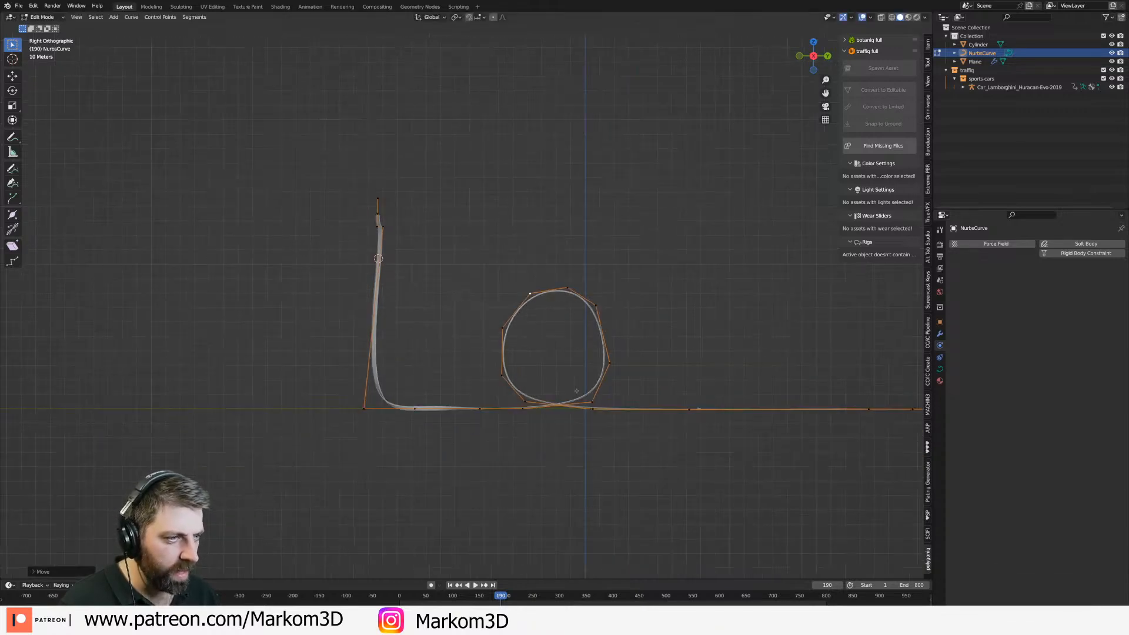
middle_drag(547, 379, 521, 275)
key(c)
click(475, 293)
right_click(476, 292)
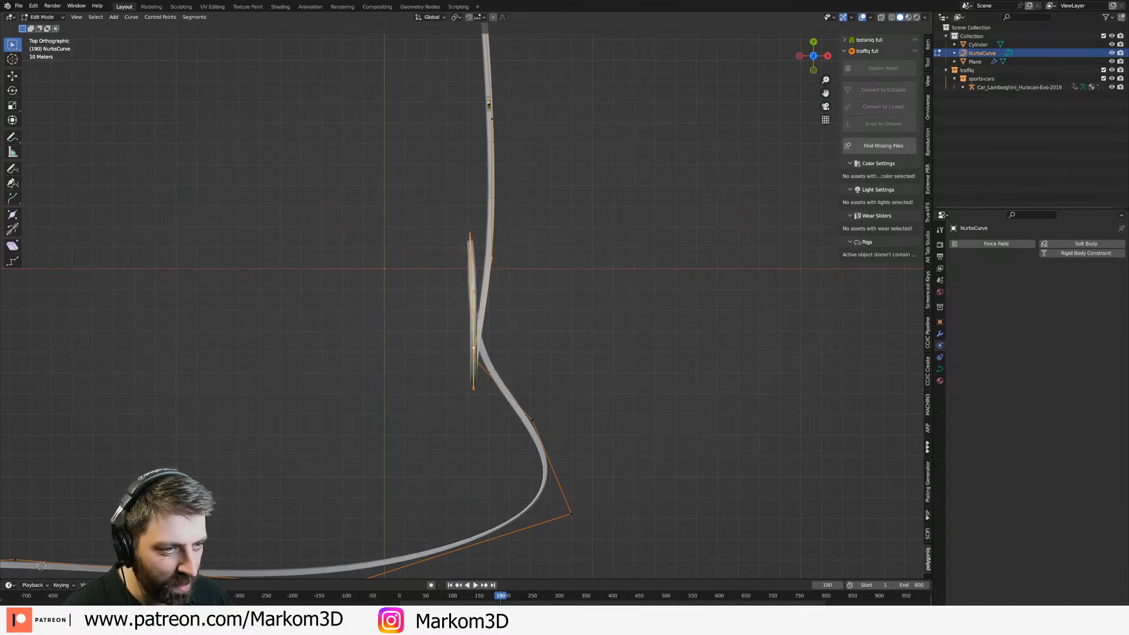
key(g)
key(x)
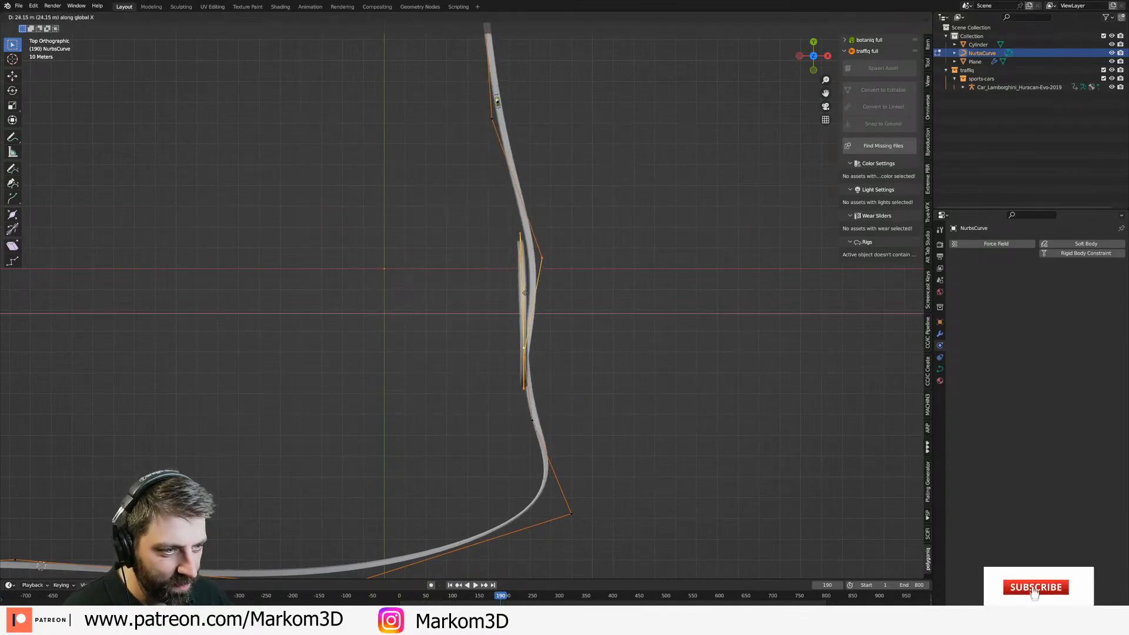
click(555, 266)
Shift the track control points just outside the loop along X to smooth the loop's entry and exit.
click(515, 172)
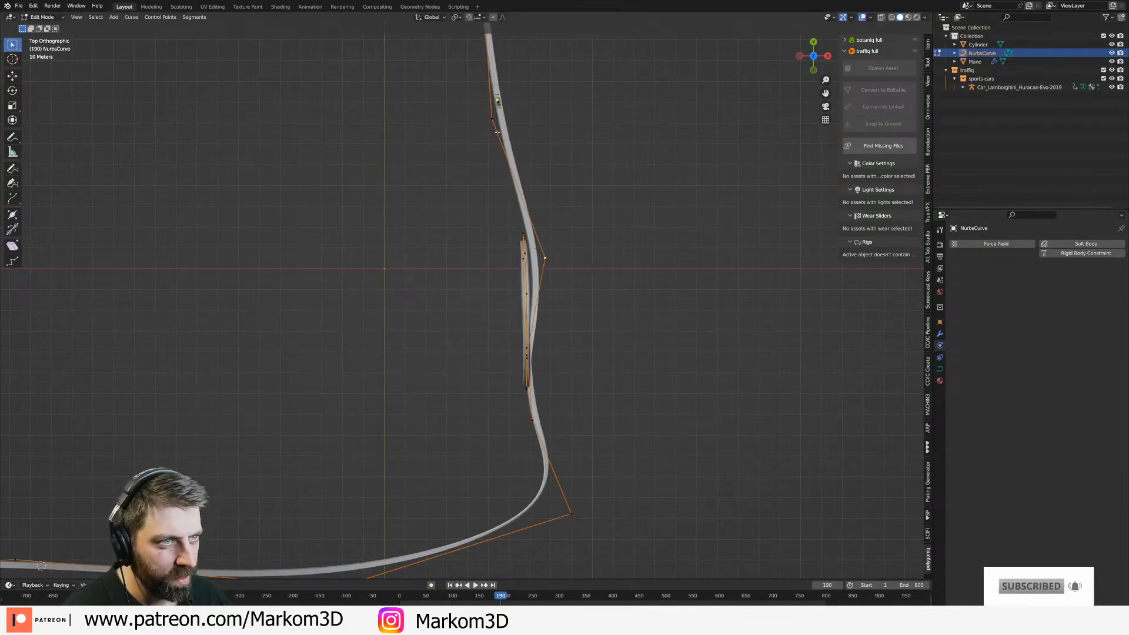
key(g)
key(x)
click(552, 396)
middle_drag(540, 358, 496, 483)
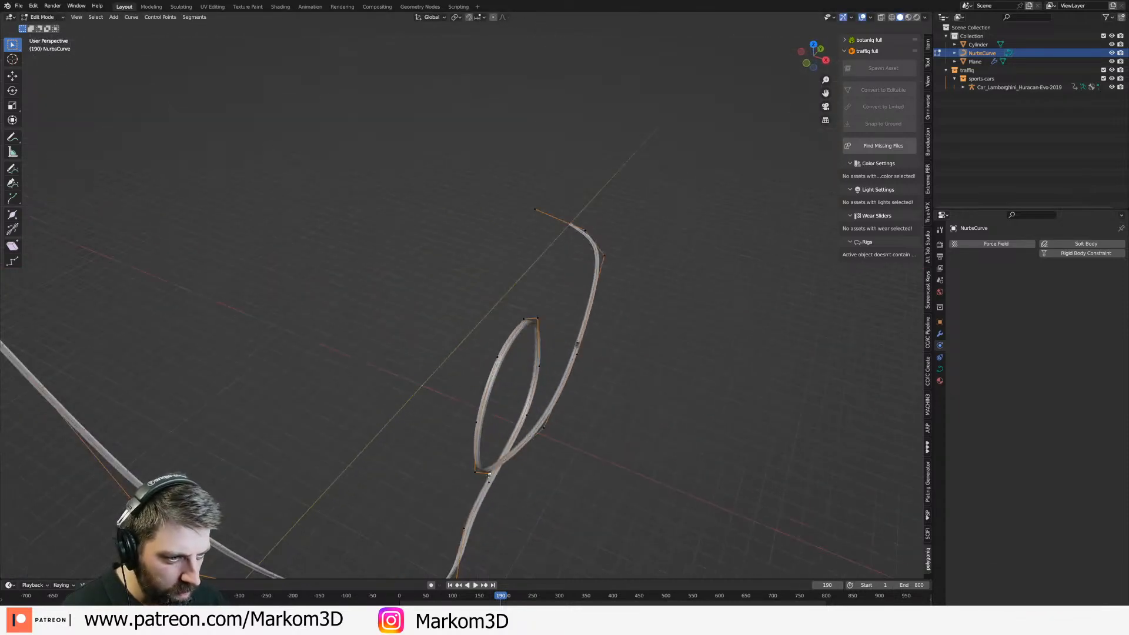
Shift a control point at the bottom of the loop along X to spread the crossing track passes.
key(g)
key(x)
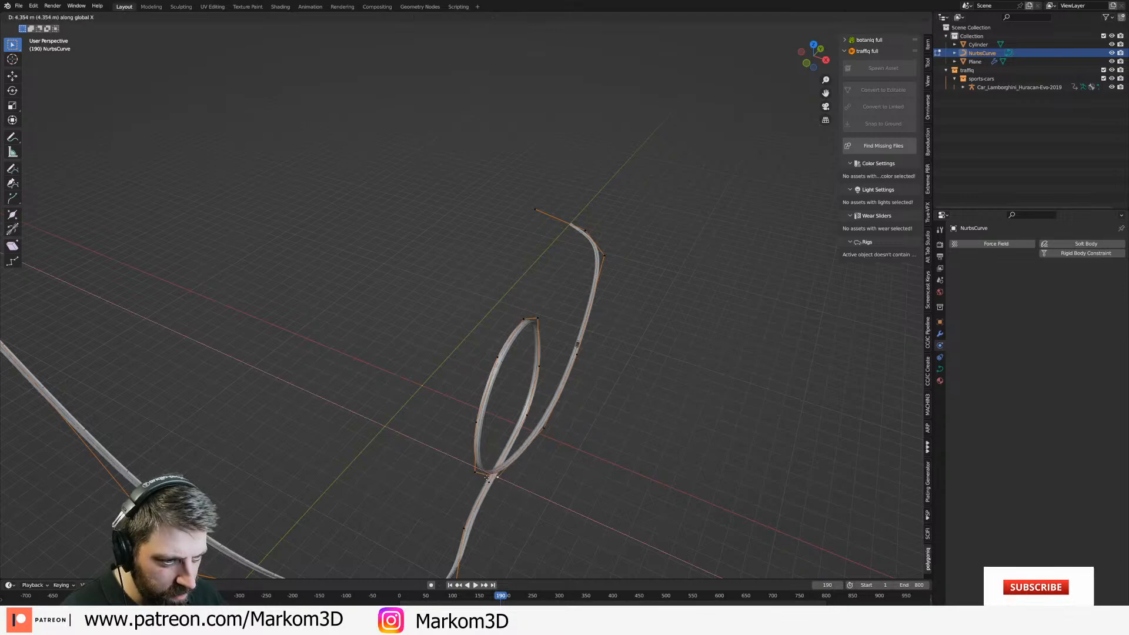
click(484, 475)
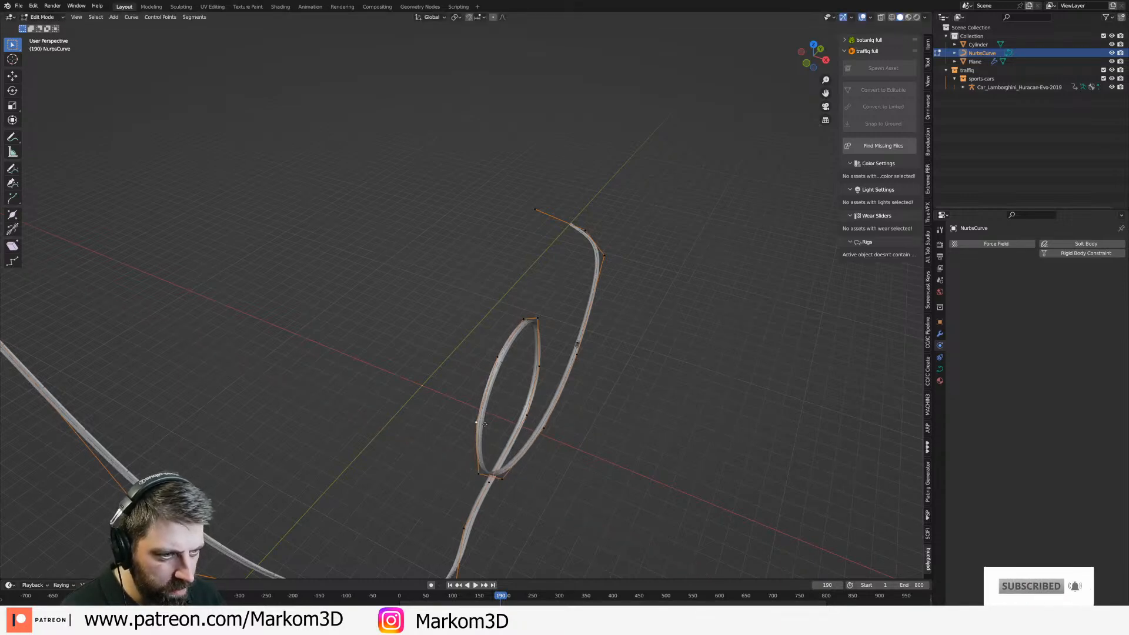
Fine-tune the bottom loop control points sideways in the top view to smooth the bend, and leave Edit Mode.
middle_drag(483, 475, 494, 478)
key(KP_7)
scroll(638, 407, up, 3)
key(g)
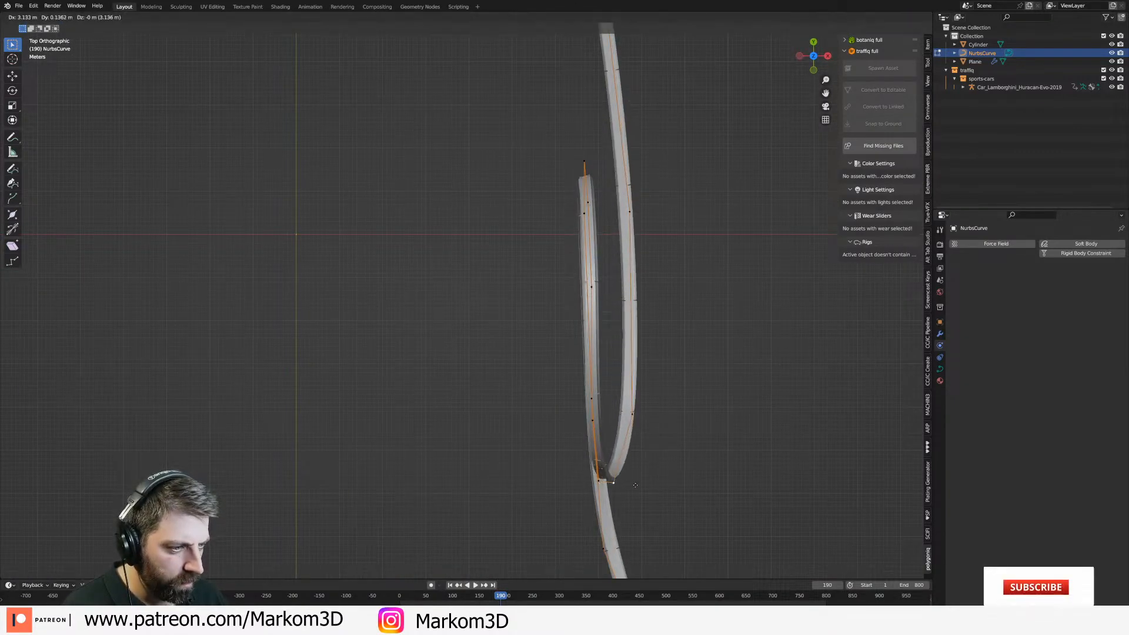
click(613, 483)
key(g)
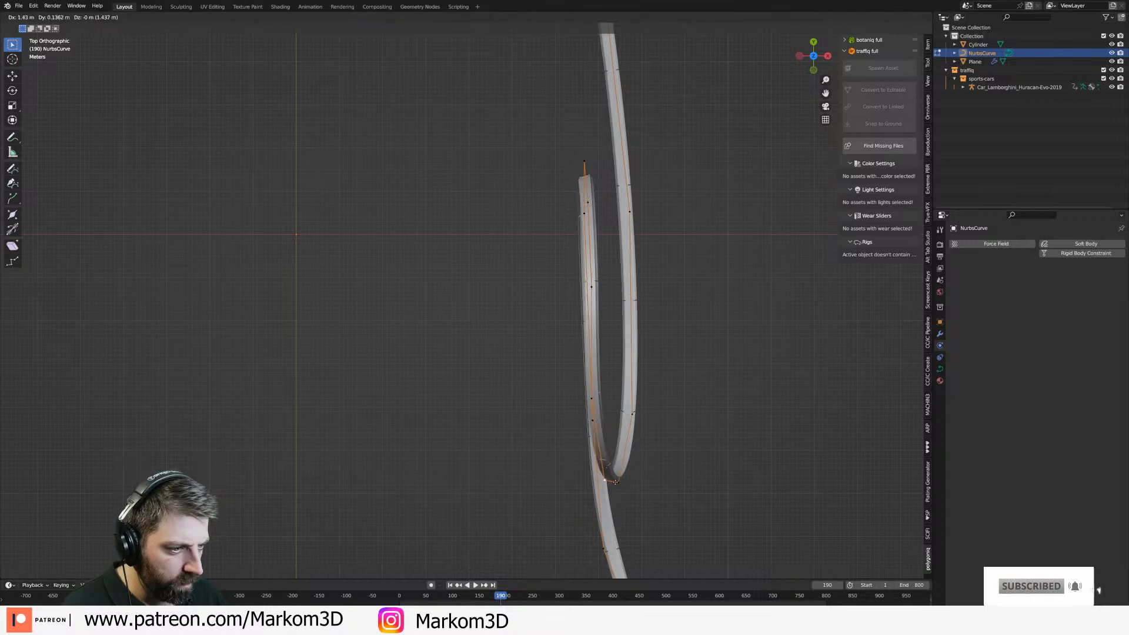
click(610, 479)
key(Tab)
middle_drag(610, 480, 607, 428)
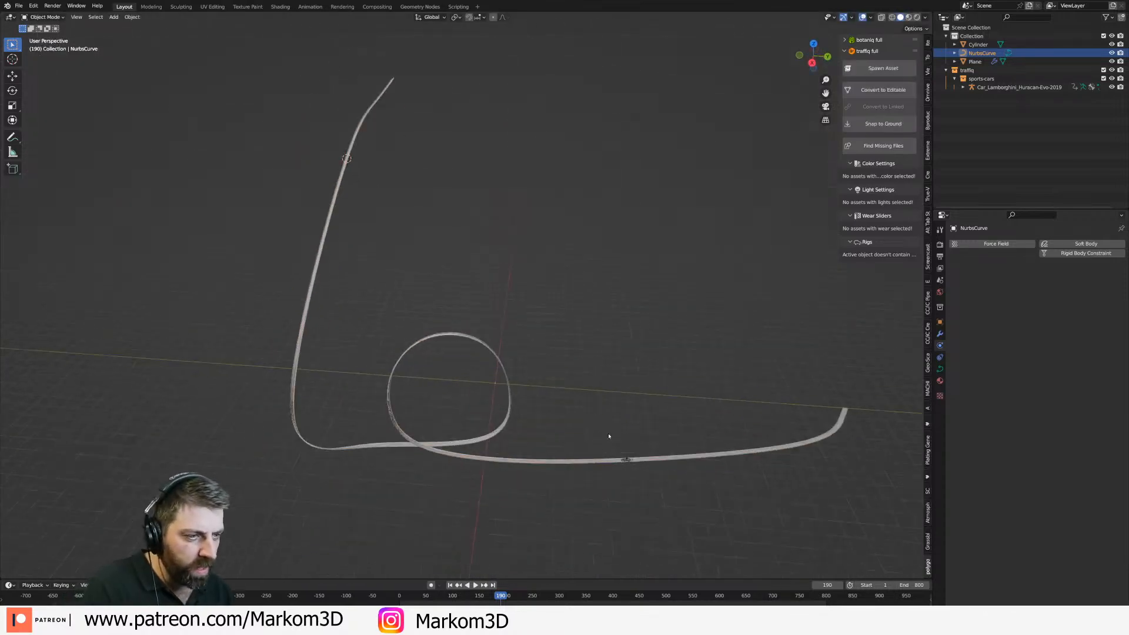
Remove the existing traffiq rig animation from the Lamborghini.
click(627, 460)
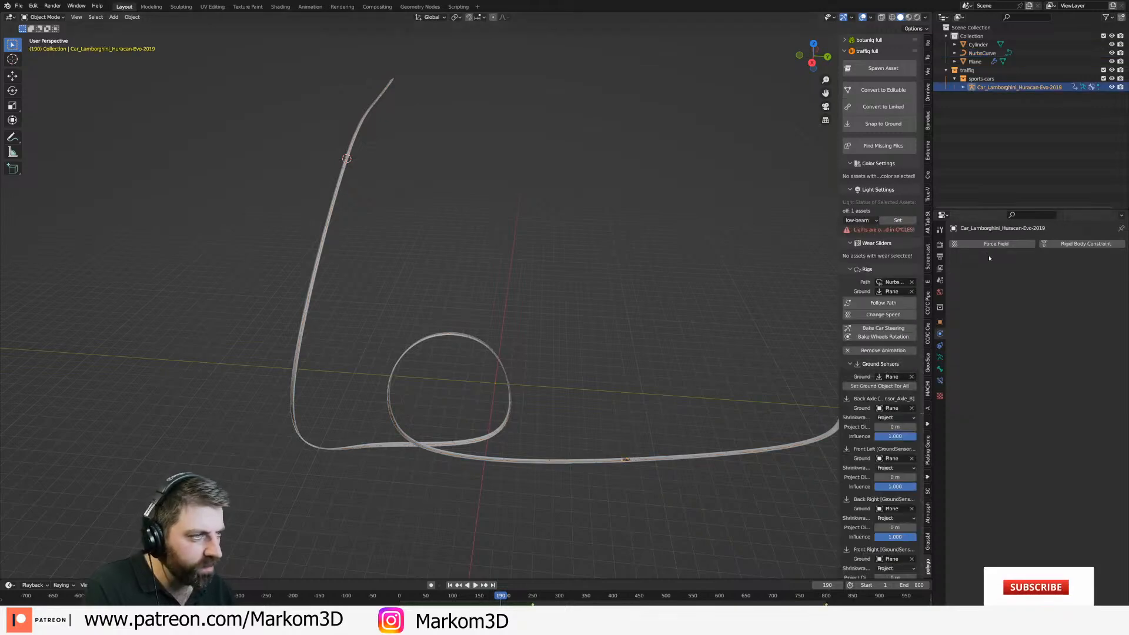
click(883, 350)
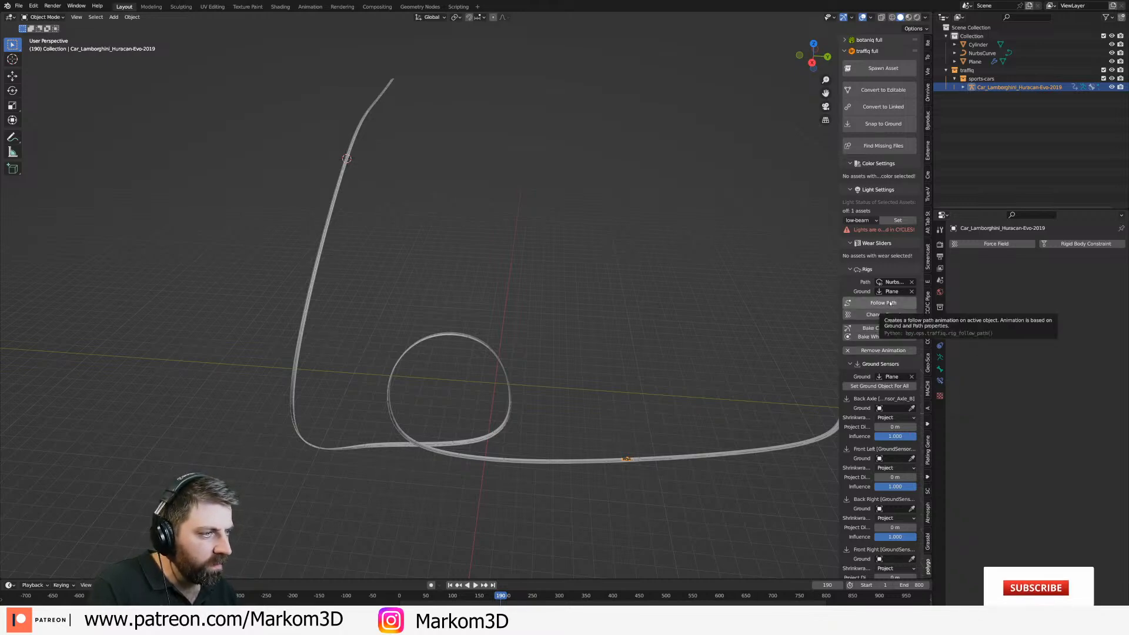
click(941, 357)
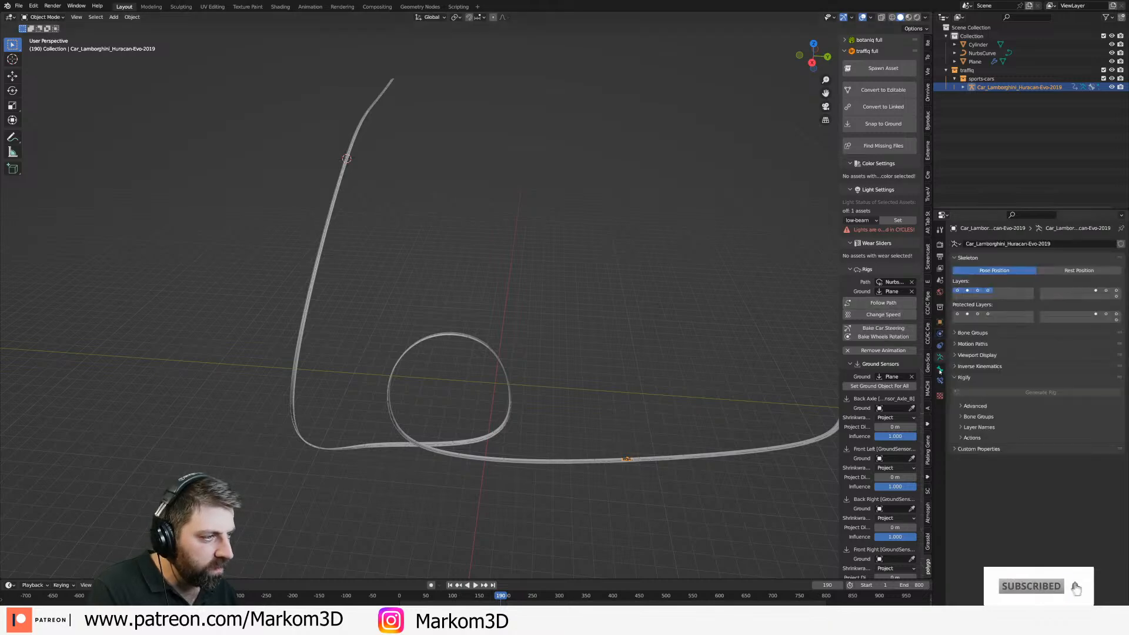
click(940, 369)
Set the NurbsCurve's Path Animation length to 800 frames.
click(661, 461)
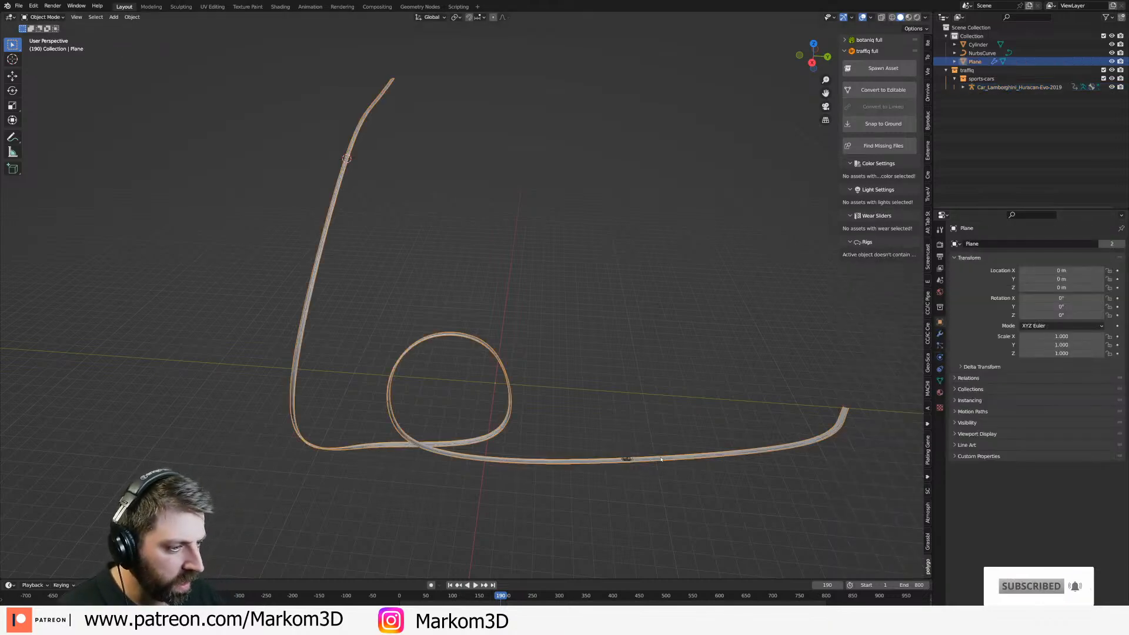
click(662, 460)
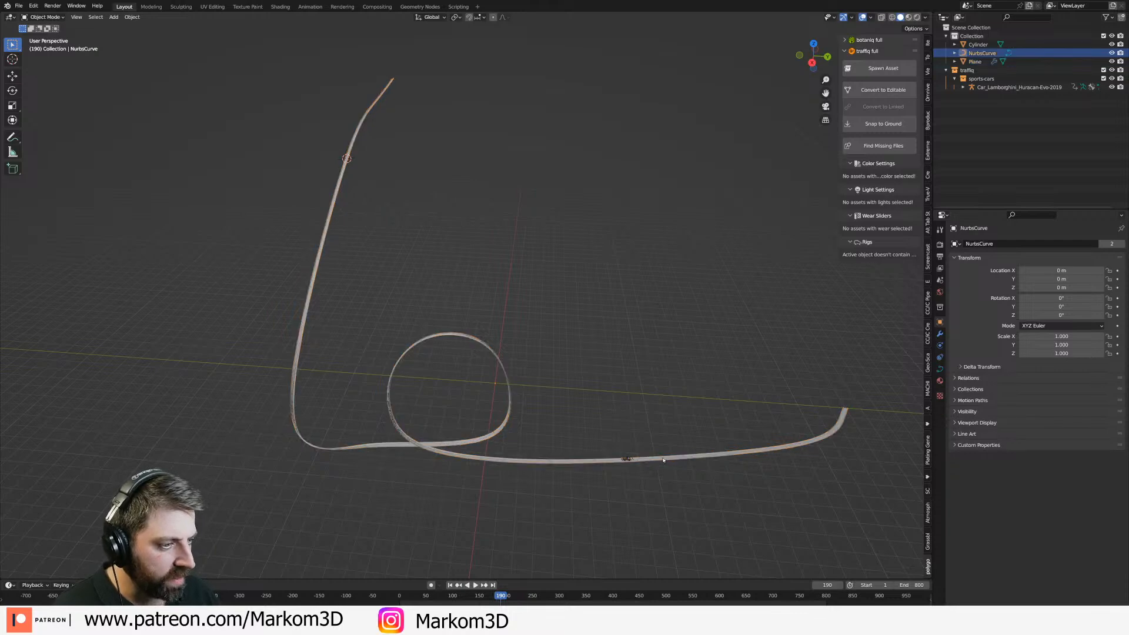
click(940, 369)
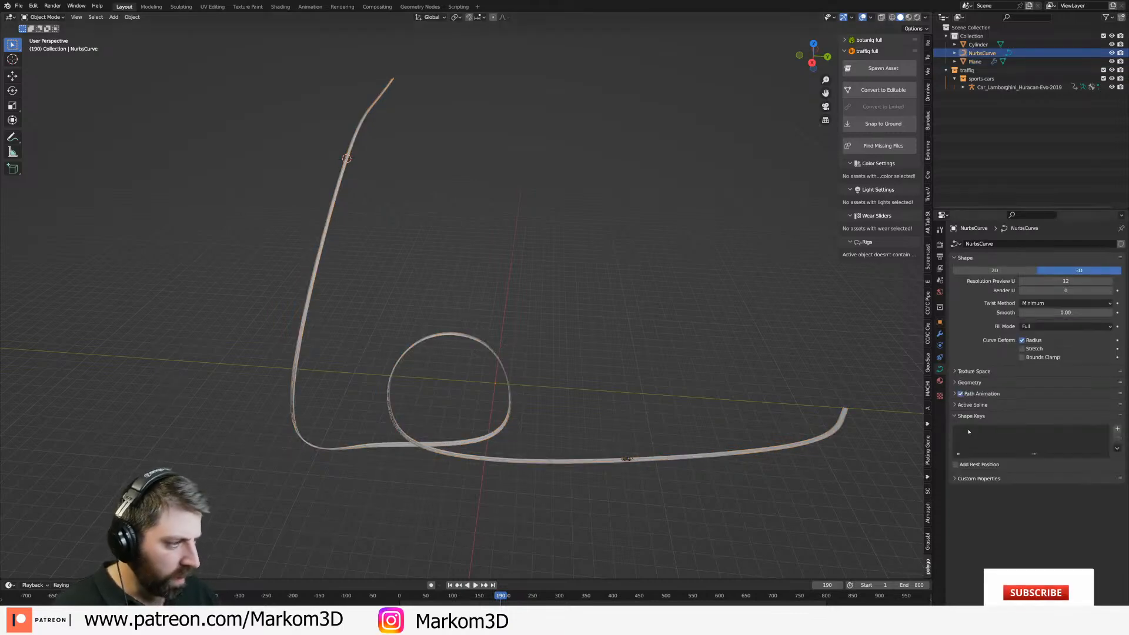
click(959, 405)
click(957, 393)
double_click(1069, 407)
text(800)
key(Return)
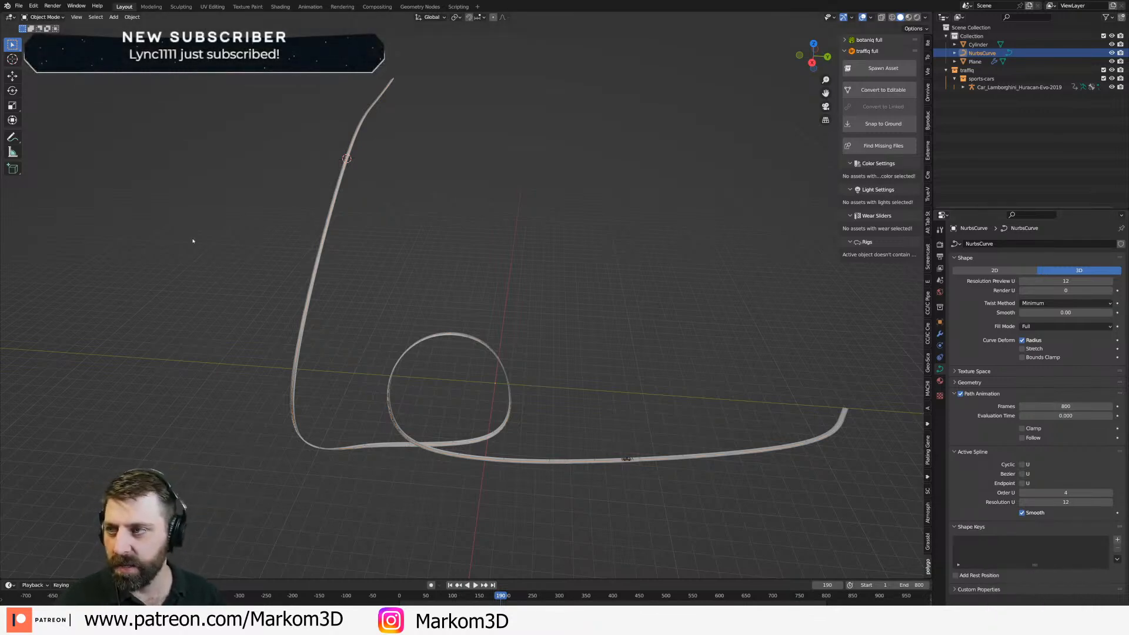
Apply Follow Path to the Lamborghini with Bake Steering, Bake Wheel Rotation and Reset Transforms enabled.
click(632, 459)
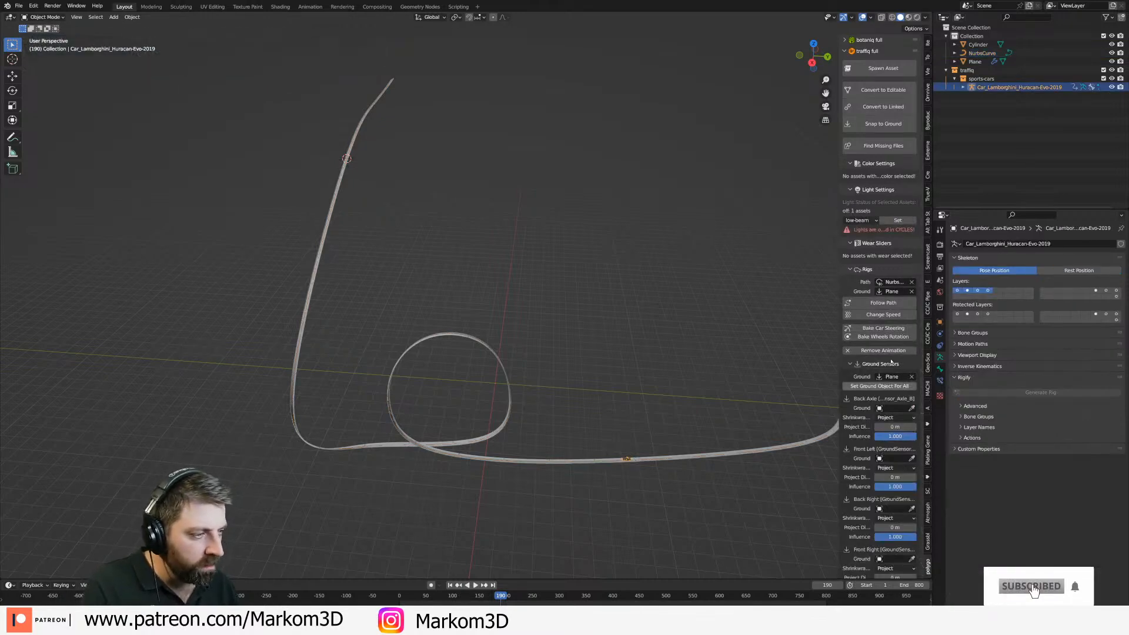
click(890, 303)
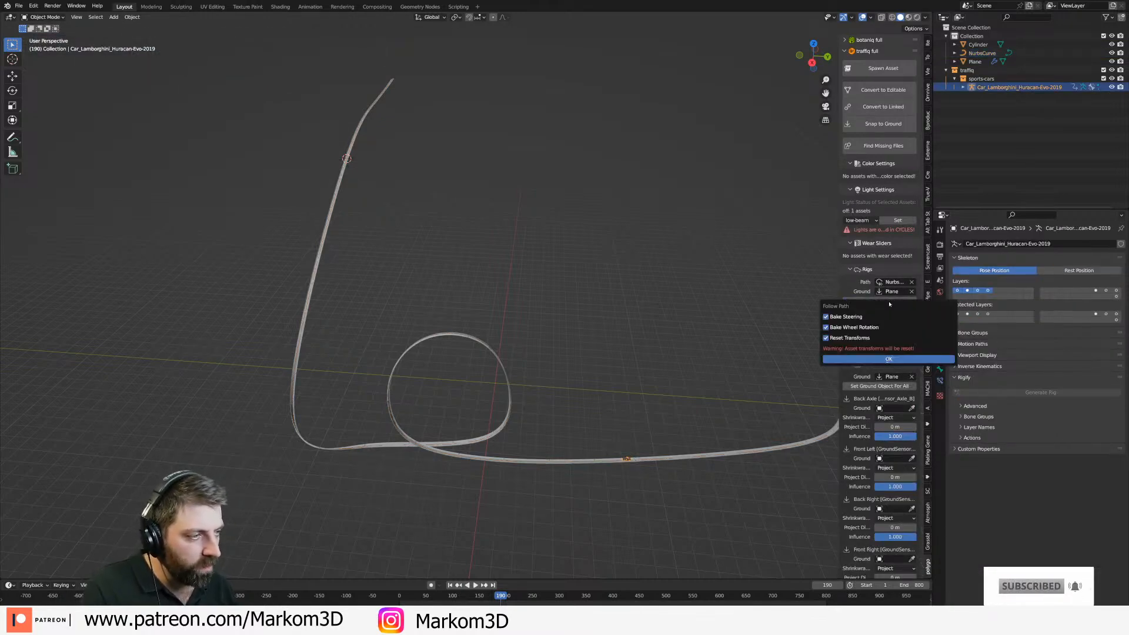
click(891, 359)
Bake the car's steering and wheel rotation, extending the end frame for both bakes.
click(906, 382)
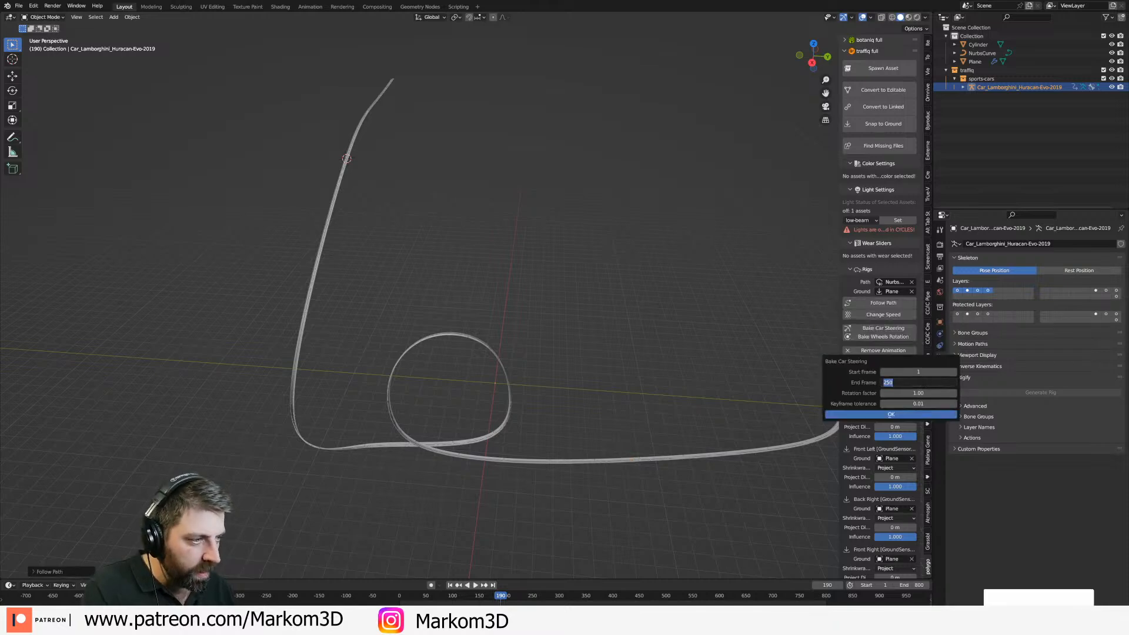
click(863, 415)
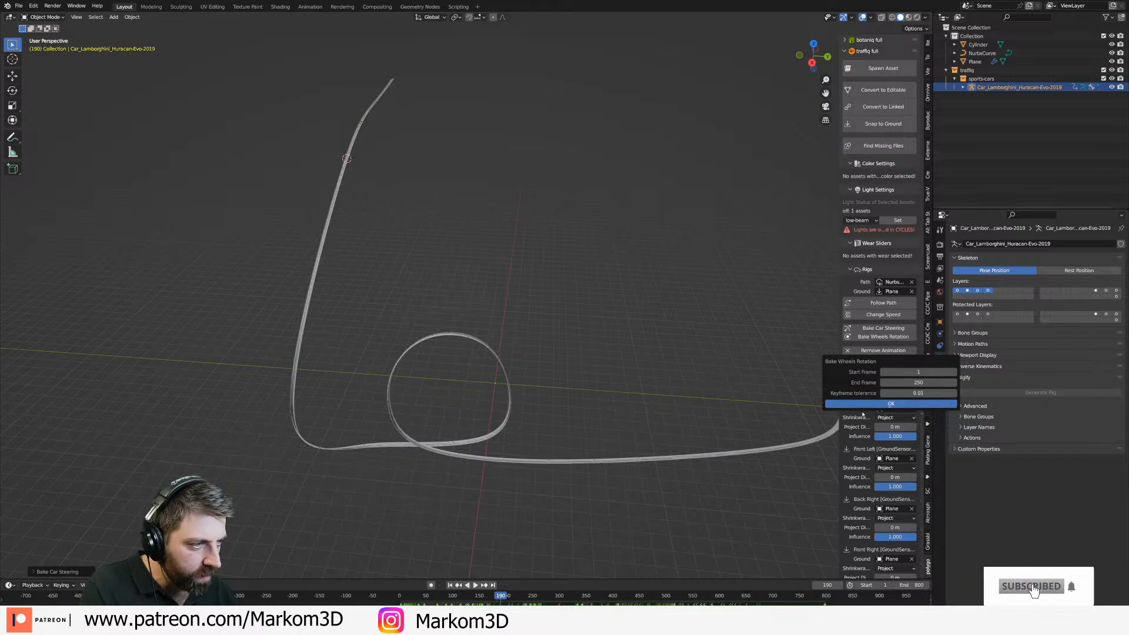
click(908, 382)
key(Return)
click(862, 405)
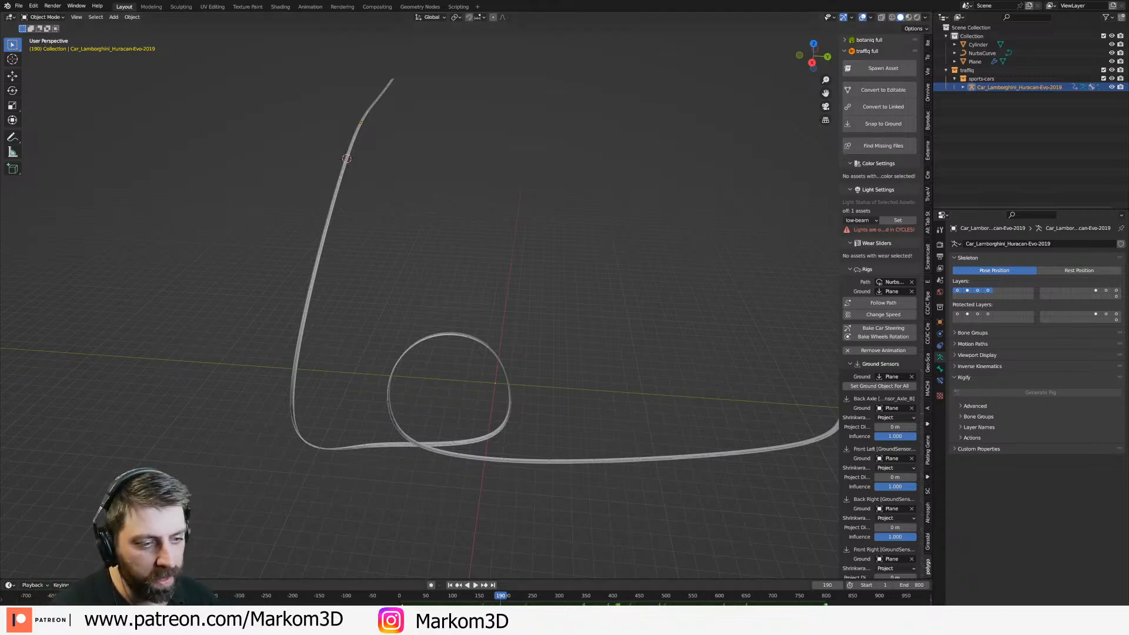
Play the animation and examine from several angles how the car drives down the track and through the loop.
key(space)
click(420, 603)
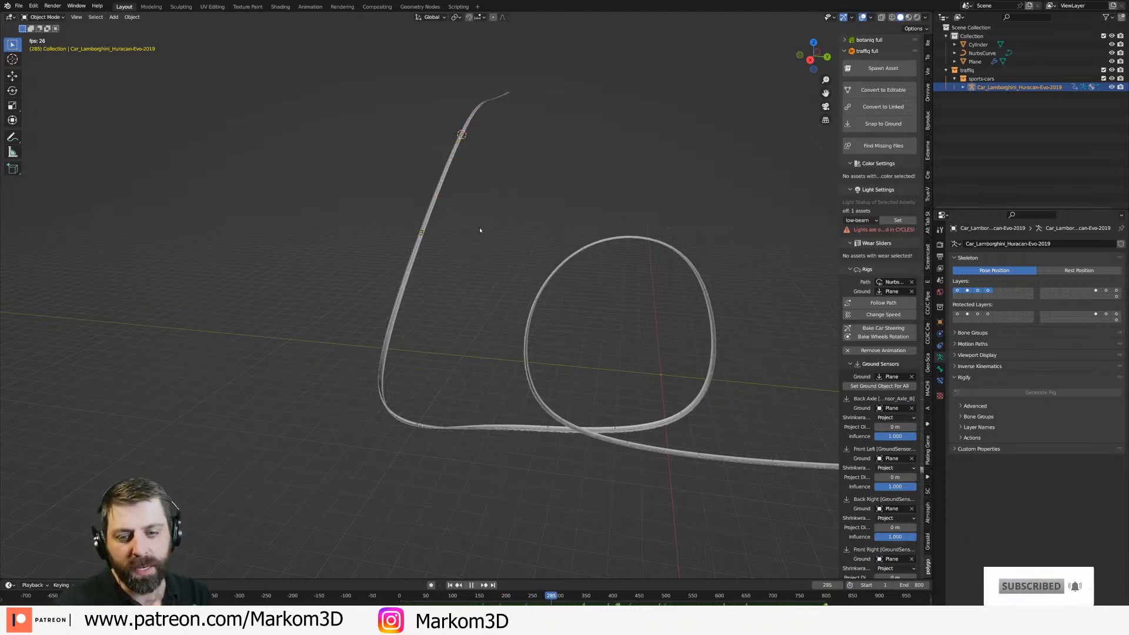
mouse_move(470, 232)
middle_down()
mouse_move(502, 370)
mouse_move(522, 174)
mouse_move(465, 232)
middle_up()
shift+middle_drag(481, 331, 509, 318)
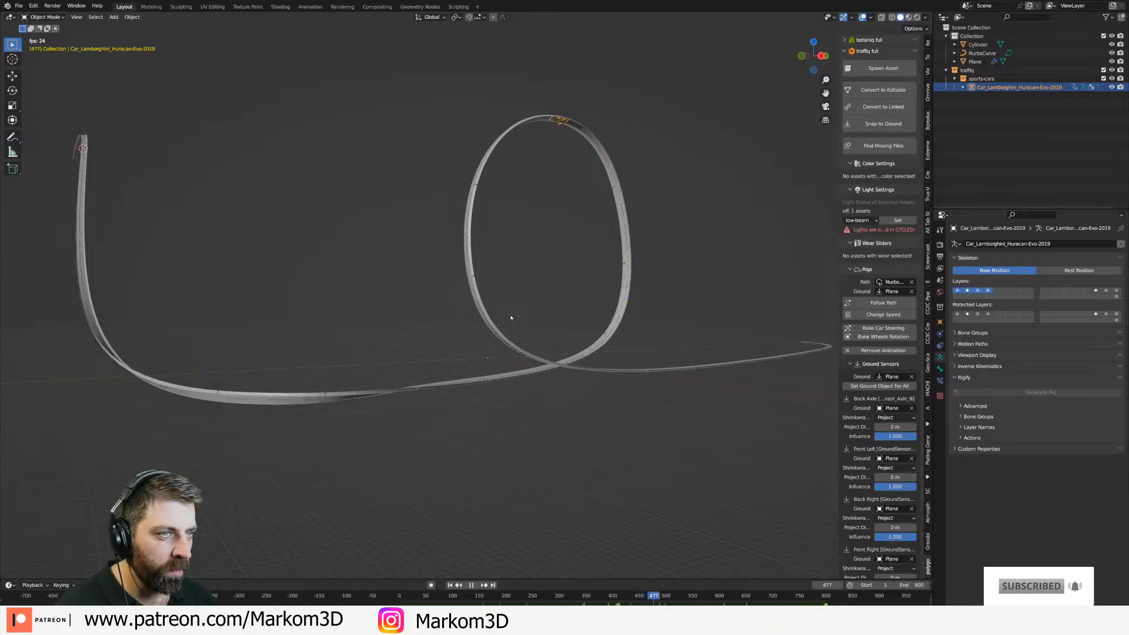
middle_drag(557, 409, 430, 469)
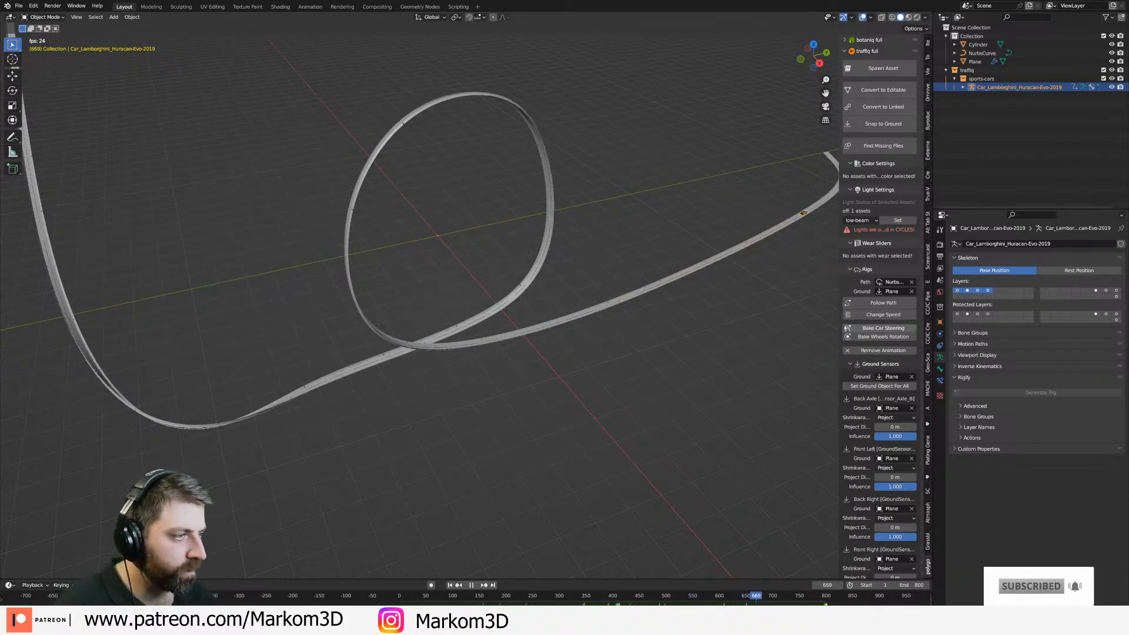
middle_drag(660, 355, 470, 363)
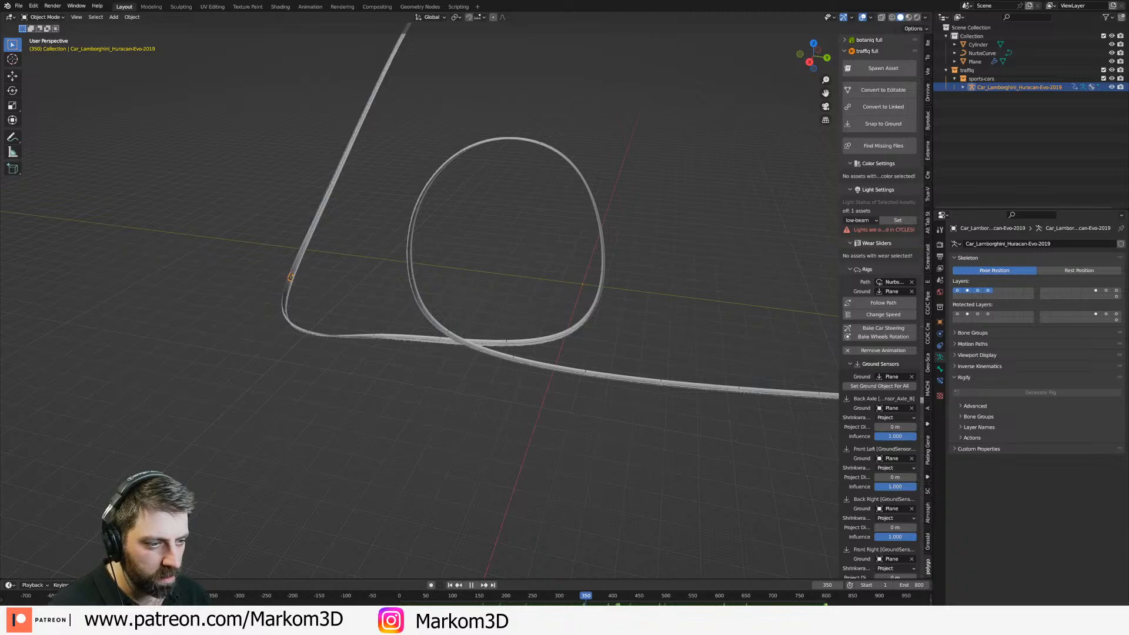
key(space)
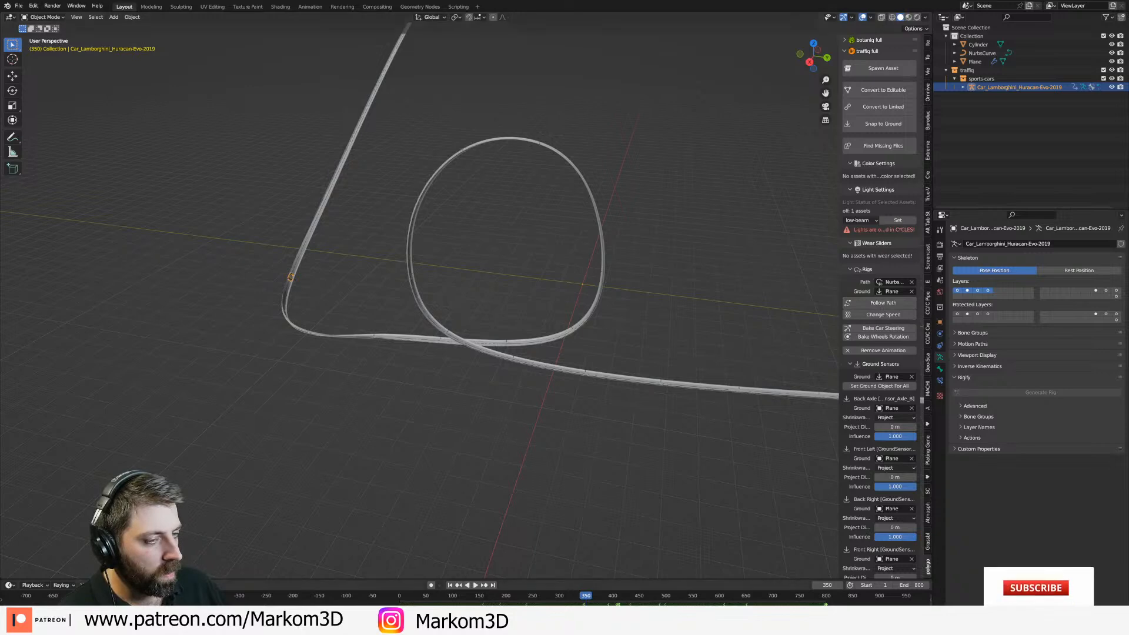
Replay the car's descent with the whole track in view, stopping at frame 302.
shift+middle_drag(502, 393, 506, 443)
scroll(507, 443, down, 3)
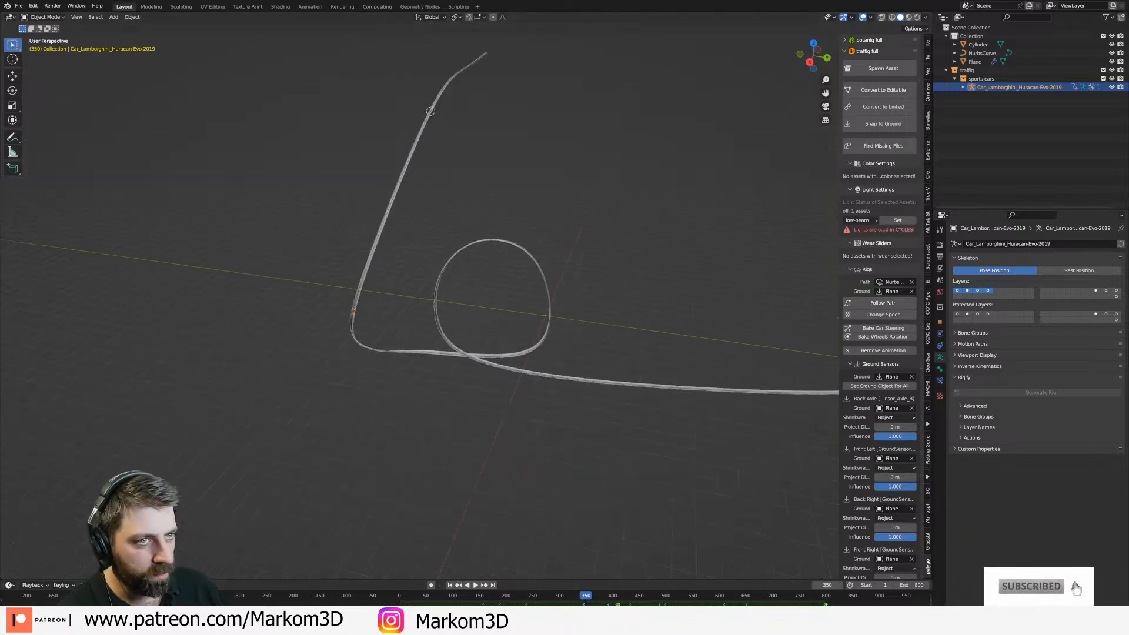
click(401, 600)
key(space)
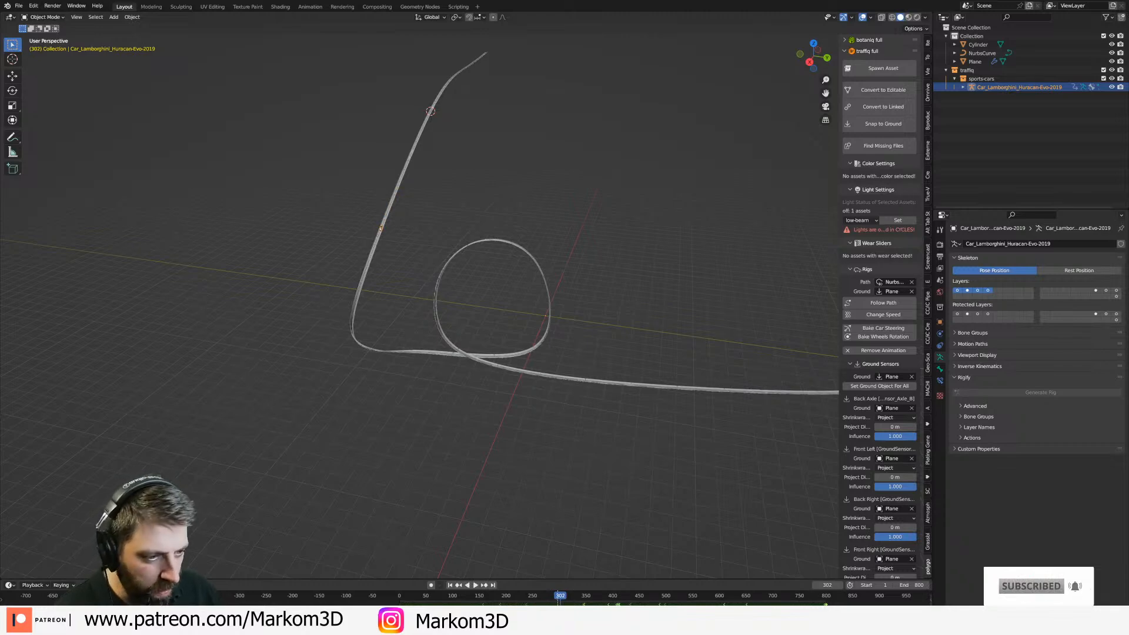
Enlarge the timeline area and fit the car's full keyframe range in it.
middle_drag(582, 599, 548, 599)
drag(406, 579, 391, 343)
key(Home)
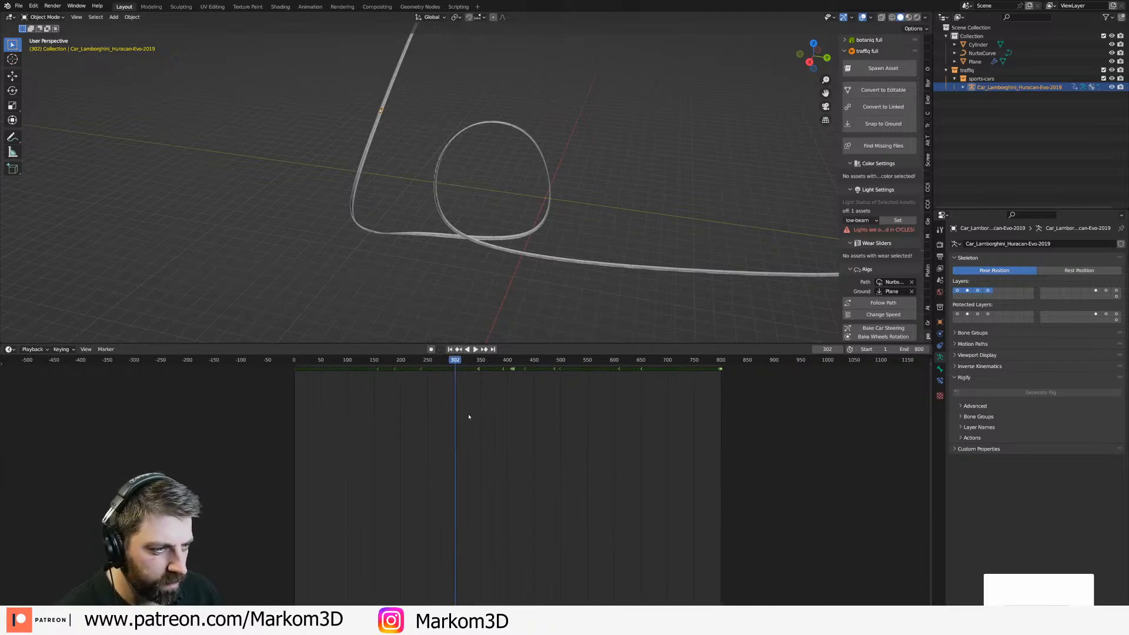
scroll(474, 414, up, 1)
middle_drag(513, 393, 416, 389)
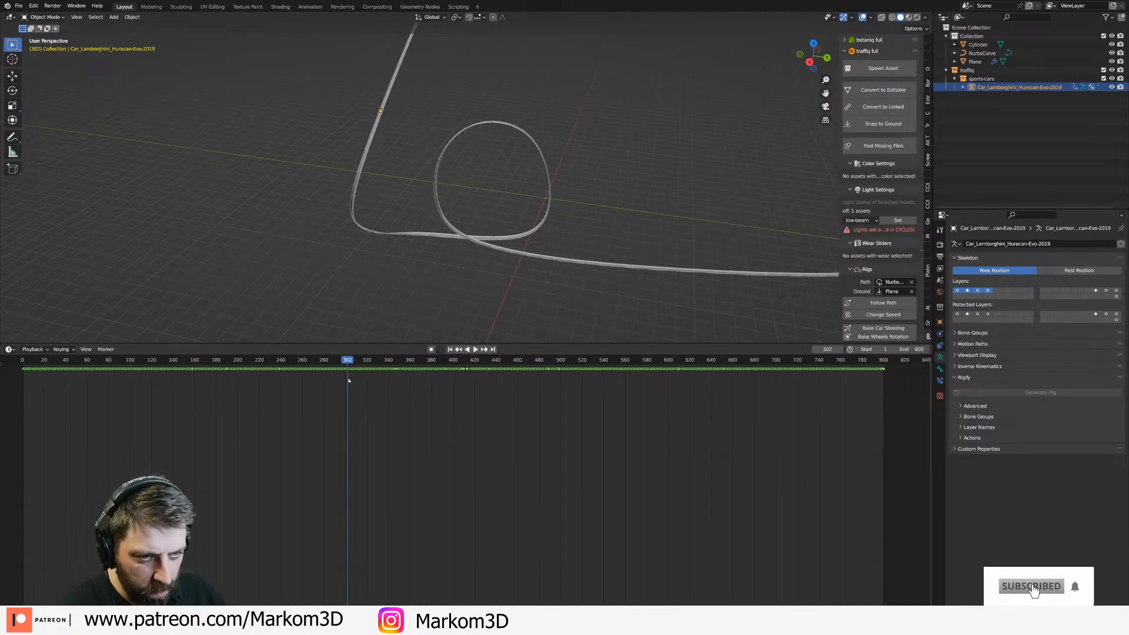
Select the car's keyframes after frame 302 in the timeline and try to shift them earlier.
drag(347, 388, 906, 363)
scroll(478, 408, up, 1)
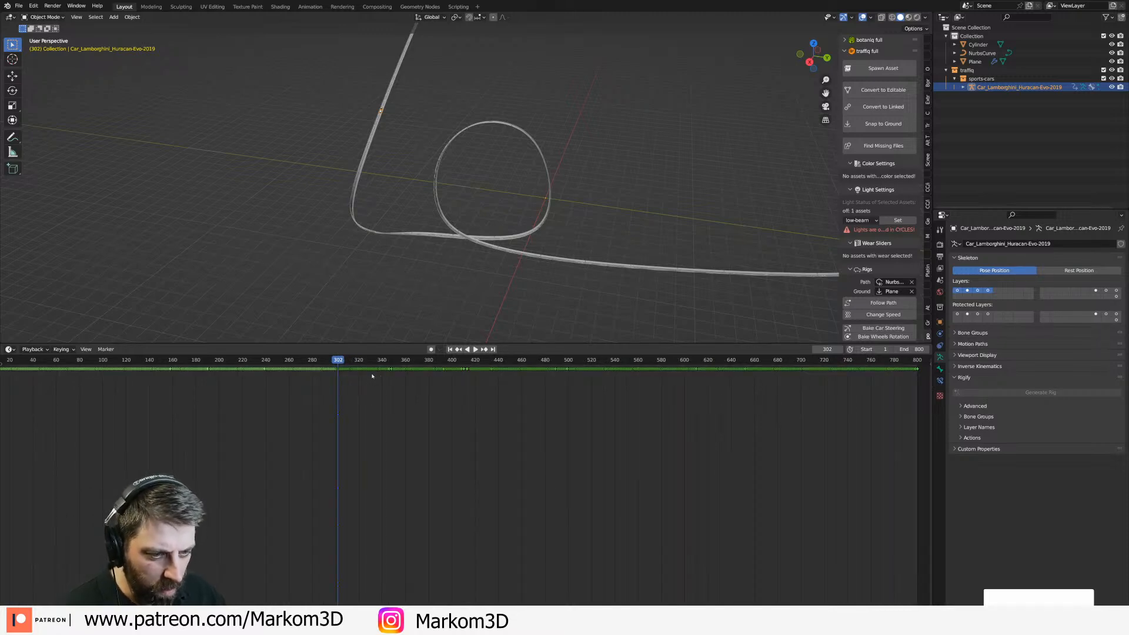
key(g)
key(Escape)
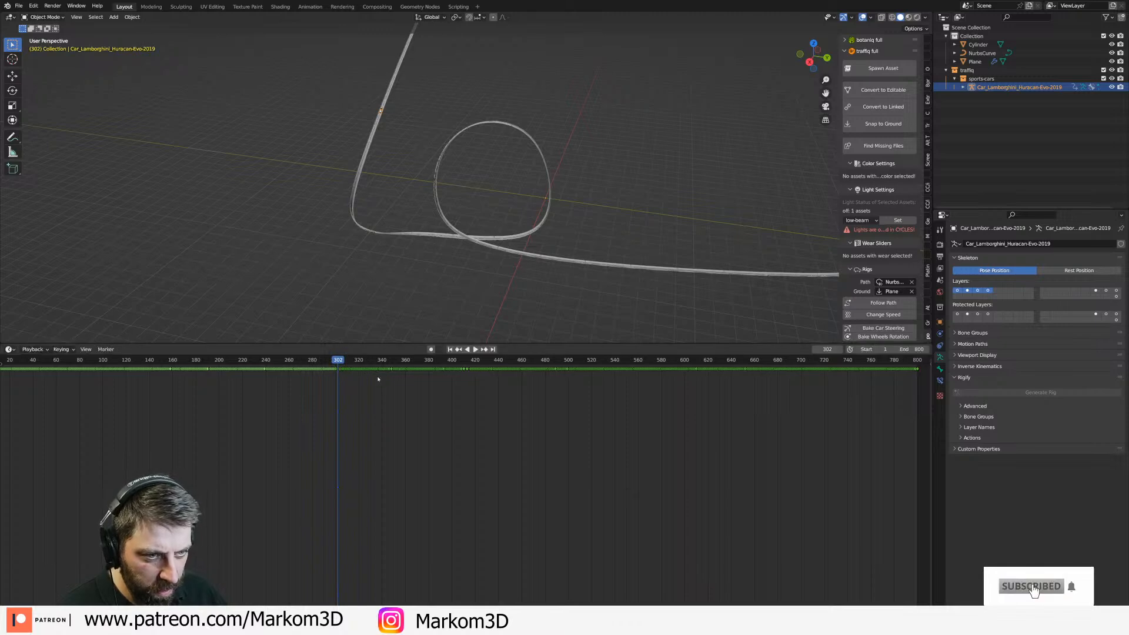
key(g)
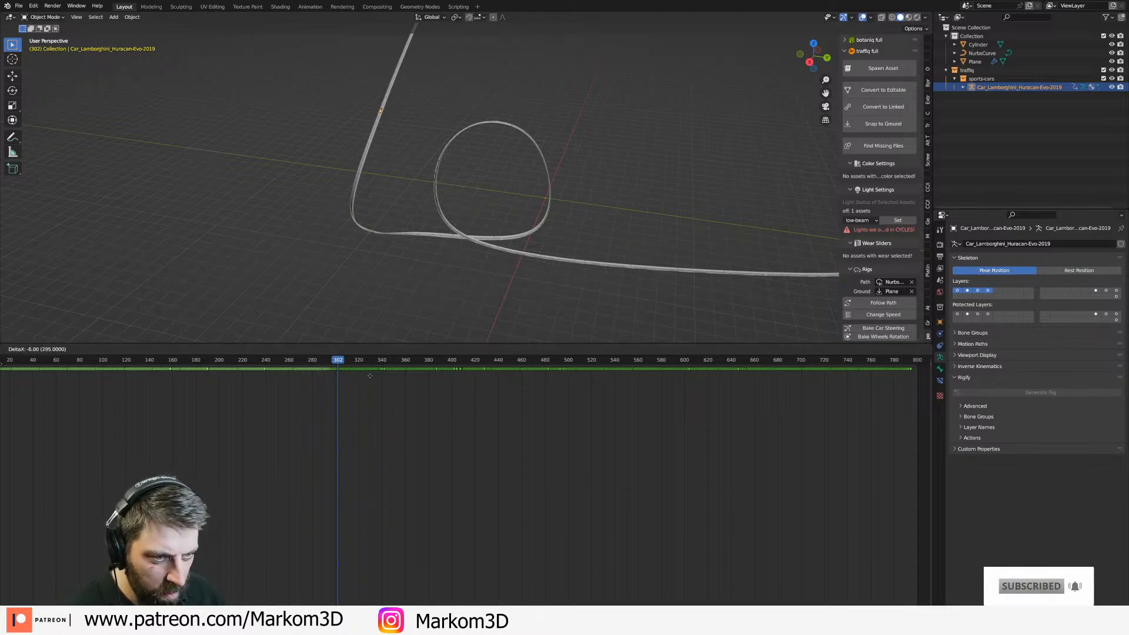
key(Escape)
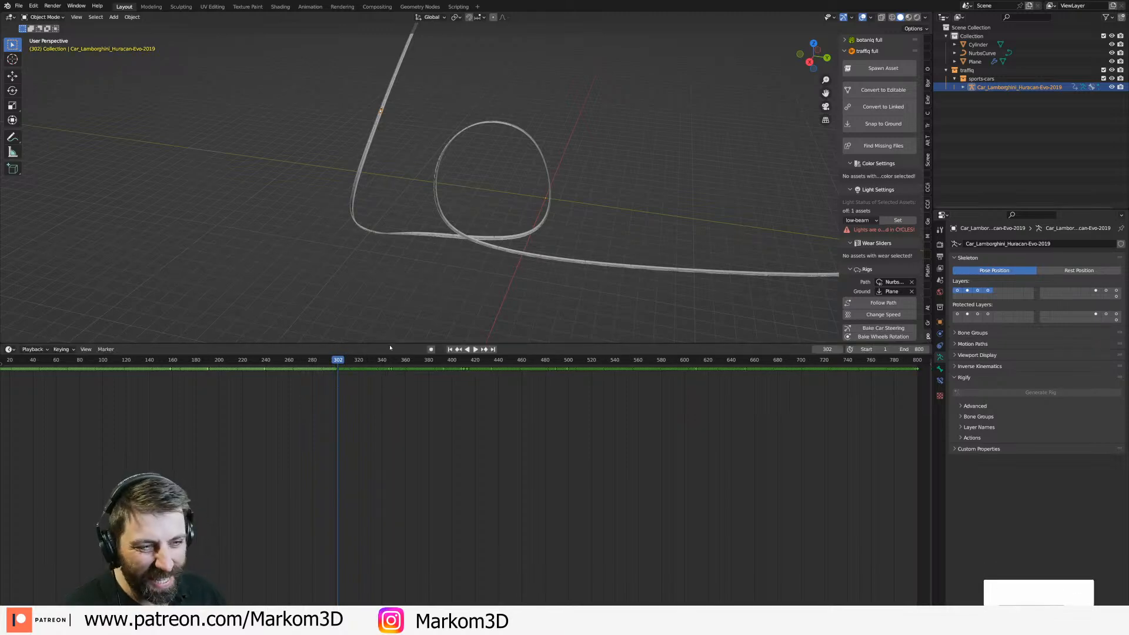
Switch to the Animation workspace and move the playhead to frame 329, where the car nears the bottom bend.
click(47, 350)
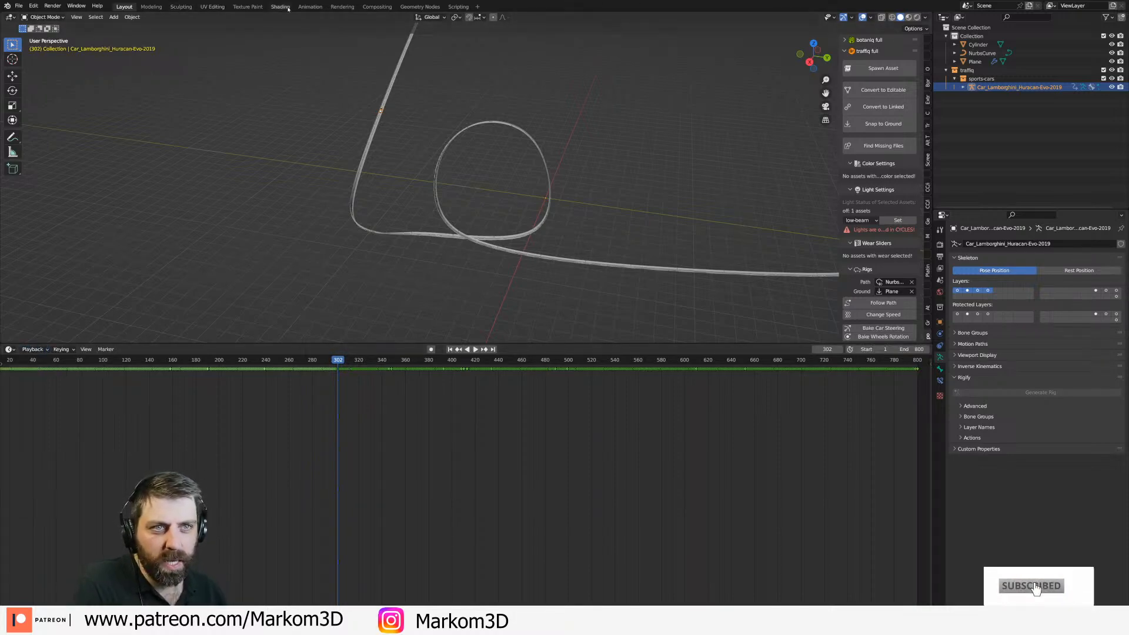
click(317, 8)
scroll(353, 492, down, 5)
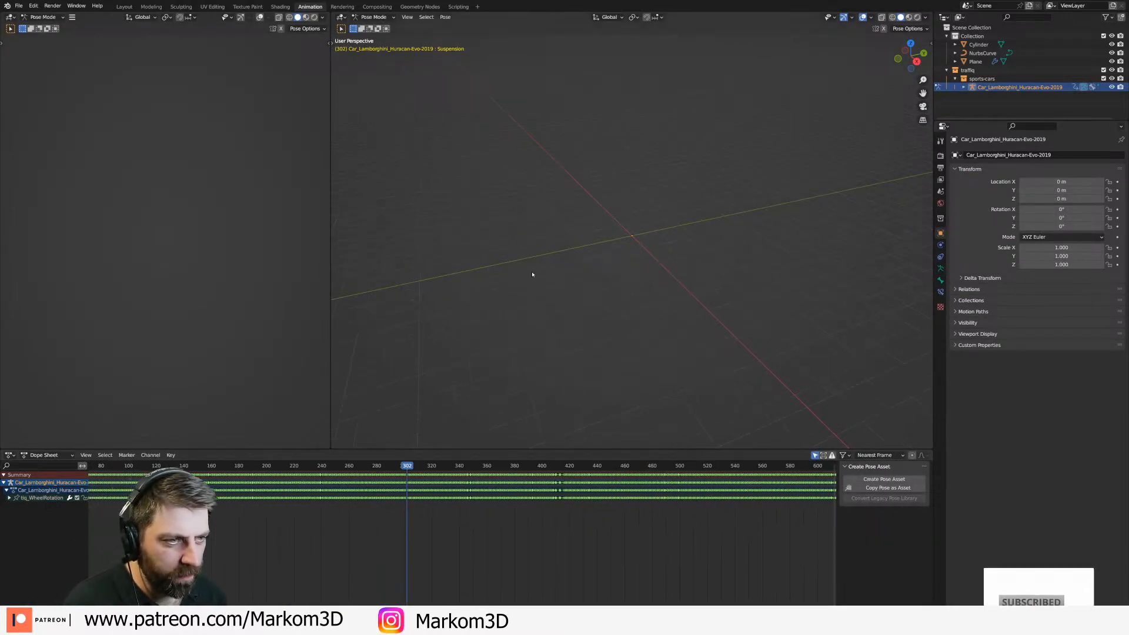
middle_drag(517, 293, 595, 442)
drag(410, 472, 442, 495)
click(442, 498)
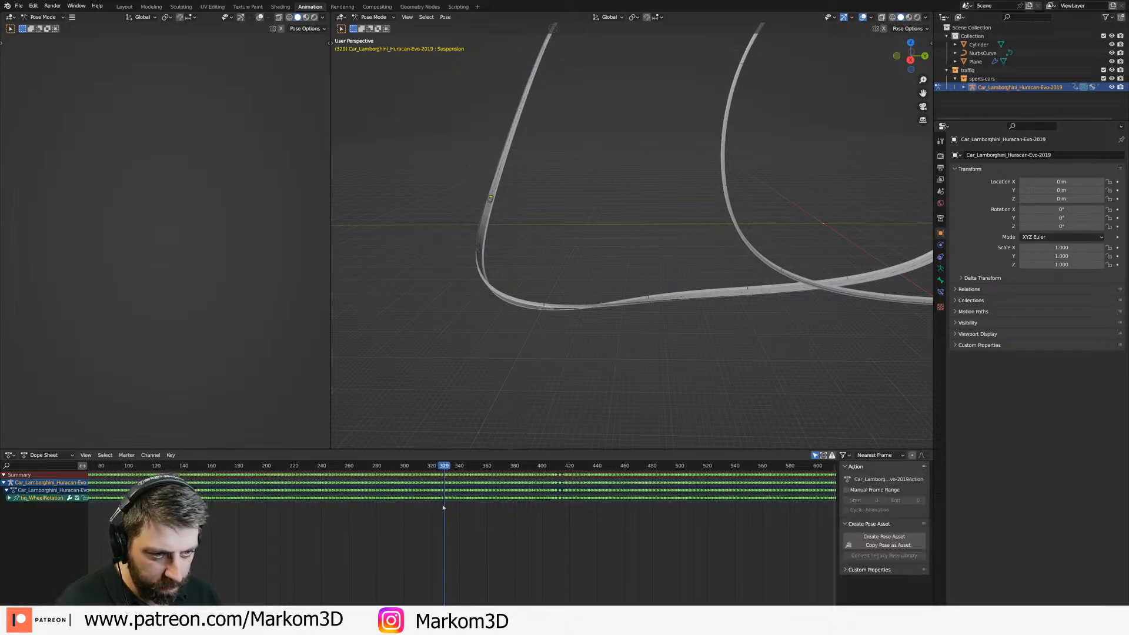
key(Home)
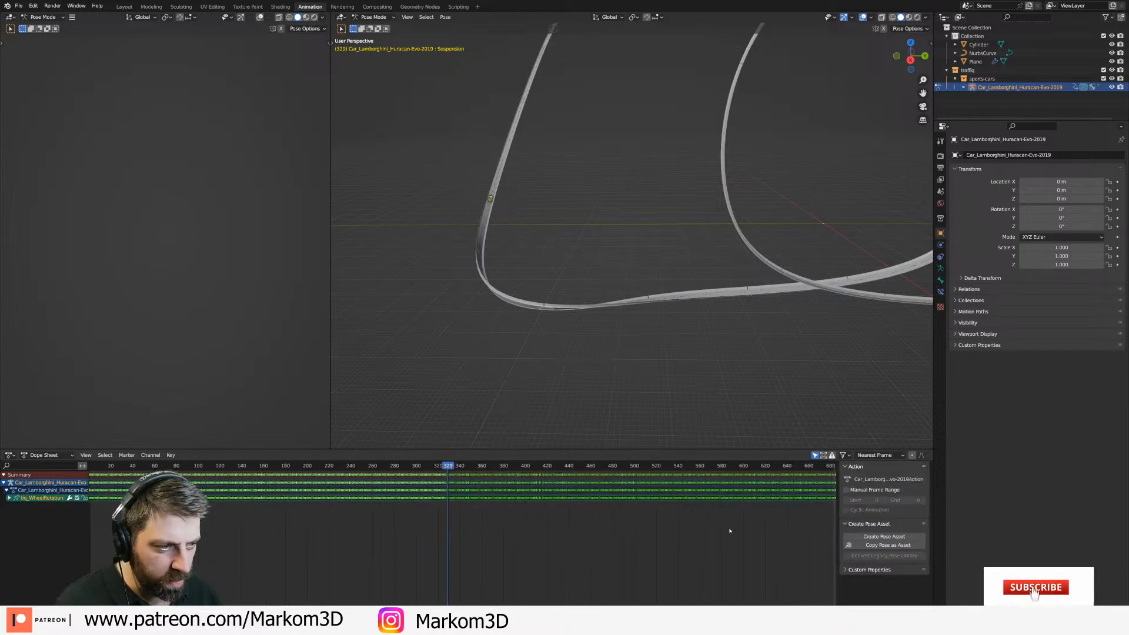
Turn on proportional editing in the Dope Sheet and try to shift the selected keyframes in time.
scroll(585, 530, up, 5)
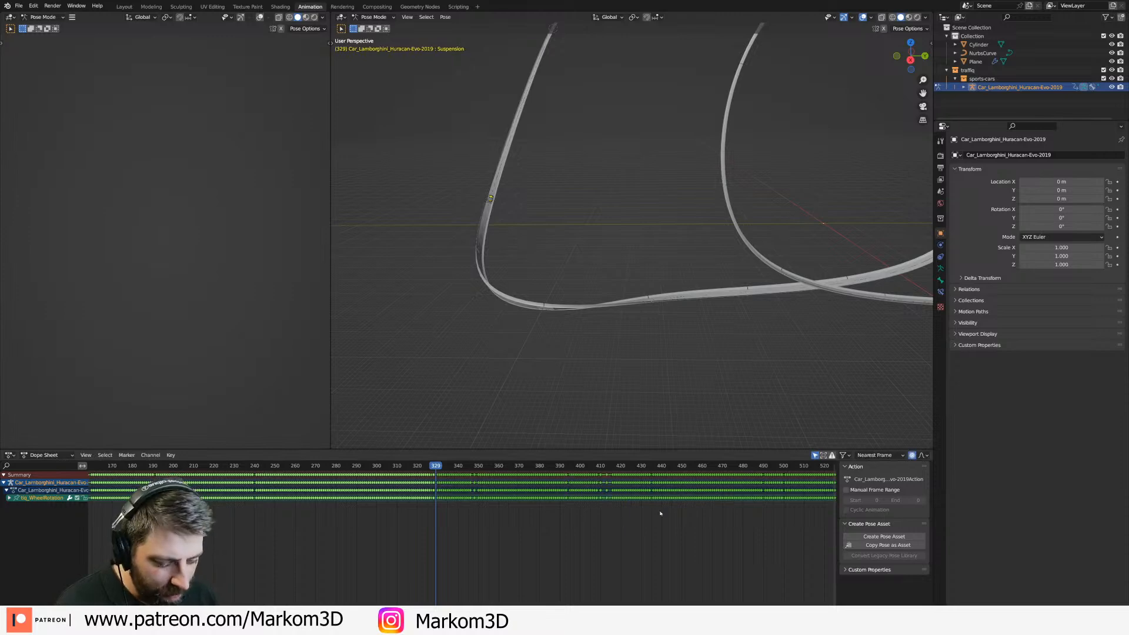
scroll(451, 523, up, 3)
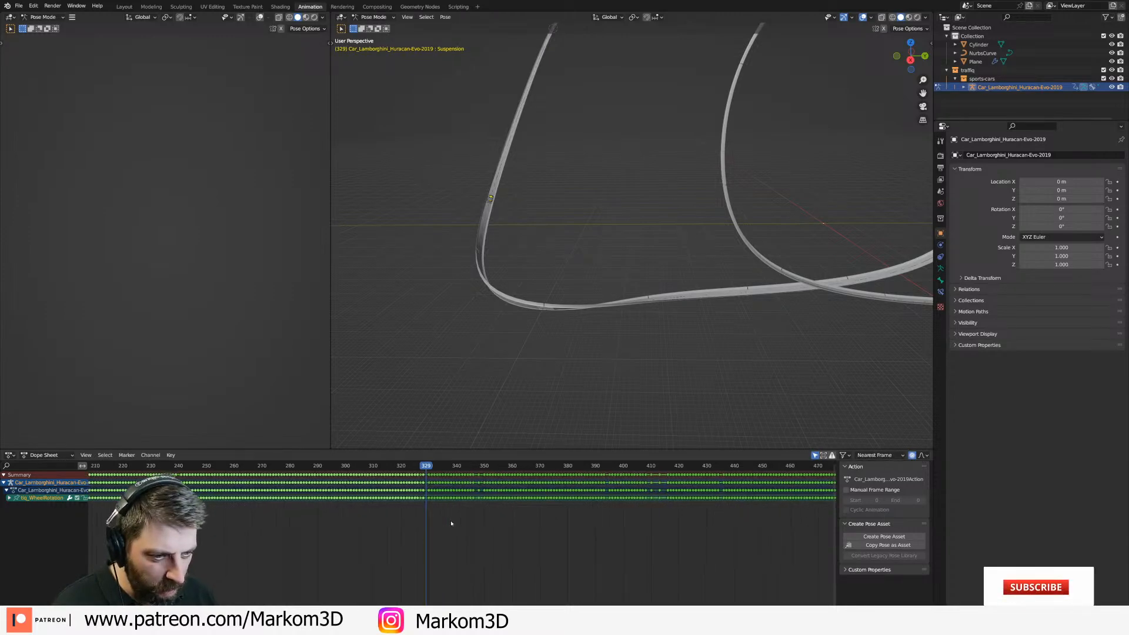
key(g)
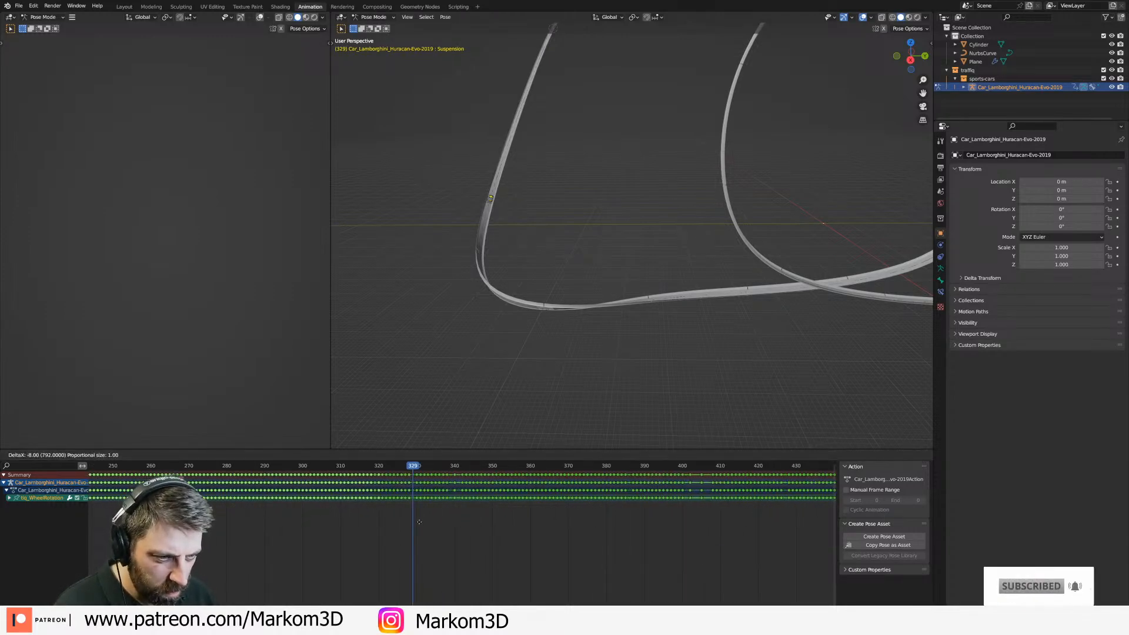
key(Escape)
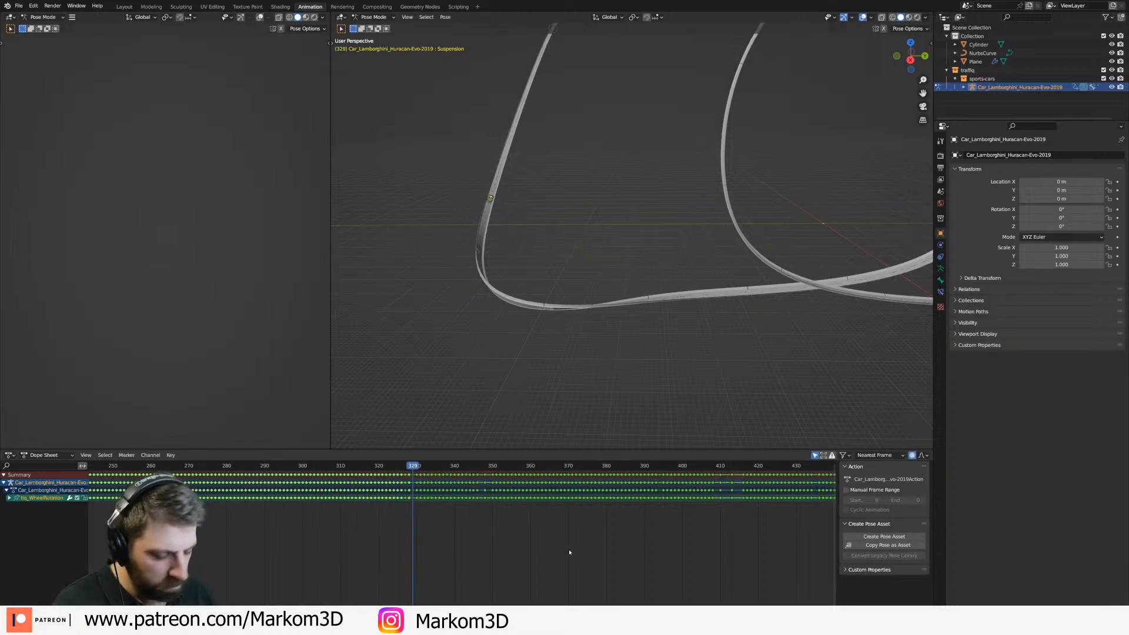
key(g)
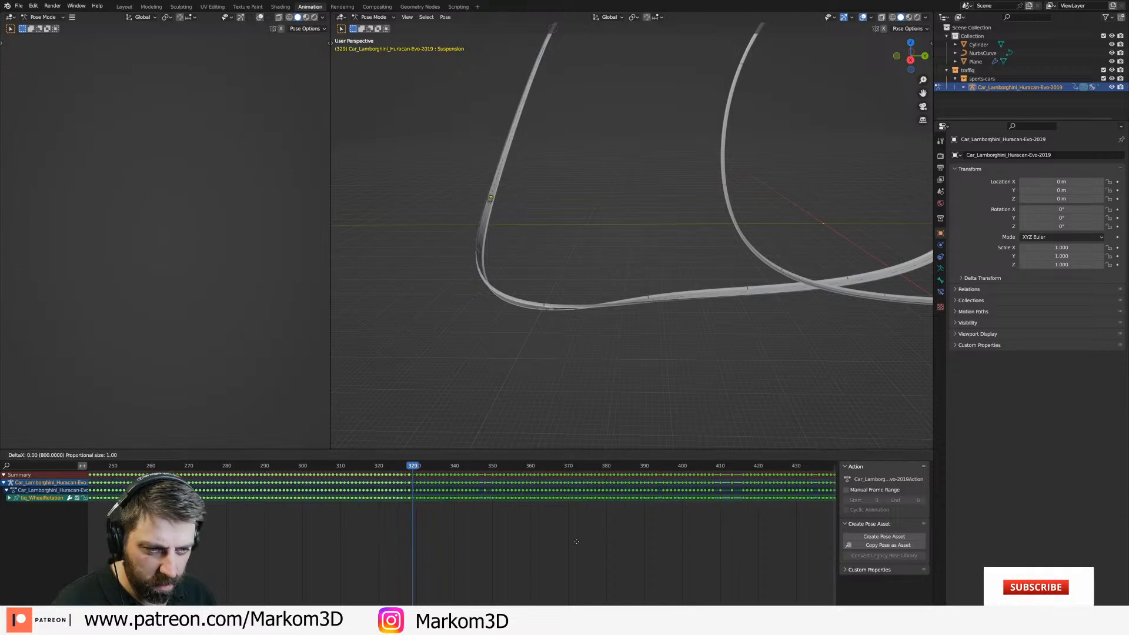
key(Escape)
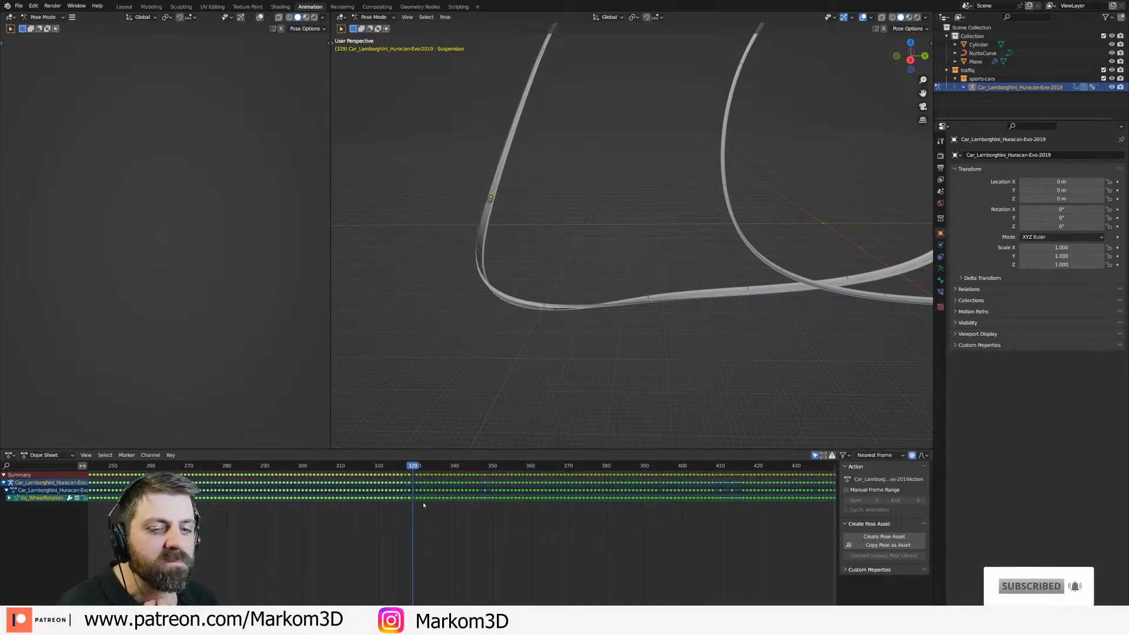
Change the empty viewport beside the track view to a Graph Editor and fit the car's animation curves in it.
click(10, 17)
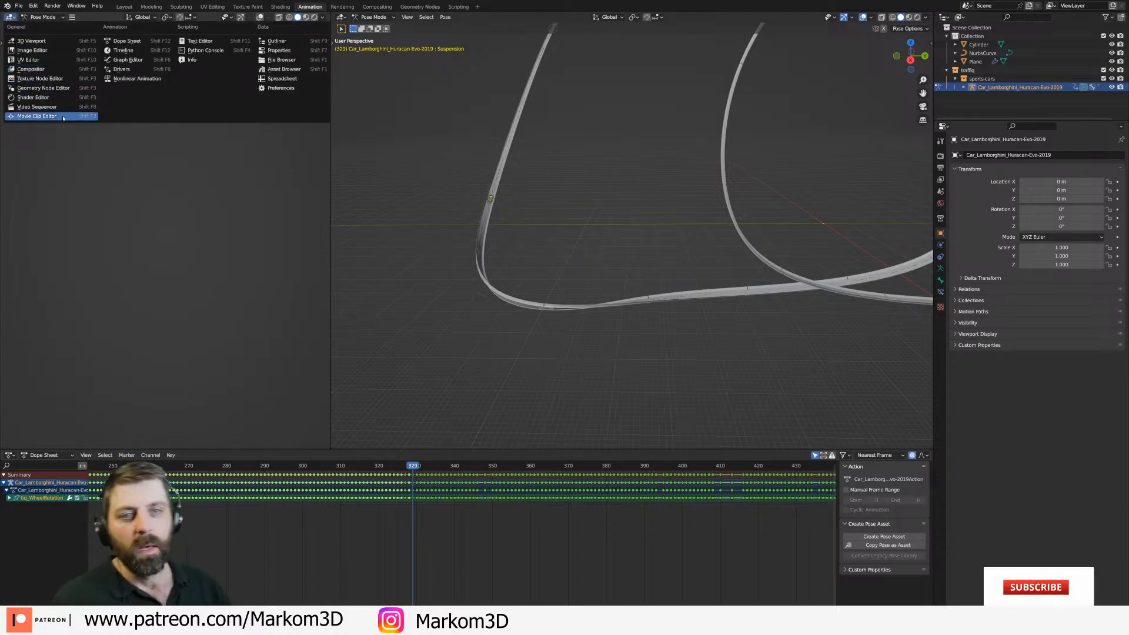
click(123, 60)
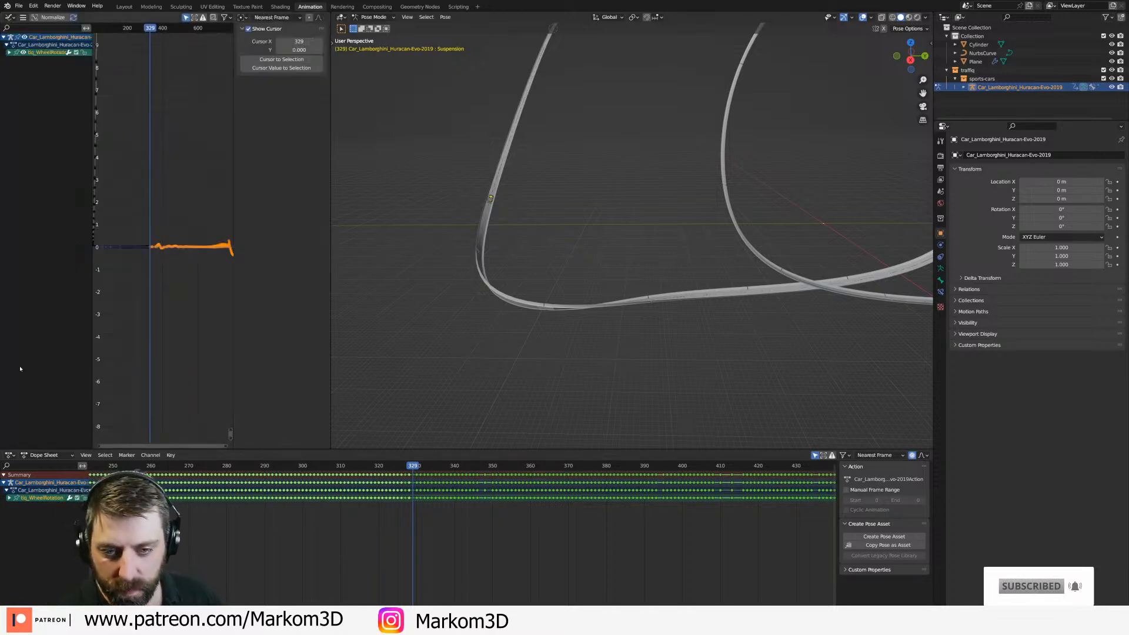
key(Home)
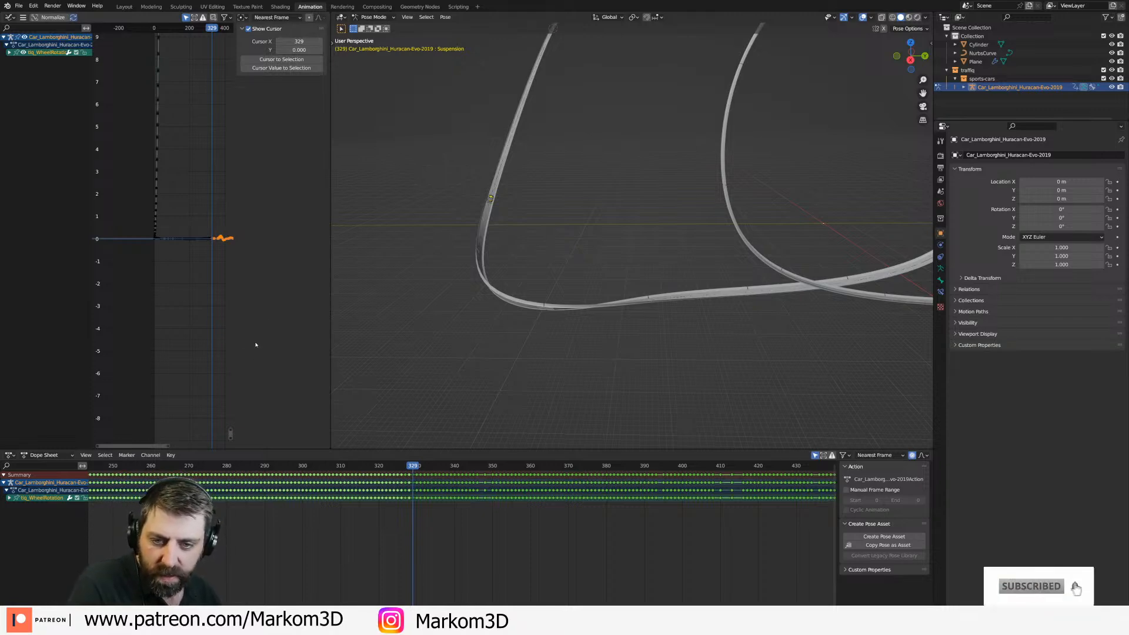
scroll(242, 327, up, 4)
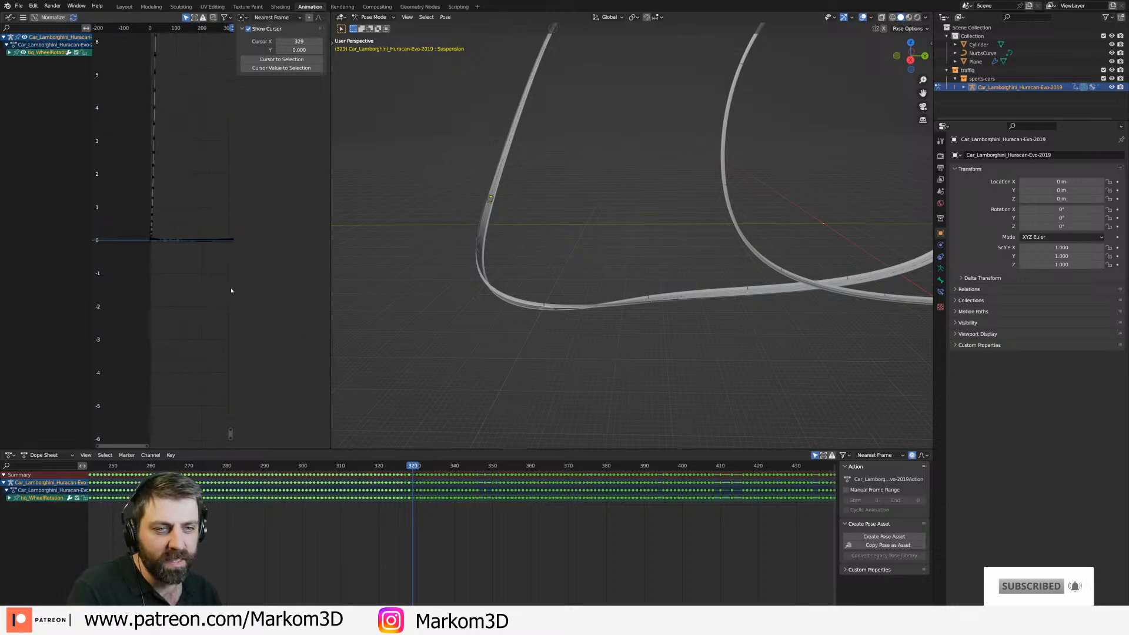
key(Home)
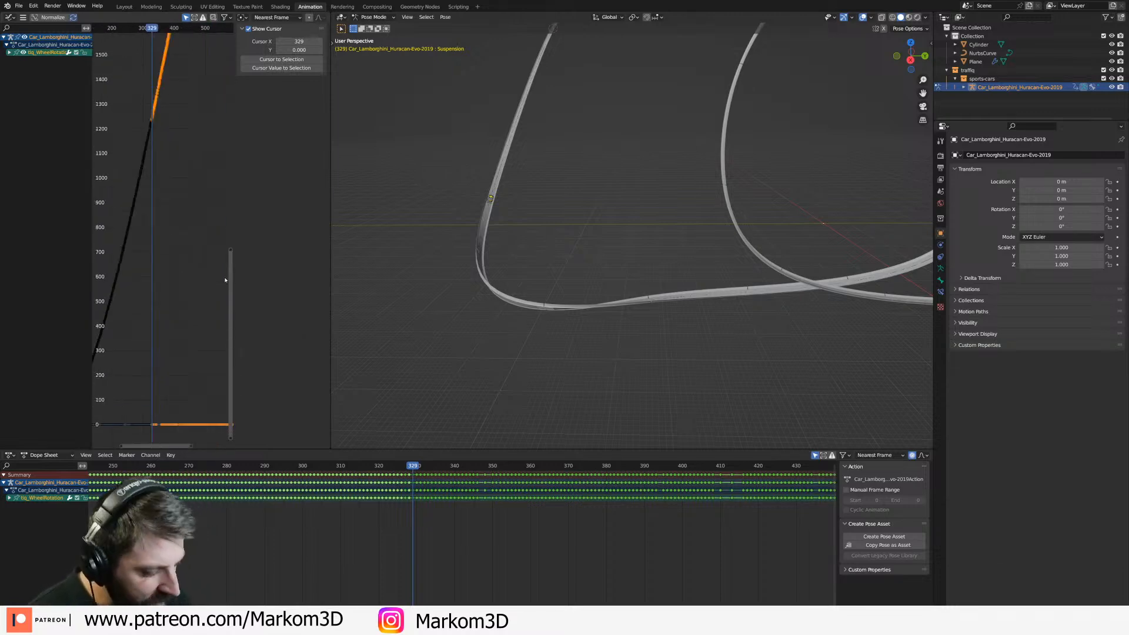
scroll(226, 278, up, 2)
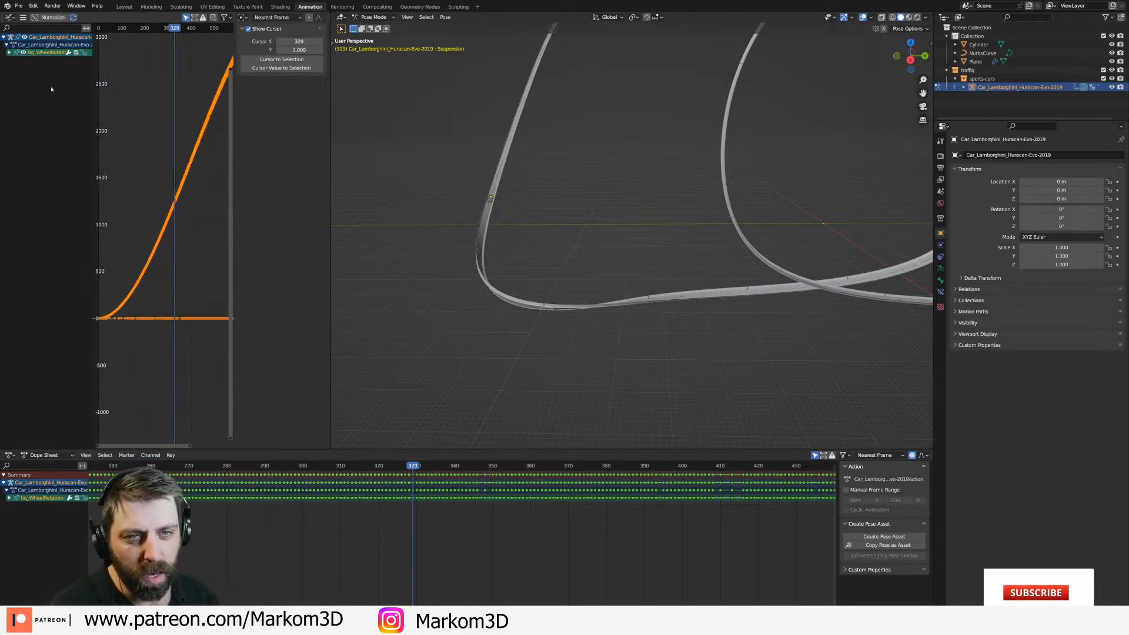
Hide the wheel rotation curves in the Graph Editor and collapse their channel group.
key(ctrl+KP_Add)
drag(16, 68, 16, 91)
click(9, 52)
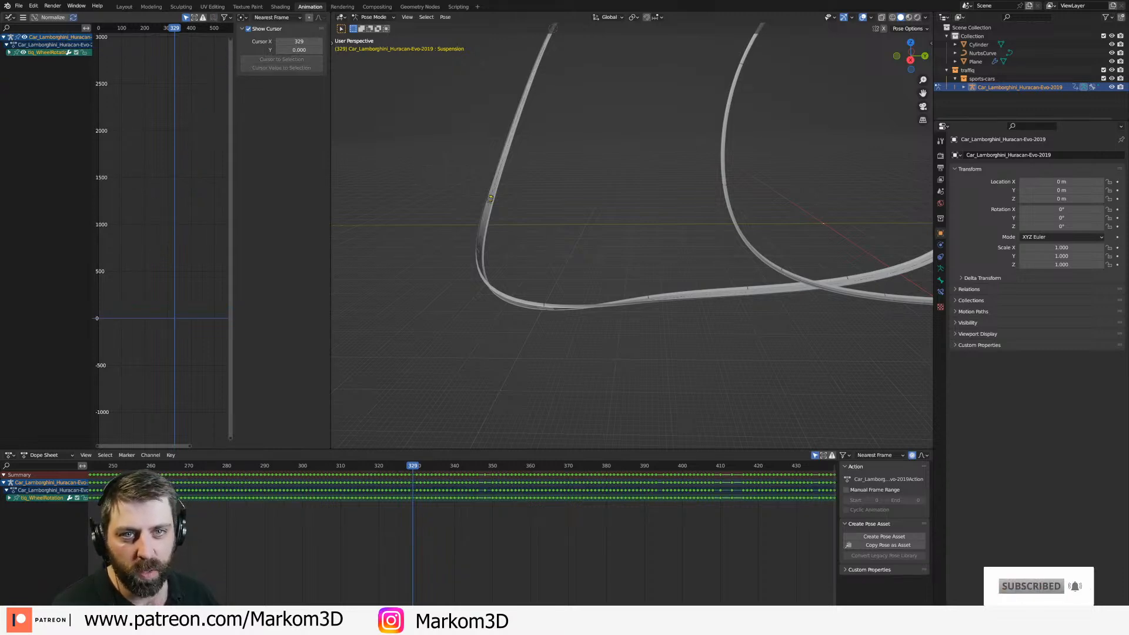
scroll(526, 222, up, 5)
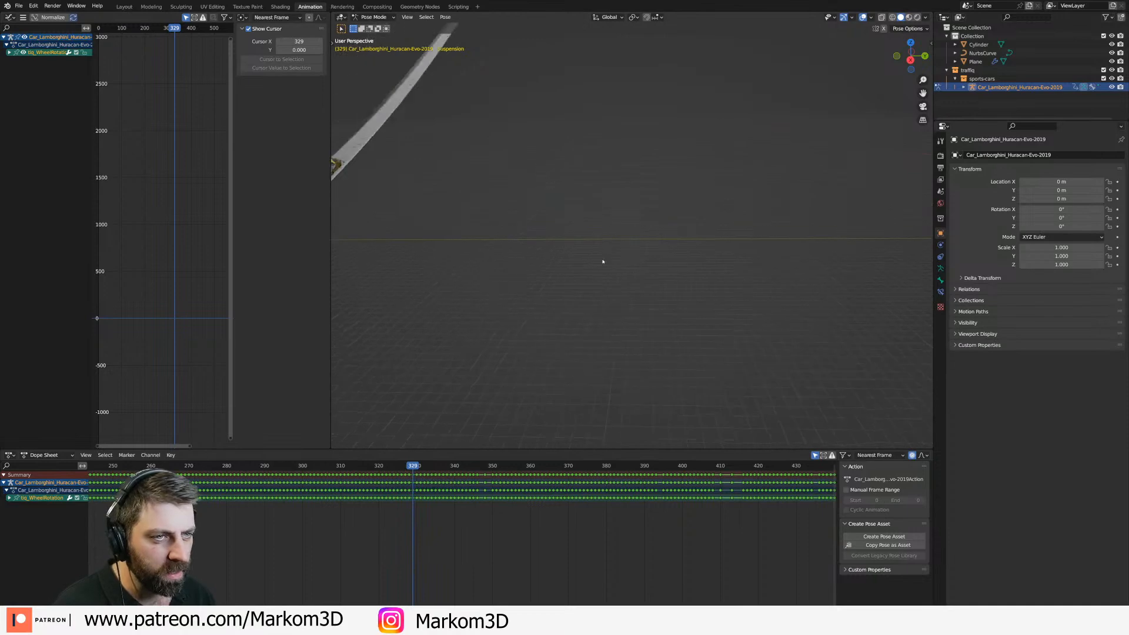
Put the Lamborghini rig in Object Mode and expand its hierarchy in the outliner.
click(367, 18)
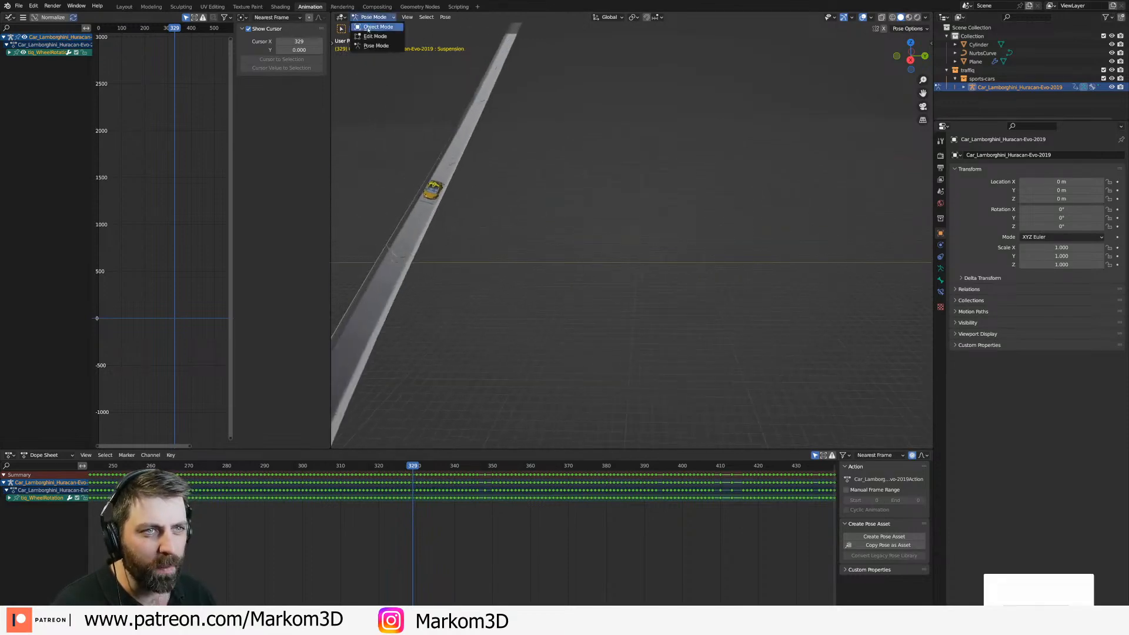
click(374, 24)
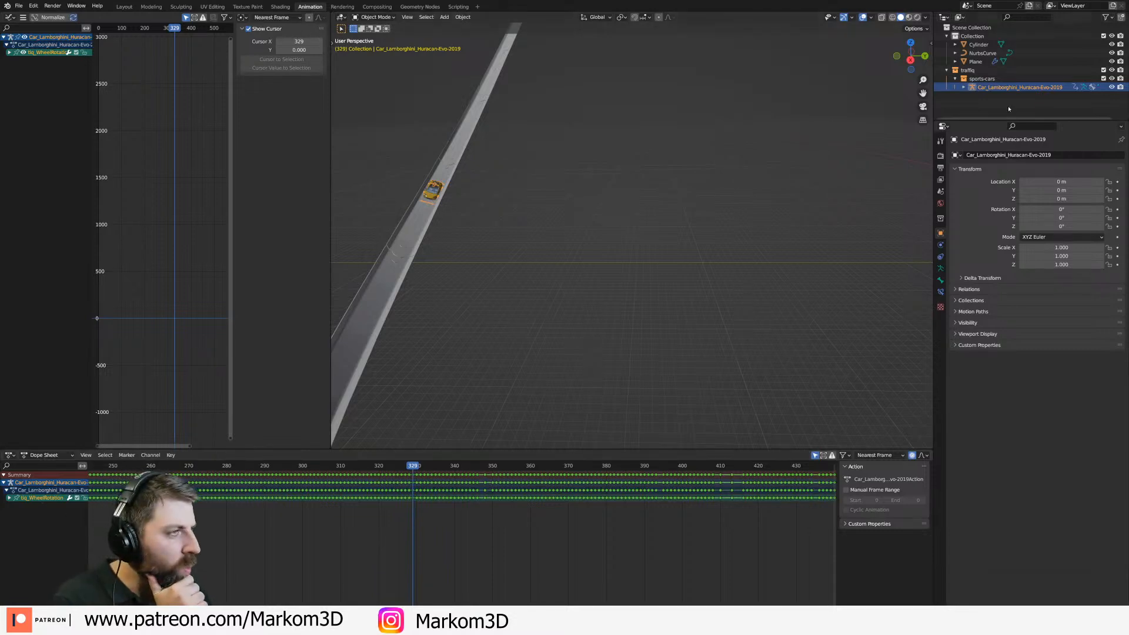
click(963, 87)
scroll(984, 102, down, 2)
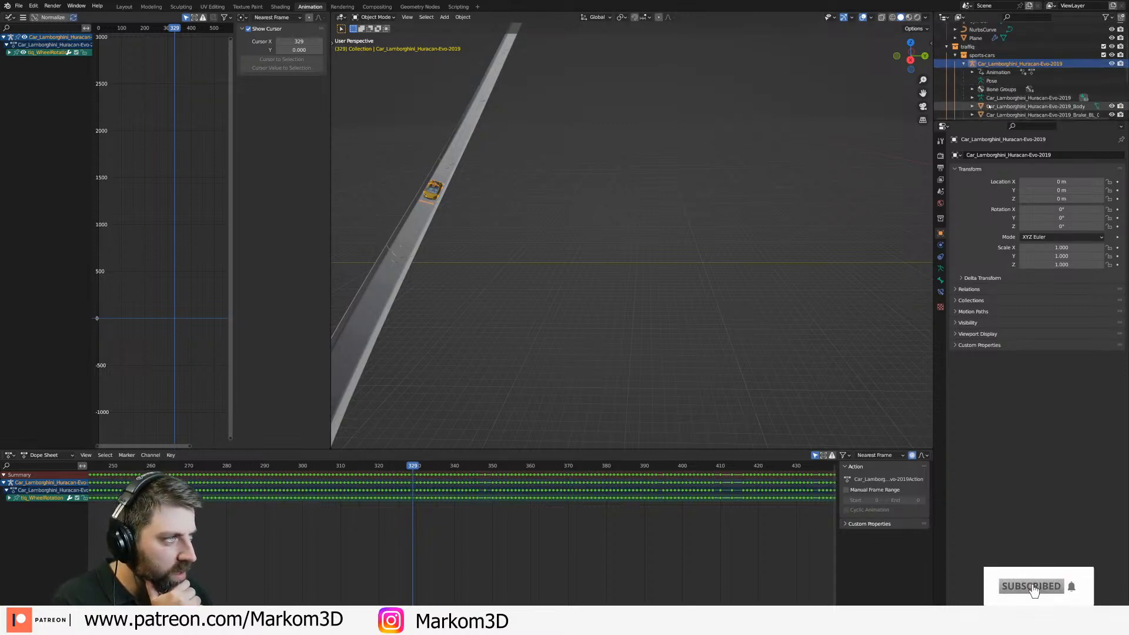
Return the rig to Pose Mode and select the Offset Factor channel in the Graph Editor.
key(Tab)
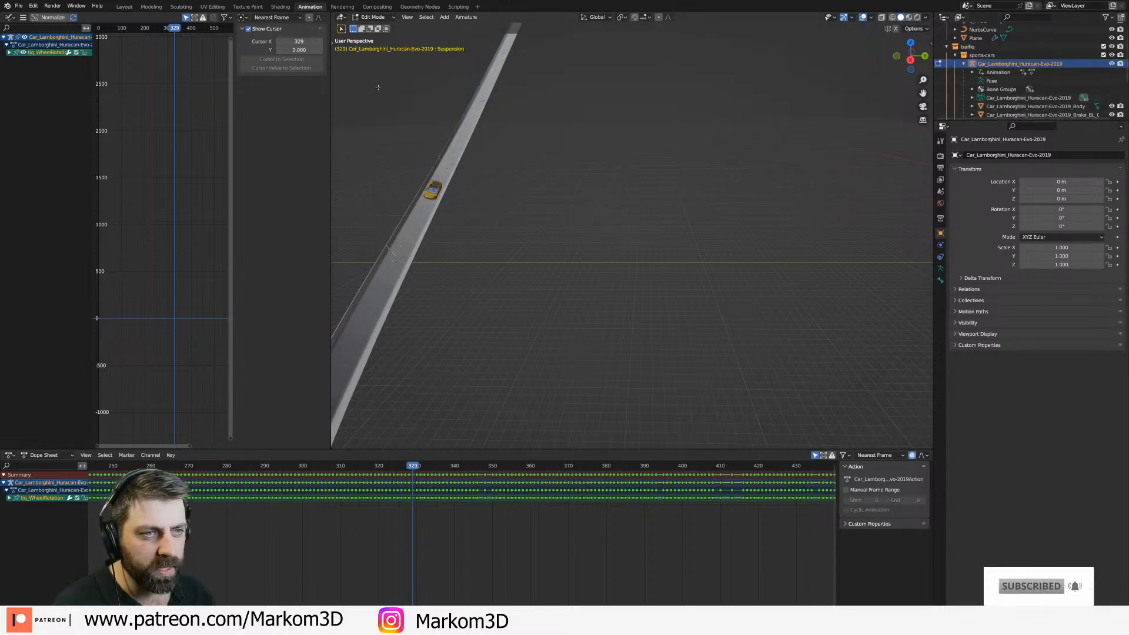
click(373, 17)
click(371, 26)
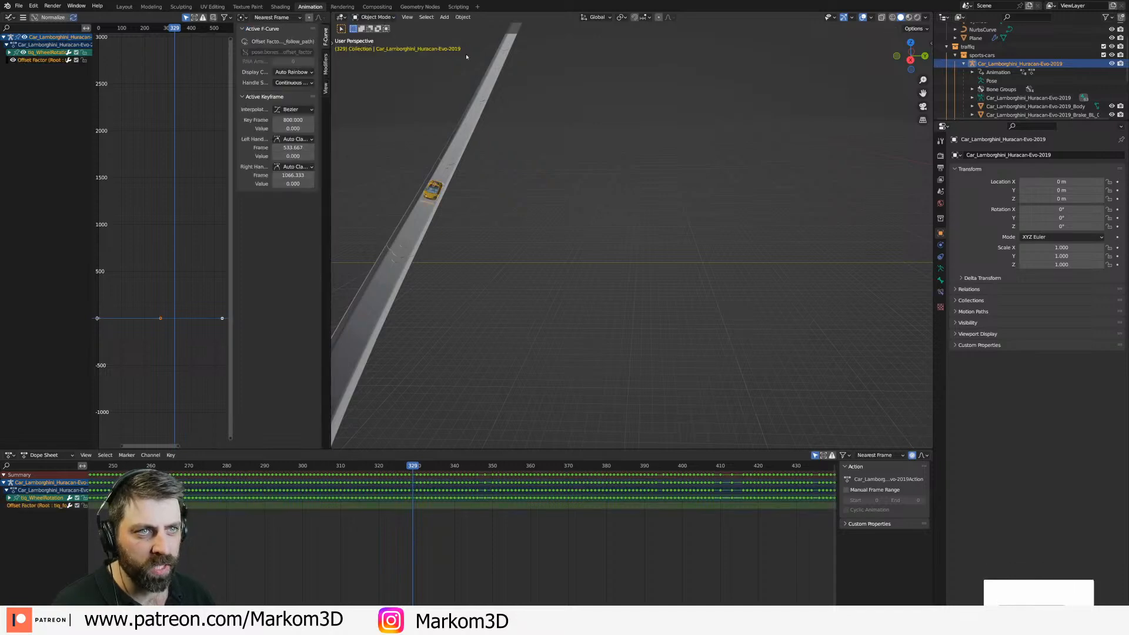
key(Tab)
click(377, 20)
click(372, 43)
click(10, 58)
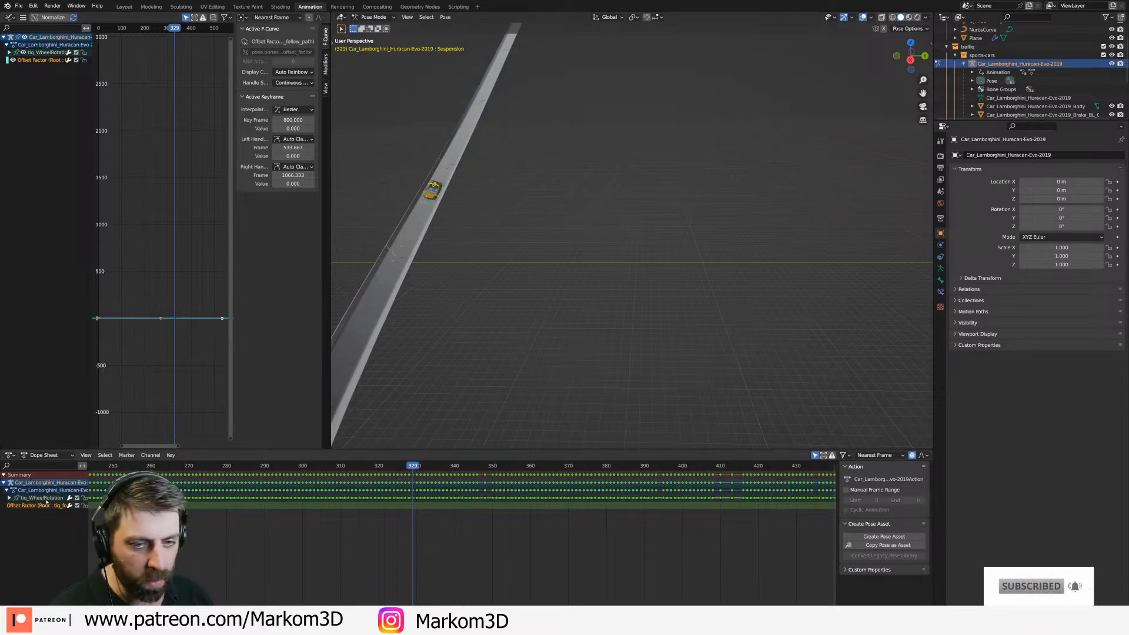
Lock the wheel rotation channel group in the Dope Sheet and move the playhead to frame 313.
click(84, 498)
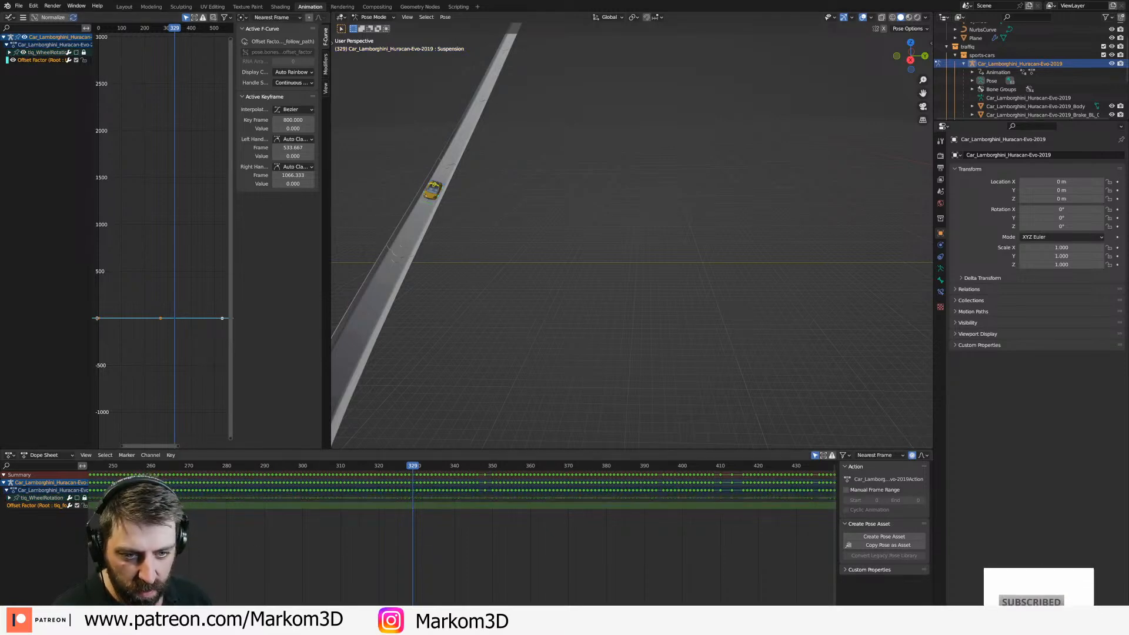
scroll(391, 537, down, 5)
scroll(393, 539, down, 4)
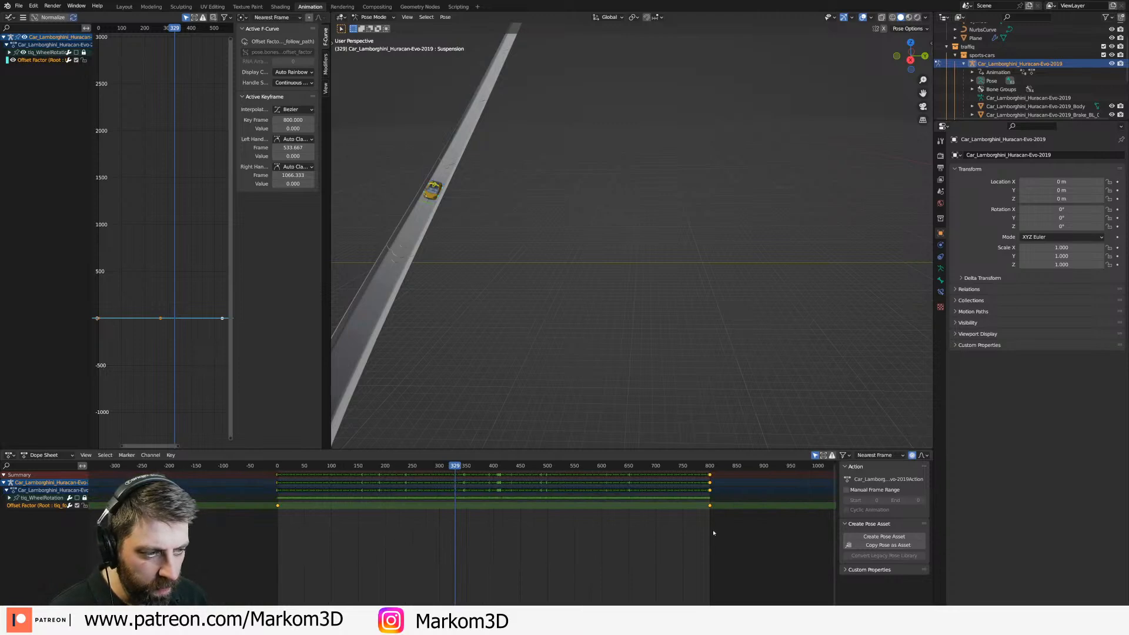
mouse_move(455, 504)
mouse_down()
mouse_move(398, 504)
mouse_move(635, 504)
mouse_move(447, 501)
mouse_up()
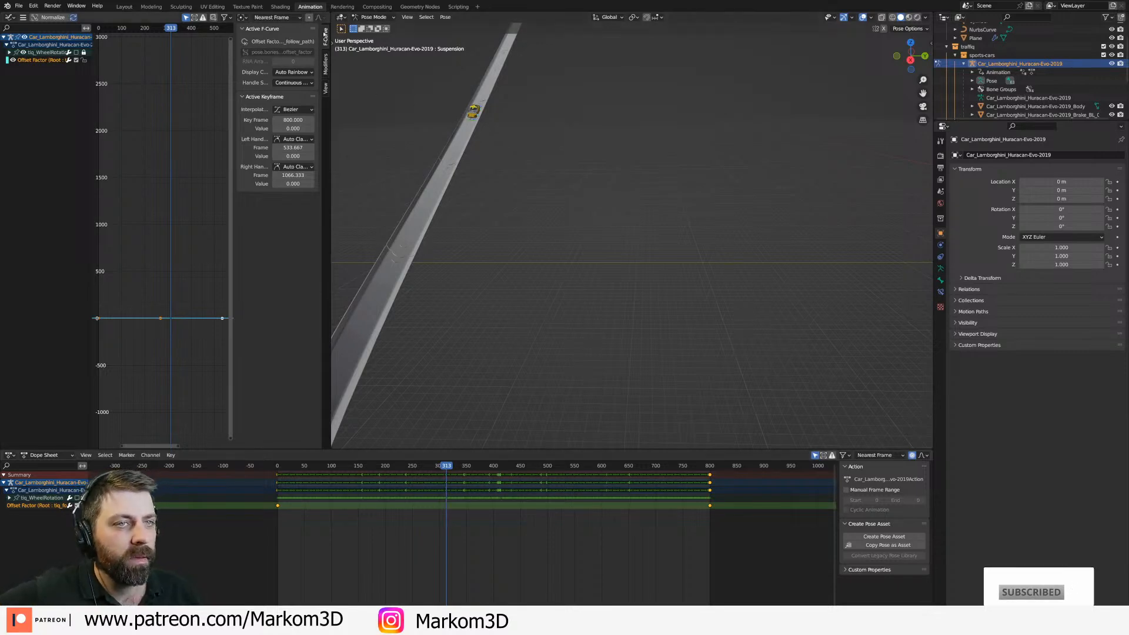
Put the Lamborghini rig in Object Mode.
click(374, 17)
click(387, 28)
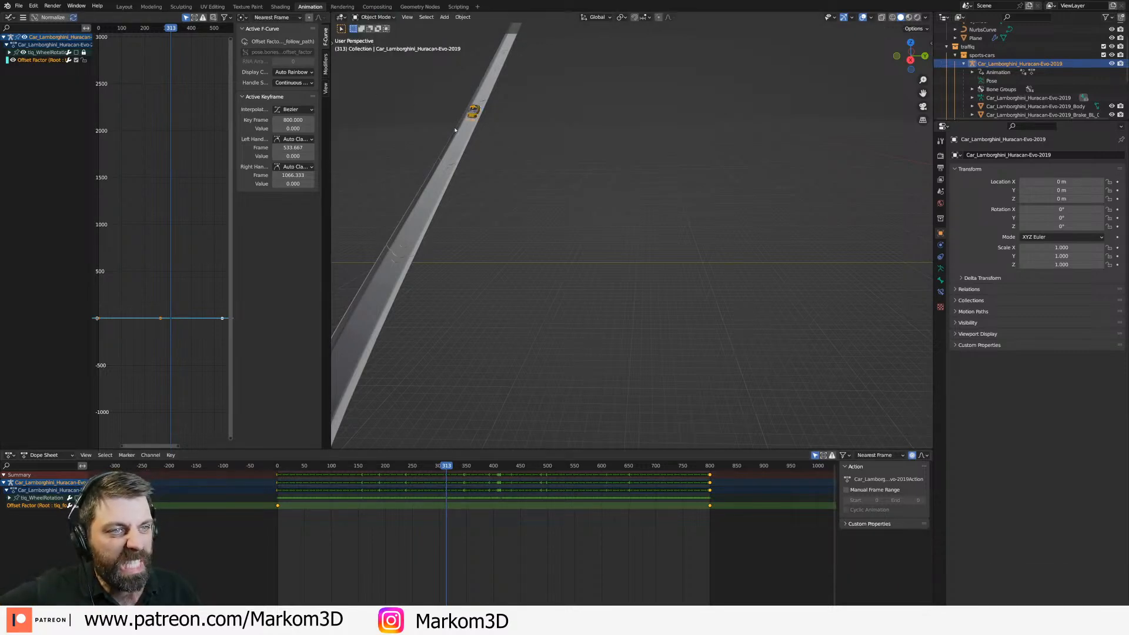
right_click(491, 170)
mouse_move(509, 174)
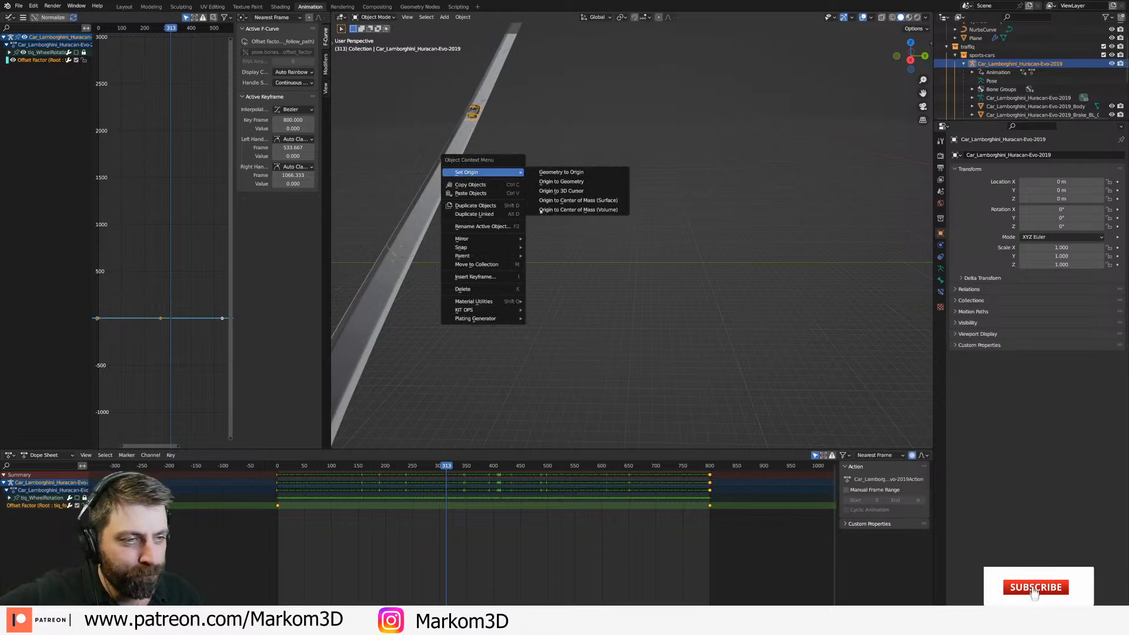
Find the Bake Action command and bake the Lamborghini's motion as Object data with a frame step of 1.
key(F3)
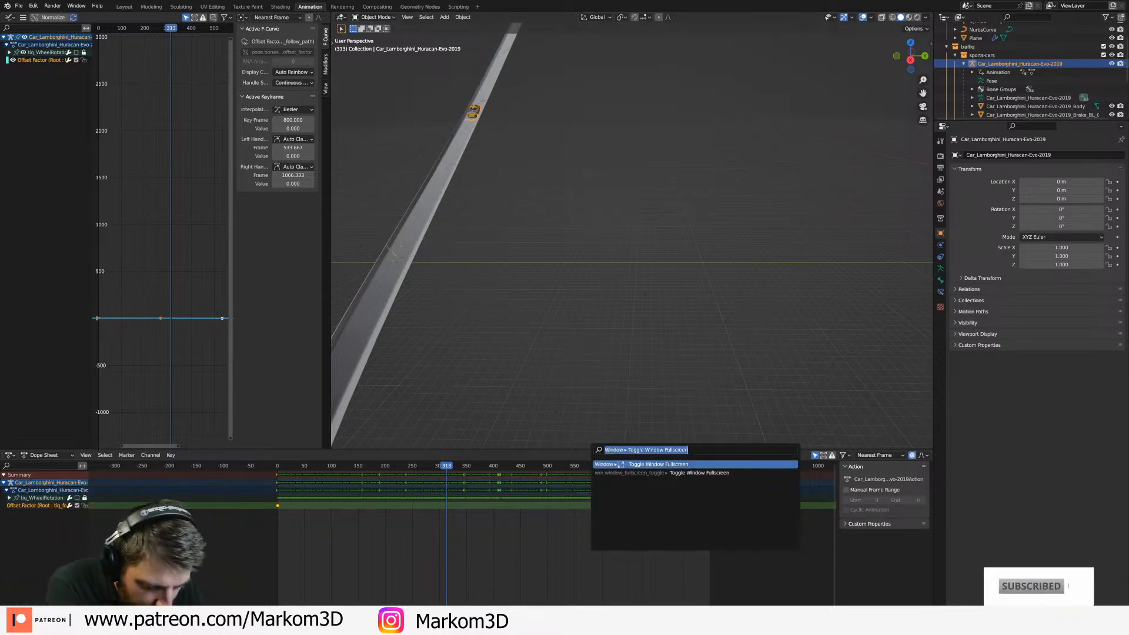
text(bake pat)
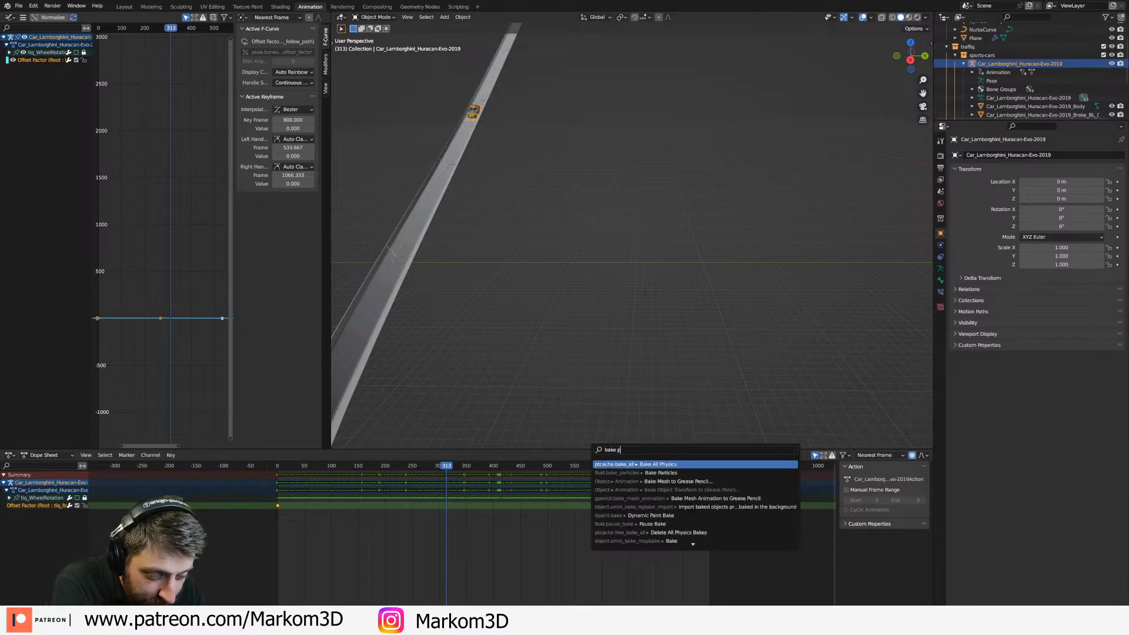
key(BackSpace)
key(BackSpace)
key(BackSpace)
key(BackSpace)
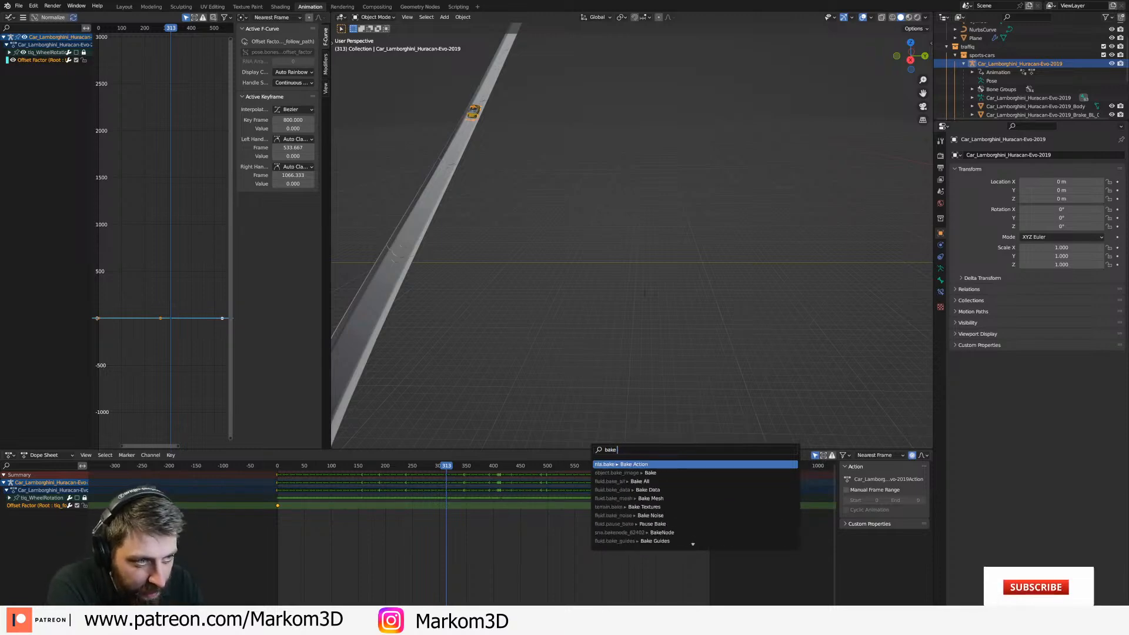
text(a)
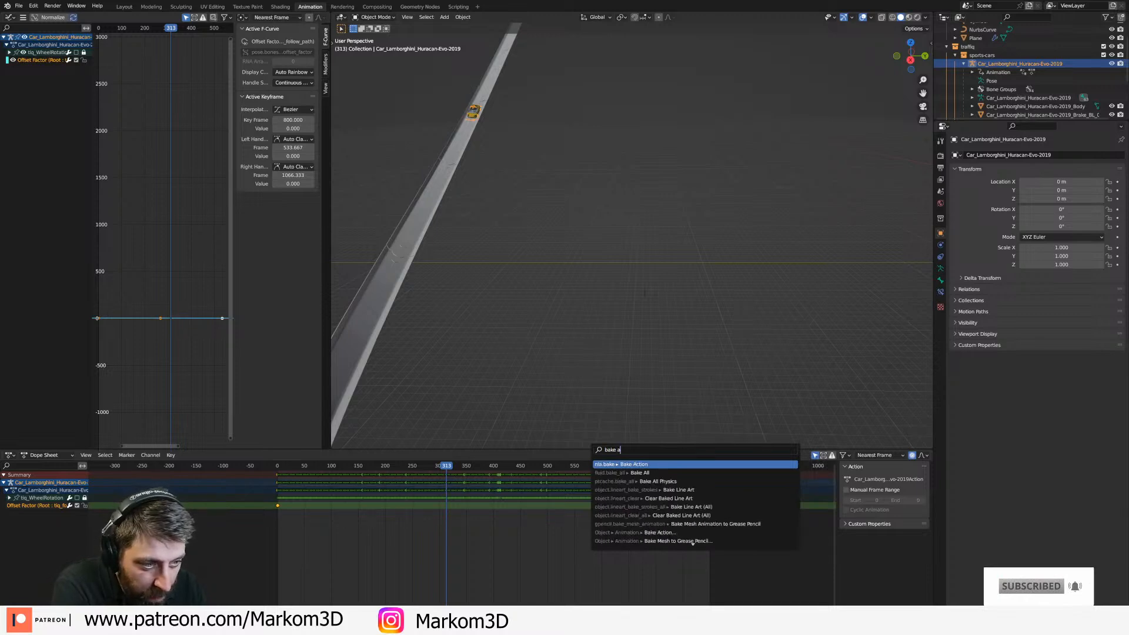
key(Return)
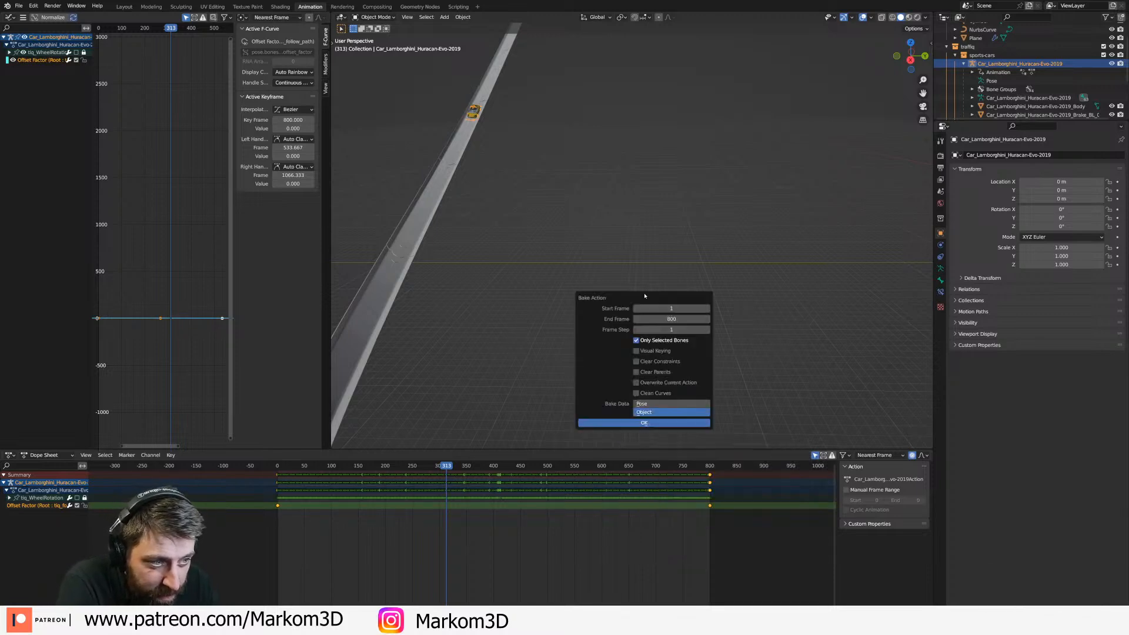
click(632, 422)
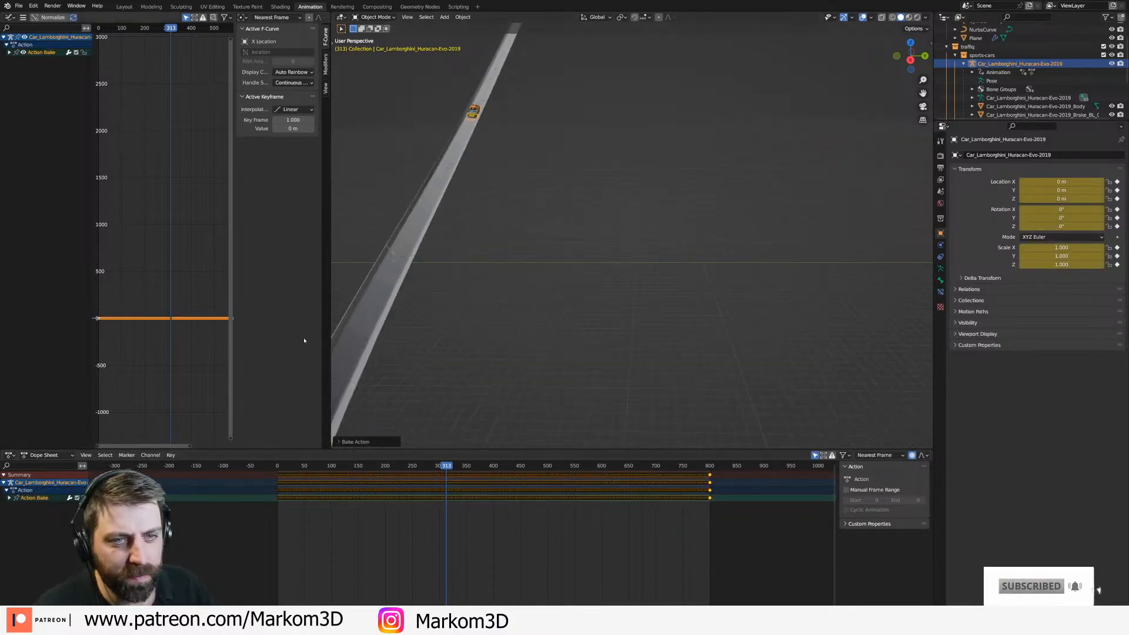
Expand the Action Bake channels, scrub back to frame 27 to check the motion, and undo the bake.
click(9, 52)
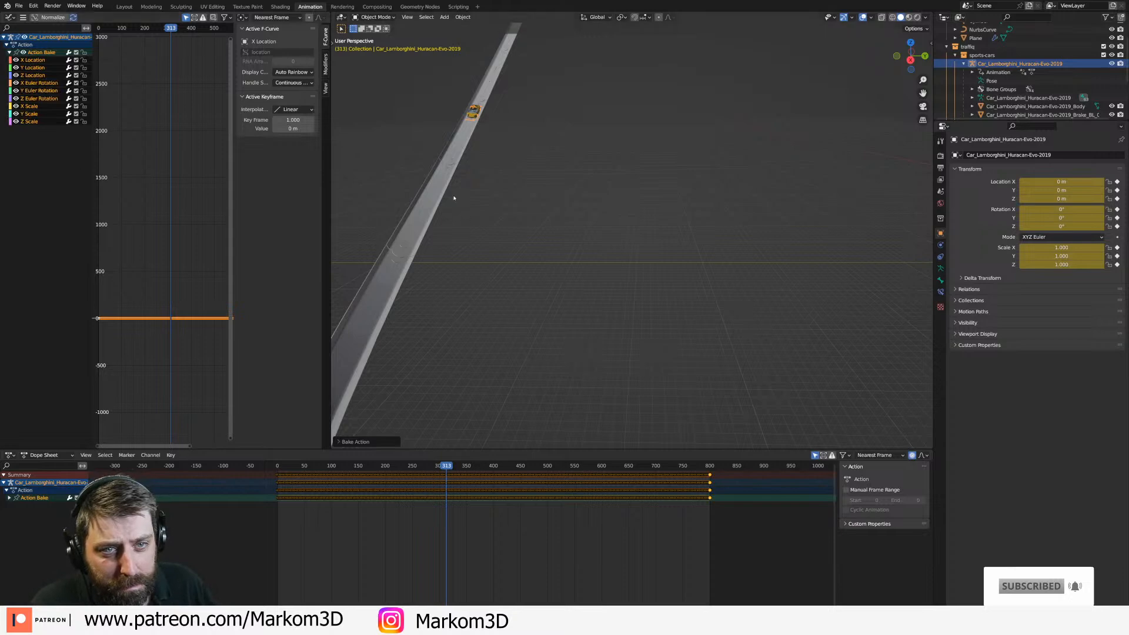
drag(371, 466, 291, 476)
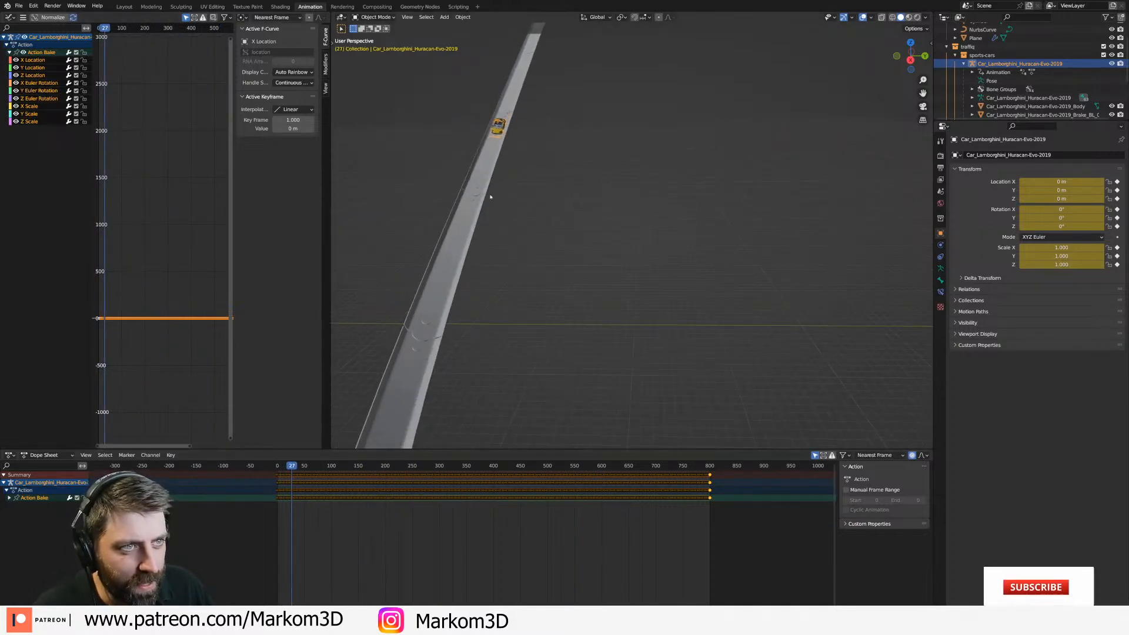
key(ctrl+z)
key(ctrl+z)
key(ctrl+z)
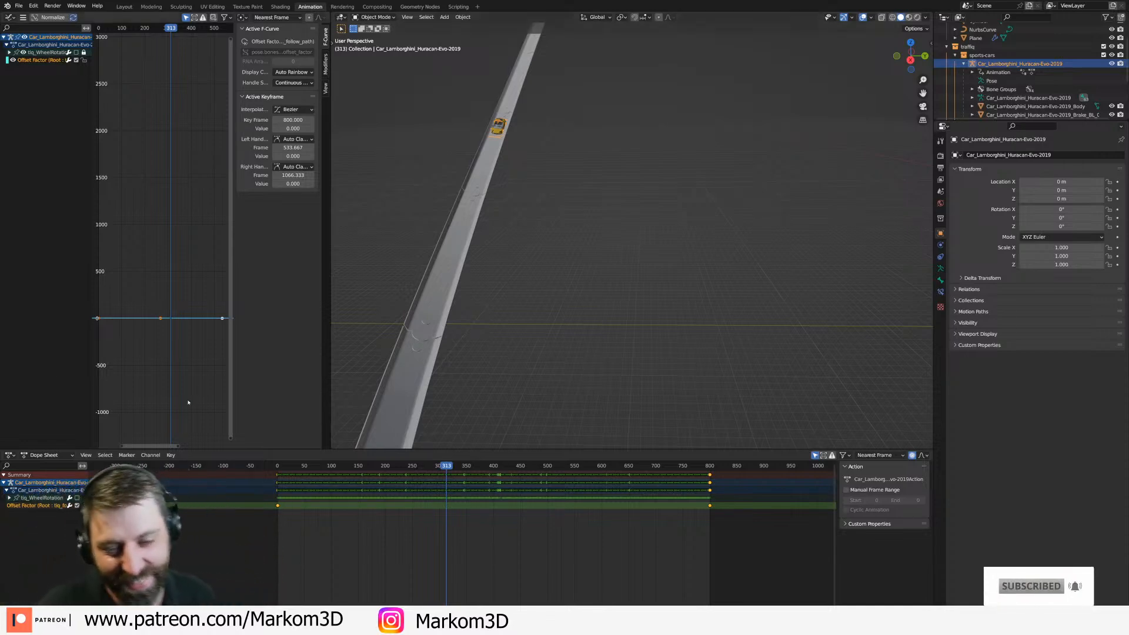
mouse_move(471, 490)
mouse_down()
mouse_move(423, 486)
mouse_move(468, 485)
mouse_move(451, 483)
mouse_up()
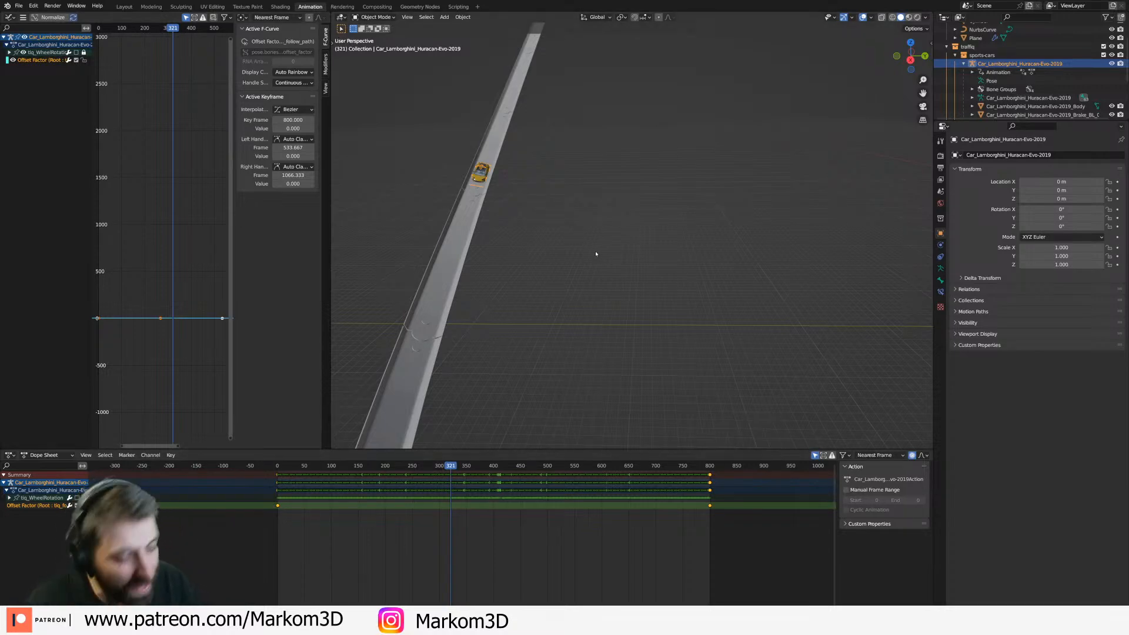
right_click(490, 516)
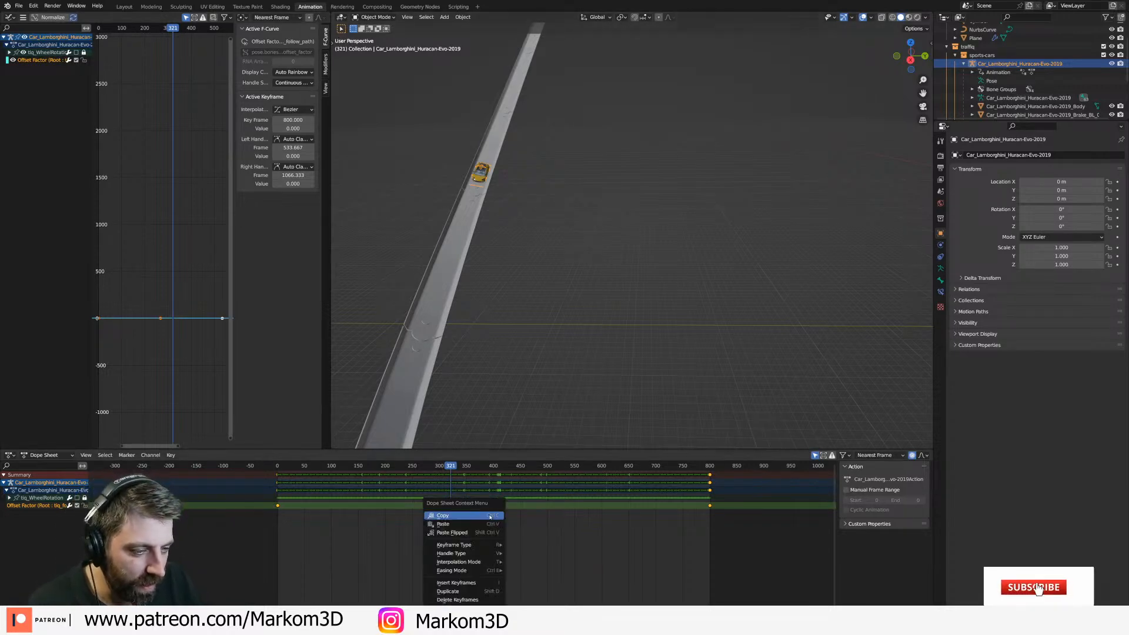
click(490, 516)
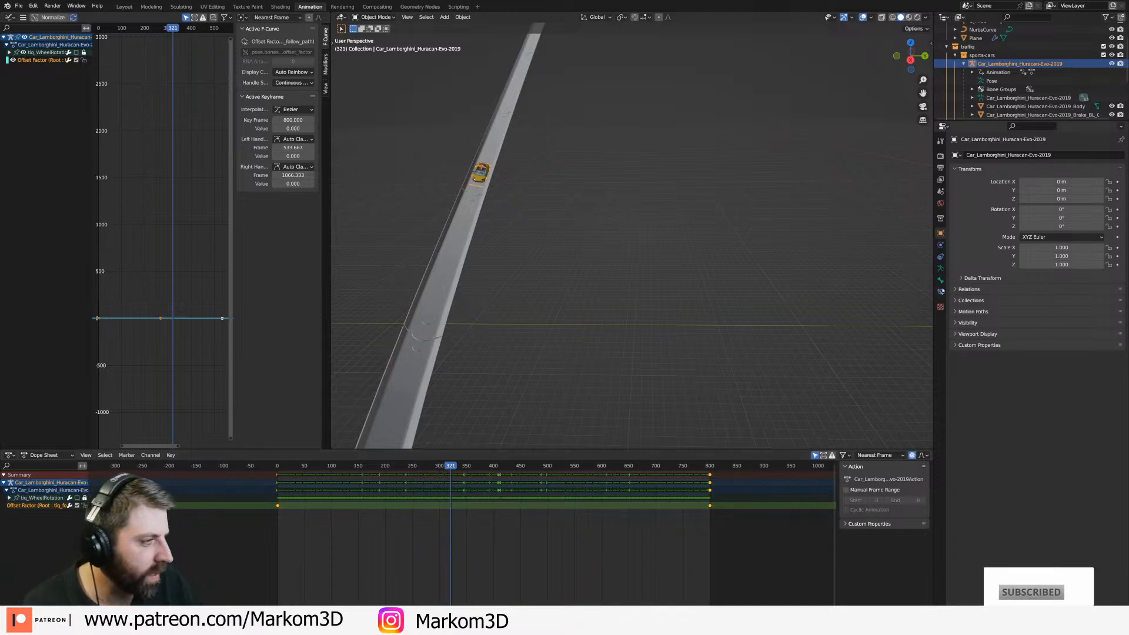
Examine the rig's object constraints, armature data and the Suspension bone's constraints for the path-following settings.
click(940, 280)
click(941, 292)
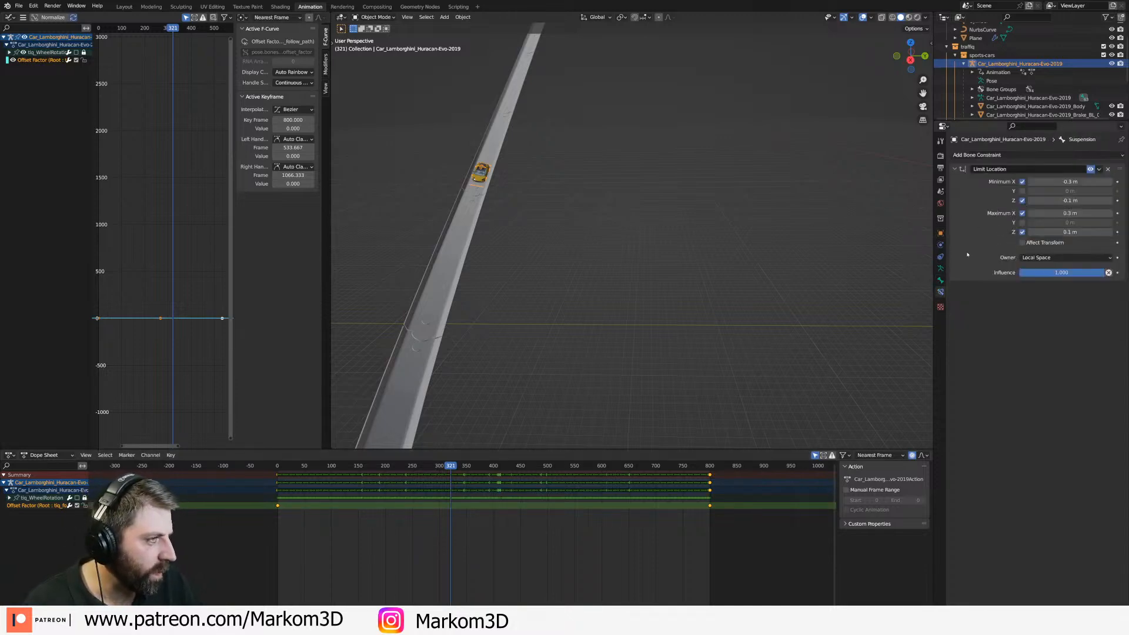
click(941, 256)
click(940, 244)
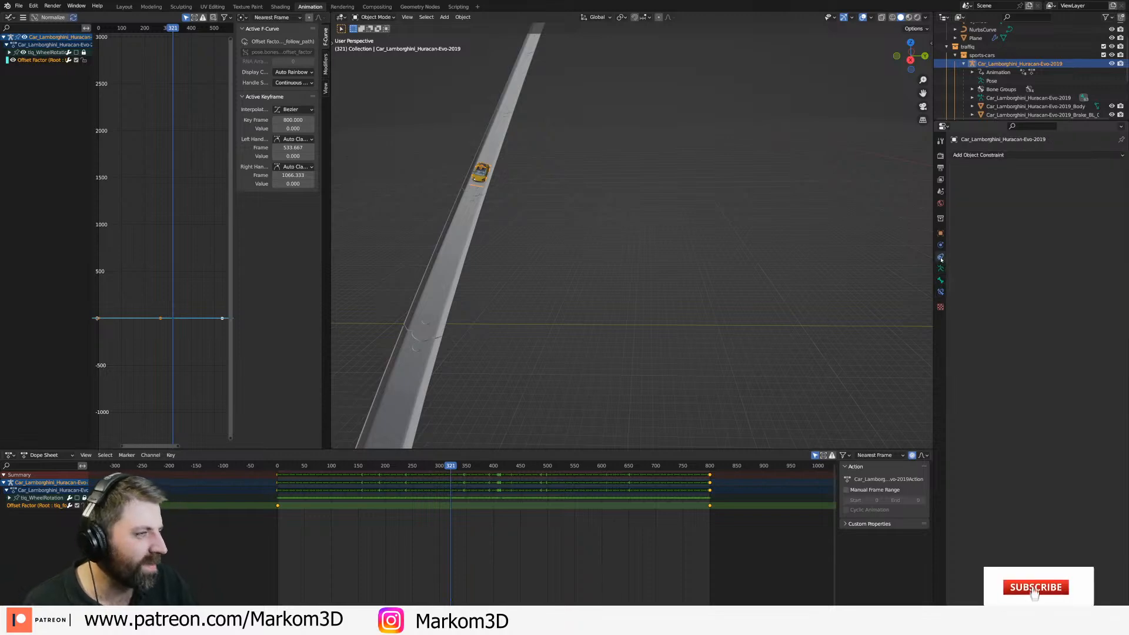
click(941, 292)
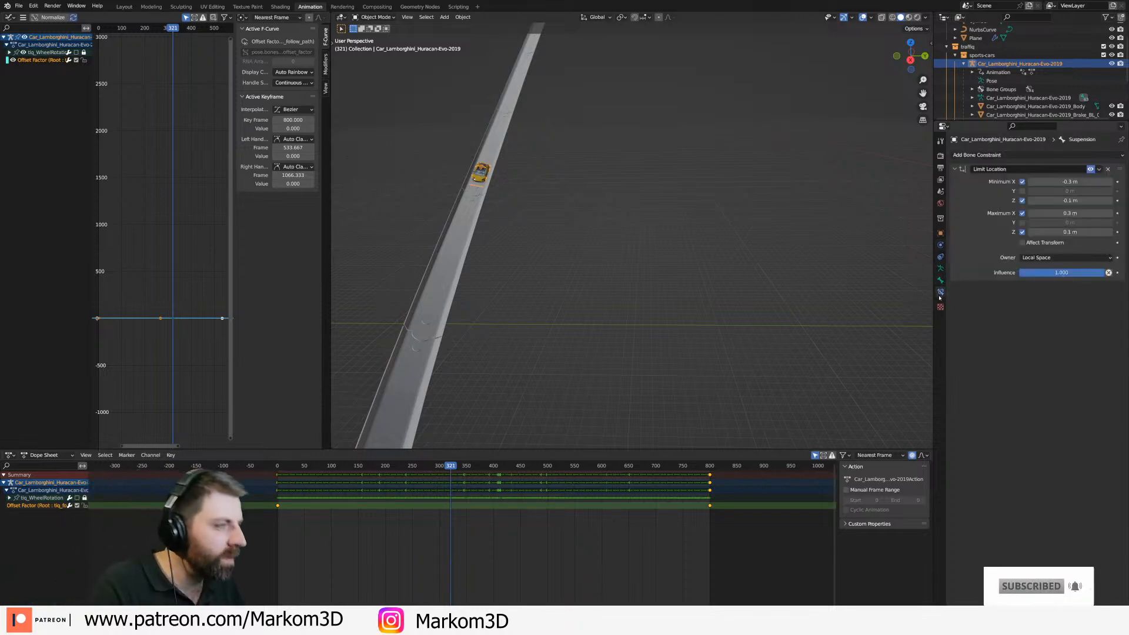
click(941, 269)
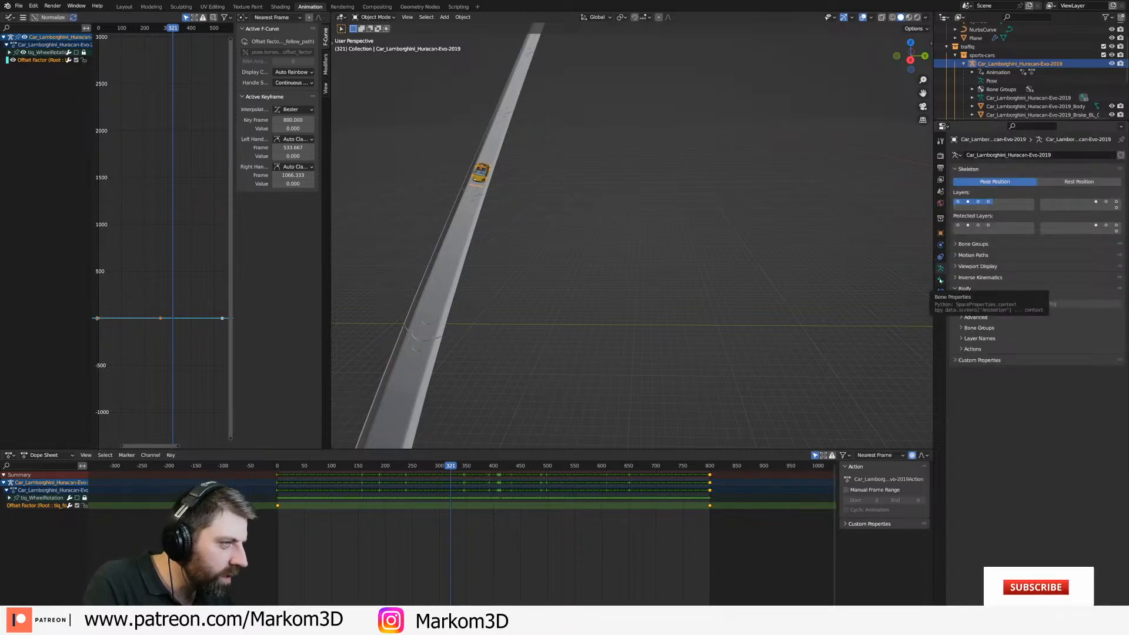
click(941, 292)
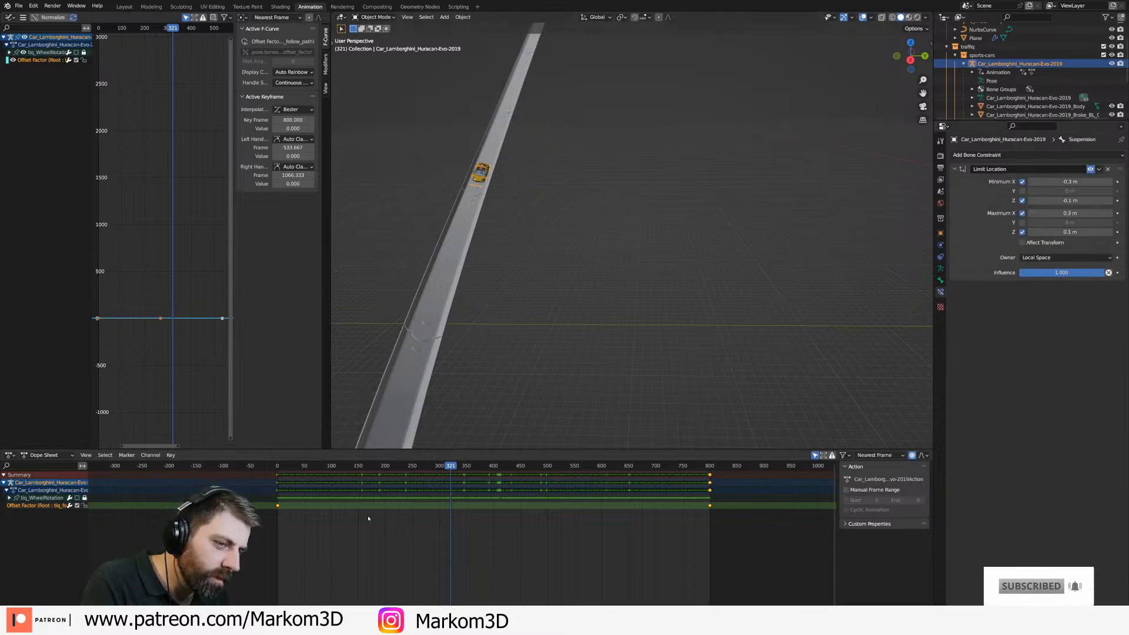
Scrub and play back the Lamborghini's drive along the curved track, and return the playhead to frame 212.
drag(295, 470, 396, 492)
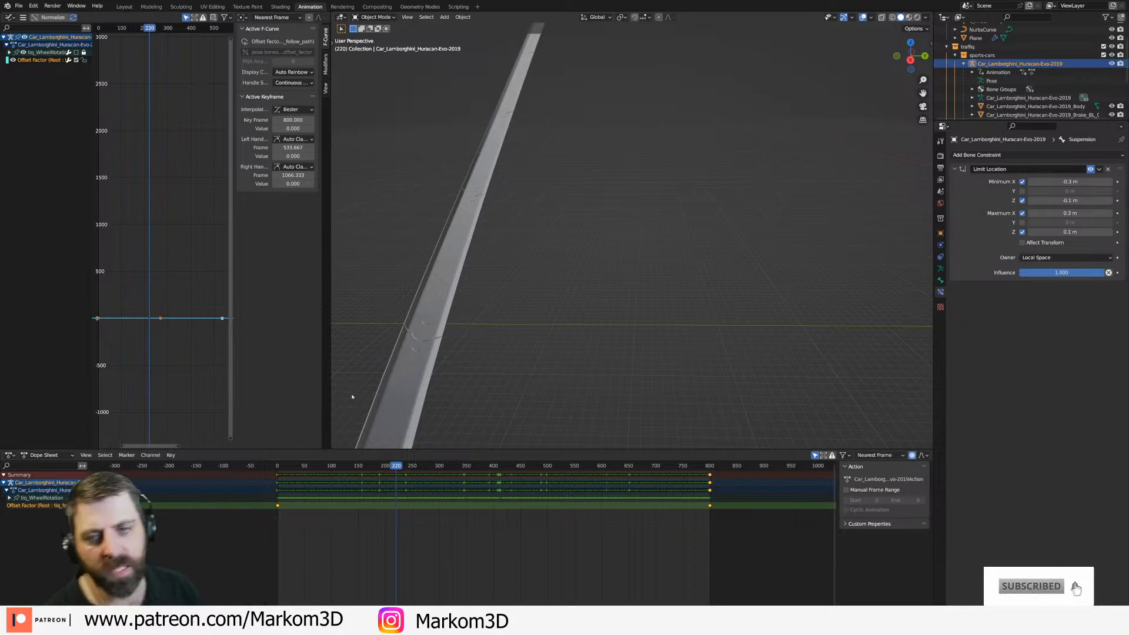
mouse_move(355, 472)
mouse_down()
mouse_move(302, 469)
mouse_move(359, 478)
mouse_up()
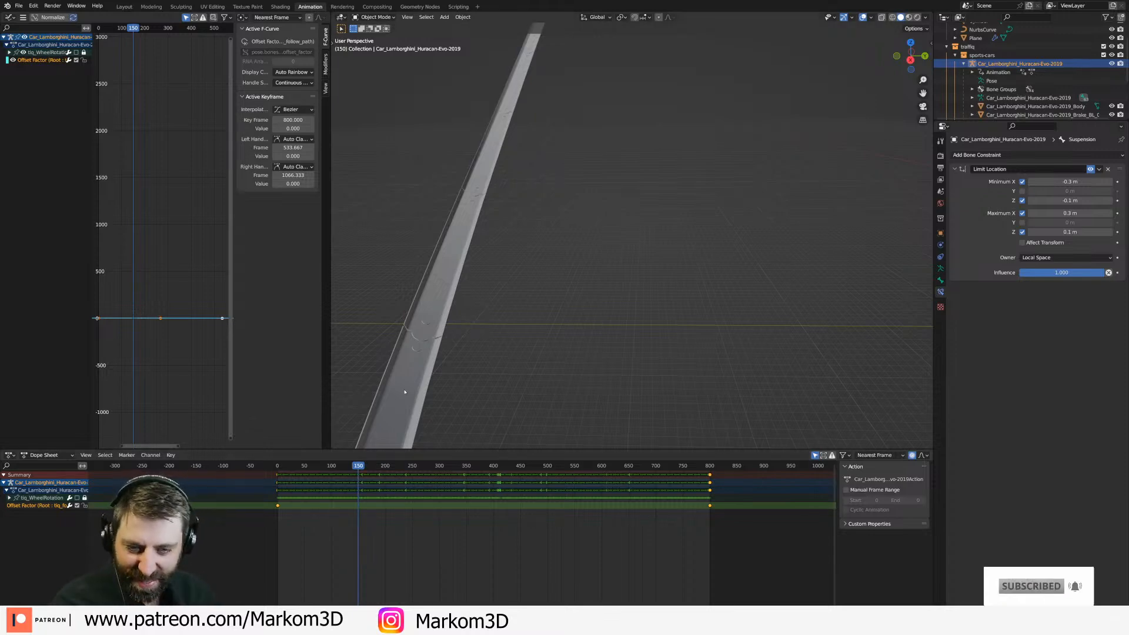
scroll(404, 392, down, 1)
middle_drag(443, 411, 428, 489)
drag(320, 464, 368, 477)
middle_drag(502, 345, 552, 335)
mouse_move(383, 479)
mouse_down()
mouse_move(457, 478)
mouse_move(404, 478)
mouse_up()
key(space)
scroll(612, 339, up, 3)
middle_drag(612, 303, 565, 297)
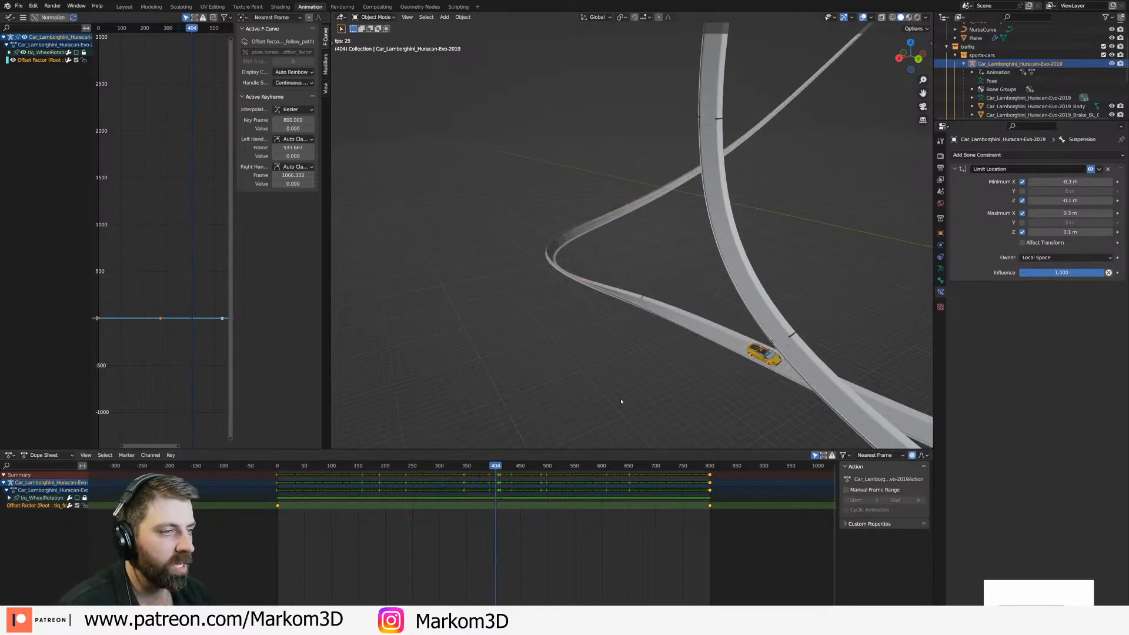
key(space)
drag(550, 468, 391, 466)
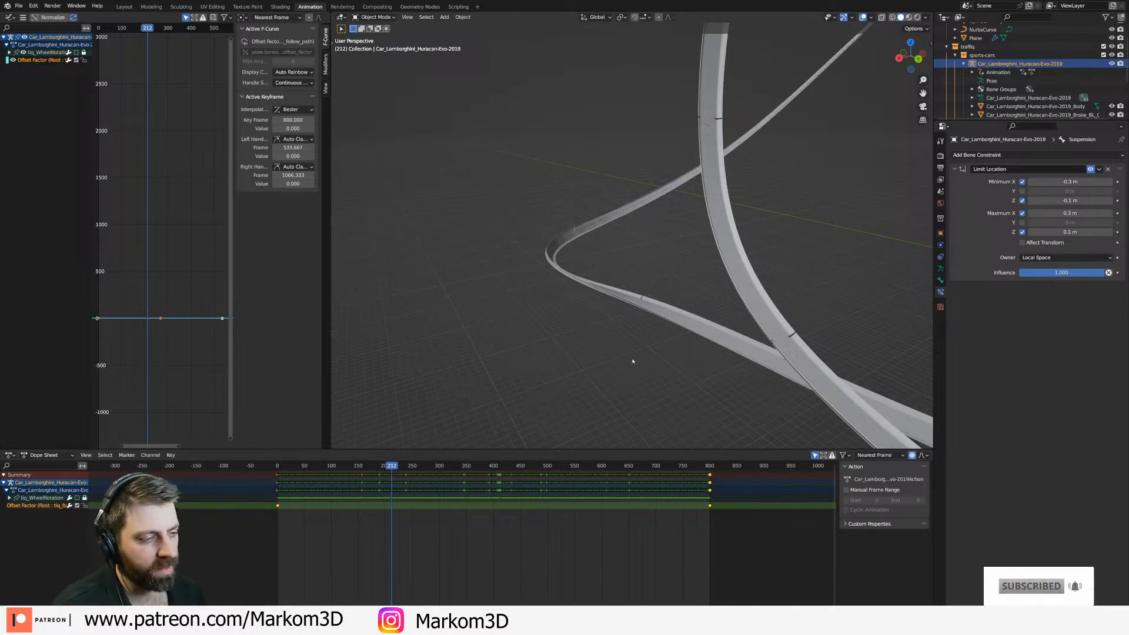
Switch to the Layout workspace with the traffiq tools shown and enlarge the 3D viewport over the timeline.
key(n)
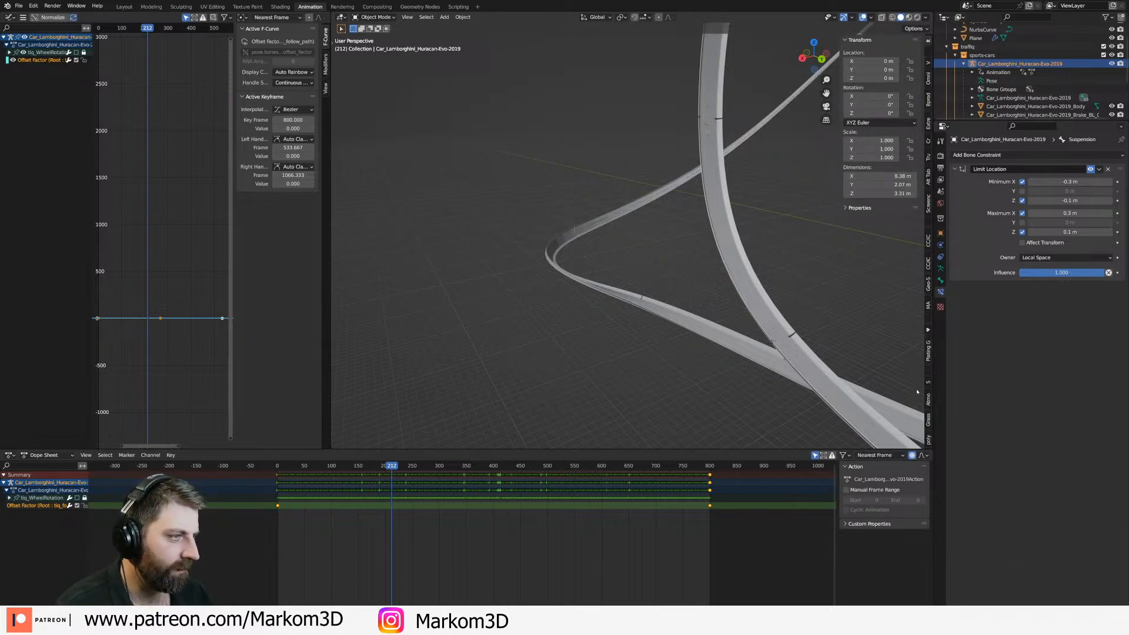
click(928, 383)
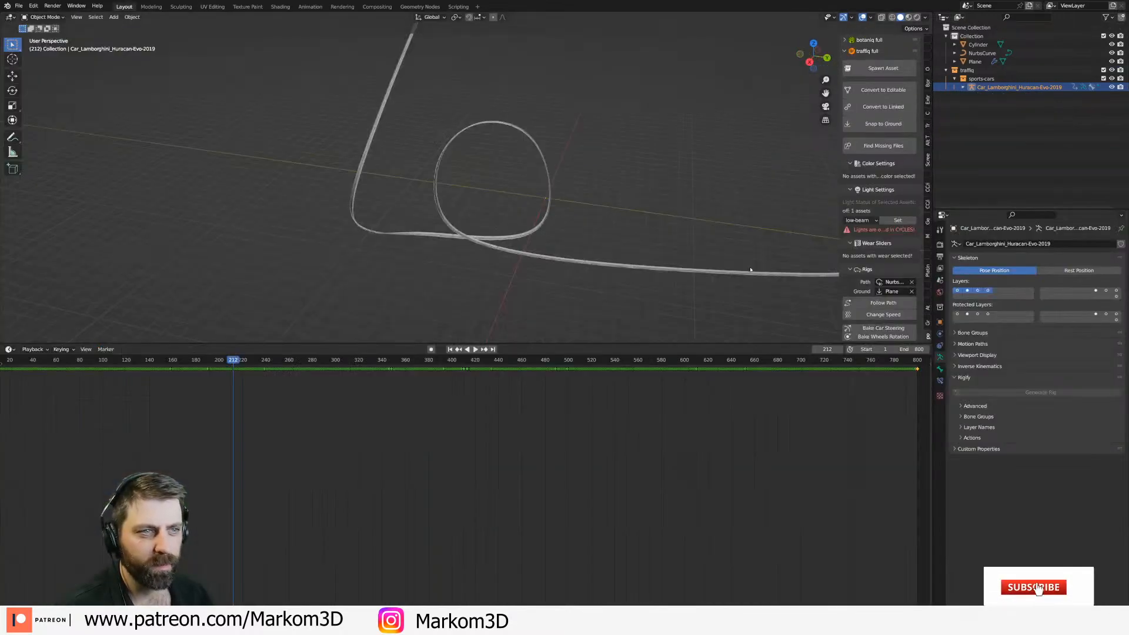
drag(703, 344, 693, 557)
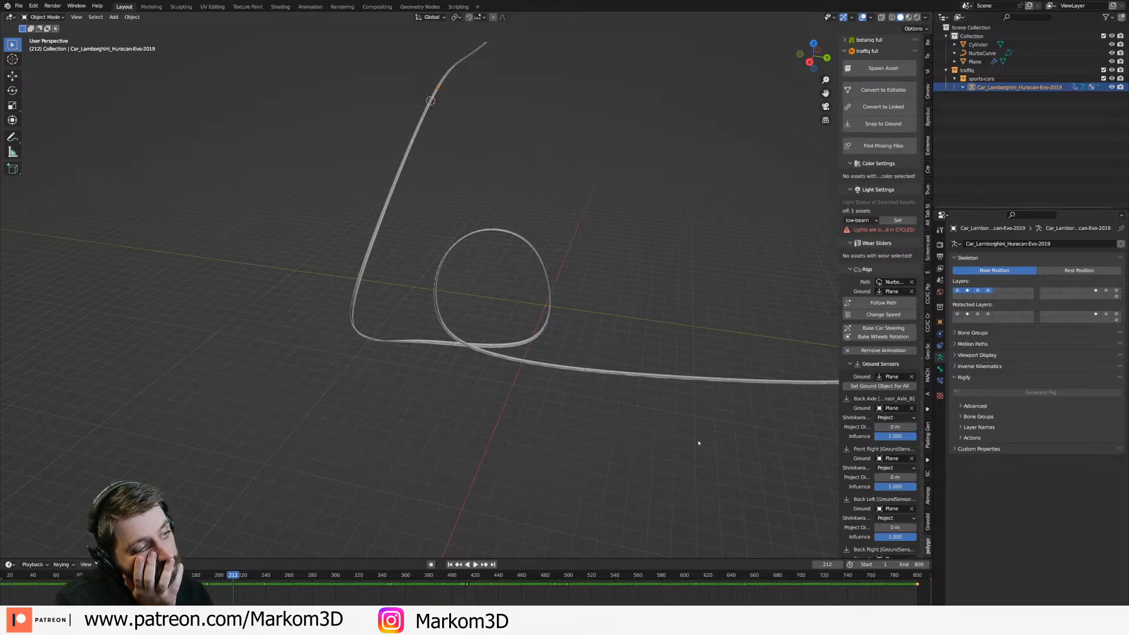
Apply Change Speed to the car with start frame 187, a 10 km/h target speed and Rebake enabled.
click(897, 315)
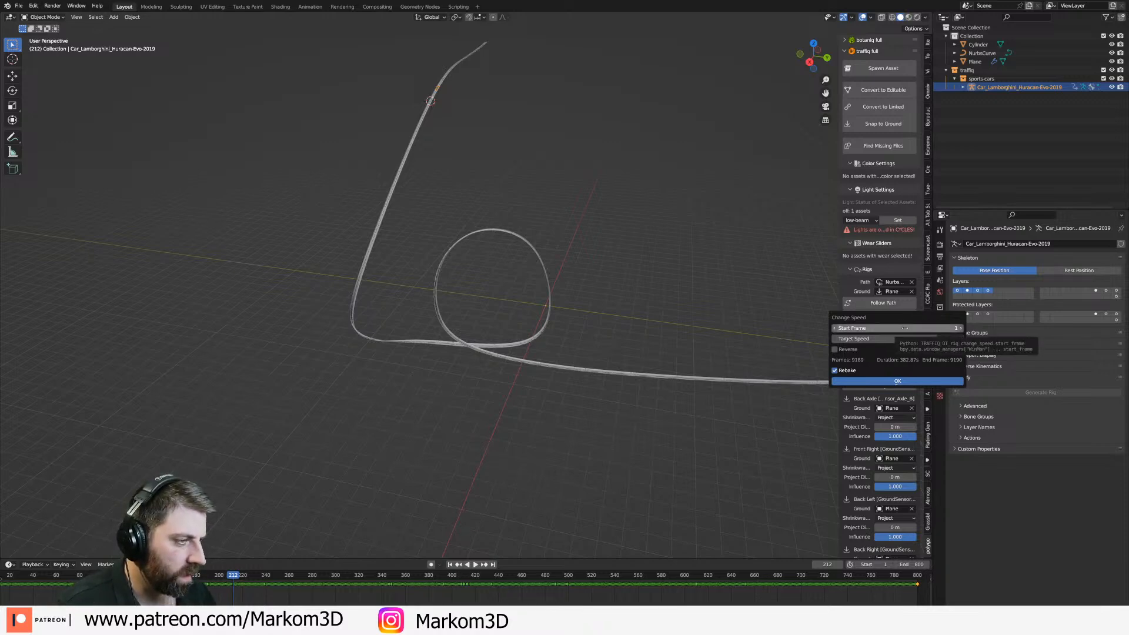
click(905, 328)
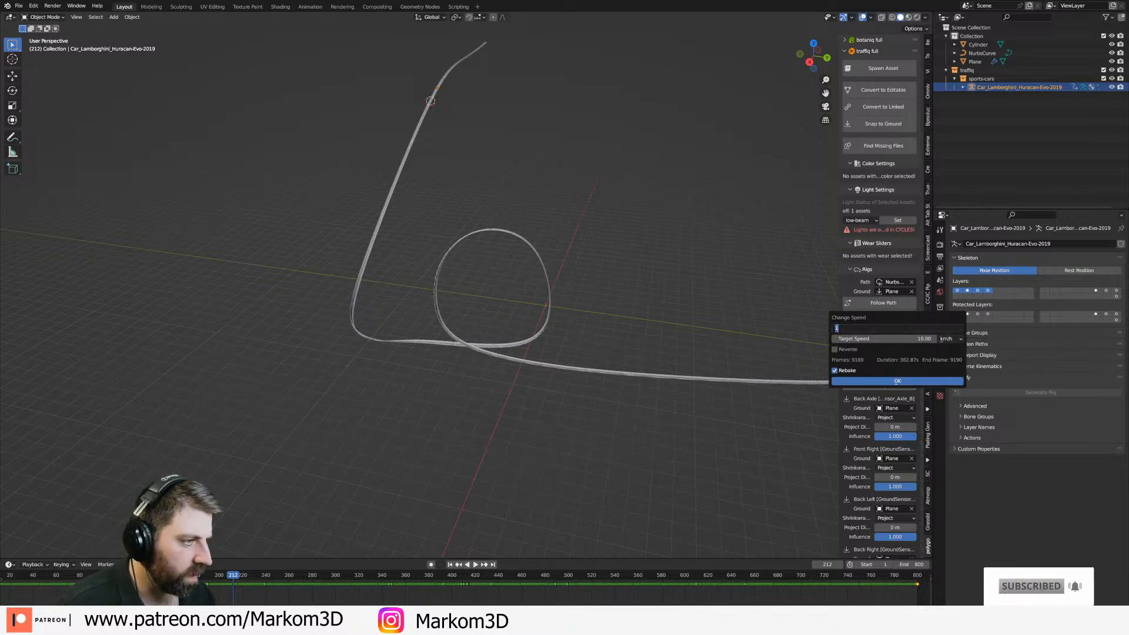
text(187)
key(Return)
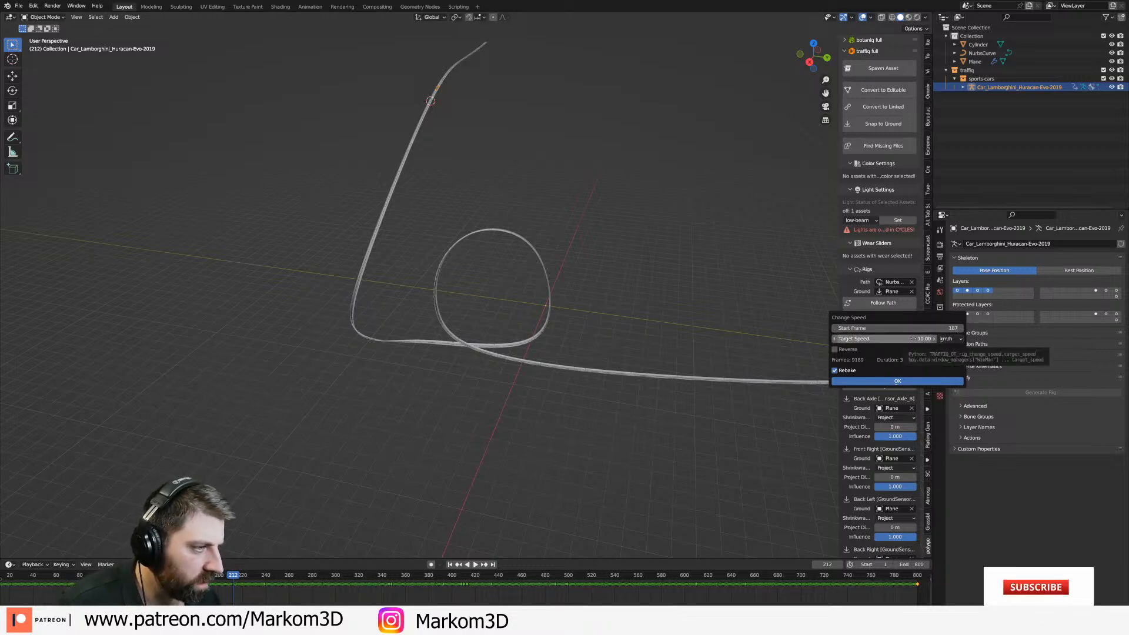
click(890, 384)
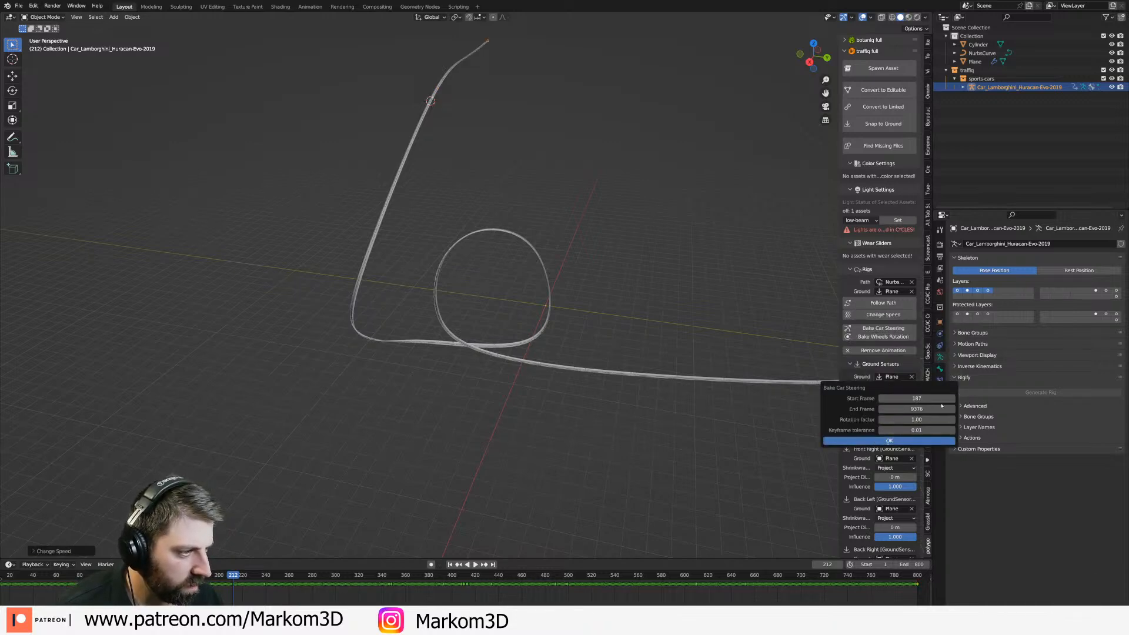
Bake the car's steering with start frame 187 and end frame 800.
double_click(916, 409)
text(800)
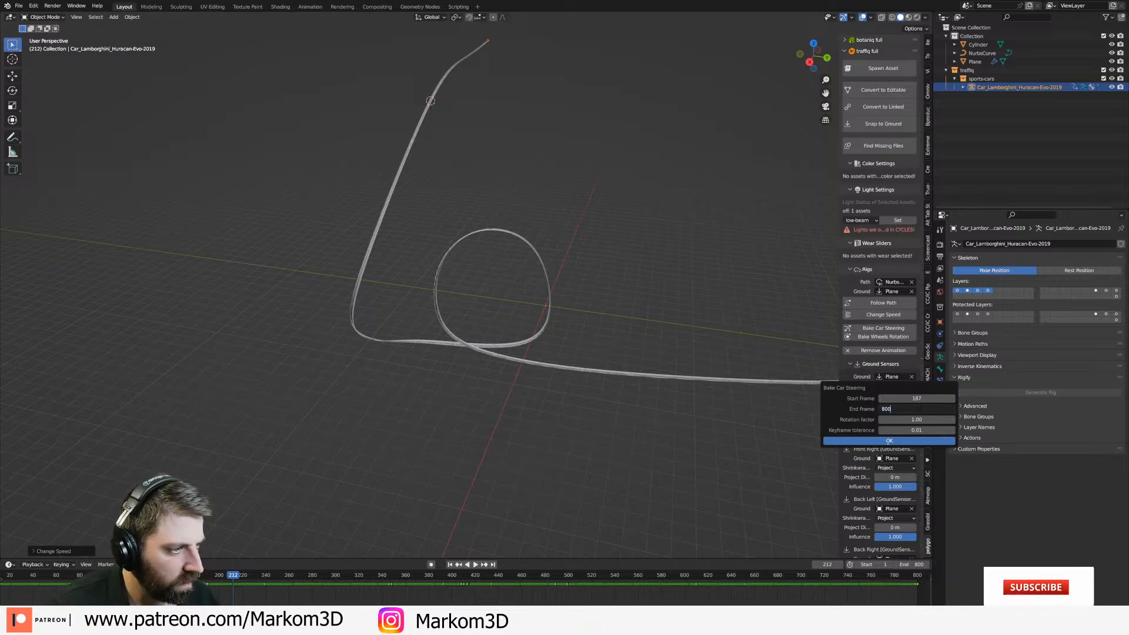
click(904, 441)
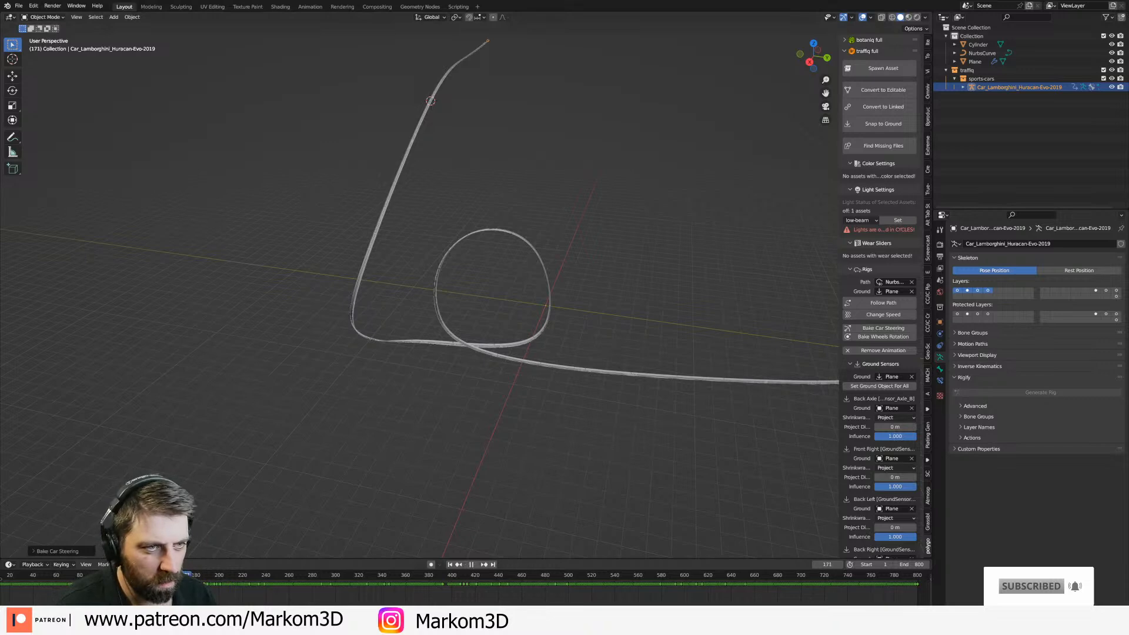
Check the rebaked motion, undo the speed change, and play the animation from the first frame.
drag(240, 598, 107, 597)
key(Escape)
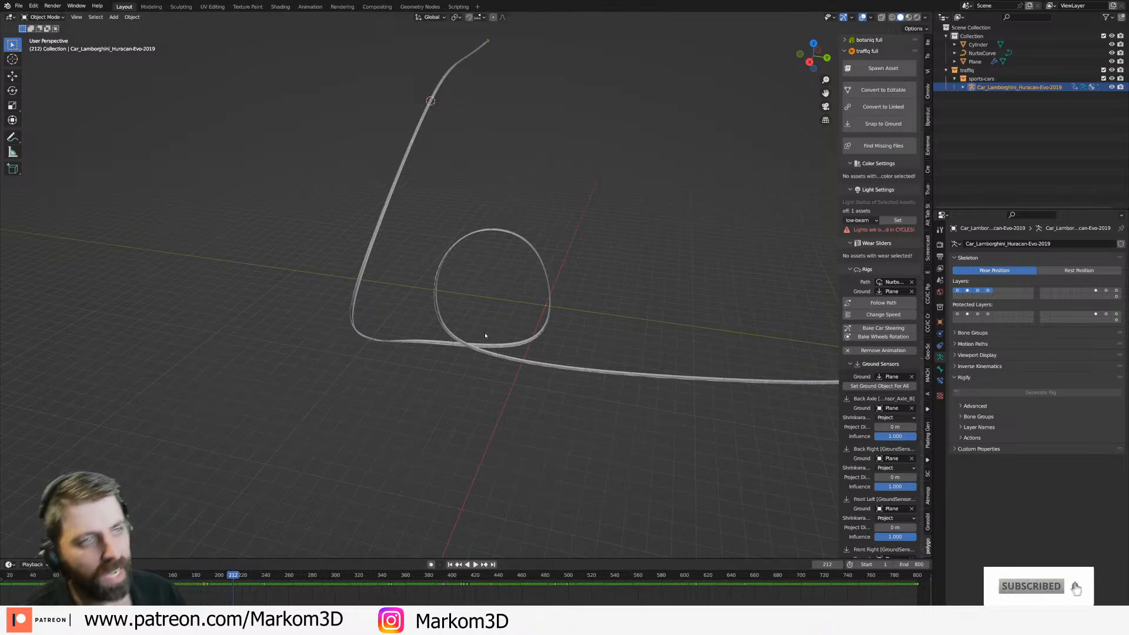
key(Home)
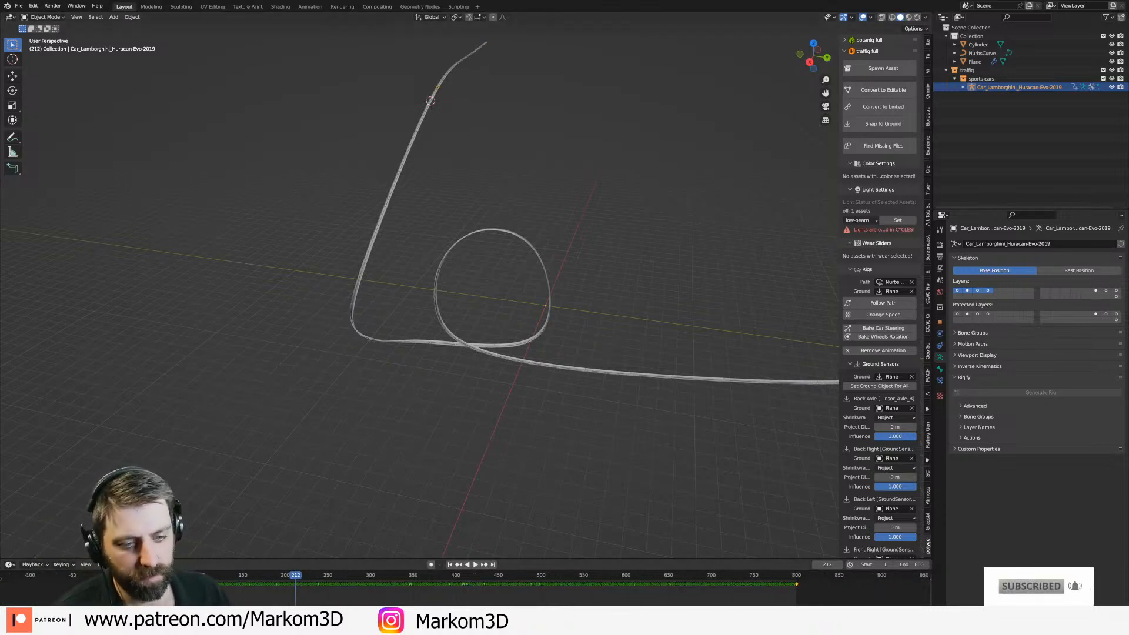
key(shift+Left)
key(space)
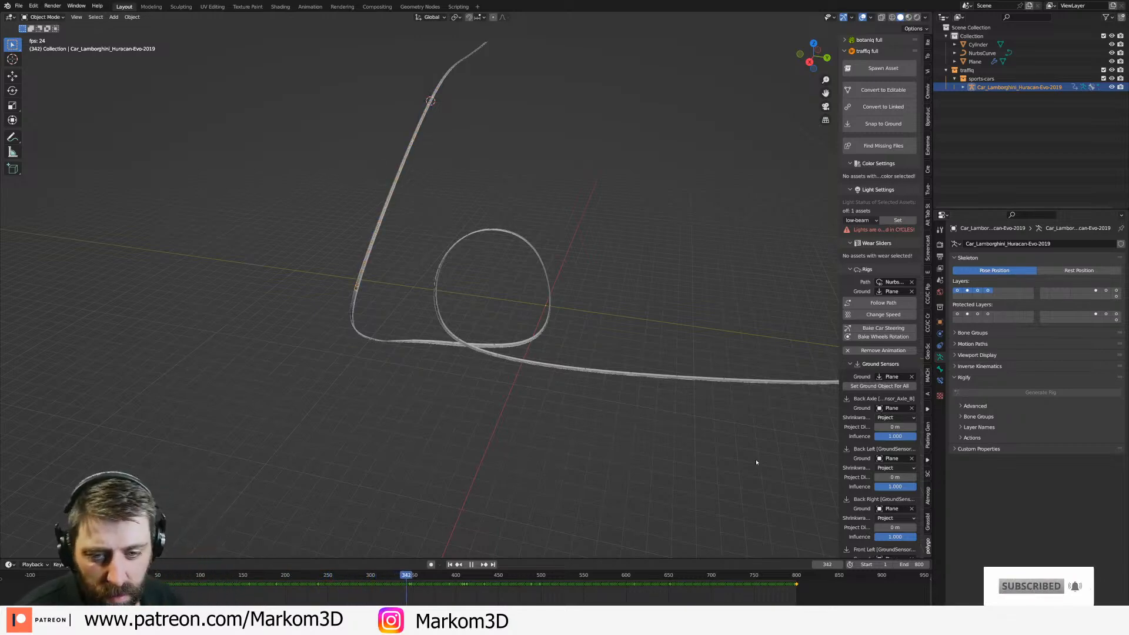
Try to snap the 3D cursor to the car at frame 404.
middle_drag(605, 396, 373, 193)
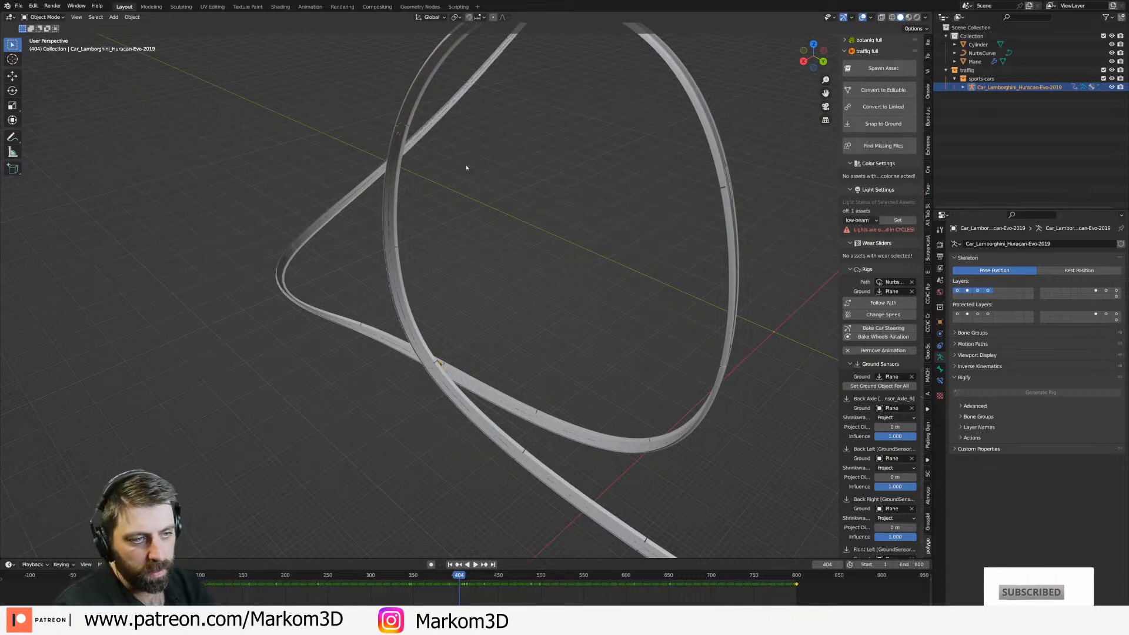
middle_drag(382, 237, 343, 247)
key(shift+s)
click(499, 383)
key(shift+a)
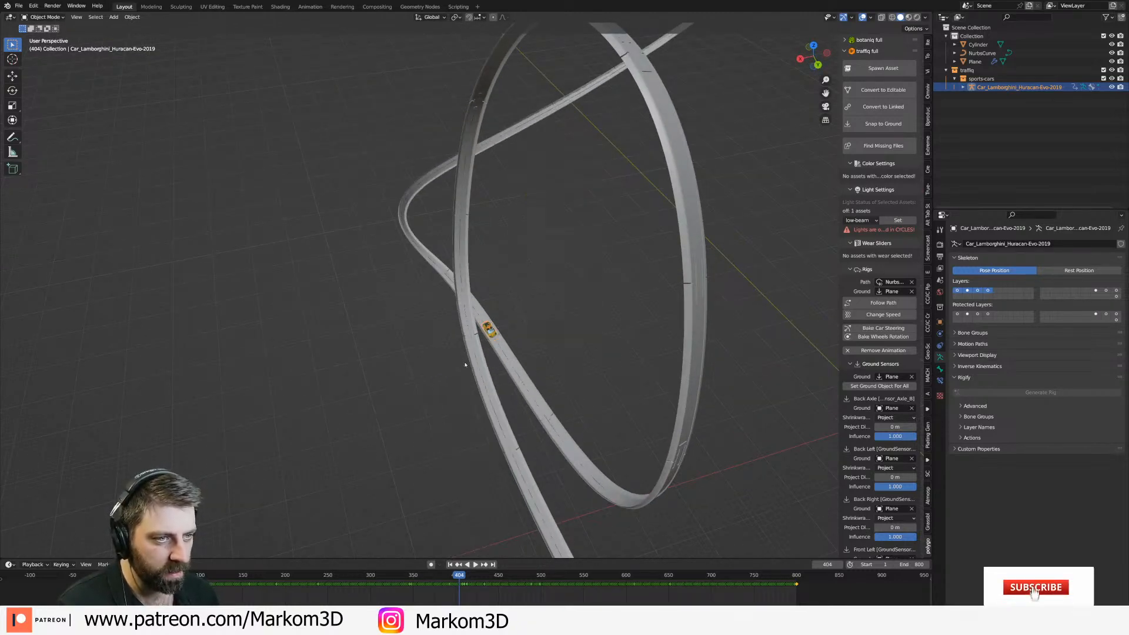
Switch the car rig to Pose Mode and snap the 3D cursor to the selected Suspension bone.
scroll(463, 364, up, 5)
key(Tab)
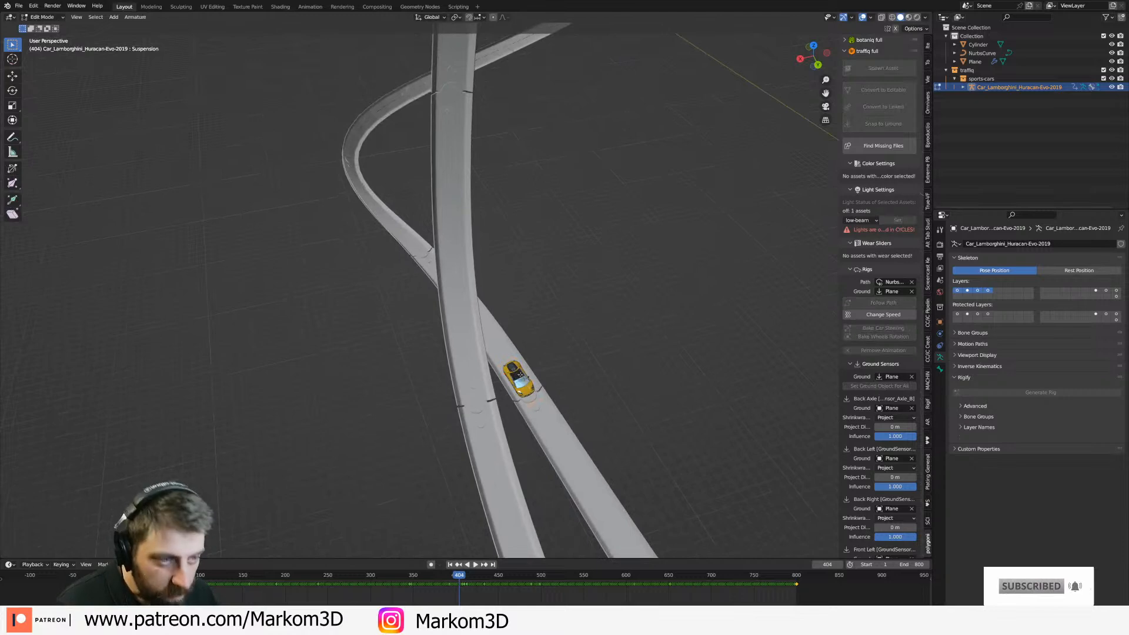
key(Tab)
click(40, 17)
click(42, 45)
key(z)
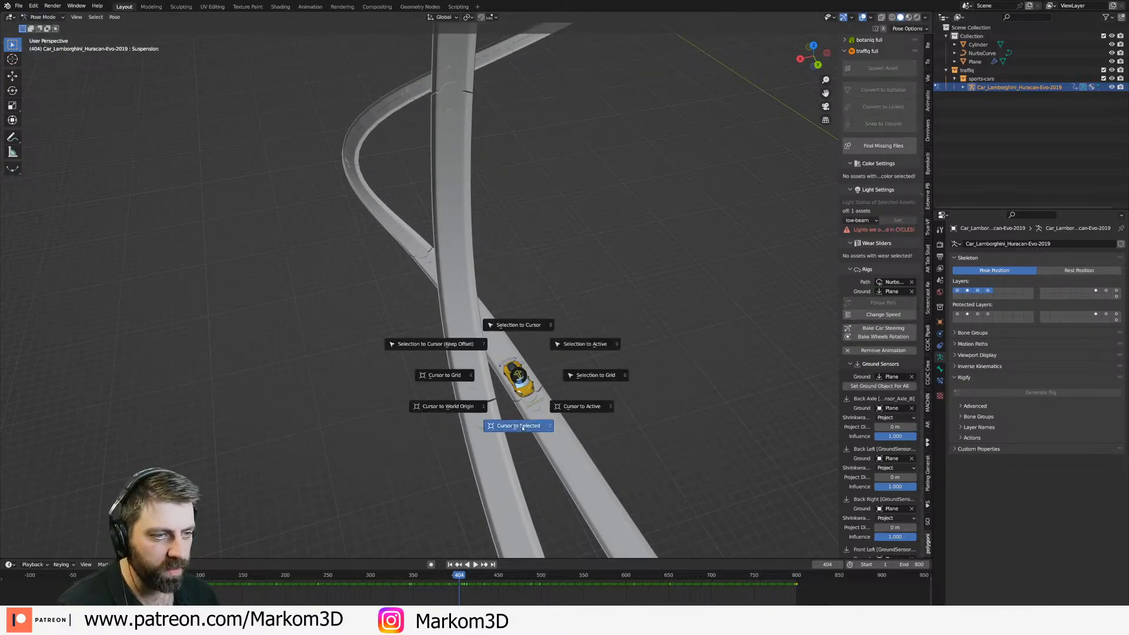
middle_drag(519, 380, 462, 321)
Set up a viewpoint inside the car's cabin, looking over the dashboard and out through the windscreen.
key(KP_Decimal)
scroll(506, 355, down, 4)
scroll(470, 353, up, 4)
middle_drag(465, 370, 506, 318)
scroll(501, 303, up, 4)
scroll(492, 345, down, 2)
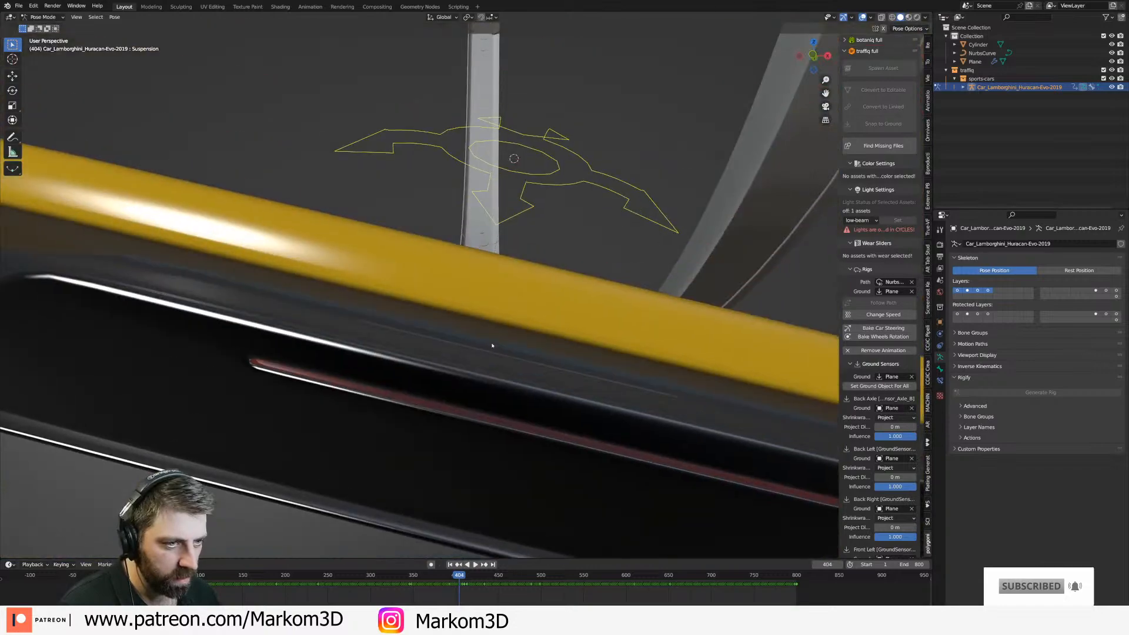
scroll(492, 352, up, 4)
scroll(481, 363, down, 2)
scroll(478, 353, up, 5)
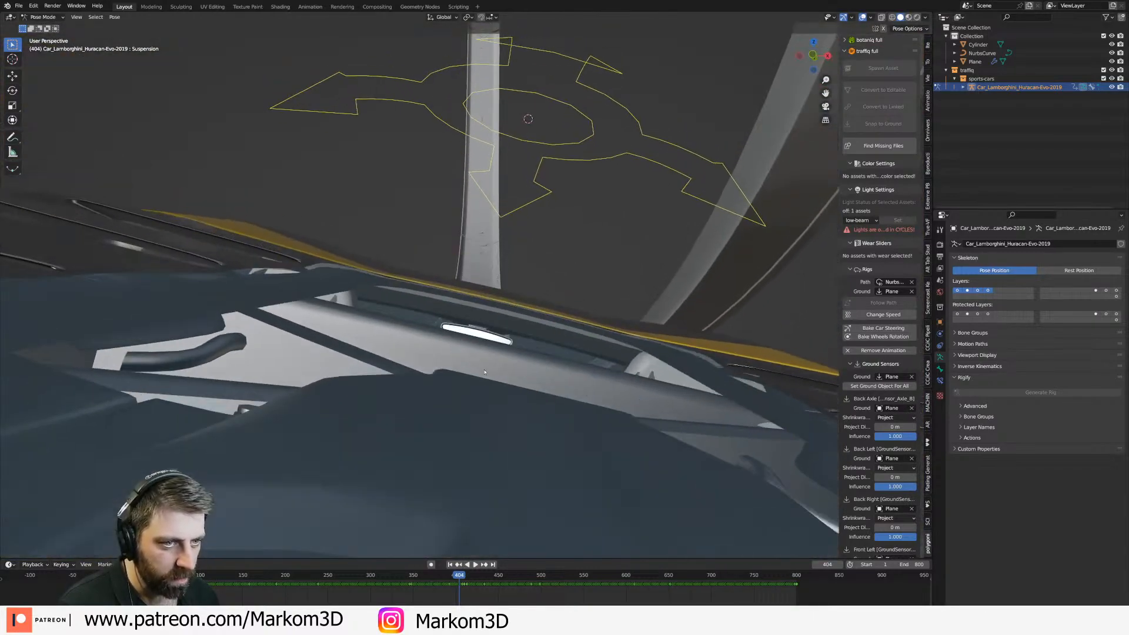
scroll(477, 344, down, 2)
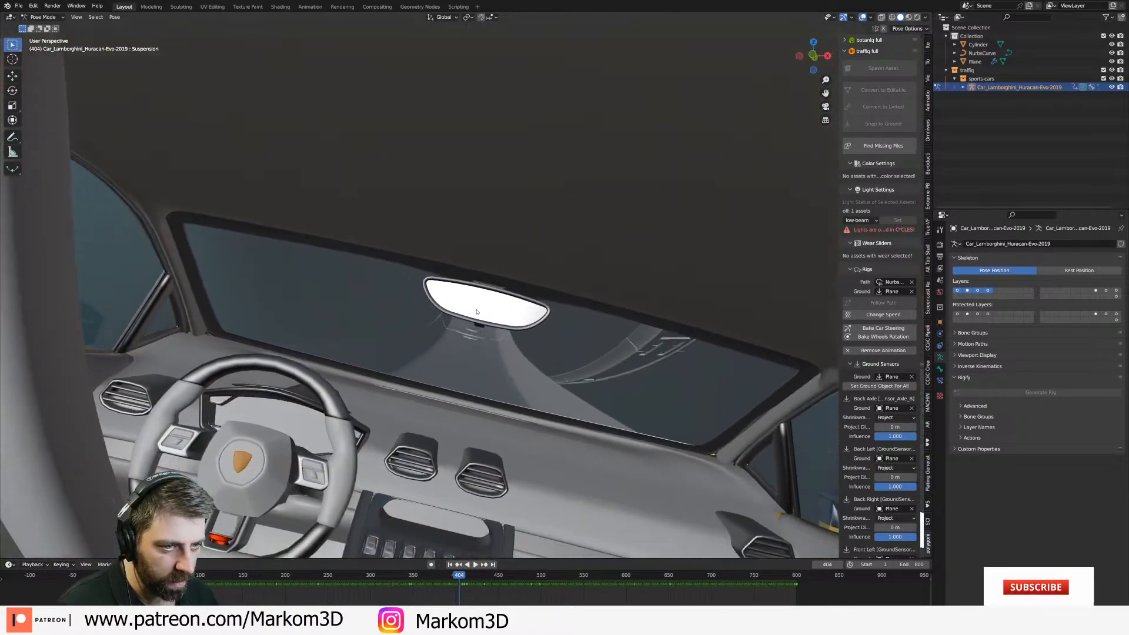
scroll(488, 329, up, 3)
scroll(500, 309, down, 3)
scroll(503, 303, up, 1)
scroll(504, 303, down, 3)
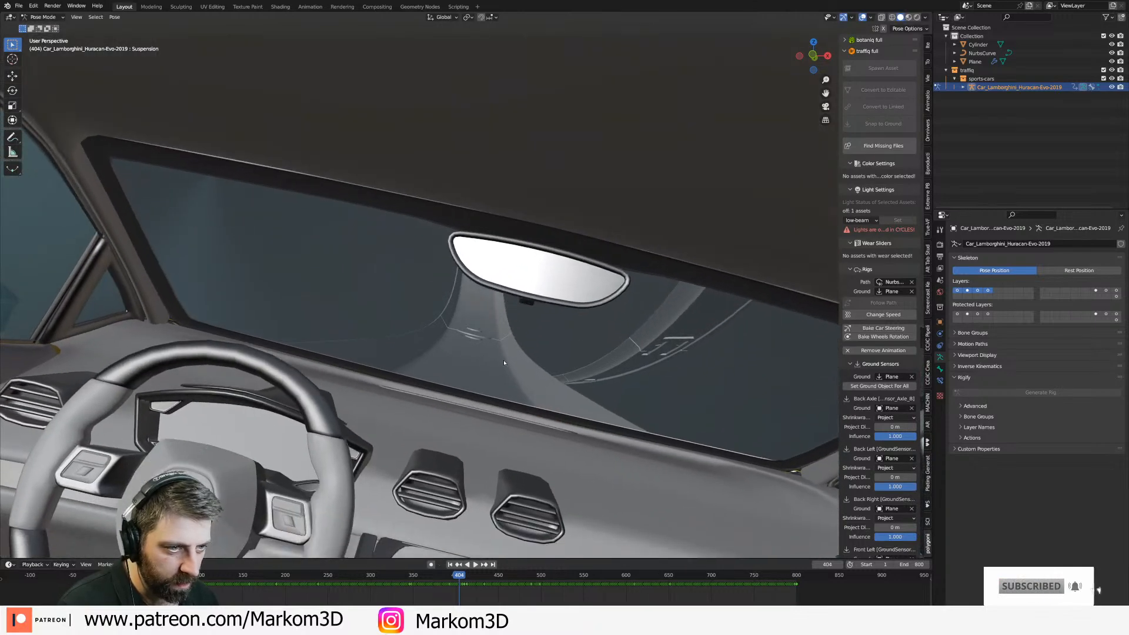
scroll(501, 417, up, 4)
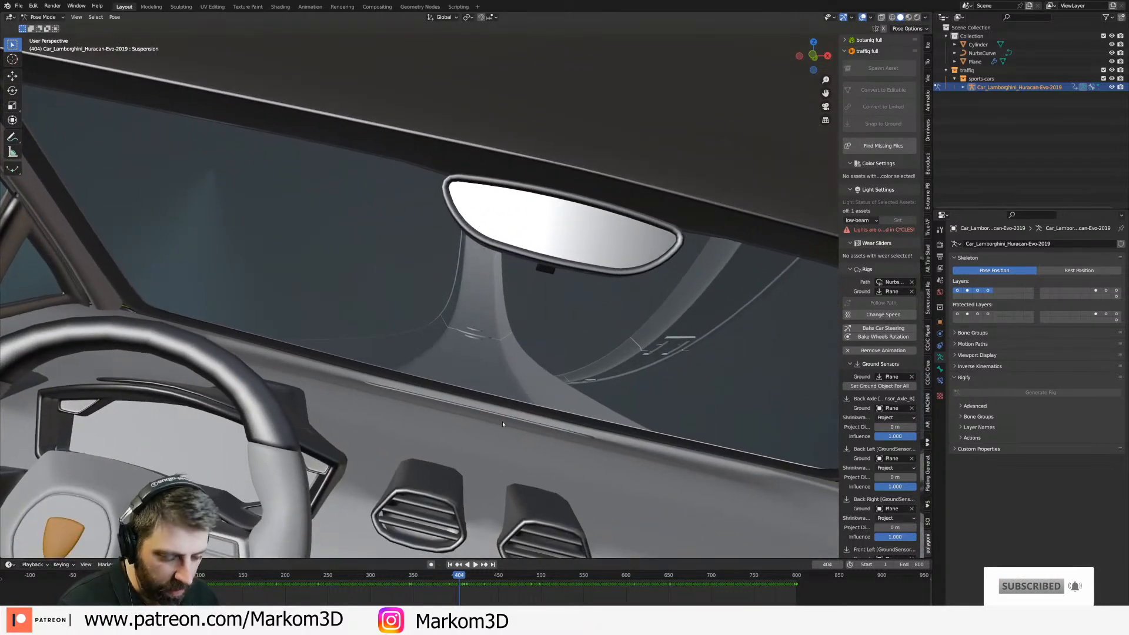
scroll(503, 423, down, 2)
scroll(503, 424, up, 2)
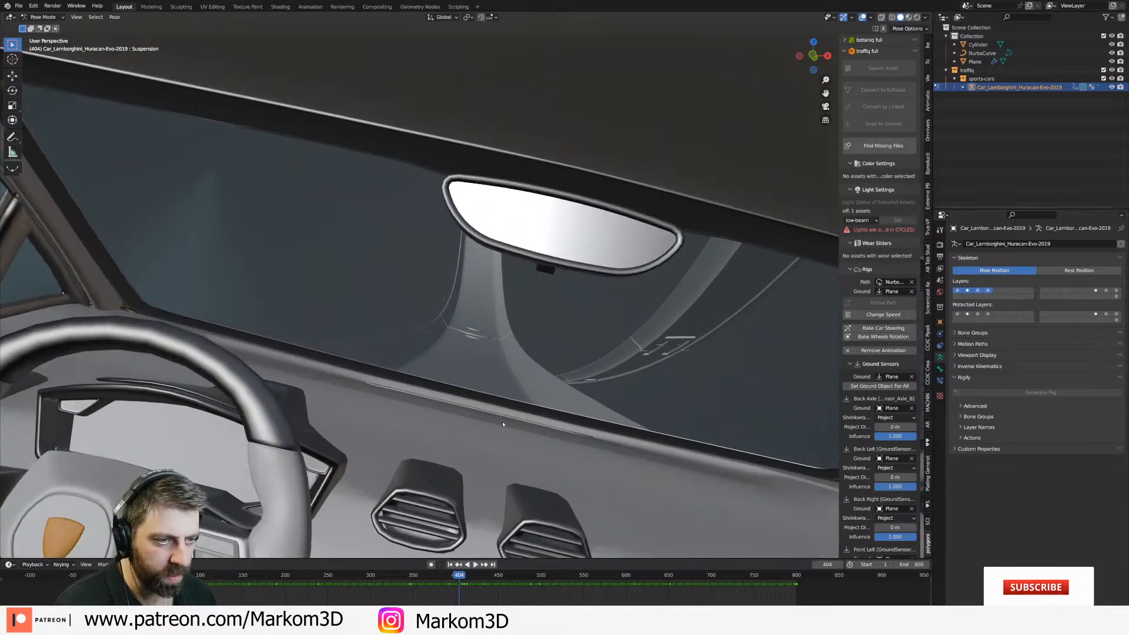
Return to Object Mode, add a camera aligned to the current cabin view, and rotate it level with the dashboard.
click(46, 18)
click(42, 27)
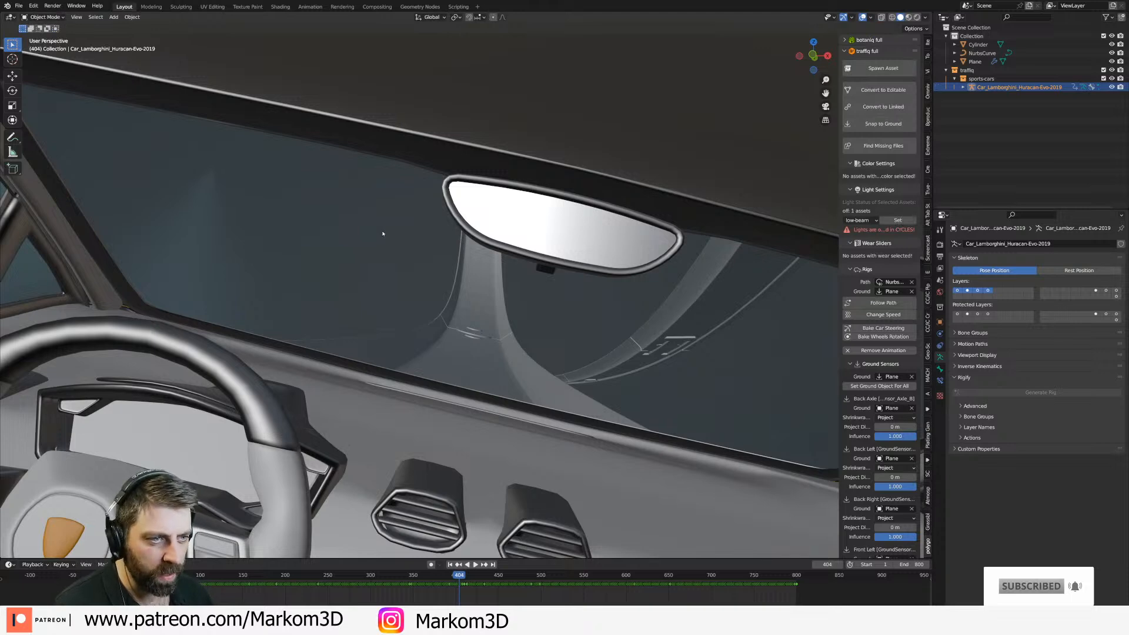
key(shift+a)
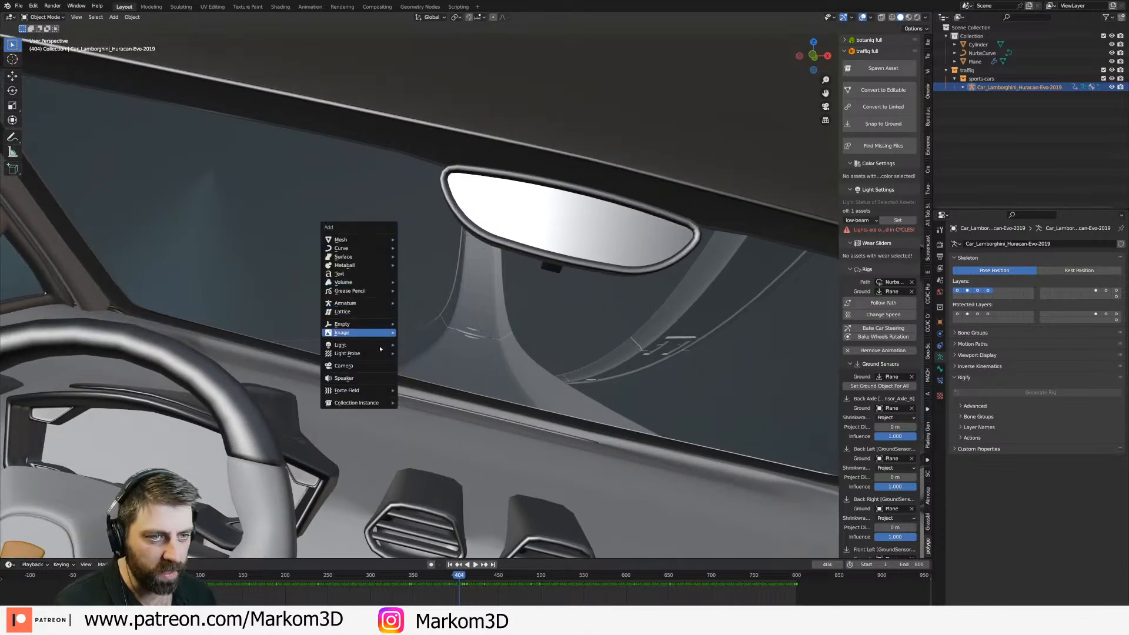
click(380, 367)
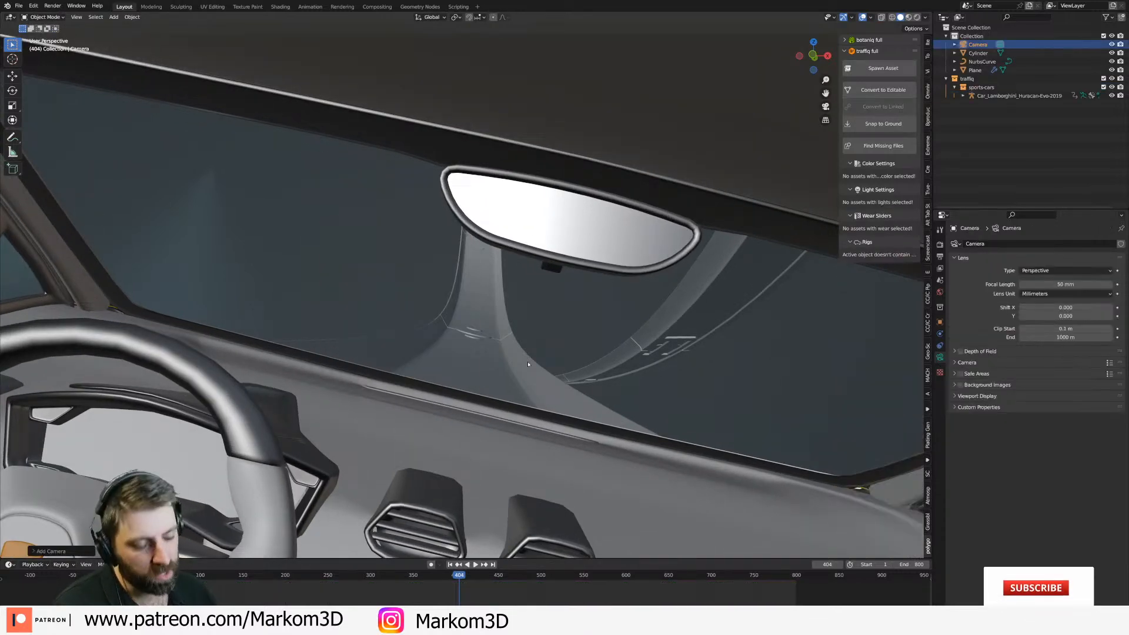
key(ctrl+alt+KP_0)
key(r)
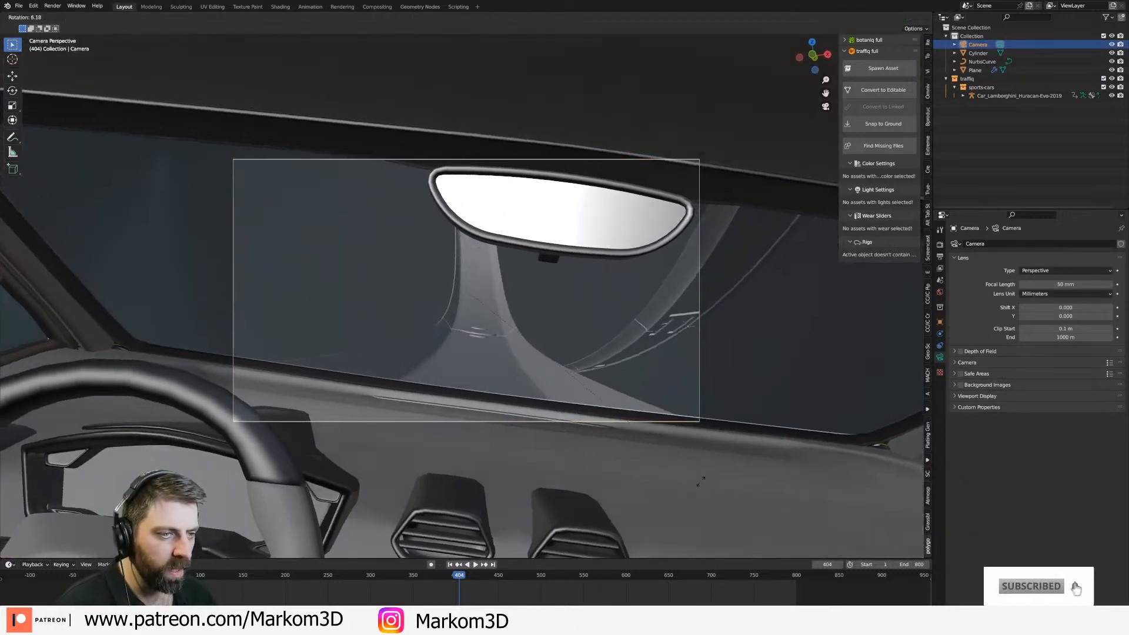
click(405, 495)
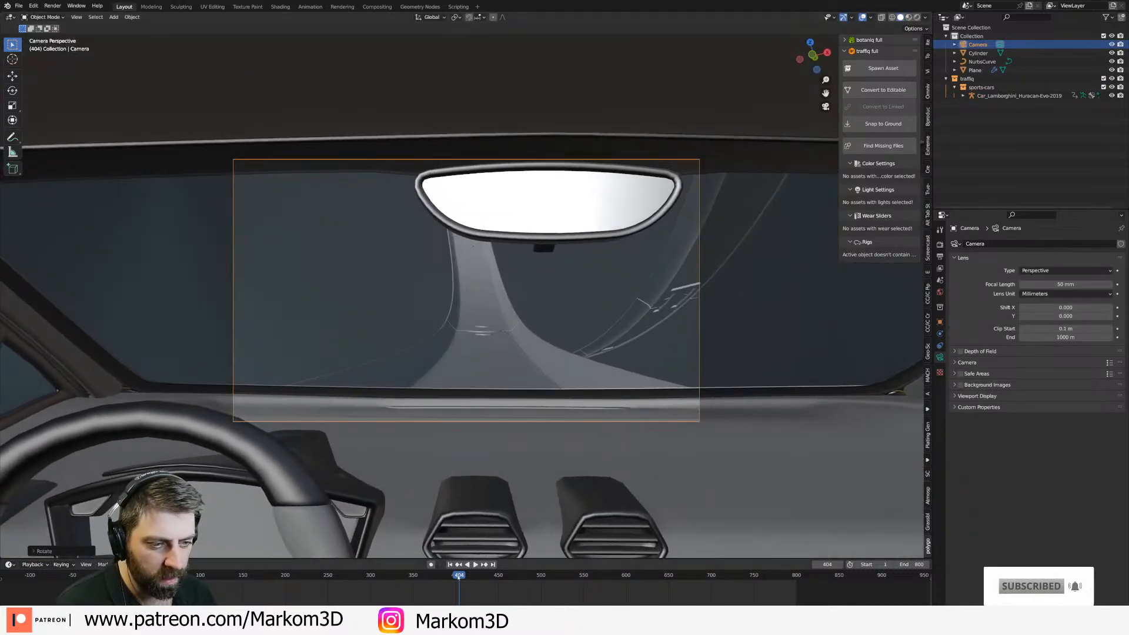
Add a Child Of constraint to the camera with the Lamborghini's Body object as its target.
click(940, 346)
click(1037, 244)
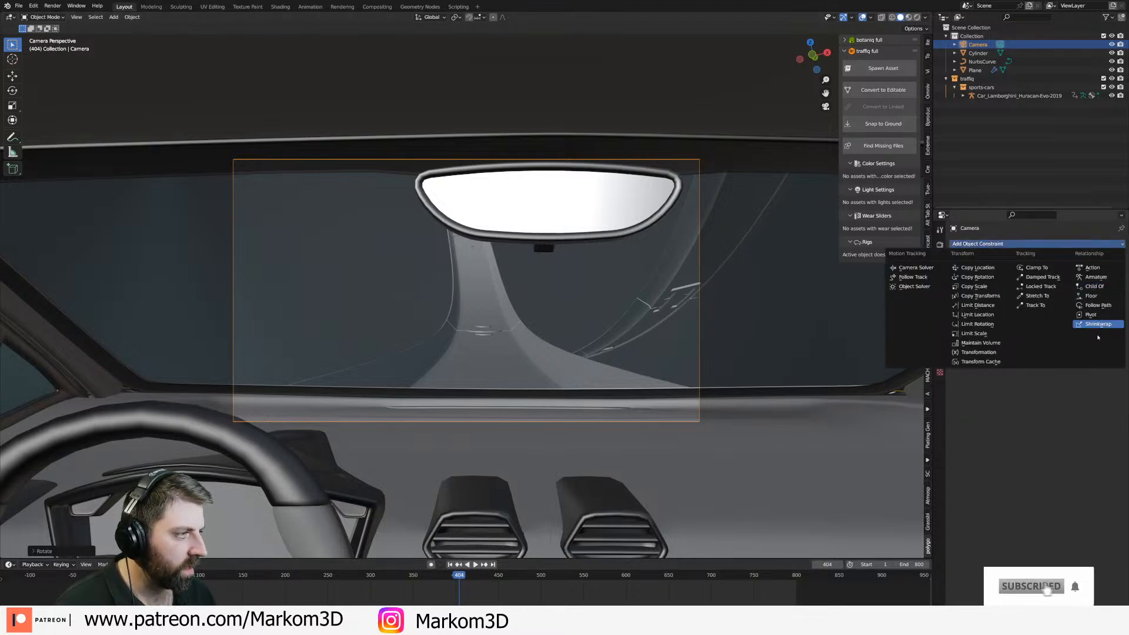
click(1108, 289)
click(1108, 272)
click(679, 466)
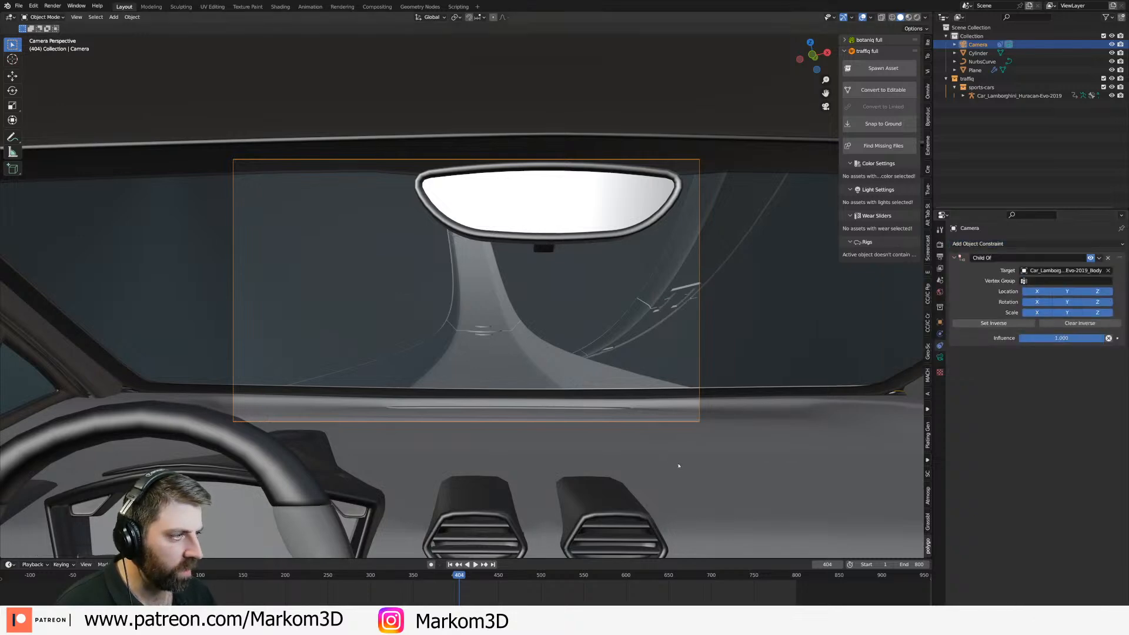
Play the animation from the start through the in-car camera and stop it near the end of the track.
click(422, 600)
key(space)
drag(427, 576, 40, 580)
key(space)
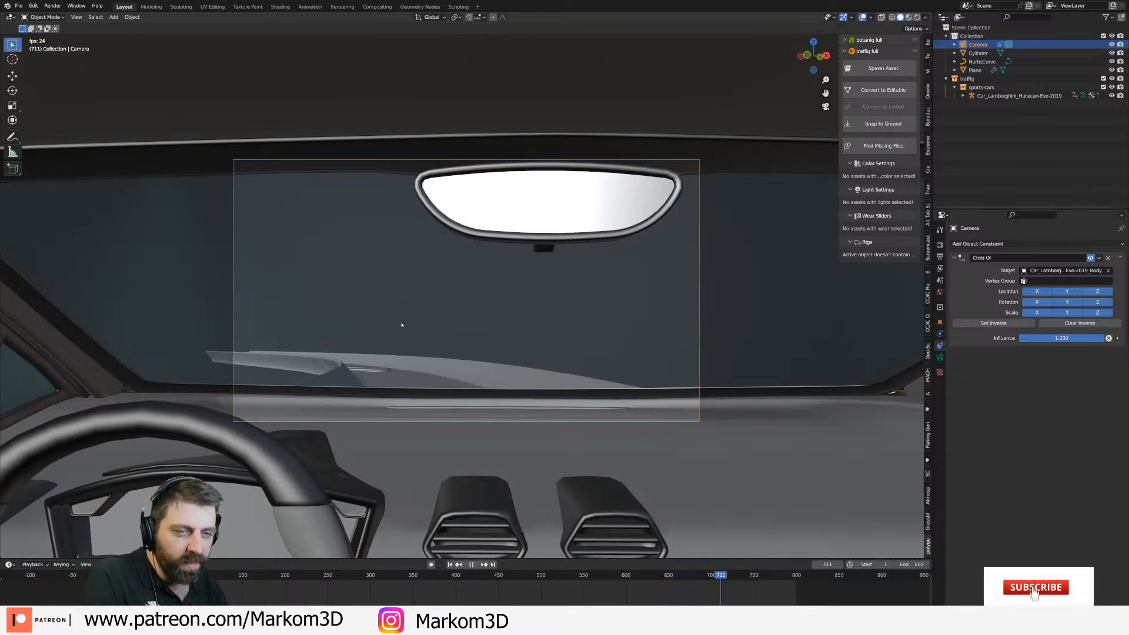
key(space)
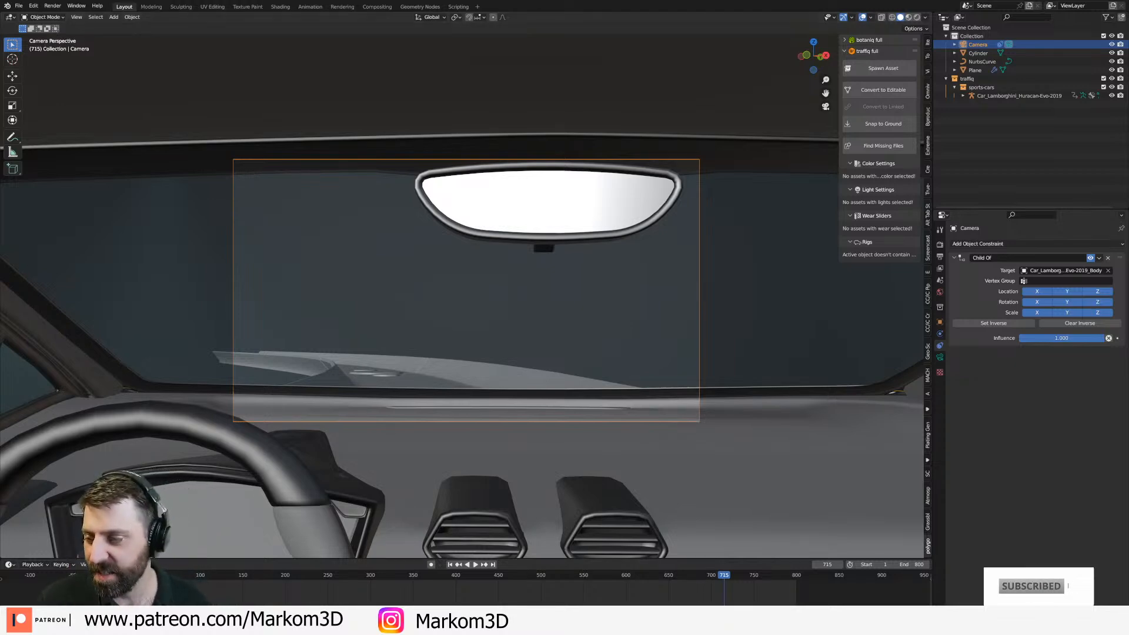
Switch to the web browser and search Google for "matchbox car racing".
key(alt+Tab)
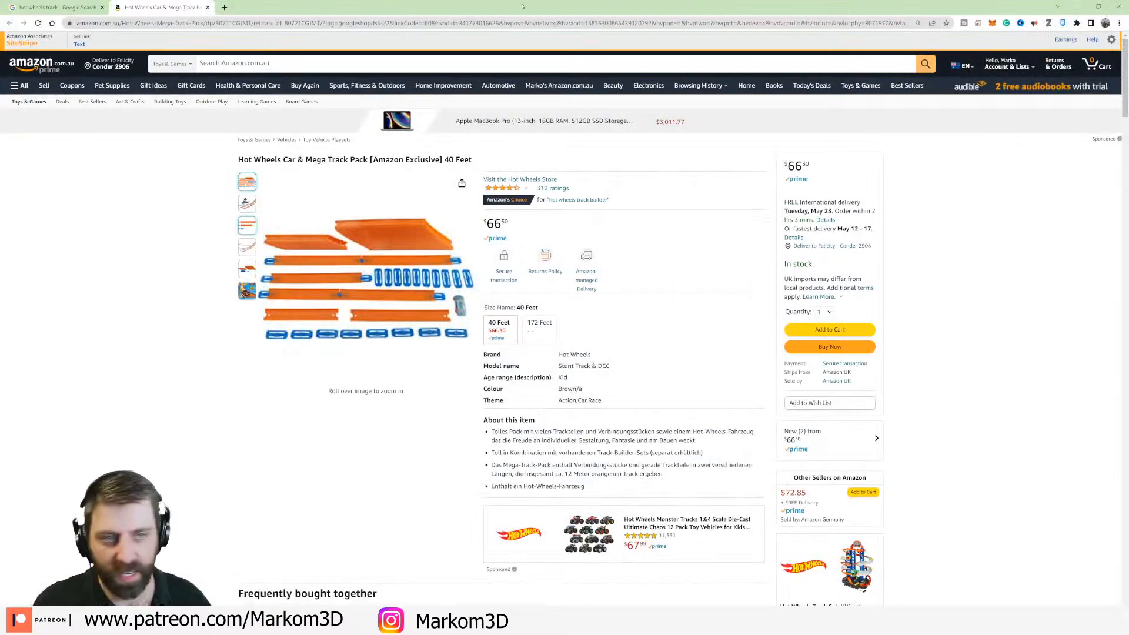
click(569, 22)
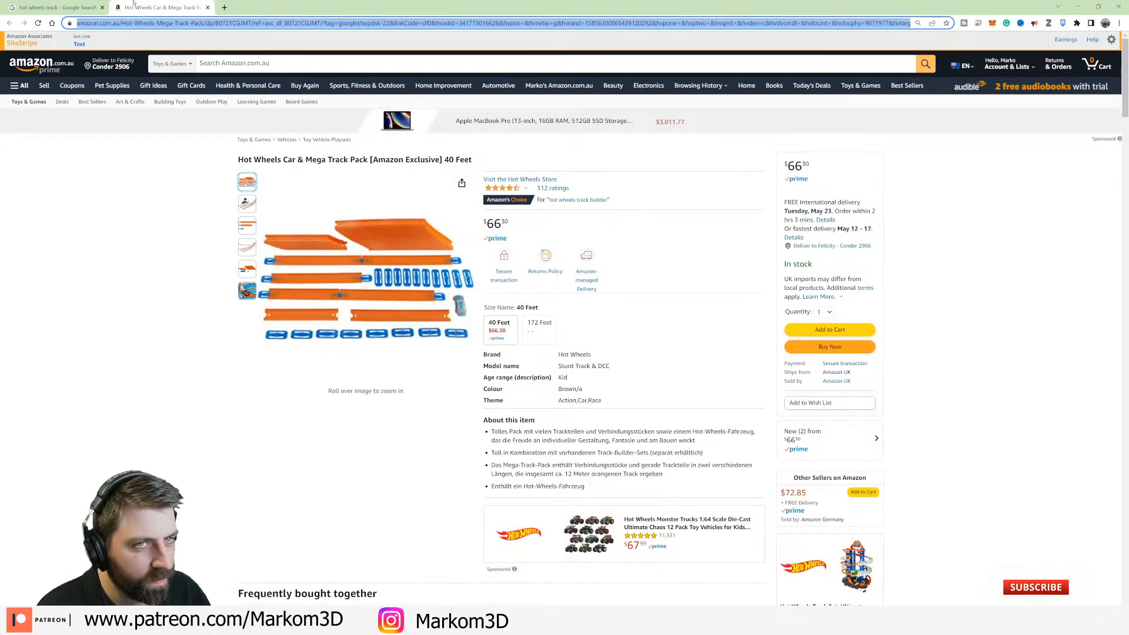
click(222, 8)
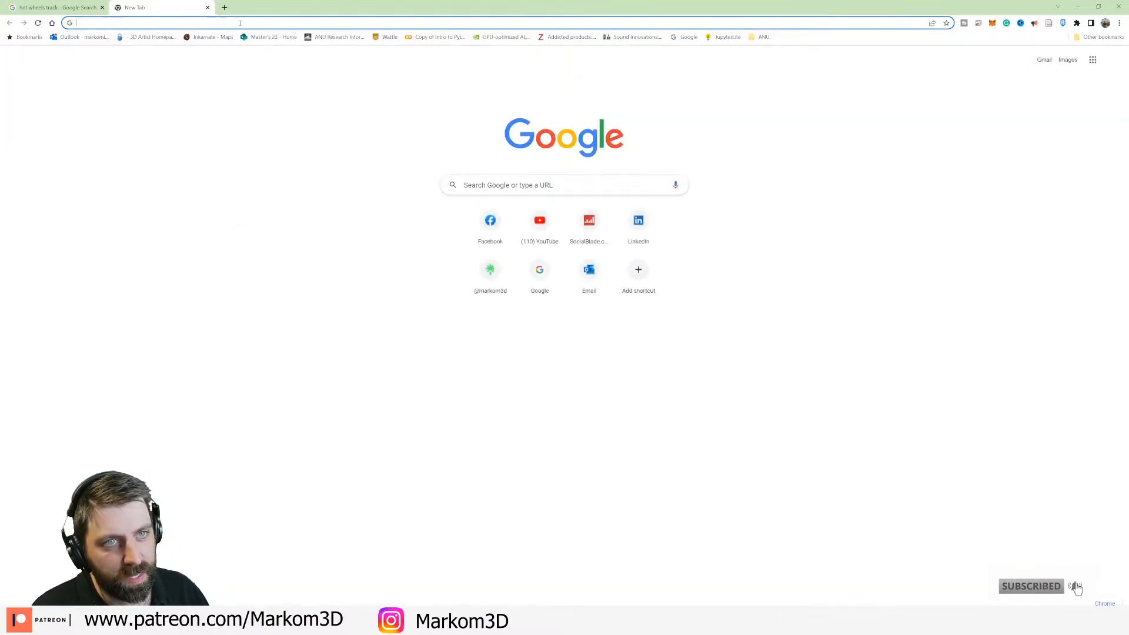
click(517, 187)
text(matchbo)
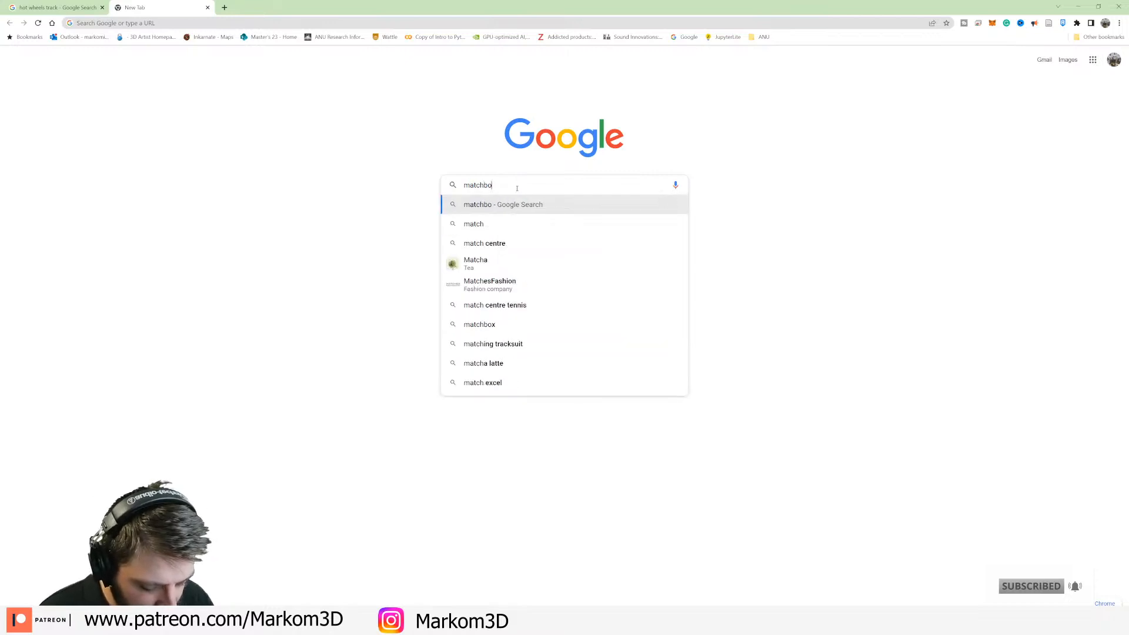
text(x car racing)
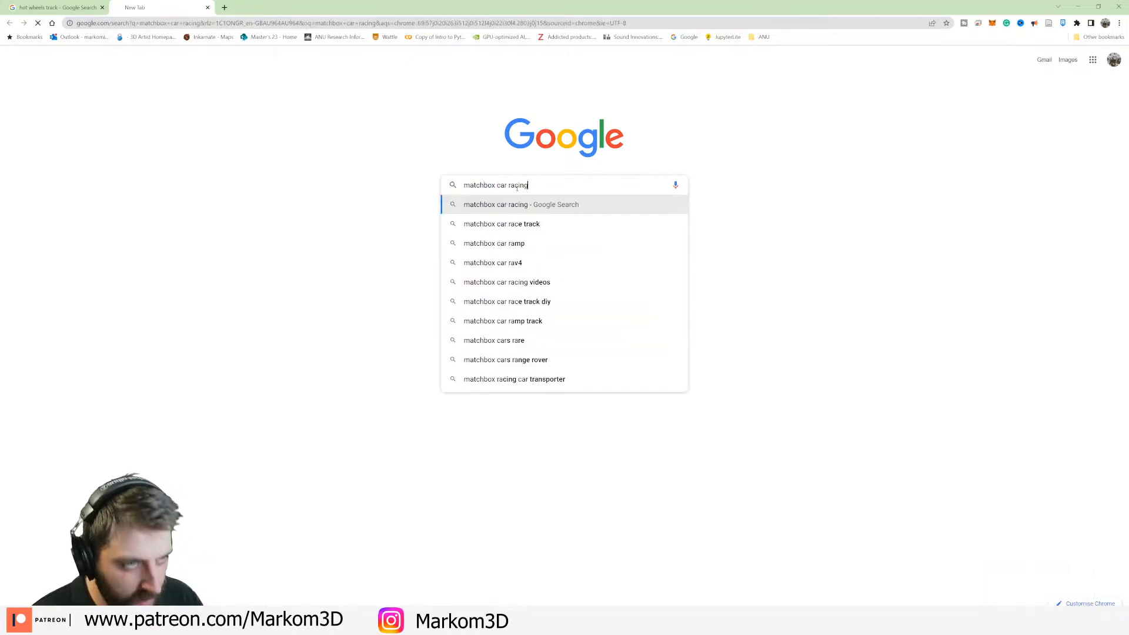
key(Return)
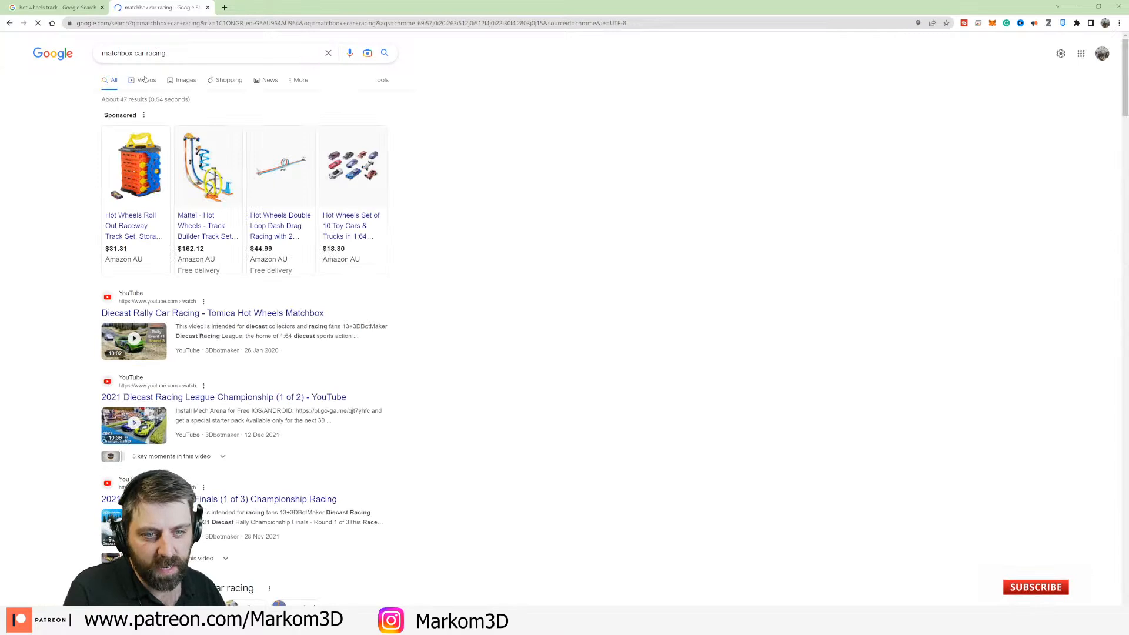
Filter the results to videos, open "2021 Diecast Racing League Championship (1 of 2)" in a new tab, and skip to about 1:10.
click(145, 79)
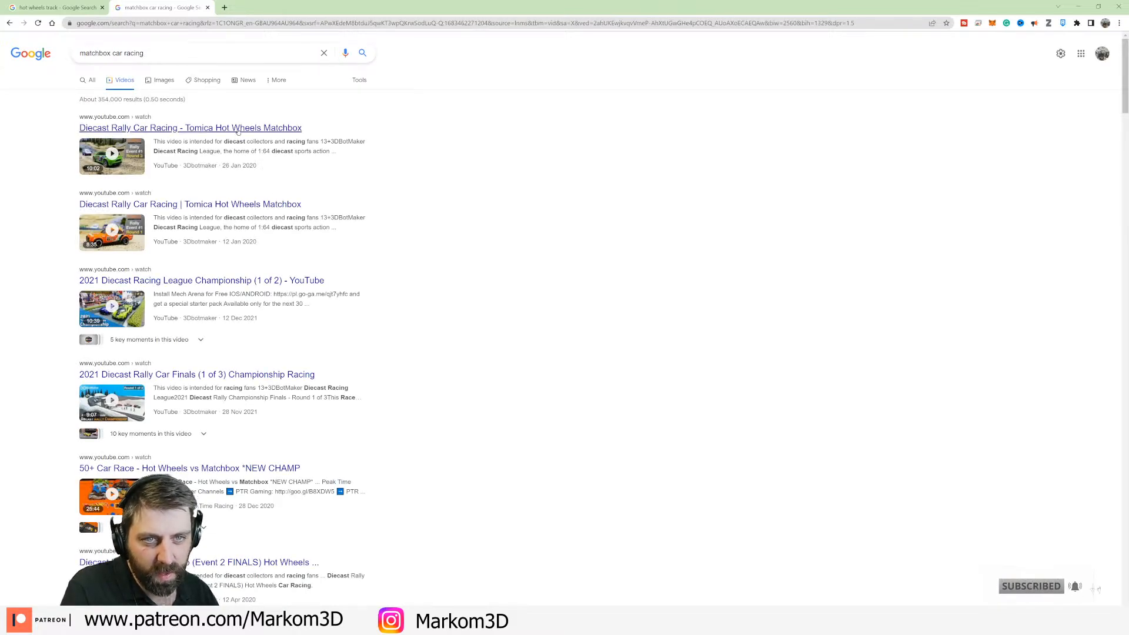
right_click(215, 281)
click(247, 292)
key(ctrl+Tab)
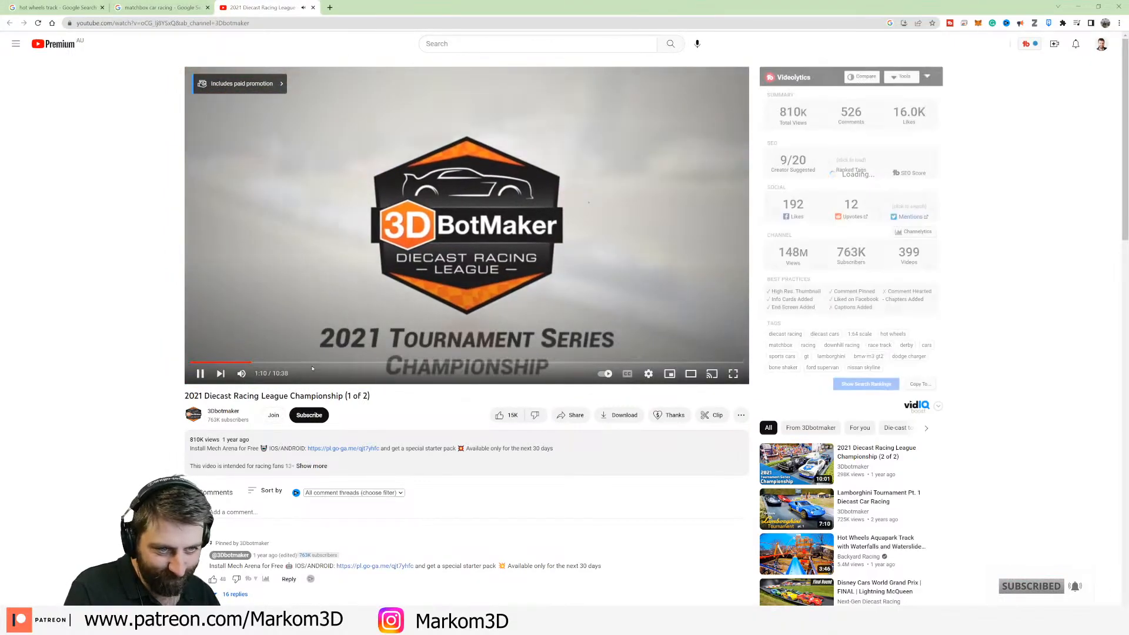
click(252, 363)
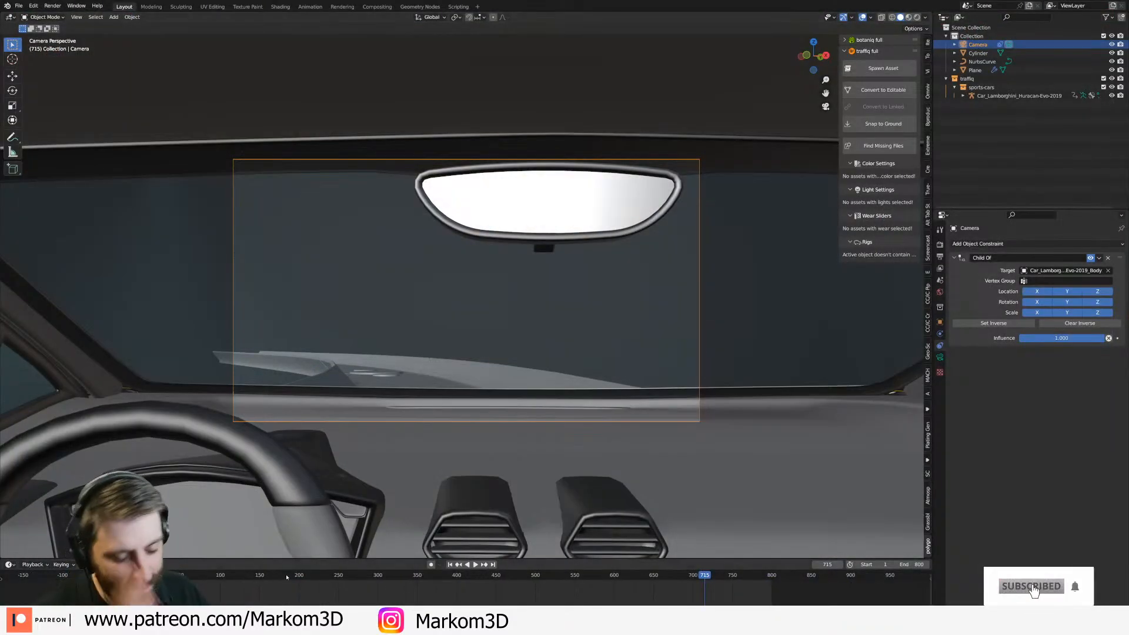
Switch back to Blender, replay the in-car camera view up to frame 393, and examine the track from outside the car.
drag(287, 578, 215, 575)
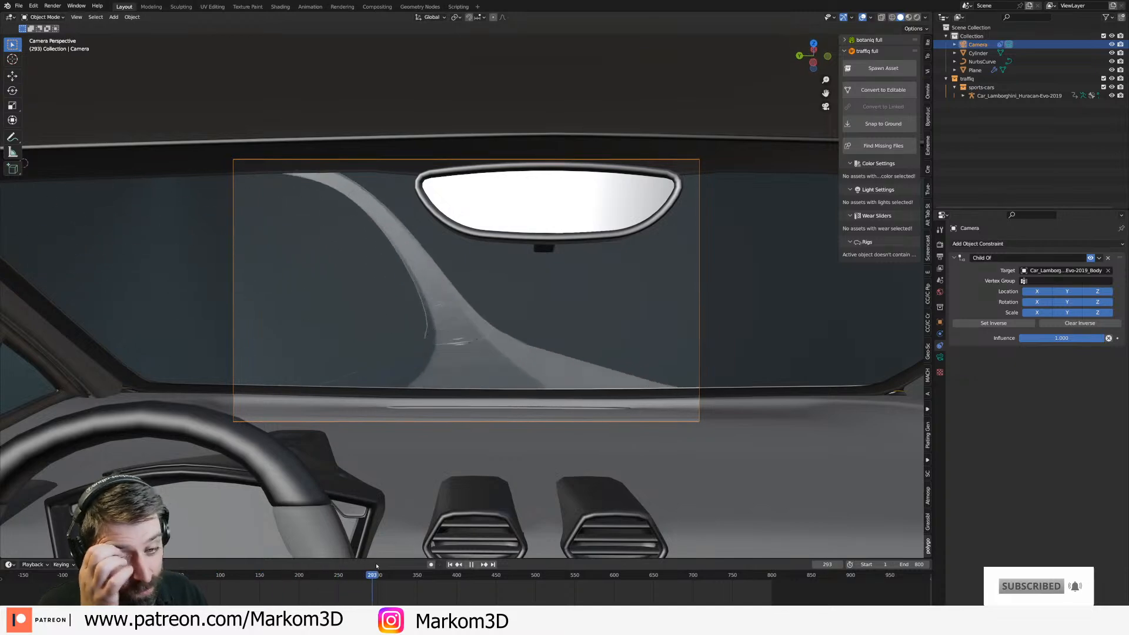
key(space)
middle_drag(557, 423, 669, 477)
scroll(473, 366, down, 10)
scroll(525, 362, up, 10)
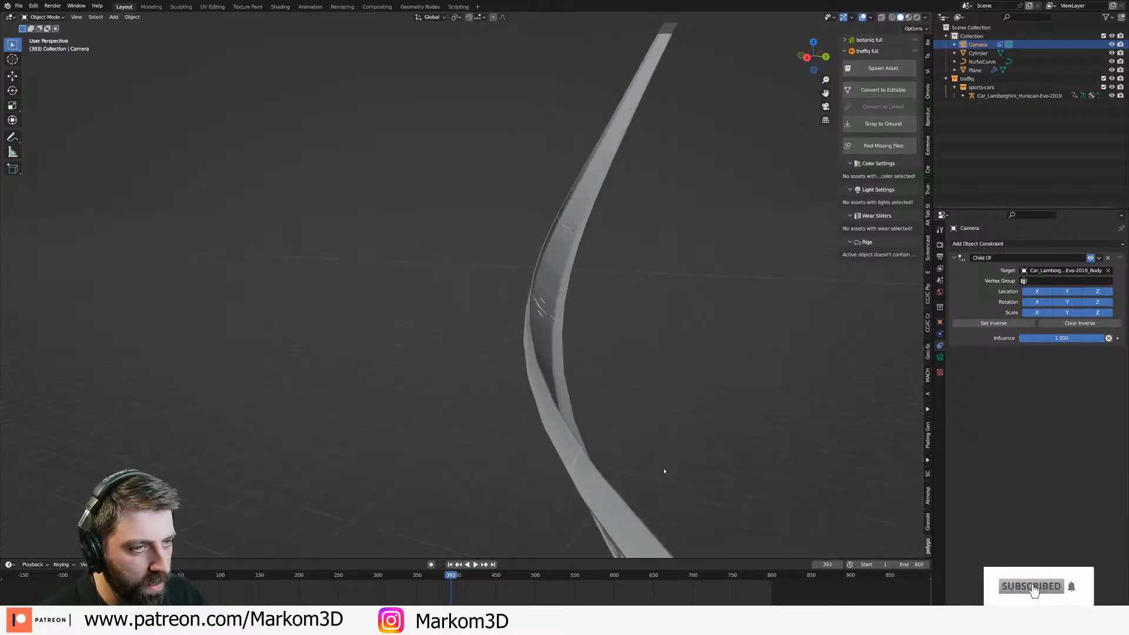
Give the track plane's material an orange base color, specular 0.226 and roughness 0.723, and name it Orange.
scroll(633, 439, up, 8)
middle_drag(637, 438, 525, 366)
click(526, 367)
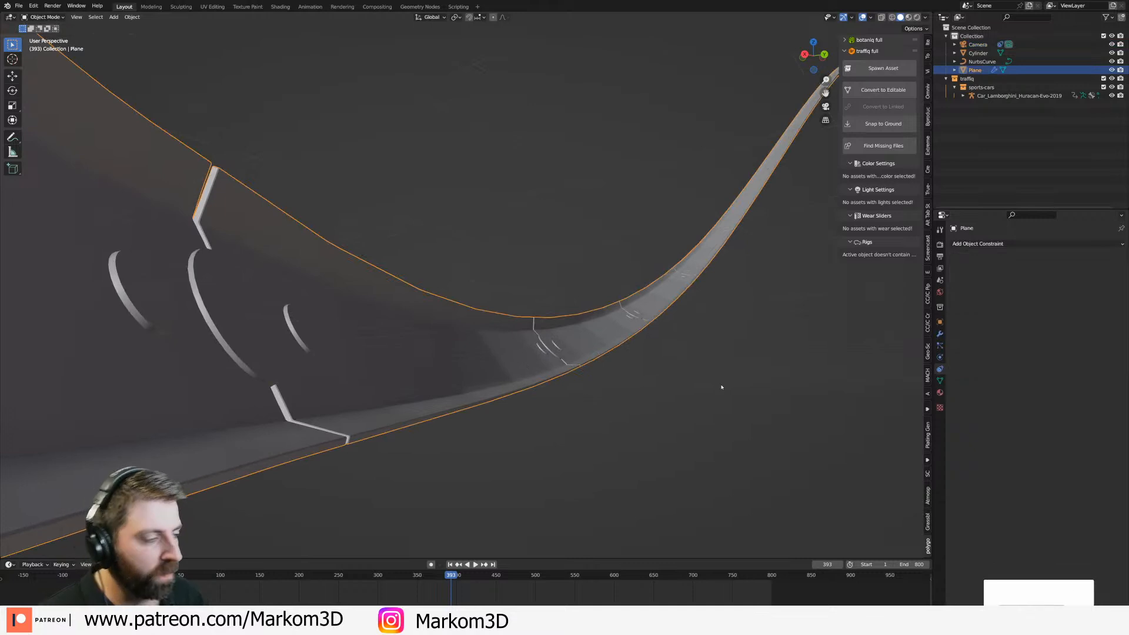
click(939, 393)
double_click(990, 280)
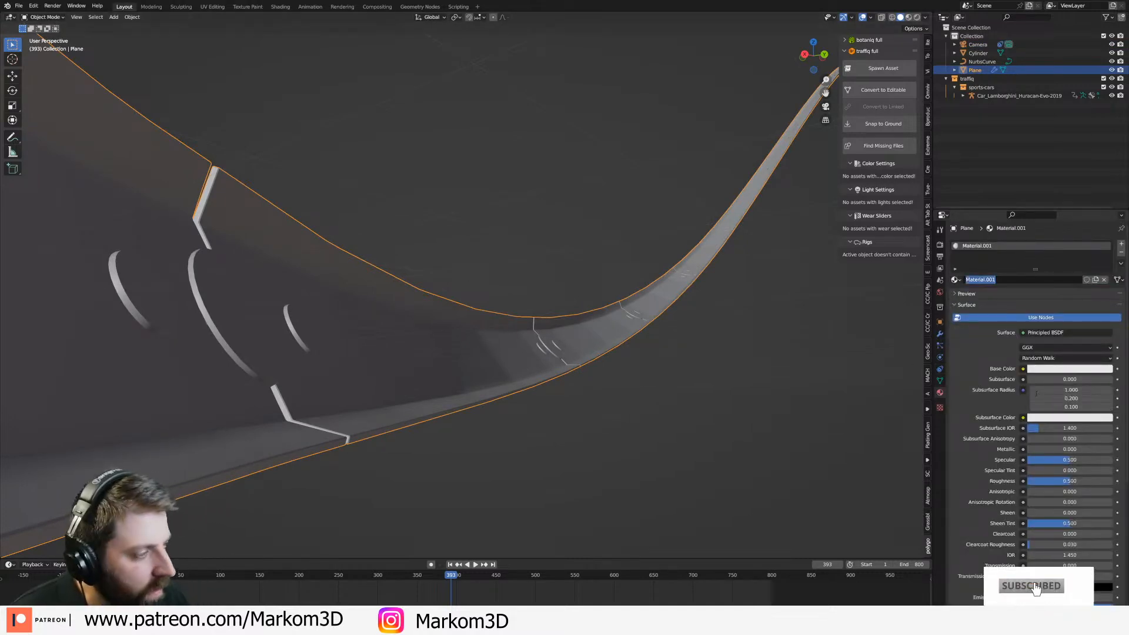
click(1042, 368)
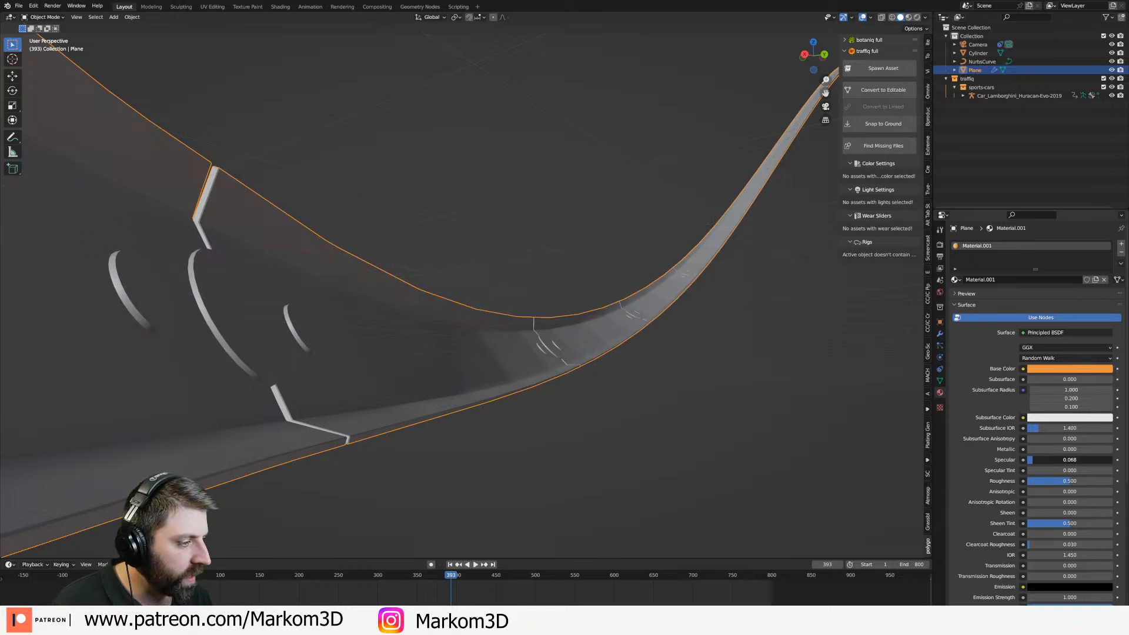
drag(1037, 460, 1051, 460)
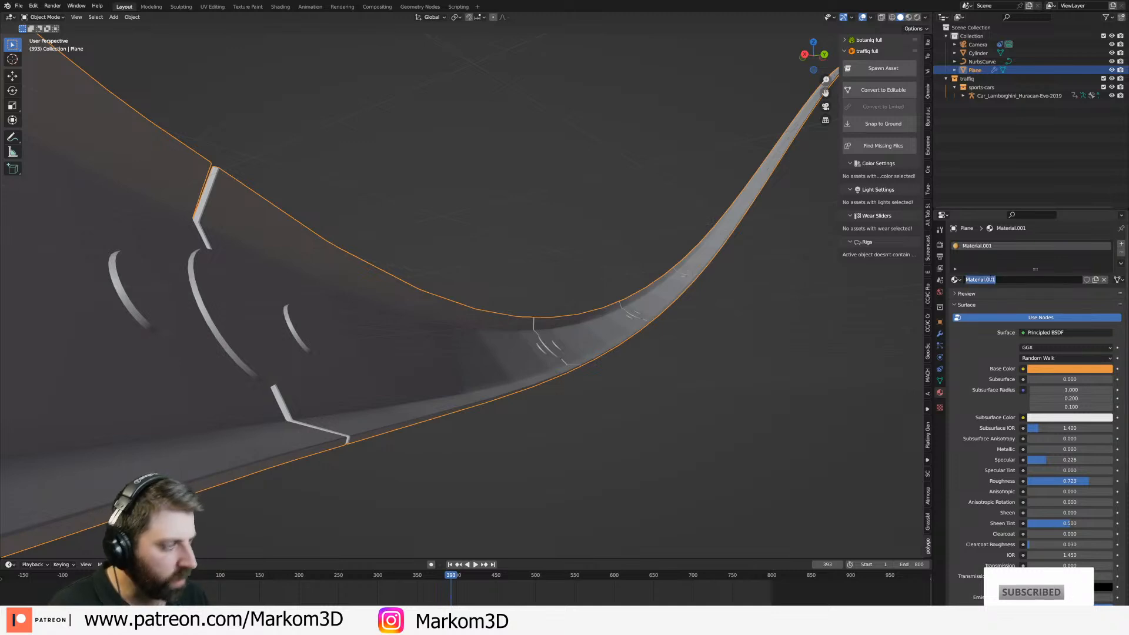
text(Orange)
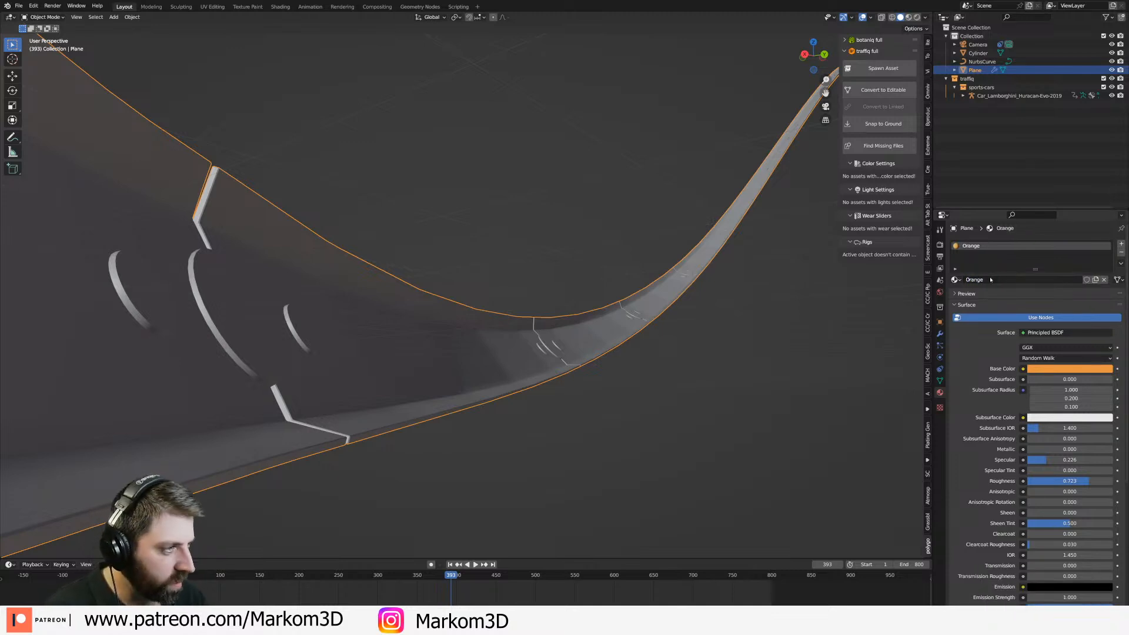
Add a second material slot named Blue to the track and assign it to all linked faces of the connector piece.
click(1122, 242)
click(992, 297)
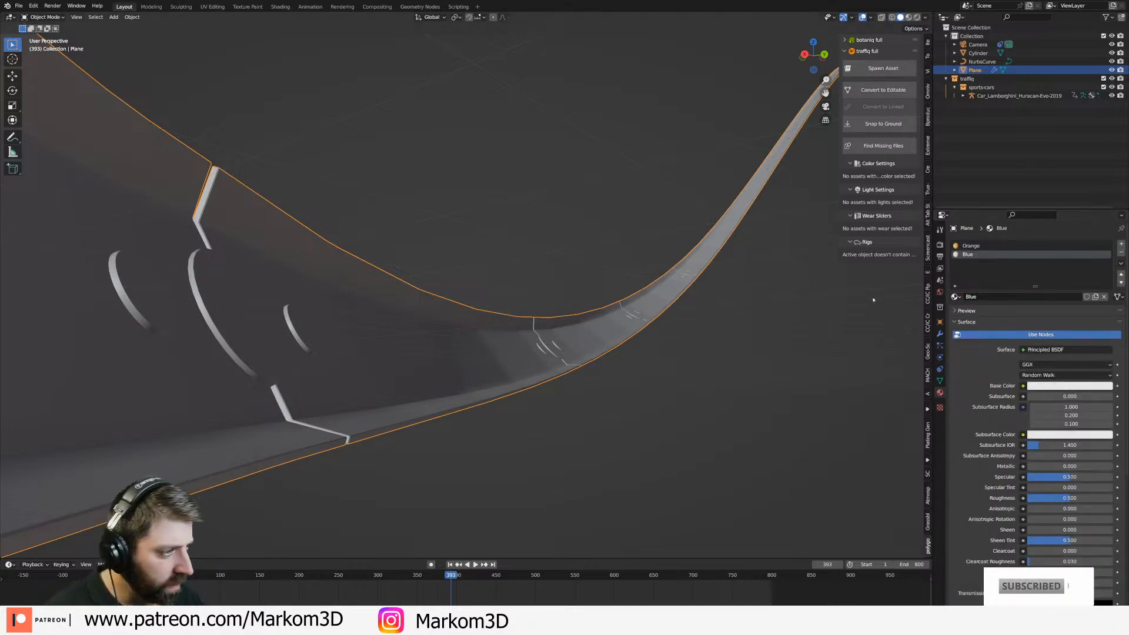
key(Tab)
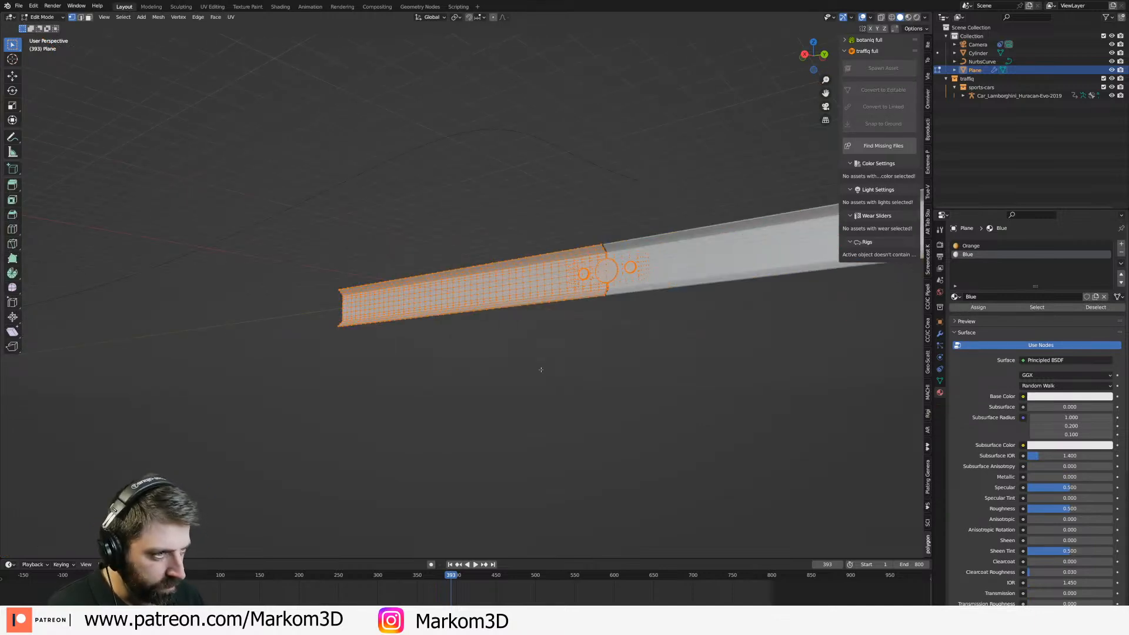
key(a)
shift+click(814, 241)
shift+middle_drag(814, 241, 501, 357)
shift+click(669, 284)
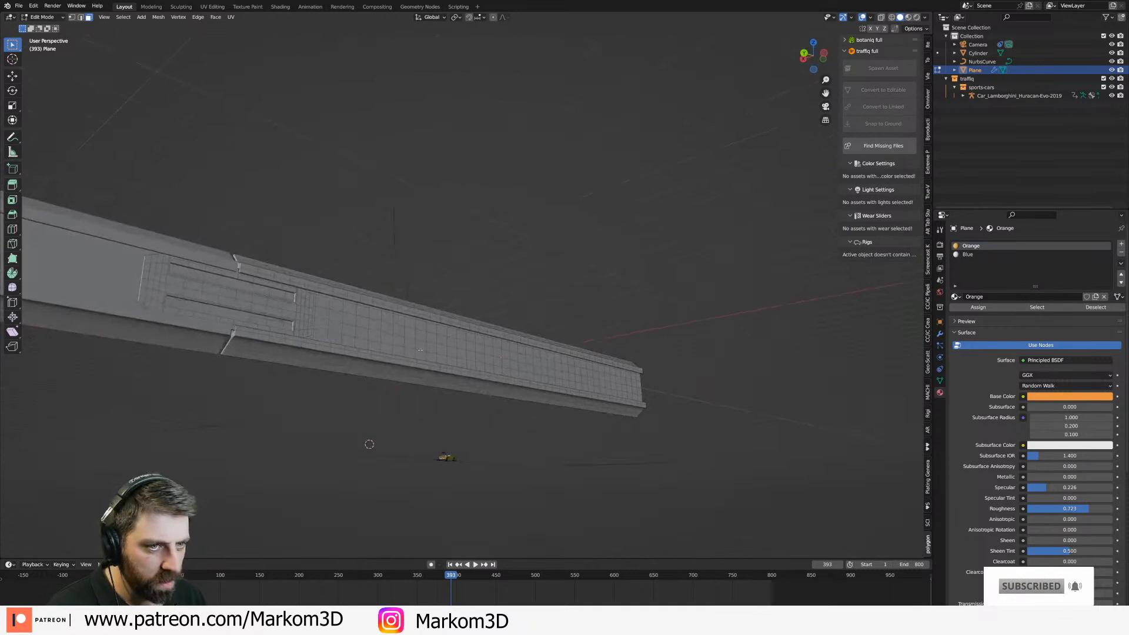
key(ctrl+l)
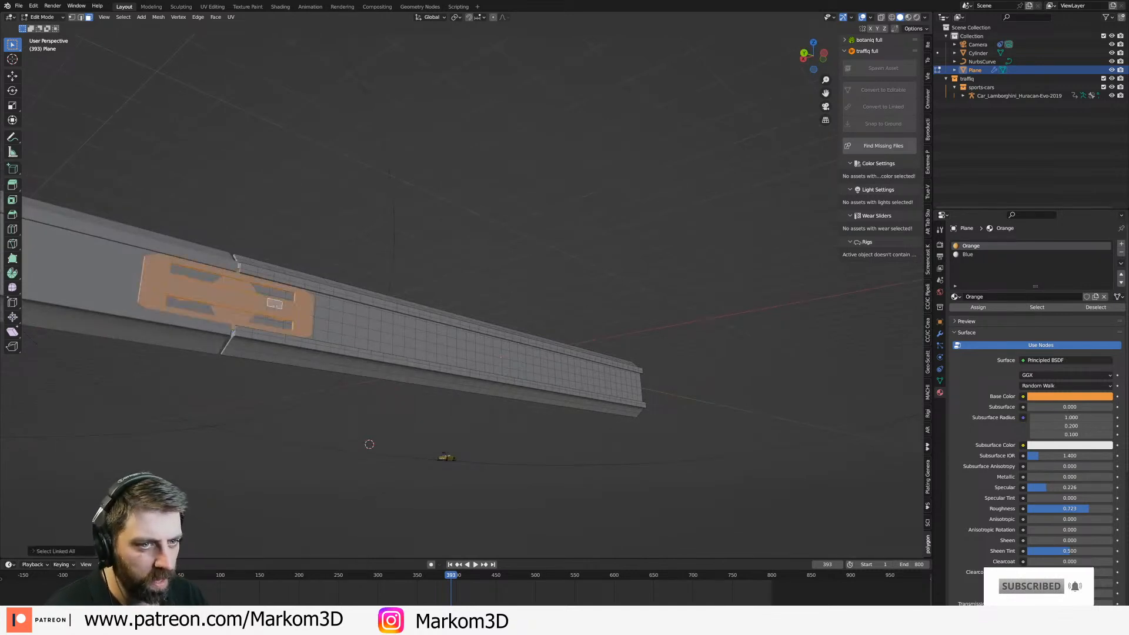
click(968, 254)
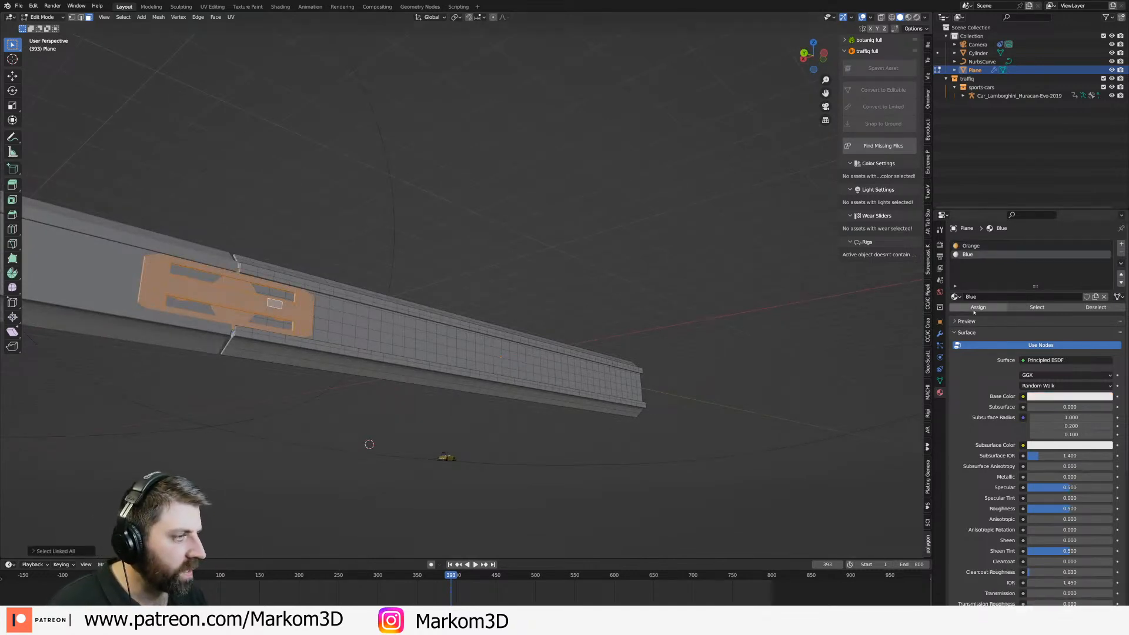
Give the Blue material a bright blue base color, specular 0.089 and roughness 0.836.
click(1050, 397)
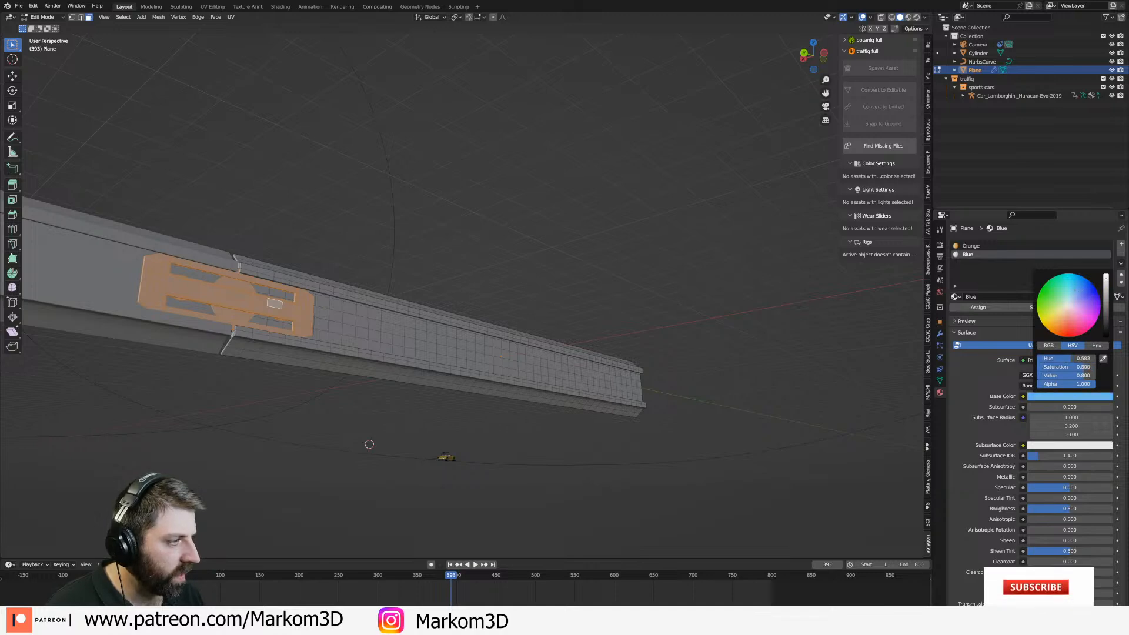
drag(1076, 278, 1076, 282)
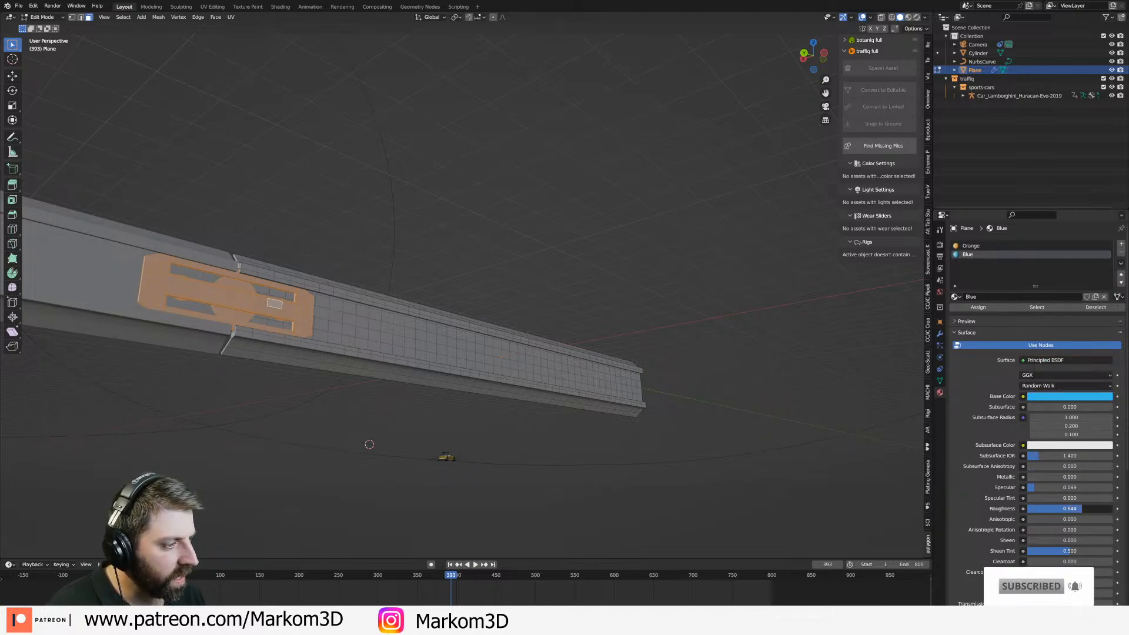
key(Tab)
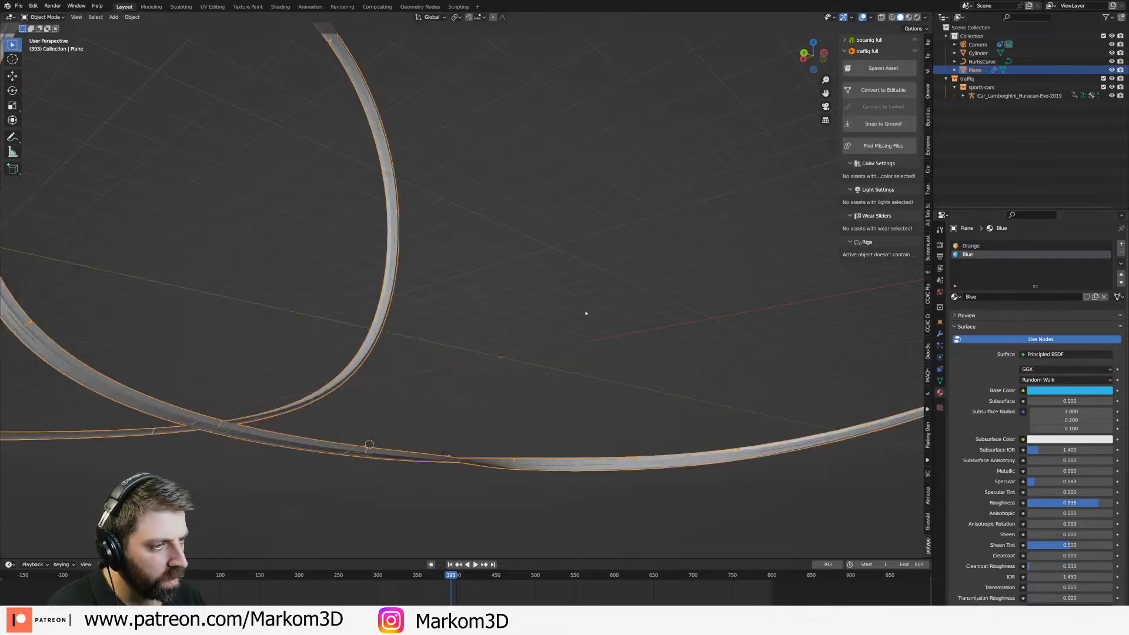
Switch the viewport to rendered shading and examine the track and its connector pieces around the loop.
middle_drag(586, 313, 641, 289)
middle_drag(704, 281, 475, 378)
scroll(606, 302, down, 10)
scroll(535, 355, up, 5)
scroll(476, 378, up, 5)
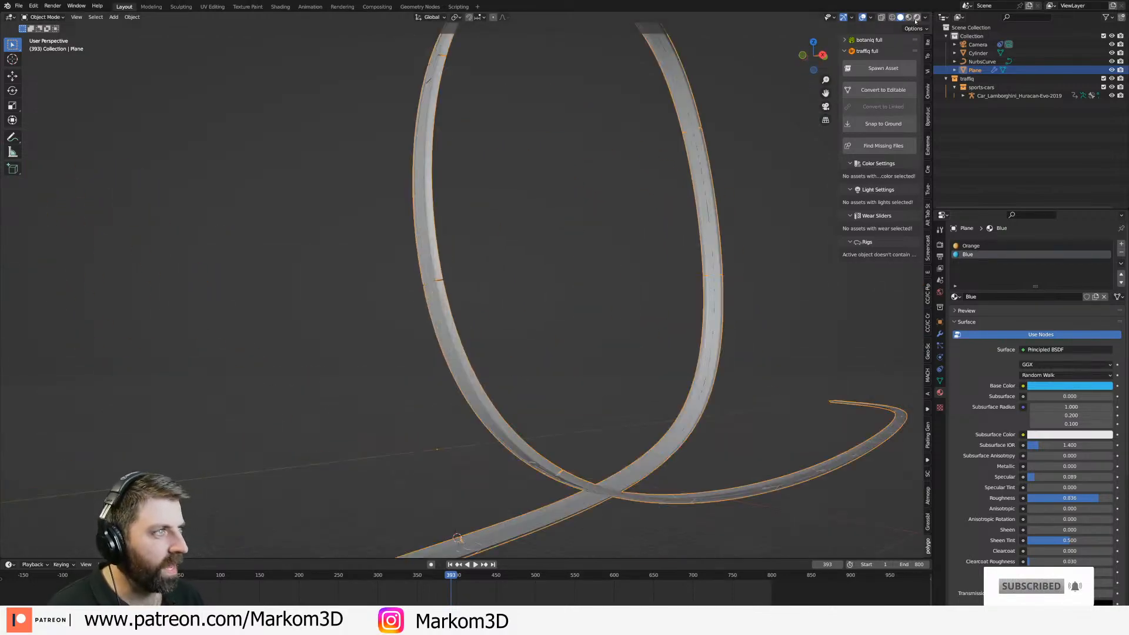
click(916, 18)
mouse_move(627, 320)
middle_down()
mouse_move(622, 338)
mouse_move(590, 330)
mouse_move(423, 268)
middle_up()
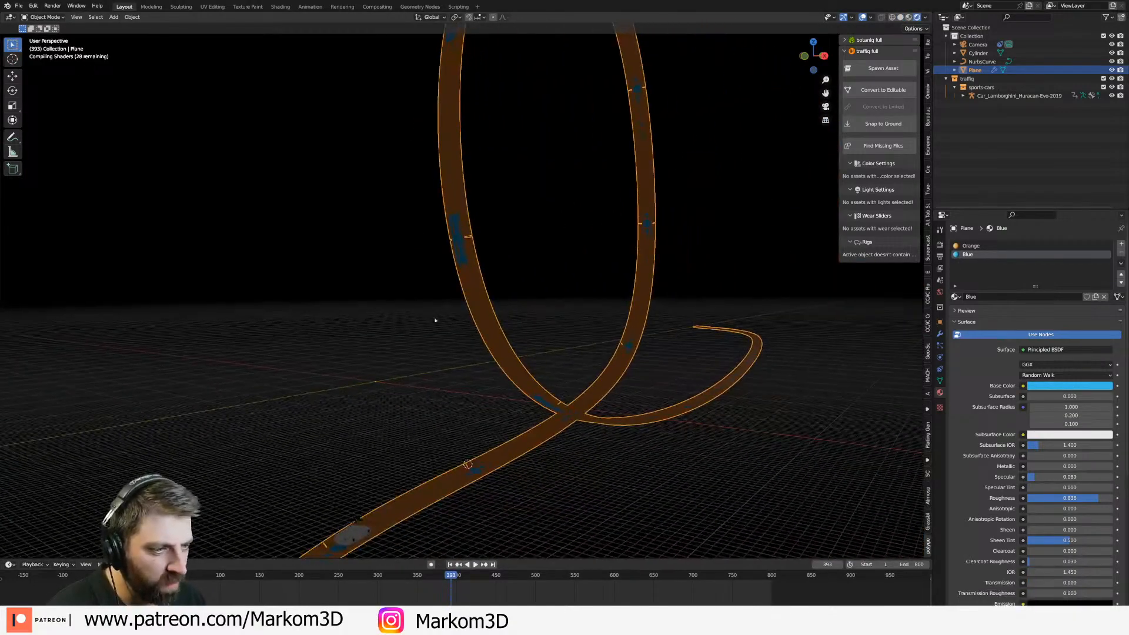
middle_drag(575, 379, 575, 373)
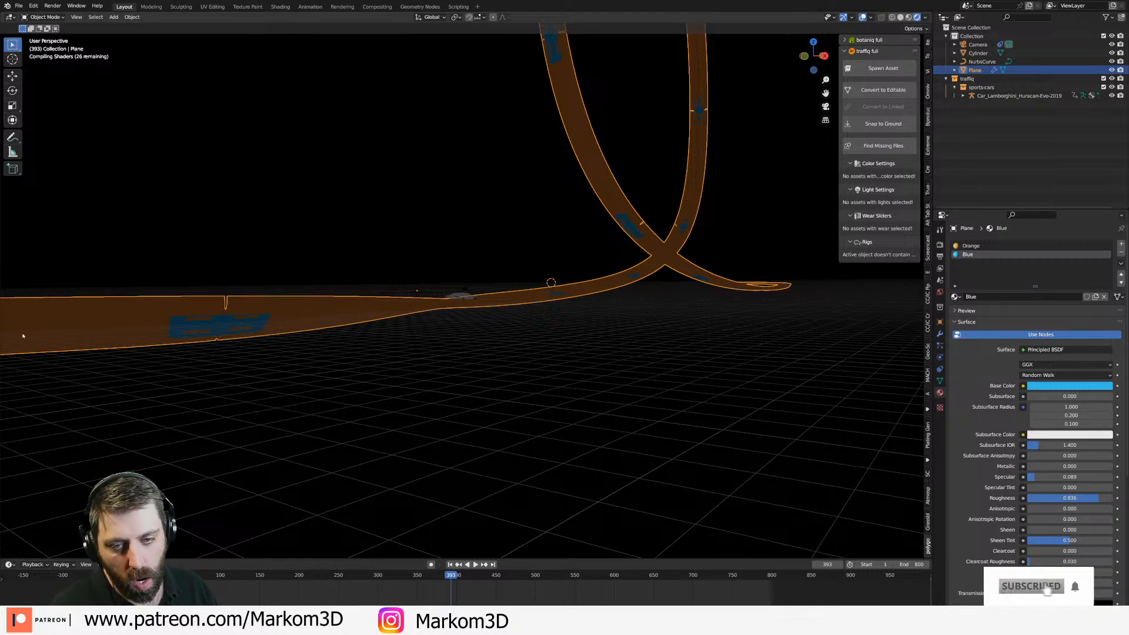
middle_drag(523, 333, 522, 350)
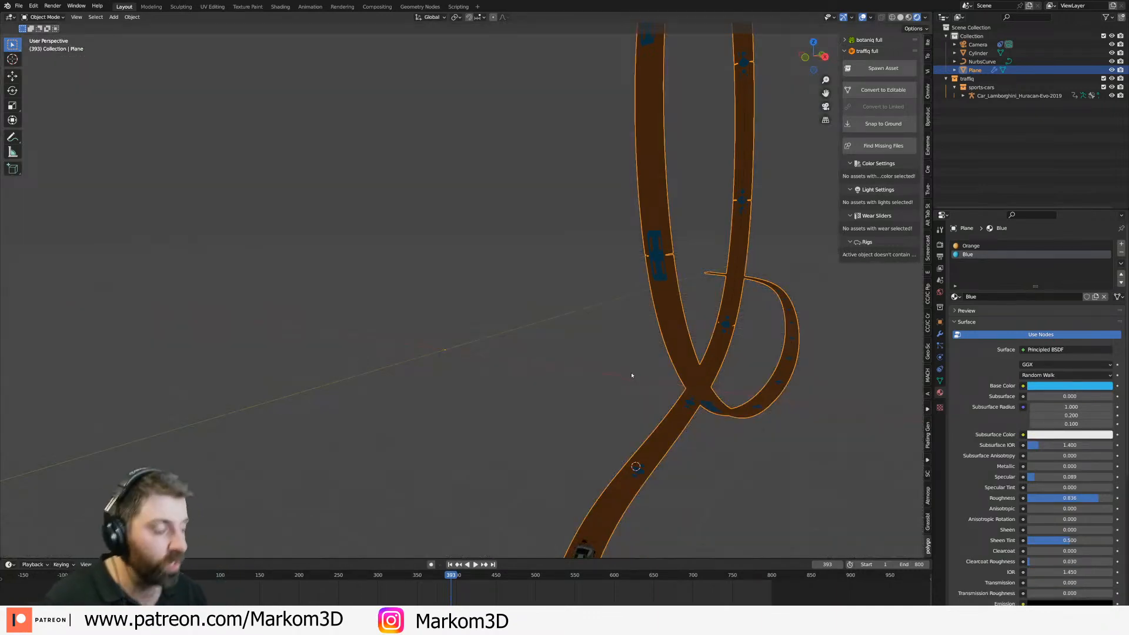
middle_drag(632, 375, 576, 370)
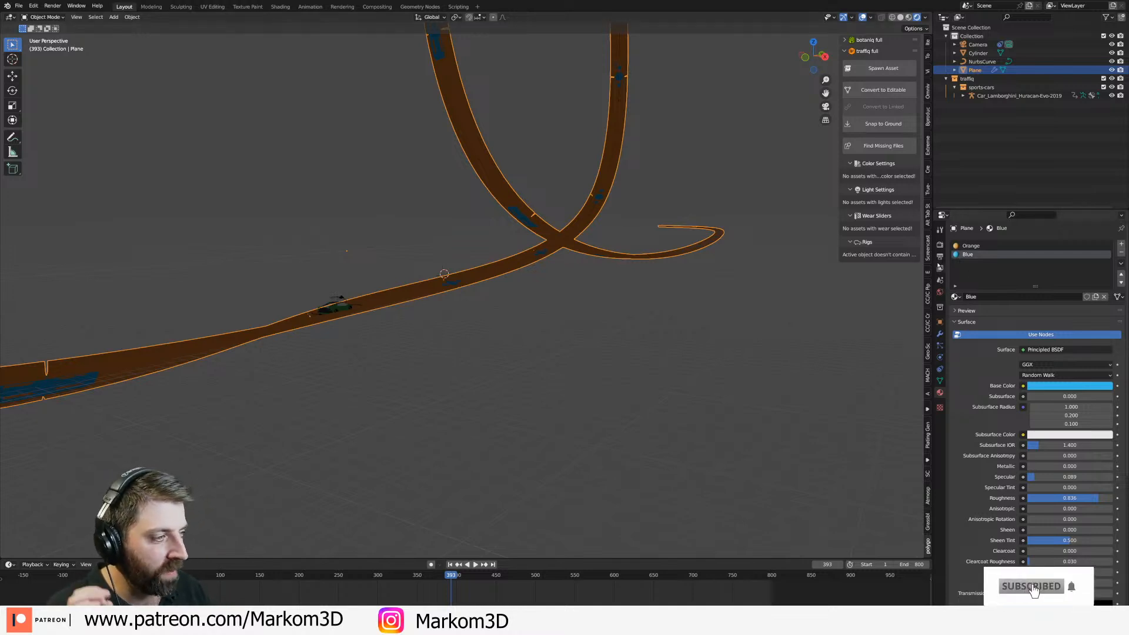
Set the scene's render engine to Cycles and its device to GPU Compute.
click(939, 258)
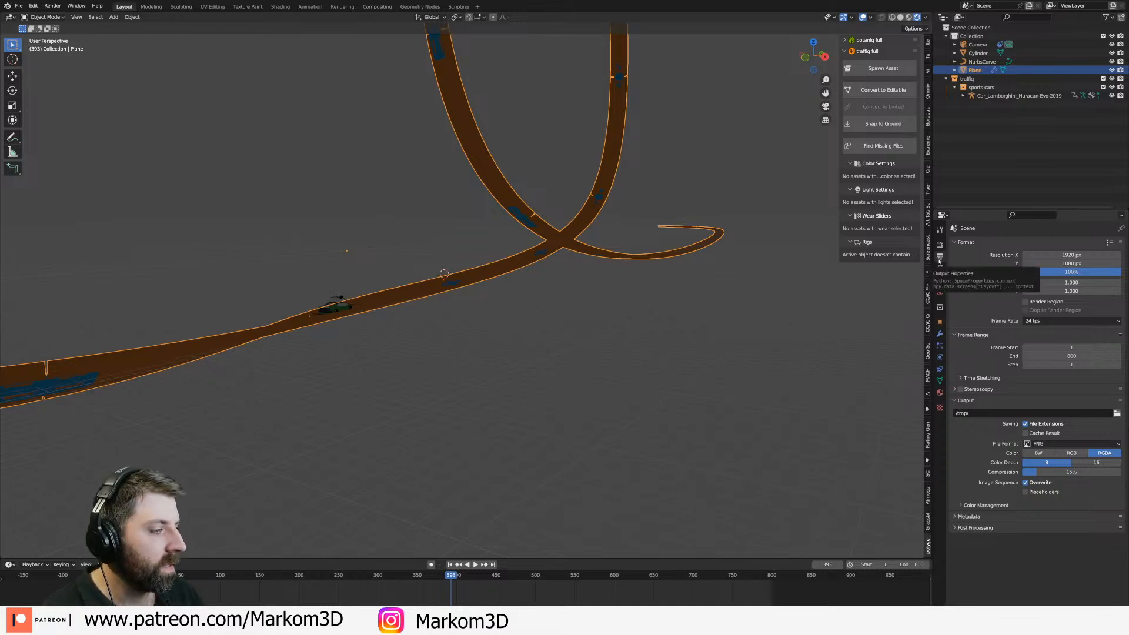
click(940, 244)
click(1073, 243)
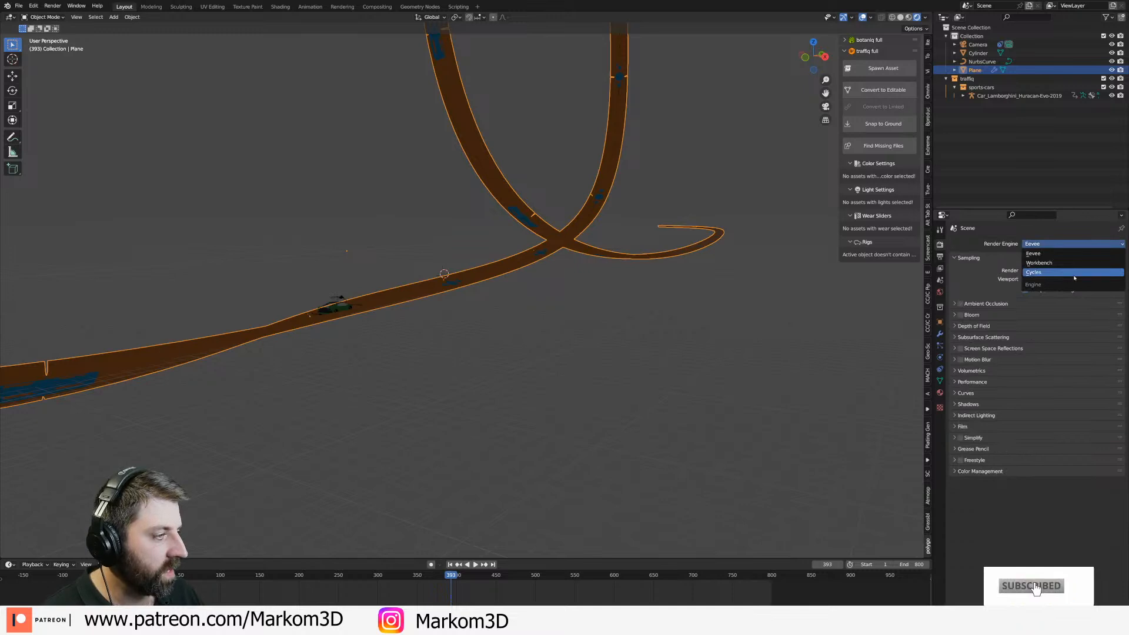
click(1069, 273)
click(1062, 264)
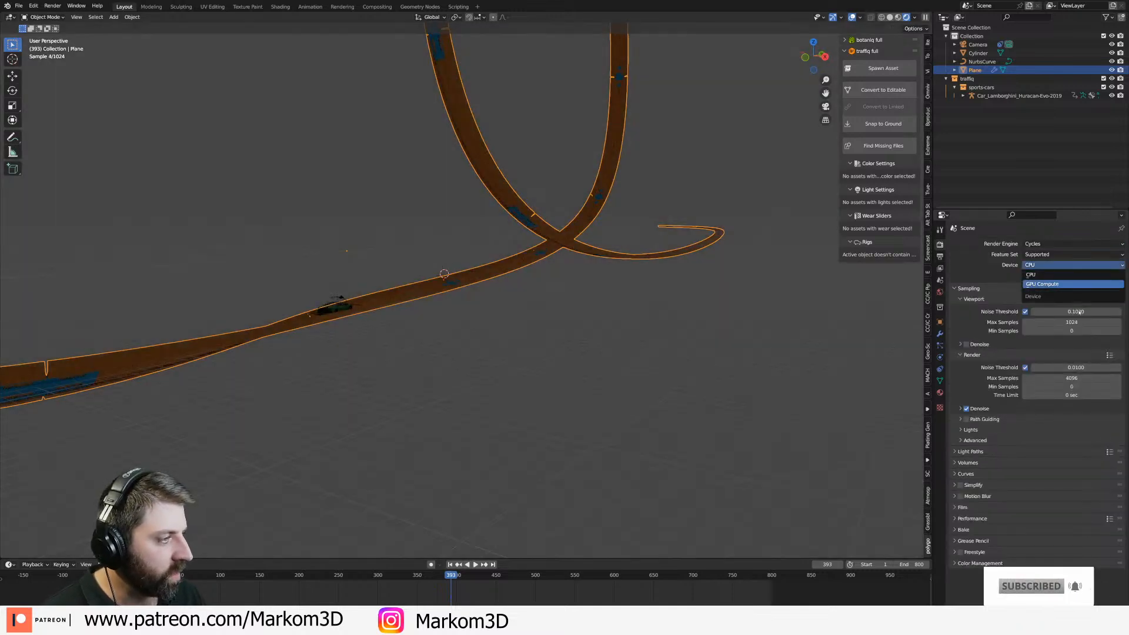
click(1053, 284)
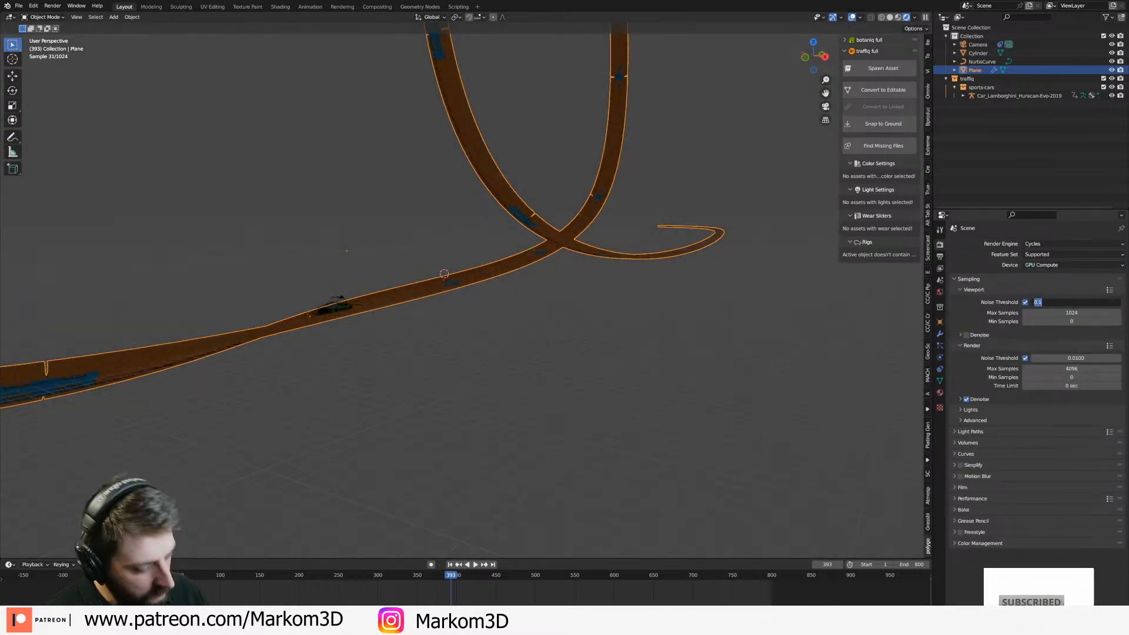
Set the viewport noise threshold to 1 and the render max samples to 128.
double_click(1076, 367)
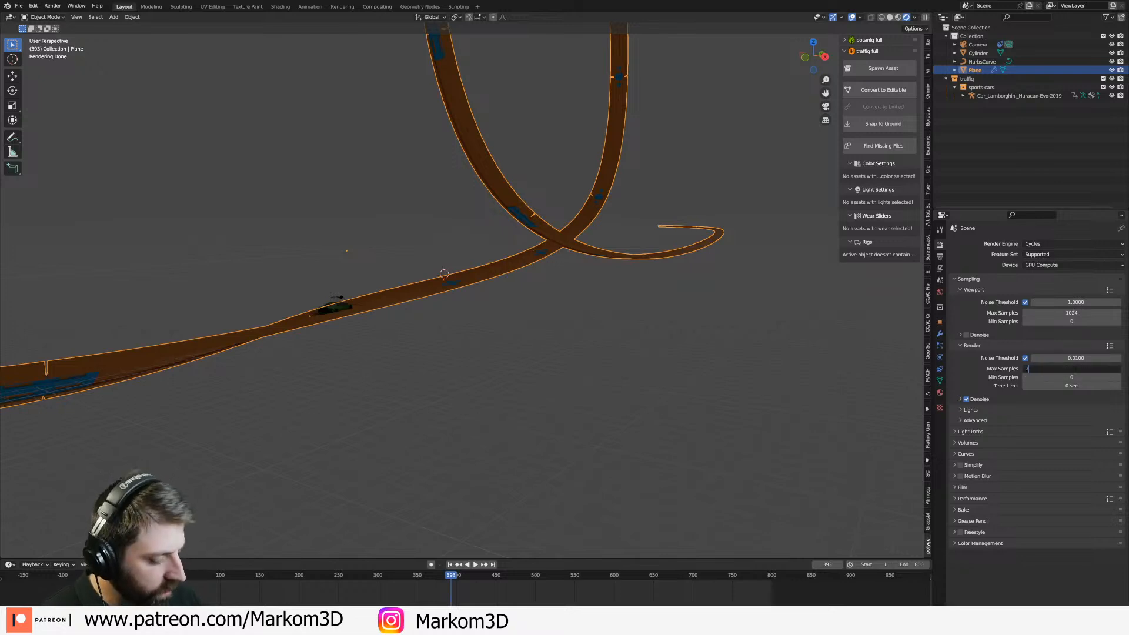
text(128)
key(Return)
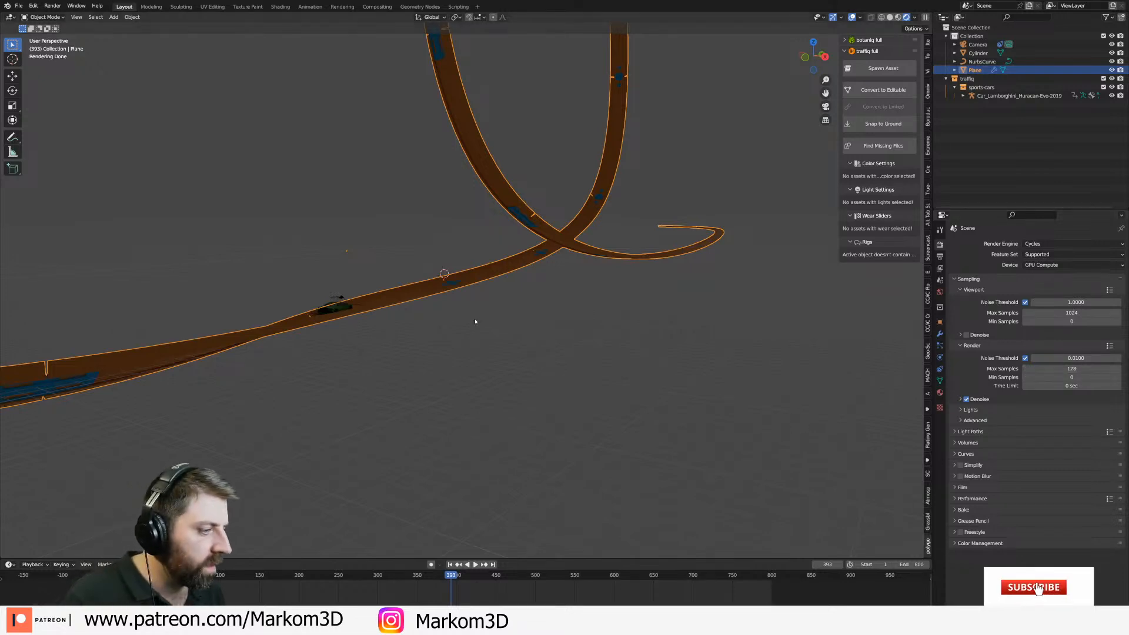
Deselect everything, split the 3D viewport into two stacked areas and make the lower one a Shader Editor.
key(shift+a)
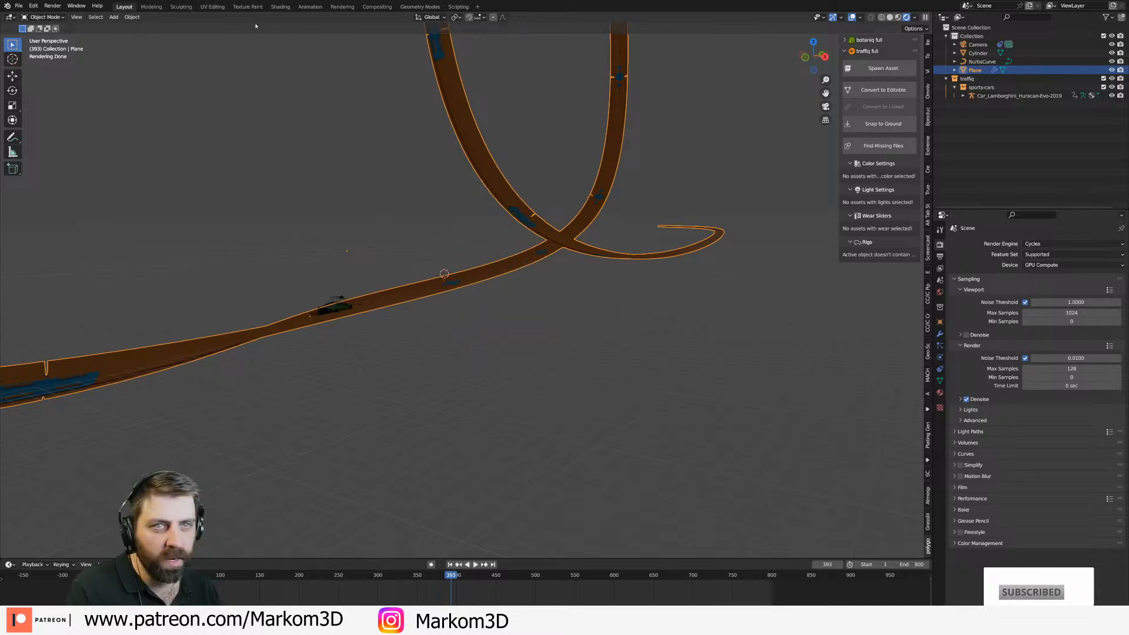
key(alt+a)
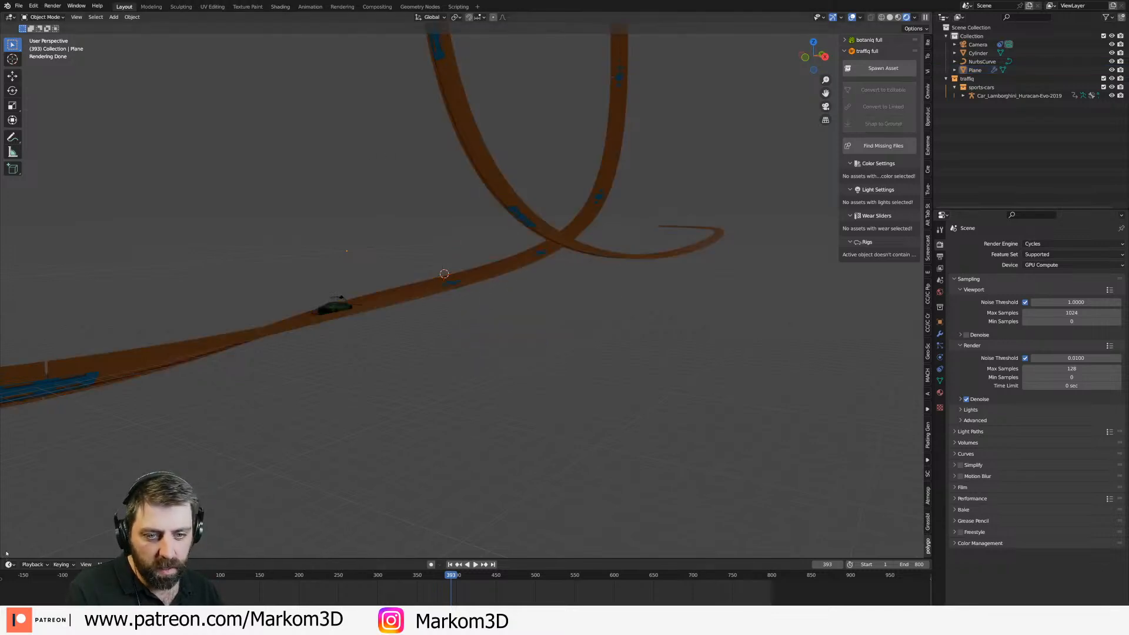
drag(4, 558, 11, 394)
click(10, 393)
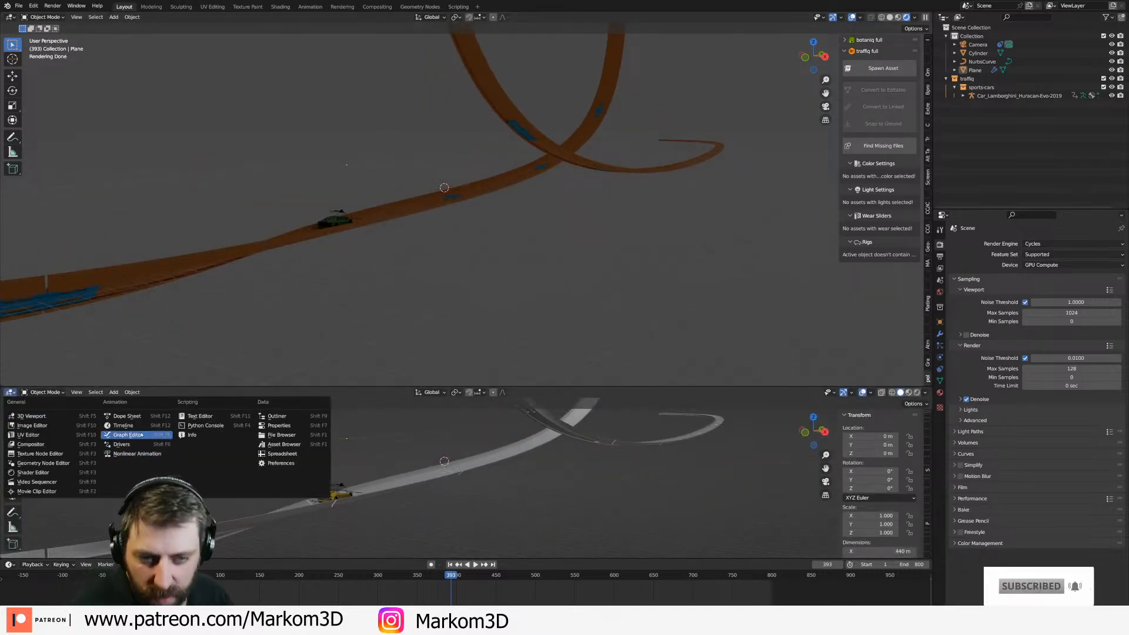
click(44, 473)
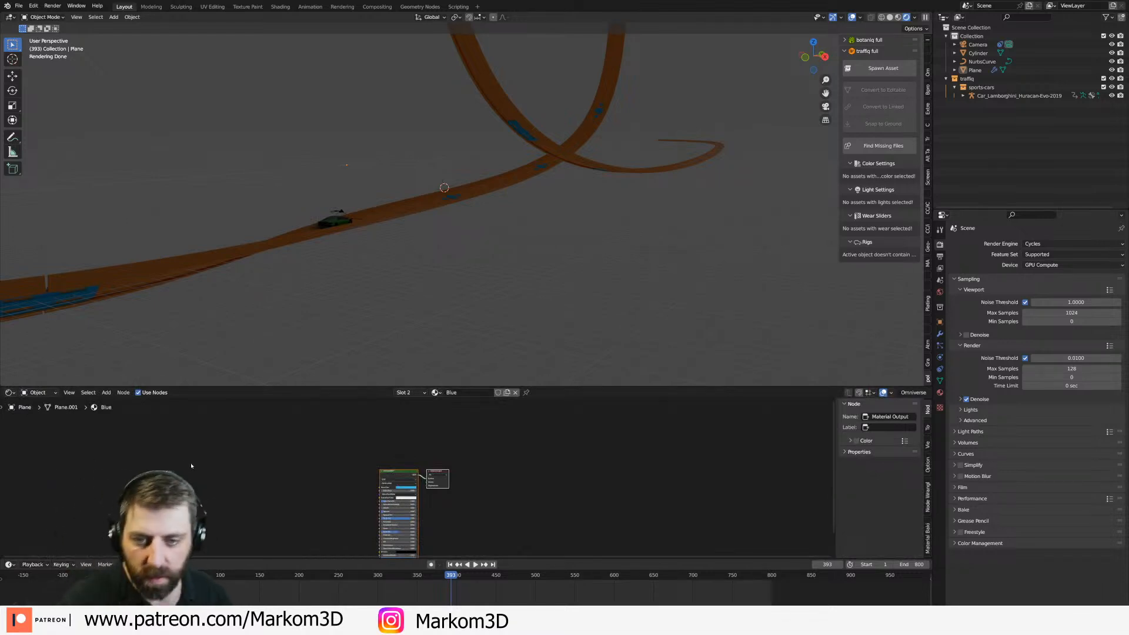
key(Home)
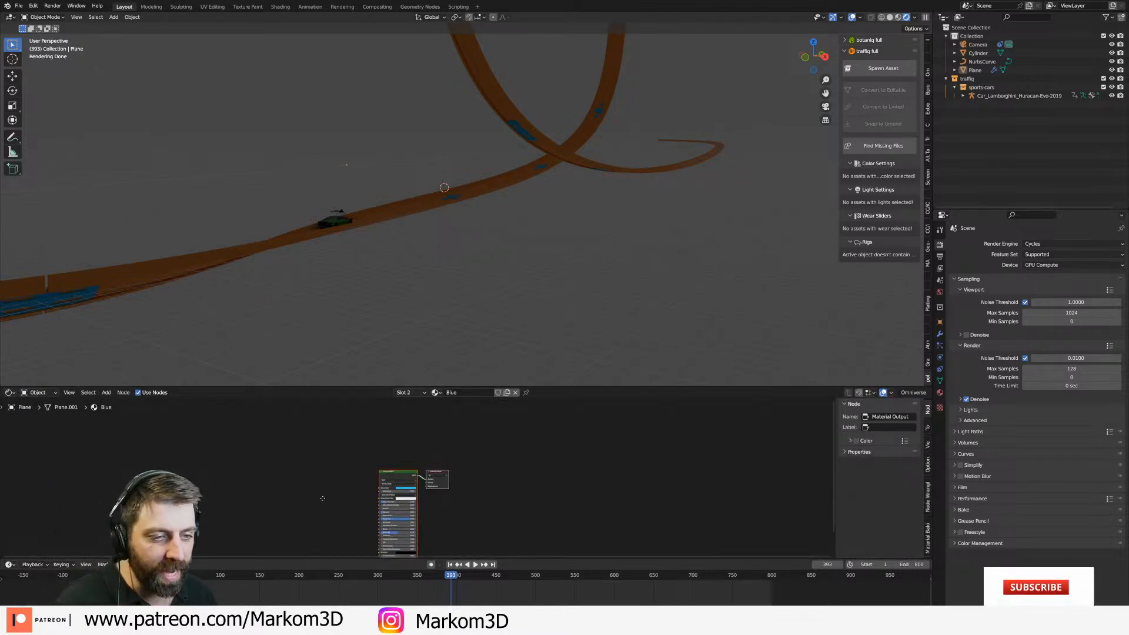
scroll(376, 444, up, 3)
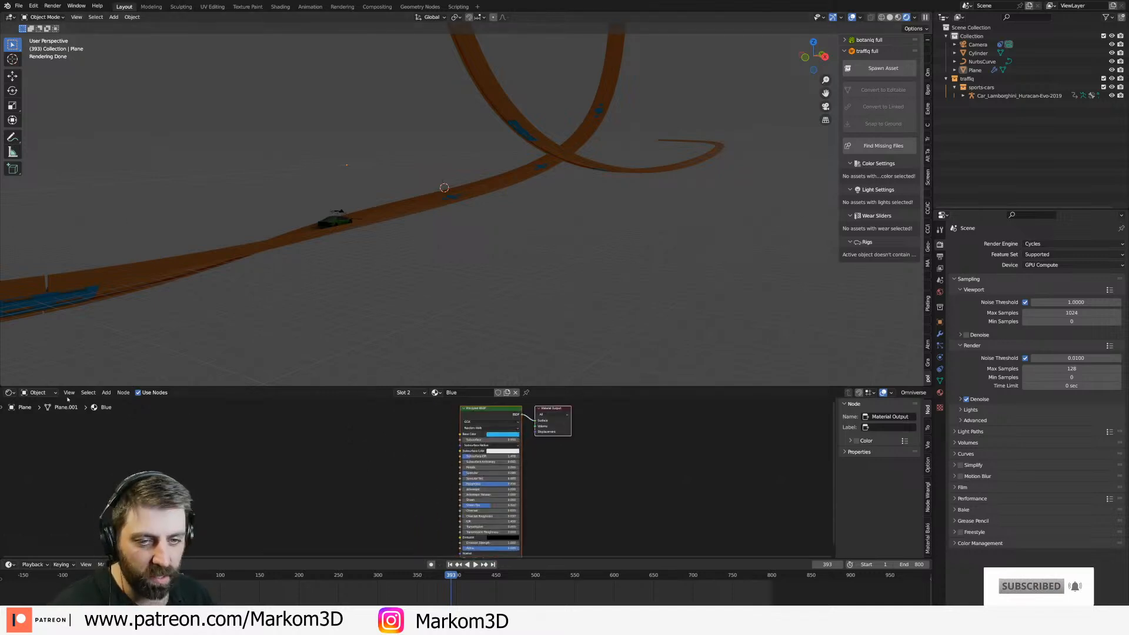
In the World shader, add a Sky Texture node and connect its Color output to the Background node's Color input.
click(38, 393)
click(56, 413)
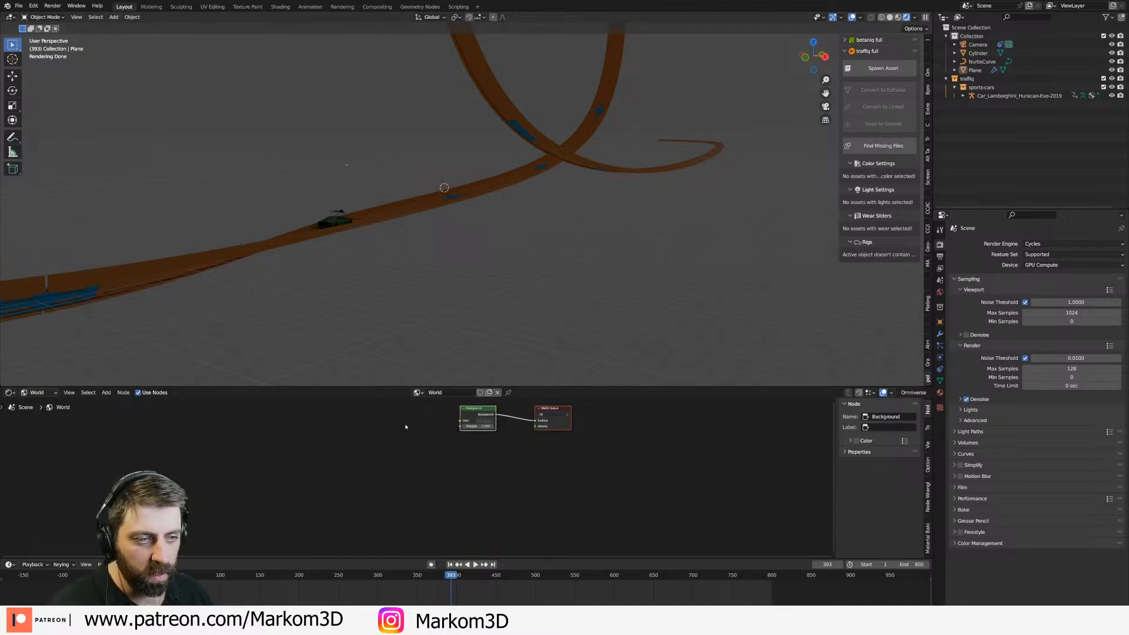
key(shift+a)
text(sky)
key(Return)
click(370, 425)
scroll(407, 468, up, 2)
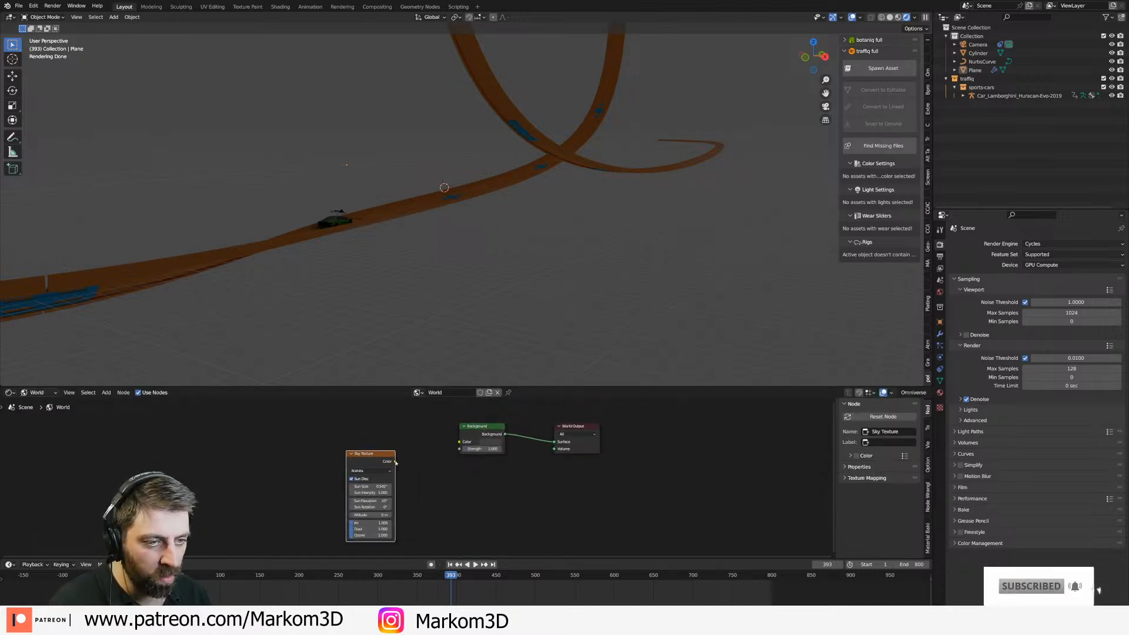
drag(396, 462, 466, 447)
drag(371, 459, 390, 435)
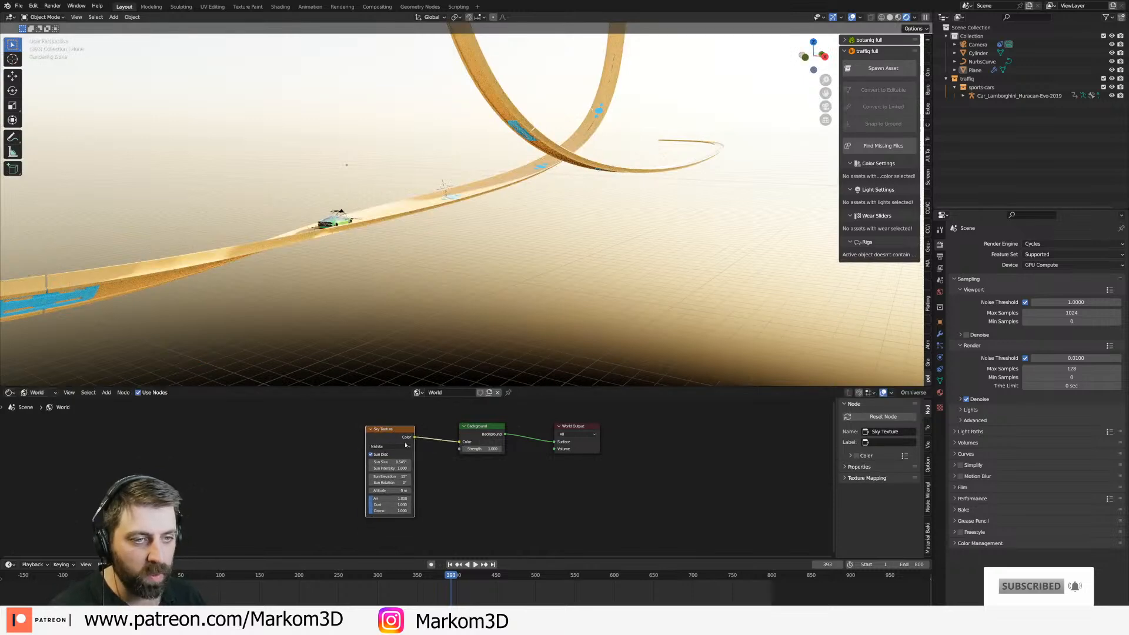
Rotate the camera to reframe the car and loop, and render frame 393 as a test image.
middle_drag(437, 310, 510, 244)
scroll(499, 318, up, 3)
scroll(499, 318, down, 3)
scroll(477, 302, up, 5)
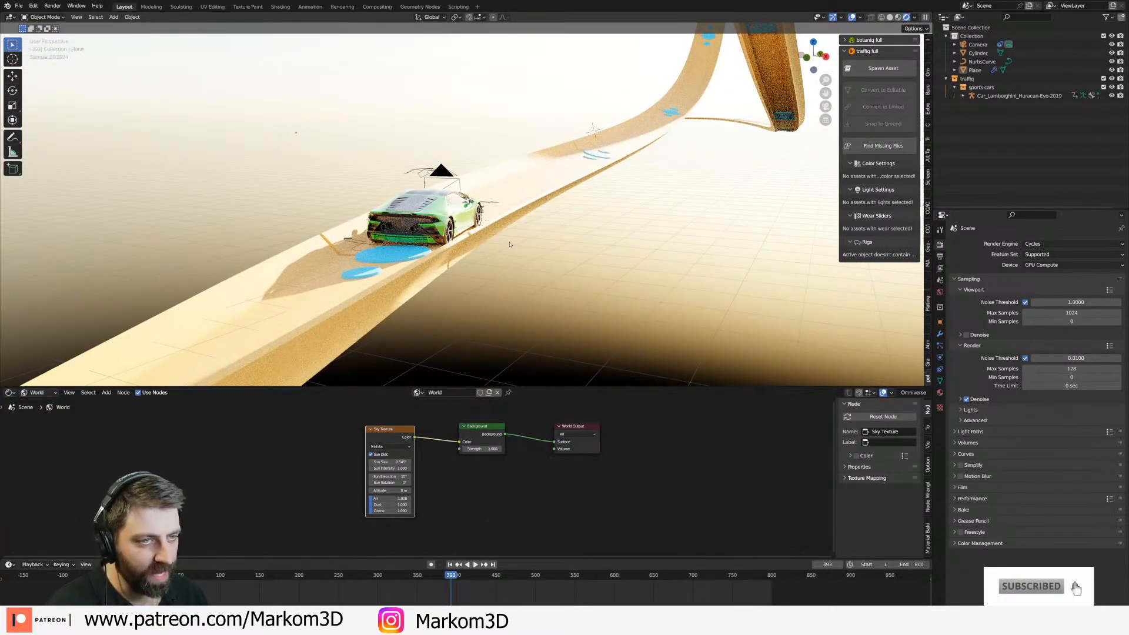
key(KP_0)
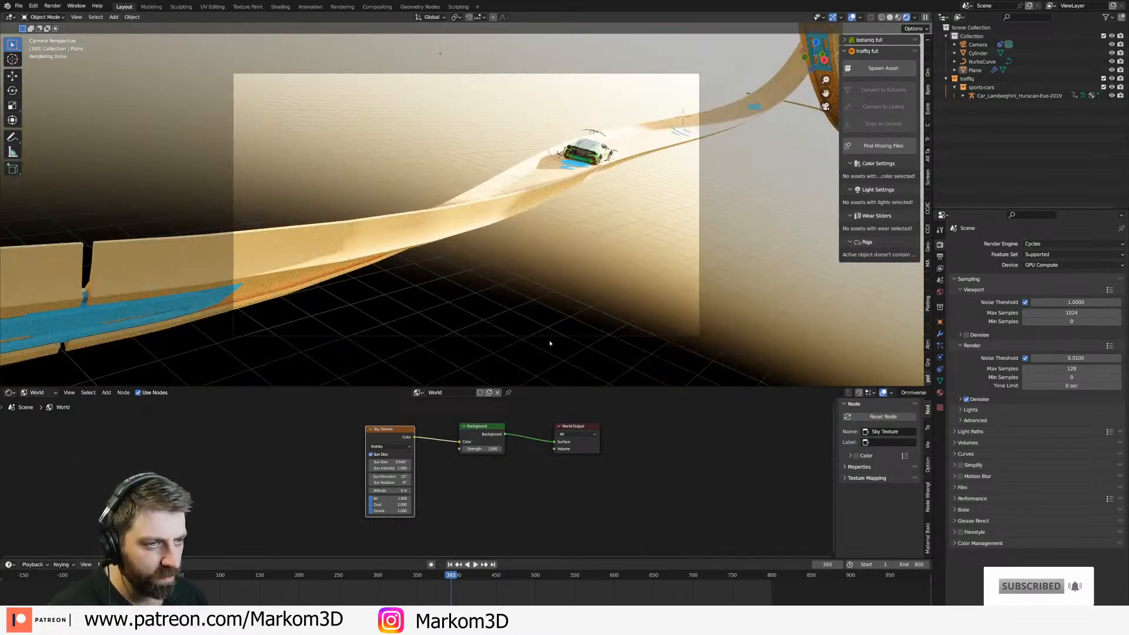
click(551, 339)
key(r)
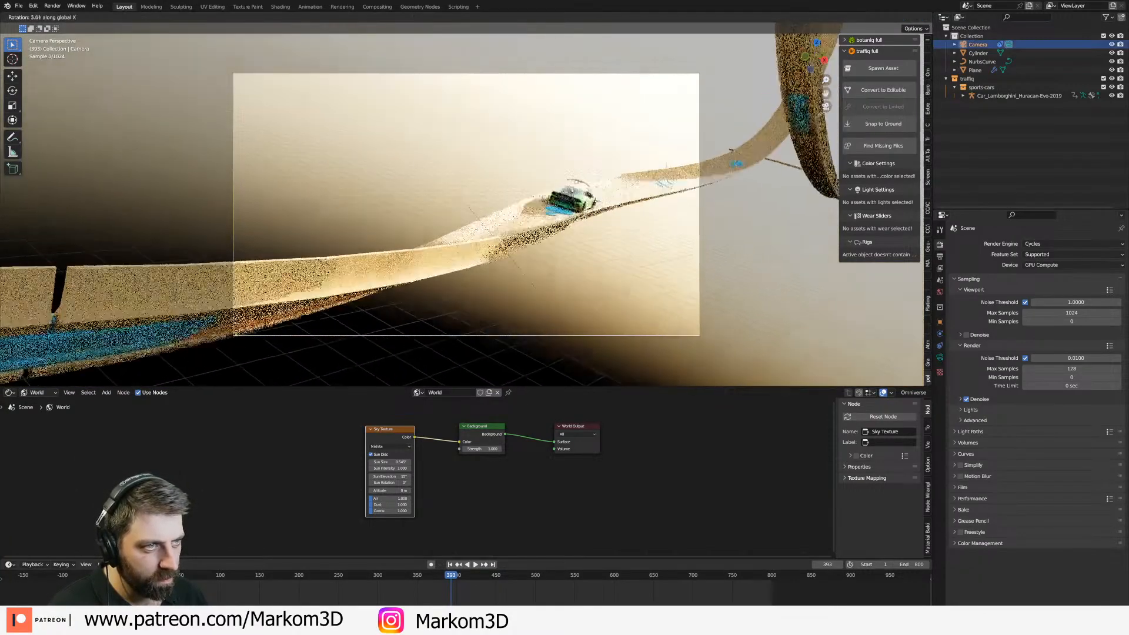
key(x)
key(x)
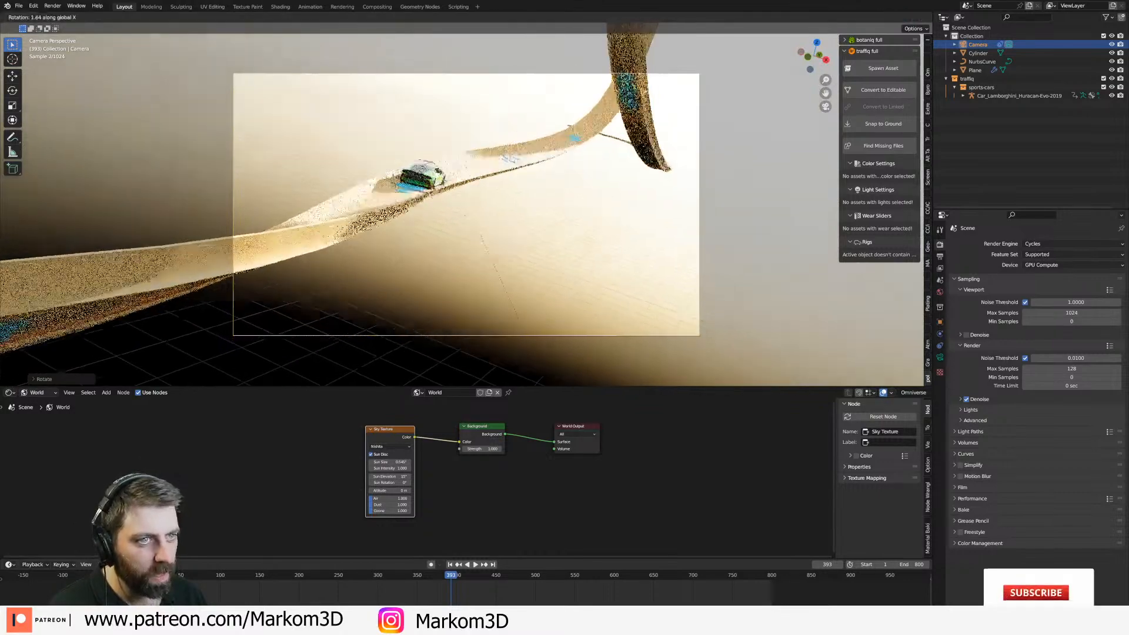
click(539, 385)
key(F12)
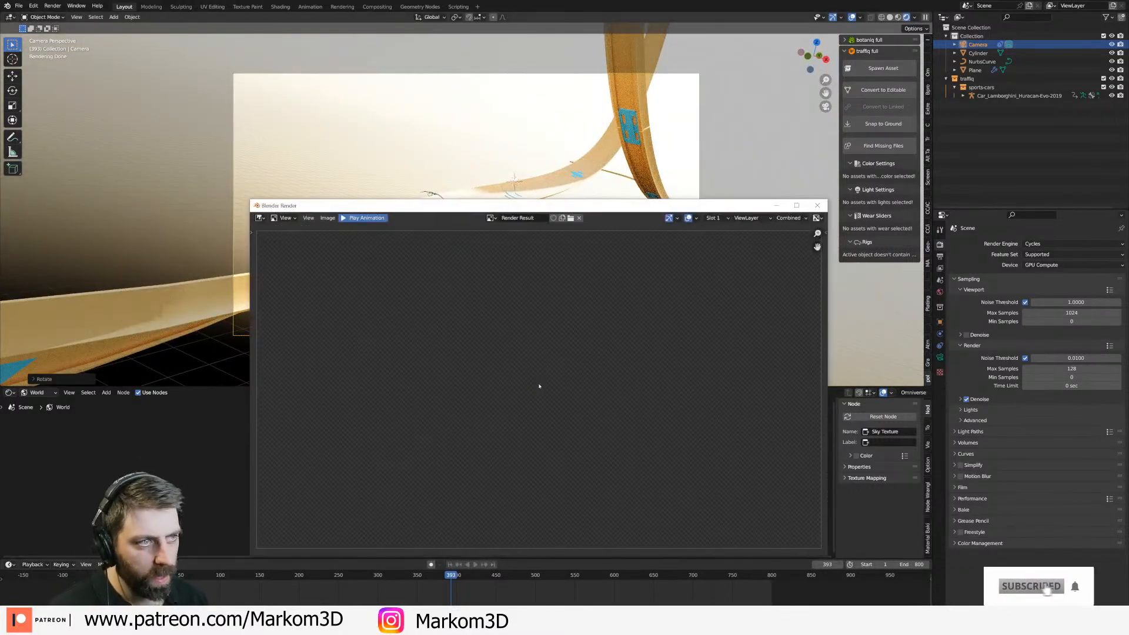
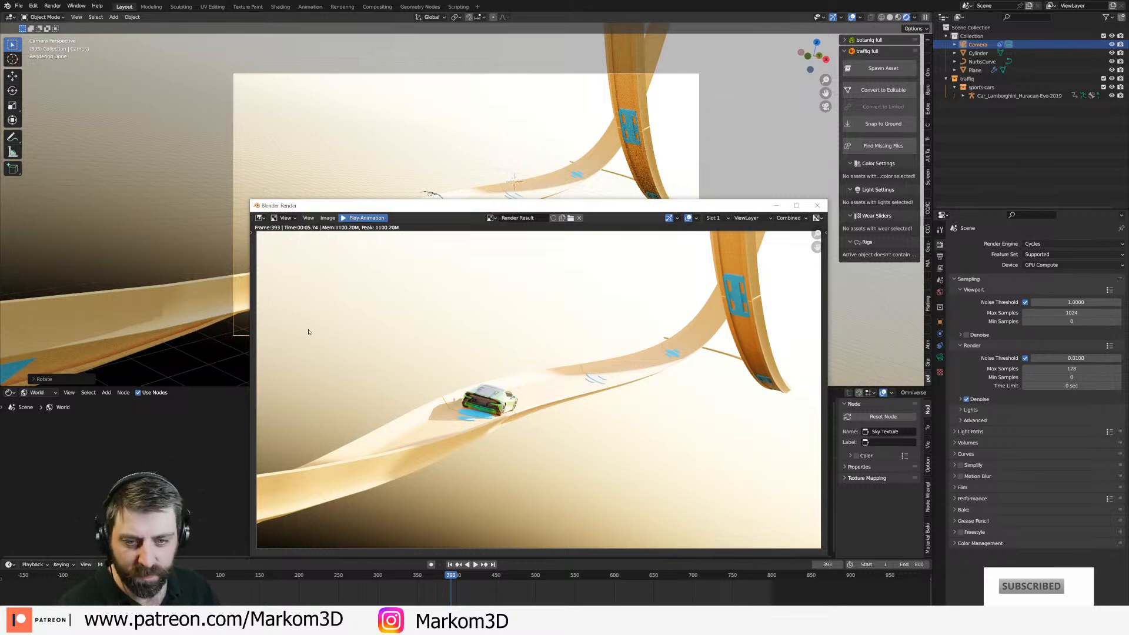
click(777, 205)
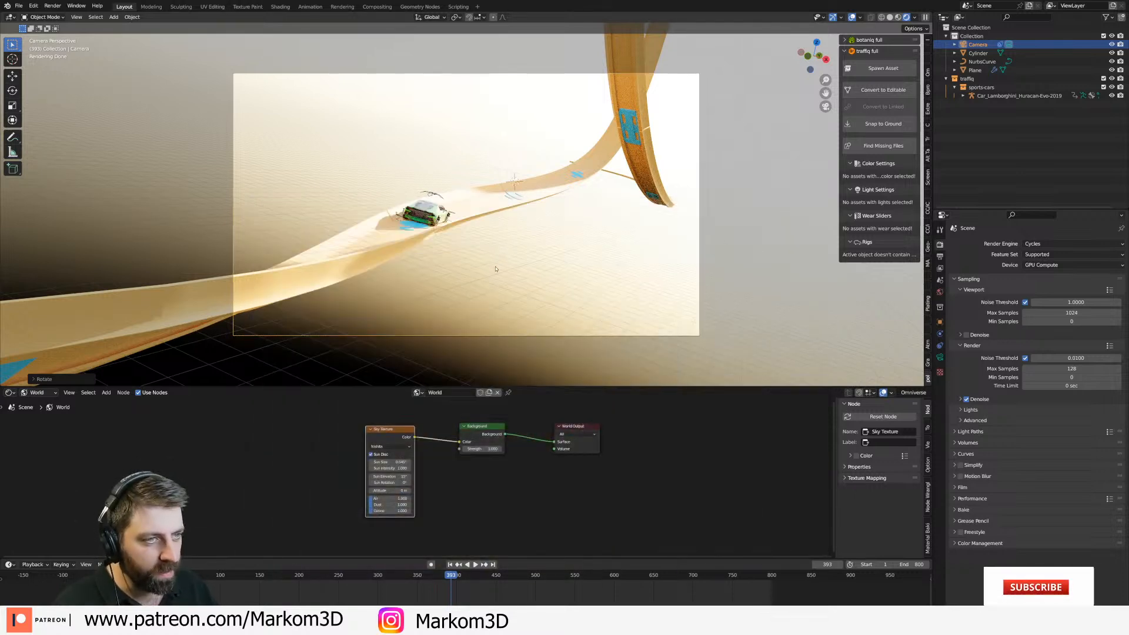
Add a plane mesh to the scene and scale it up as a ground surface.
key(shift+a)
click(547, 276)
key(s)
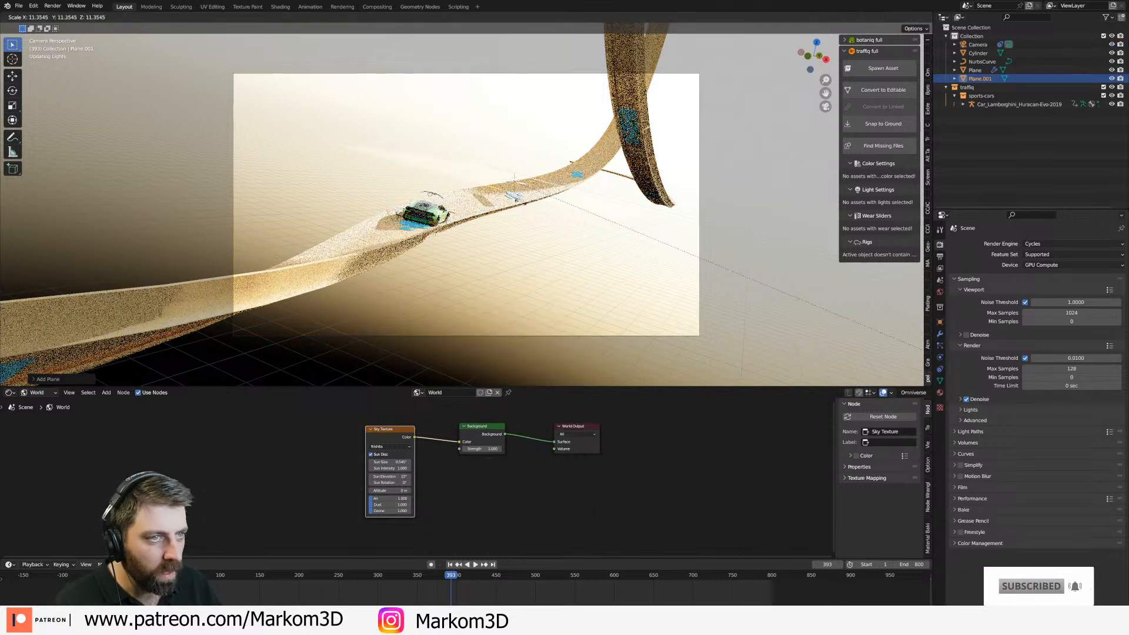
Scale the new ground plane to about 99 m wide and set the viewport to solid shading with the track curve selected.
click(500, 262)
middle_drag(500, 262, 335, 214)
click(335, 195)
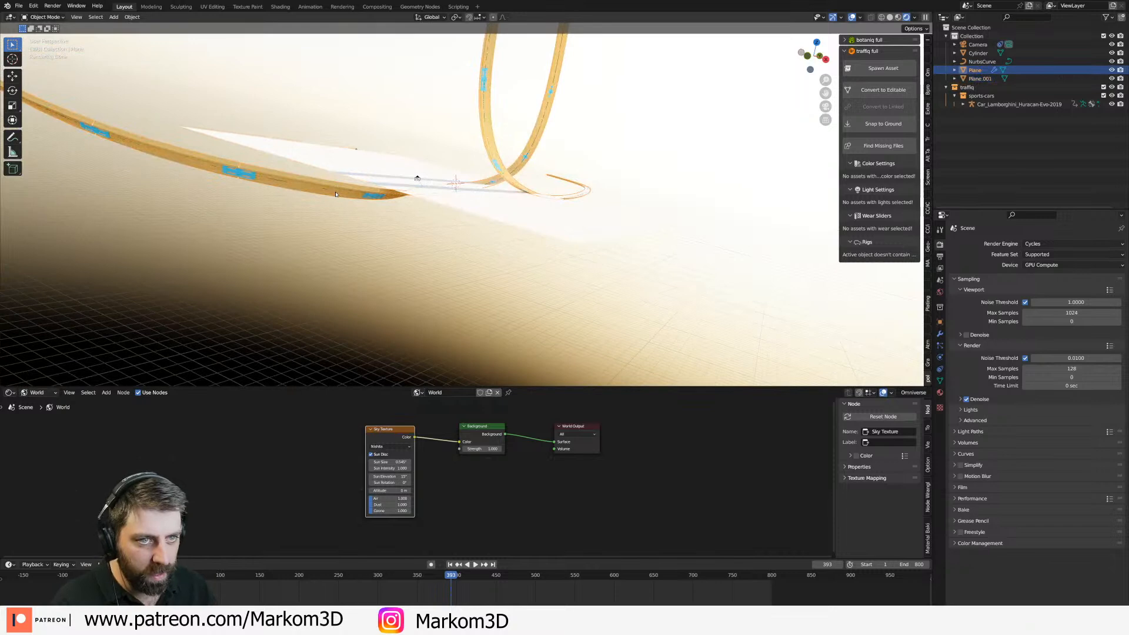
key(z)
click(277, 183)
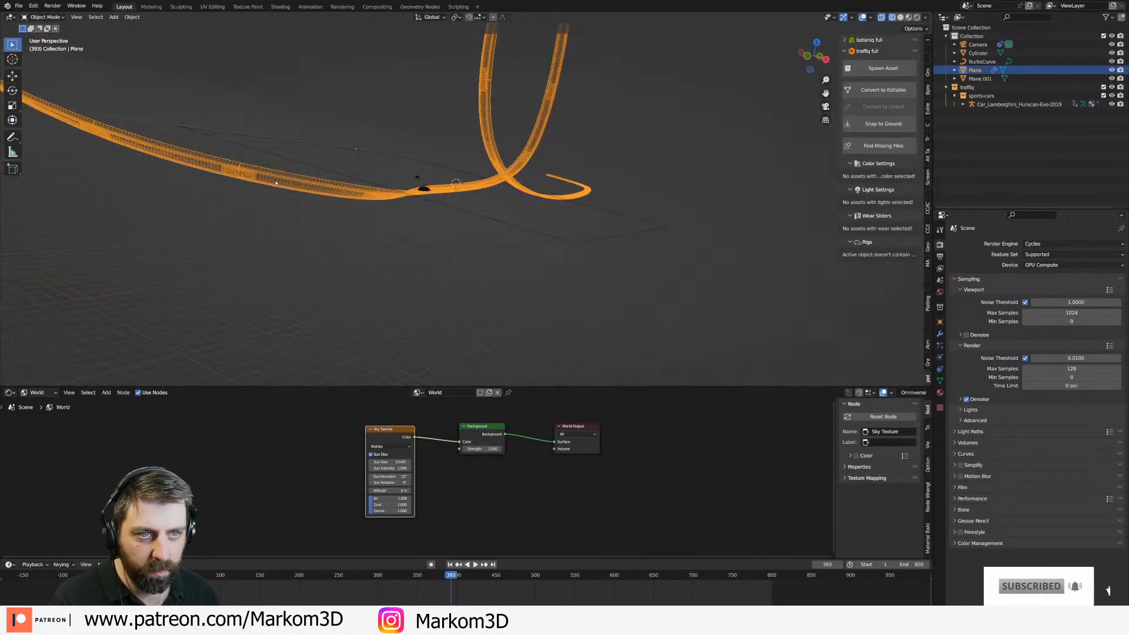
key(z)
click(350, 195)
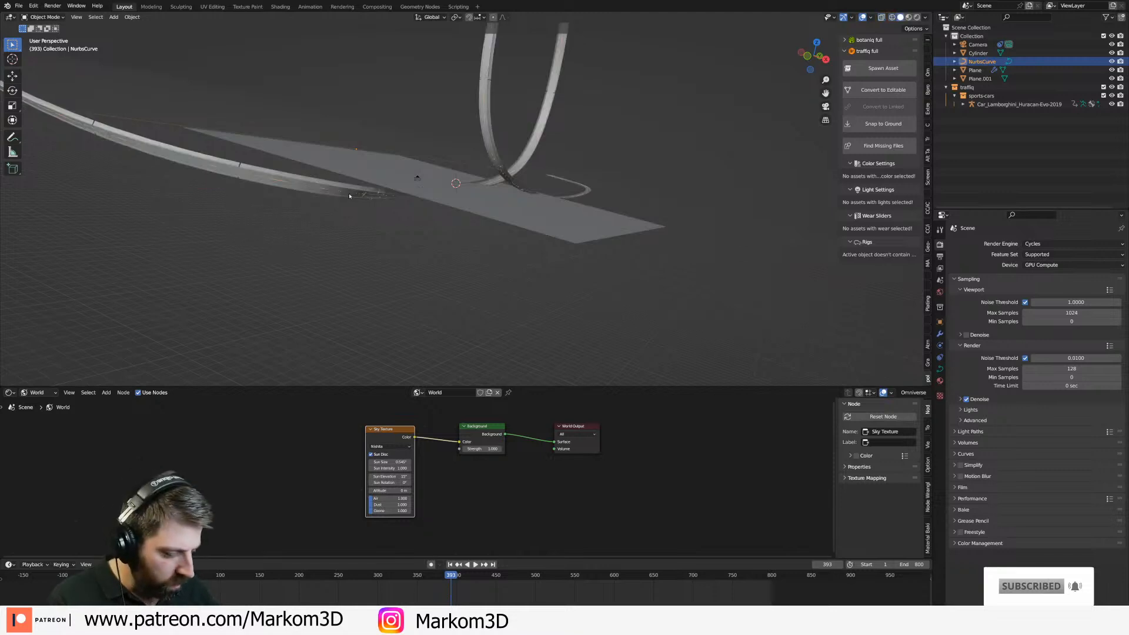
Edit the track curve in right view and raise the control points at the foot of the drop by about 1.5 m.
key(KP_3)
shift+middle_drag(214, 170, 517, 212)
scroll(339, 218, up, 2)
key(Tab)
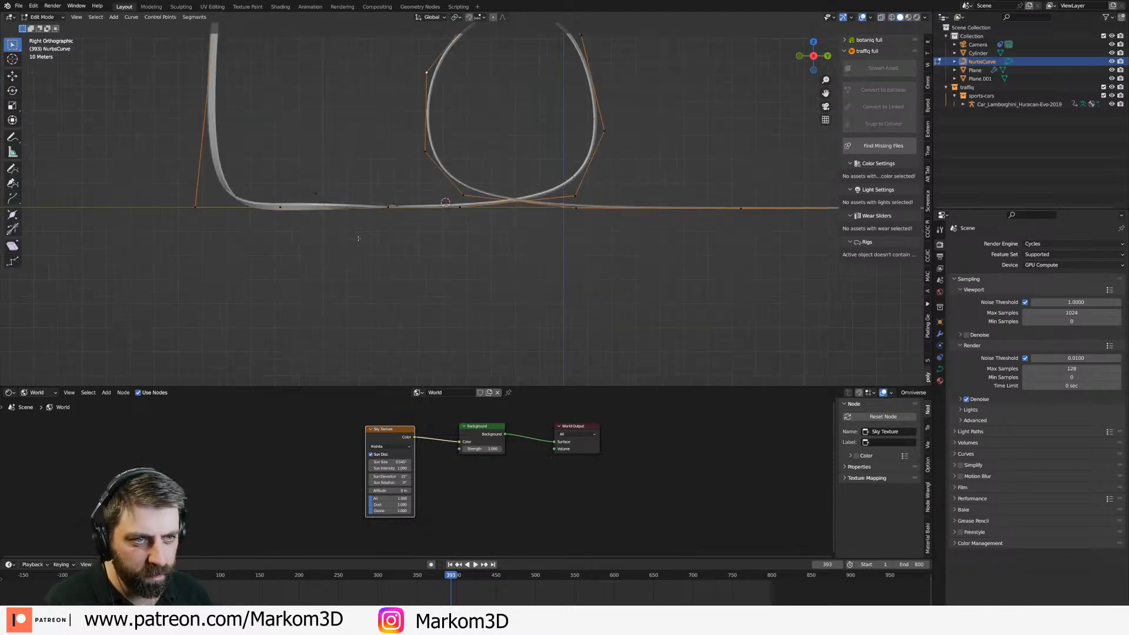
scroll(362, 240, up, 2)
key(g)
key(z)
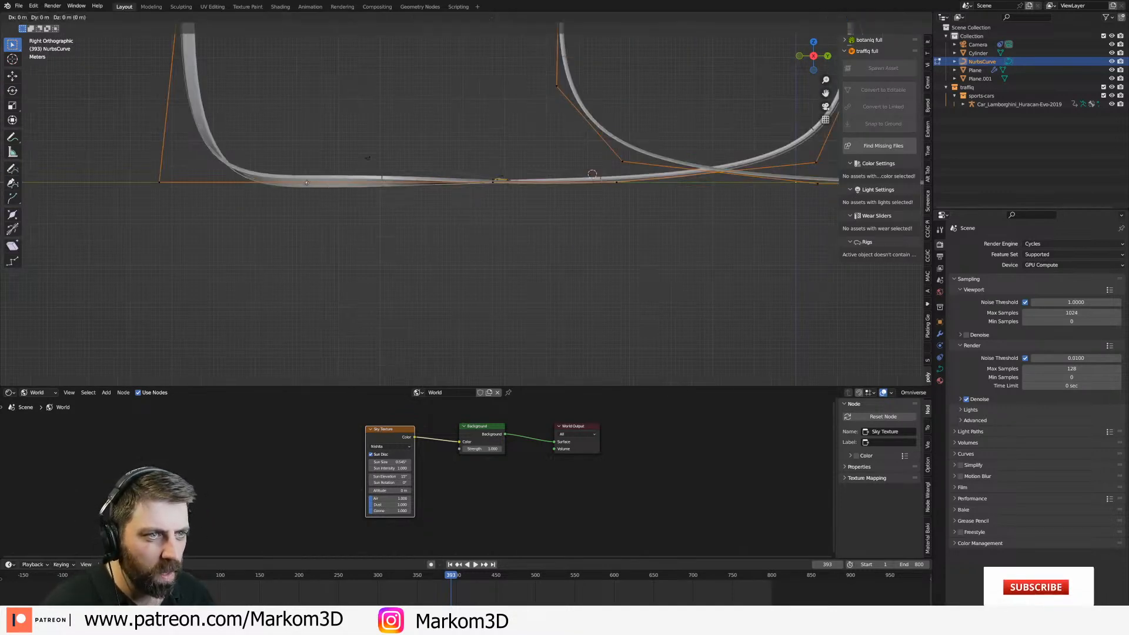
click(306, 172)
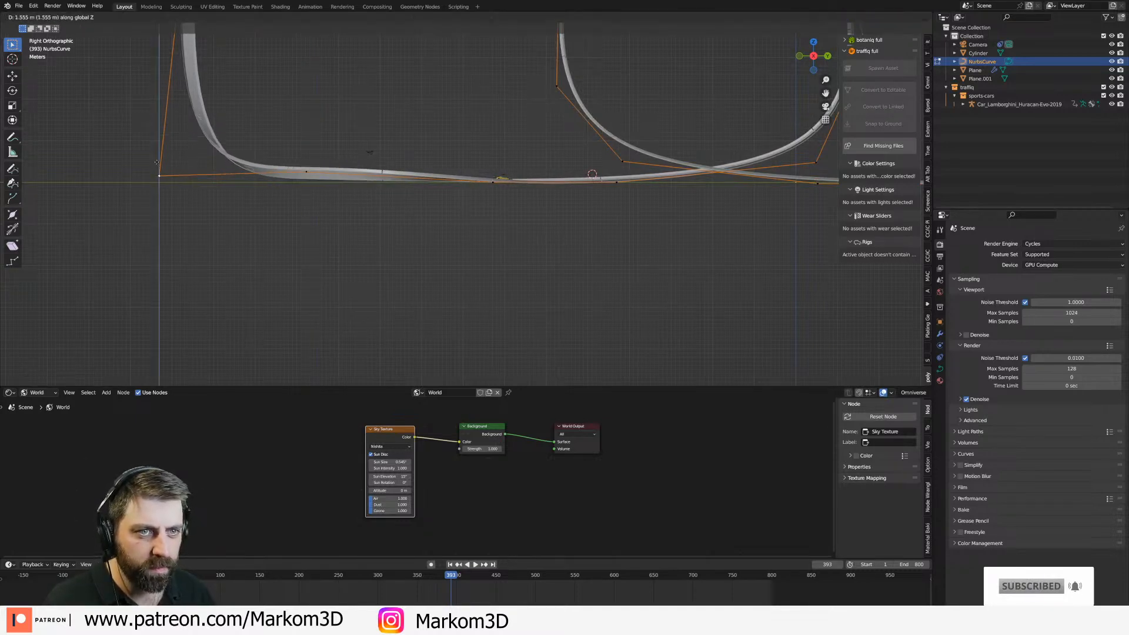
Raise the curve's control point beside the car by about 0.13 m along Z.
scroll(463, 234, up, 3)
scroll(412, 212, up, 2)
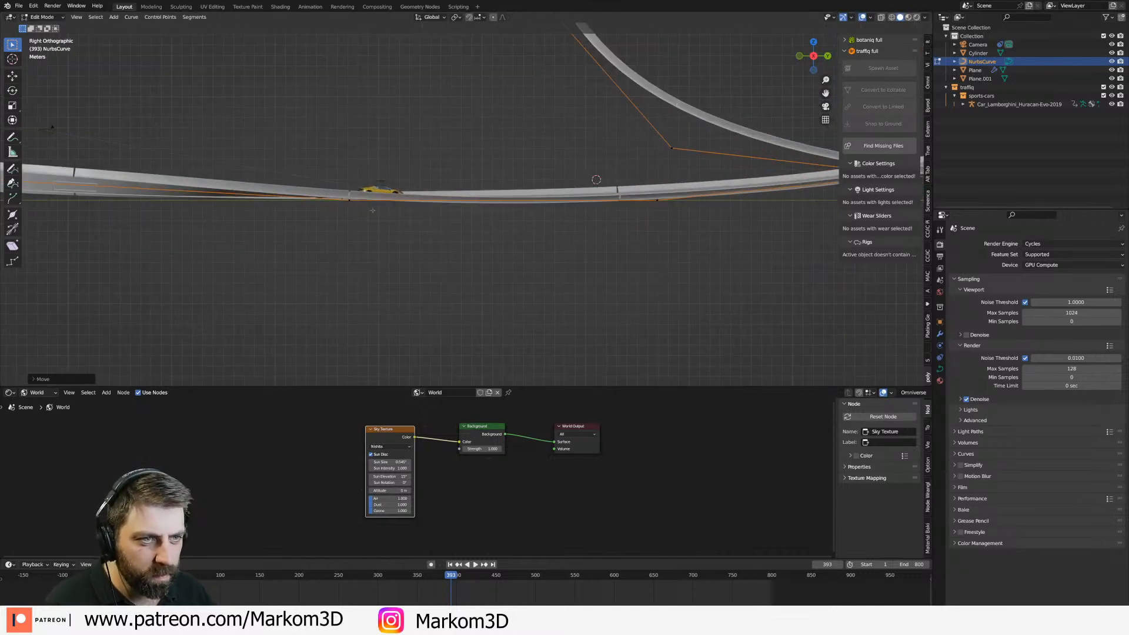
key(g)
key(z)
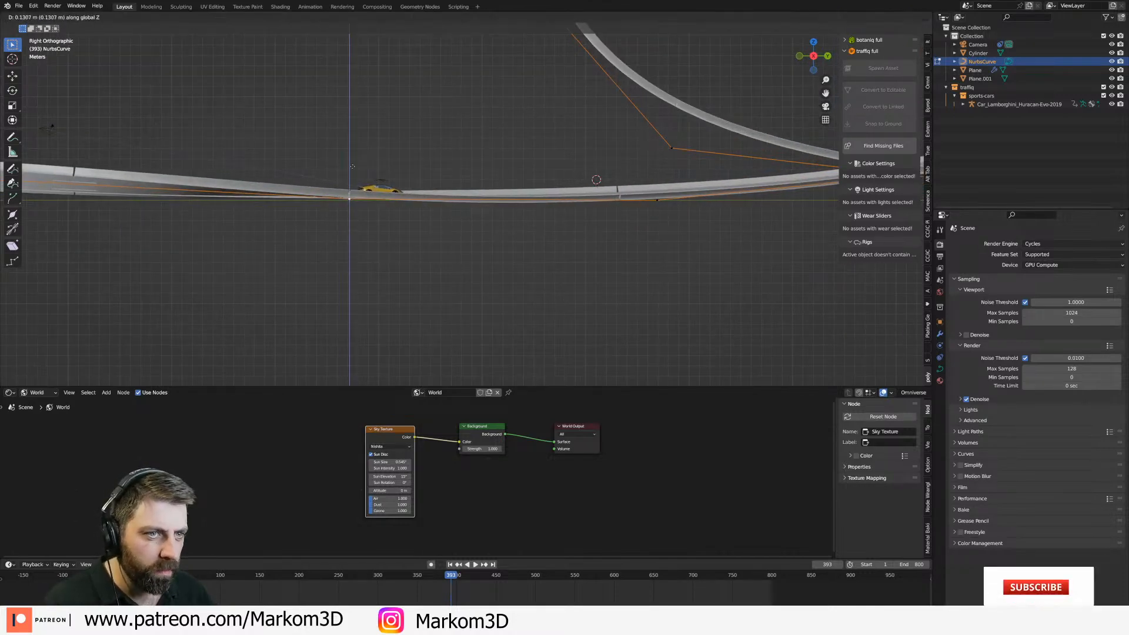
click(355, 174)
Raise the control point ahead of the car by about 0.27 m and the one beside the car by about 0.45 m along Z.
shift+middle_drag(355, 174, 238, 184)
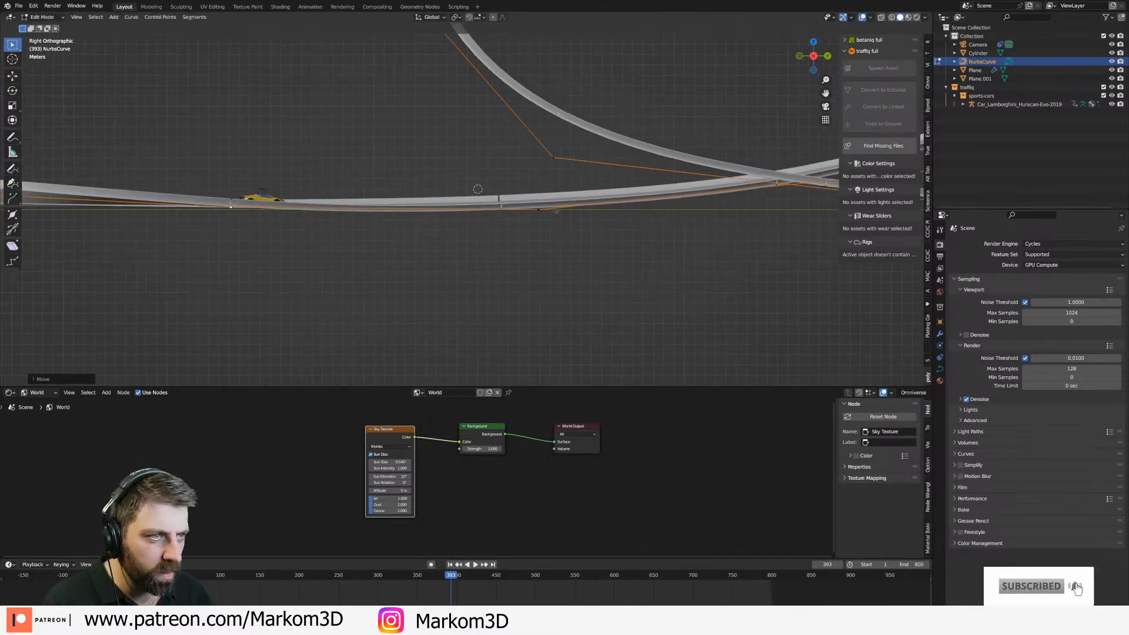
key(g)
key(z)
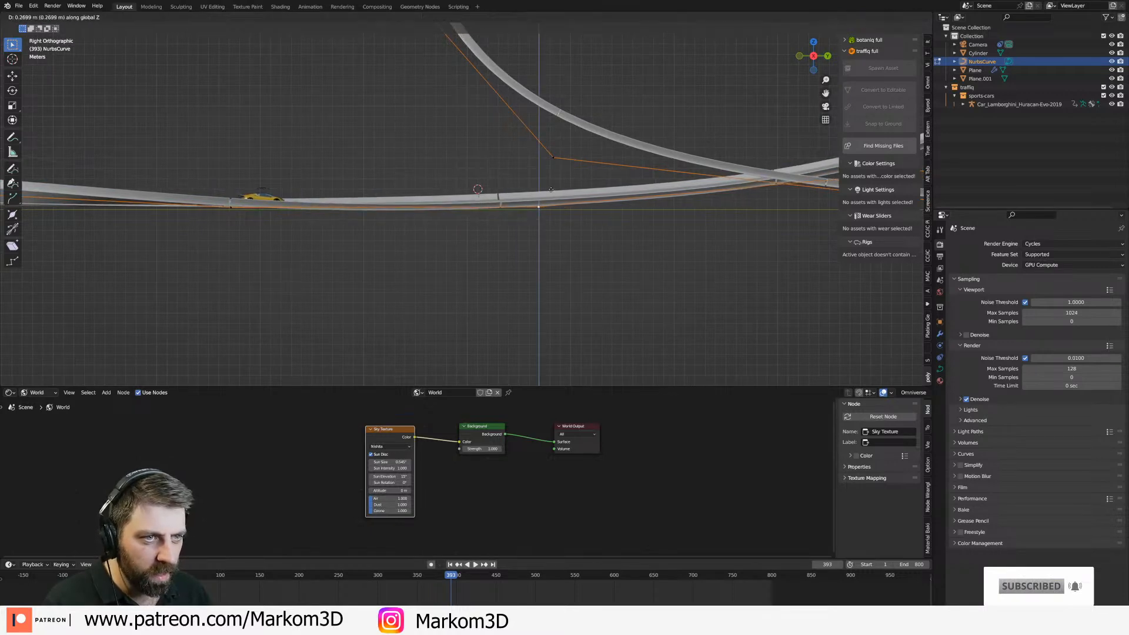
click(238, 205)
key(g)
key(z)
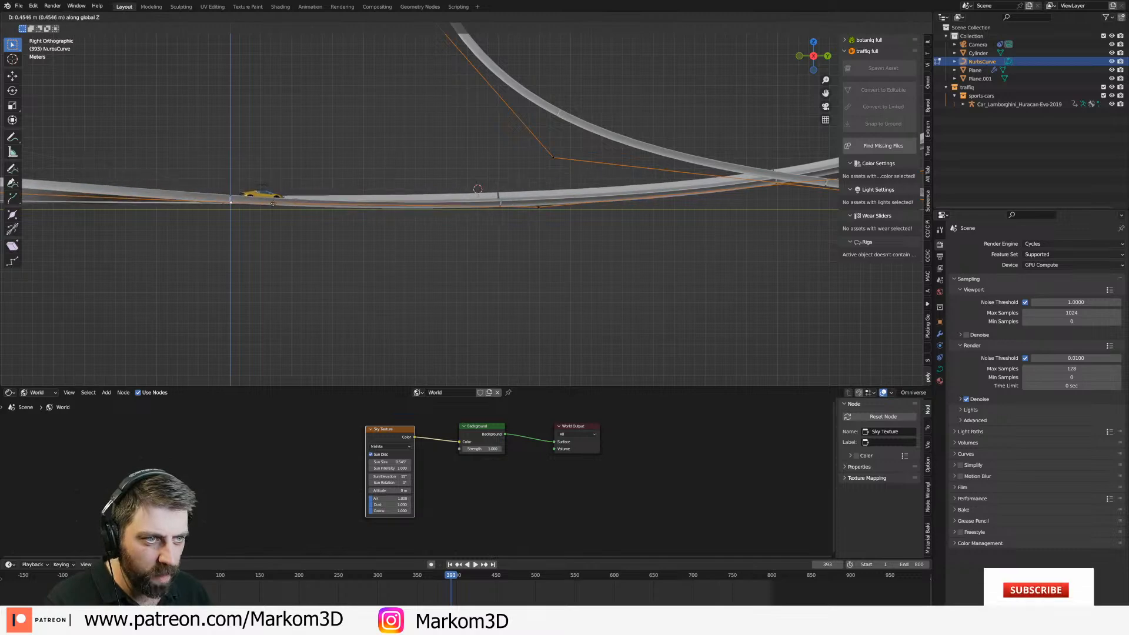
click(274, 187)
Leave curve editing, return to the camera view and reset the ground plane's Z location.
middle_drag(274, 187, 378, 233)
key(KP_0)
key(Tab)
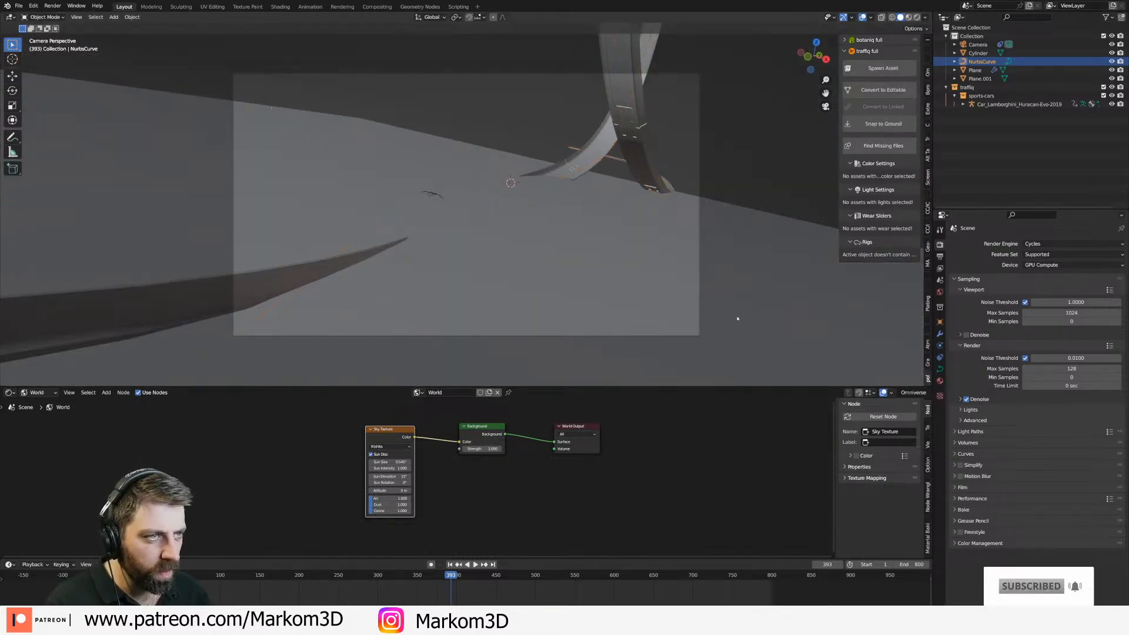
click(627, 269)
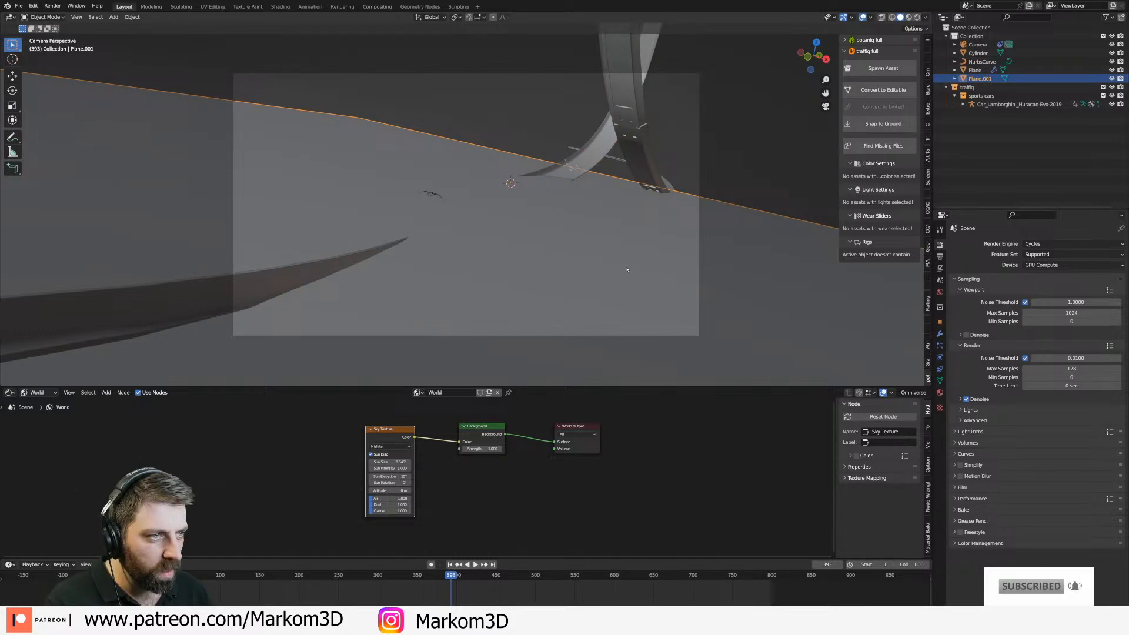
click(927, 56)
key(BackSpace)
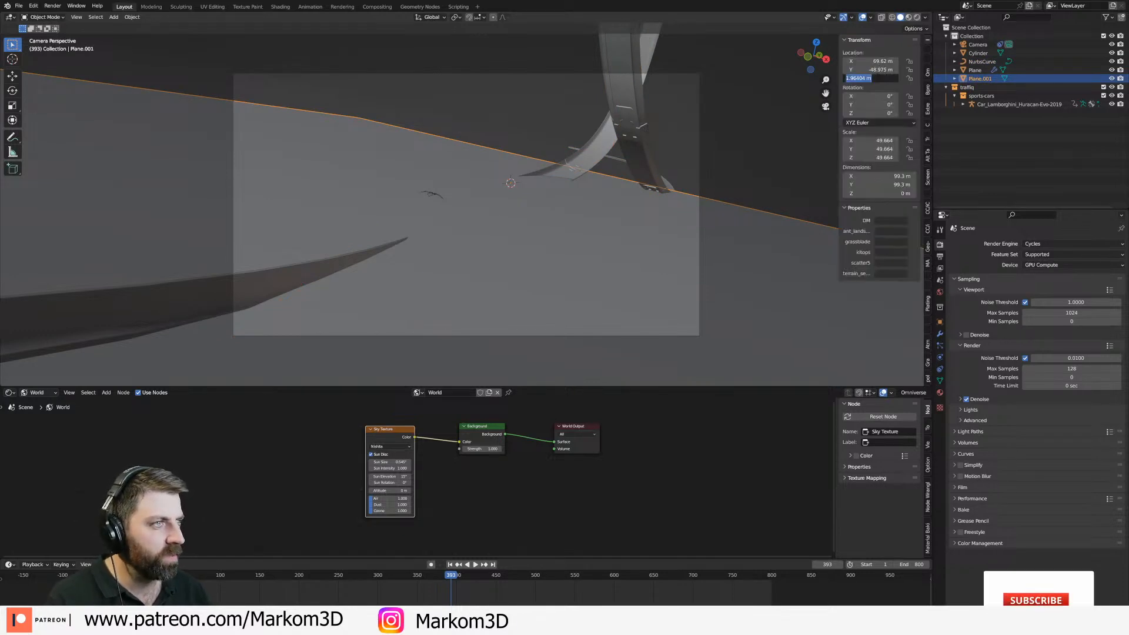
Enlarge the ground plane's mesh in top view and reposition it beneath the looping track.
middle_drag(651, 194, 554, 283)
key(KP_7)
key(Tab)
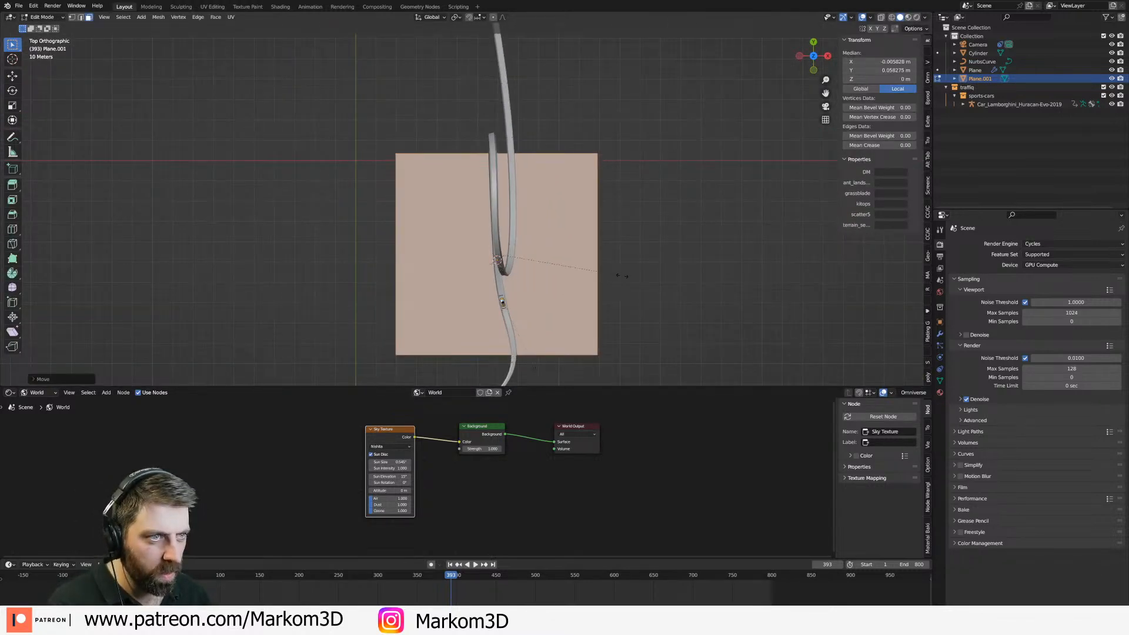
key(s)
click(789, 338)
key(g)
click(634, 269)
middle_drag(634, 269, 512, 189)
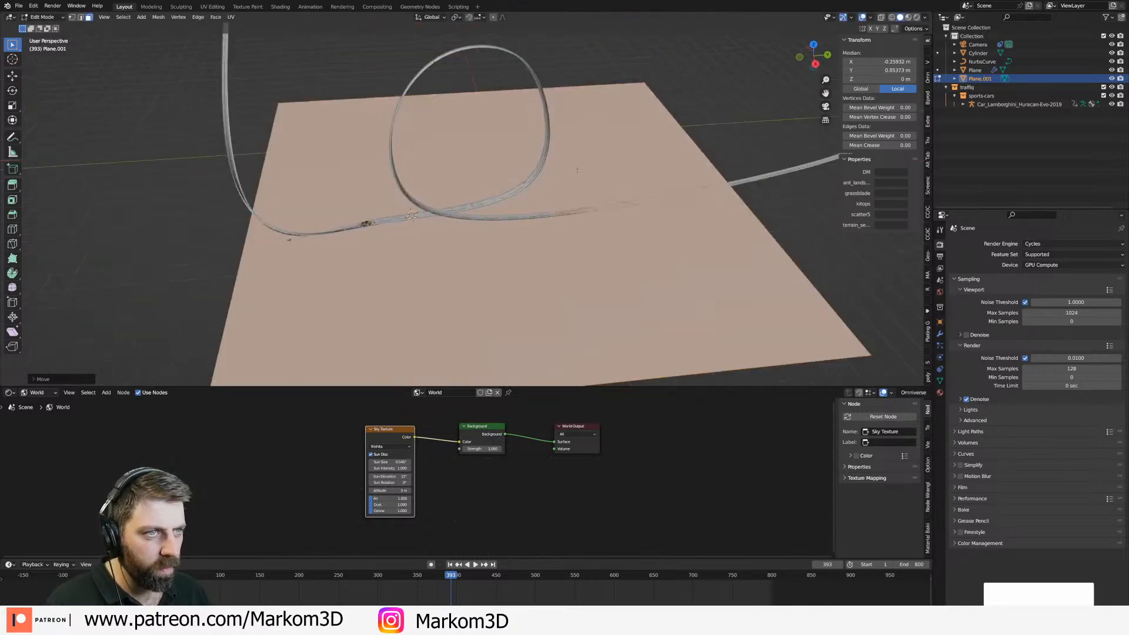
Raise the track curve's control point just beyond the loop to a Z of about 0.22 m.
scroll(673, 171, up, 4)
key(Tab)
click(671, 155)
click(668, 158)
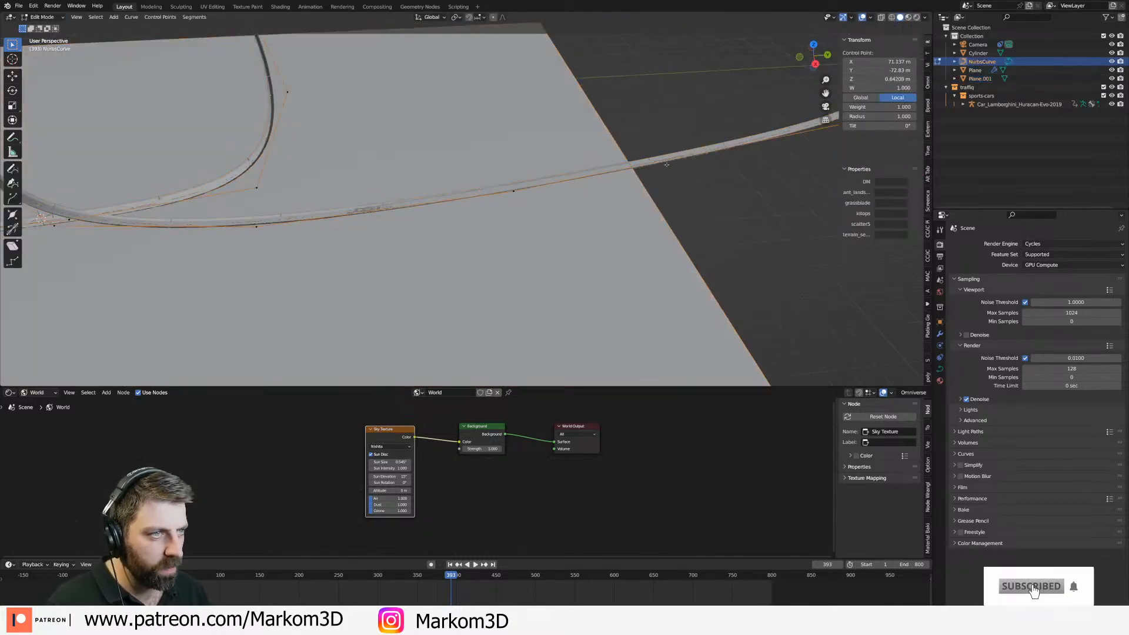
key(Tab)
click(513, 191)
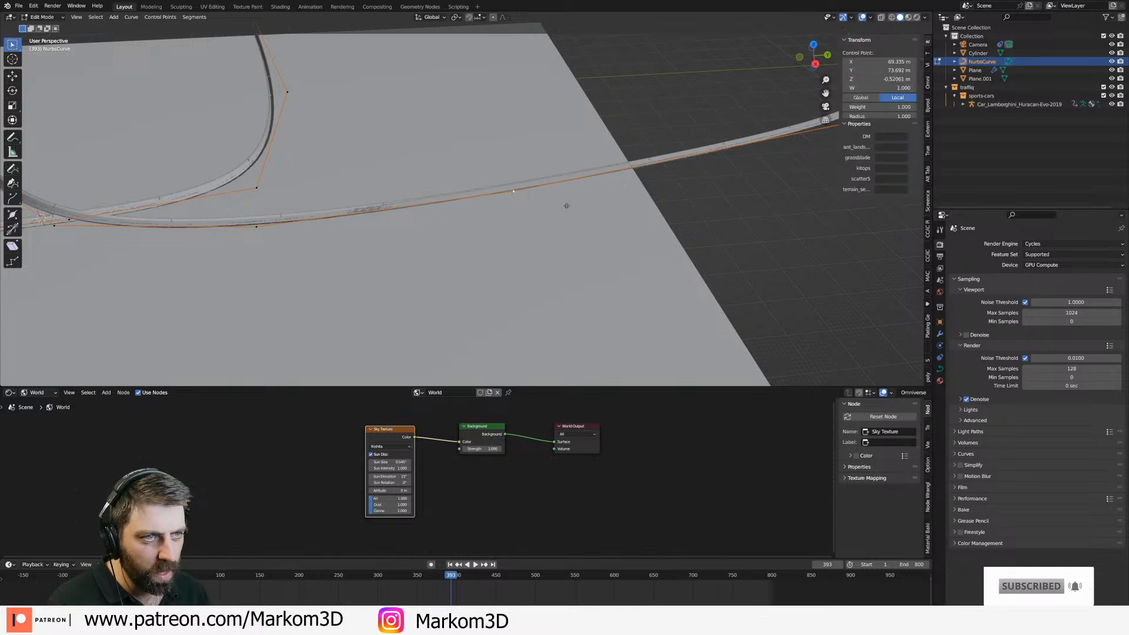
key(g)
key(z)
click(554, 141)
Extend the ground plane by moving its edge nearest the track's far end outward along Y.
middle_drag(554, 142, 513, 208)
scroll(456, 272, down, 2)
key(Tab)
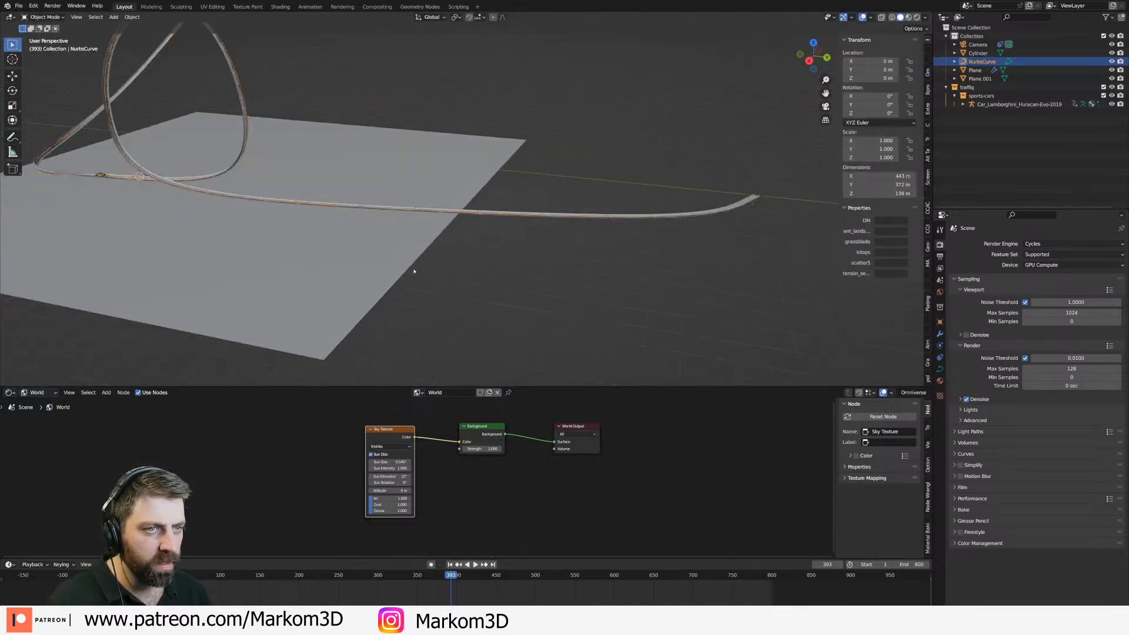
click(415, 270)
key(Tab)
key(2)
click(429, 271)
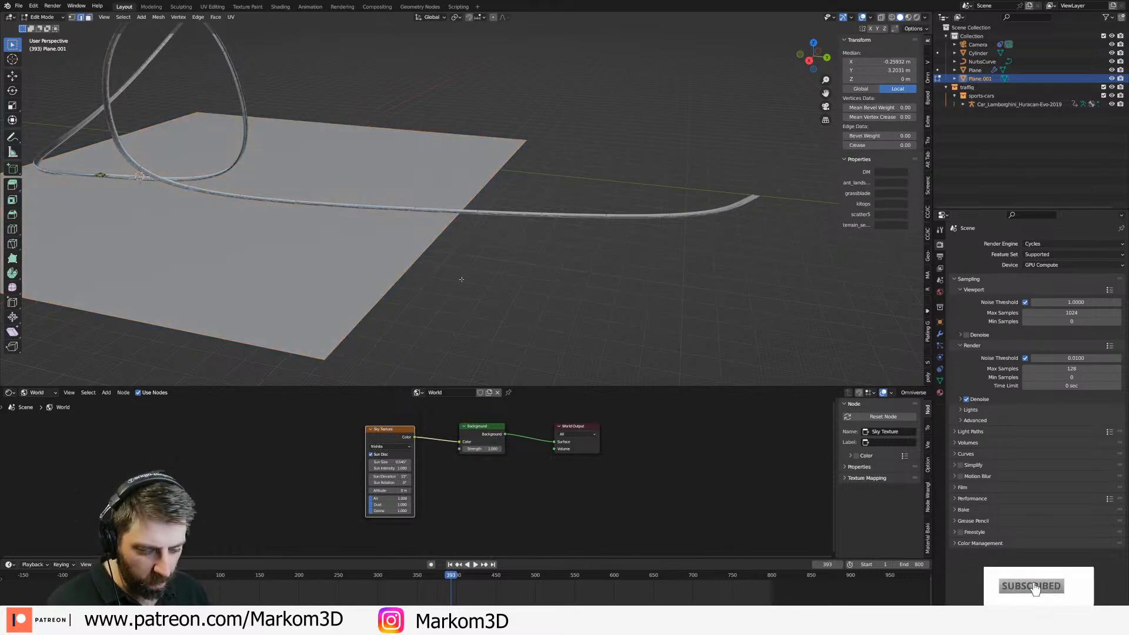
key(g)
key(y)
key(Return)
Switch to wireframe and raise the curve's control point near the track's far bend to a Z of about 0.61 m.
middle_drag(695, 276, 640, 259)
scroll(597, 254, up, 3)
key(z)
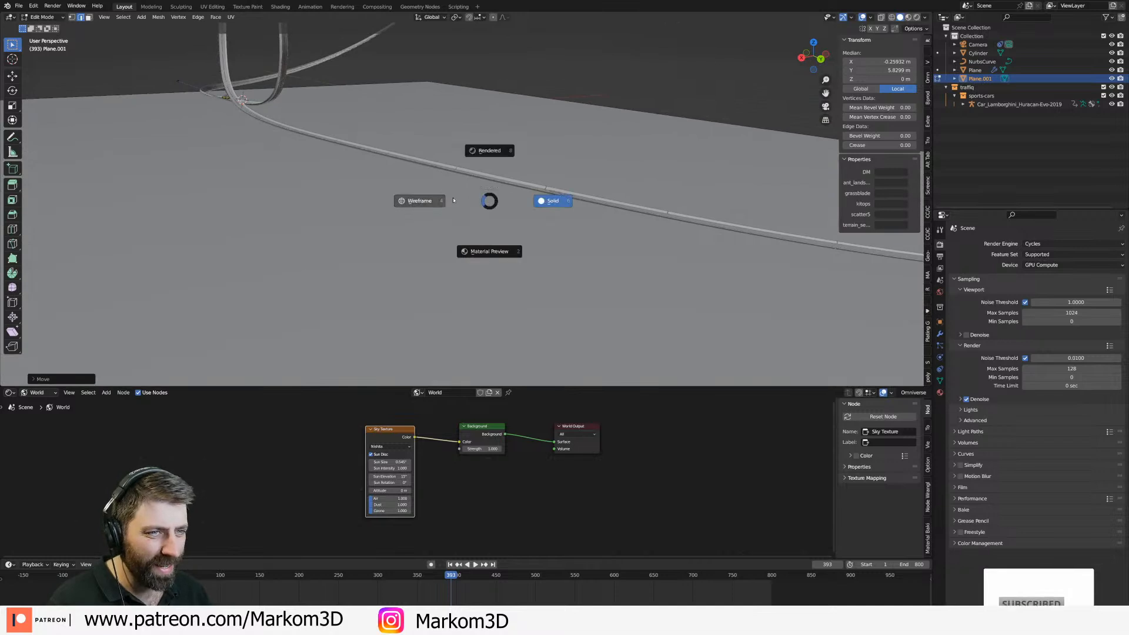
click(456, 178)
key(Tab)
click(484, 180)
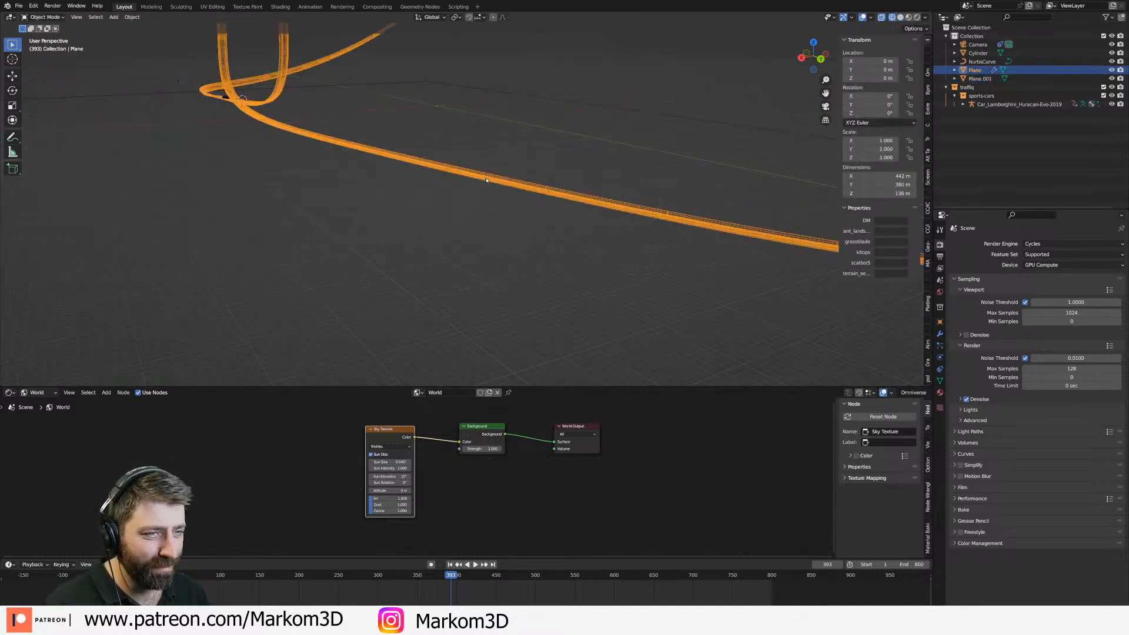
key(Tab)
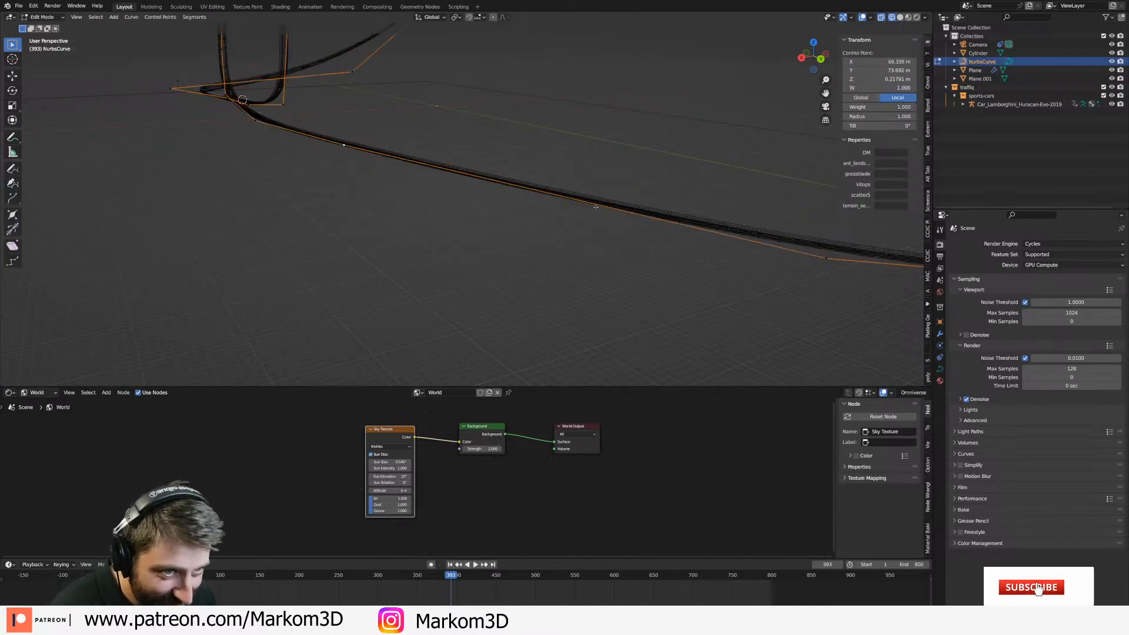
key(KP_3)
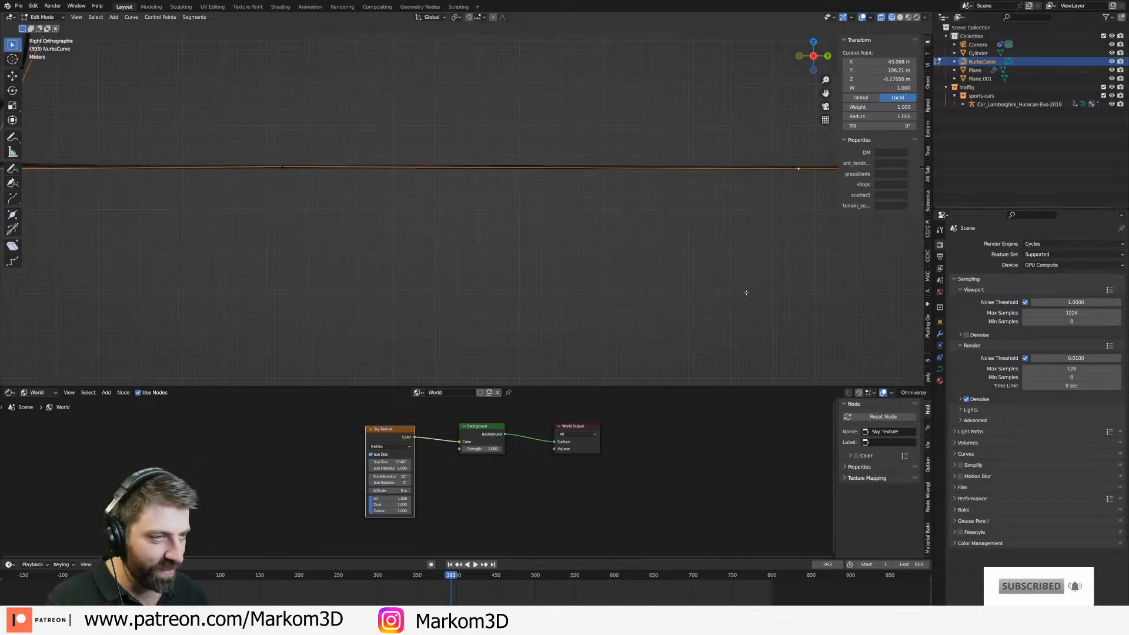
key(g)
key(z)
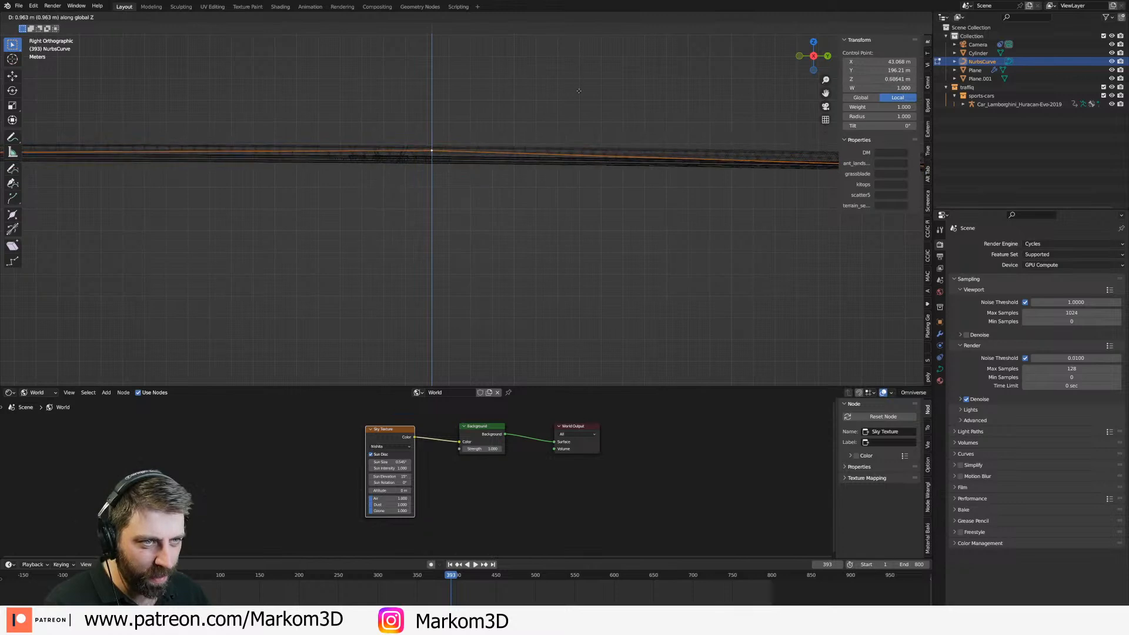
click(579, 94)
Raise the last two control points at the track's far end by about 0.78 m along Z.
scroll(809, 231, down, 1)
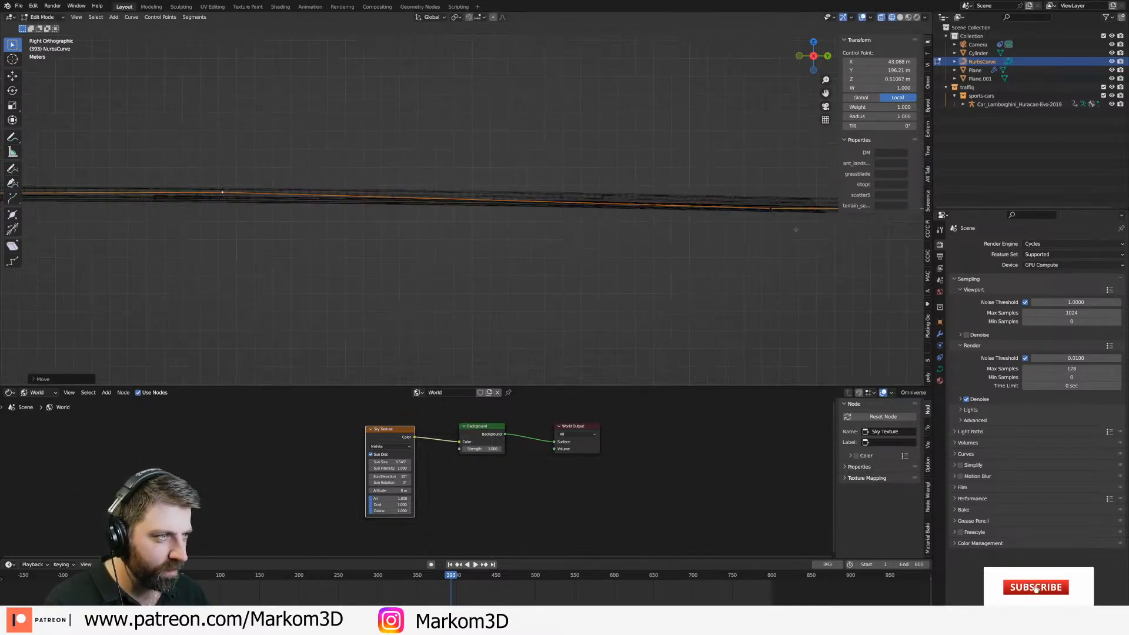
shift+middle_drag(808, 231, 570, 244)
click(562, 220)
click(573, 215)
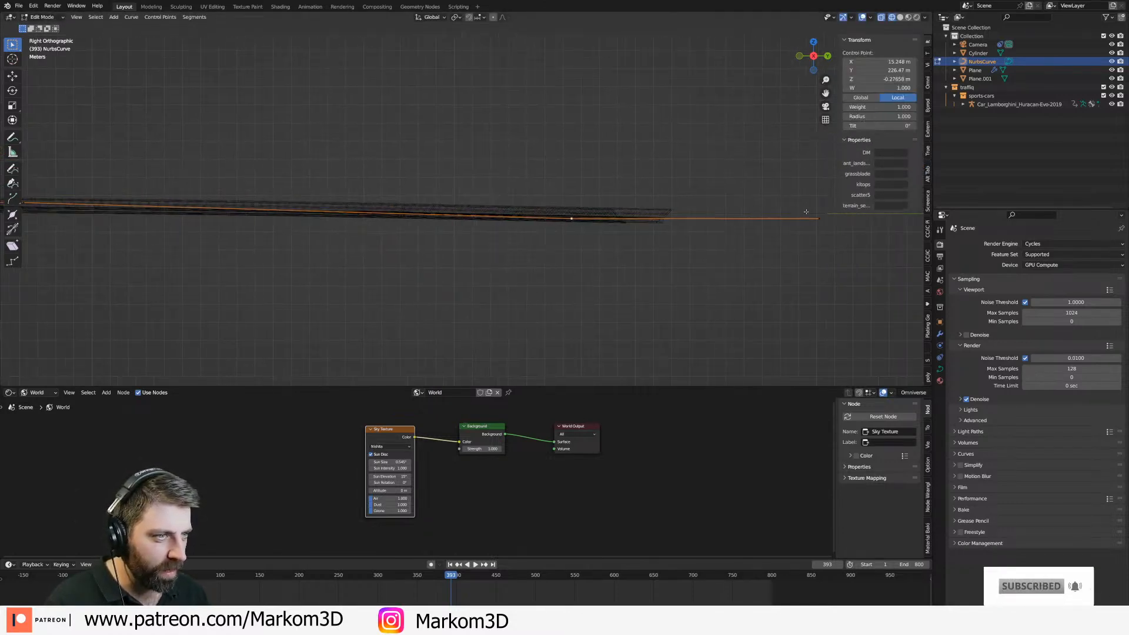
key(g)
key(z)
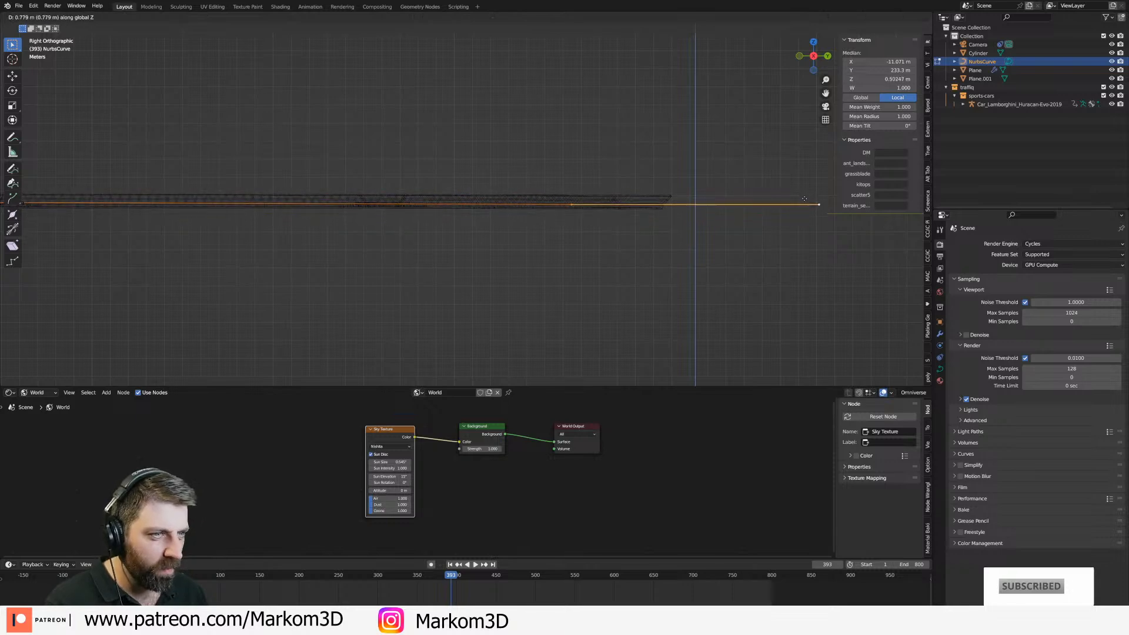
click(804, 203)
Reselect the control point just past the loop on the flat stretch and adjust its height along Z.
scroll(804, 204, down, 2)
shift+middle_drag(218, 262, 541, 270)
shift+middle_drag(406, 253, 563, 264)
scroll(517, 263, up, 1)
key(a)
shift+middle_drag(418, 259, 585, 261)
scroll(585, 261, down, 7)
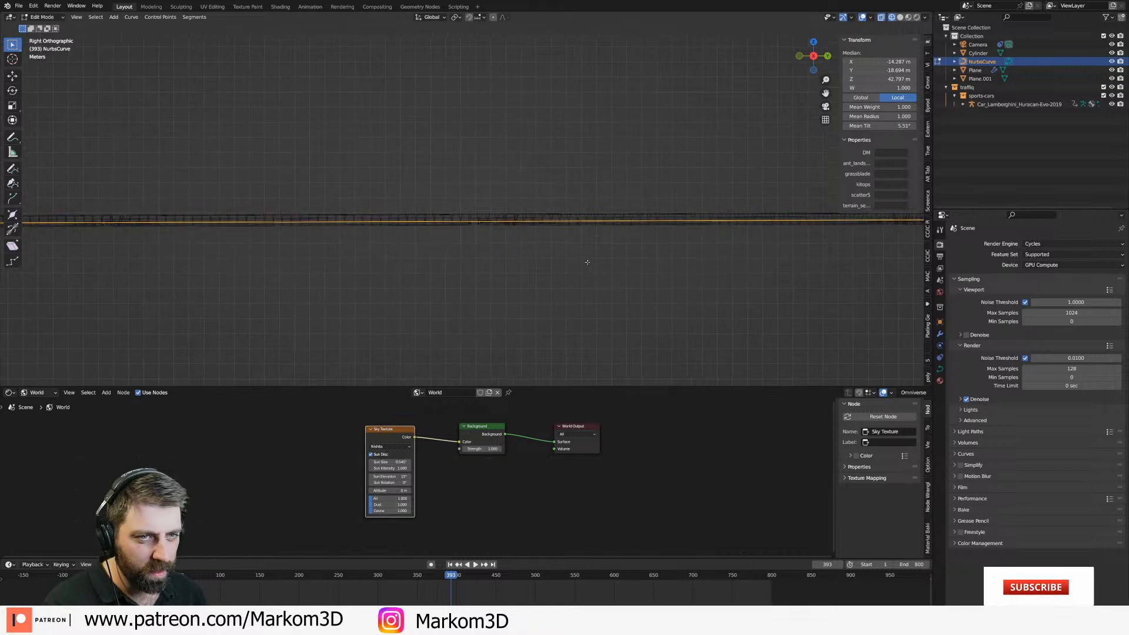
shift+middle_drag(384, 269, 548, 245)
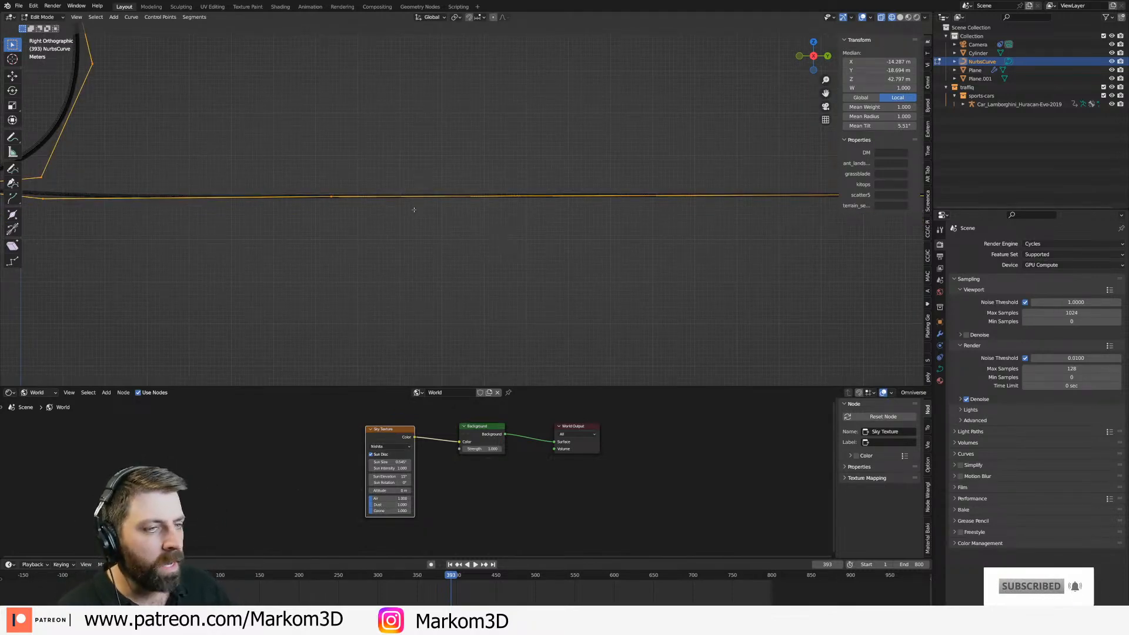
key(alt+a)
click(331, 197)
key(g)
key(z)
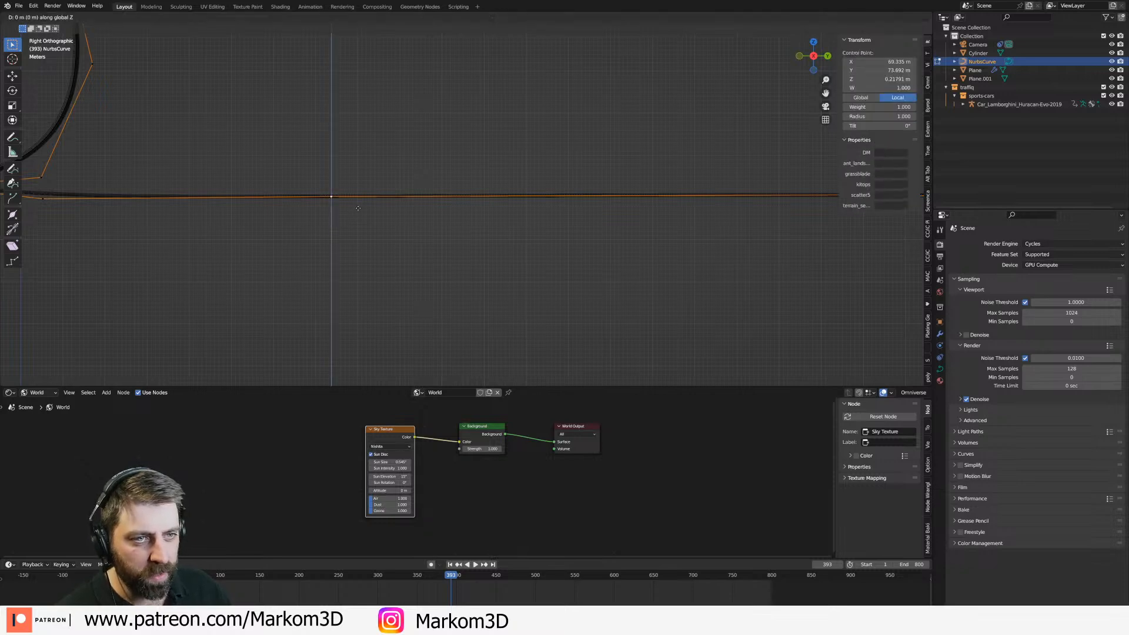
click(360, 210)
Raise the low control point at the base of the loop slightly along Z.
shift+middle_drag(374, 195, 477, 230)
key(g)
key(z)
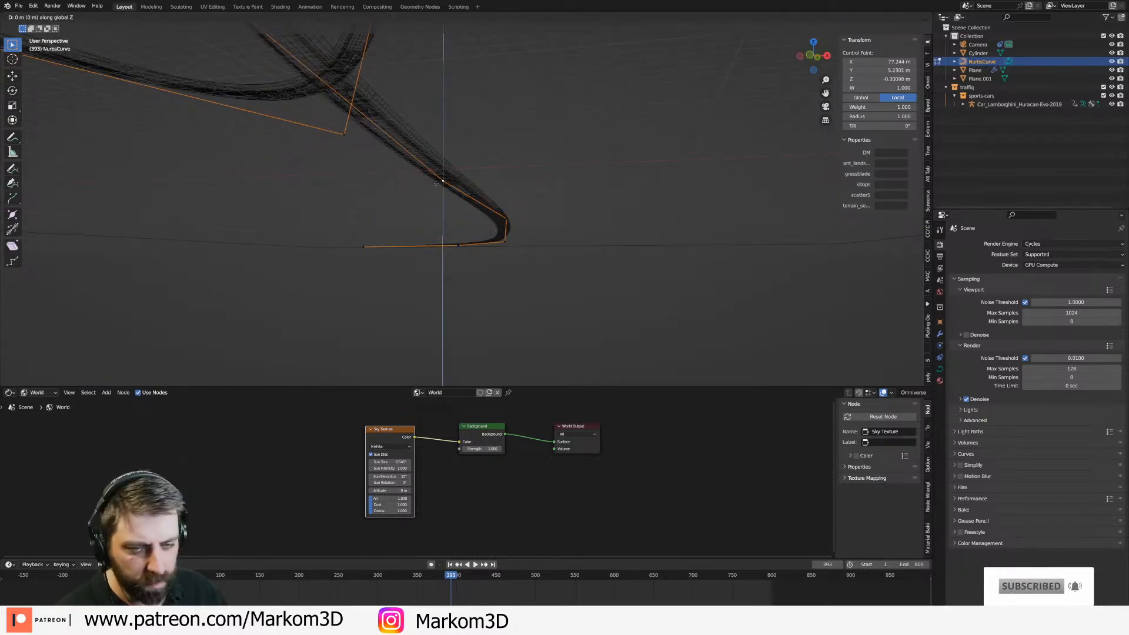
click(438, 175)
Leave curve editing, return to the camera view and render frame 393.
middle_drag(438, 175, 467, 243)
key(Tab)
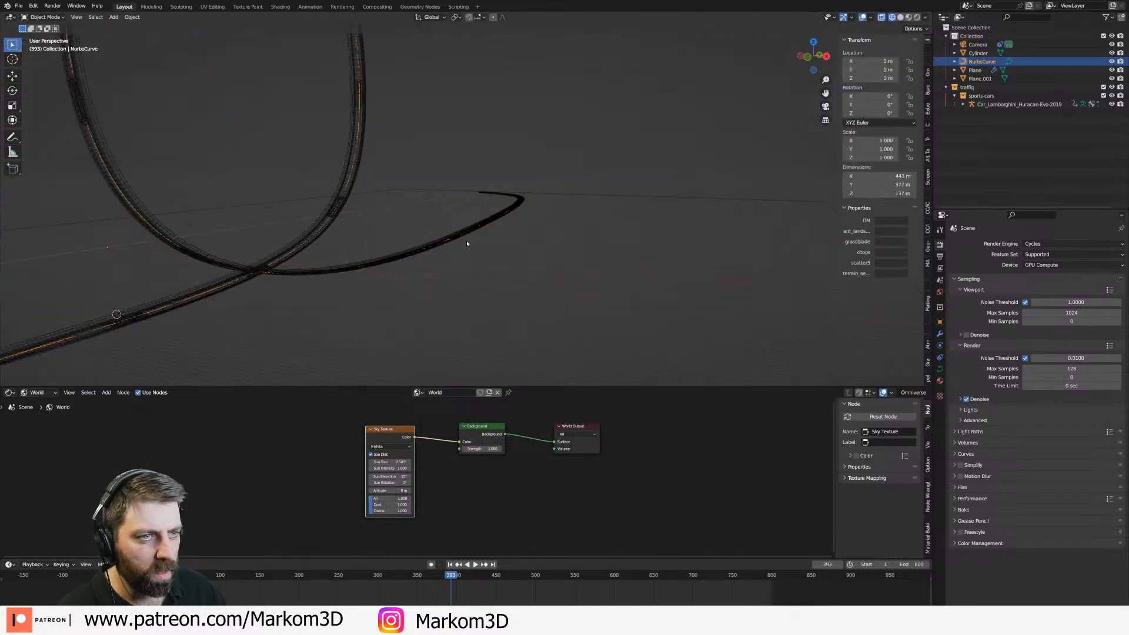
key(KP_0)
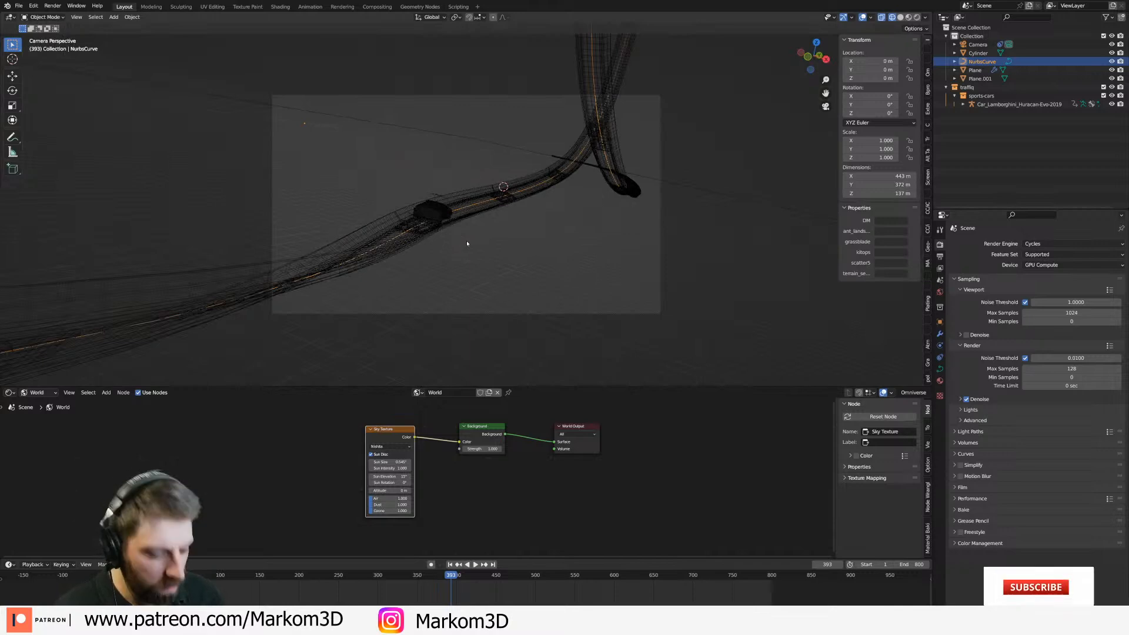
key(F12)
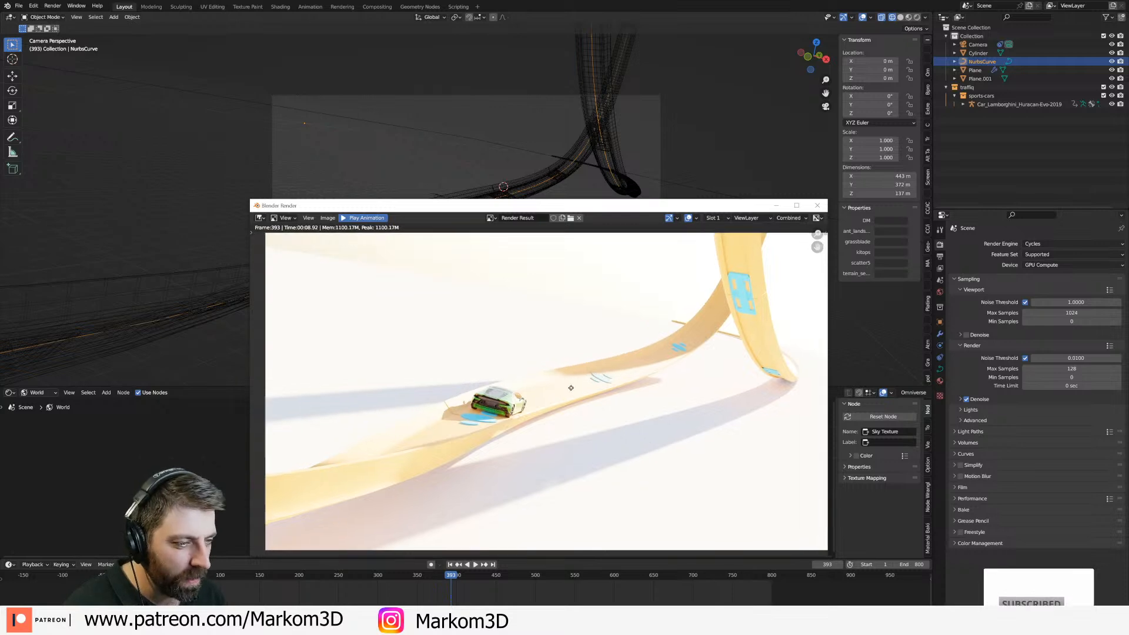
Inspect the car and track in the rendered frame and close the render result.
scroll(548, 390, down, 3)
middle_drag(555, 388, 584, 377)
scroll(584, 377, up, 4)
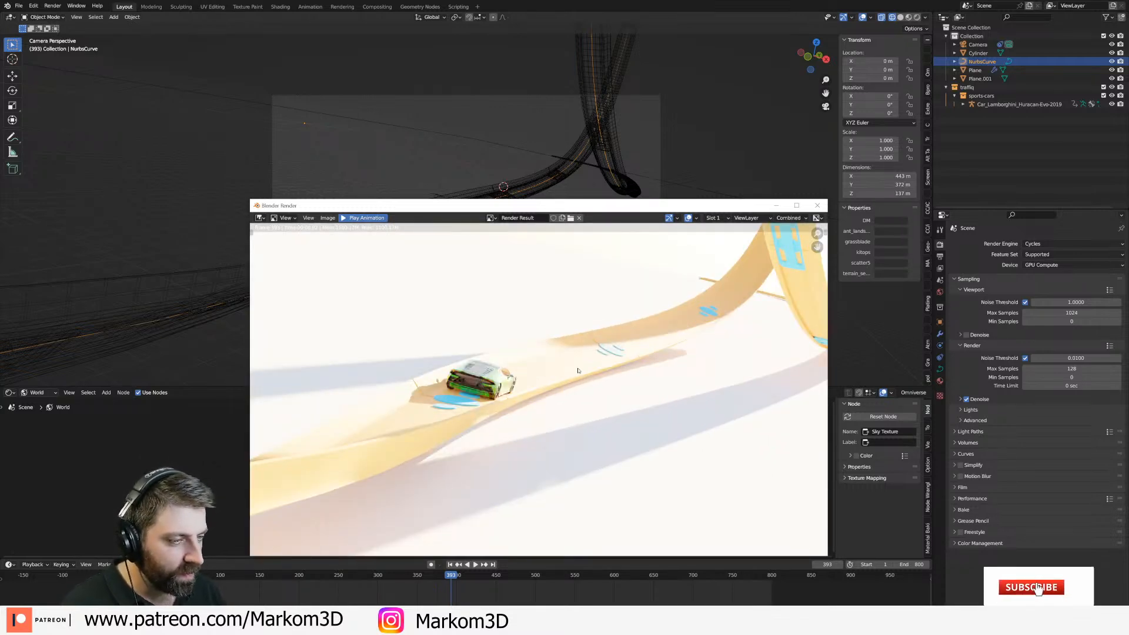
scroll(606, 388, down, 1)
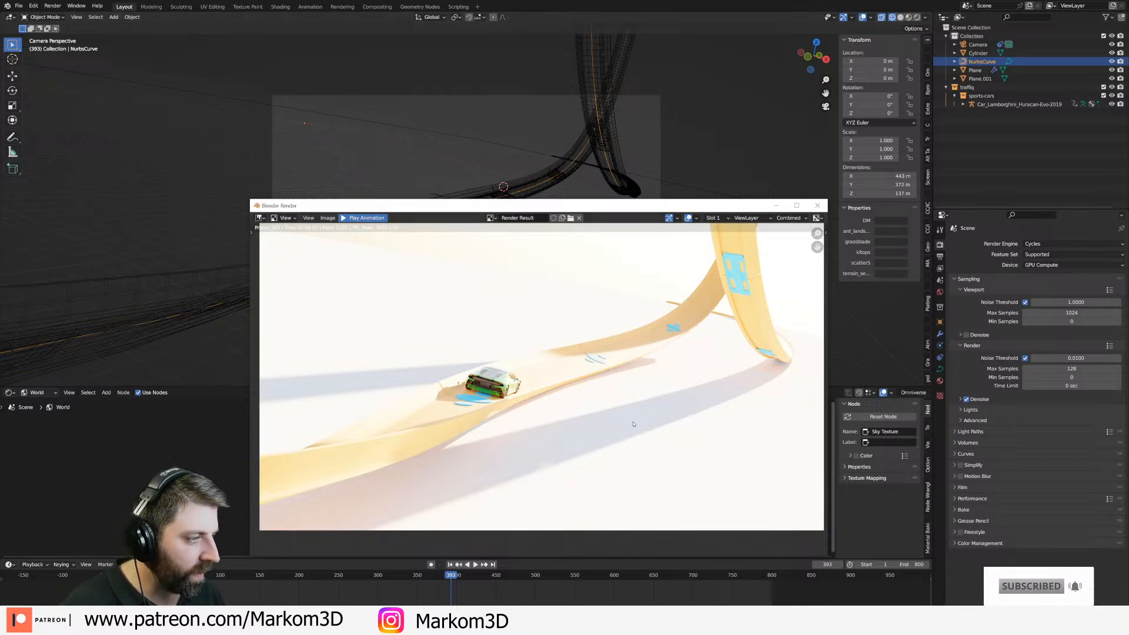
key(Escape)
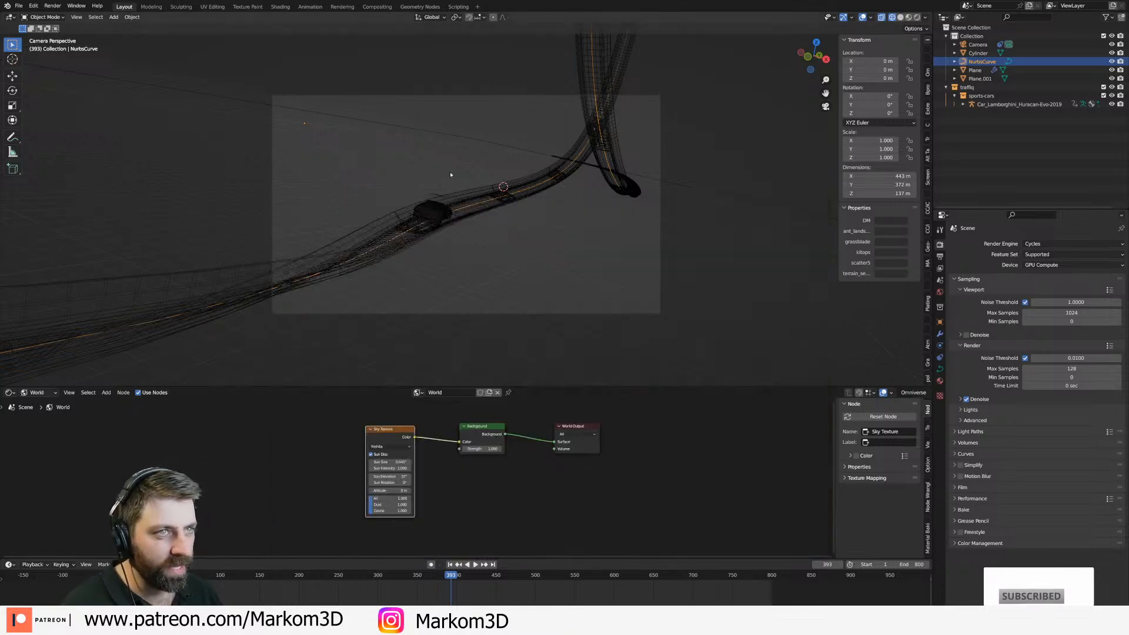
Apply the ground plane's object transform and snap the 3D cursor to the world origin.
click(384, 136)
click(378, 126)
key(ctrl+a)
click(353, 160)
middle_drag(436, 215, 427, 285)
key(KP_3)
key(shift+a)
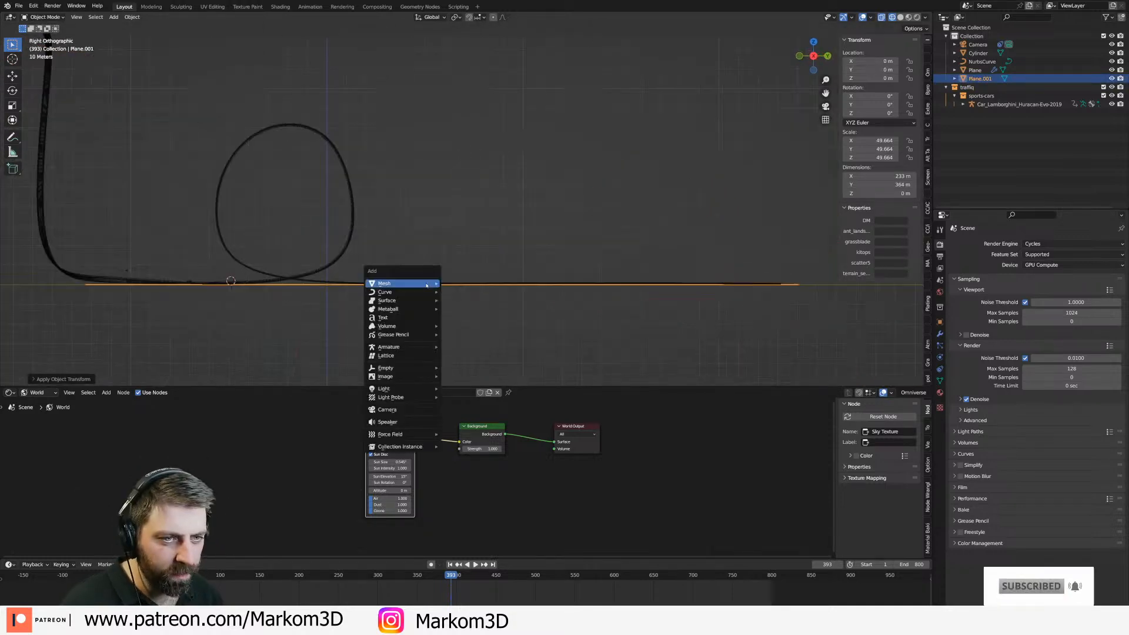
key(shift+s)
click(529, 190)
Add a new mesh plane at the world origin and open it in Edit Mode.
key(shift+a)
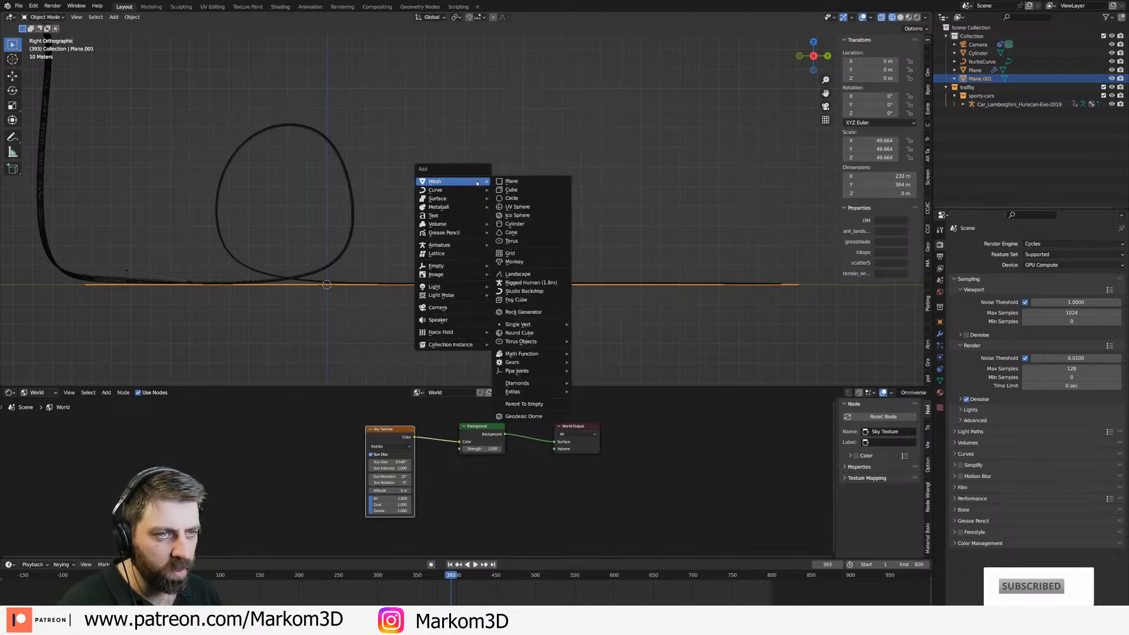
click(530, 183)
key(Tab)
key(e)
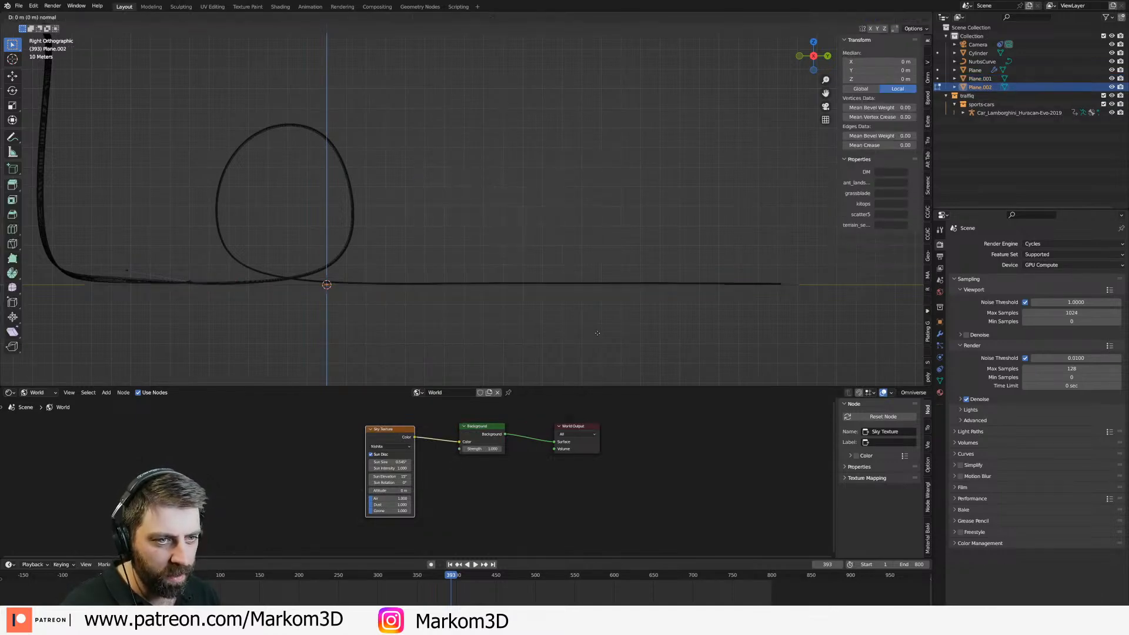
click(597, 333)
key(Return)
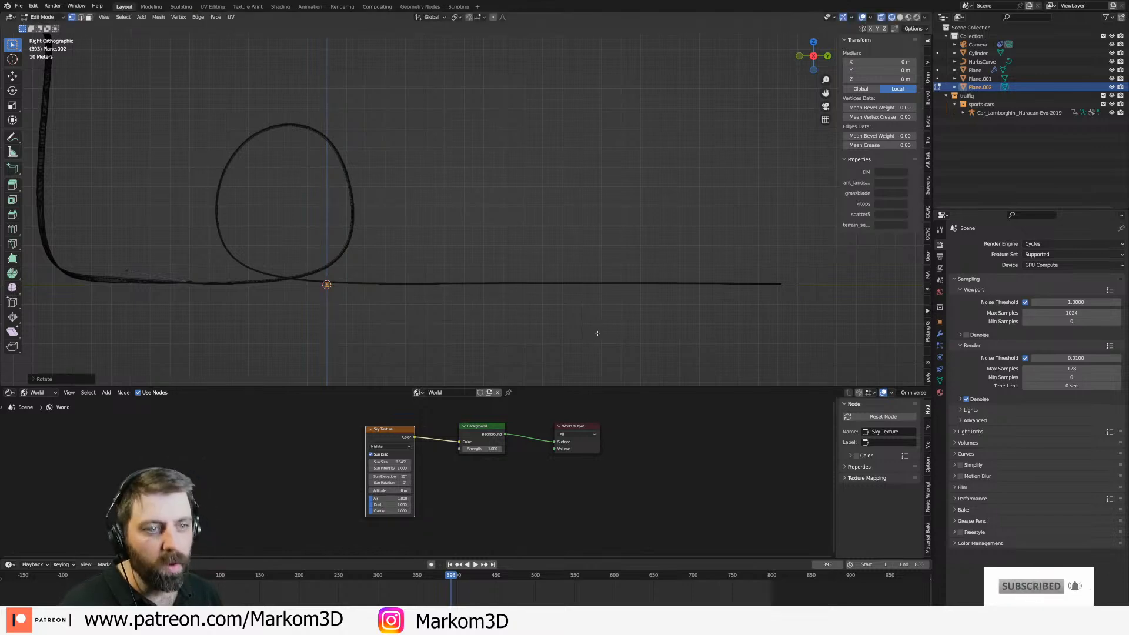
key(s)
right_click(753, 332)
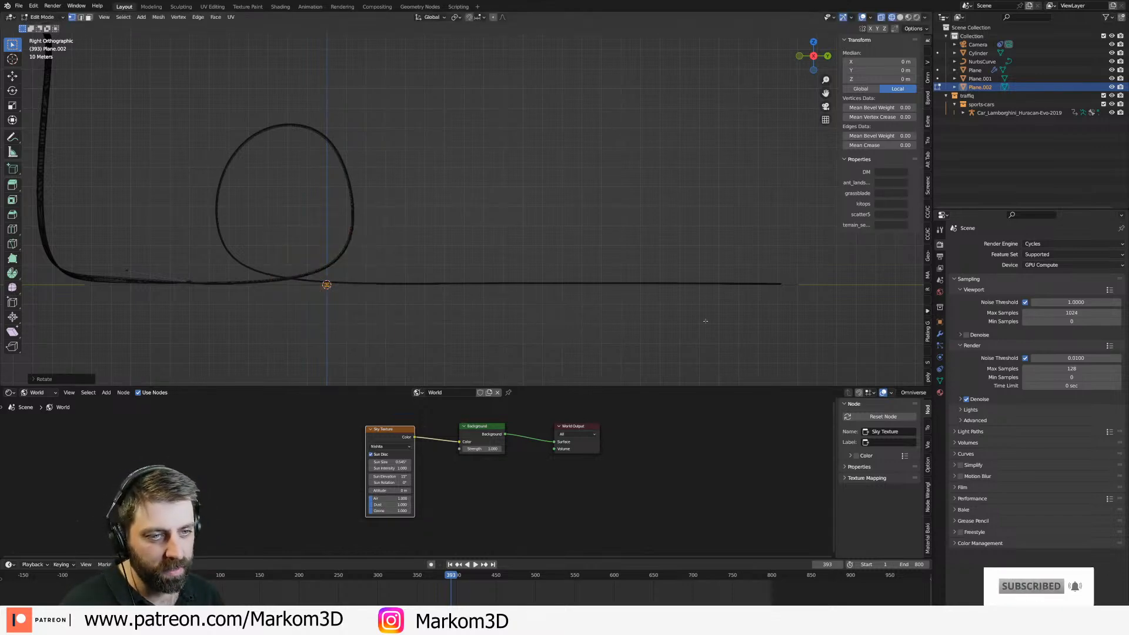
scroll(351, 294, up, 4)
shift+middle_drag(285, 350, 399, 325)
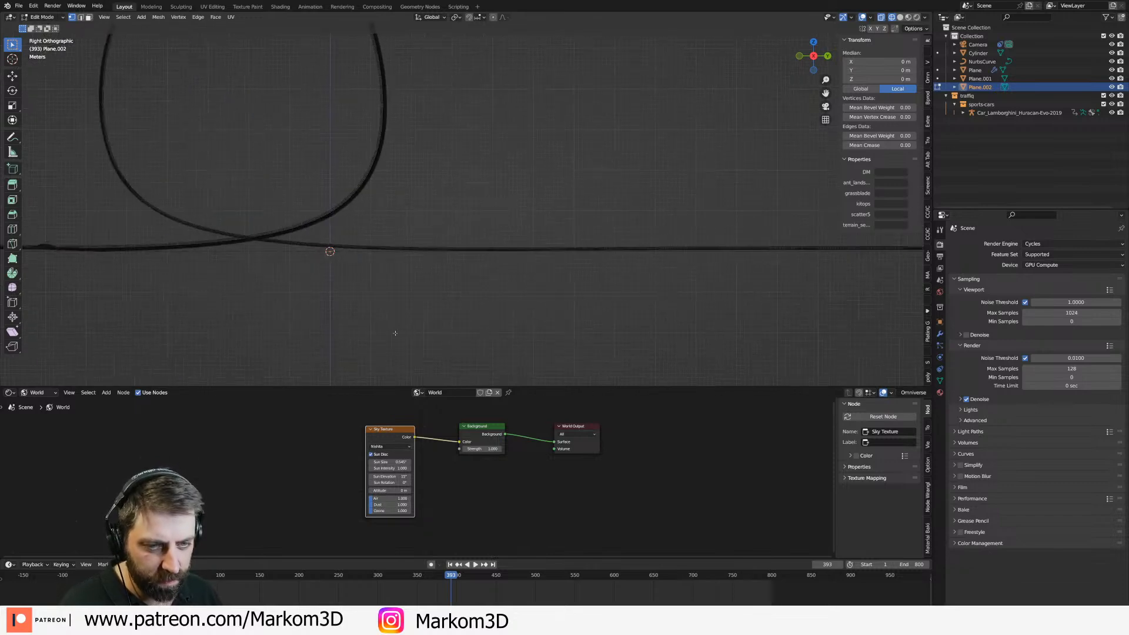
key(s)
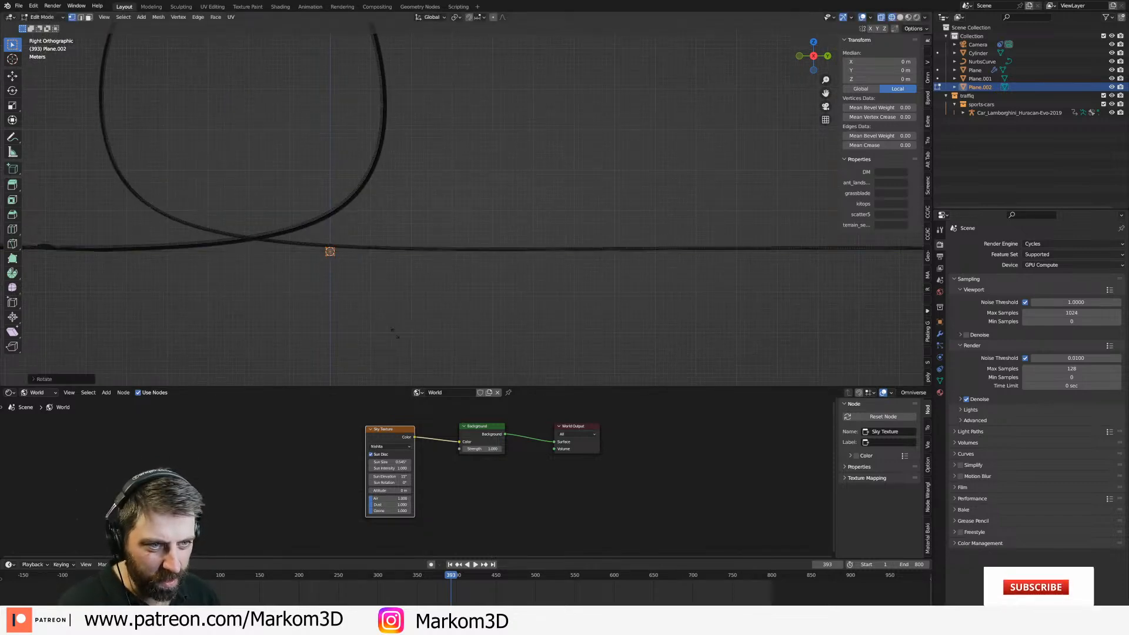
key(Escape)
middle_drag(635, 265, 453, 293)
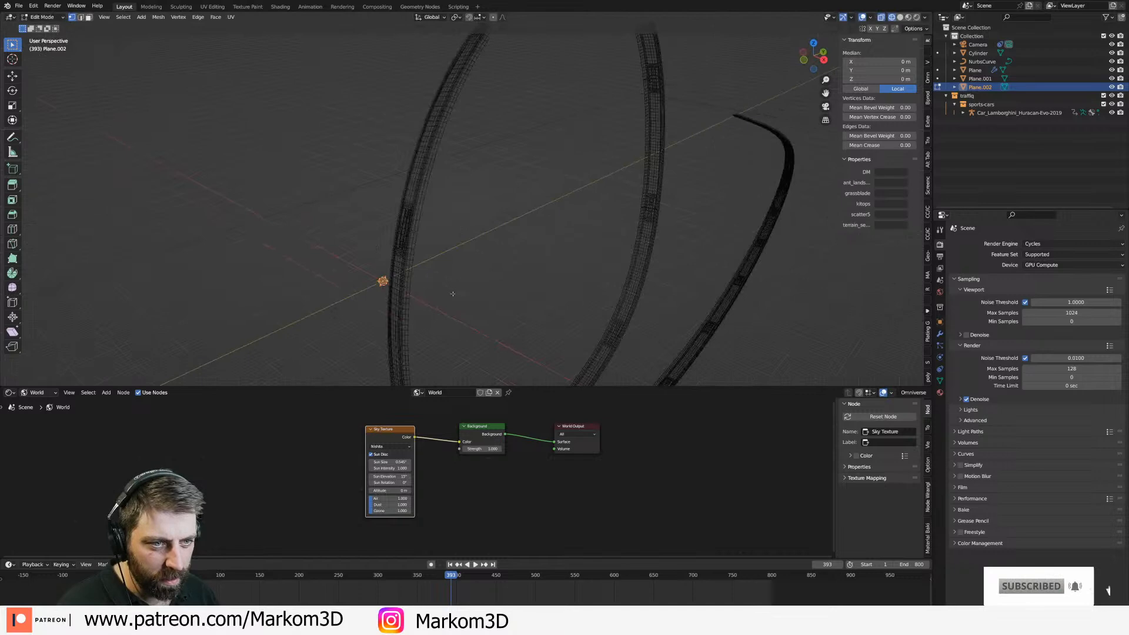
Replace the geometry inside the new object with a fresh plane and scale it up.
key(x)
click(453, 293)
key(shift+a)
click(453, 294)
key(s)
click(25, 30)
key(Tab)
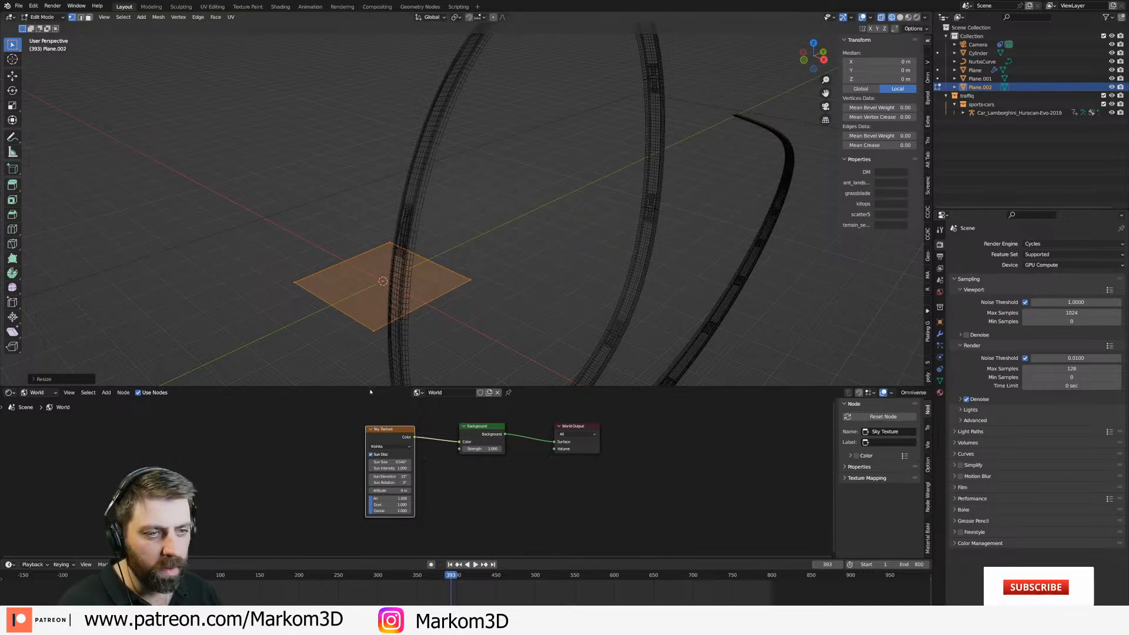
key(r)
key(x)
key(3)
key(0)
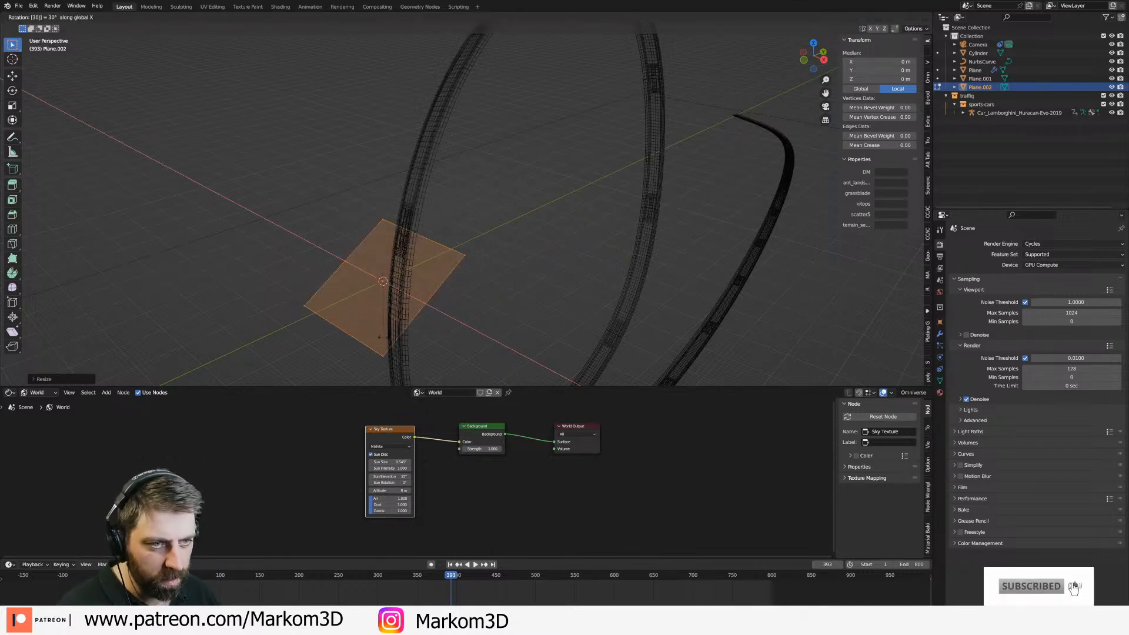
key(Escape)
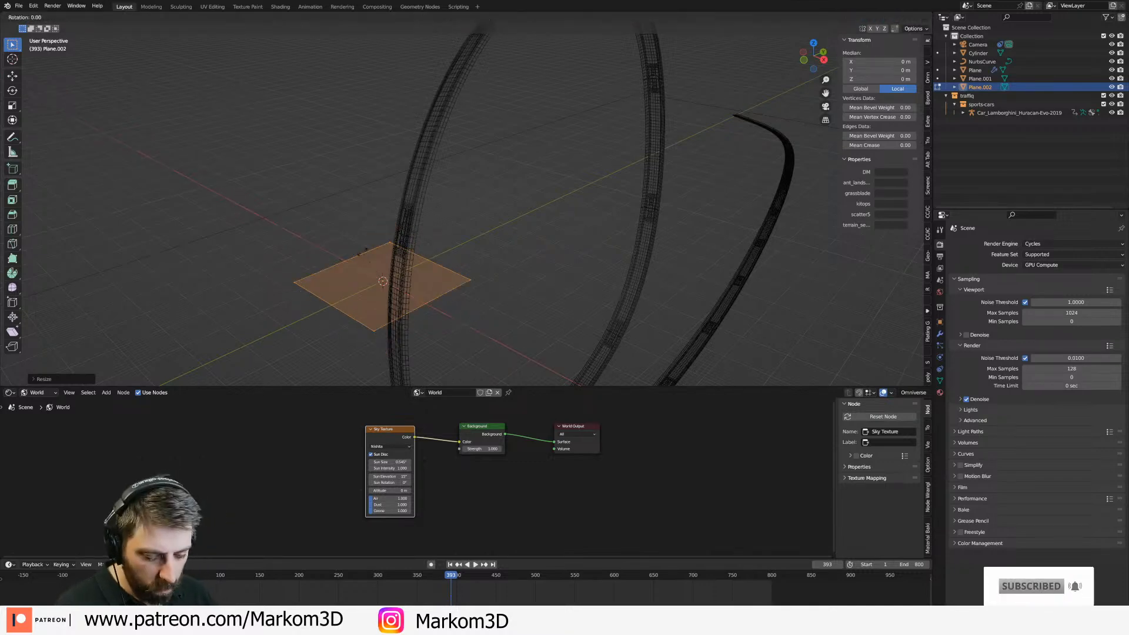
Rotate the new plane 90° about Y so it stands upright as a wall.
key(x)
key(9)
key(0)
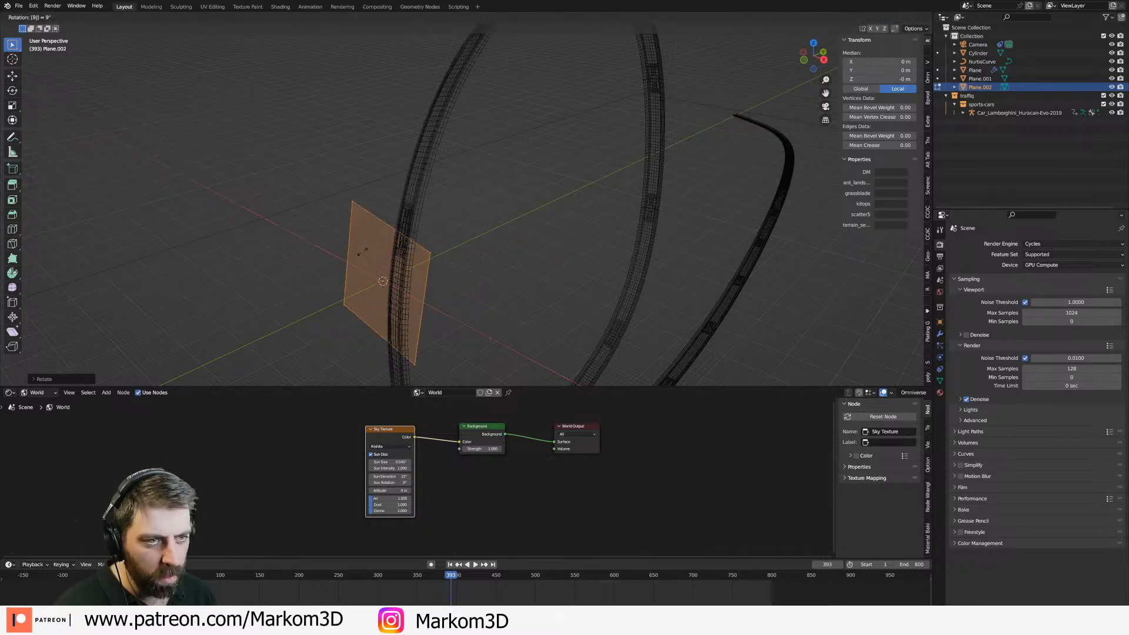
key(Return)
Scale the upright plane to about 186 m square and raise it along Z until its lower edge meets the ground.
middle_drag(363, 252, 422, 302)
key(KP_3)
key(s)
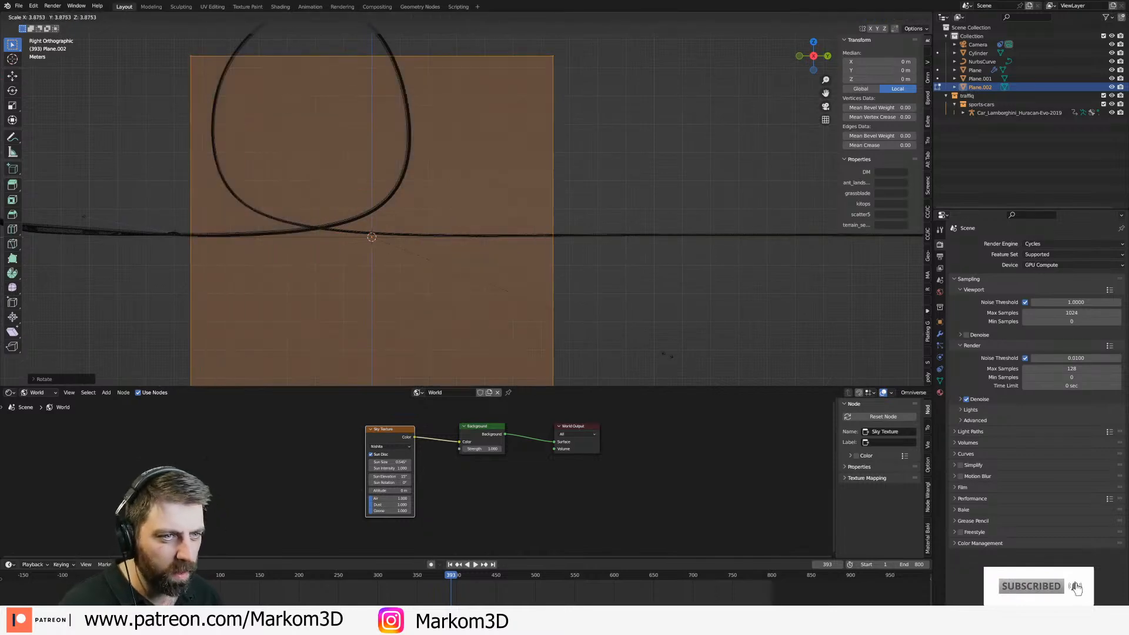
click(812, 317)
key(g)
key(z)
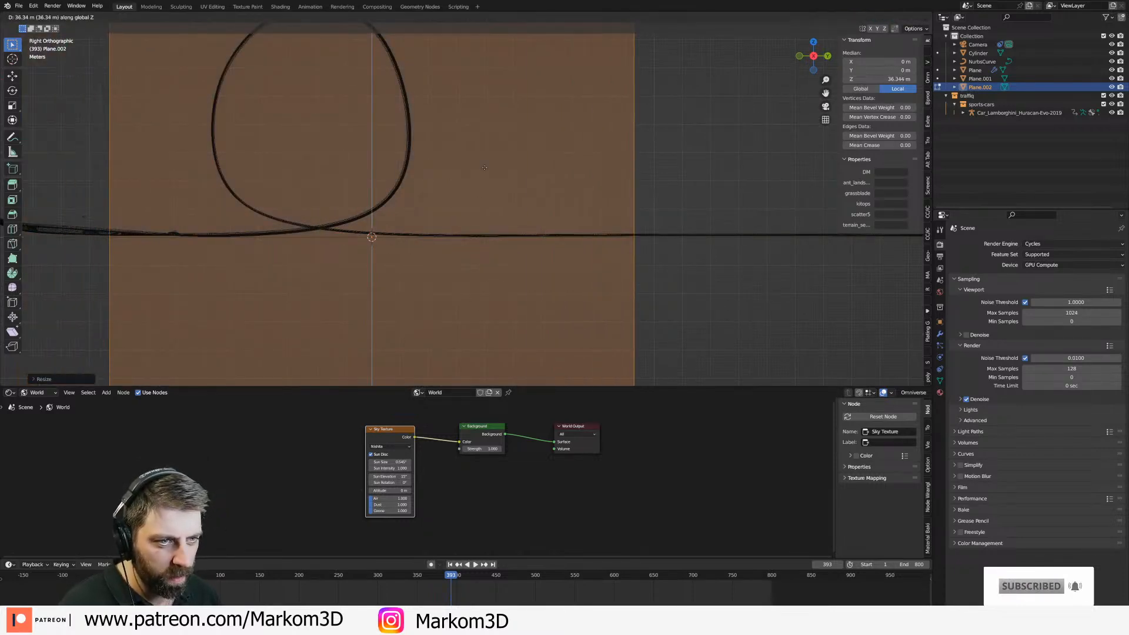
click(480, 92)
Add a horizontal loop cut across the wall at a height of about 5.7 m.
middle_drag(480, 92, 362, 255)
scroll(468, 214, up, 3)
scroll(464, 253, down, 4)
key(g)
key(g)
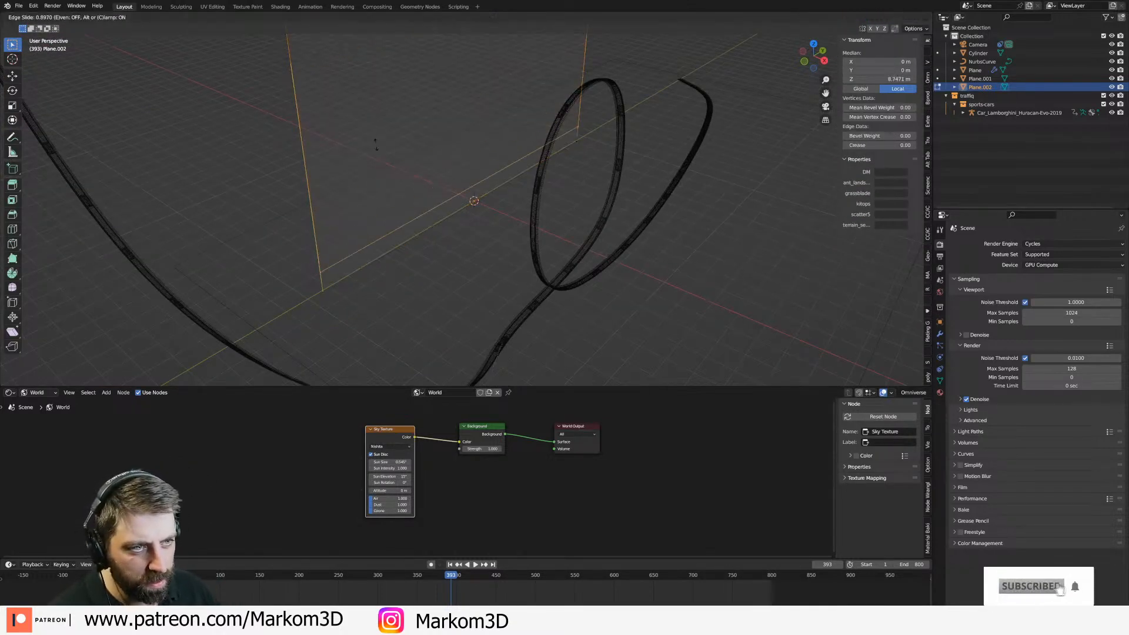
click(379, 149)
middle_drag(379, 149, 430, 304)
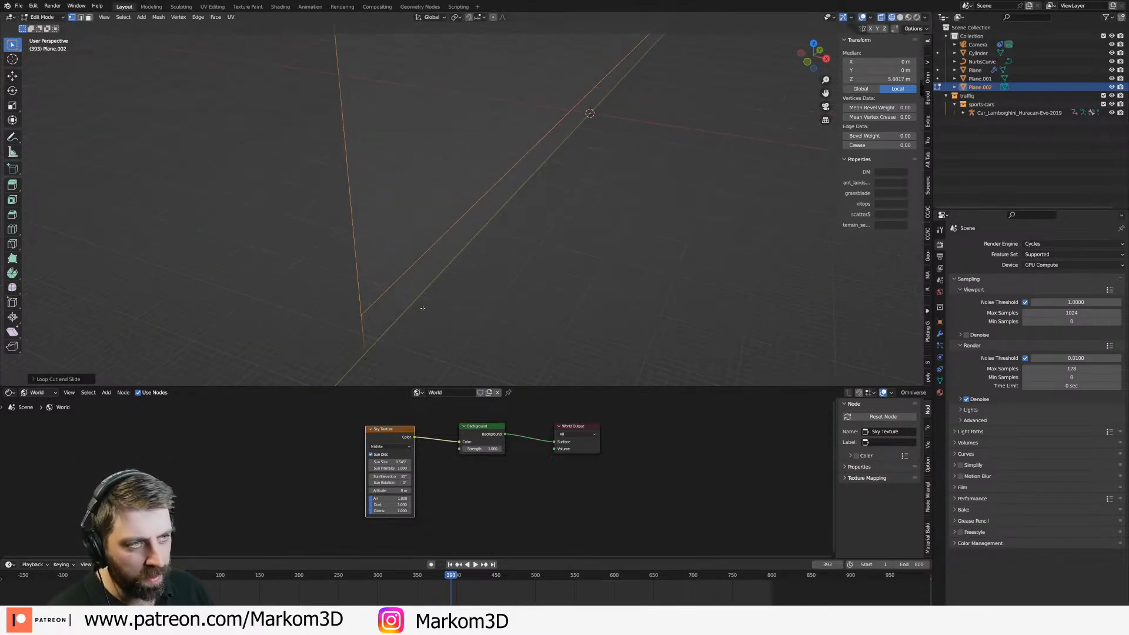
Extrude the wall's lower strip about 4 m along X as a baseboard and lower its outer top edge to about 3.2 m.
click(361, 336)
middle_drag(603, 89, 438, 229)
key(a)
key(KP_Decimal)
key(2)
click(438, 229)
click(522, 169)
scroll(451, 207, down, 4)
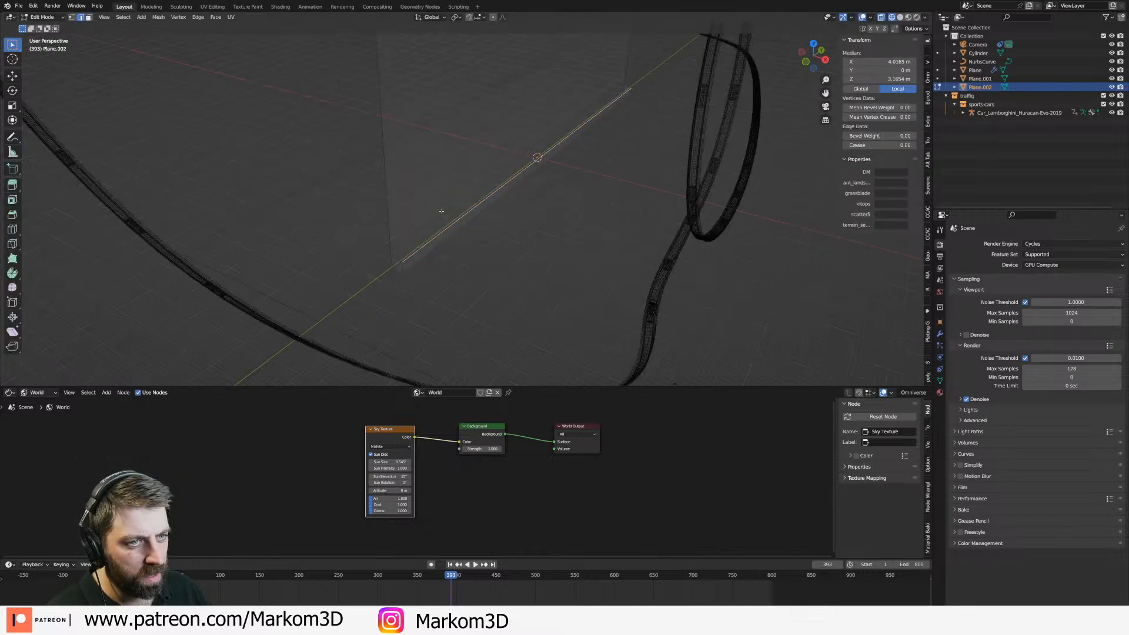
Add a loop cut along the baseboard's sloped top near the wall and adjust its height along Z.
key(ctrl+r)
click(393, 256)
click(421, 254)
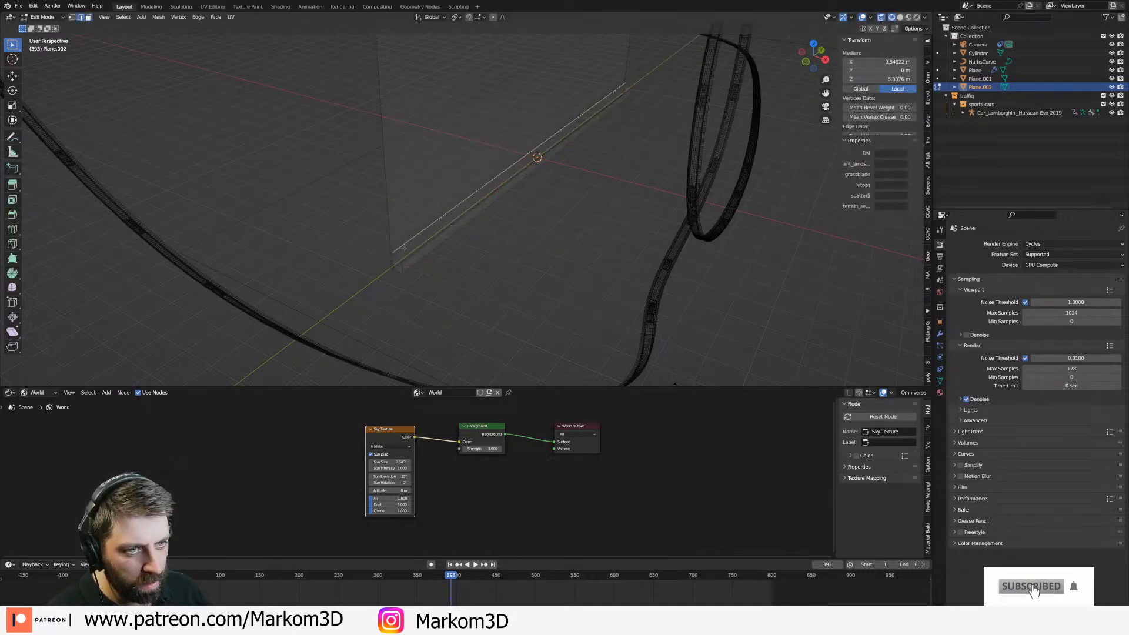
scroll(425, 251, down, 4)
key(KP_3)
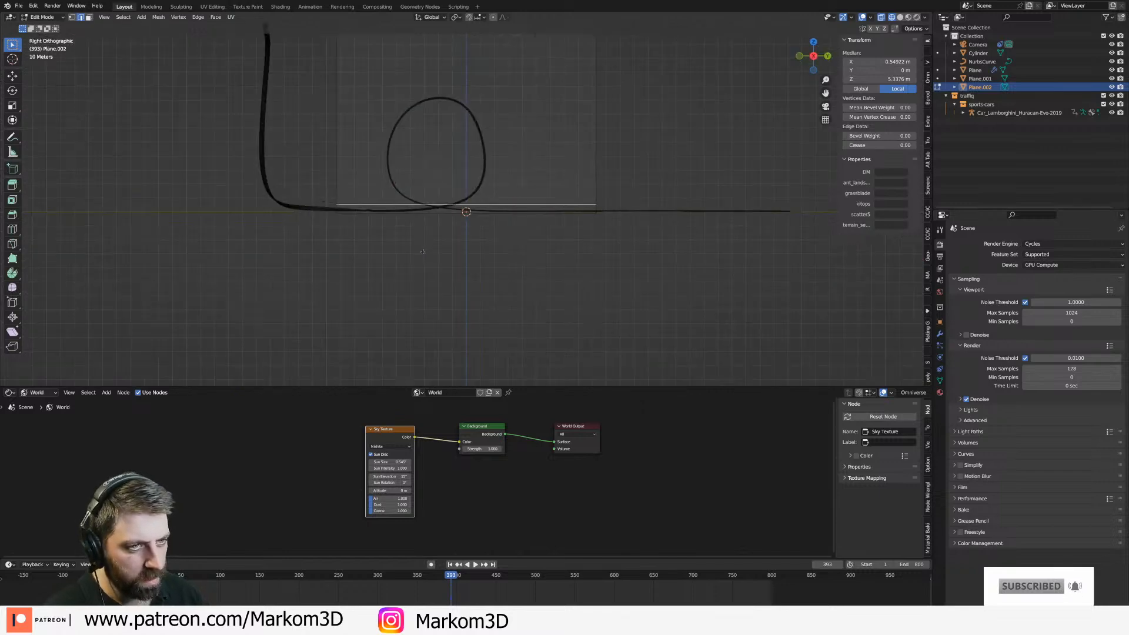
scroll(419, 244, up, 6)
key(g)
key(z)
click(418, 241)
Delete the baseboard's two end faces and the adjoining hidden long faces.
mouse_move(419, 241)
middle_down()
mouse_move(475, 236)
mouse_move(429, 231)
middle_up()
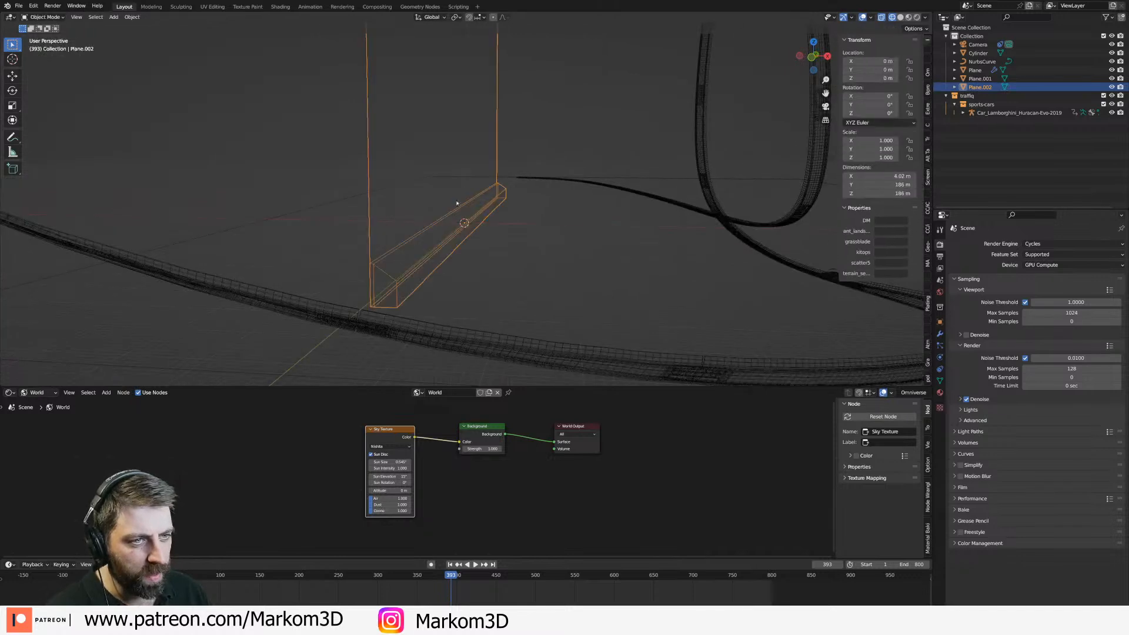
scroll(370, 323, up, 3)
key(3)
click(318, 353)
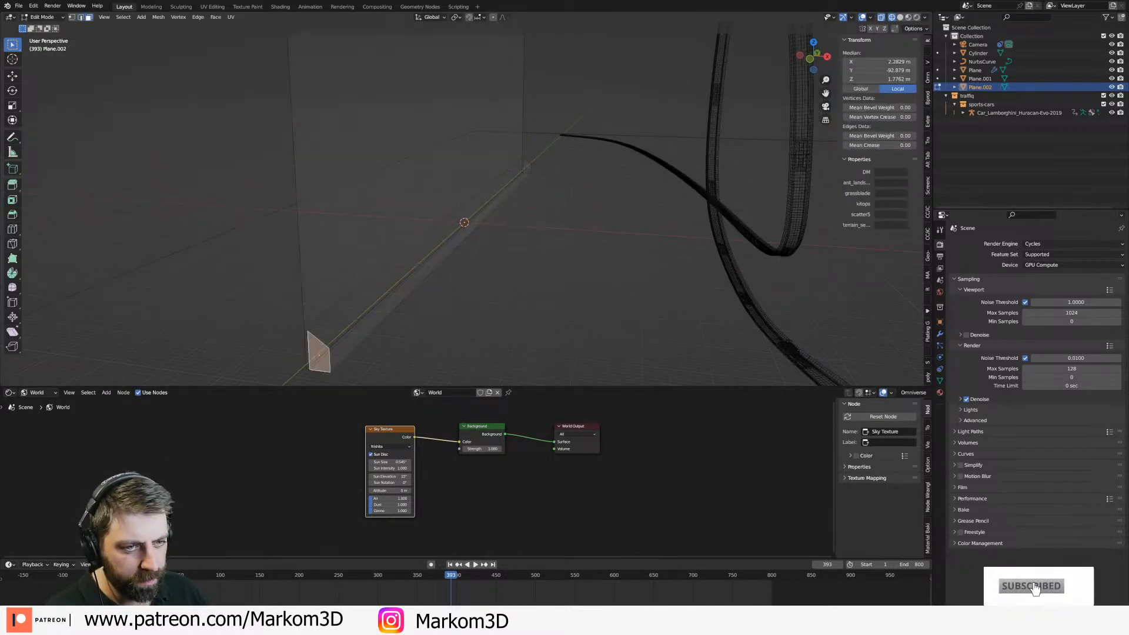
middle_drag(427, 316, 505, 255)
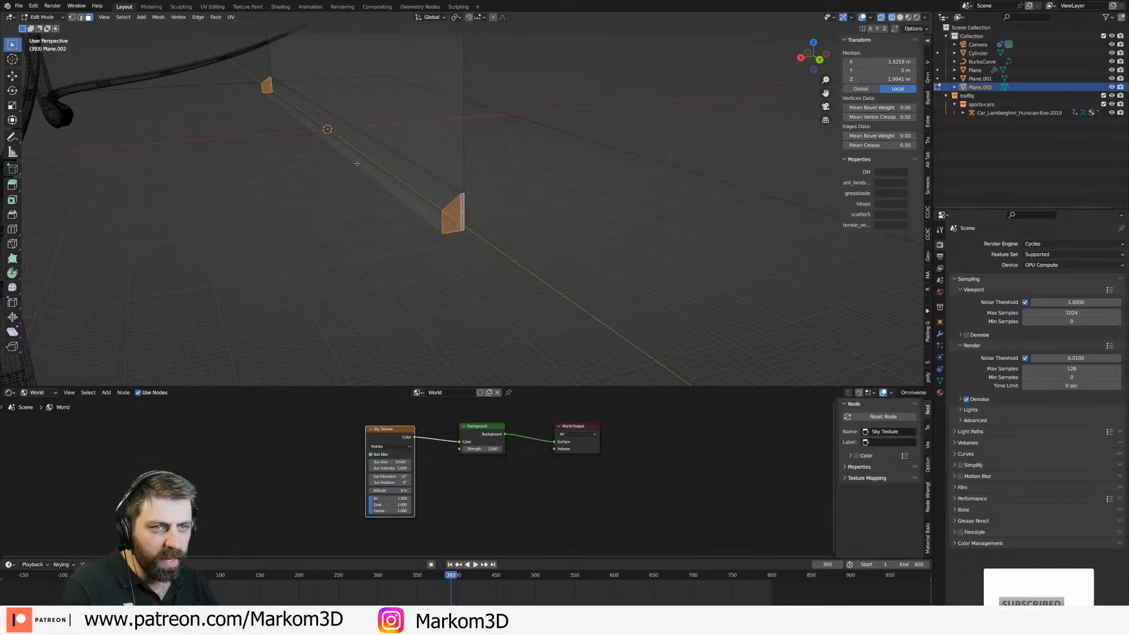
middle_drag(357, 163, 422, 275)
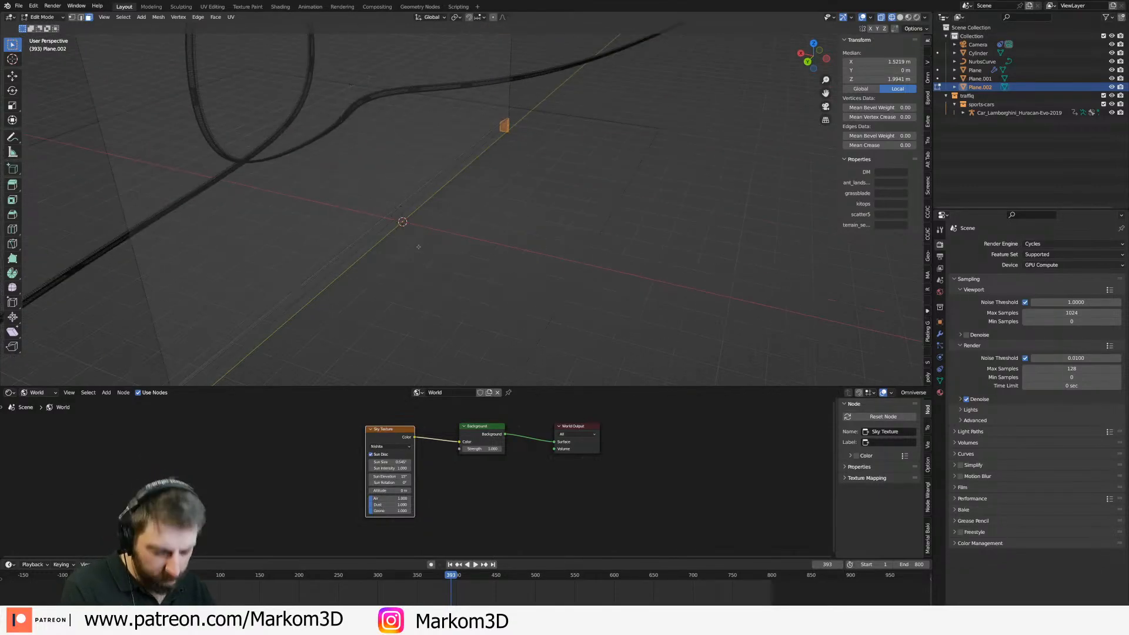
key(c)
scroll(436, 259, up, 3)
click(419, 250)
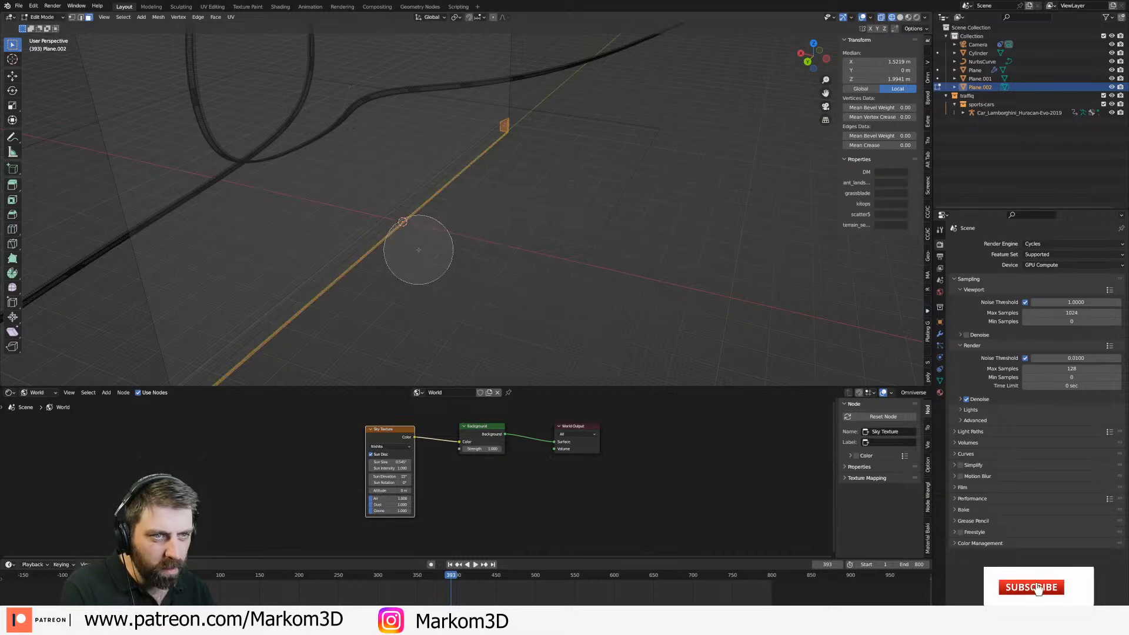
key(Escape)
key(x)
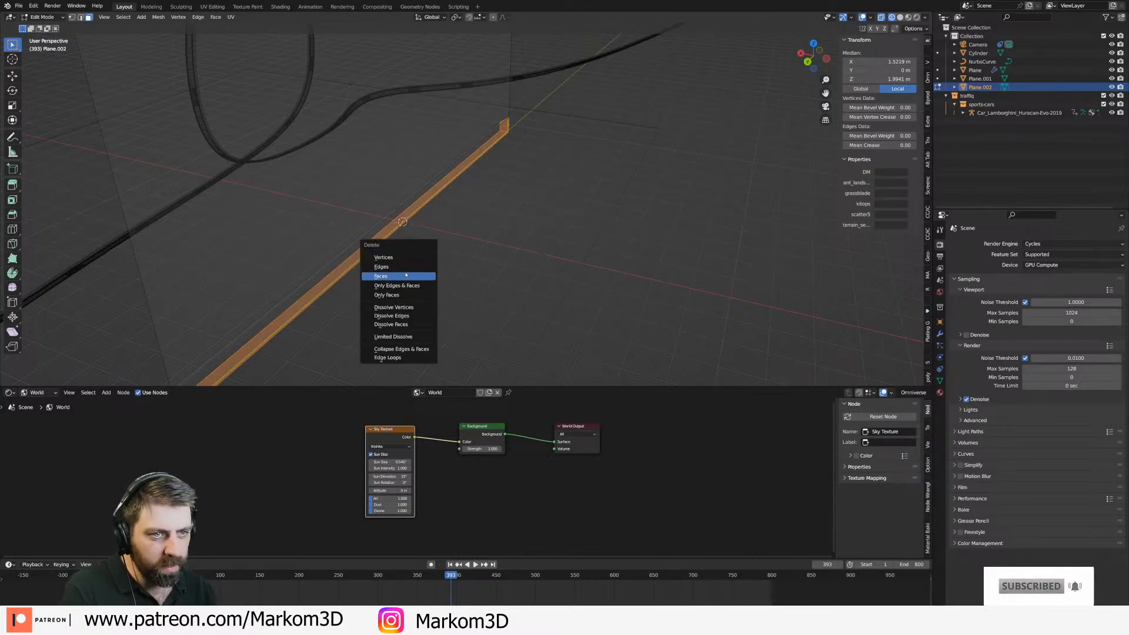
click(406, 275)
Stretch the whole wall and baseboard along Y to about 856 m long and leave Edit Mode.
scroll(405, 276, down, 5)
middle_drag(406, 275, 495, 269)
key(a)
key(s)
right_click(490, 267)
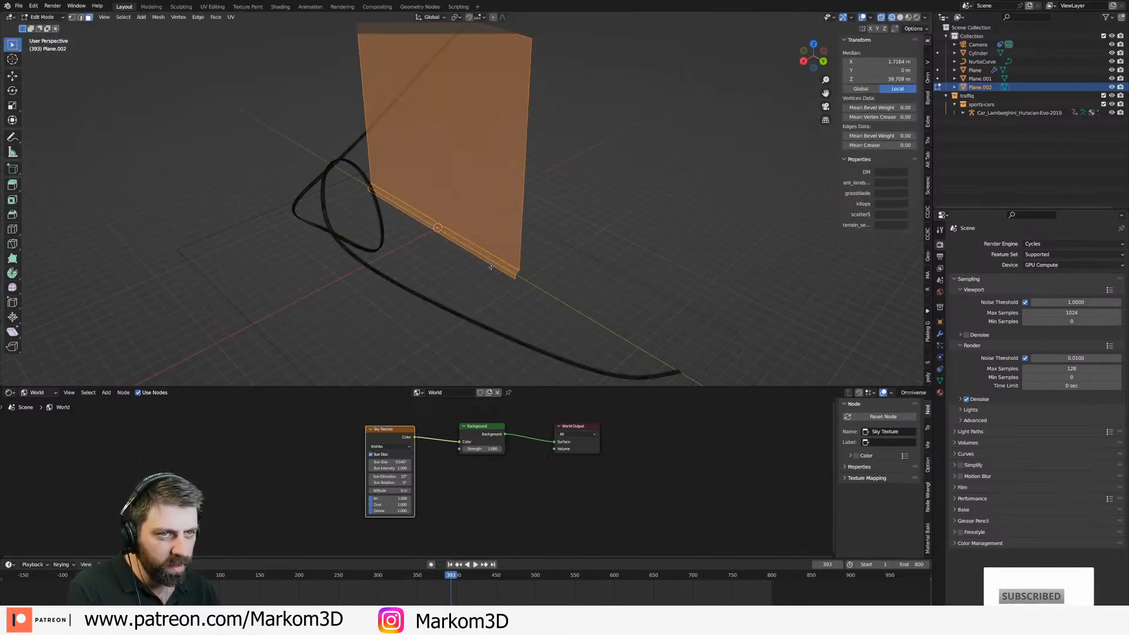
key(s)
click(763, 39)
middle_drag(762, 40, 456, 235)
key(KP_0)
scroll(609, 151, up, 1)
key(Tab)
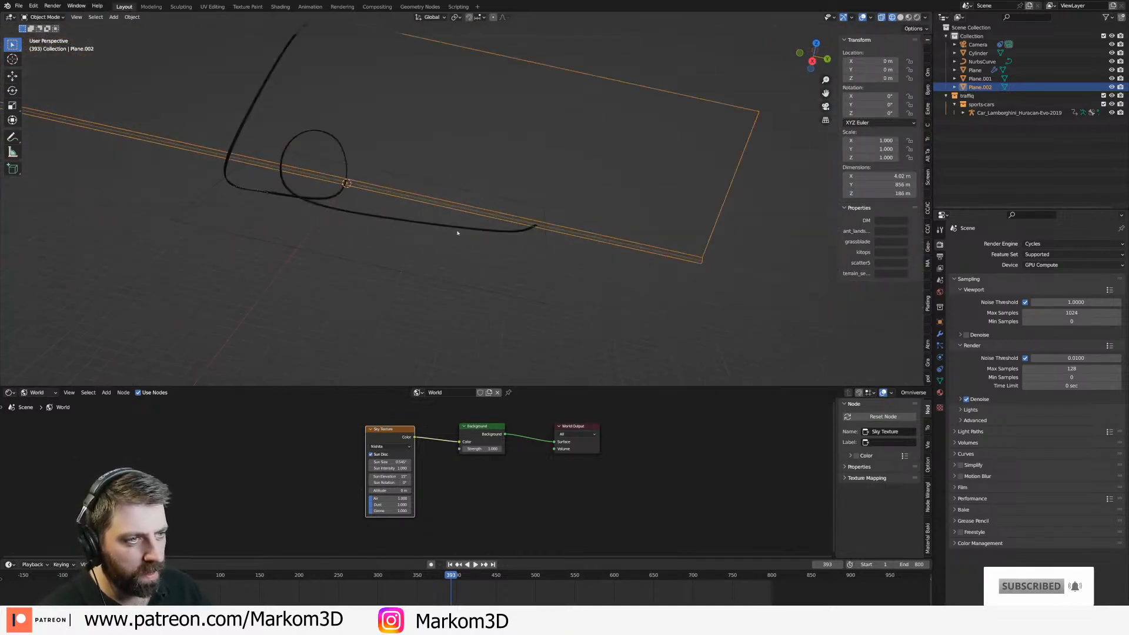
Move the vertices at the wall's near end back about 218 m along Y, close to the track's end.
key(Tab)
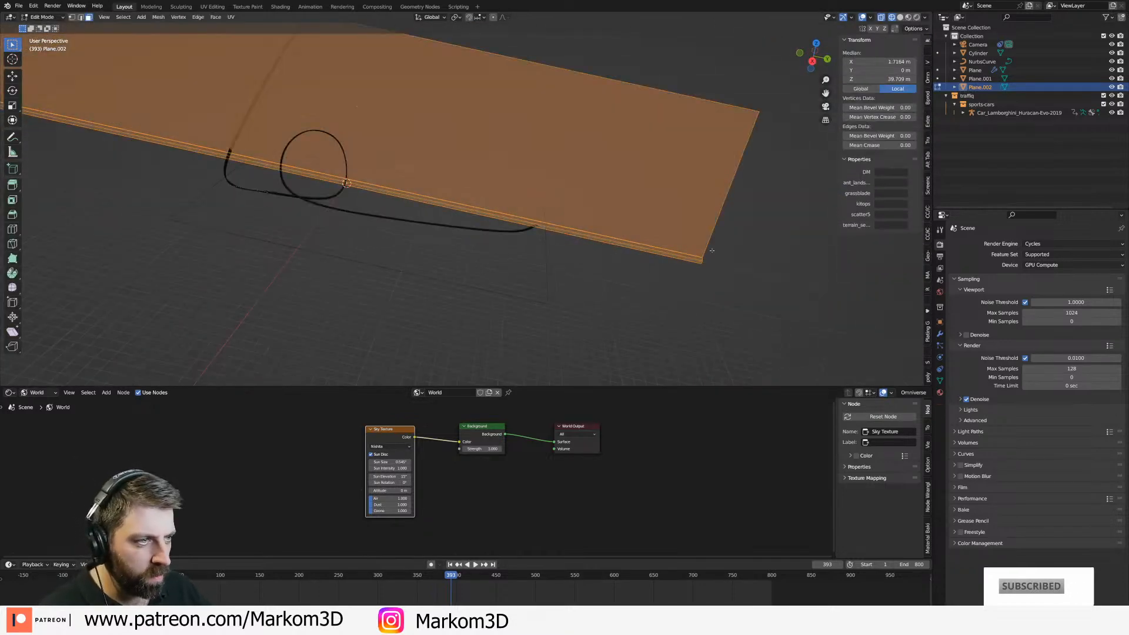
key(1)
key(y)
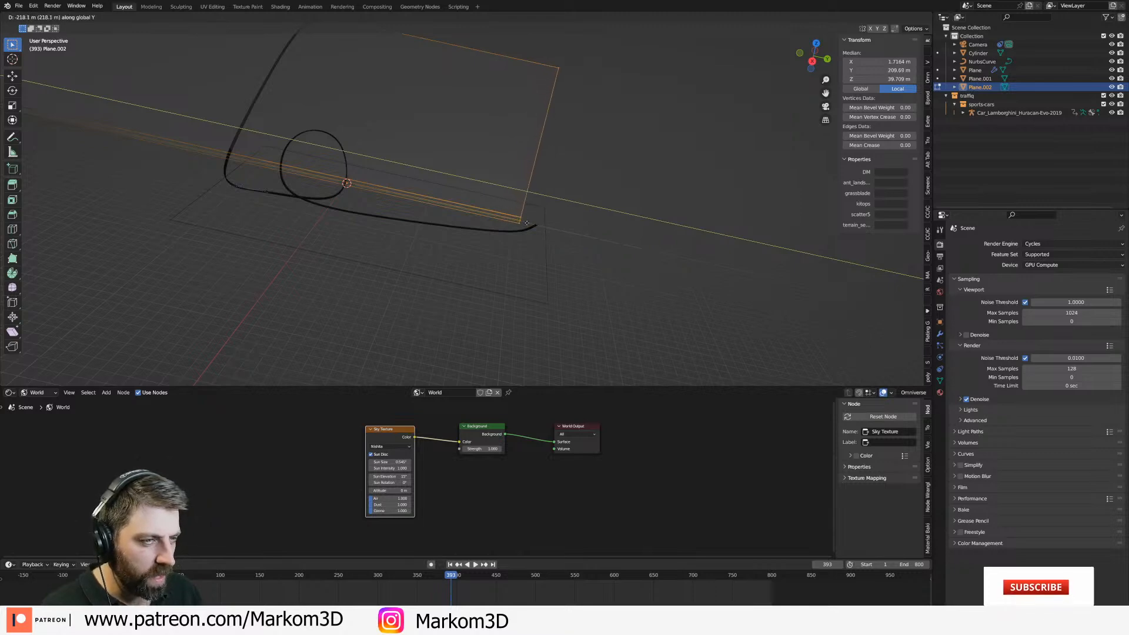
click(525, 223)
shift+middle_drag(525, 222, 494, 230)
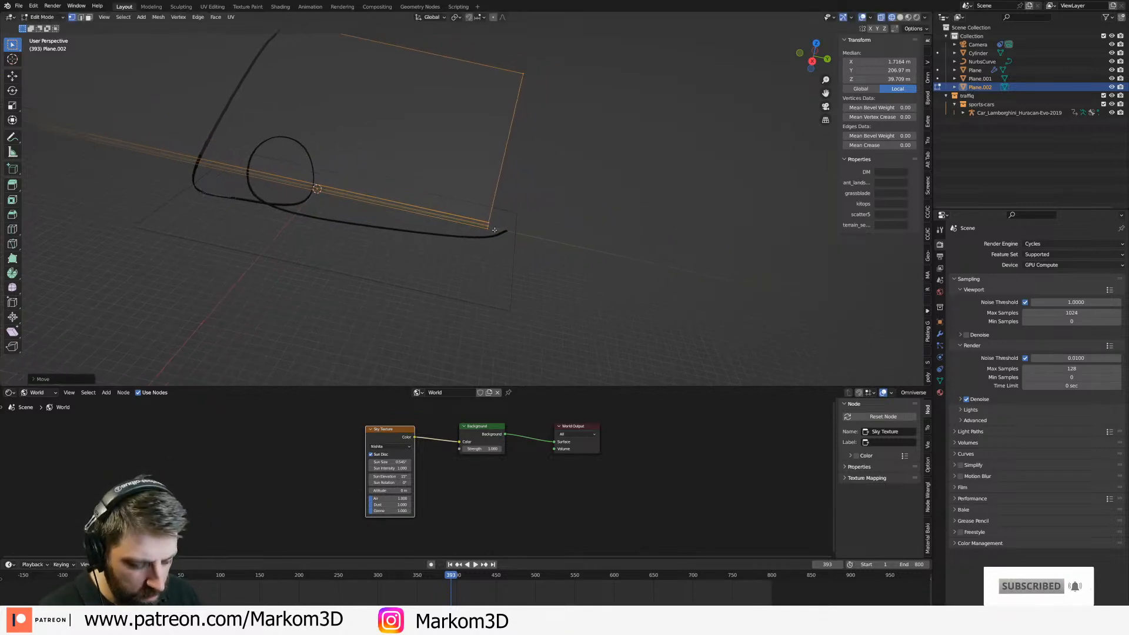
Duplicate the entire wall with its baseboard along Y, placing the copy's centre at about Y 685 m.
key(ctrl+l)
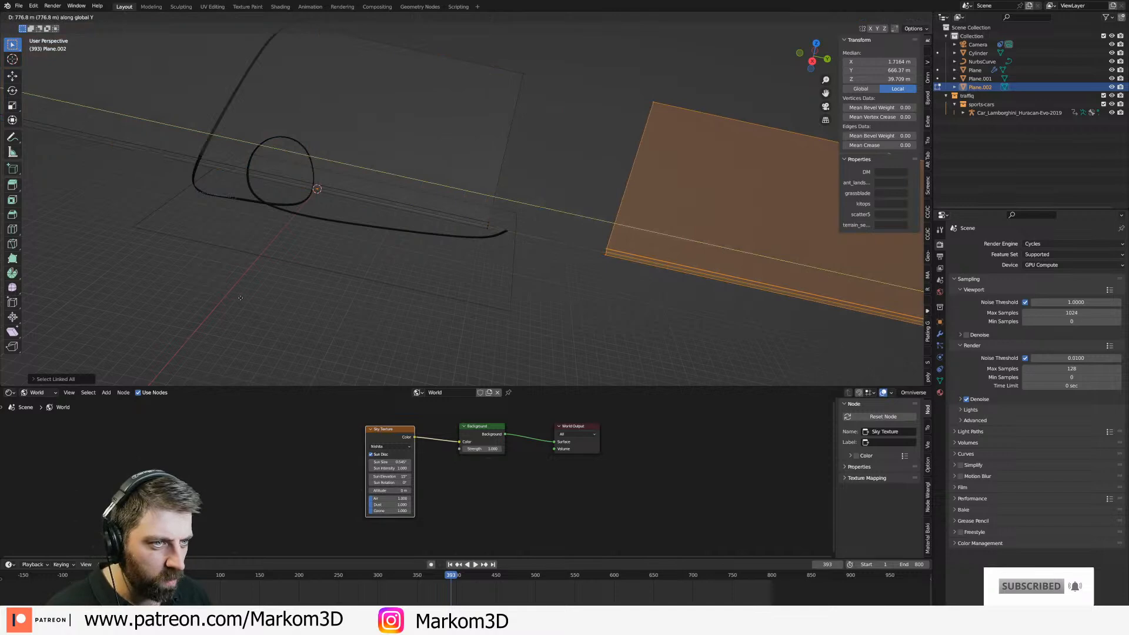
click(257, 301)
scroll(306, 289, up, 6)
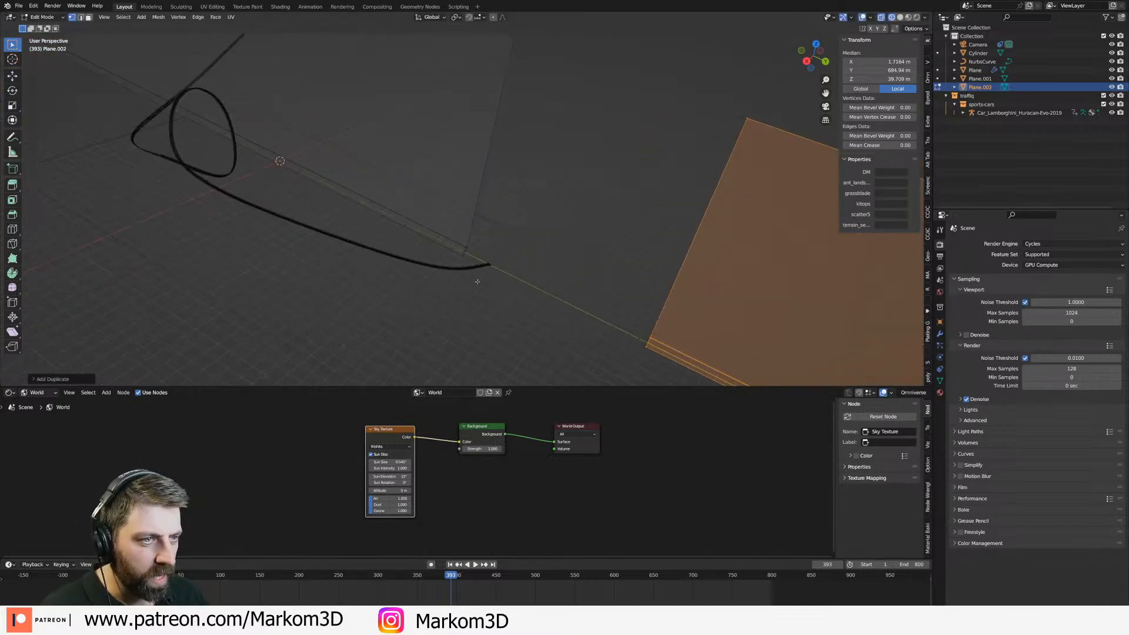
Place the 3D cursor at the centre of the vertical end edge of the original wall beside the opening.
key(Tab)
scroll(327, 258, down, 4)
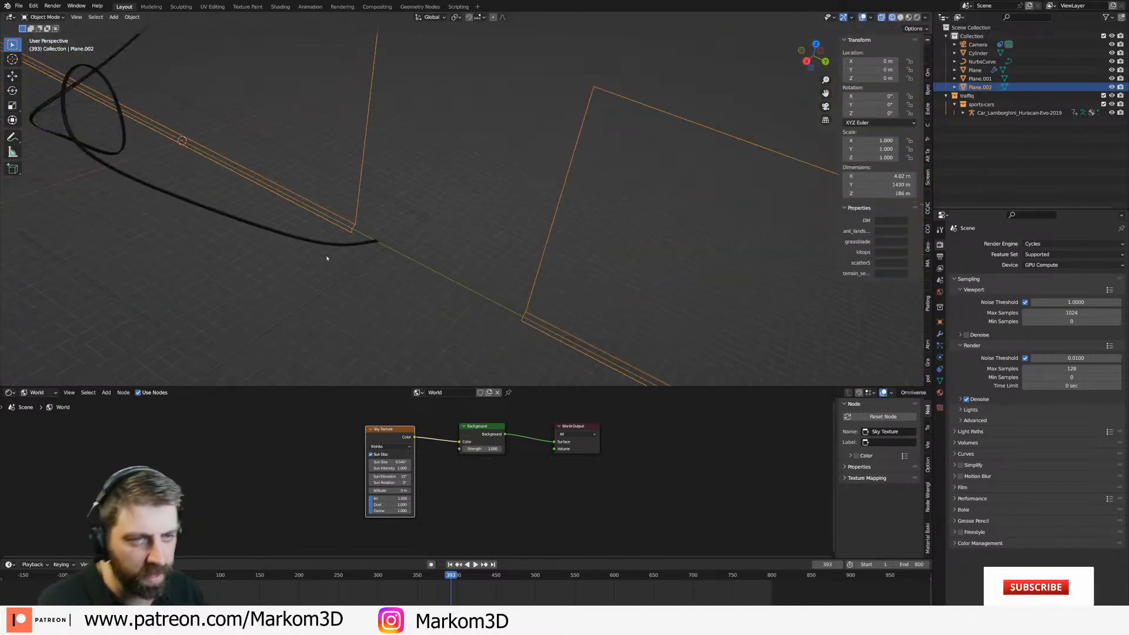
key(Tab)
key(2)
click(374, 233)
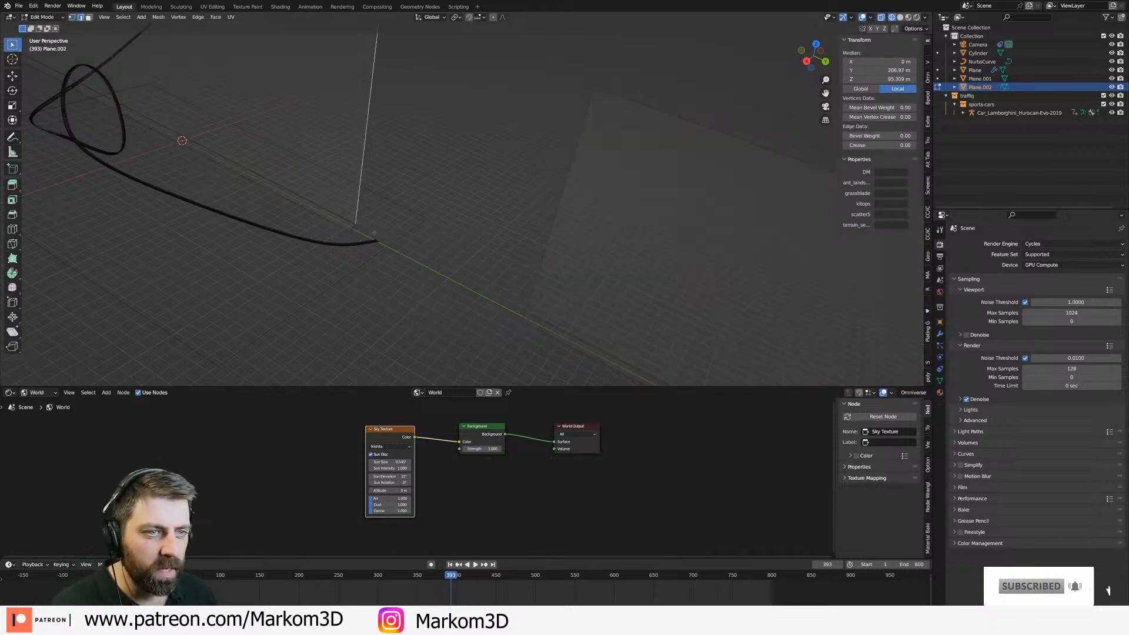
key(shift+s)
click(369, 279)
Add a cube at the 3D cursor and stretch it along Z into a column about 216 m tall.
key(Tab)
key(shift+a)
mouse_move(346, 275)
click(434, 286)
key(Tab)
key(s)
key(z)
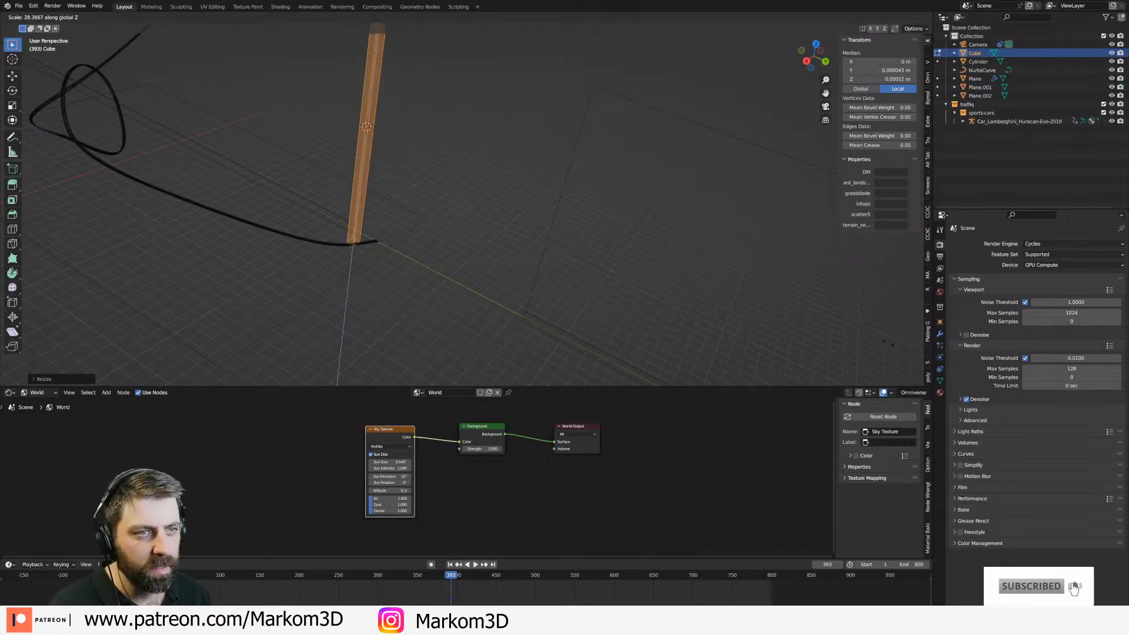
key(Return)
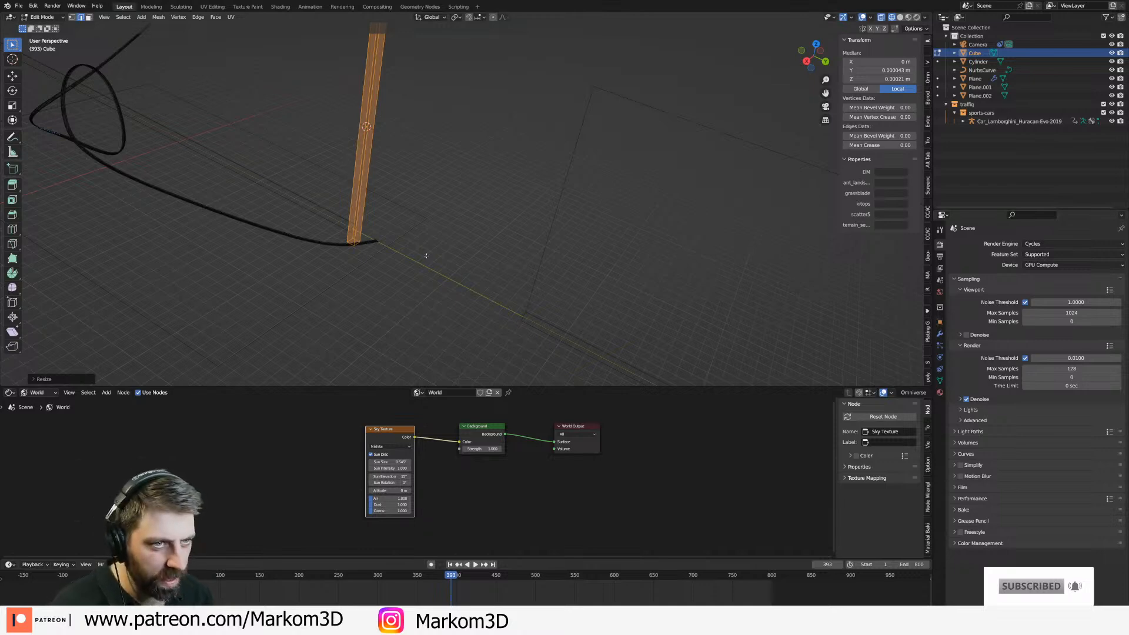
Widen the column along X to about 27 m and shift it about 2.8 m in negative X over the wall's end.
scroll(427, 256, up, 6)
middle_drag(427, 256, 355, 273)
key(s)
key(x)
click(522, 306)
click(354, 273)
key(g)
key(x)
click(412, 306)
Add two vertical loop cuts to the column, at about X -7.8 m and X -1 m.
scroll(411, 306, up, 3)
middle_drag(412, 306, 400, 253)
key(g)
key(g)
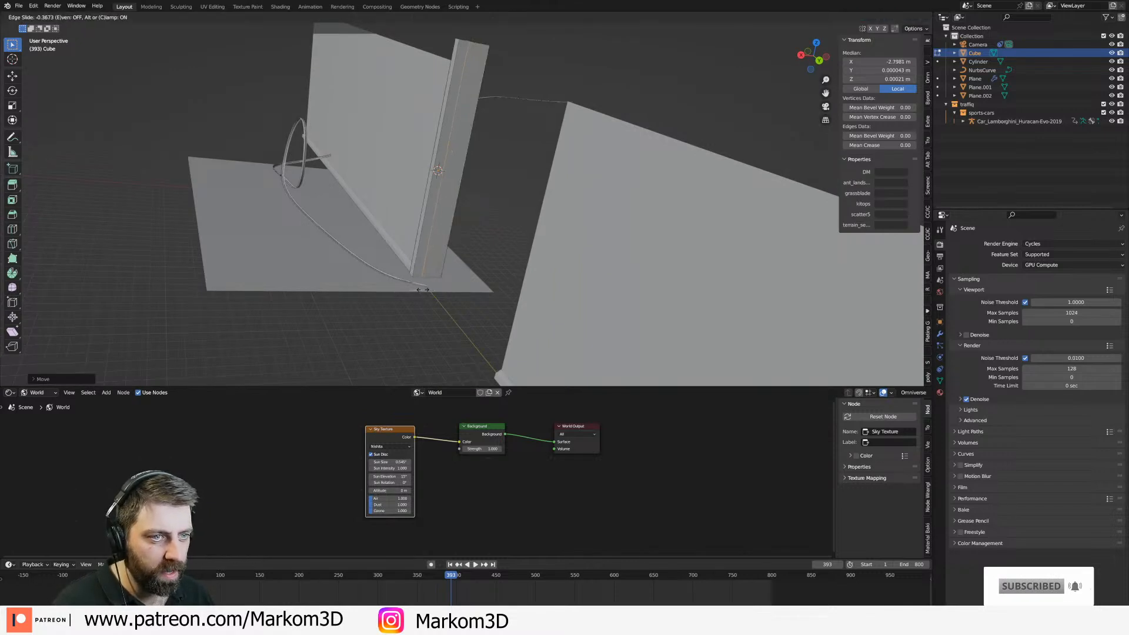
right_click(451, 293)
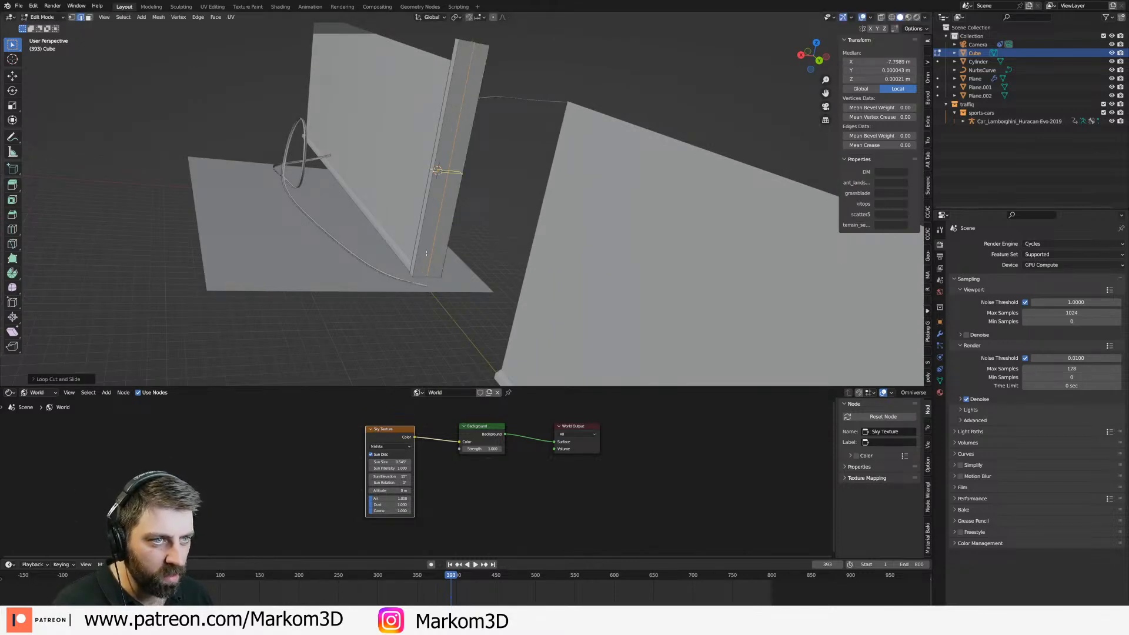
key(g)
key(g)
key(3)
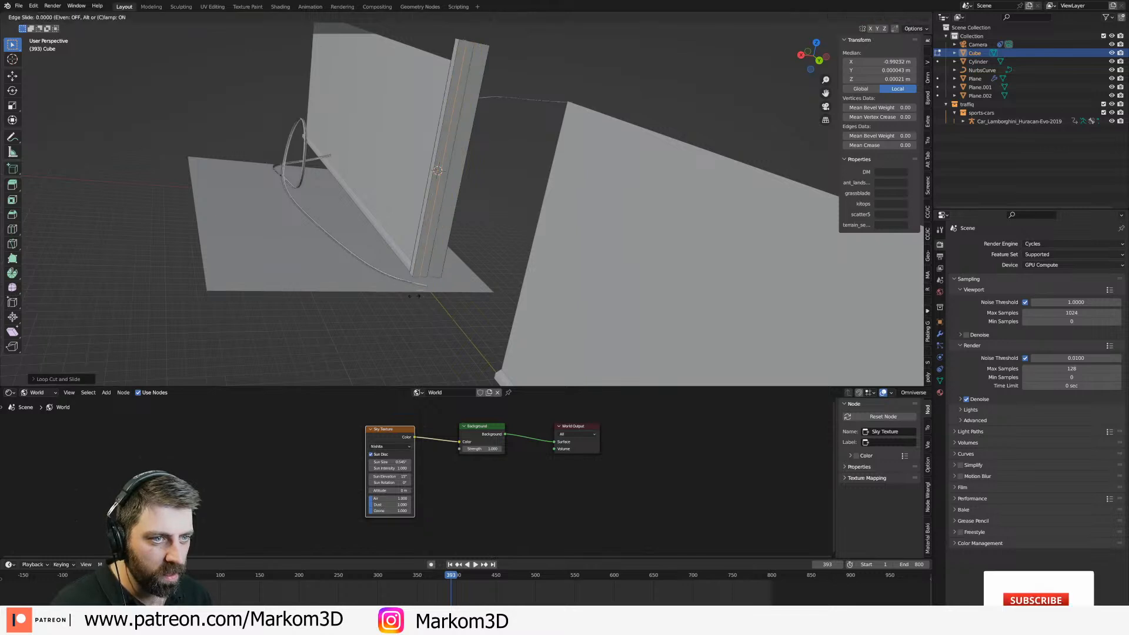
right_click(447, 195)
Extrude the column's narrow face between the two cuts toward the opening, making it about 12 m deep overall, and leave Edit Mode.
scroll(448, 200, up, 3)
key(3)
click(422, 213)
middle_drag(460, 221, 468, 232)
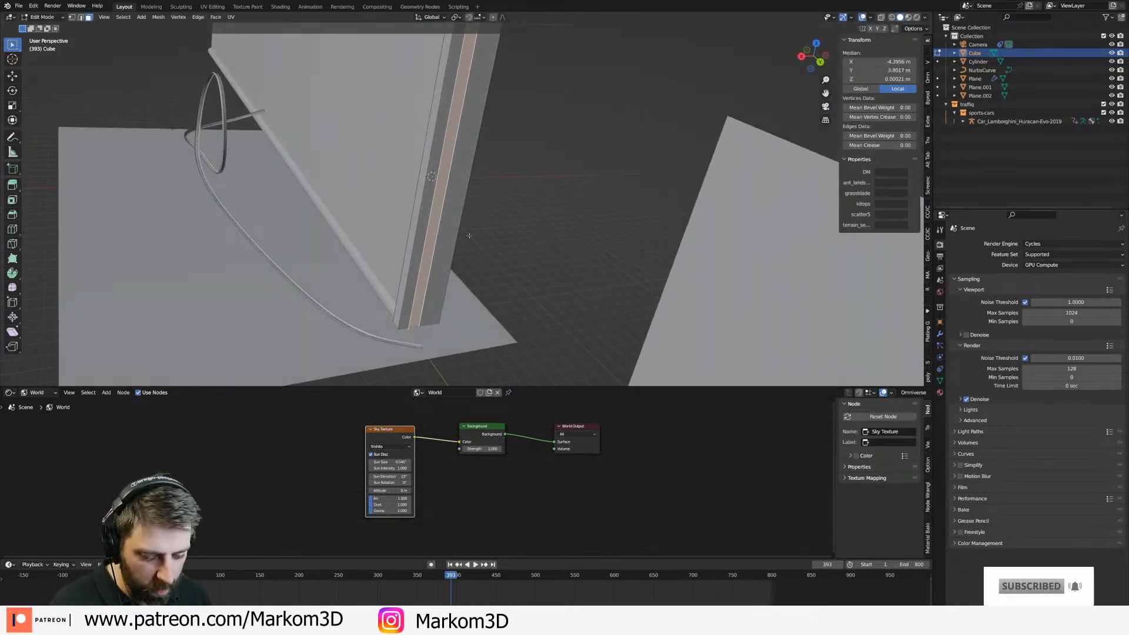
key(e)
click(438, 305)
scroll(438, 305, down, 4)
key(Tab)
middle_drag(437, 305, 482, 254)
scroll(519, 263, down, 2)
scroll(482, 255, up, 4)
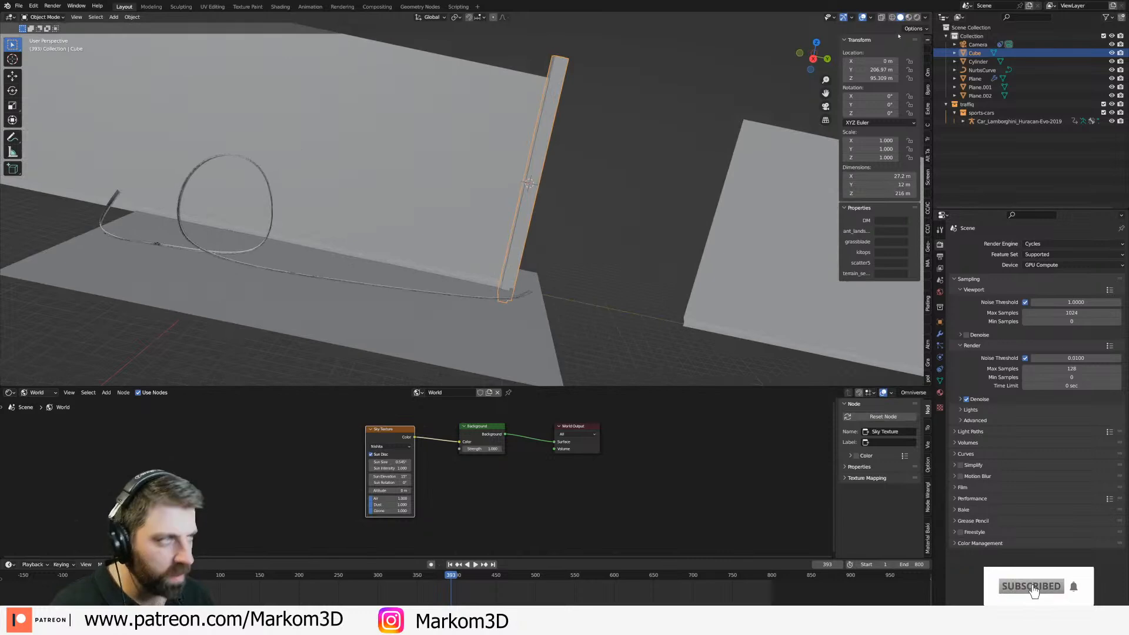
Set the viewport's clip end distance to 10000 m.
click(929, 49)
scroll(585, 217, down, 5)
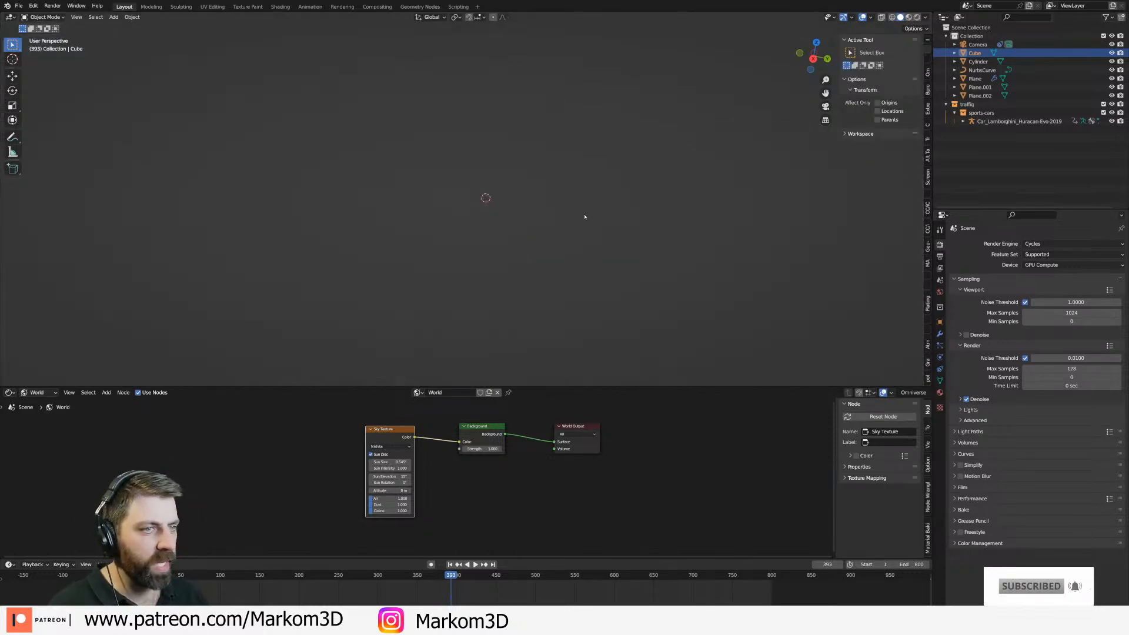
scroll(585, 217, up, 6)
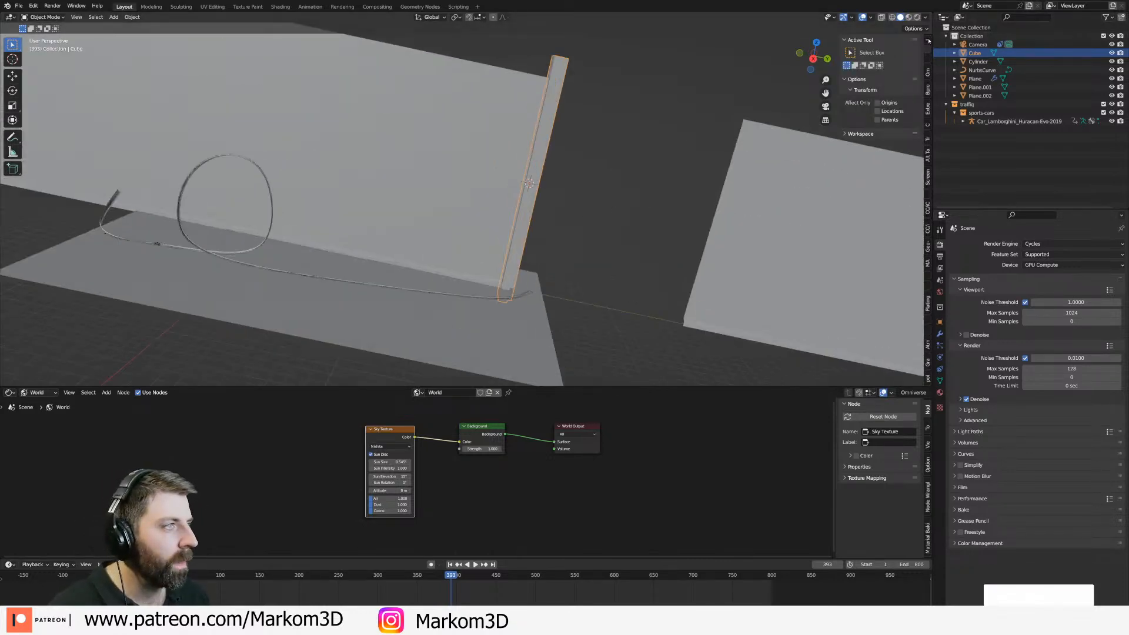
click(928, 41)
click(929, 56)
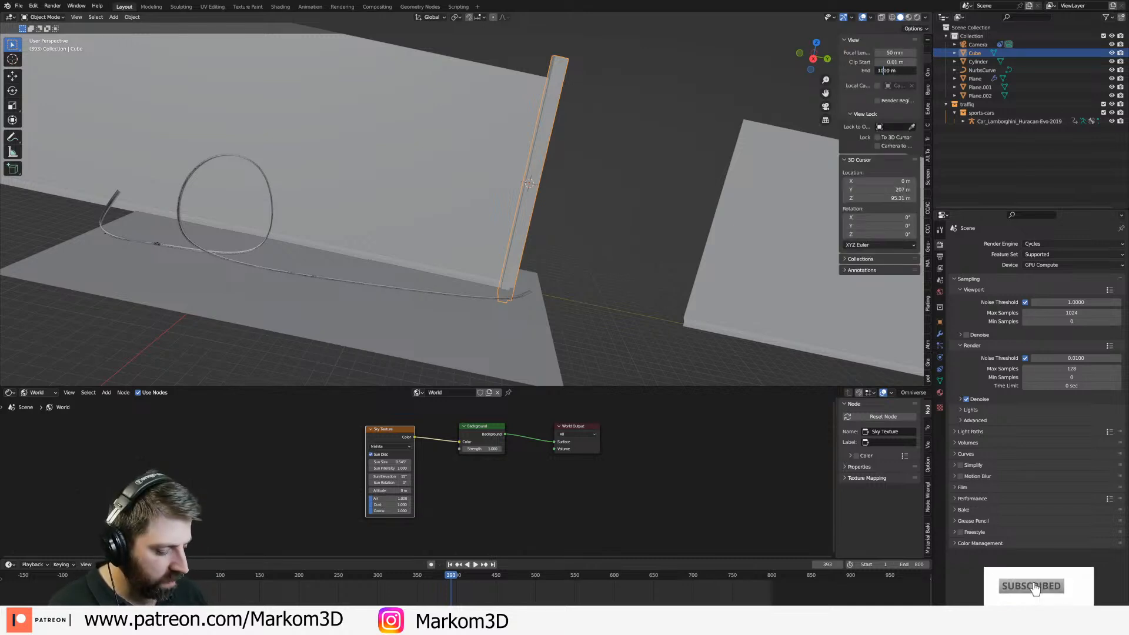
scroll(570, 199, down, 14)
scroll(580, 237, up, 14)
middle_drag(590, 242, 485, 237)
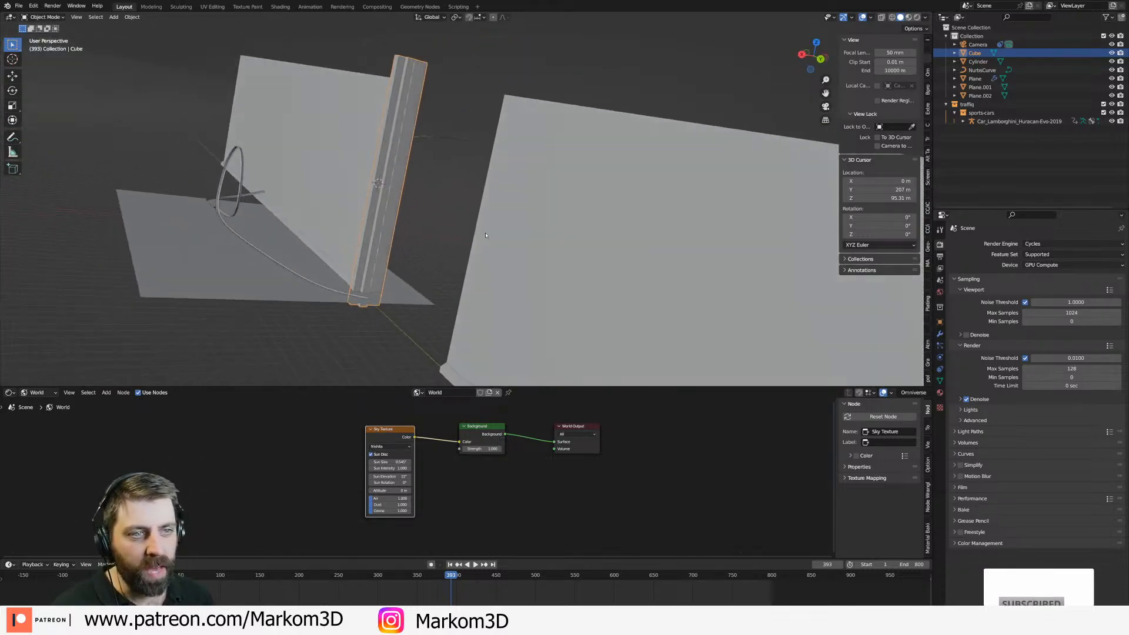
scroll(487, 236, up, 5)
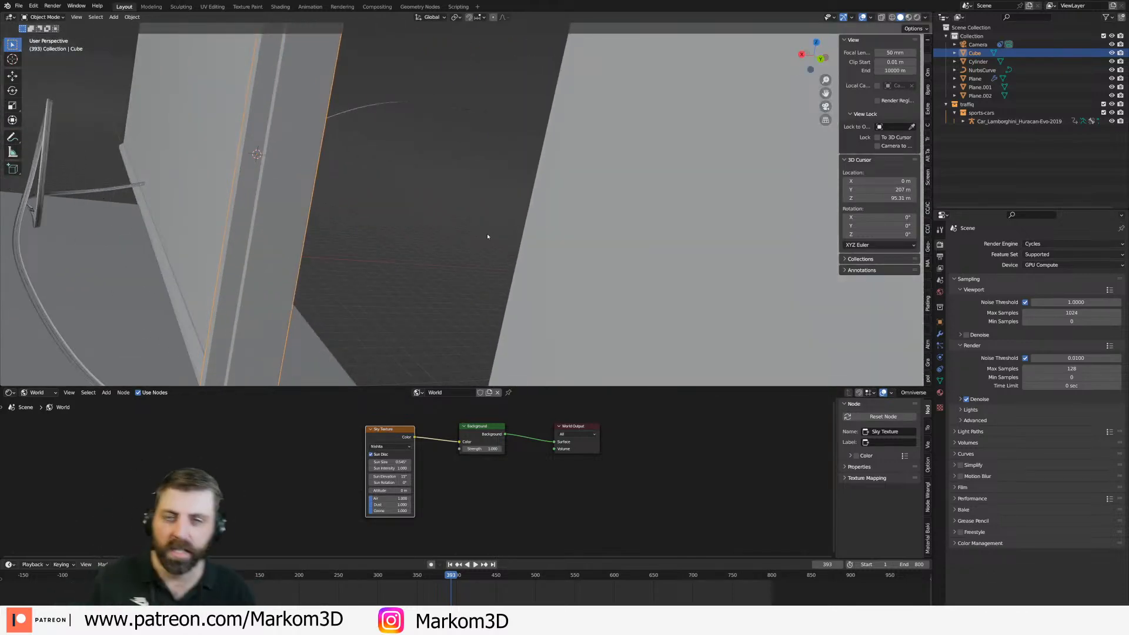
middle_drag(446, 249, 421, 227)
Move the duplicated wall with its baseboard along Y closer to the column to narrow the opening.
scroll(577, 270, down, 5)
click(416, 220)
scroll(423, 227, down, 2)
key(Tab)
key(KP_3)
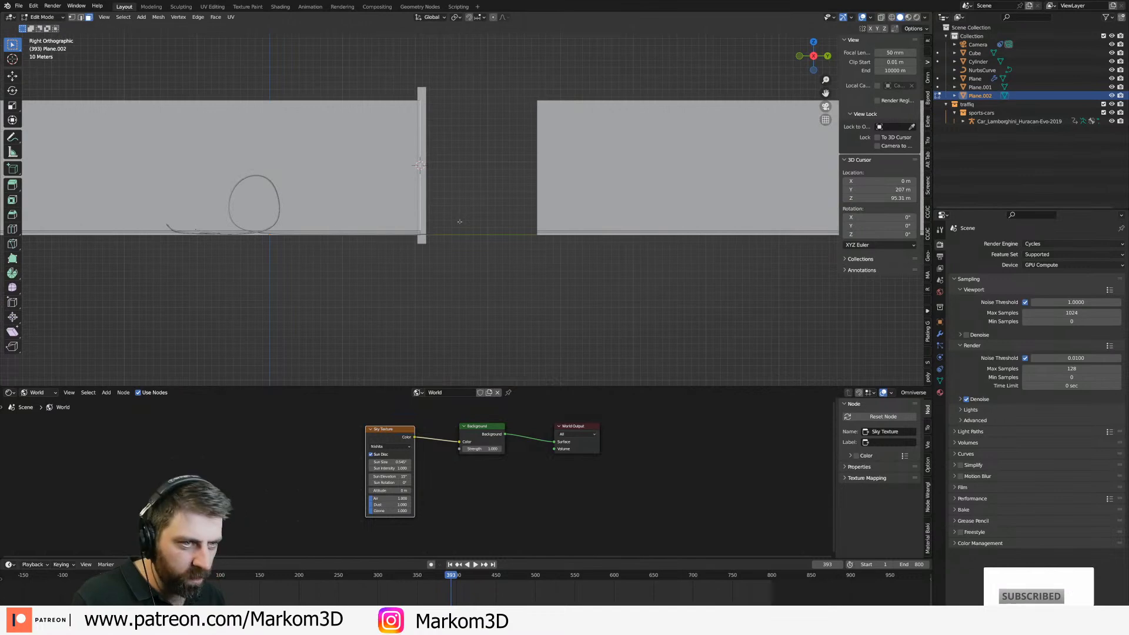
middle_drag(457, 219, 468, 235)
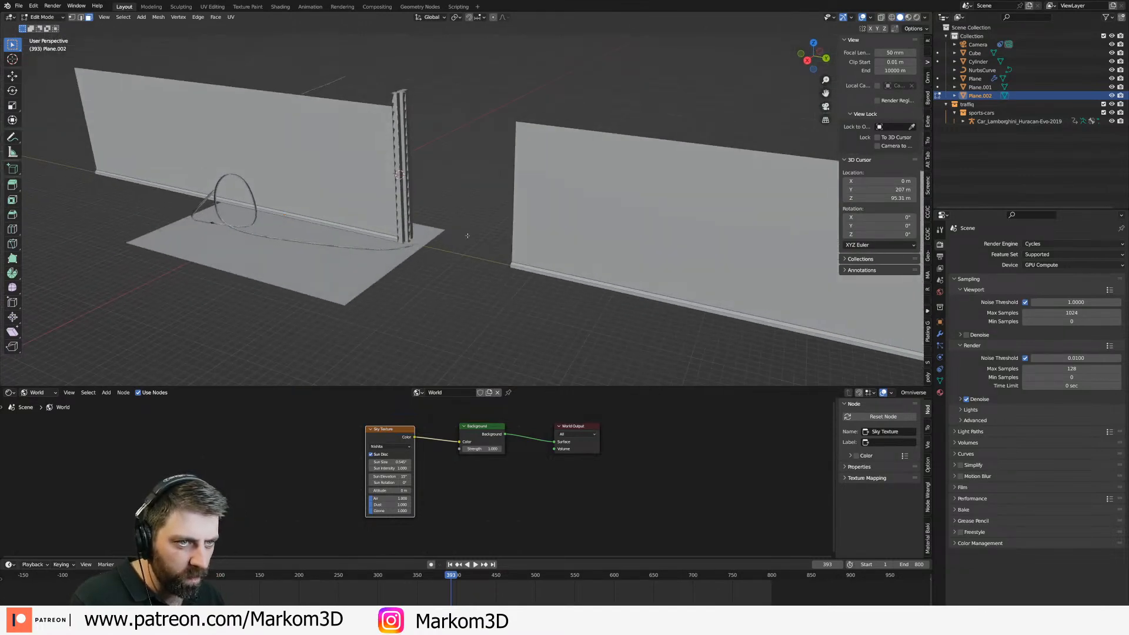
scroll(415, 244, up, 3)
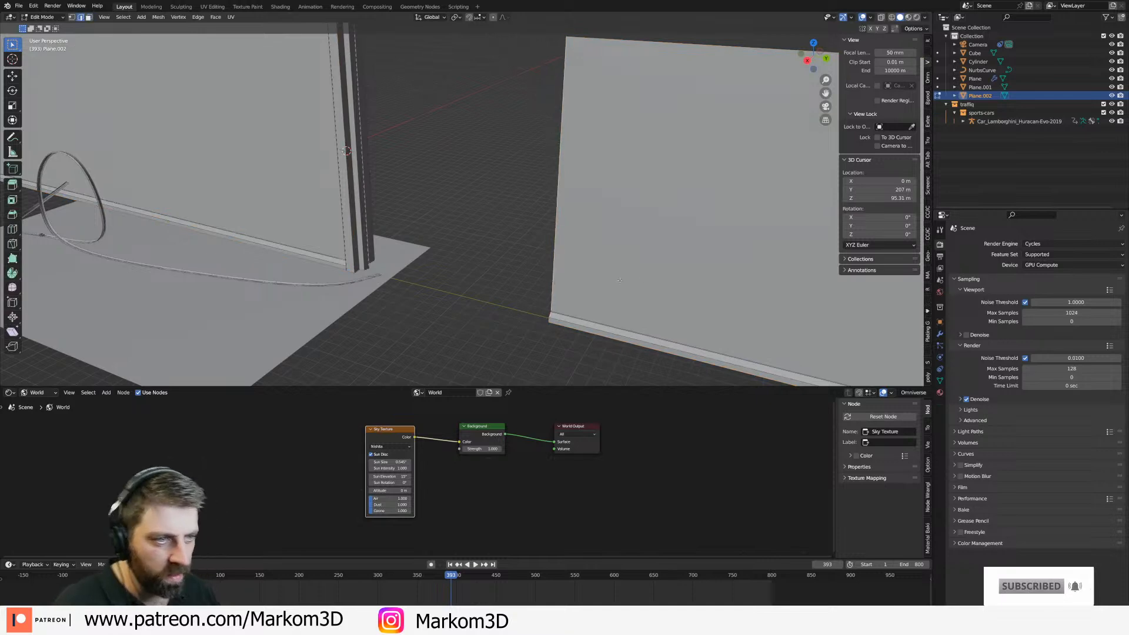
key(ctrl+l)
key(g)
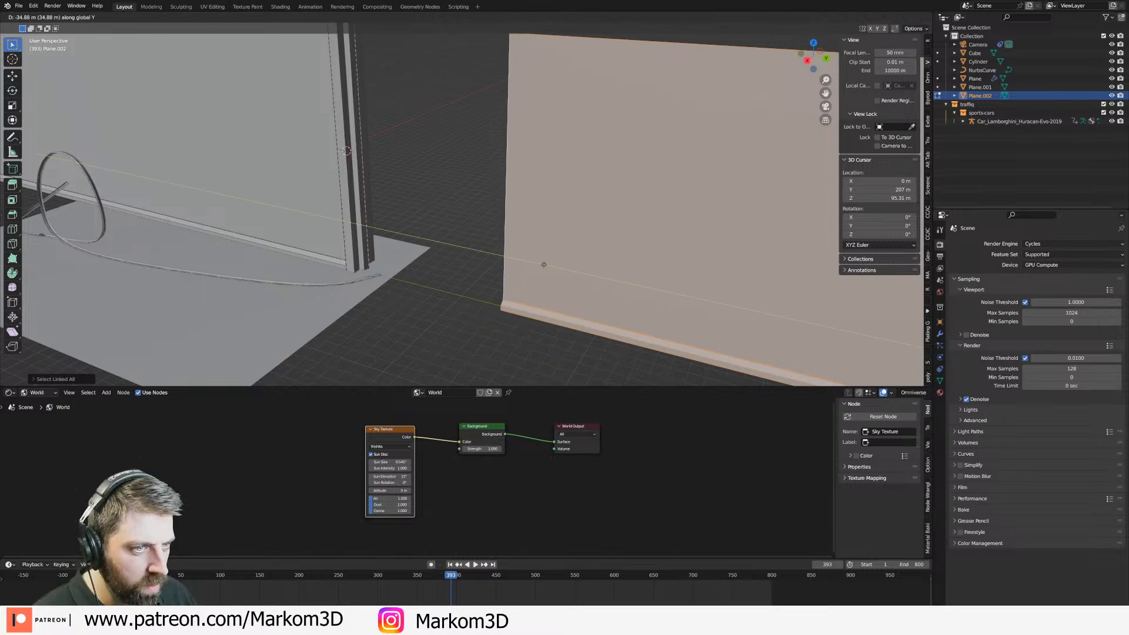
click(575, 269)
key(Tab)
Narrow the column along X and move it about 3.8 m along X to align with the wall.
click(365, 262)
middle_drag(493, 227, 559, 184)
key(Tab)
key(s)
key(x)
click(491, 178)
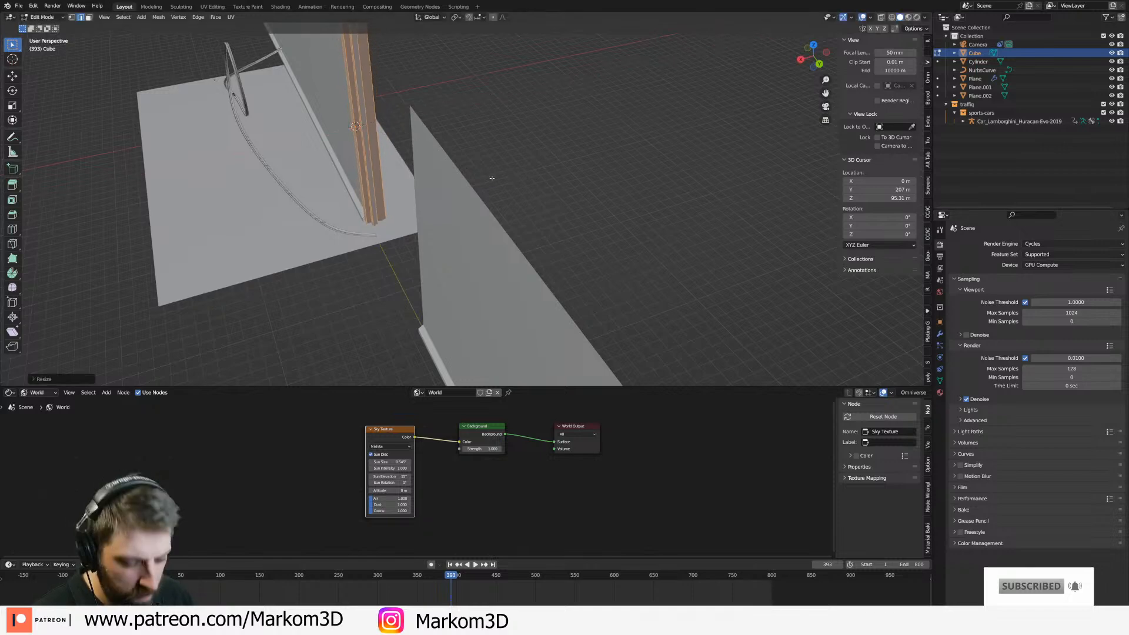
key(g)
key(x)
click(491, 178)
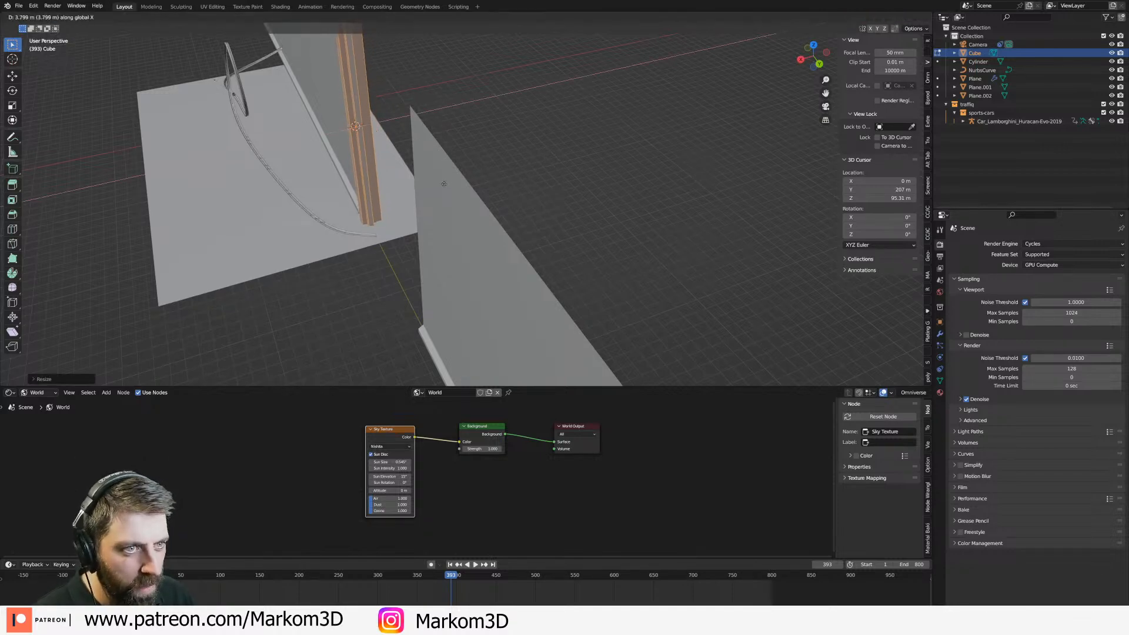
Duplicate the column, mirror the copy along Y, and move it about 129 m along Y to the second wall's end.
key(KP_7)
key(shift+d)
key(s)
key(y)
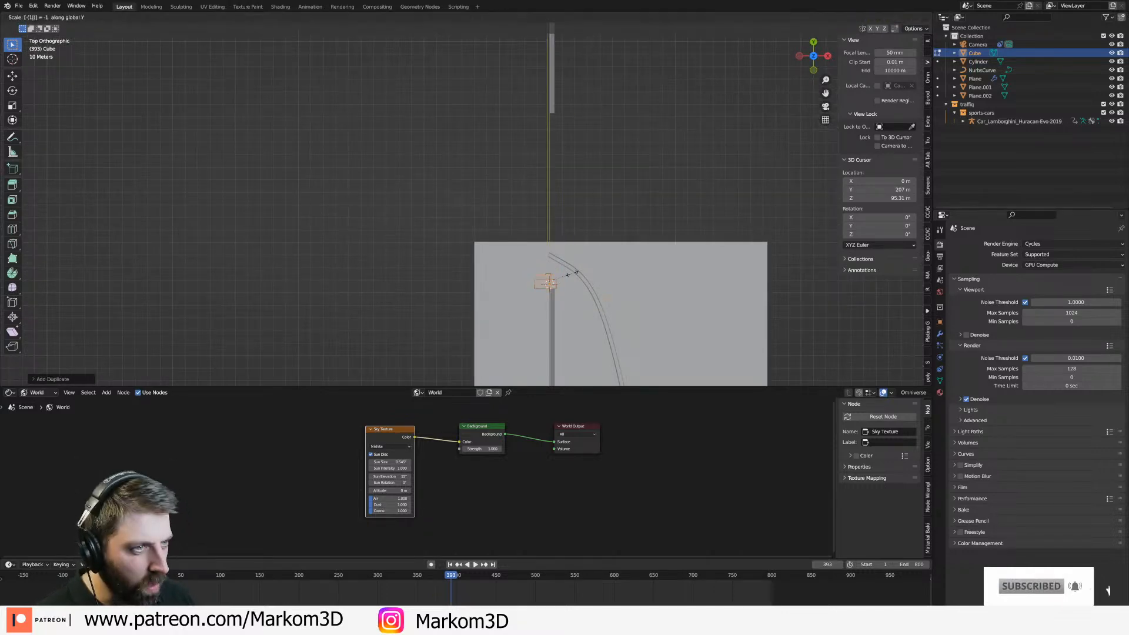
key(Return)
key(g)
key(y)
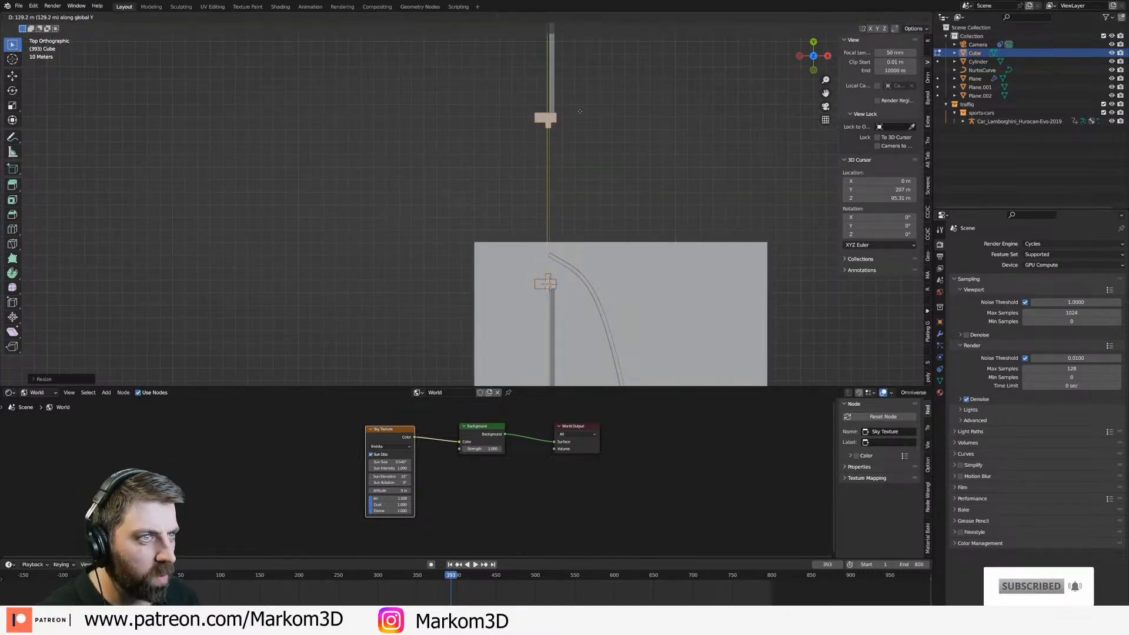
click(580, 111)
key(Tab)
middle_drag(580, 111, 612, 279)
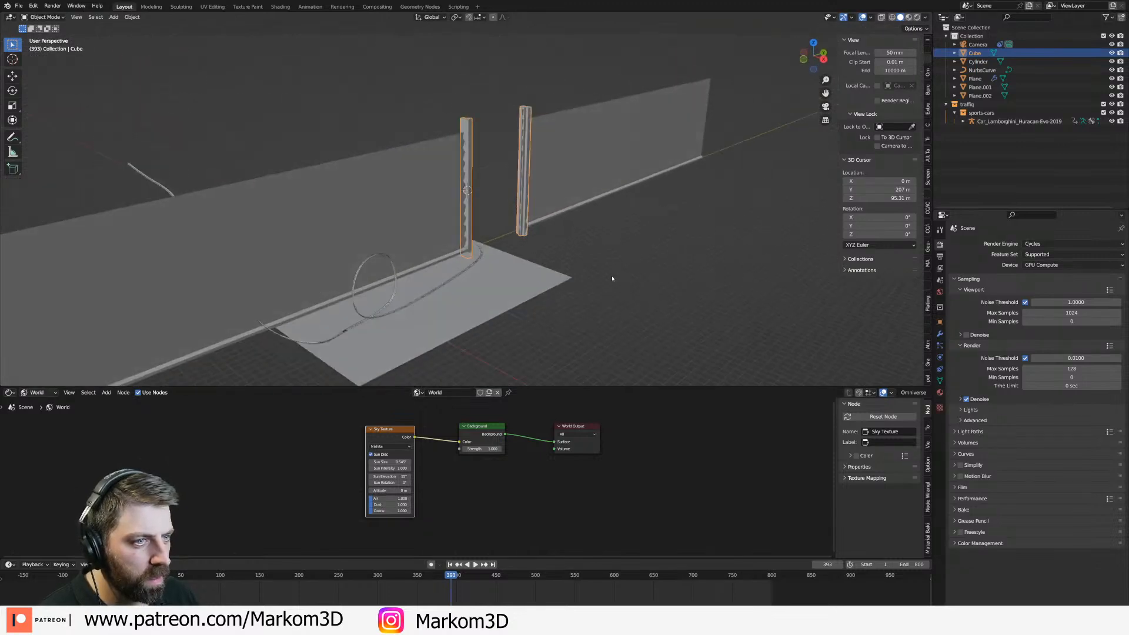
Enlarge the ground plane to extend well beyond the track and doorway, and check it in the camera view.
key(KP_0)
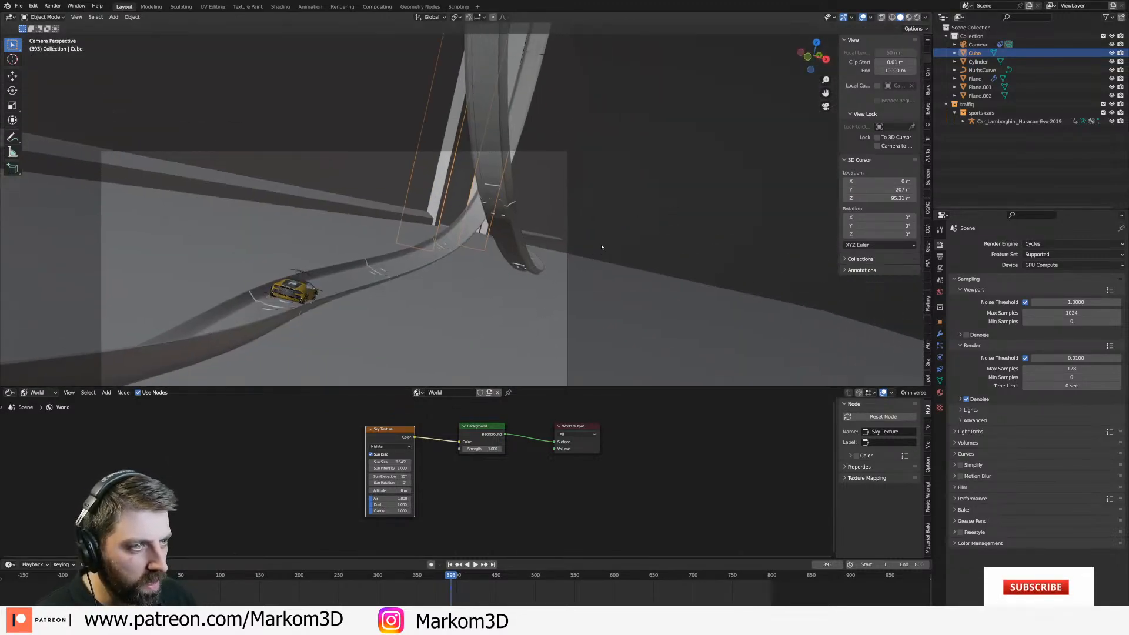
click(587, 295)
key(KP_Decimal)
key(Tab)
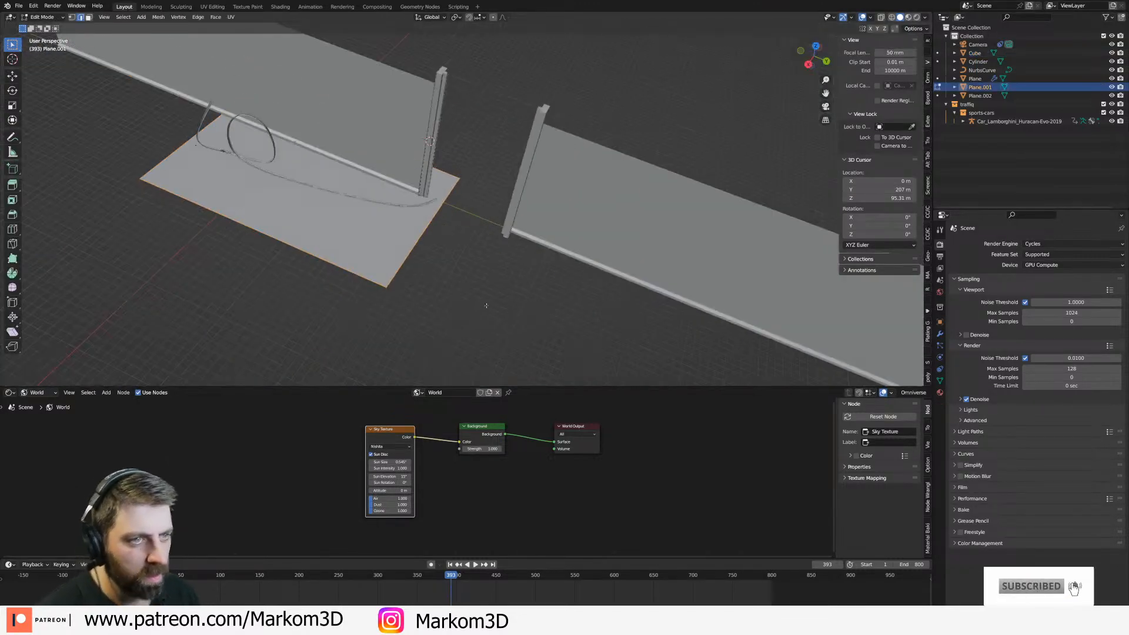
key(s)
click(478, 173)
middle_drag(477, 173, 510, 161)
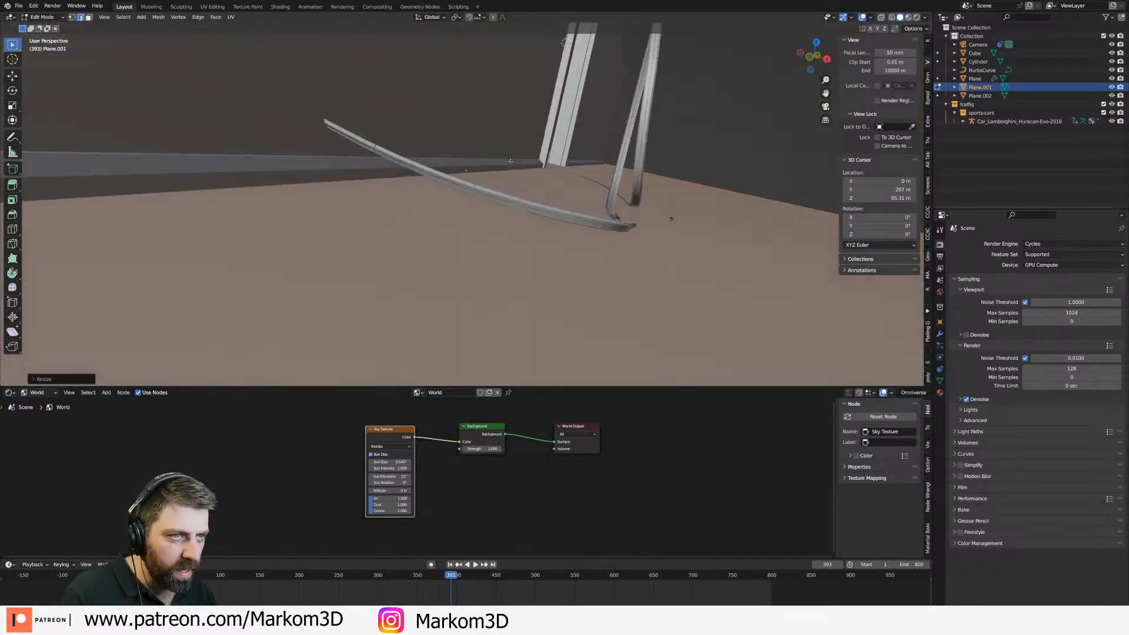
key(KP_0)
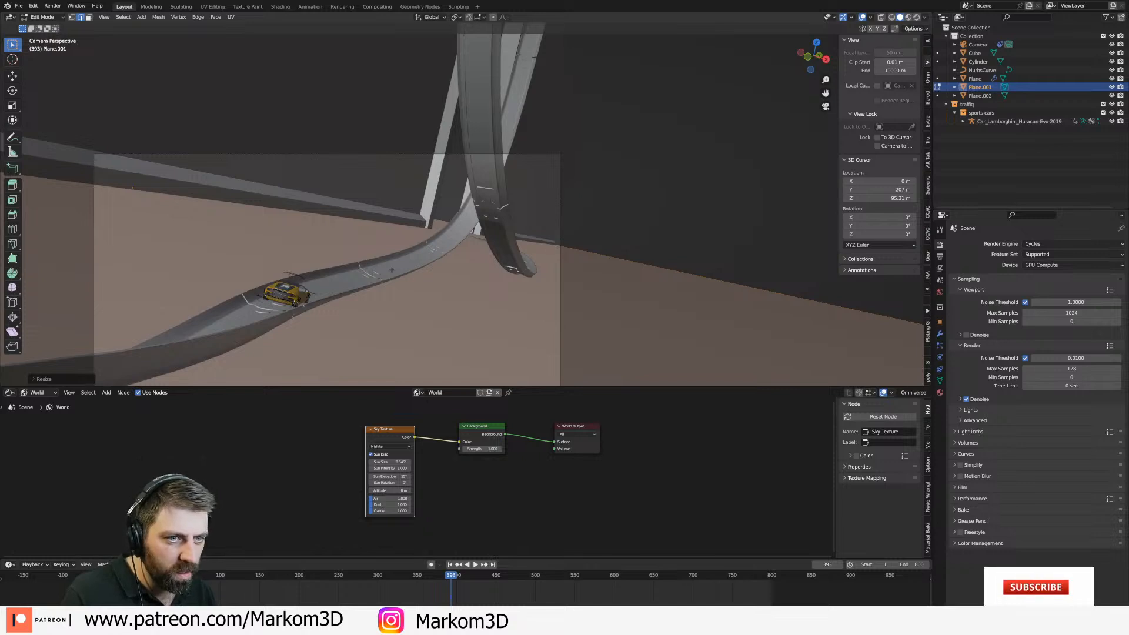
key(Tab)
scroll(422, 307, down, 2)
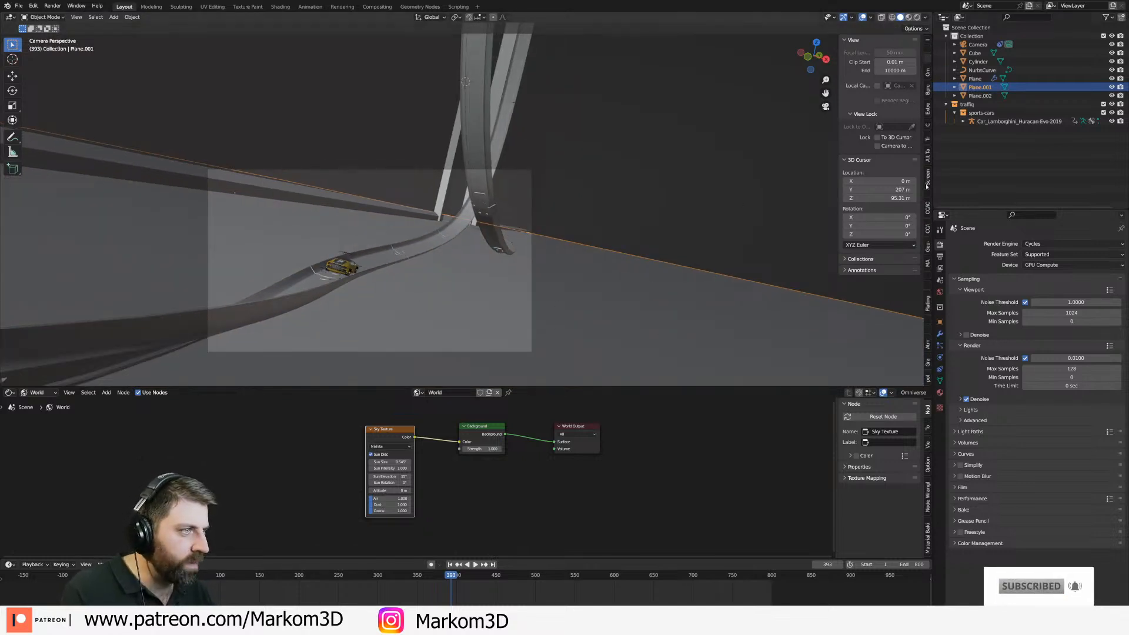
Add the Carpet 013 material from Extreme PBR's Fabric - Carpet category to the ground plane.
drag(928, 264, 928, 182)
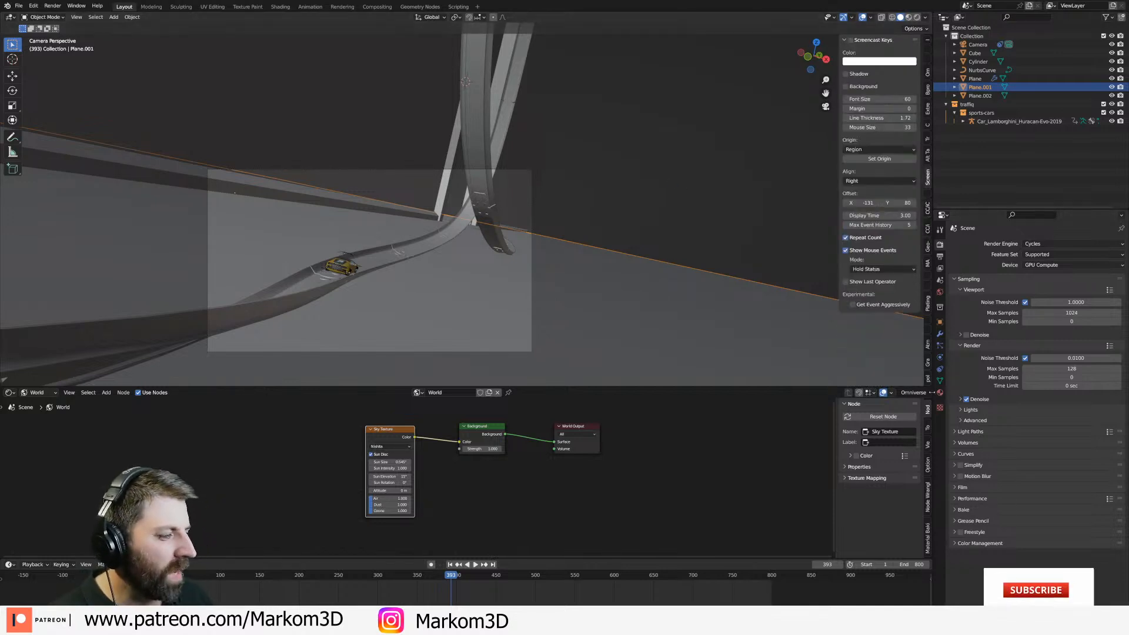
drag(928, 379, 928, 354)
scroll(928, 353, up, 5)
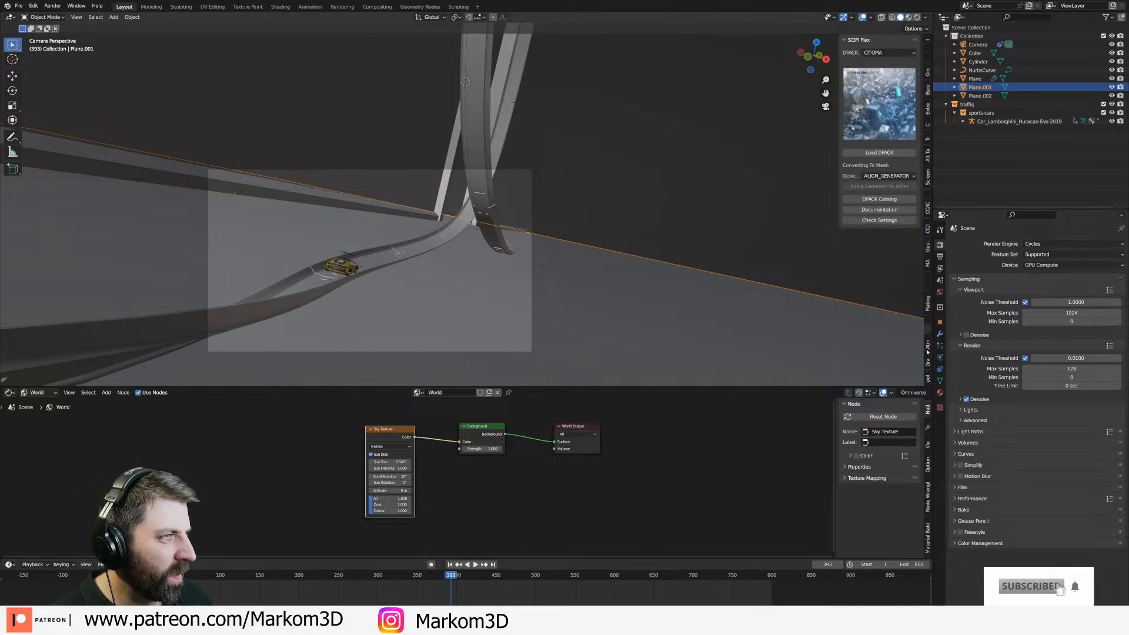
scroll(929, 352, down, 4)
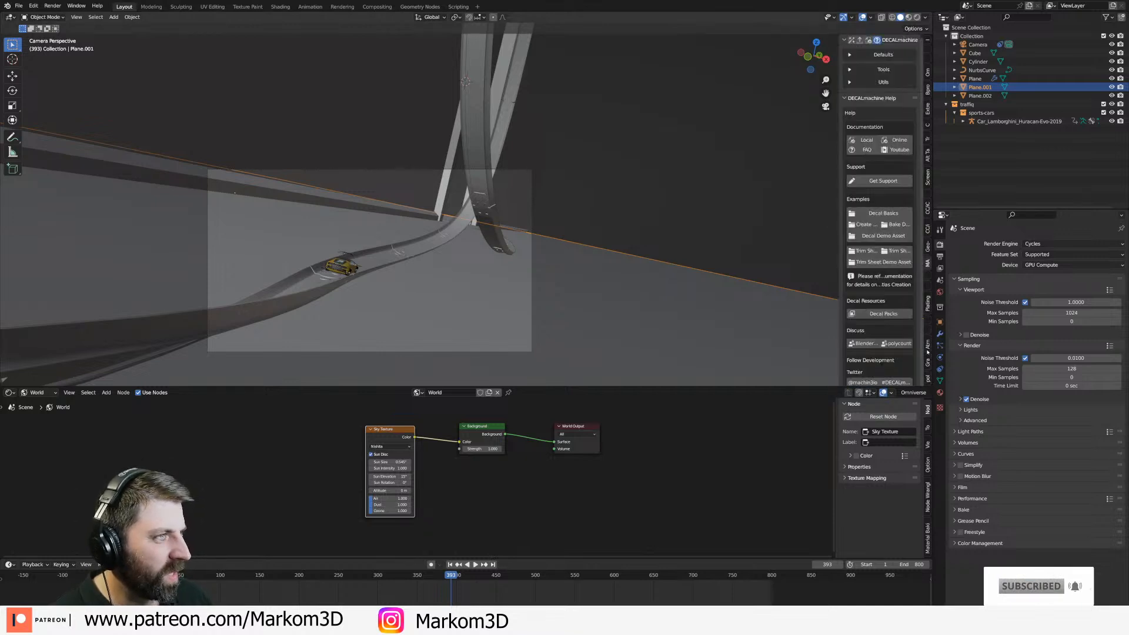
scroll(928, 352, up, 6)
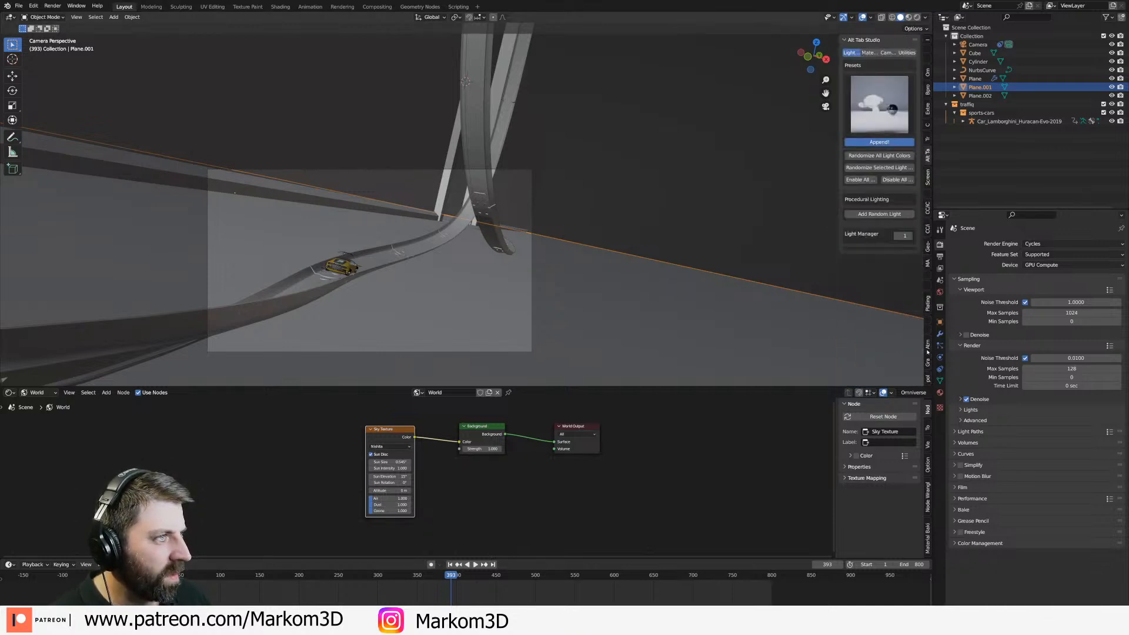
scroll(928, 352, down, 2)
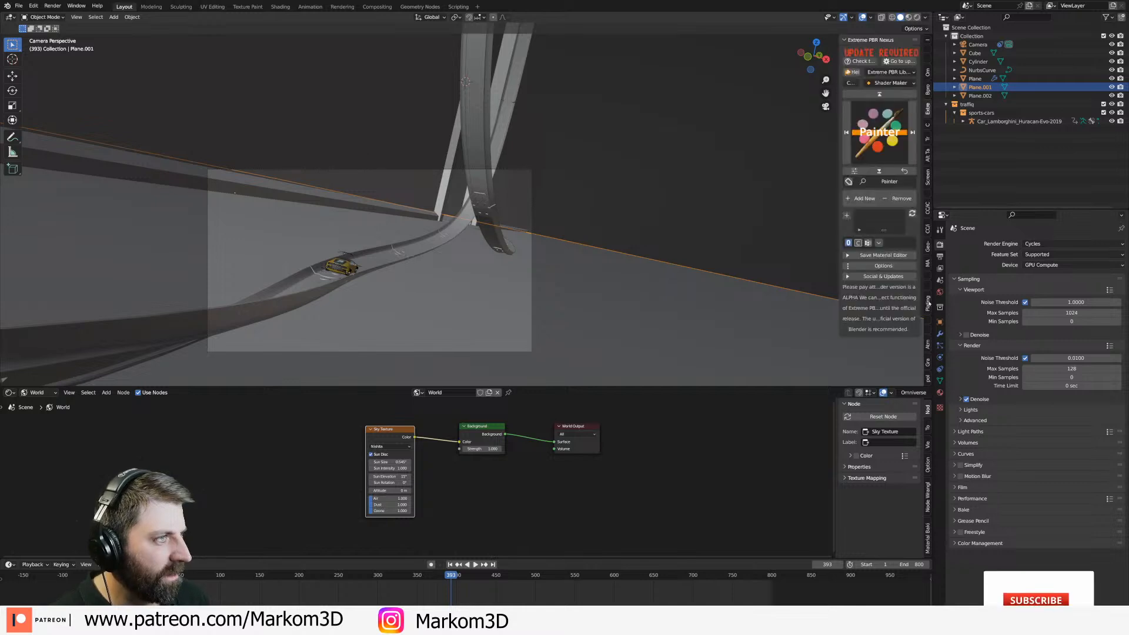
click(888, 83)
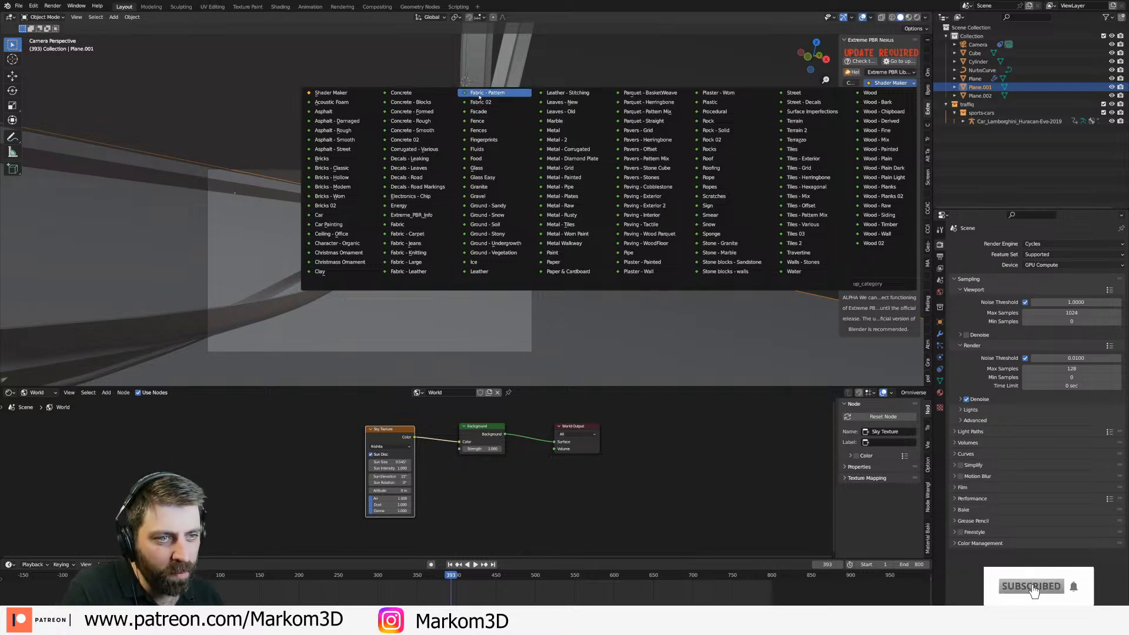
click(420, 234)
click(880, 134)
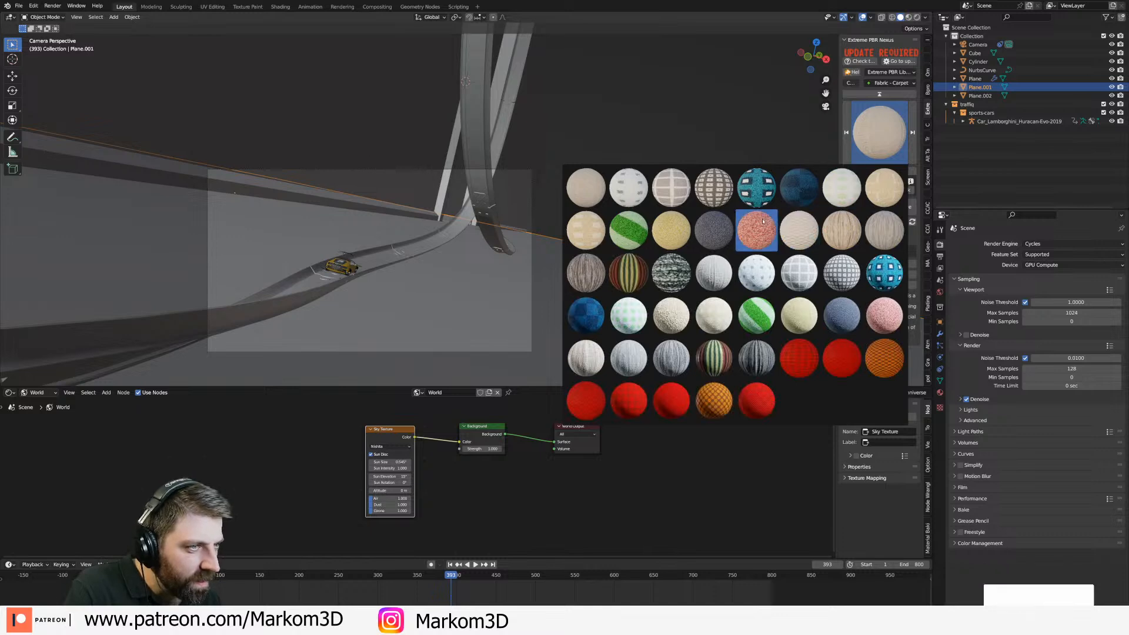
click(713, 229)
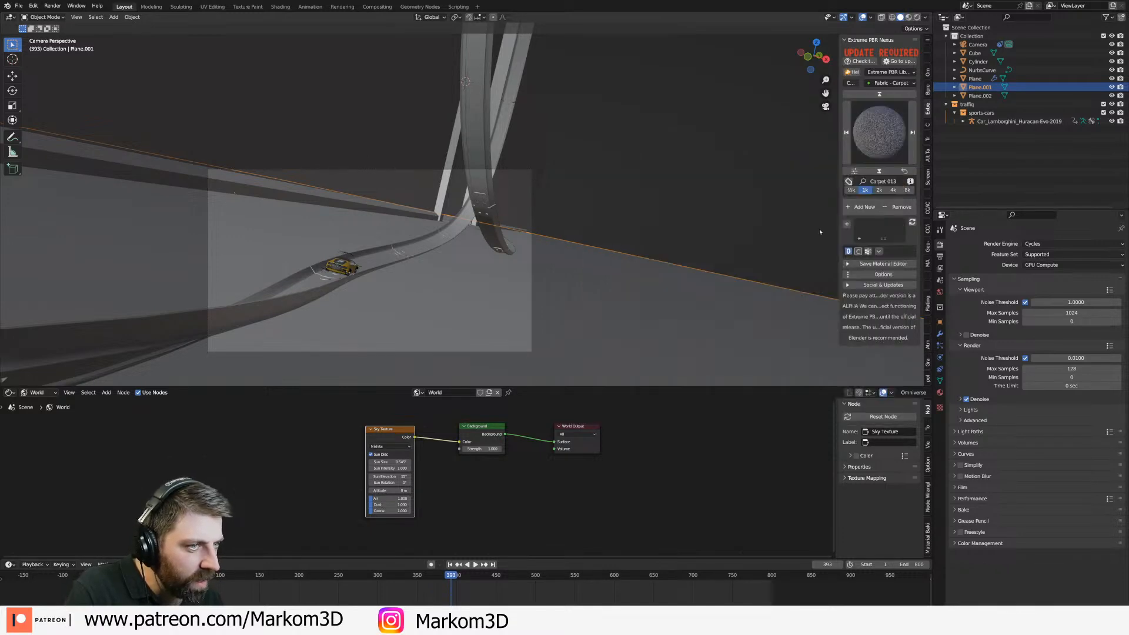
click(856, 213)
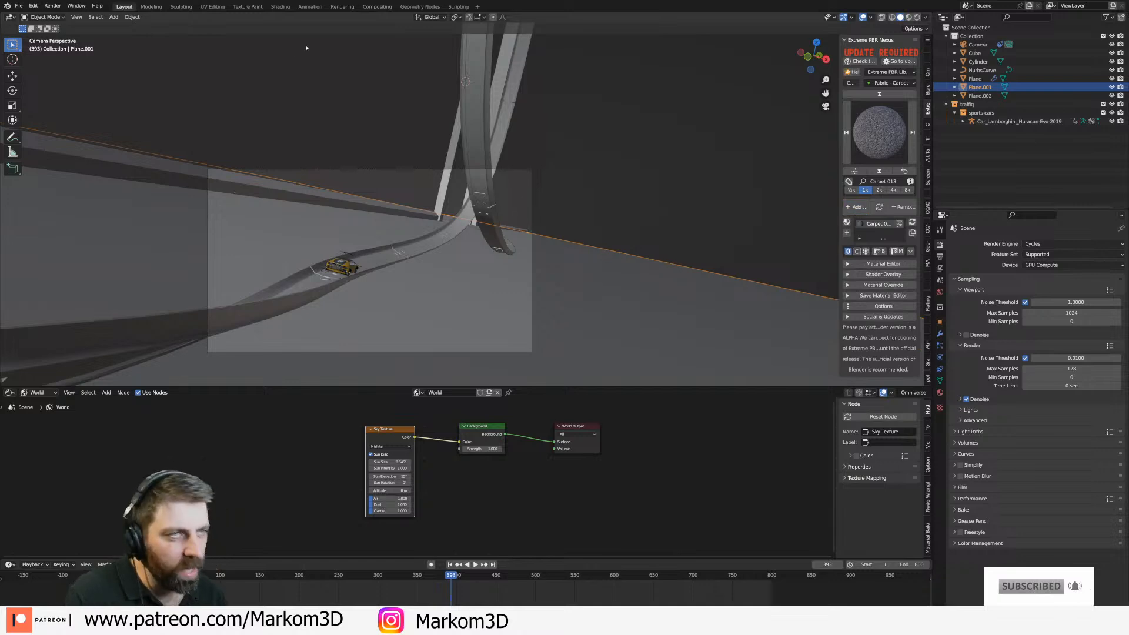
Apply the enlarged ground plane's scale and display the scene in material preview shading.
middle_drag(406, 129, 472, 212)
scroll(472, 212, down, 8)
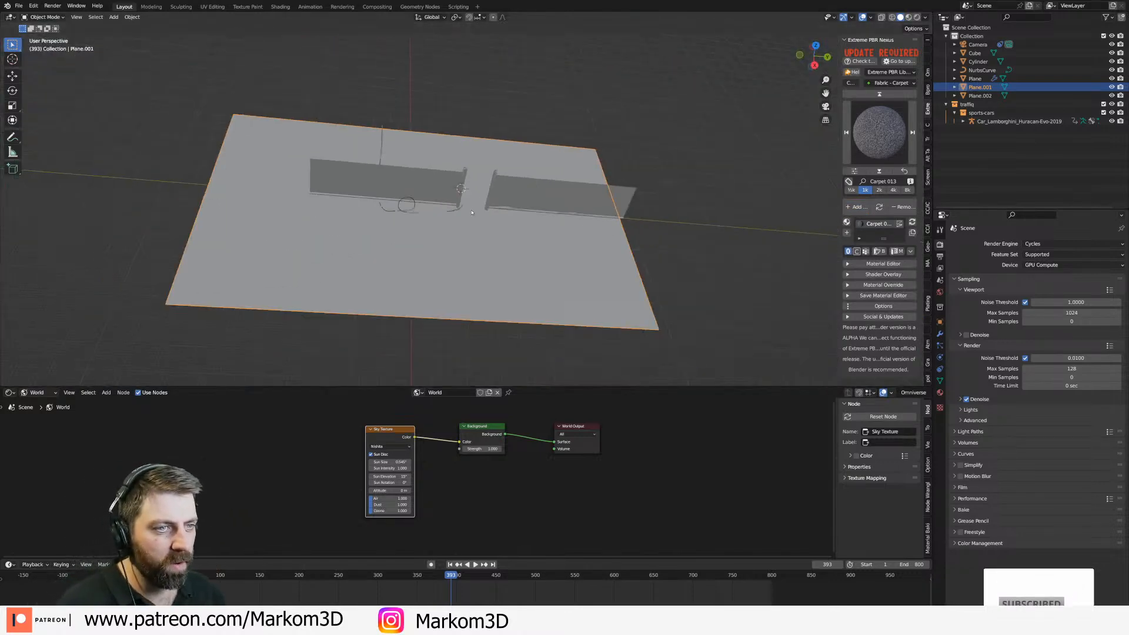
key(ctrl+a)
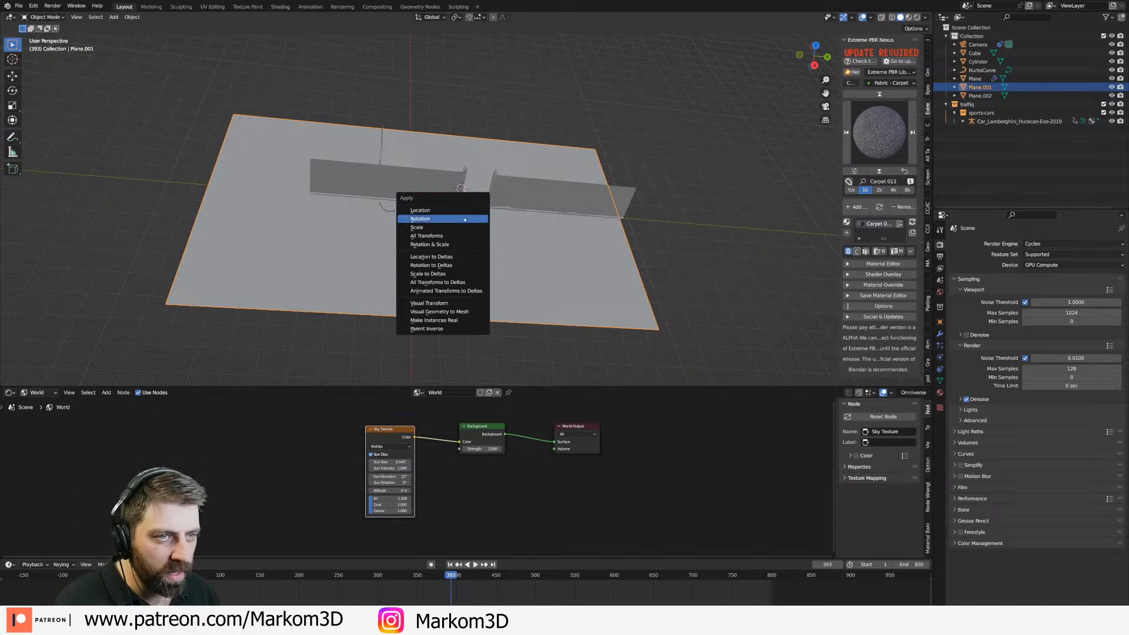
click(460, 228)
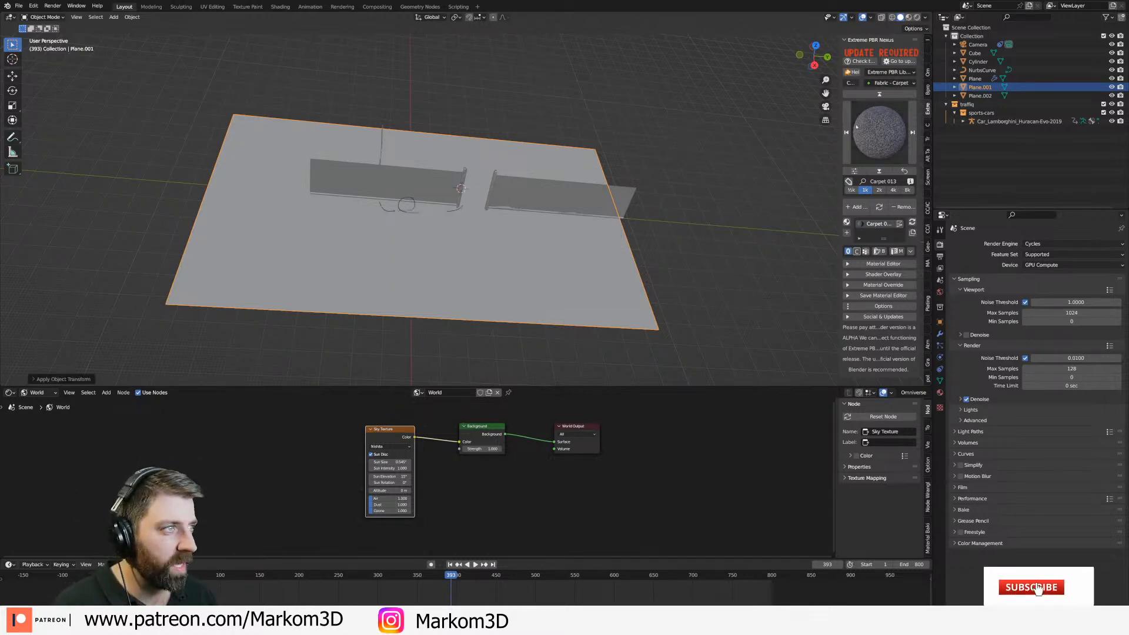
scroll(812, 141, up, 2)
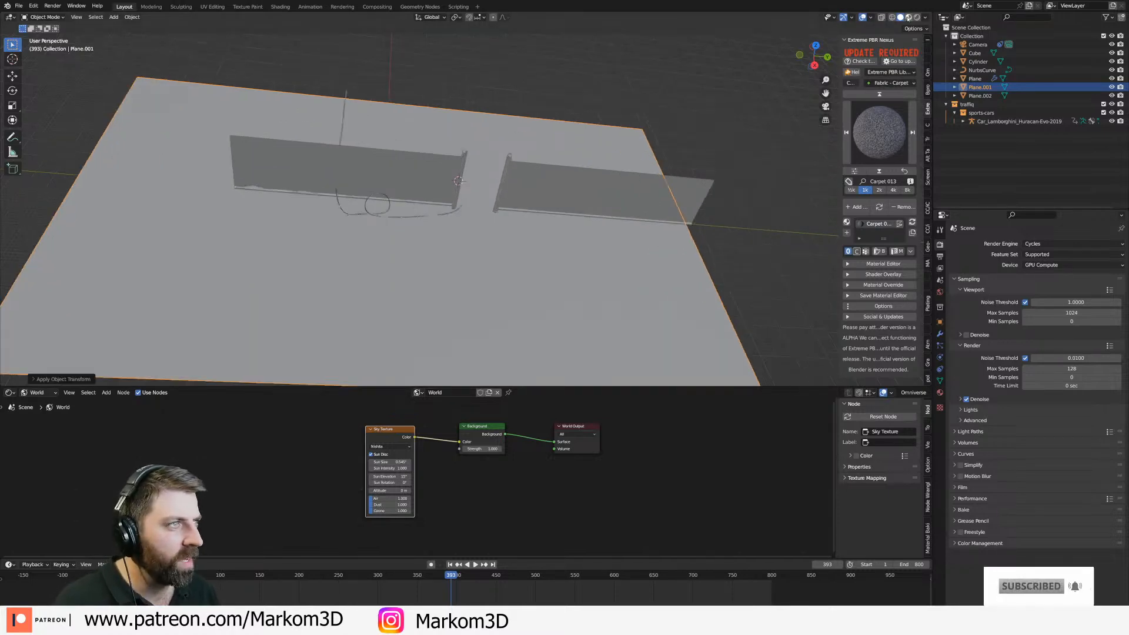
key(z)
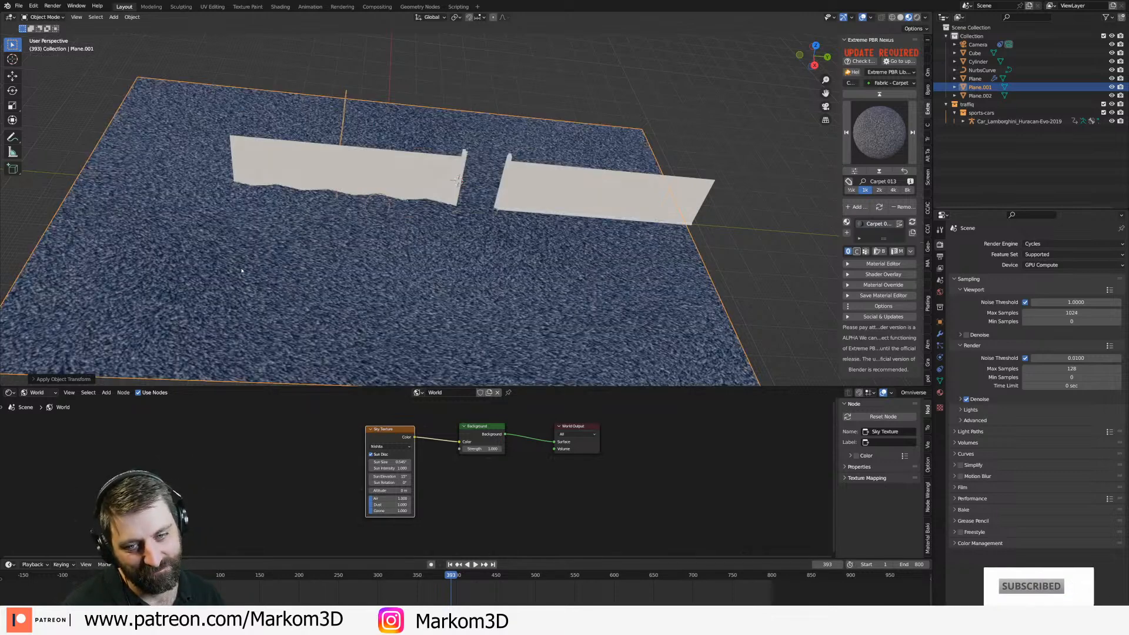
Adjust the height of the control point near the track's end by the doorway, moving it along Z only.
middle_drag(290, 297, 307, 254)
scroll(307, 255, up, 5)
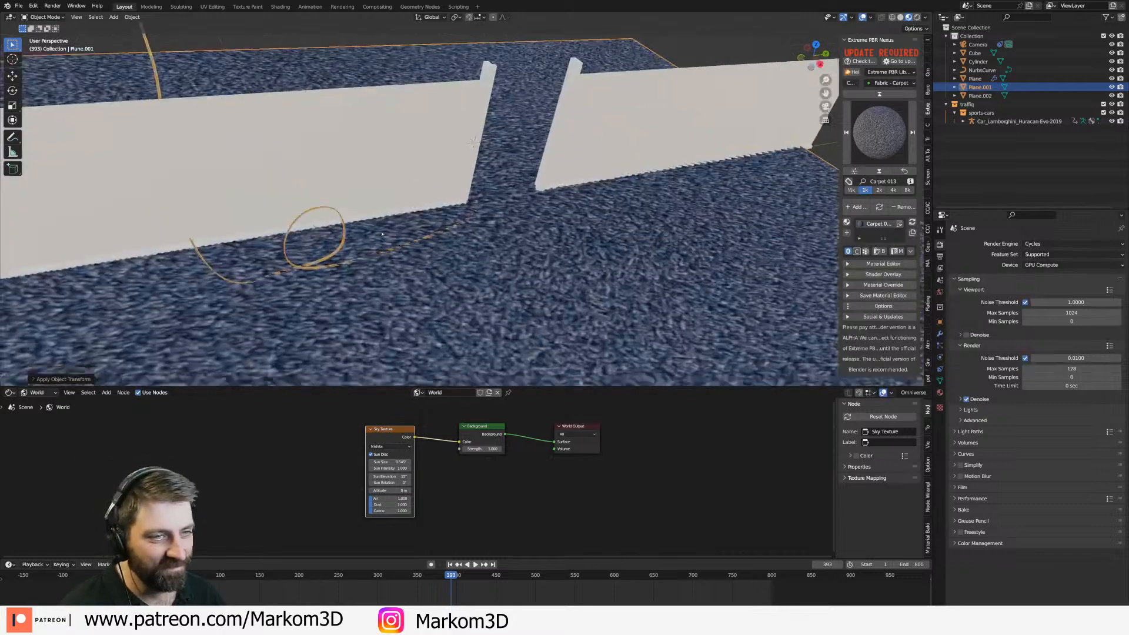
scroll(341, 232, up, 5)
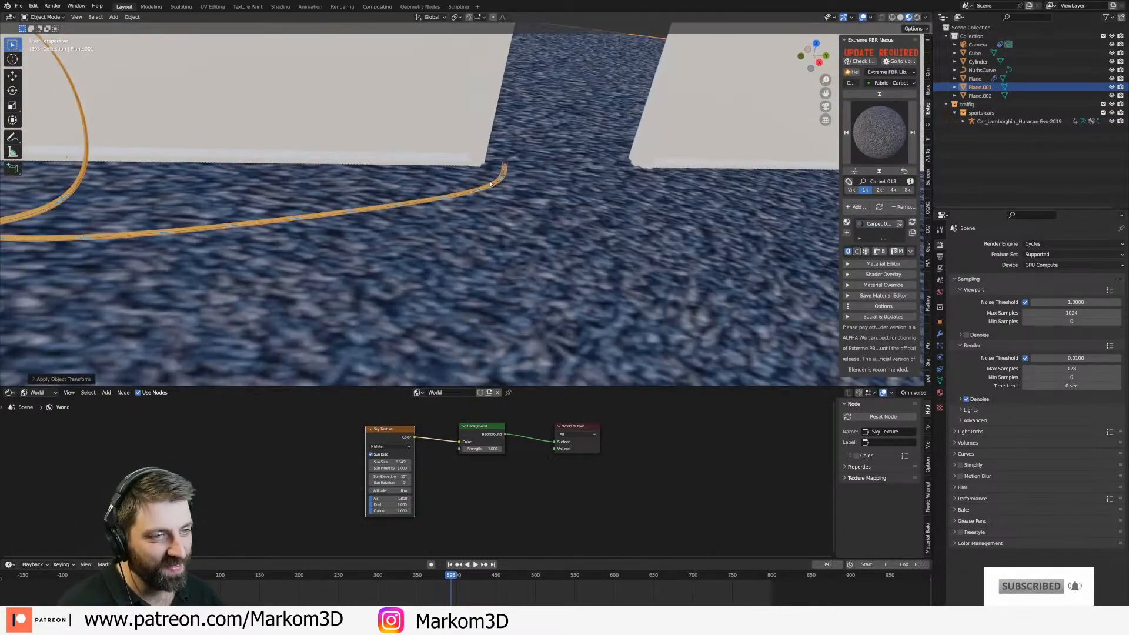
middle_drag(491, 183, 363, 165)
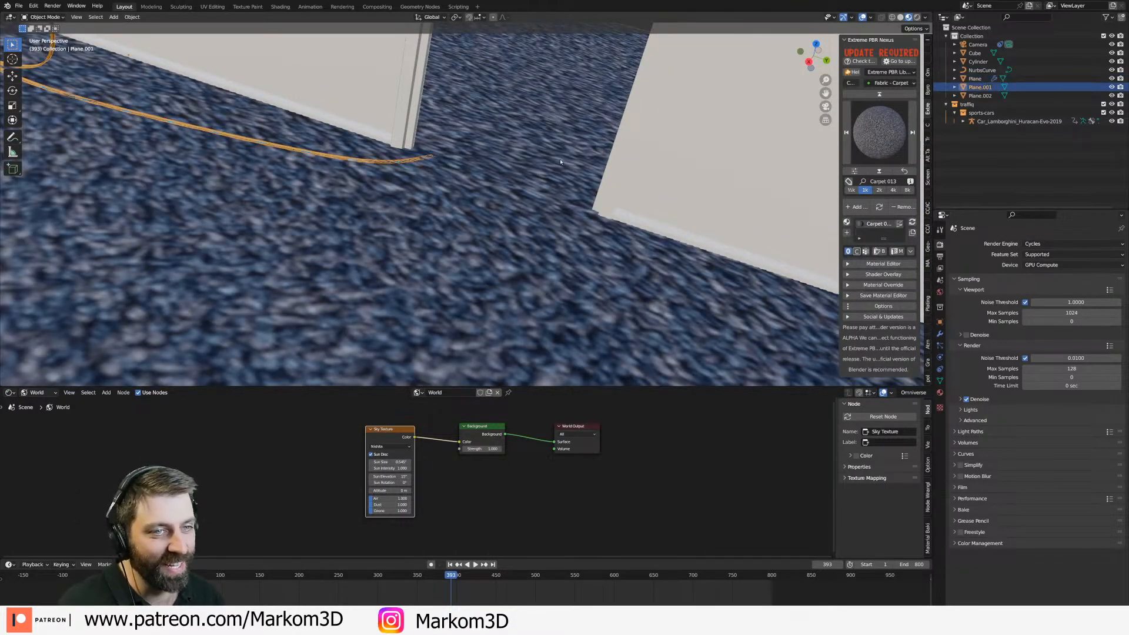
click(431, 157)
key(Tab)
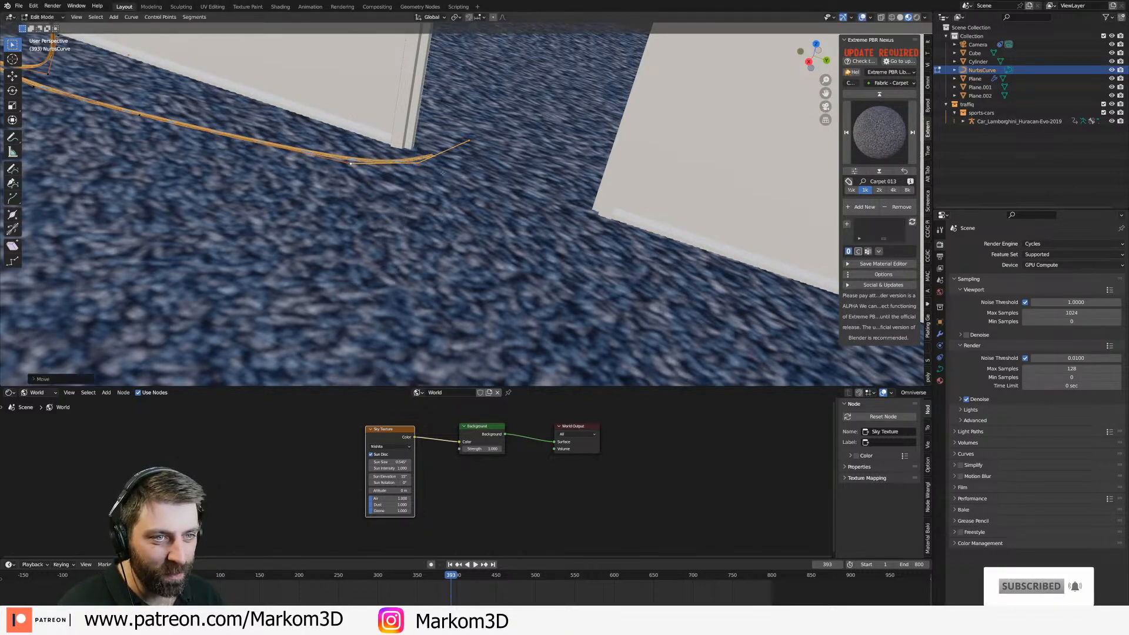
key(KP_Decimal)
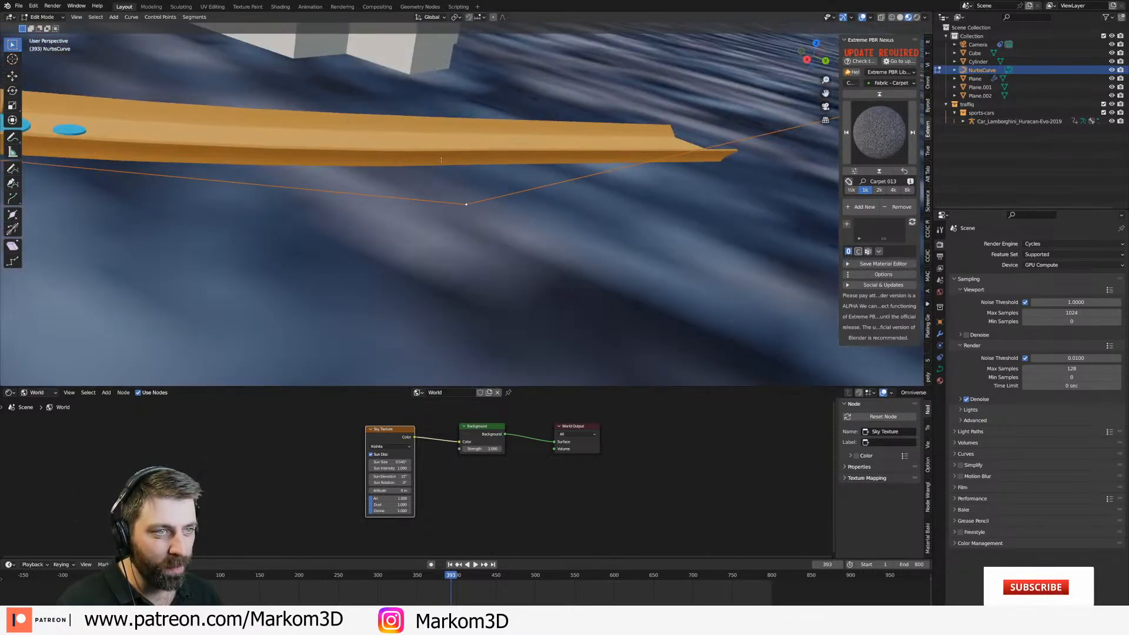
key(g)
key(z)
click(441, 166)
scroll(438, 200, down, 5)
key(Tab)
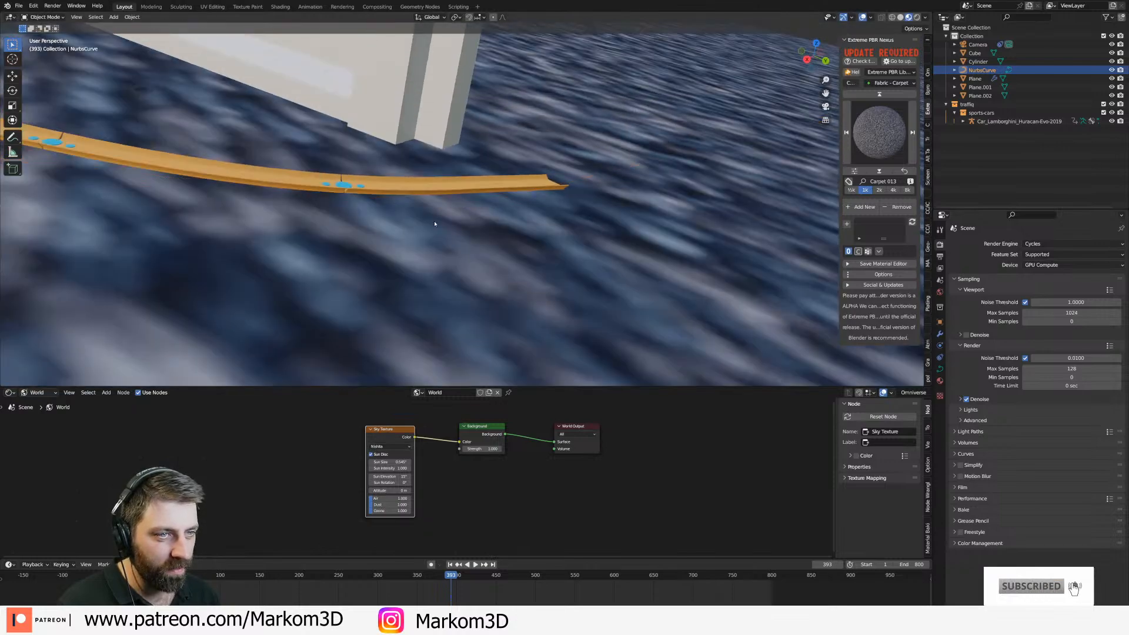
Open the ground plane in the UV Editing workspace with material preview and scale all its UVs by 50.
middle_drag(434, 225, 510, 246)
scroll(511, 246, down, 4)
click(511, 249)
scroll(511, 252, down, 3)
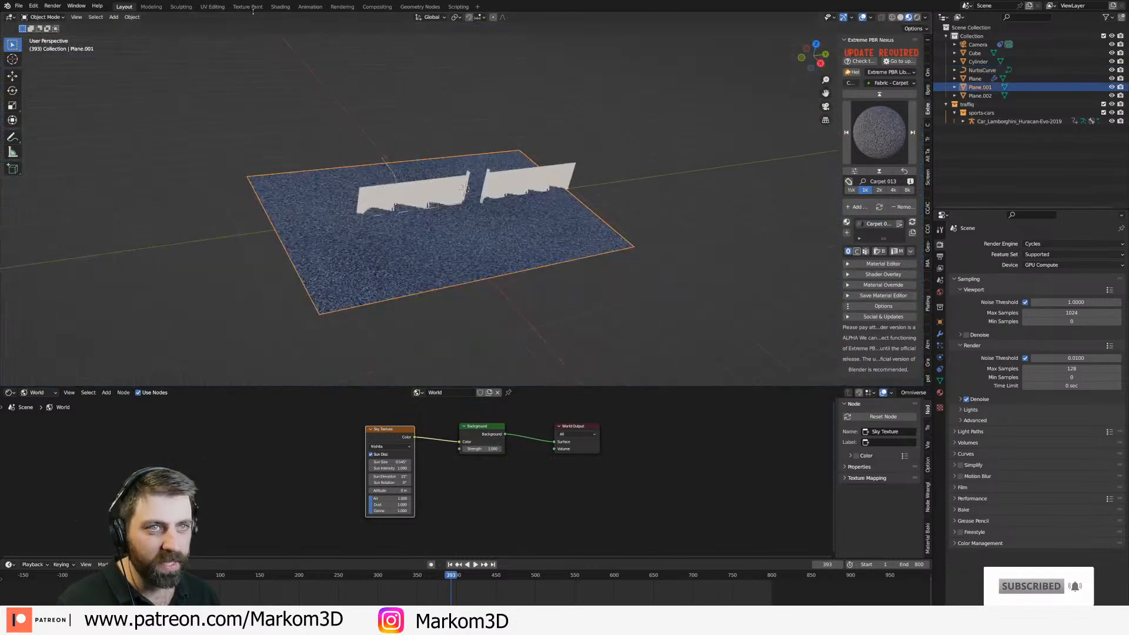
click(213, 8)
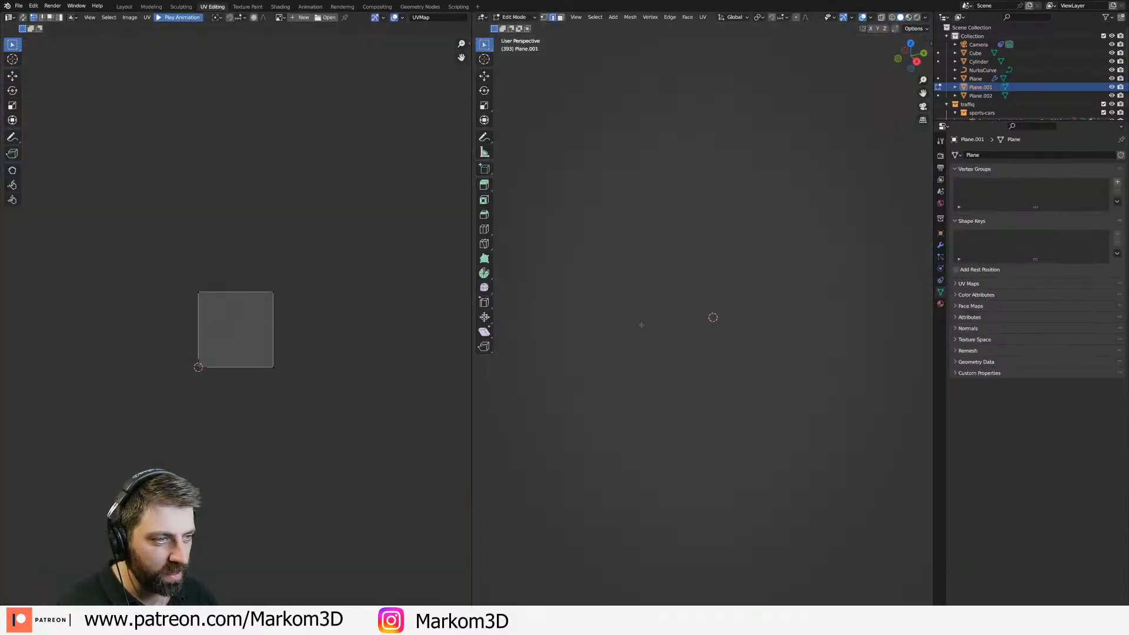
scroll(641, 331, up, 11)
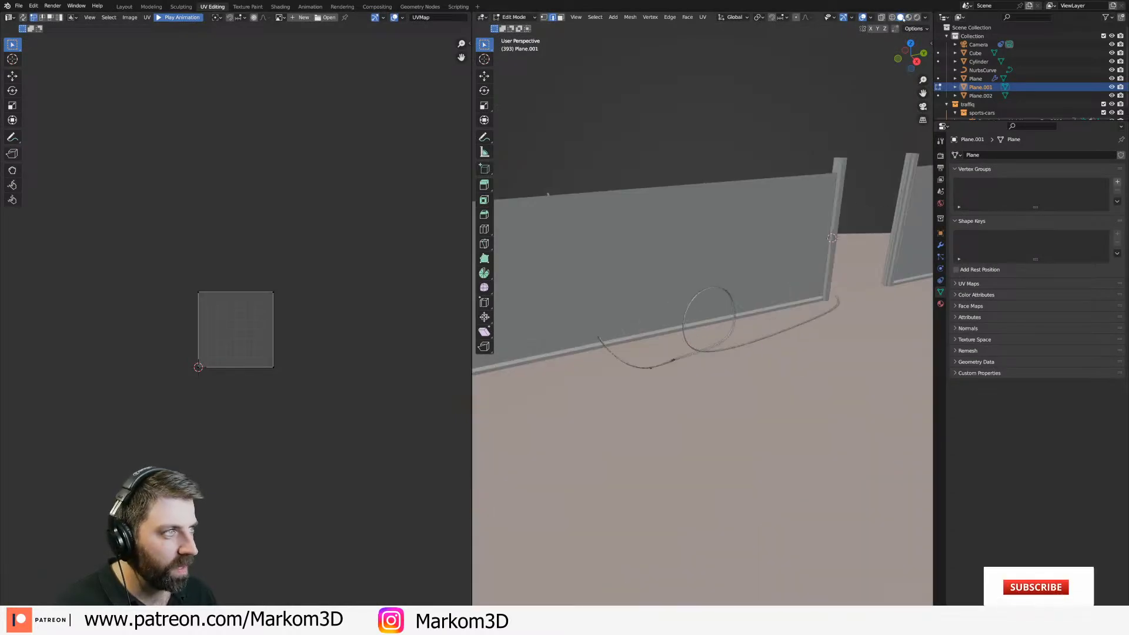
click(908, 17)
text(a)
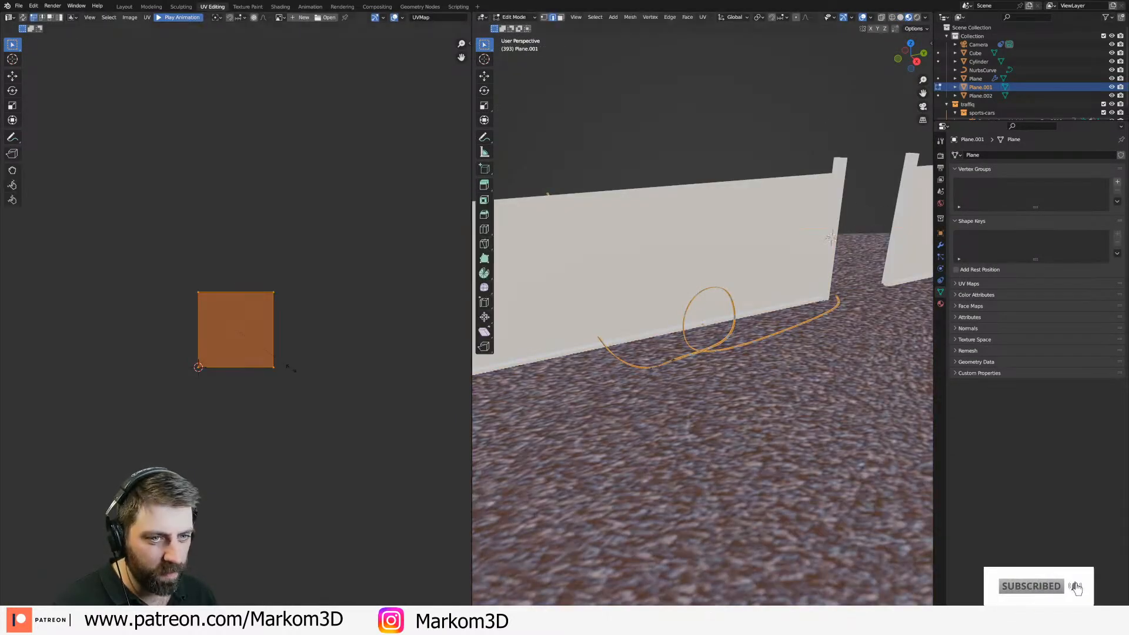
text(s50)
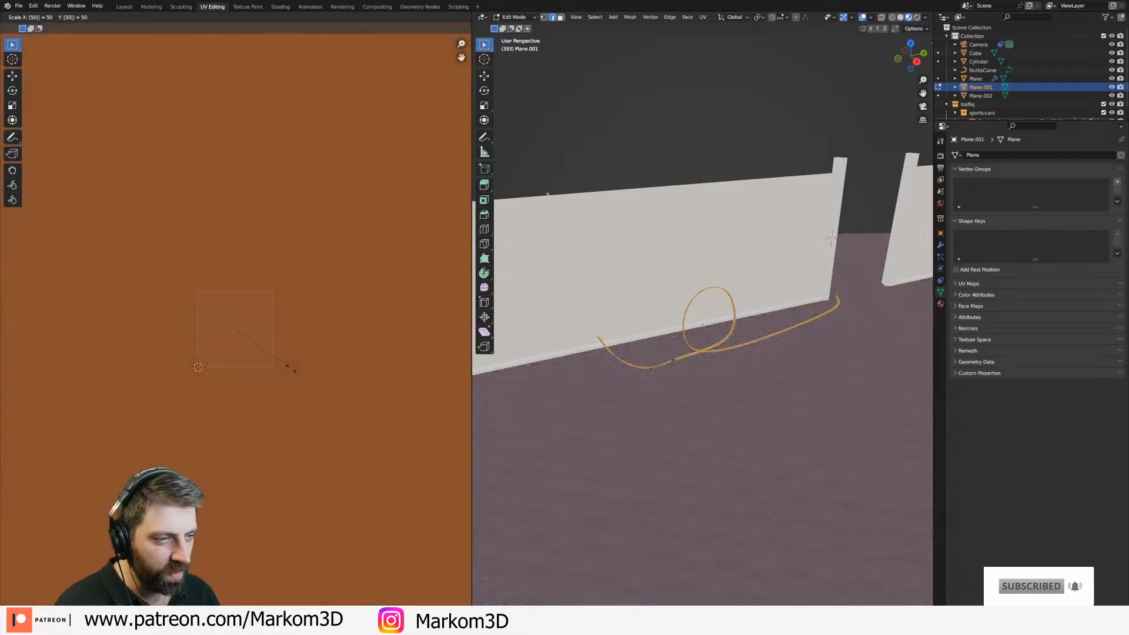
key(Return)
Rescale the ground plane's UVs along Y only to adjust the carpet texture's proportions.
middle_drag(683, 386, 670, 357)
key(s)
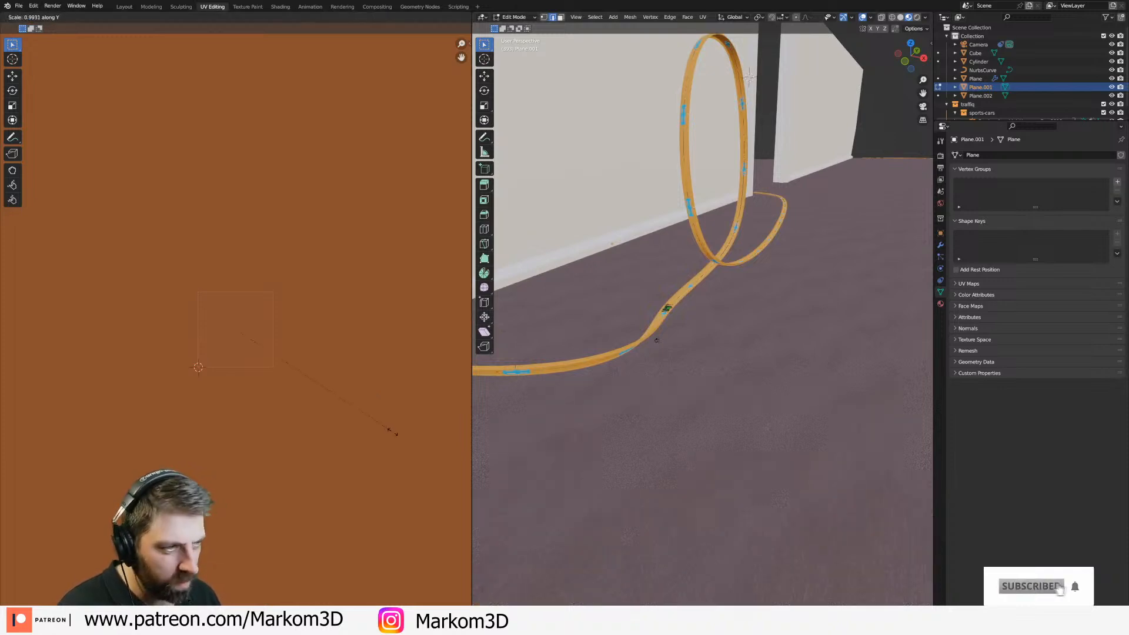
key(Return)
key(Tab)
Render the current frame from the camera to inspect the carpet, and close the render.
key(KP_0)
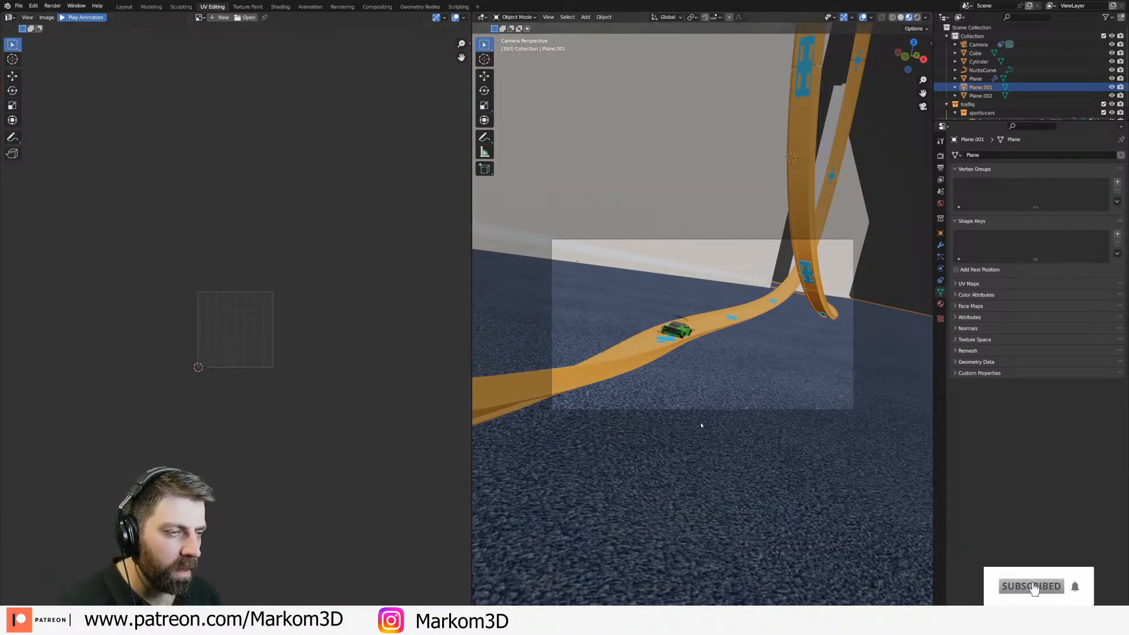
key(F12)
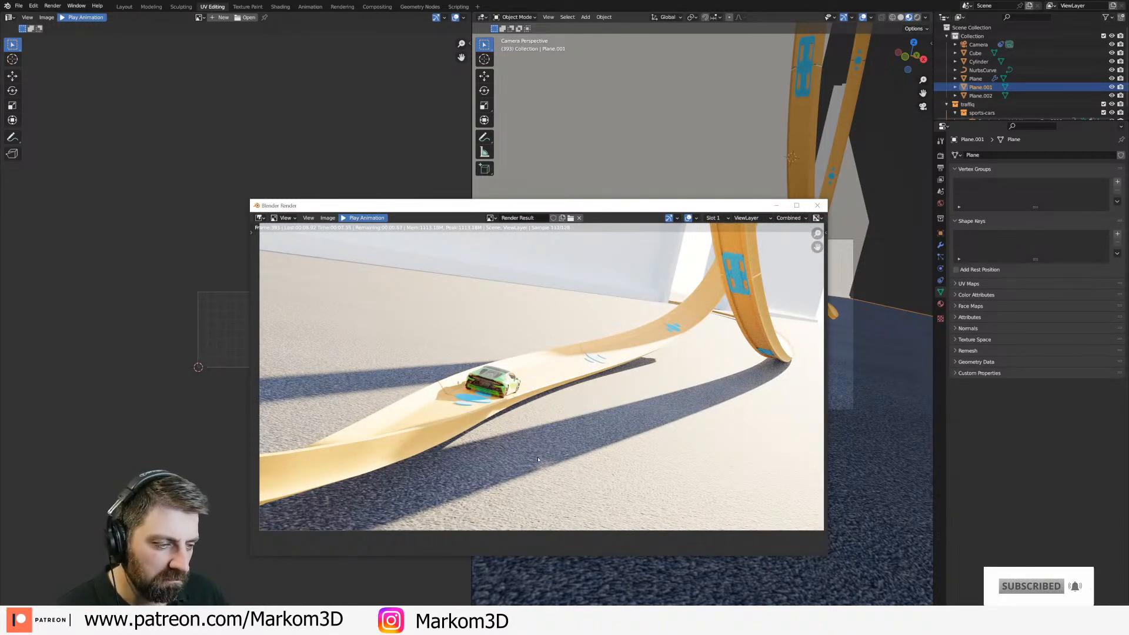
click(817, 205)
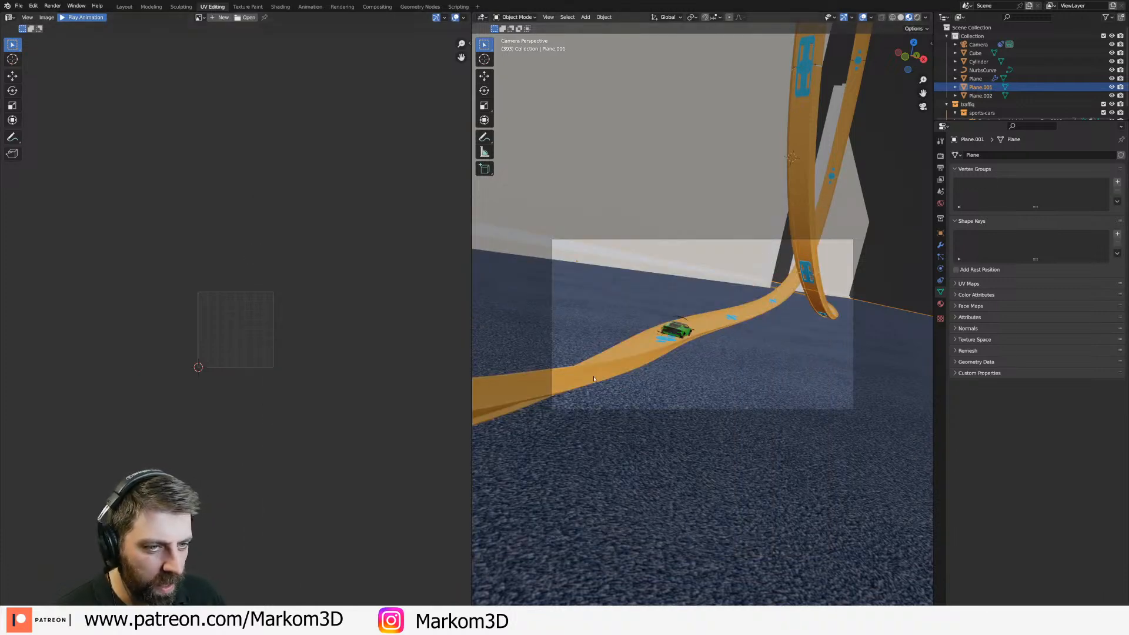
Scale the ground plane's UVs by 1.2 for a finer carpet texture and check it in the camera view.
key(Tab)
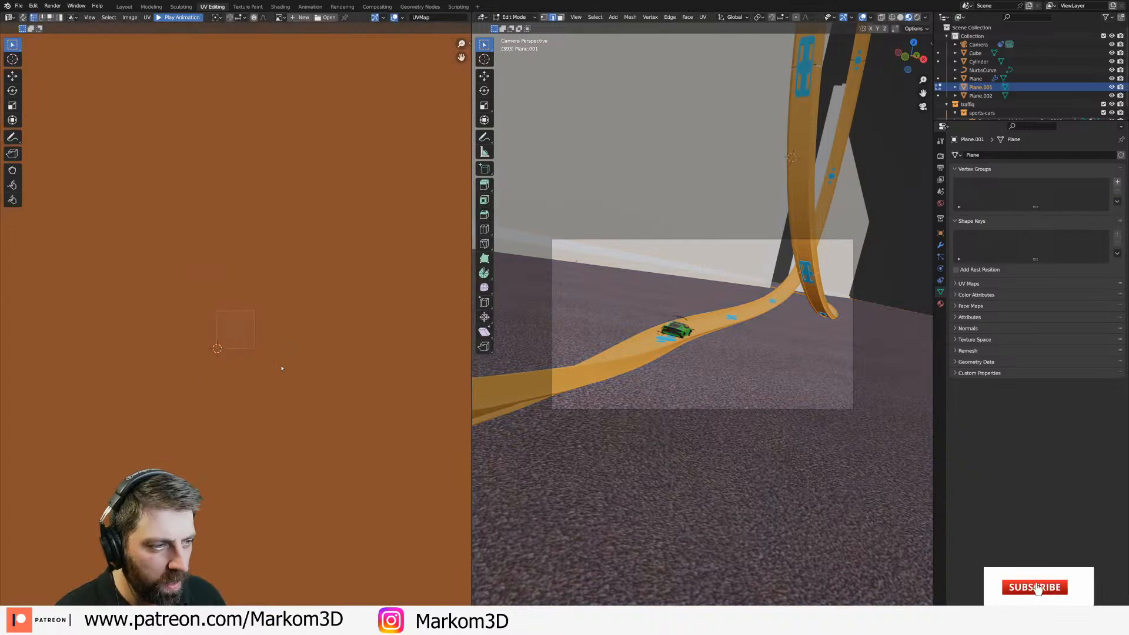
key(s)
key(2)
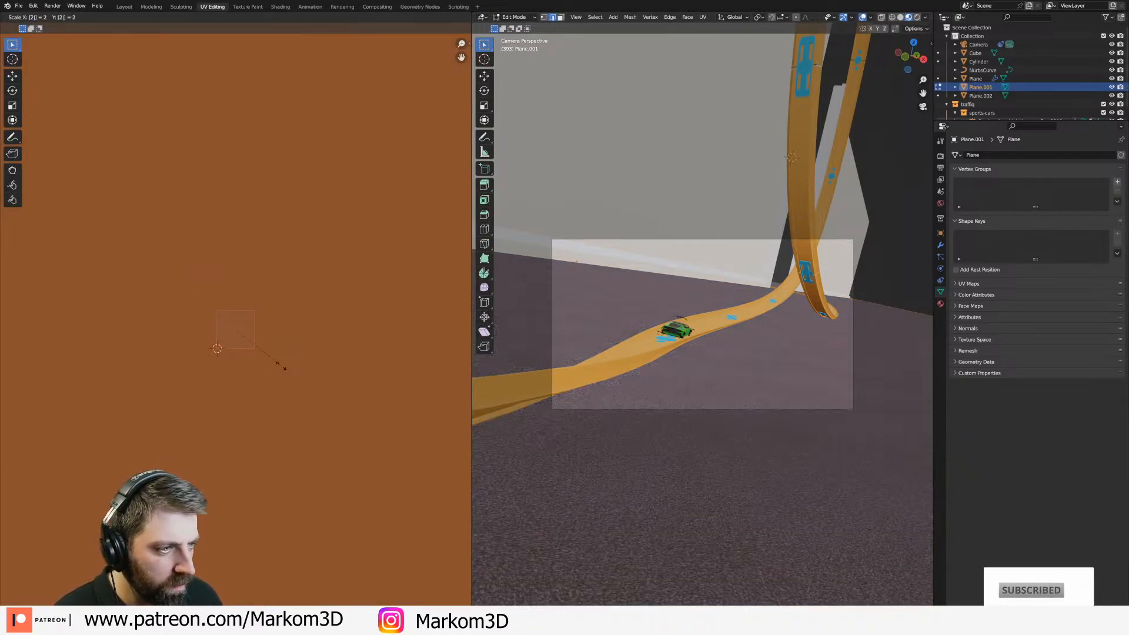
key(BackSpace)
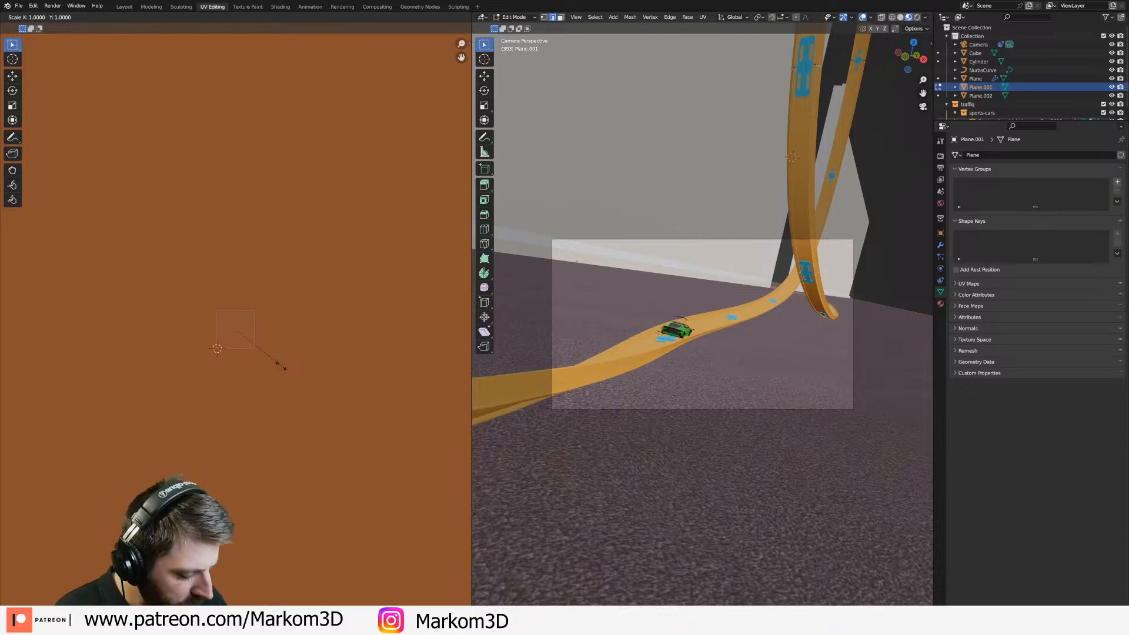
key(Escape)
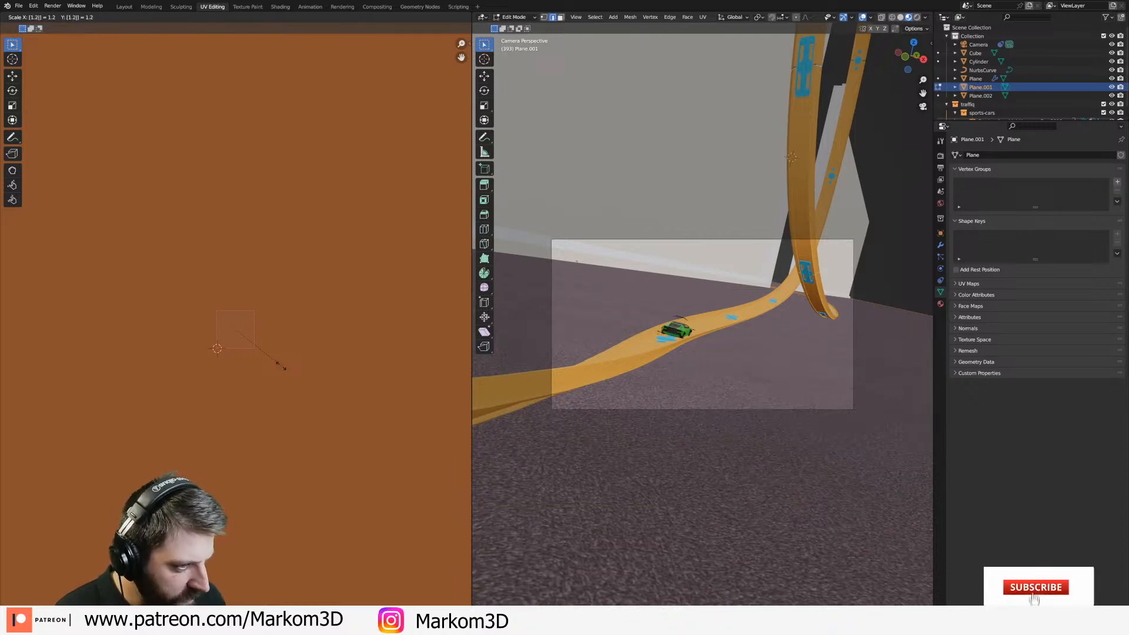
key(Tab)
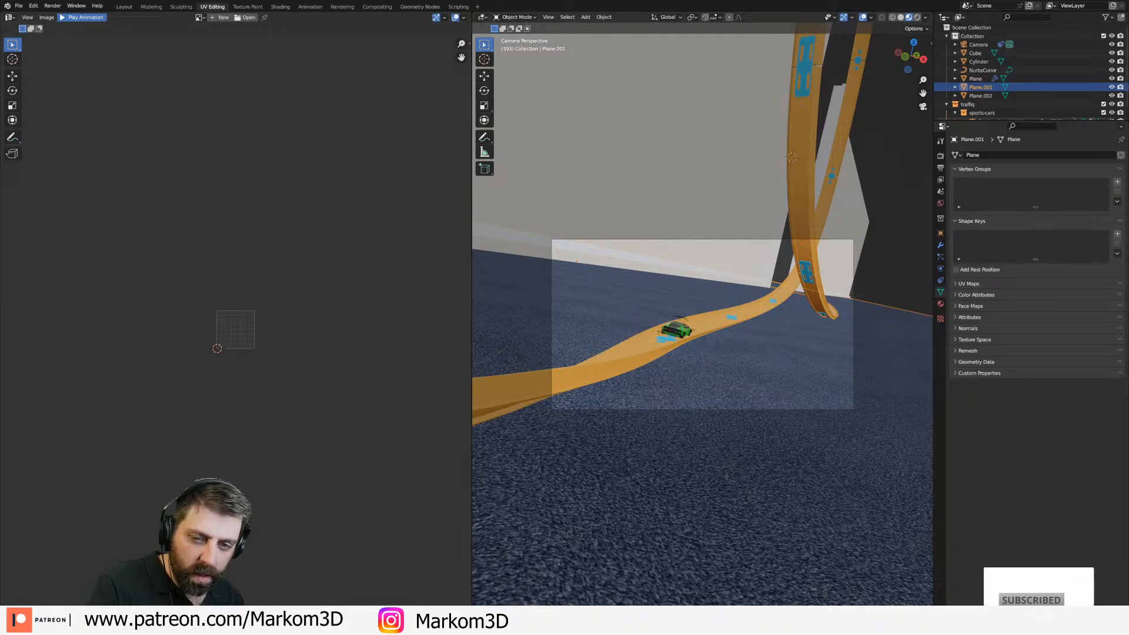
scroll(683, 348, up, 2)
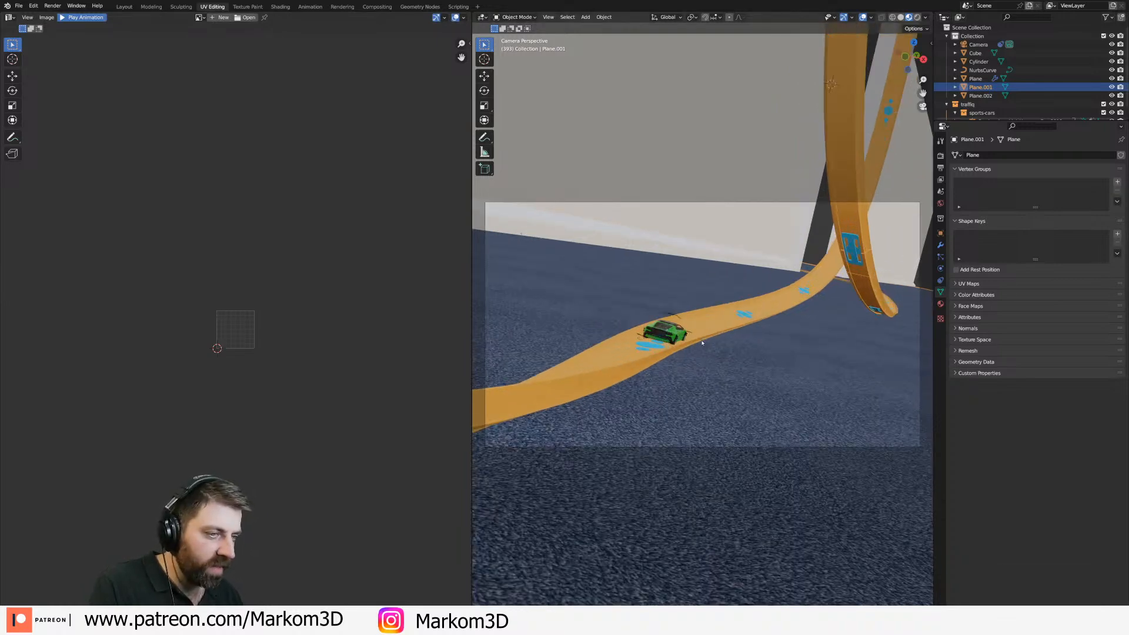
Select the green Lamborghini's body and rig on the track and check their data properties and bone constraints.
click(678, 346)
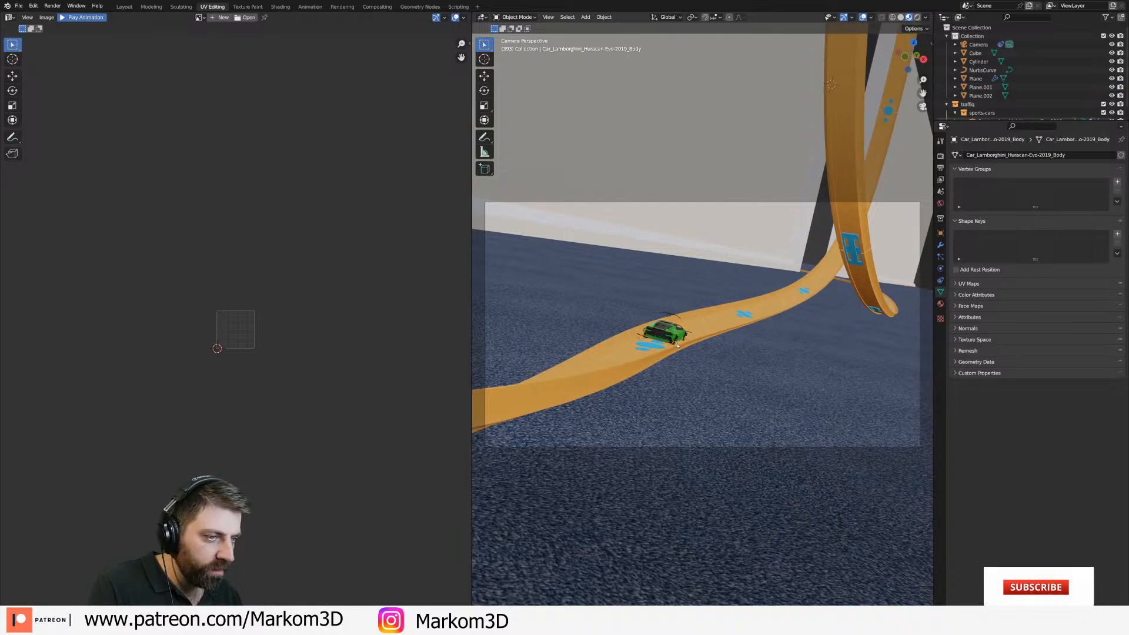
click(678, 343)
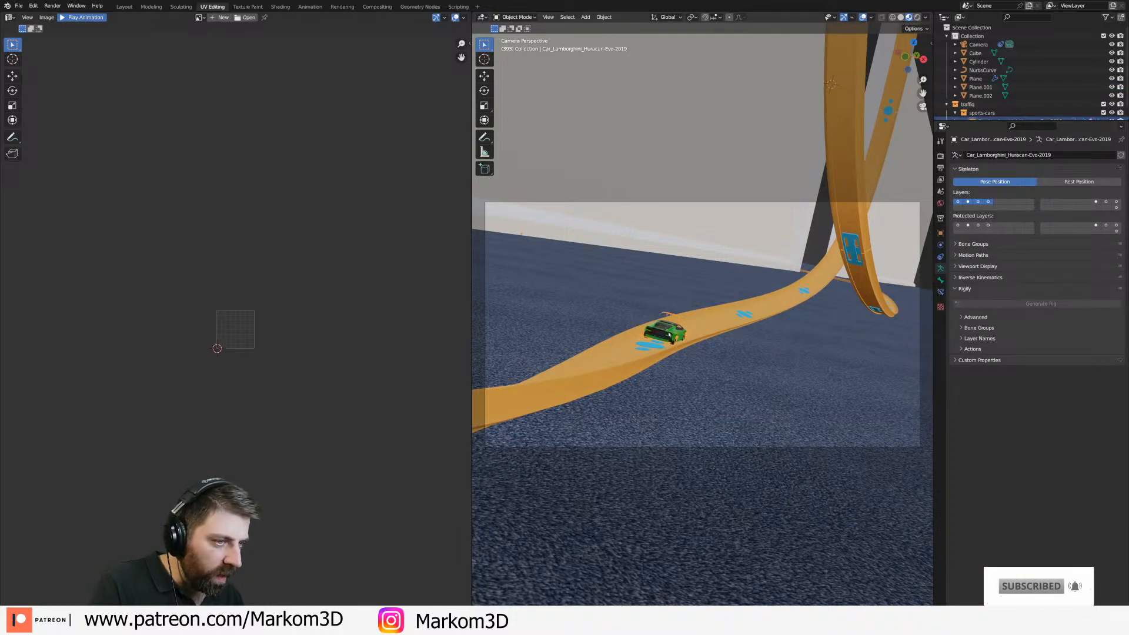
click(941, 291)
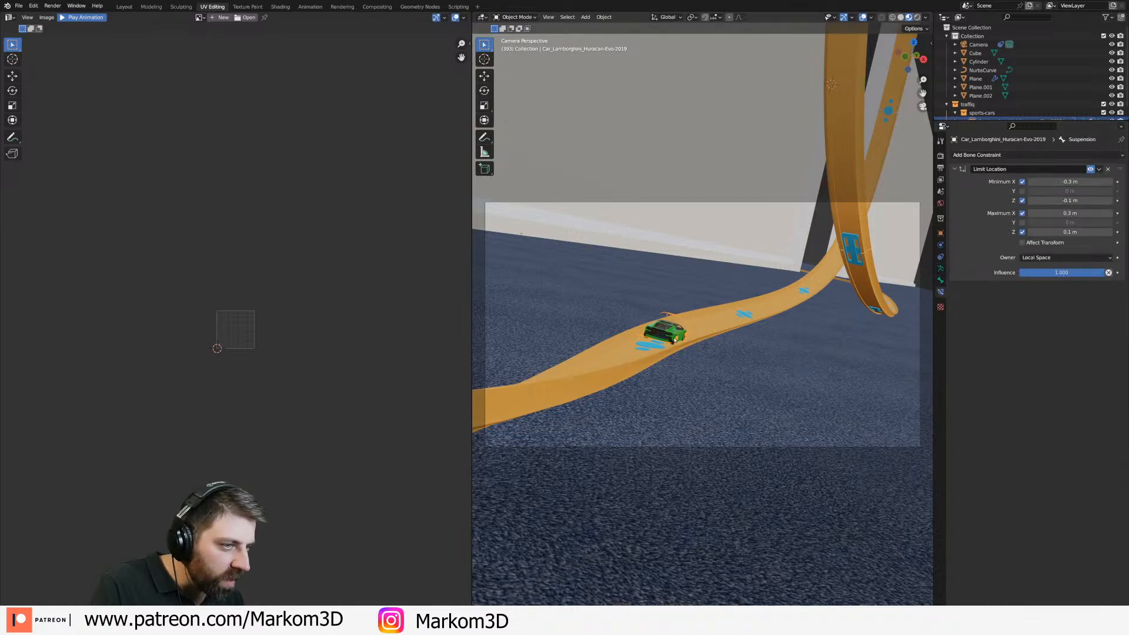
click(675, 340)
scroll(675, 340, up, 6)
scroll(667, 344, down, 8)
middle_drag(674, 340, 617, 333)
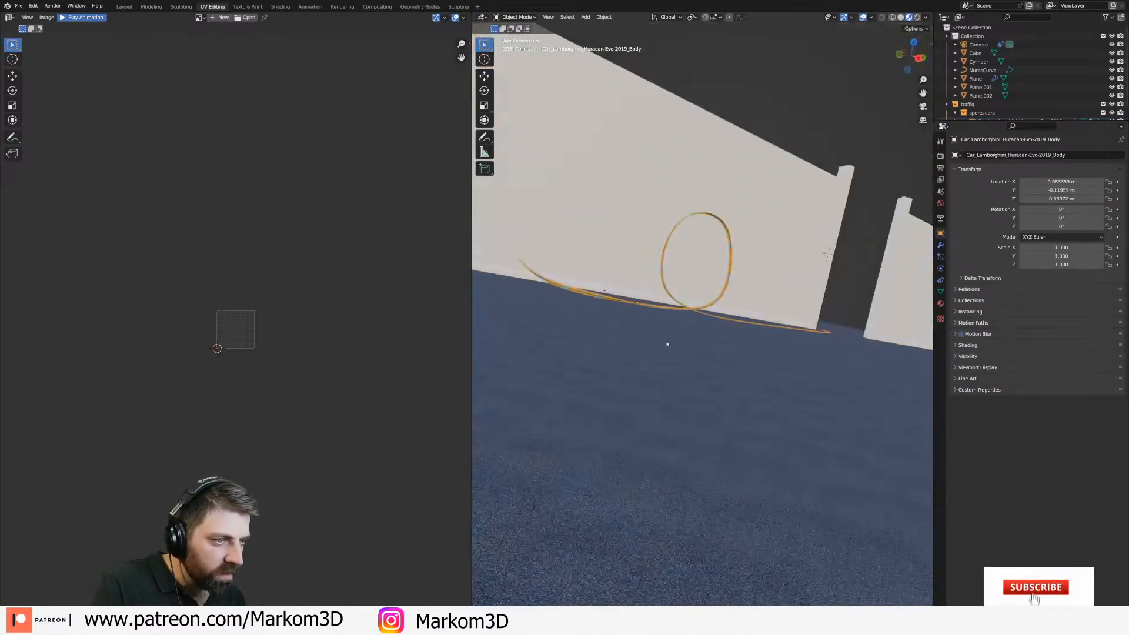
Frame the green car up close, check the rear wheel and rig for object constraints, and return to the camera view.
key(KP_Decimal)
scroll(602, 359, up, 4)
click(618, 333)
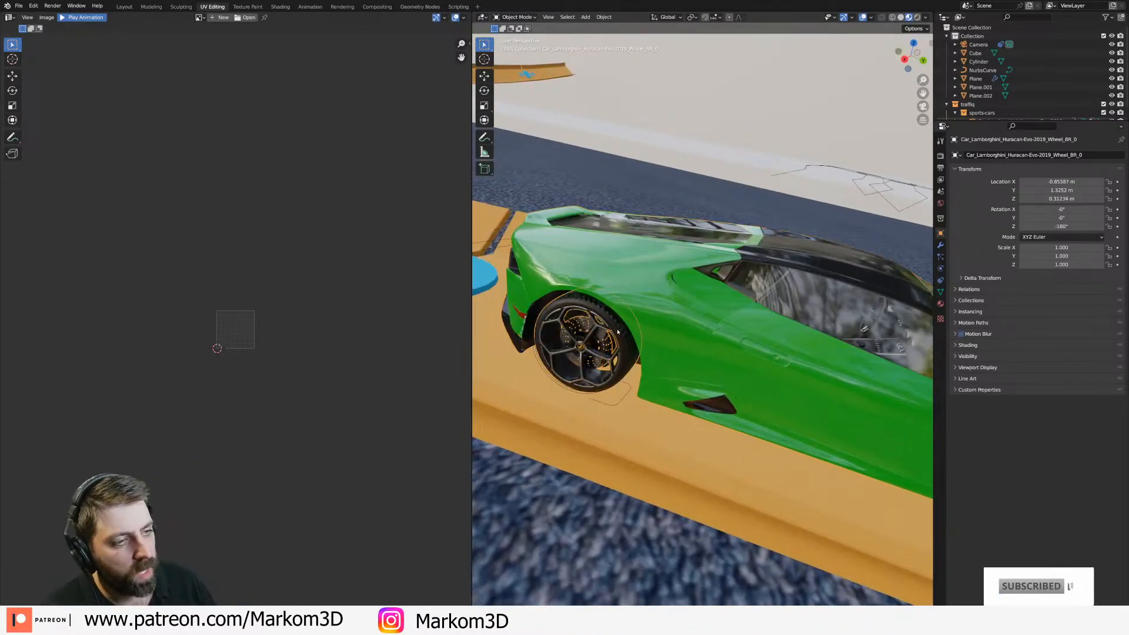
click(940, 245)
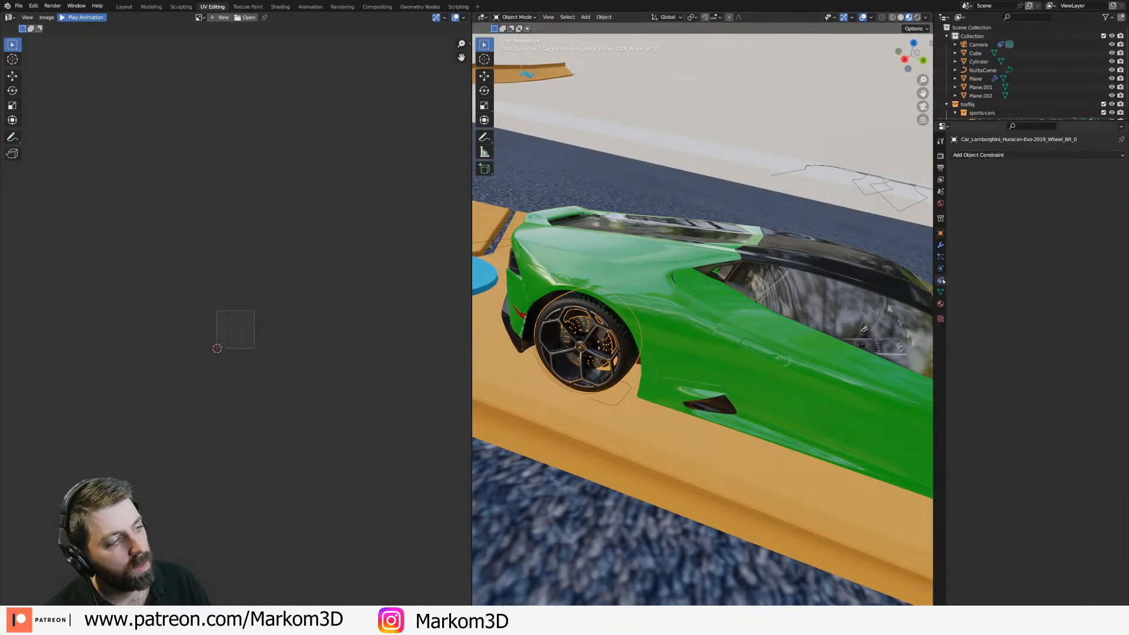
click(941, 281)
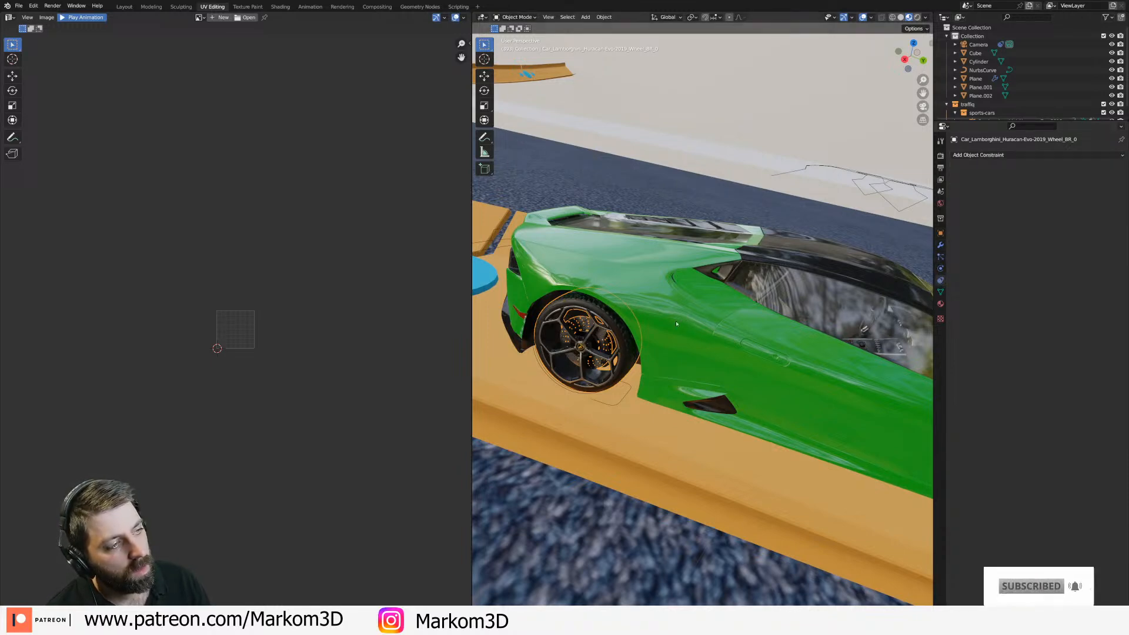
click(623, 401)
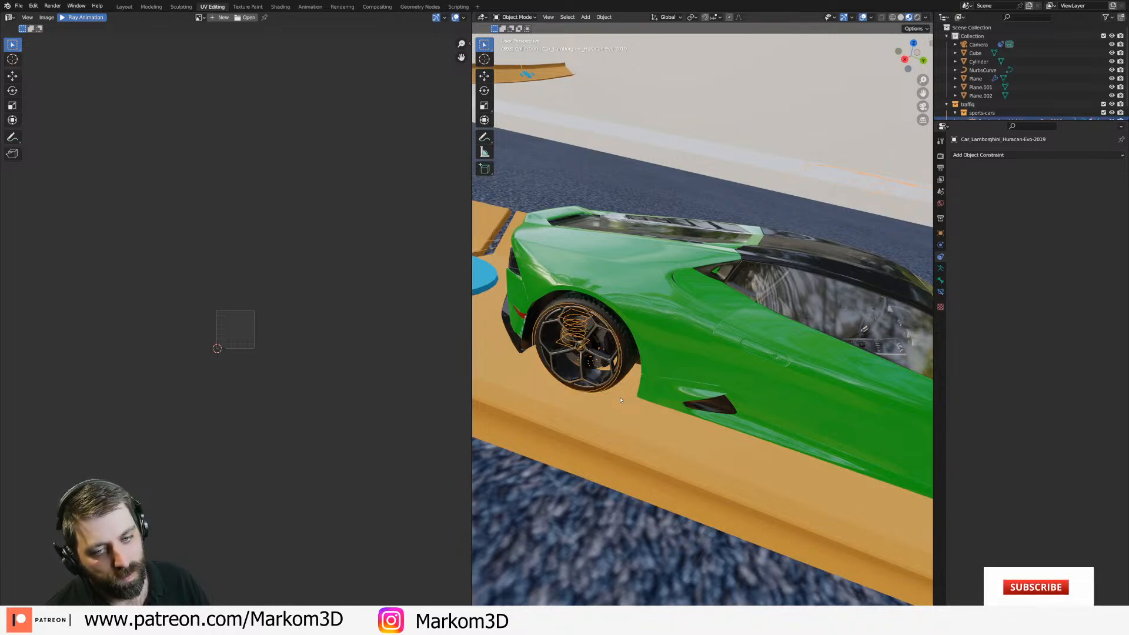
middle_drag(620, 400, 707, 403)
scroll(708, 403, down, 4)
mouse_move(628, 393)
middle_down()
mouse_move(691, 384)
mouse_move(630, 381)
middle_up()
key(KP_0)
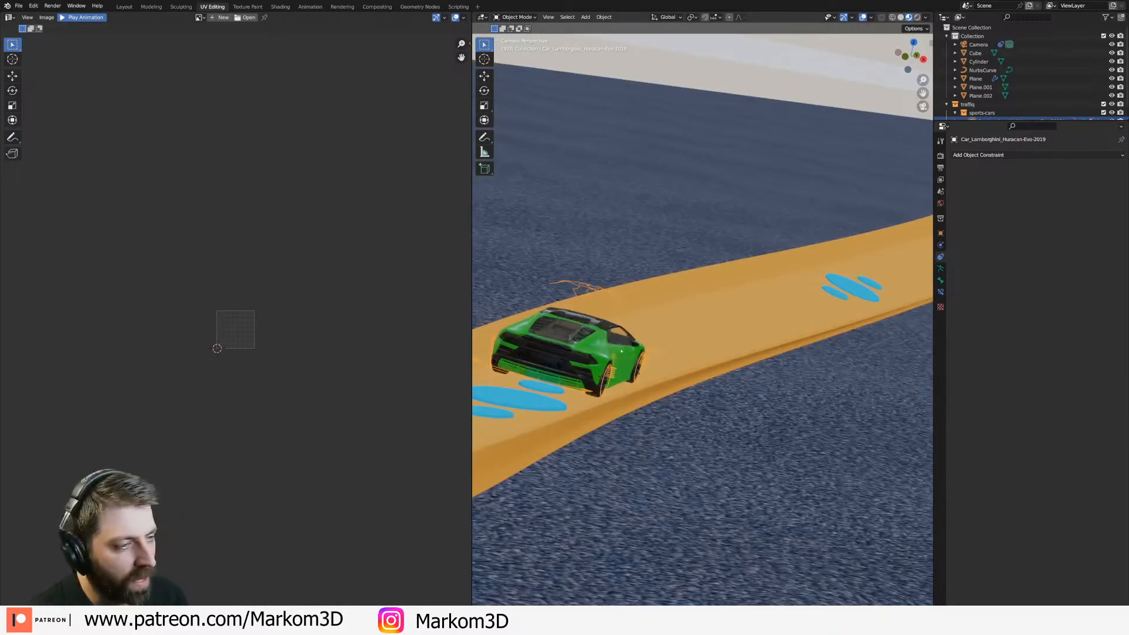
scroll(680, 277, down, 5)
shift+middle_drag(665, 373, 751, 288)
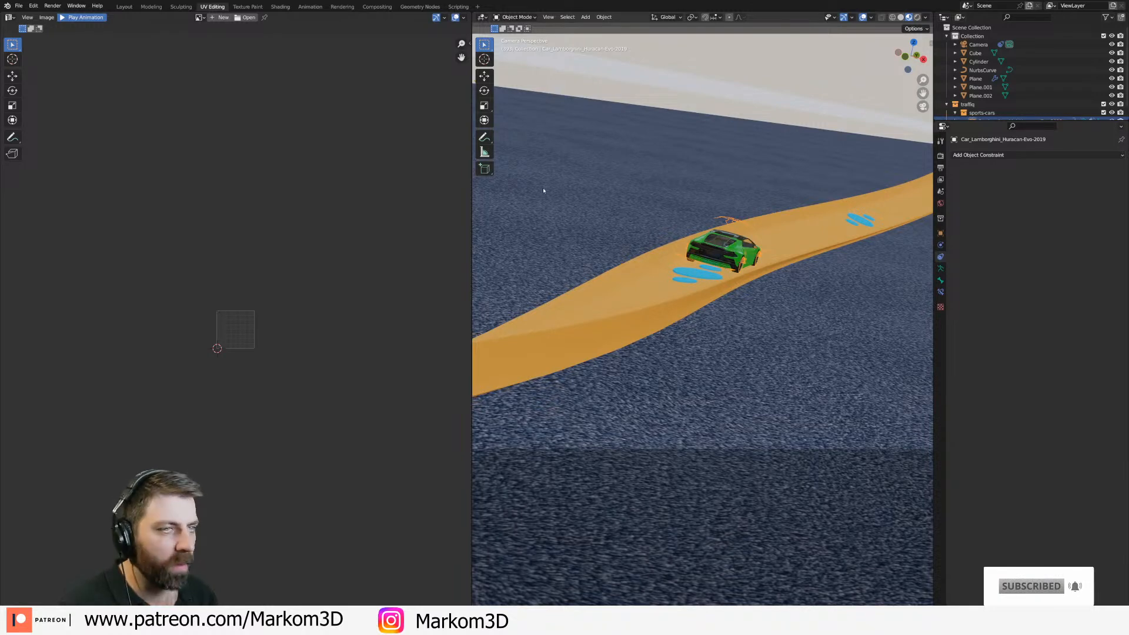
scroll(534, 263, down, 5)
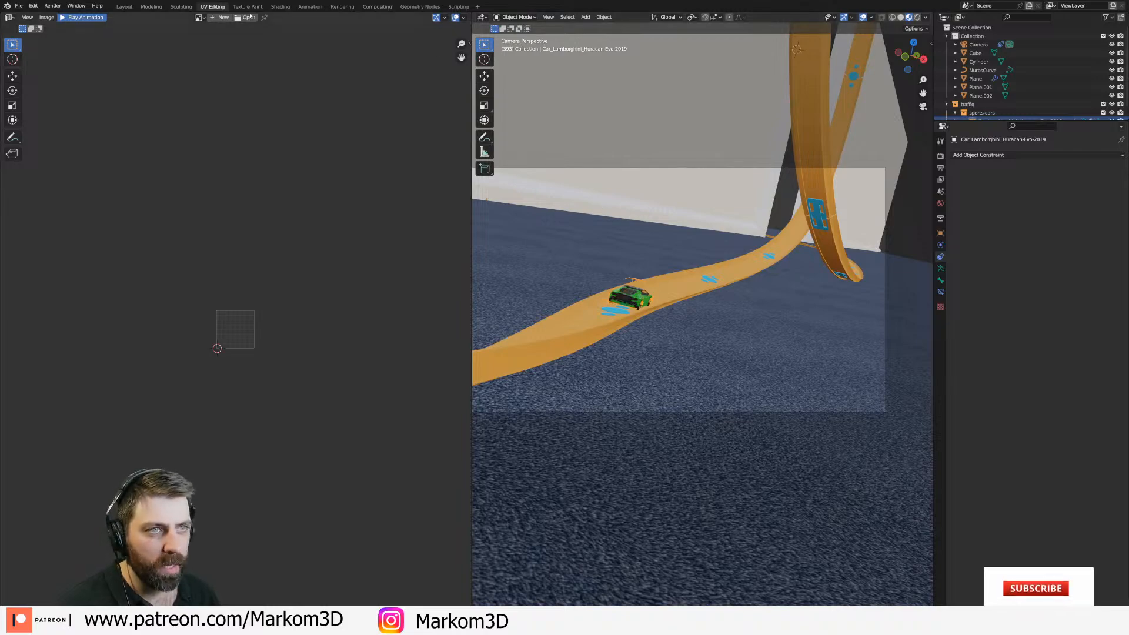
Switch to the Layout workspace, frame the green car and enlarge the 3D viewport to reach the traffiq add-on's tools.
click(124, 7)
key(KP_Decimal)
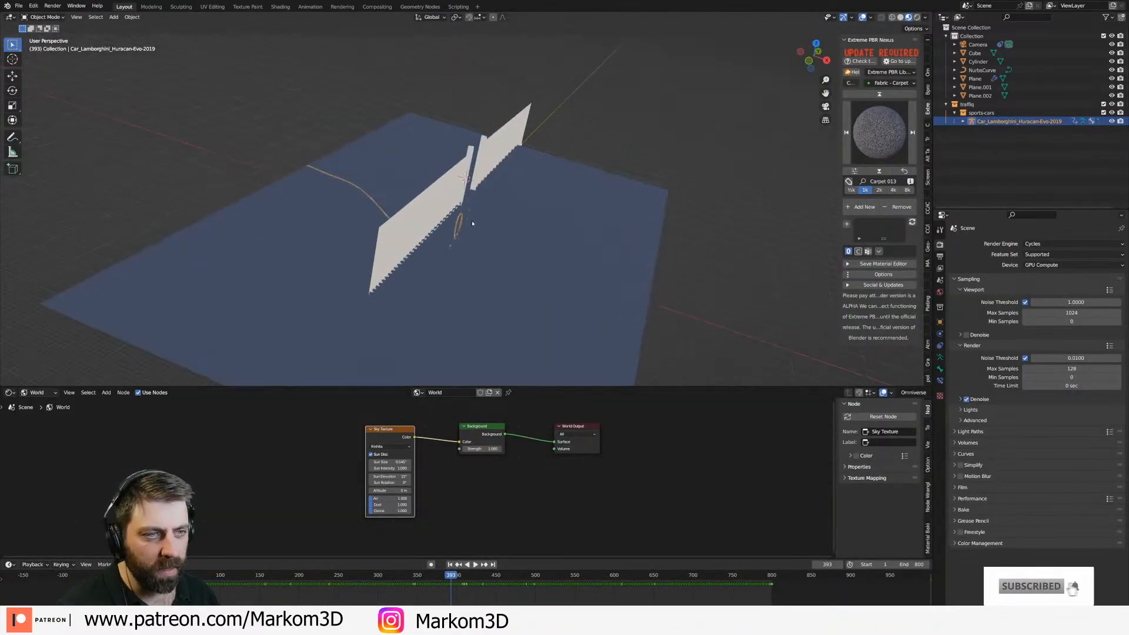
scroll(472, 224, down, 10)
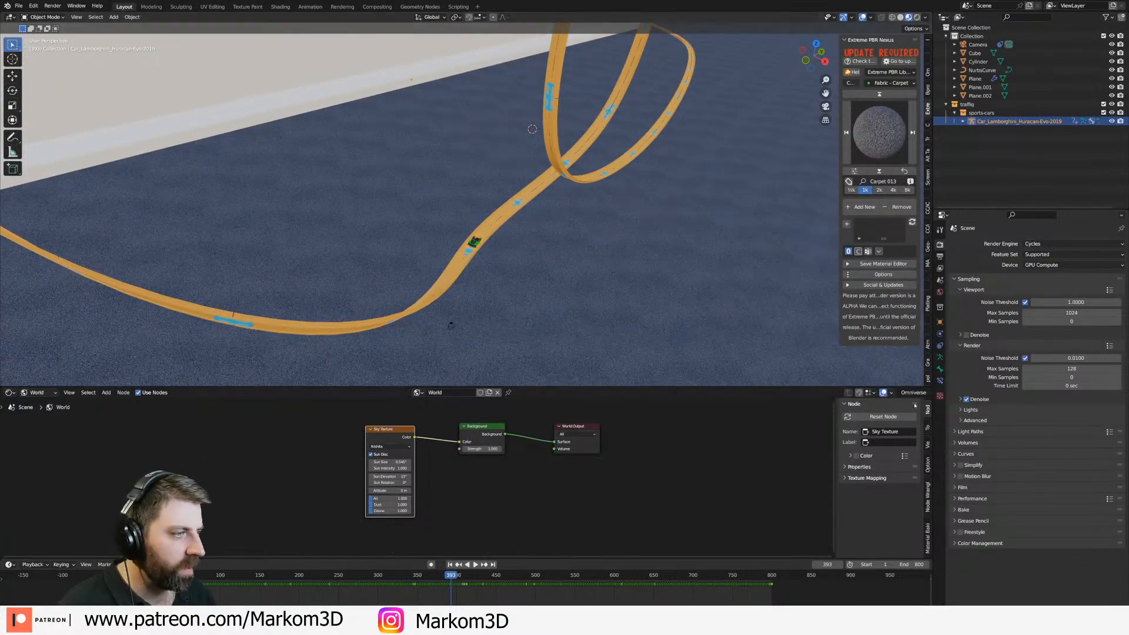
drag(875, 387, 874, 510)
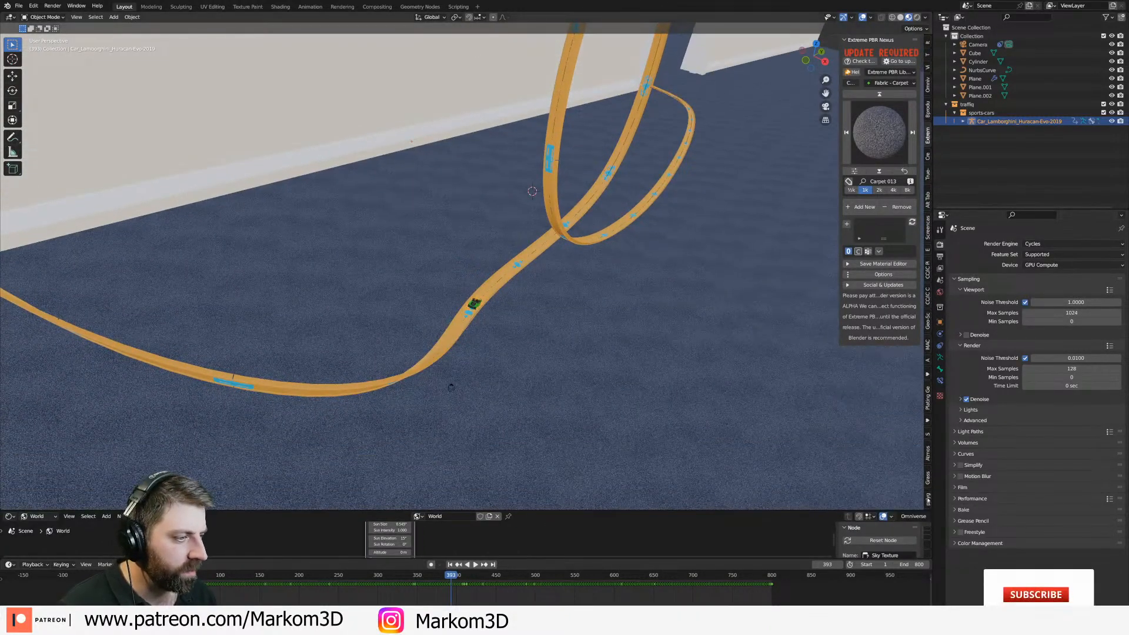
ctrl+scroll(858, 247, up, 3)
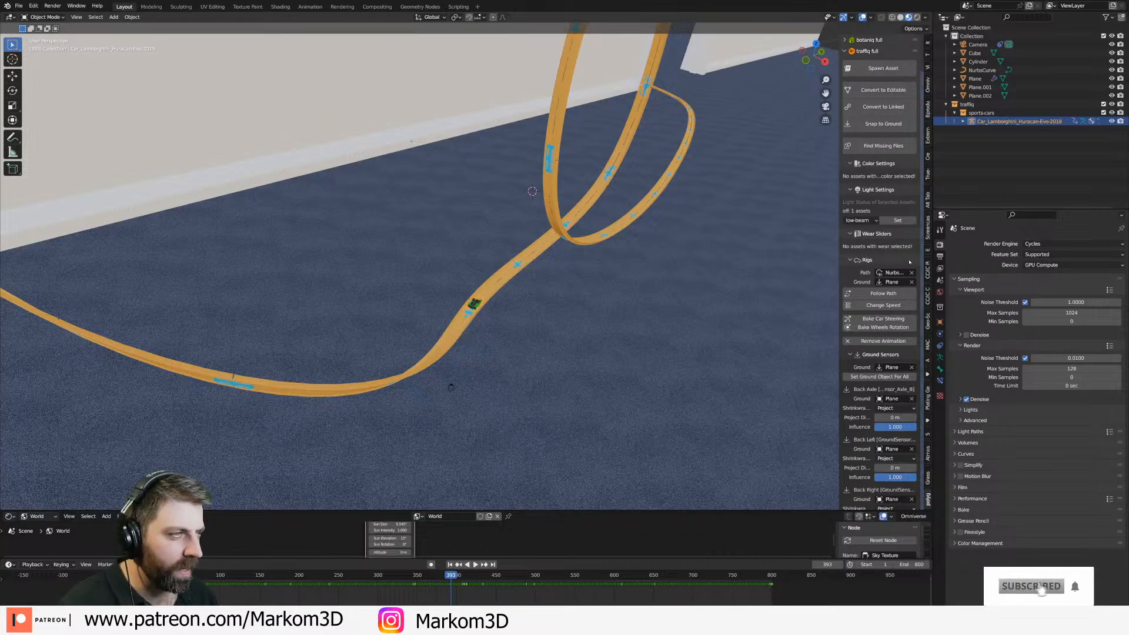
Spawn the red Ferrari 458 GT3 2011 from the traffiq sports cars category.
click(870, 69)
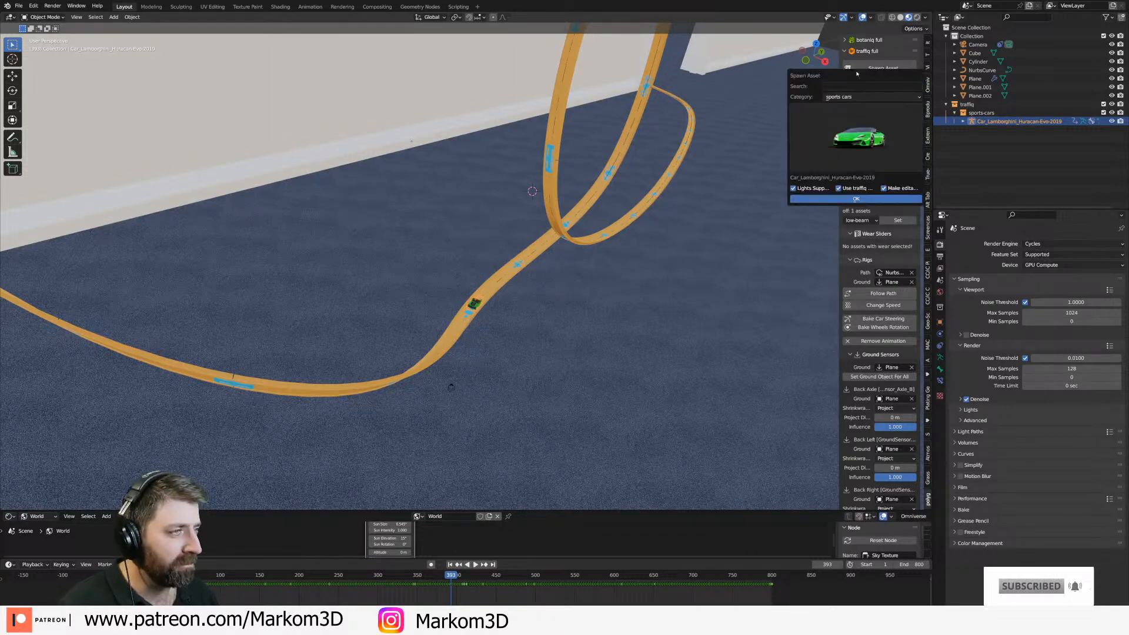
click(860, 145)
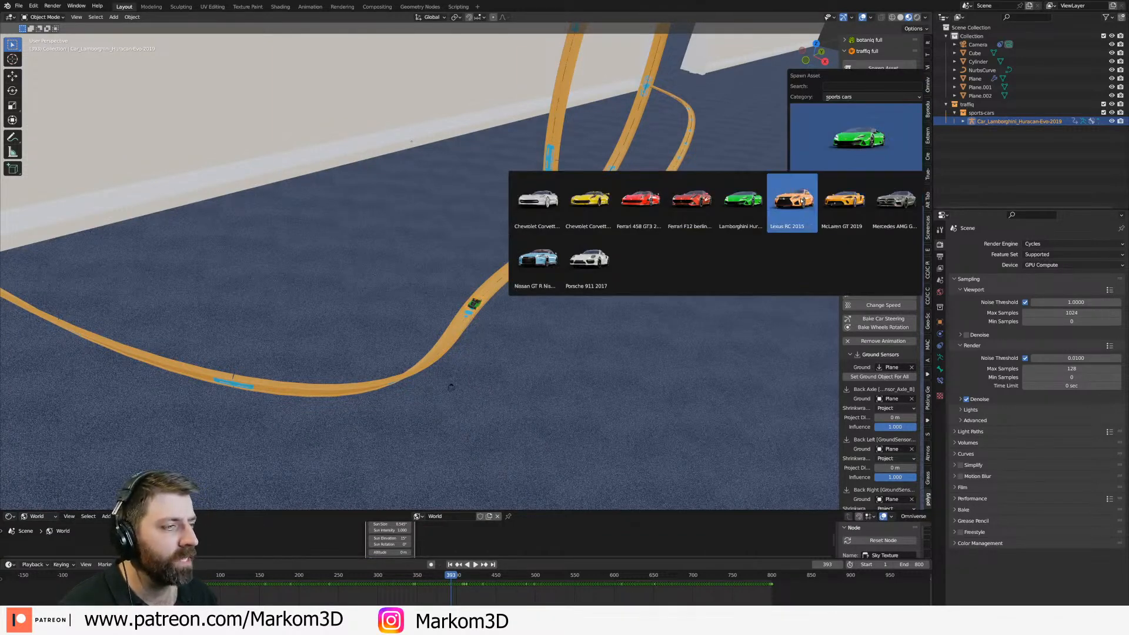
click(640, 200)
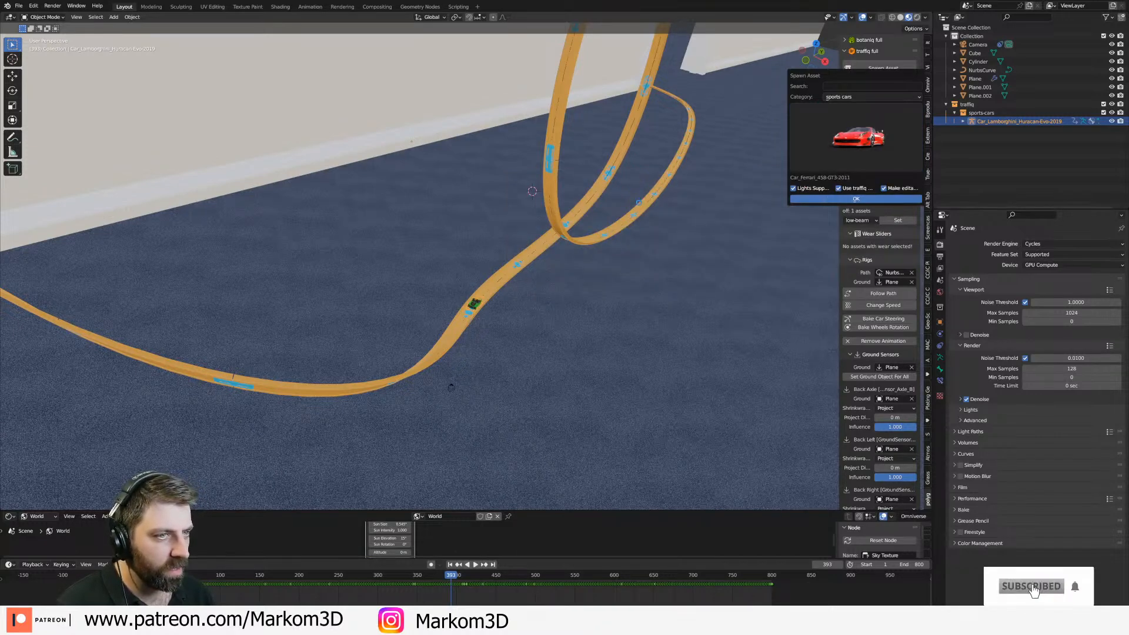
key(Return)
Flip the red Ferrari upside down by rotating it 180° about X, and raise it along Z onto the carpet.
middle_drag(612, 247, 577, 348)
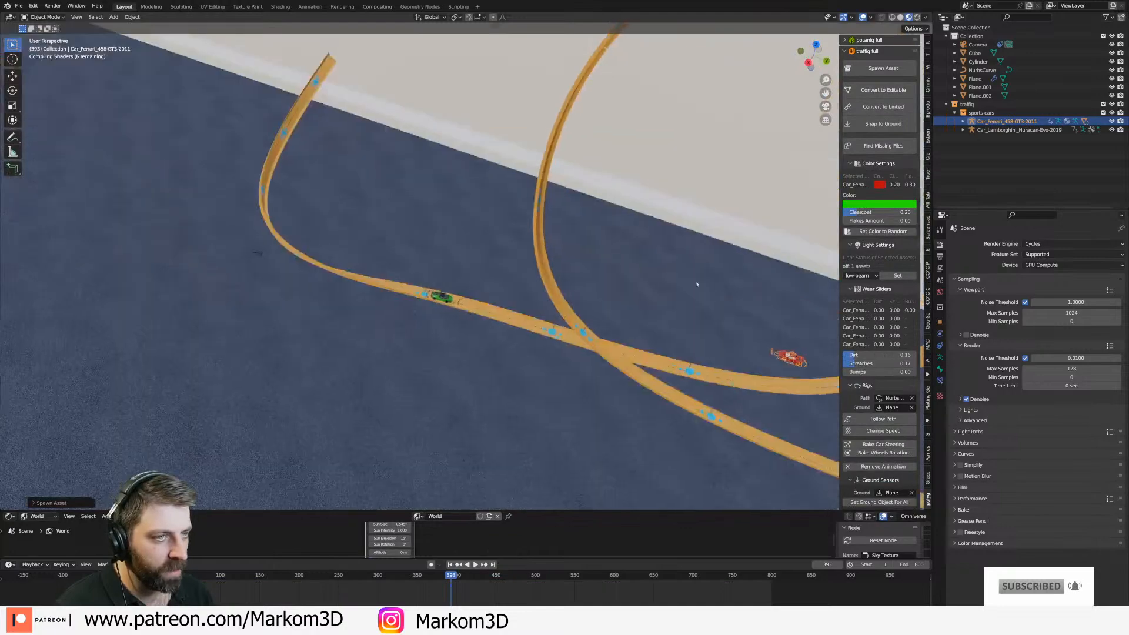
scroll(576, 351, up, 3)
scroll(576, 352, up, 8)
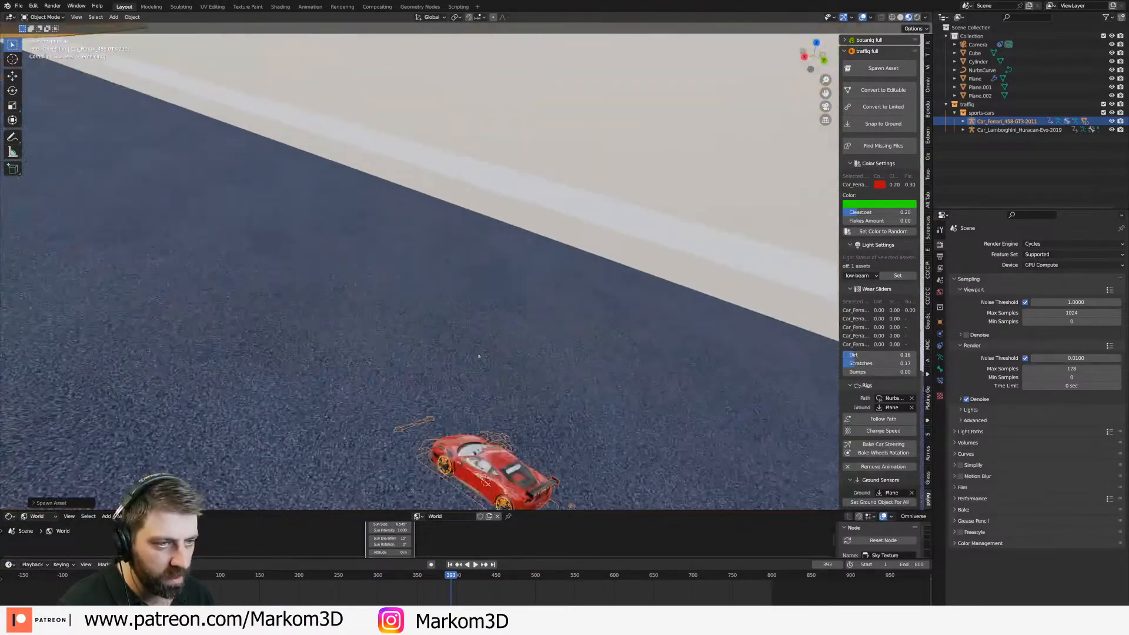
key(r)
key(x)
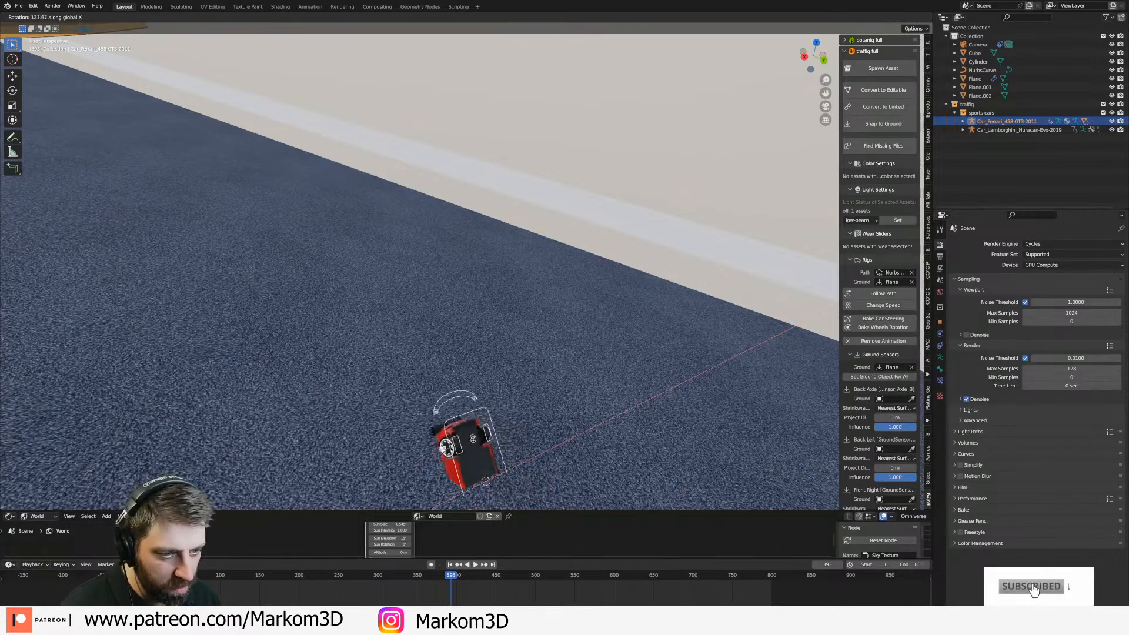
text(180)
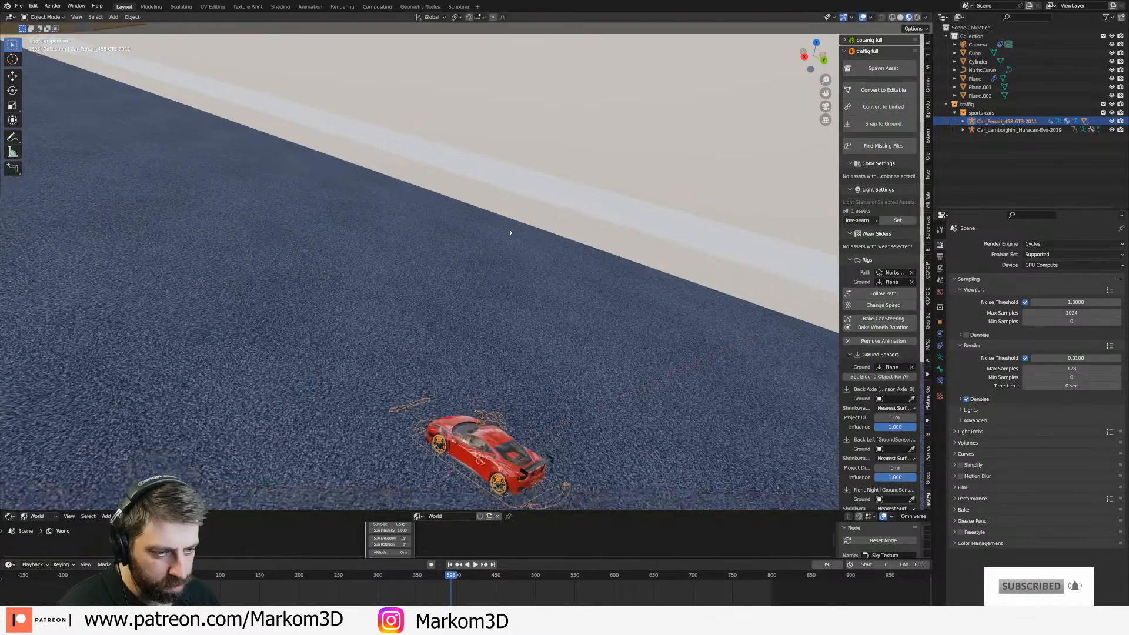
key(Return)
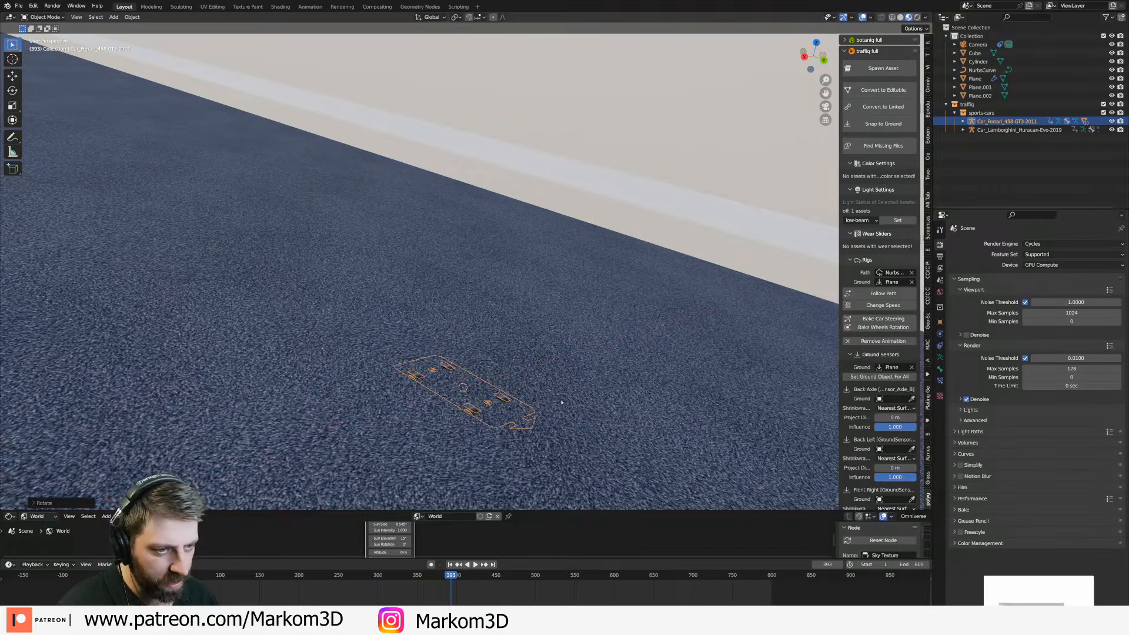
key(g)
key(z)
click(600, 403)
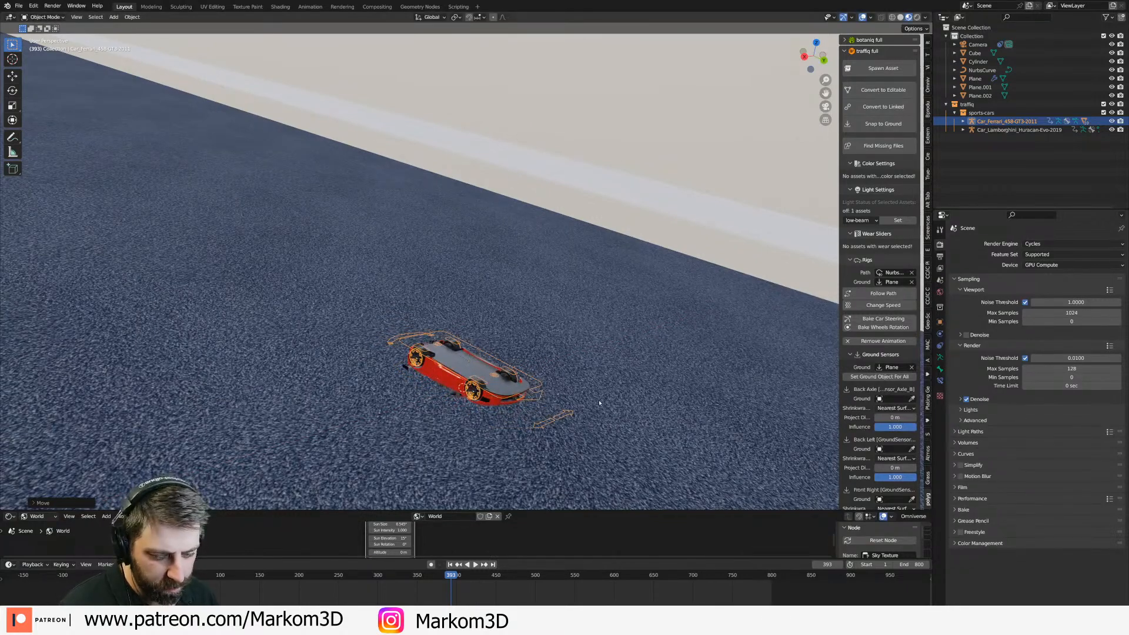
Tilt the overturned Ferrari about 10° around the global Y axis and turn it slightly around the global Z axis.
key(r)
key(y)
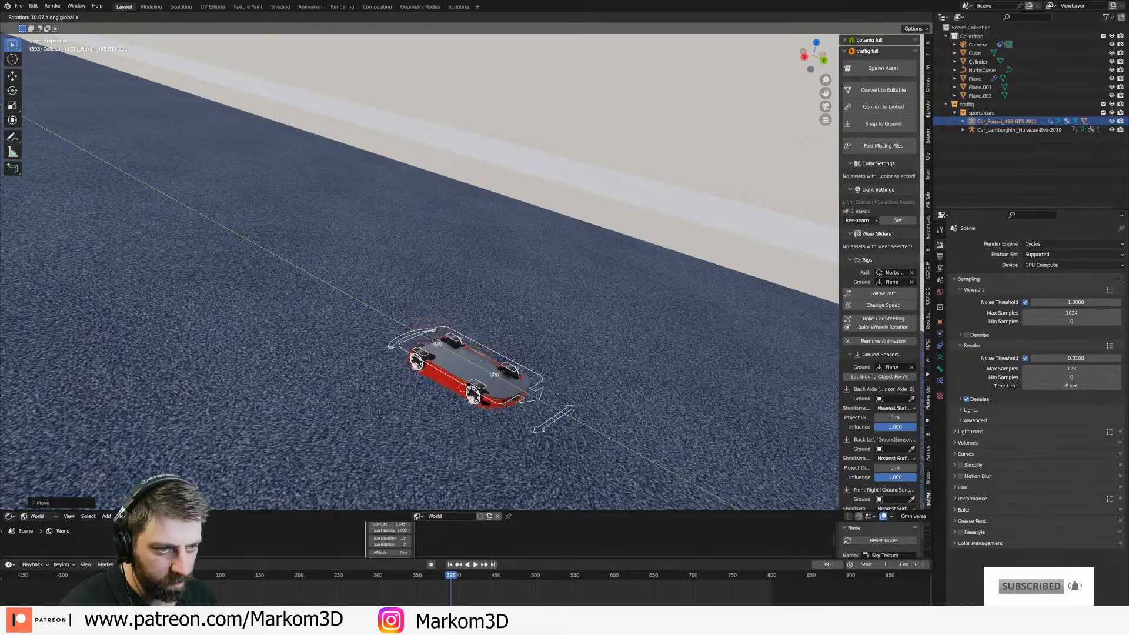
click(600, 347)
key(r)
key(y)
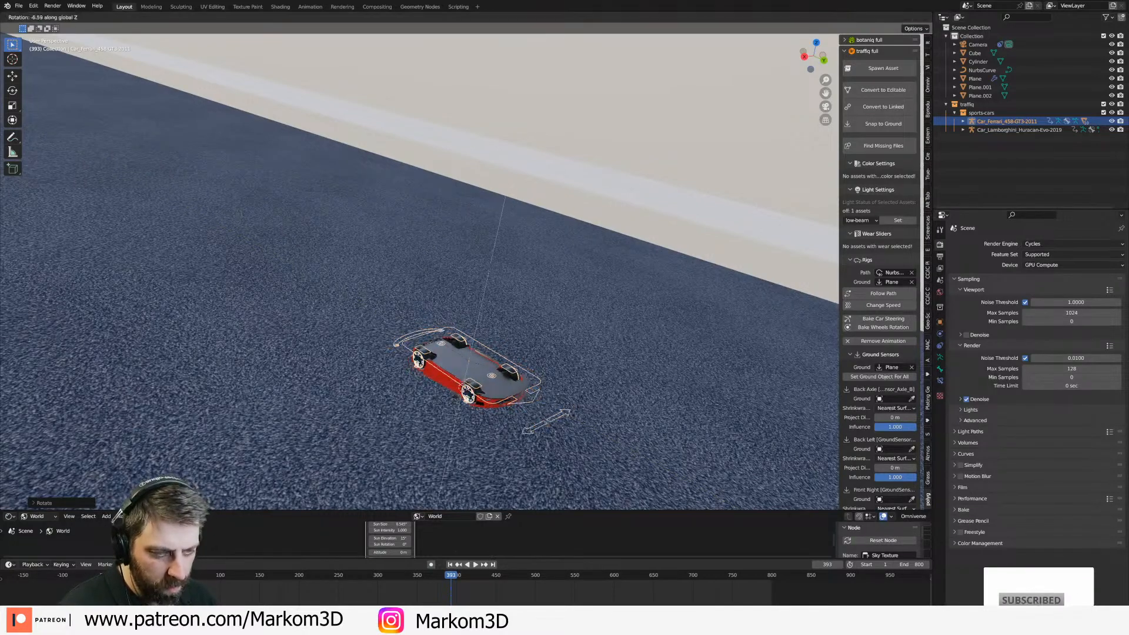
click(420, 453)
In the camera view, adjust the overturned Ferrari's rotation about its local X axis and try a rotation about its local Y axis.
key(KP_0)
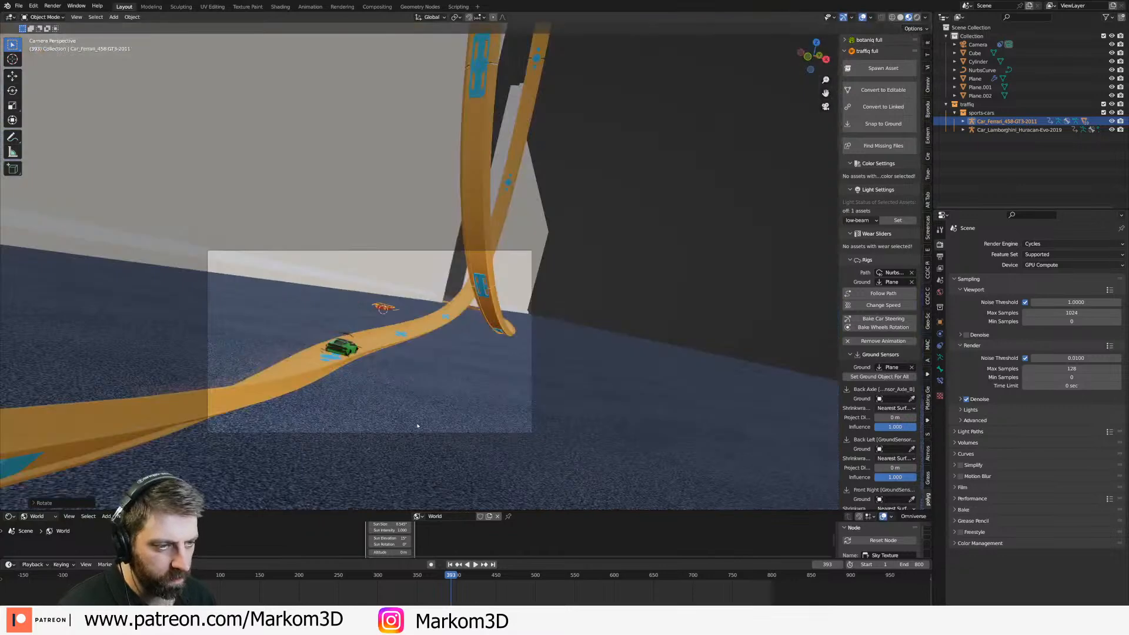
key(r)
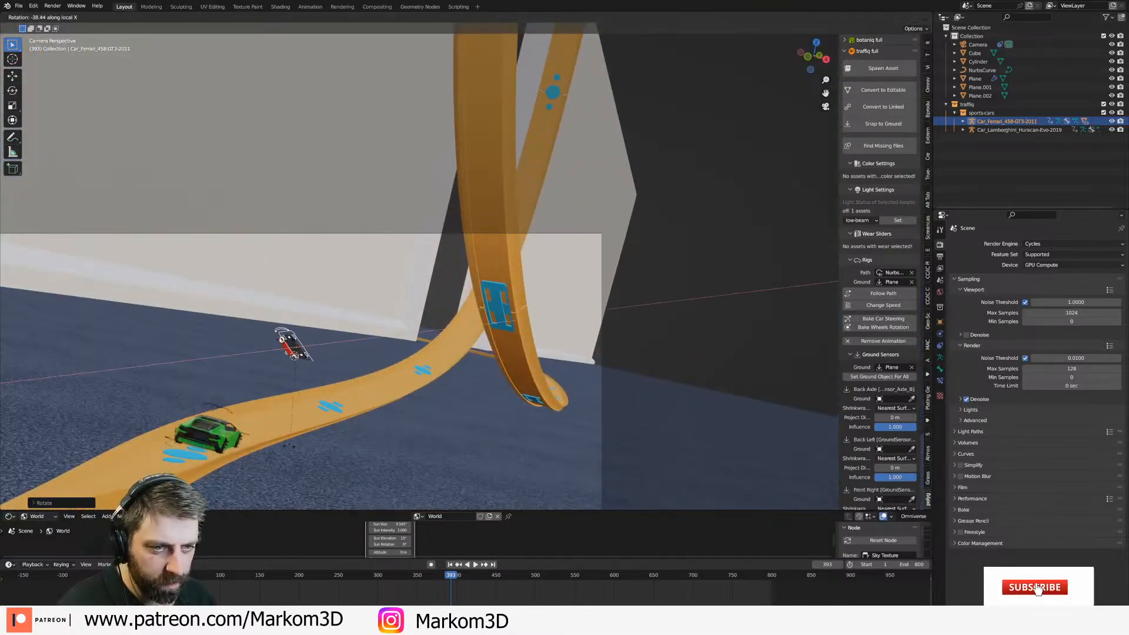
click(363, 391)
key(r)
key(y)
key(y)
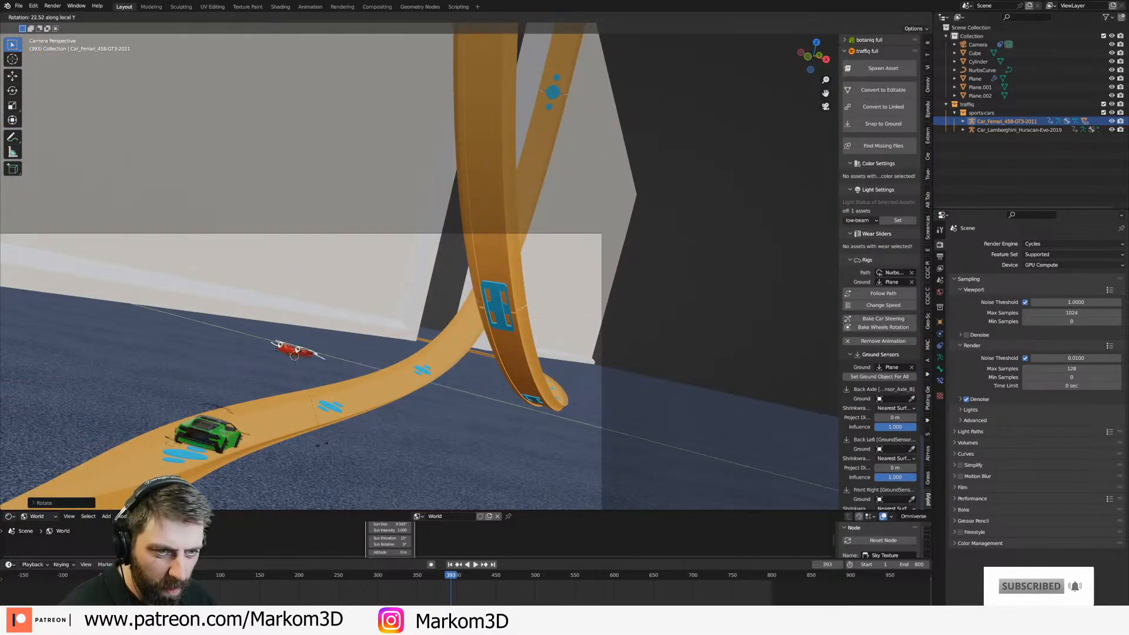
right_click(330, 424)
shift+middle_drag(330, 425, 360, 383)
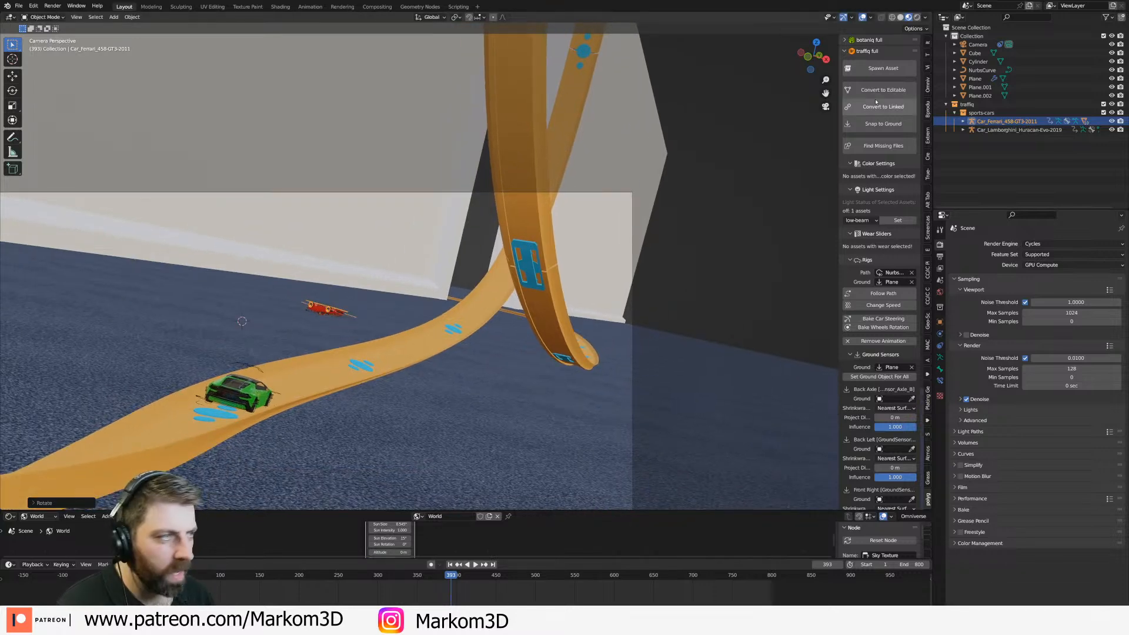
Spawn the yellow Chevrolet Corvette C7R 2019 at the 3D cursor and shift it horizontally on the carpet near the red Ferrari.
click(884, 68)
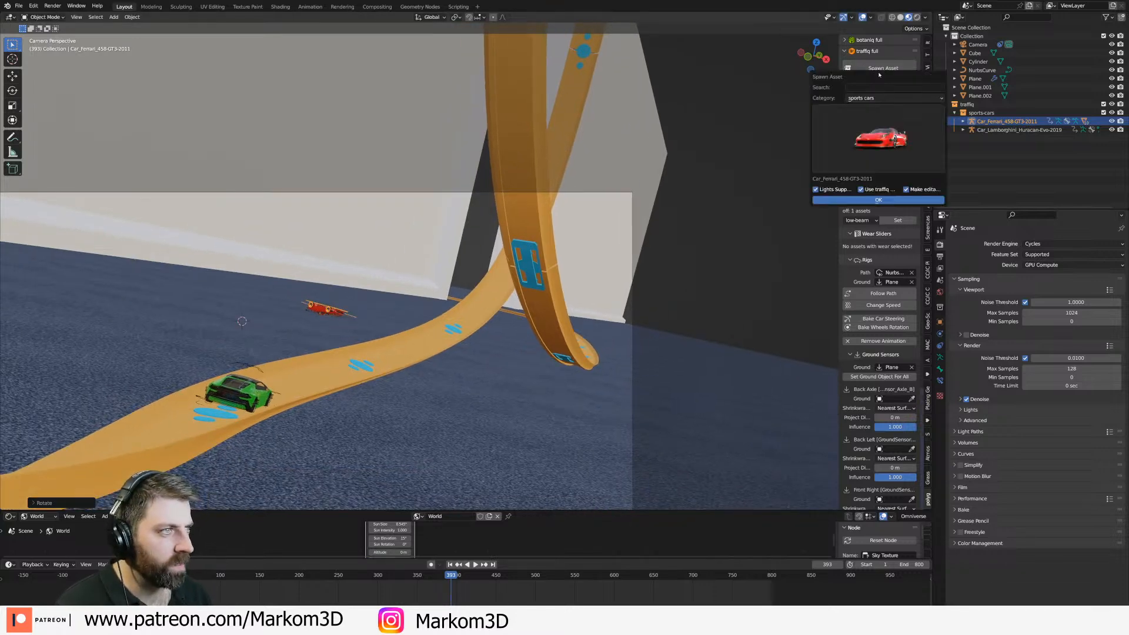
click(876, 145)
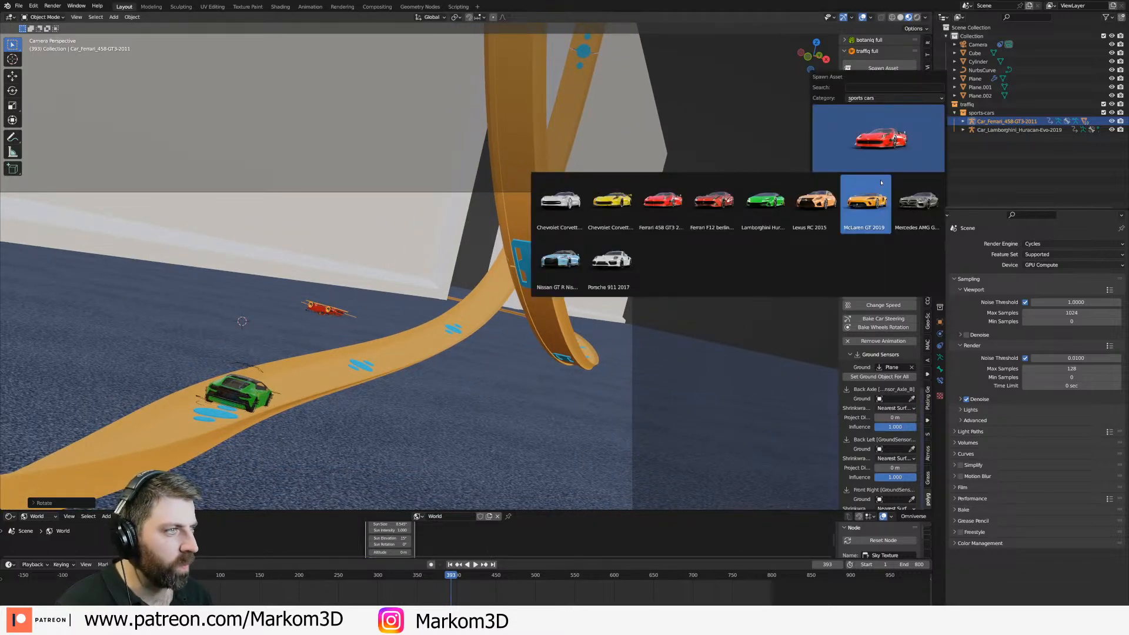
click(606, 224)
key(Return)
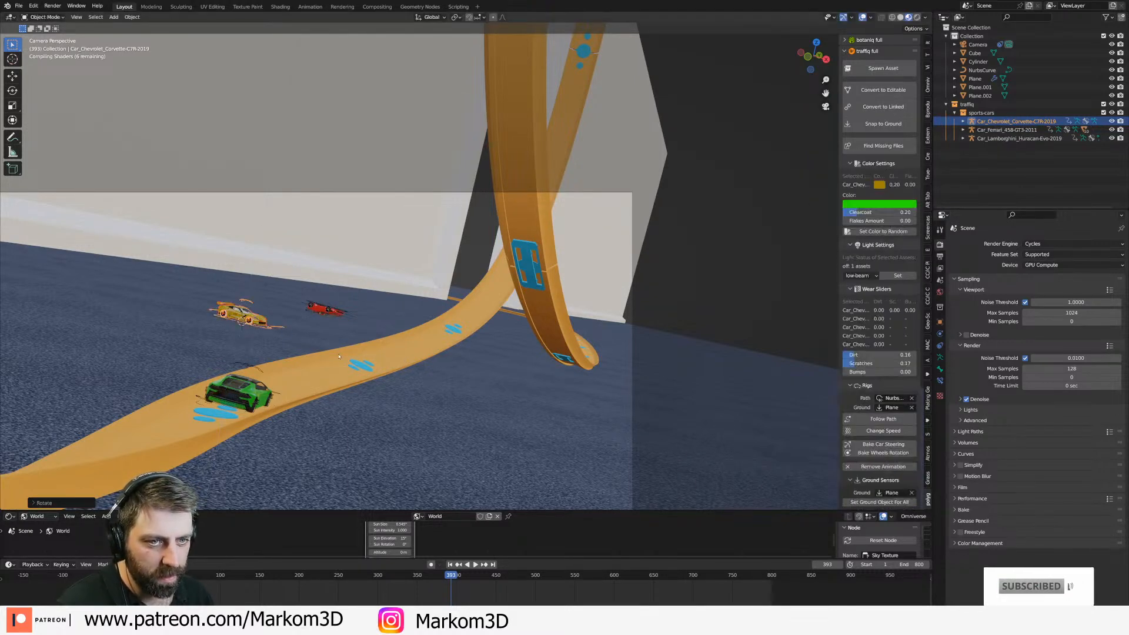
key(g)
key(shift+z)
click(332, 343)
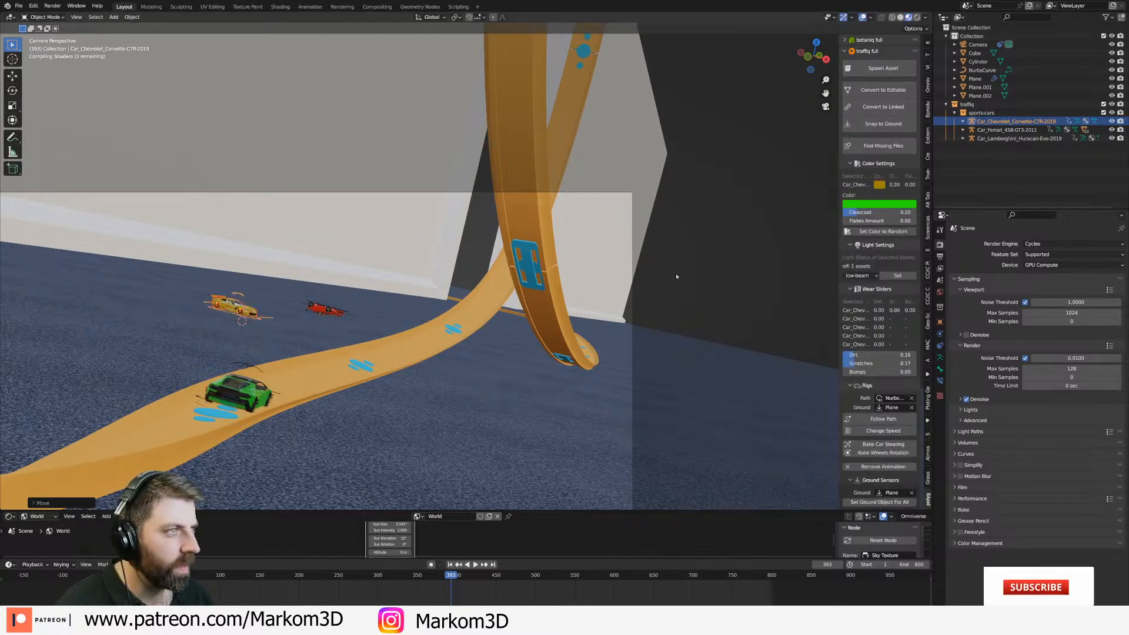
Spawn the white Porsche 911 2017 at the 3D cursor and shift it horizontally on the carpet beside the red Ferrari.
click(850, 68)
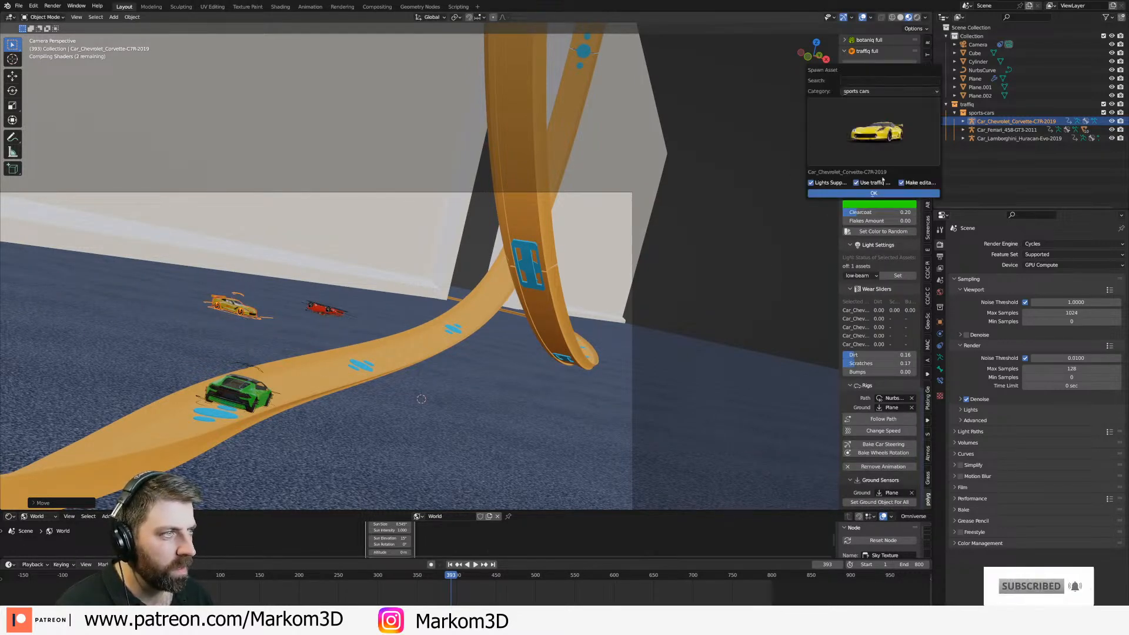
click(873, 162)
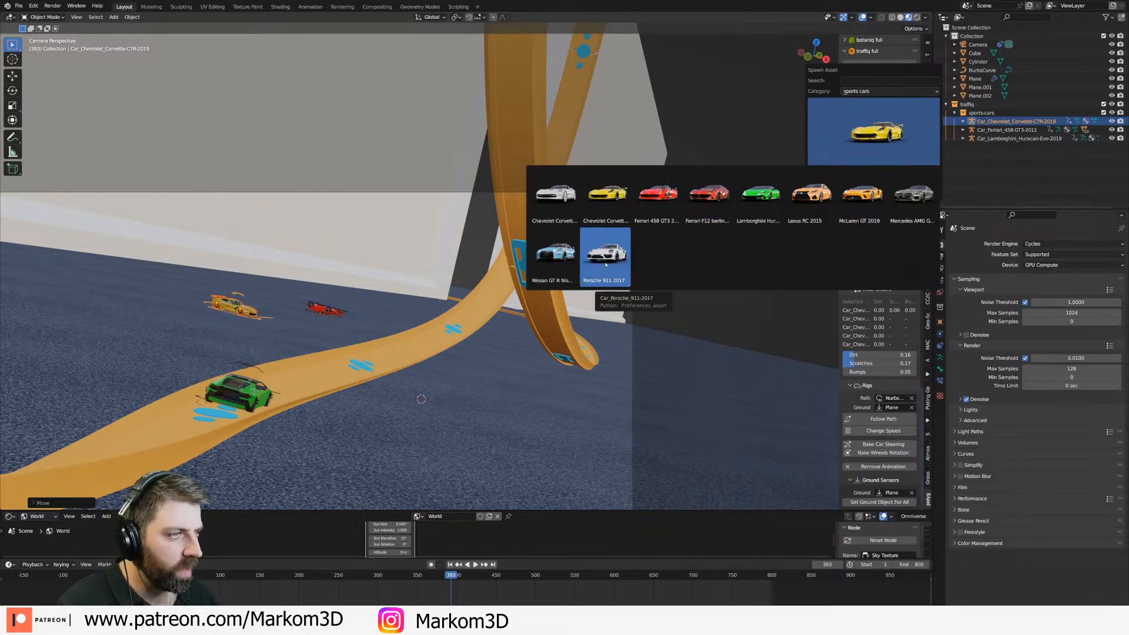
click(606, 258)
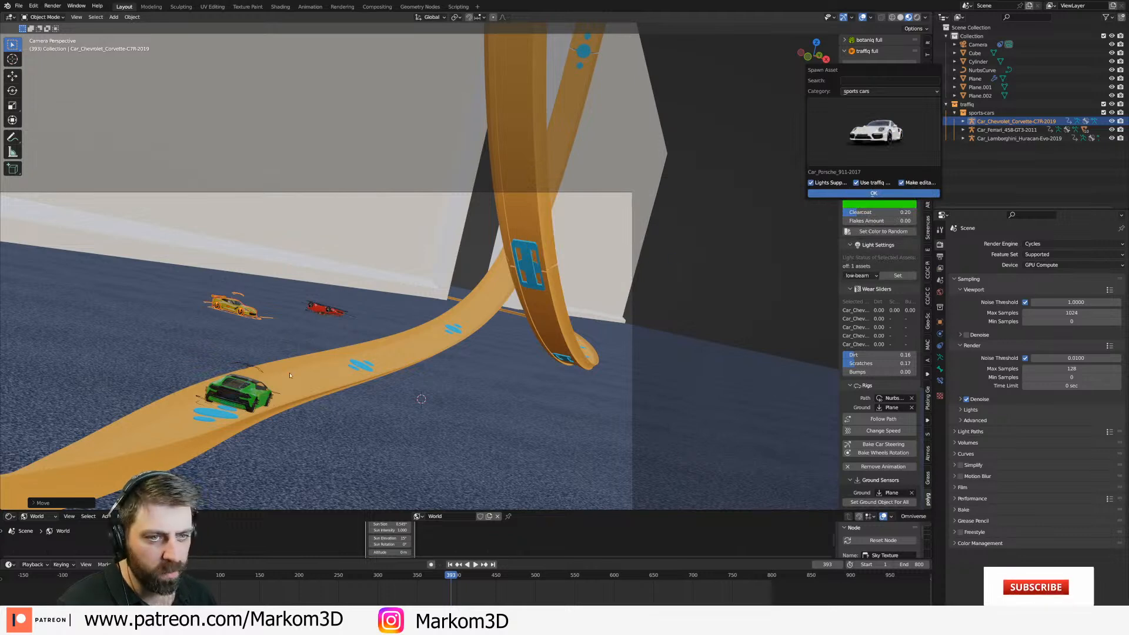
key(Return)
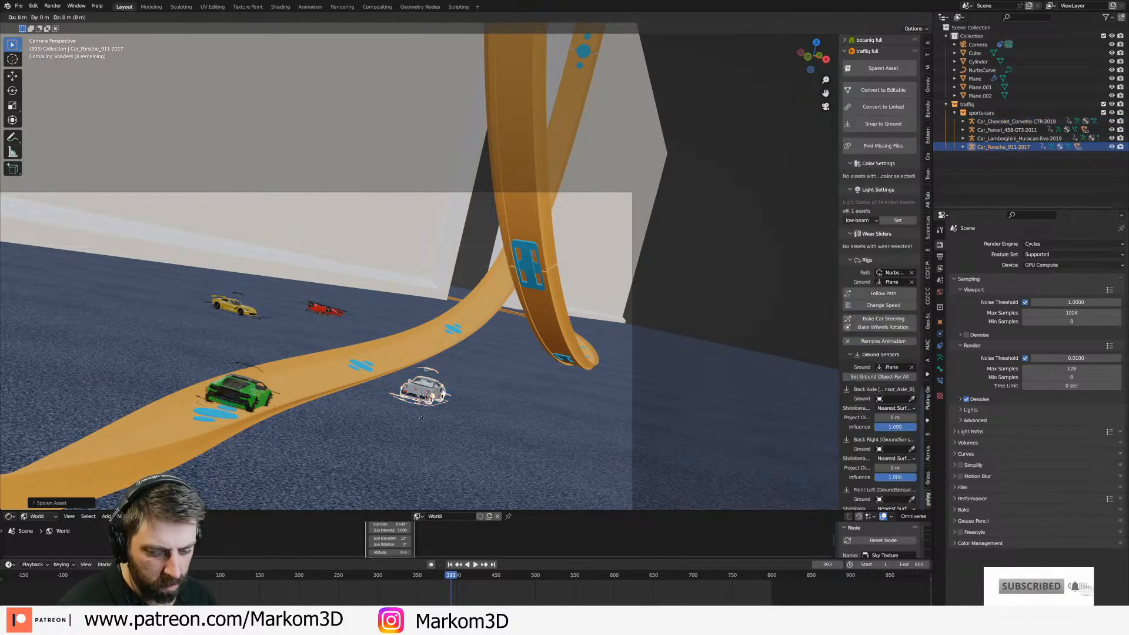
key(g)
key(shift+z)
click(412, 331)
Rotate the Porsche freely, then around the global X and Z axes, and adjust its height along Z on the carpet.
key(r)
key(r)
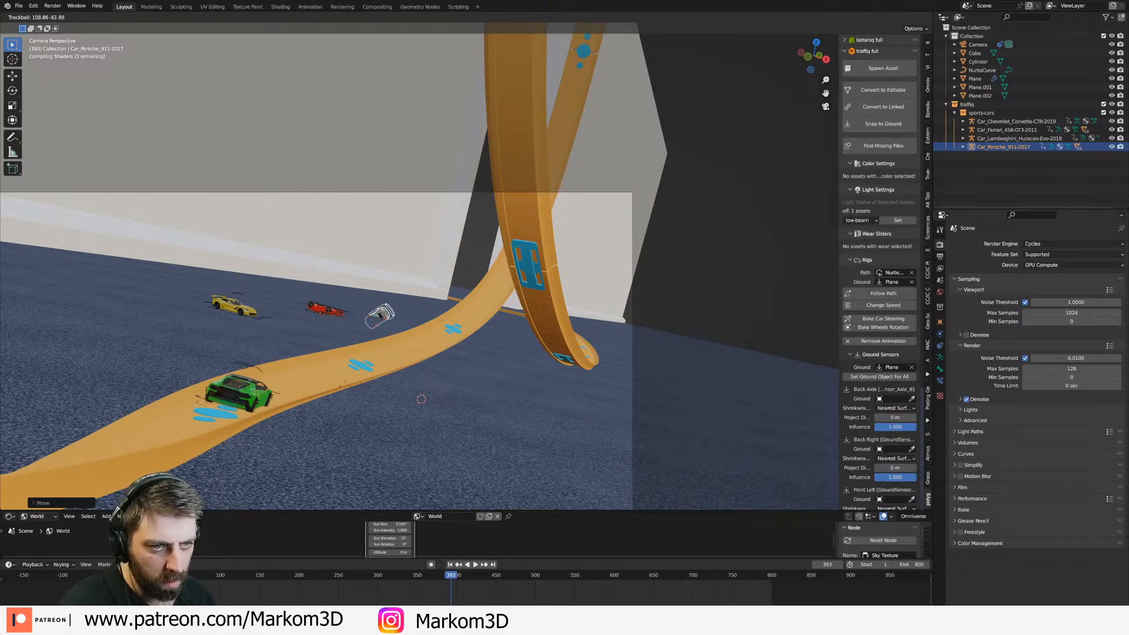
click(360, 400)
key(r)
key(x)
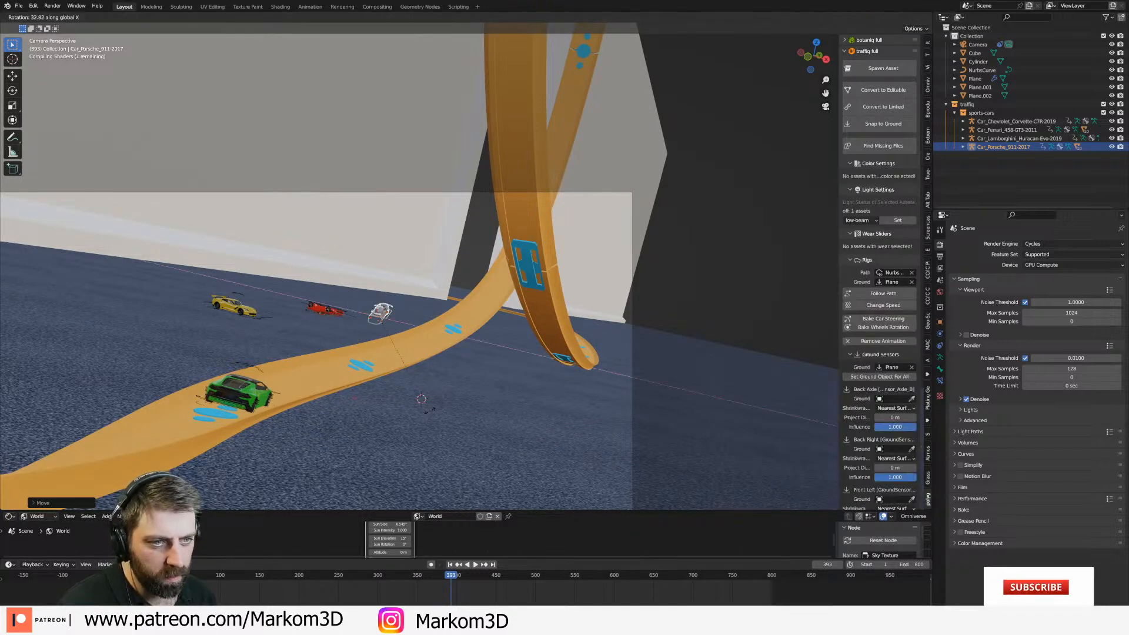
click(426, 410)
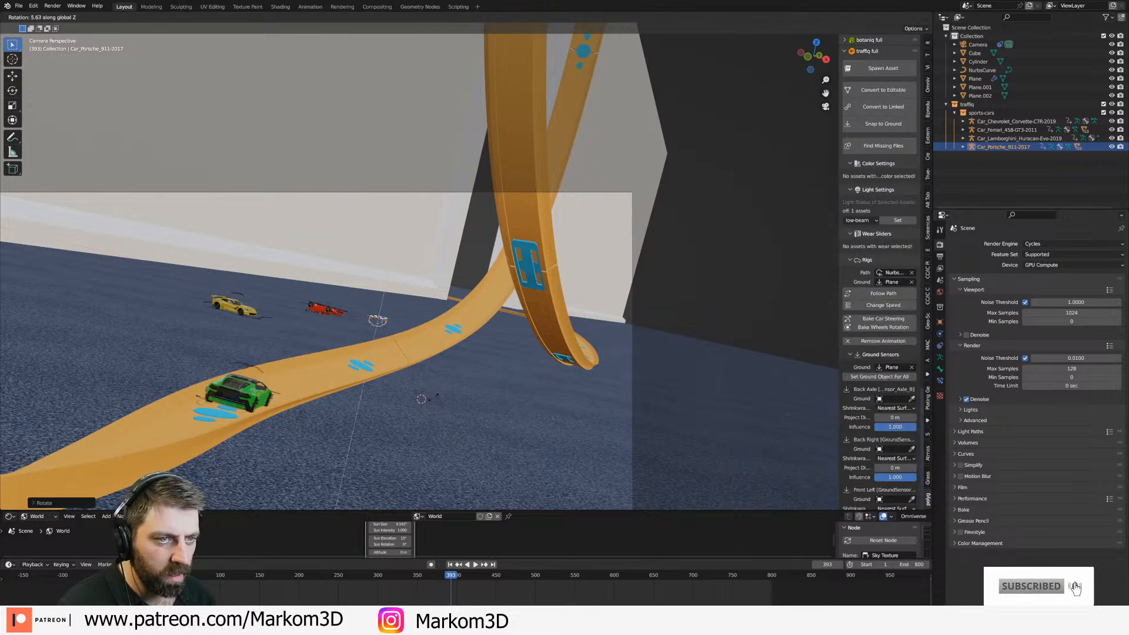
key(g)
key(z)
click(440, 390)
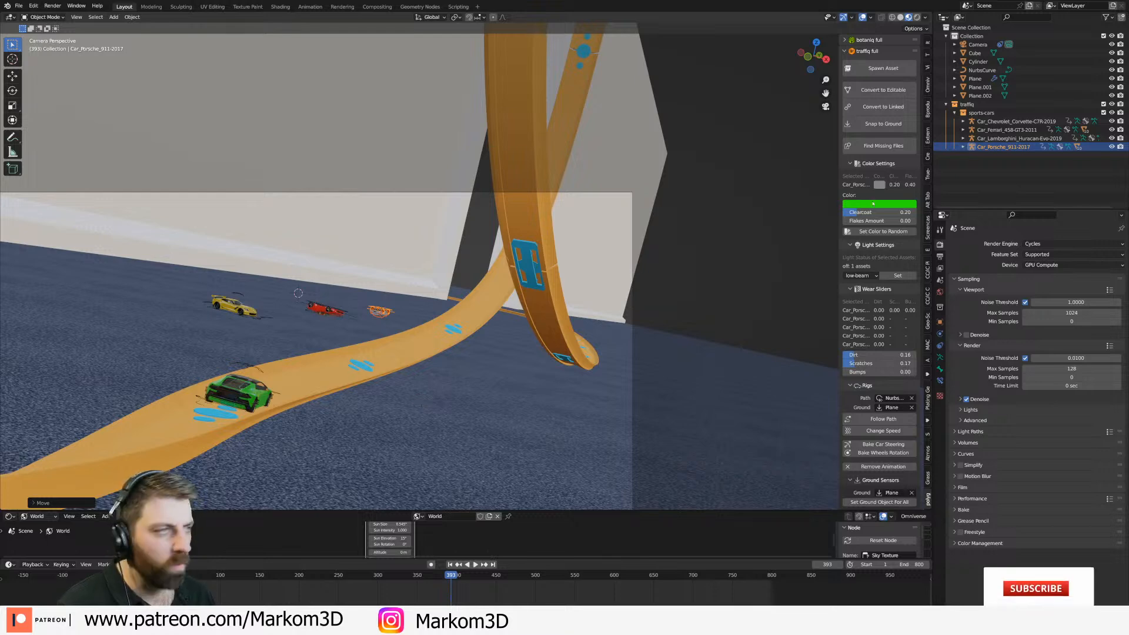
Spawn the Dodge Challenger 1969 from the classic cars category behind the Ferrari and turn it around the global Z axis.
click(883, 68)
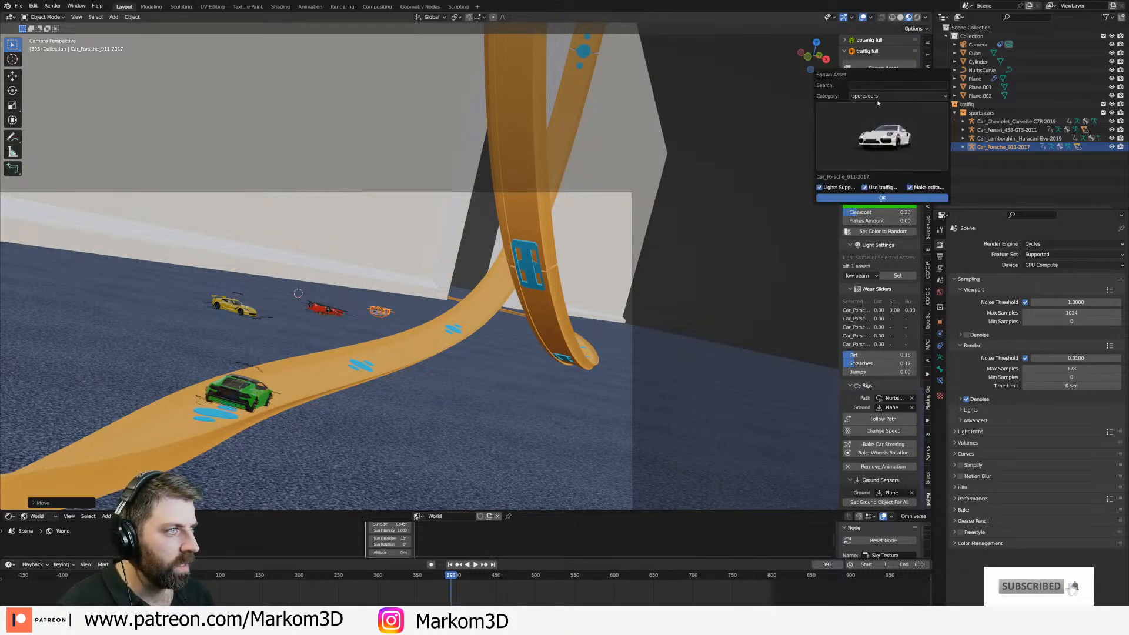
click(878, 96)
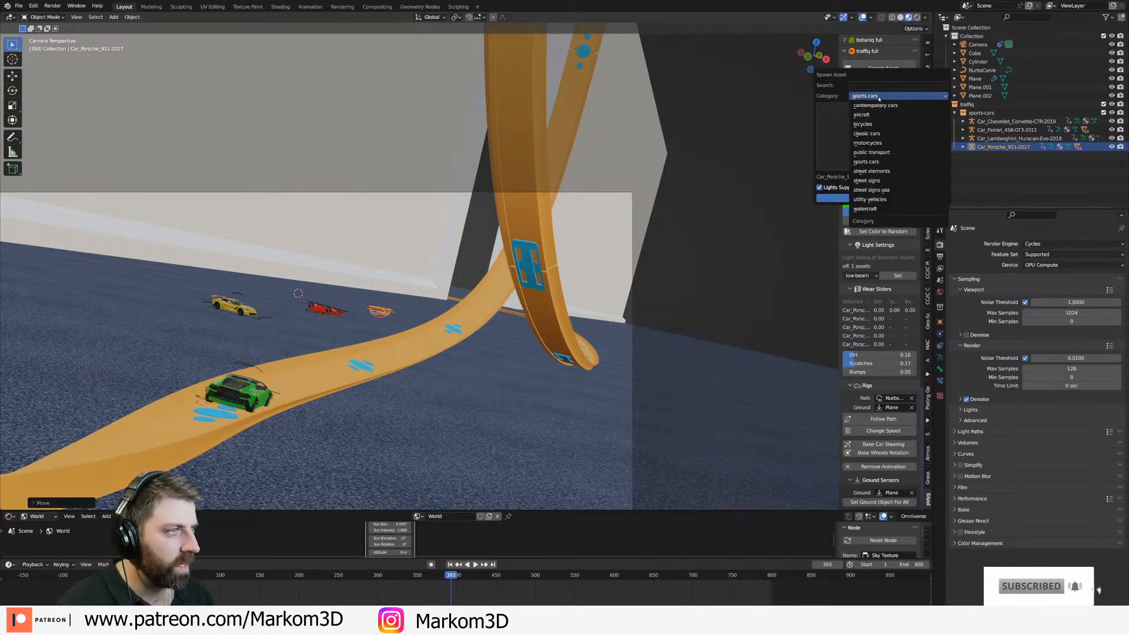
click(890, 134)
click(888, 135)
click(596, 216)
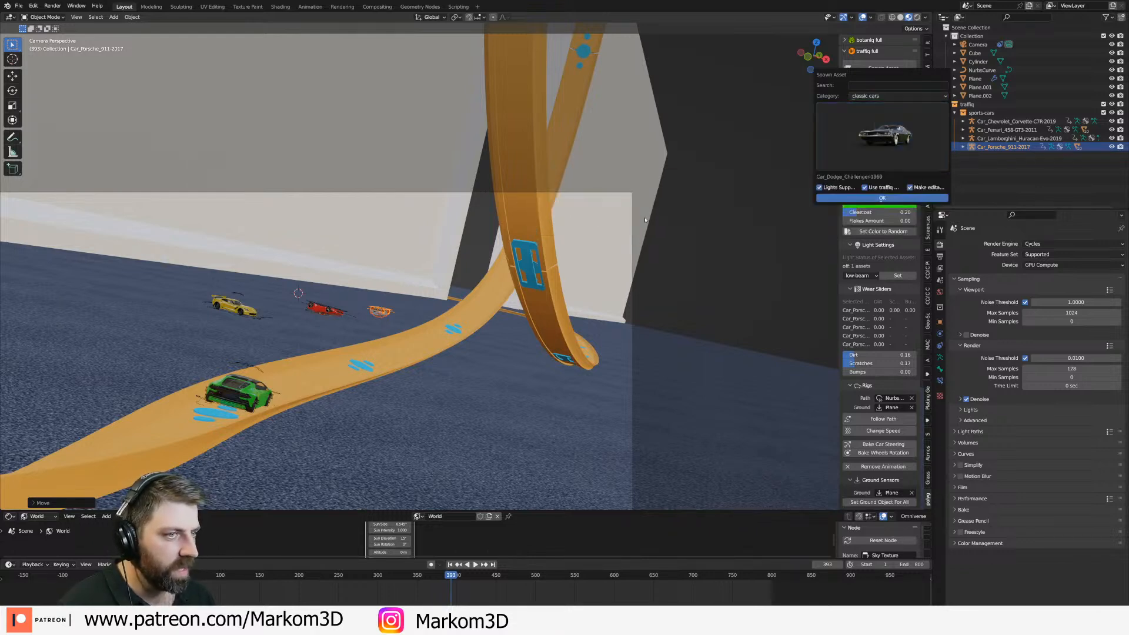
key(Return)
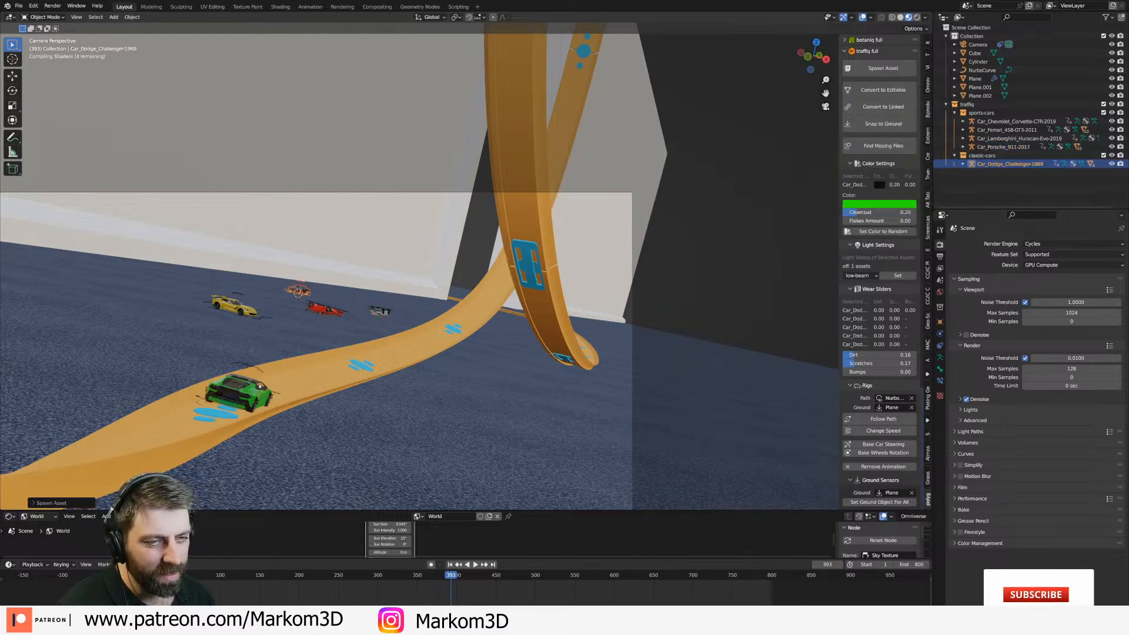
key(r)
key(z)
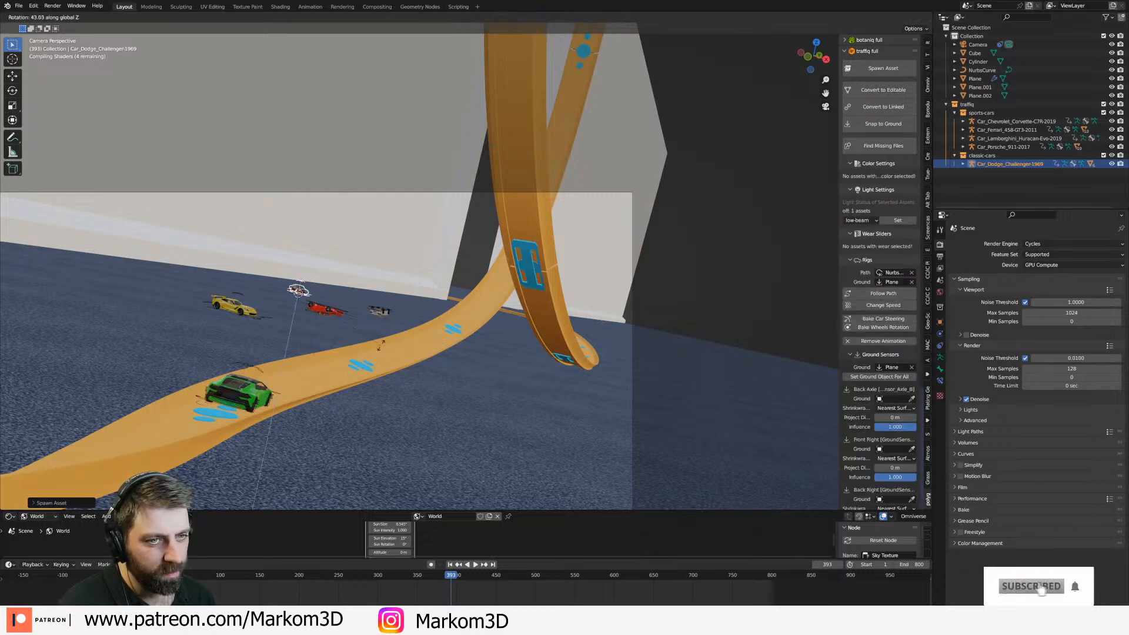
click(381, 344)
In Edit Mode of the wall object, duplicate in place the wall section on the doorway's far side, away from the track.
middle_drag(408, 335, 330, 350)
scroll(405, 341, down, 8)
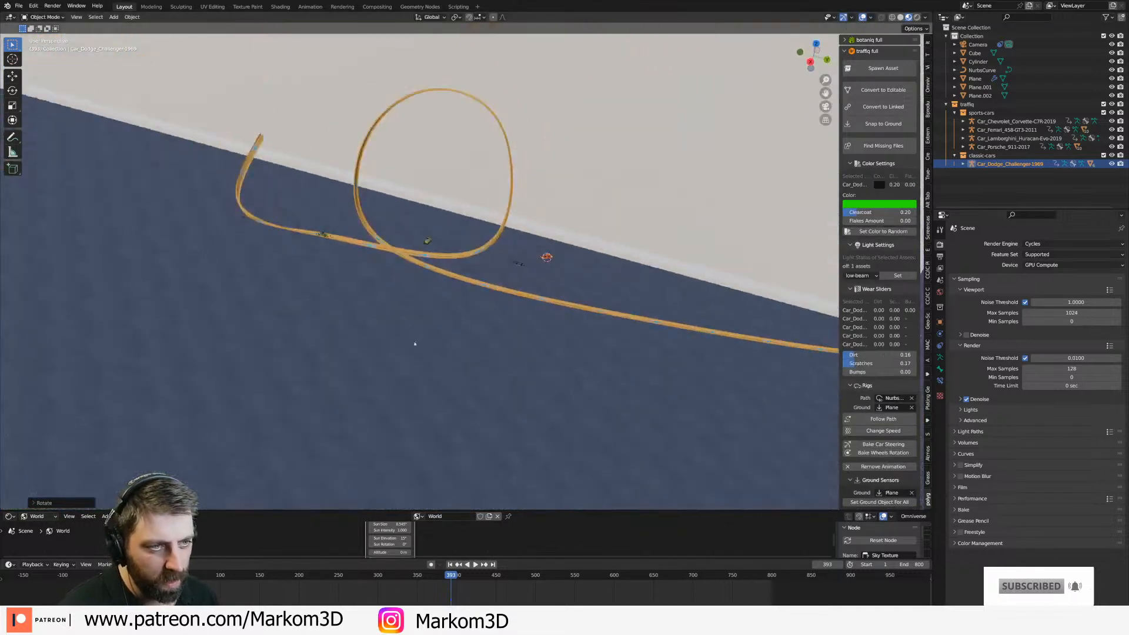
middle_drag(486, 332, 390, 324)
scroll(389, 324, down, 4)
drag(287, 331, 293, 337)
middle_drag(334, 321, 300, 302)
click(264, 308)
key(Tab)
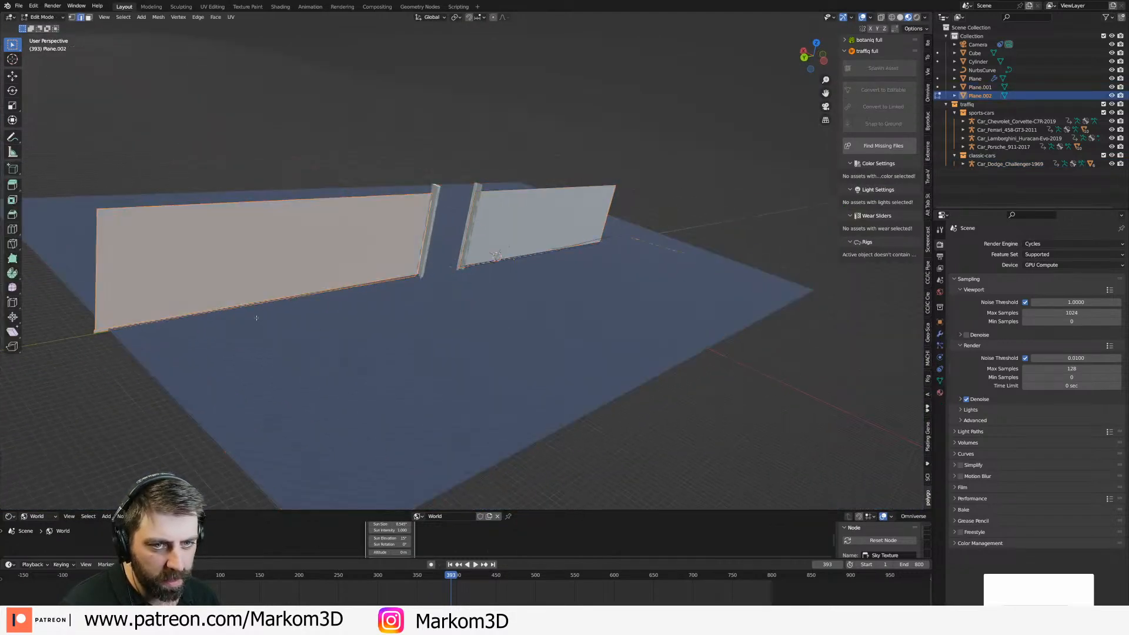
key(shift+d)
key(Escape)
In top view, rotate the duplicated wall perpendicular to the main wall and place it behind the doorway.
middle_drag(235, 335, 255, 345)
key(KP_7)
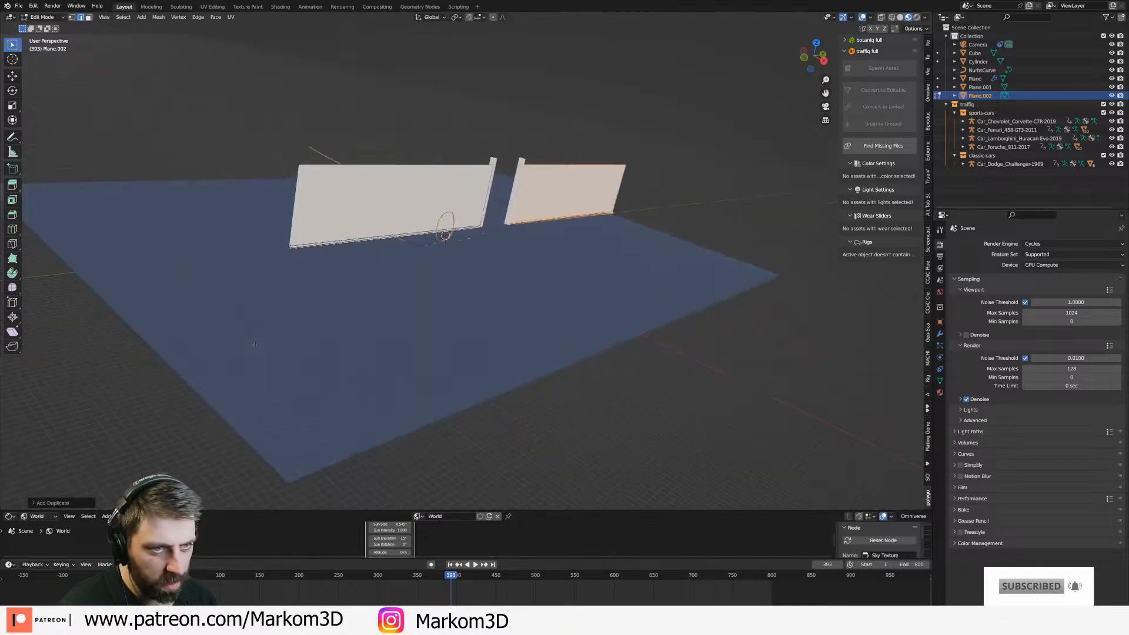
key(r)
click(277, 338)
scroll(293, 192, up, 3)
shift+middle_drag(293, 192, 423, 334)
key(g)
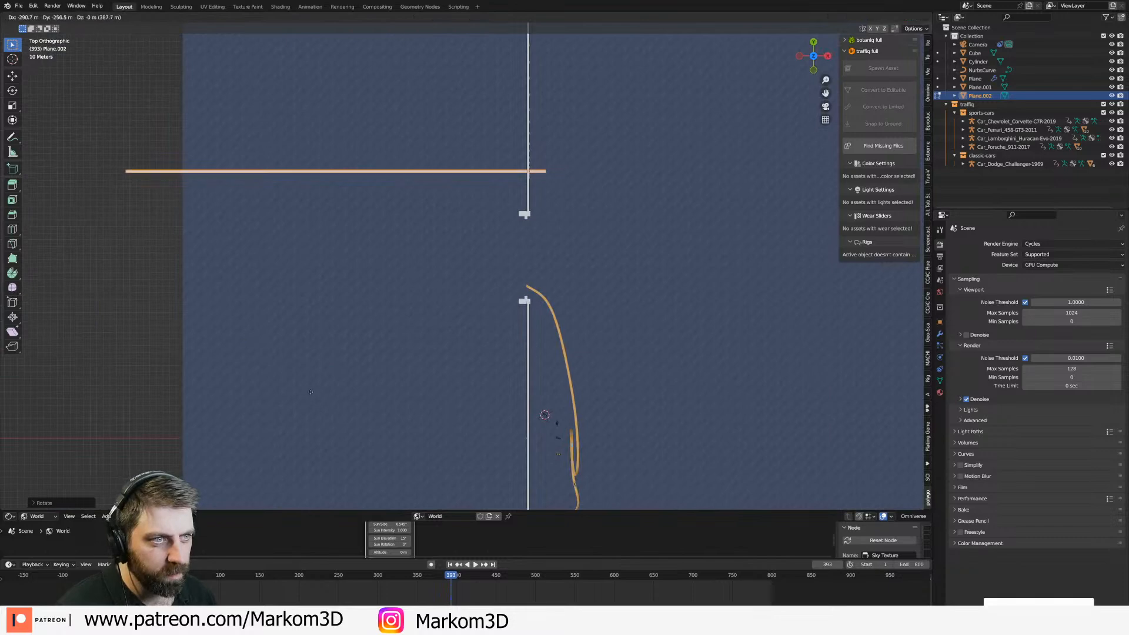
click(188, 403)
middle_drag(188, 402, 356, 277)
key(Tab)
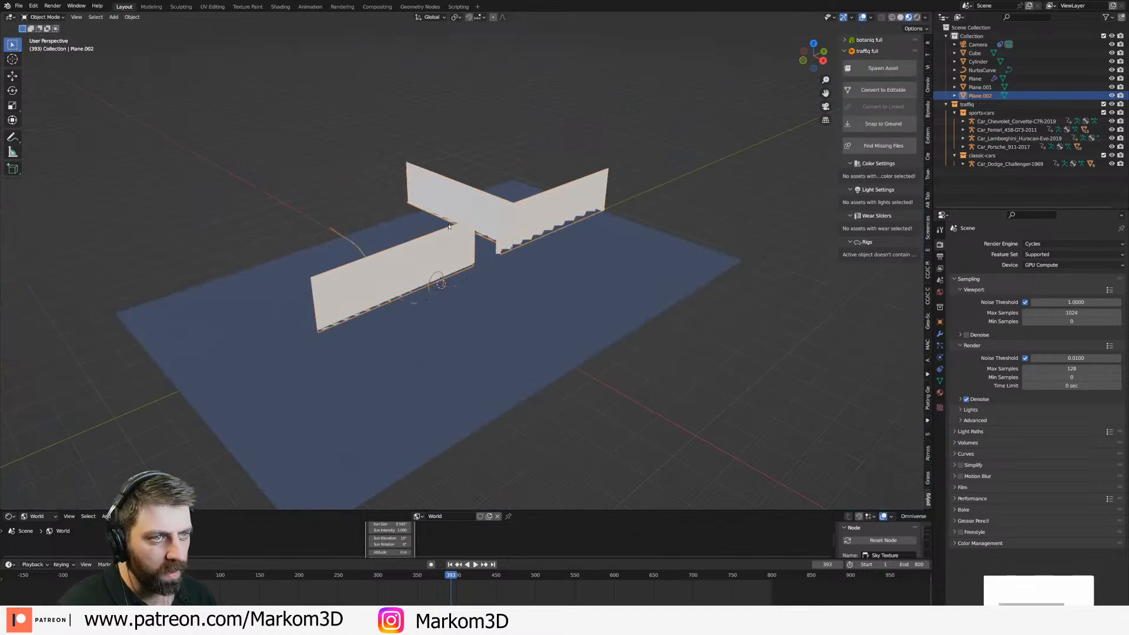
Snap the 3D cursor to the selected top edge of the wall, add a ceiling plane there and scale it up by 50.
key(Tab)
key(shift+s)
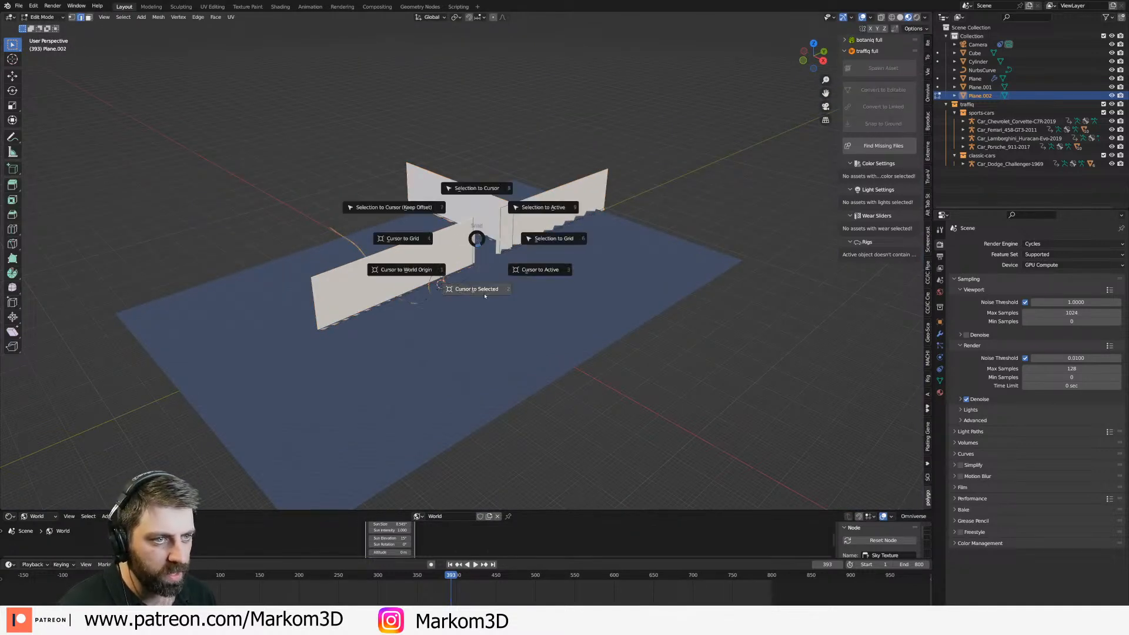
click(474, 285)
key(shift+a)
click(478, 293)
key(s)
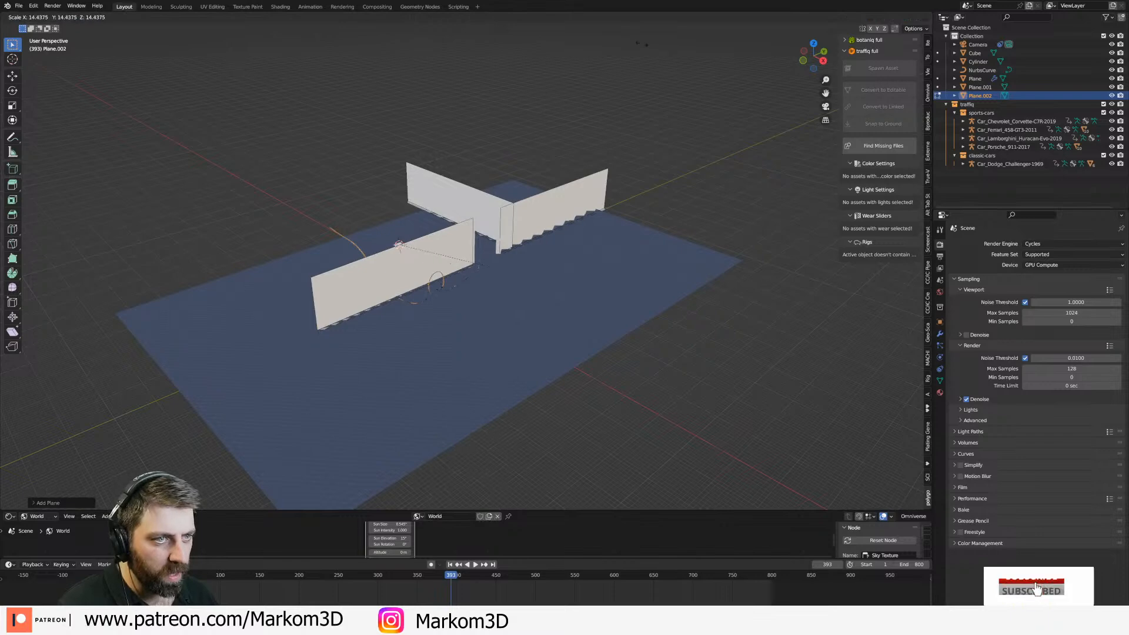
click(157, 396)
text(s)
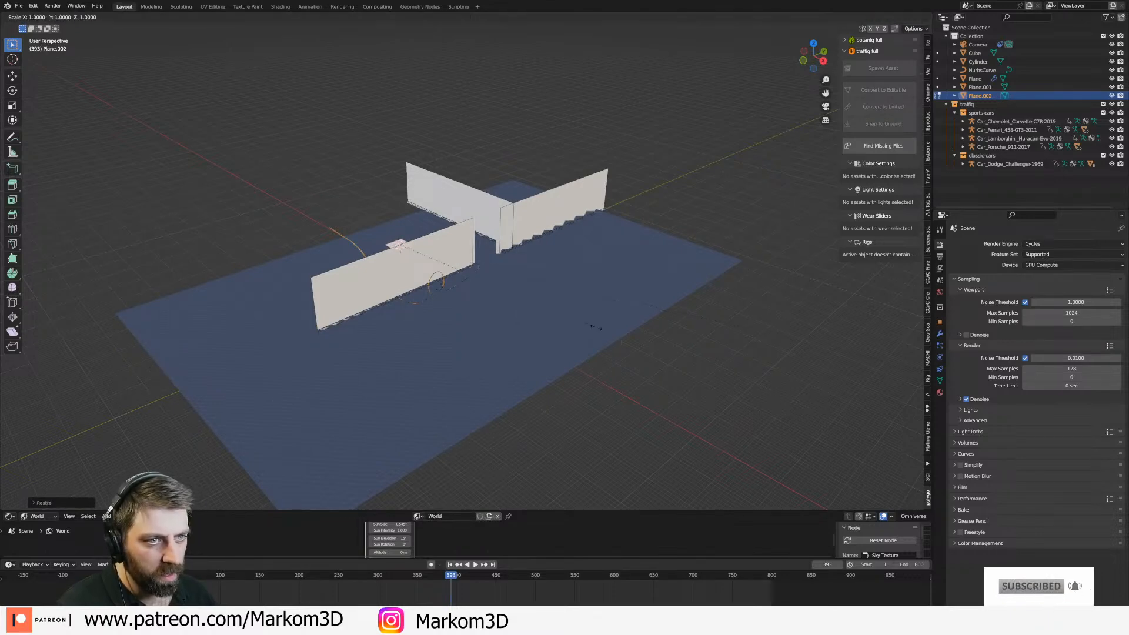
text(50)
key(Return)
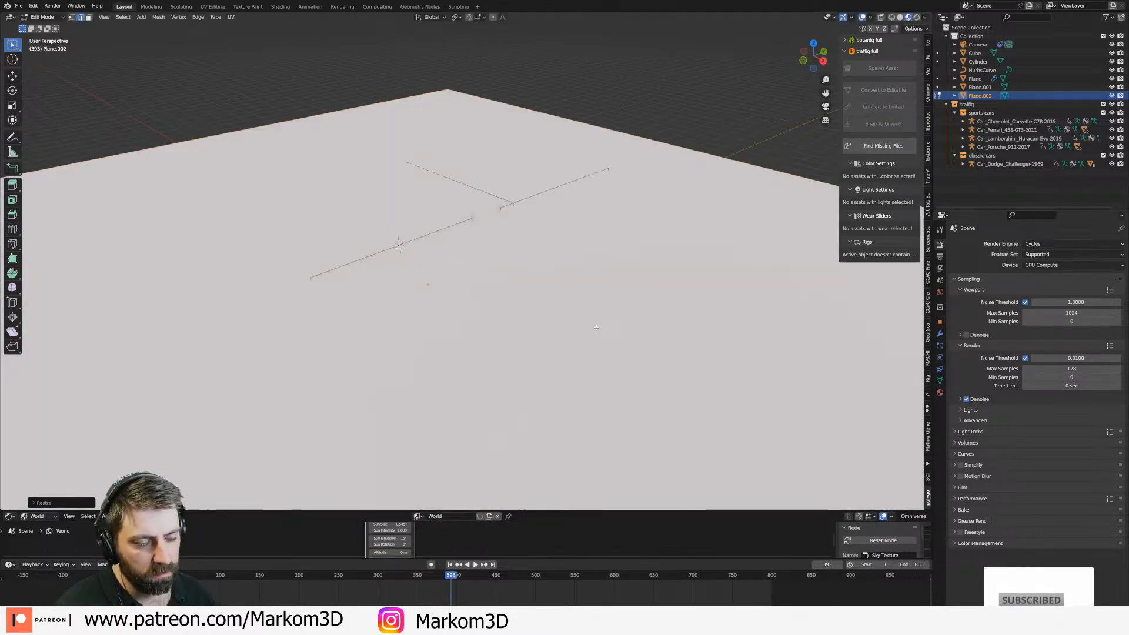
scroll(596, 327, up, 3)
key(KP_0)
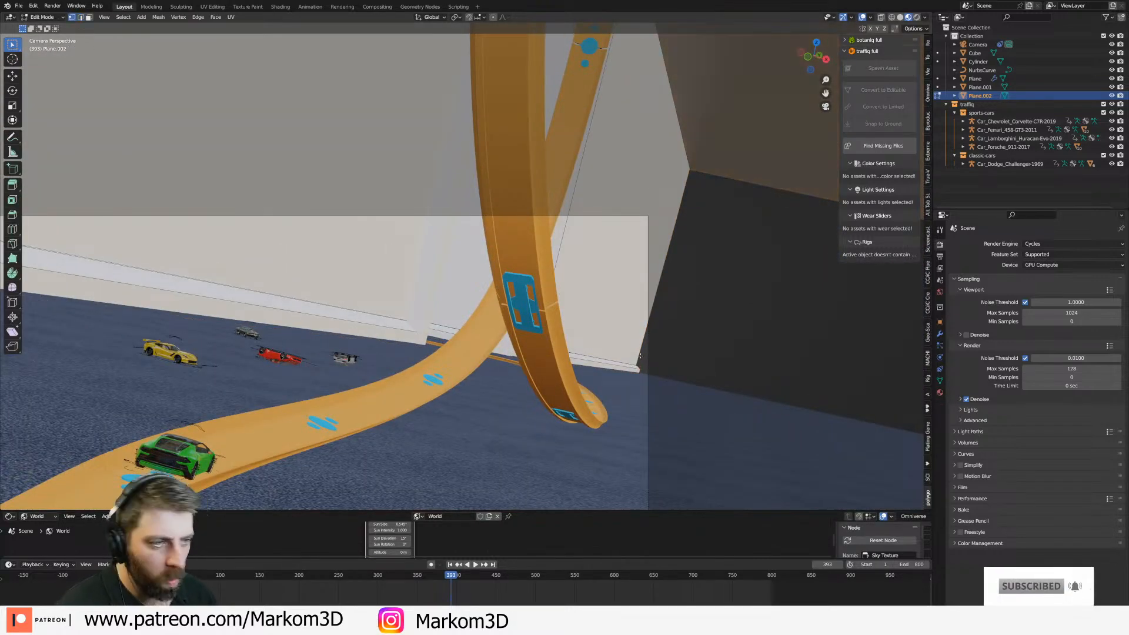
key(g)
key(y)
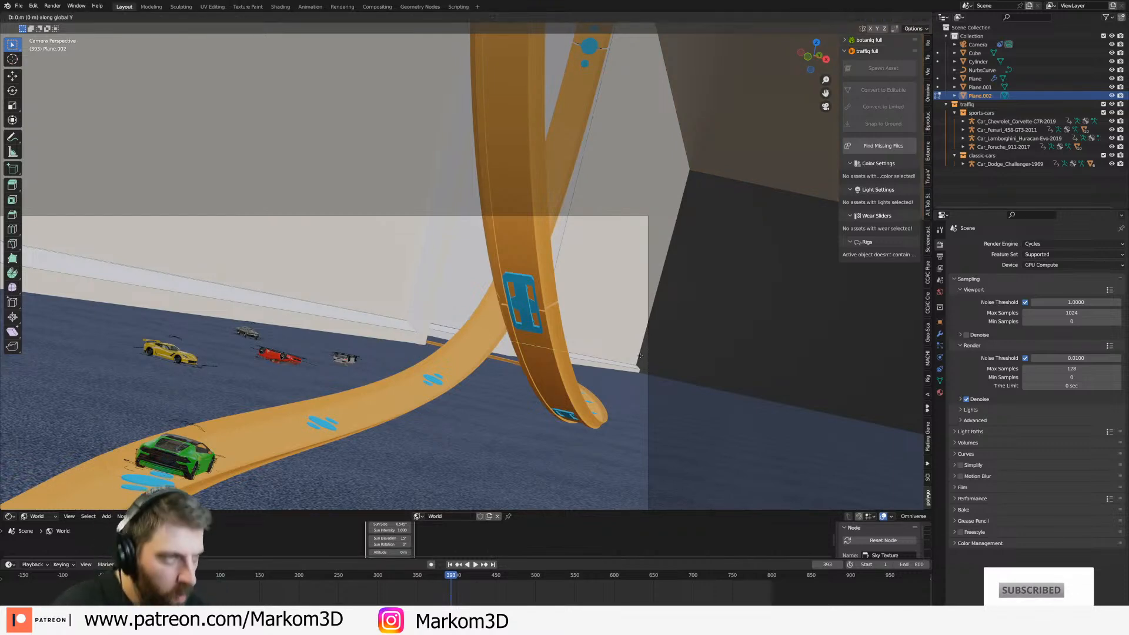
click(587, 519)
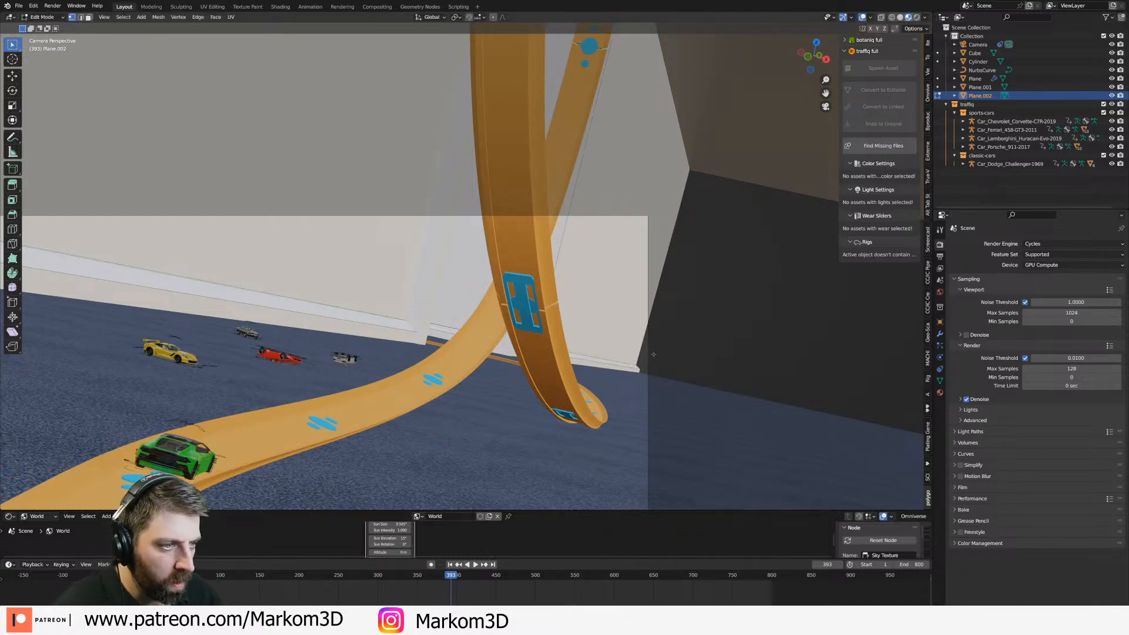
In wireframe shading, duplicate the perpendicular wall and place the copy on the track side, at the main wall's far end.
key(KP_Decimal)
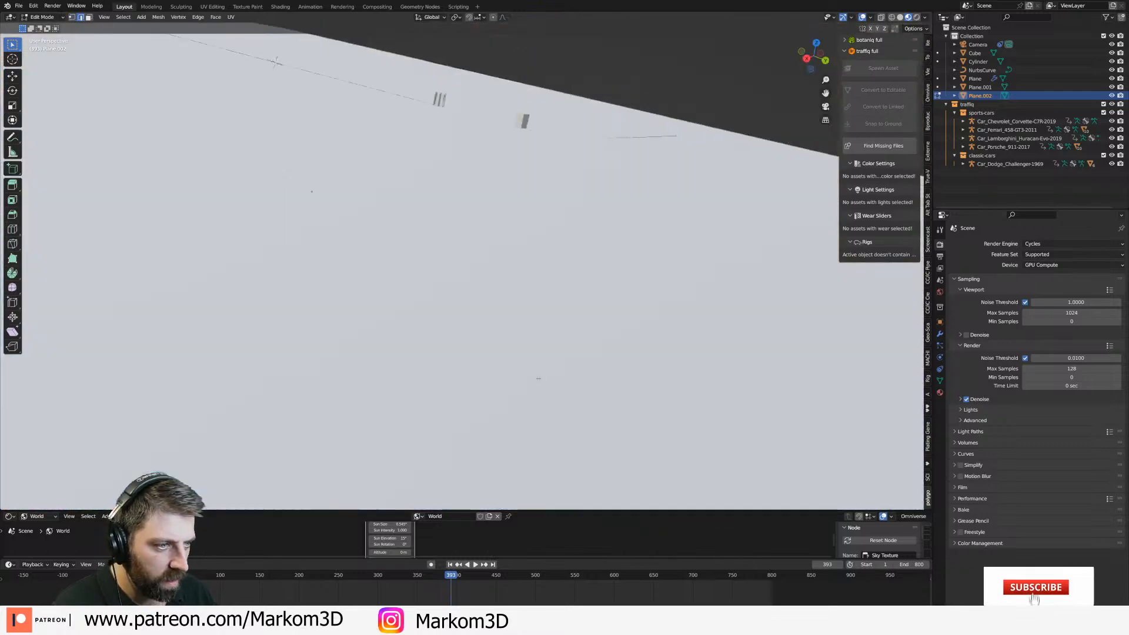
key(z)
click(383, 381)
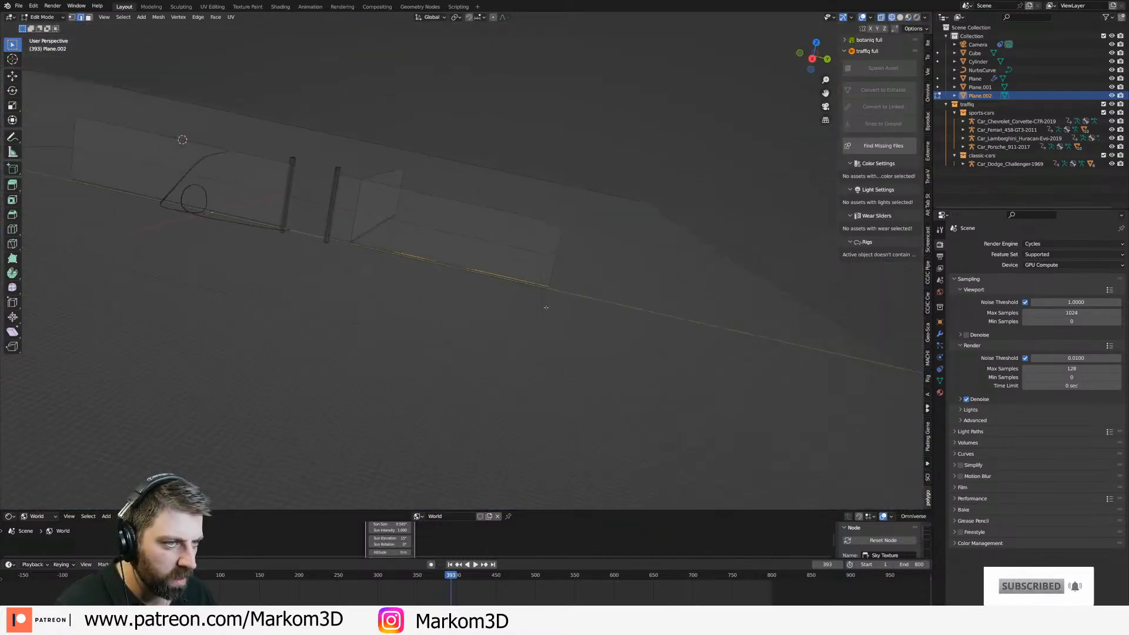
mouse_move(549, 316)
middle_down()
mouse_move(478, 323)
mouse_move(549, 323)
middle_up()
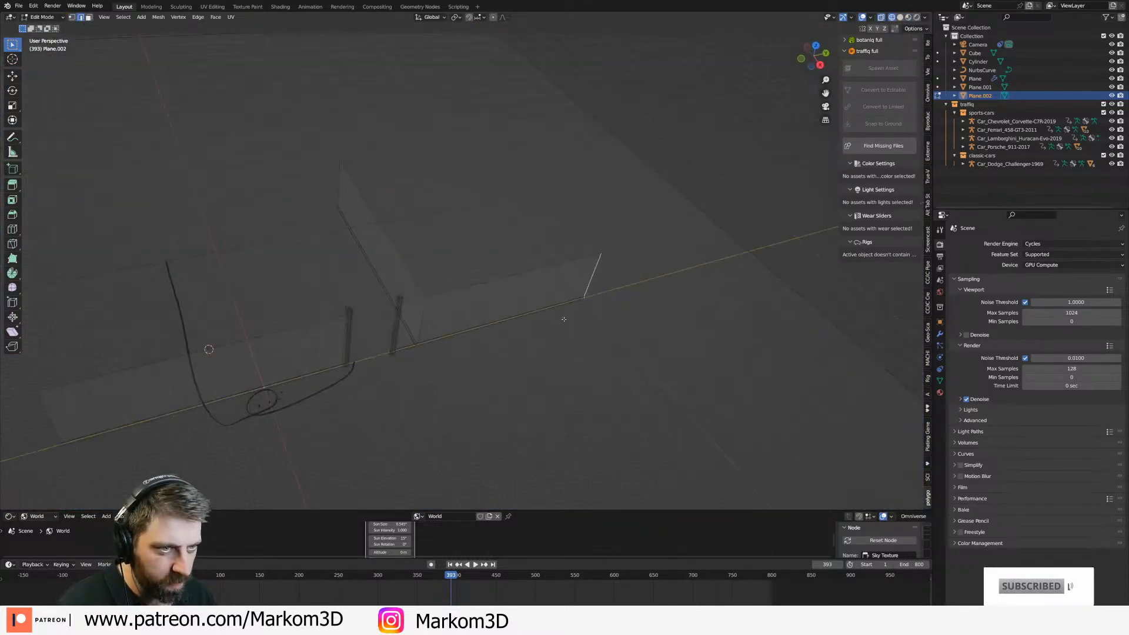
key(ctrl+l)
key(KP_7)
key(g)
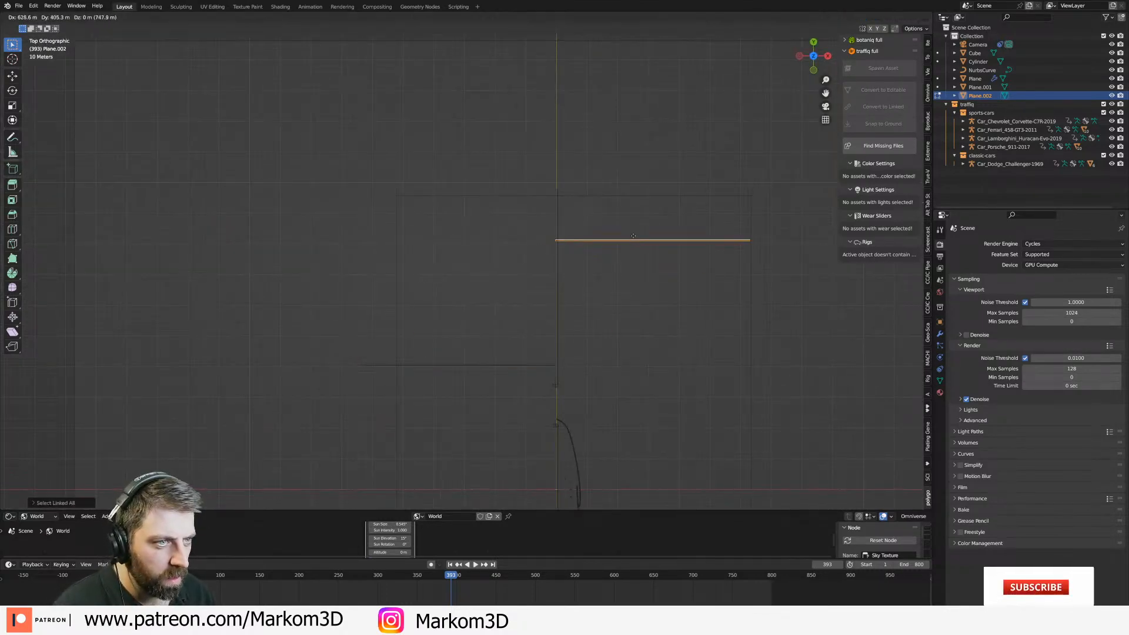
click(618, 242)
middle_drag(618, 242, 583, 347)
key(KP_0)
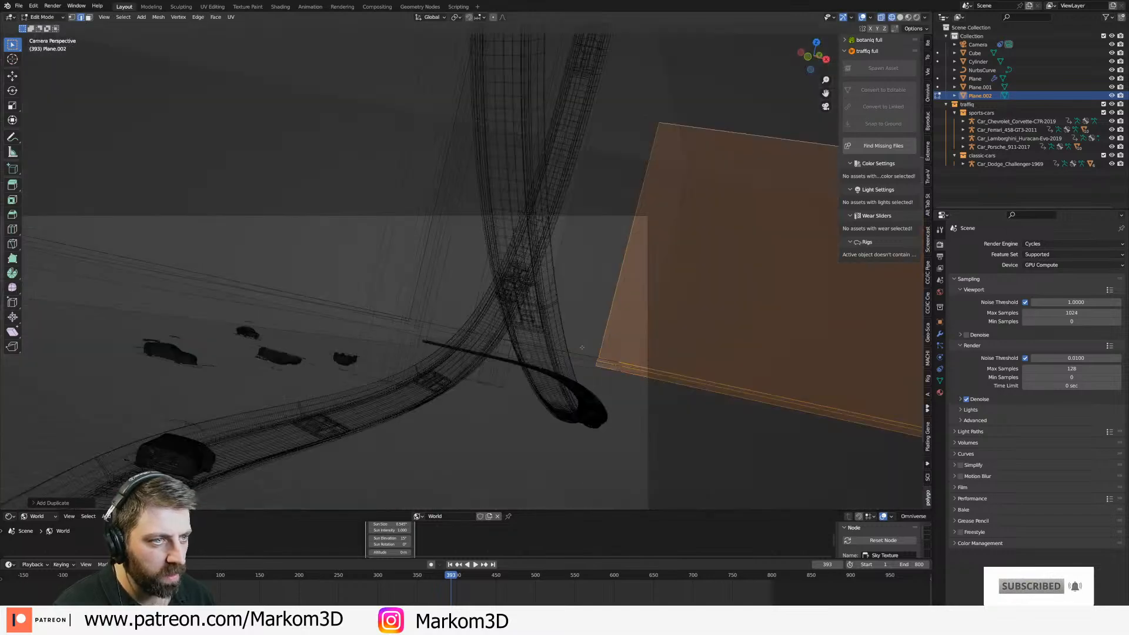
Leave Edit Mode, render the current frame through the camera and inspect the walls, carpet and toy cars.
key(Tab)
key(F12)
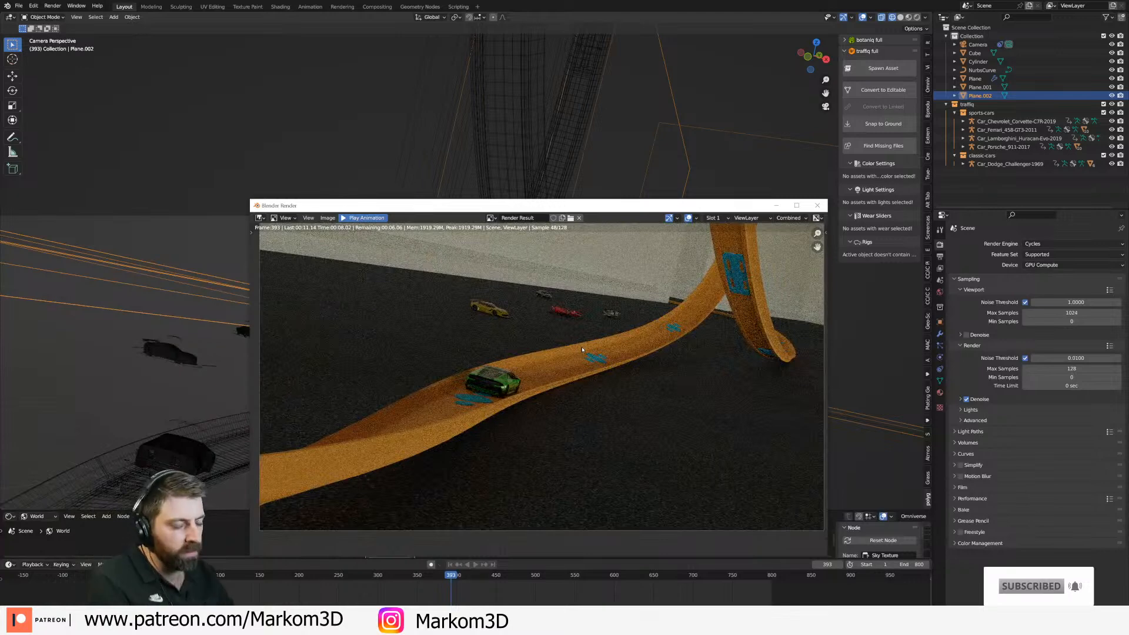
scroll(579, 347, down, 2)
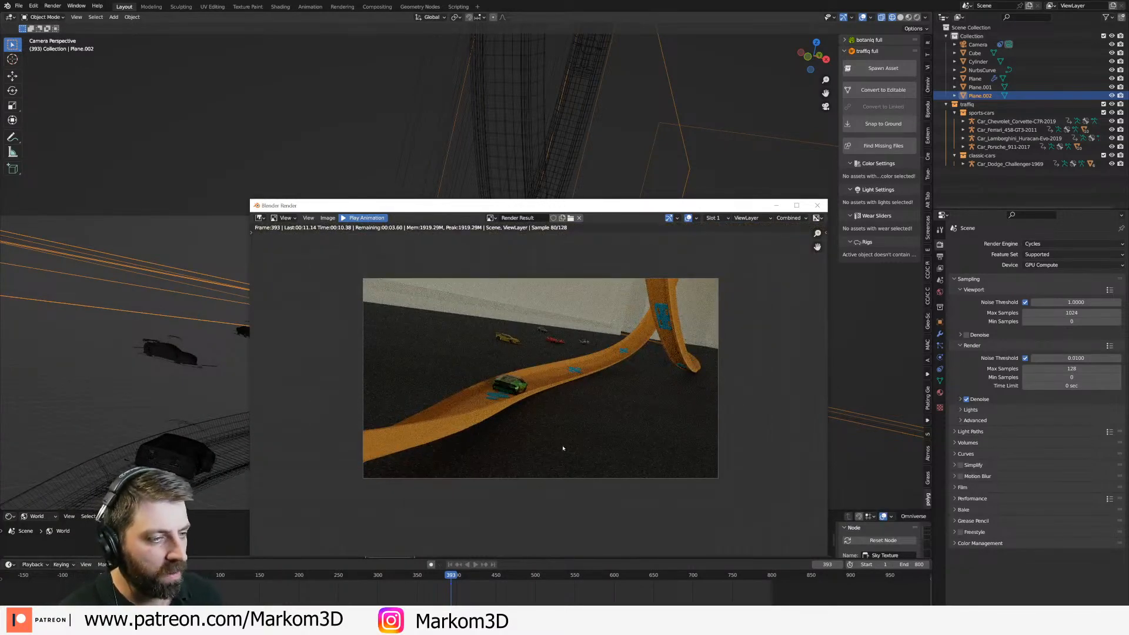
scroll(538, 387, up, 1)
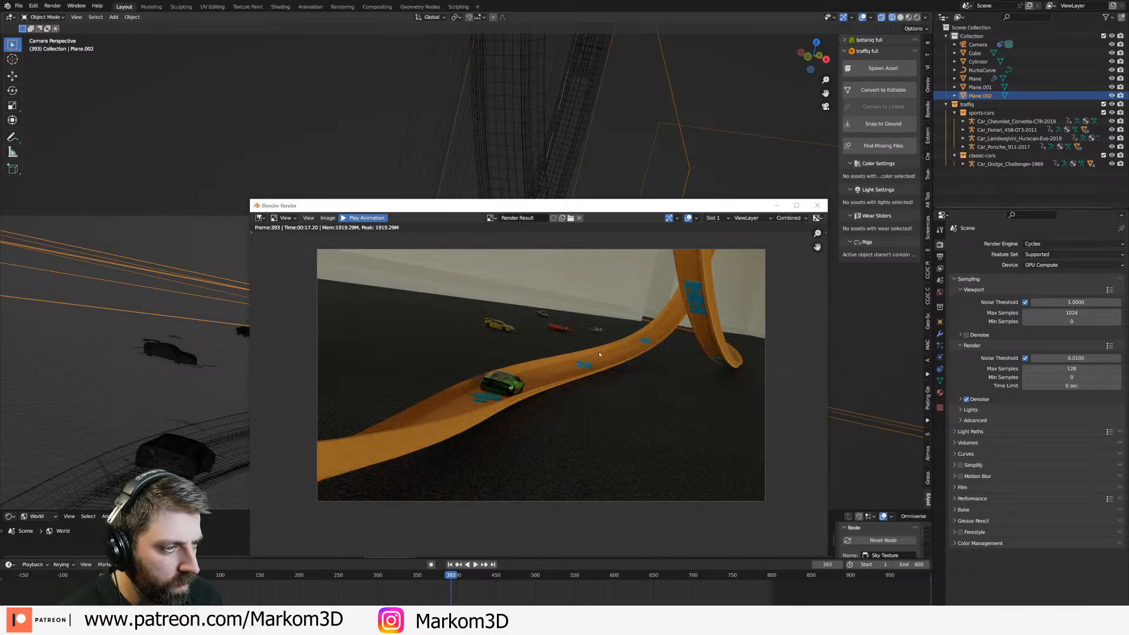
scroll(592, 349, up, 1)
key(Escape)
Set the viewport shading to Material Preview.
mouse_move(567, 310)
middle_down()
mouse_move(529, 325)
mouse_move(553, 315)
middle_up()
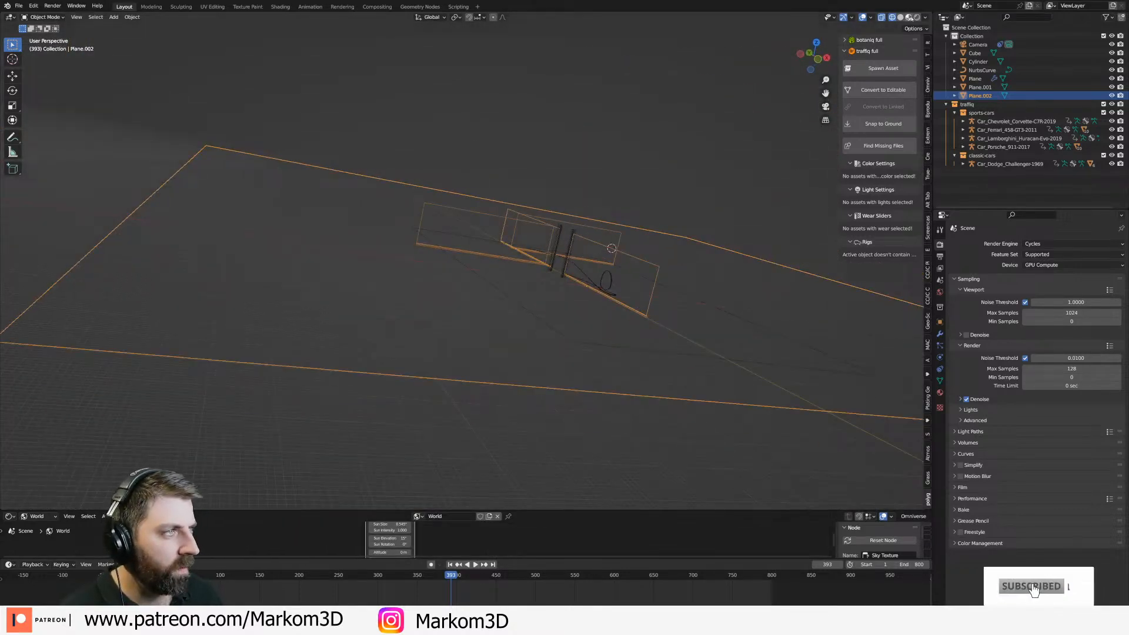
click(909, 18)
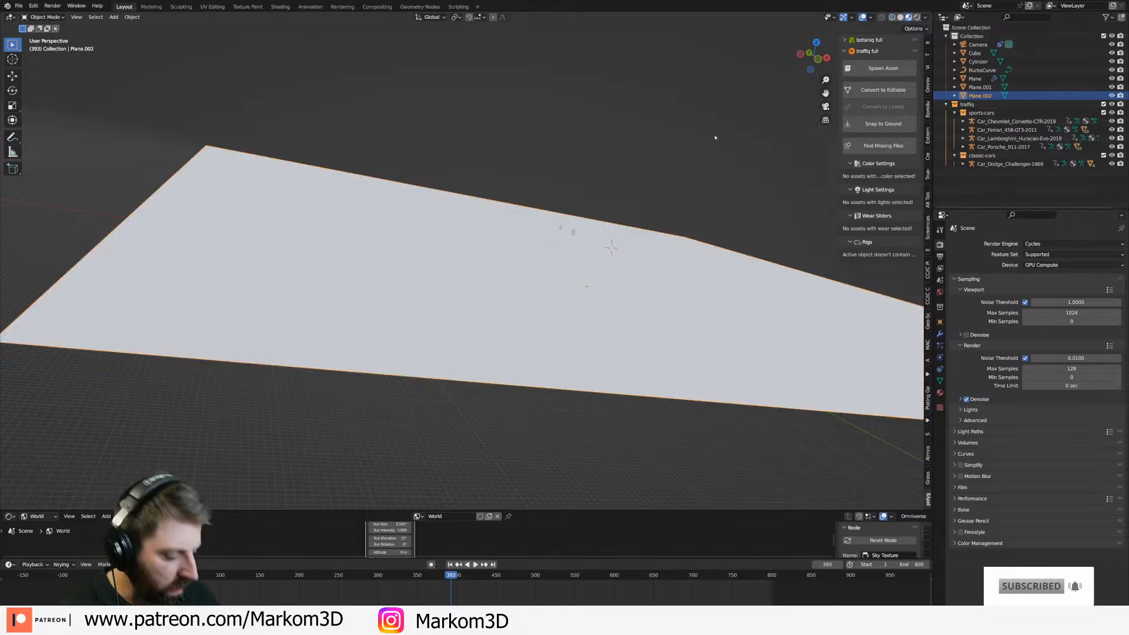
Select the whole linked ceiling plane in Edit Mode and scale it down uniformly to bring it closer to the room's footprint.
key(KP_3)
key(Tab)
middle_drag(420, 207, 709, 329)
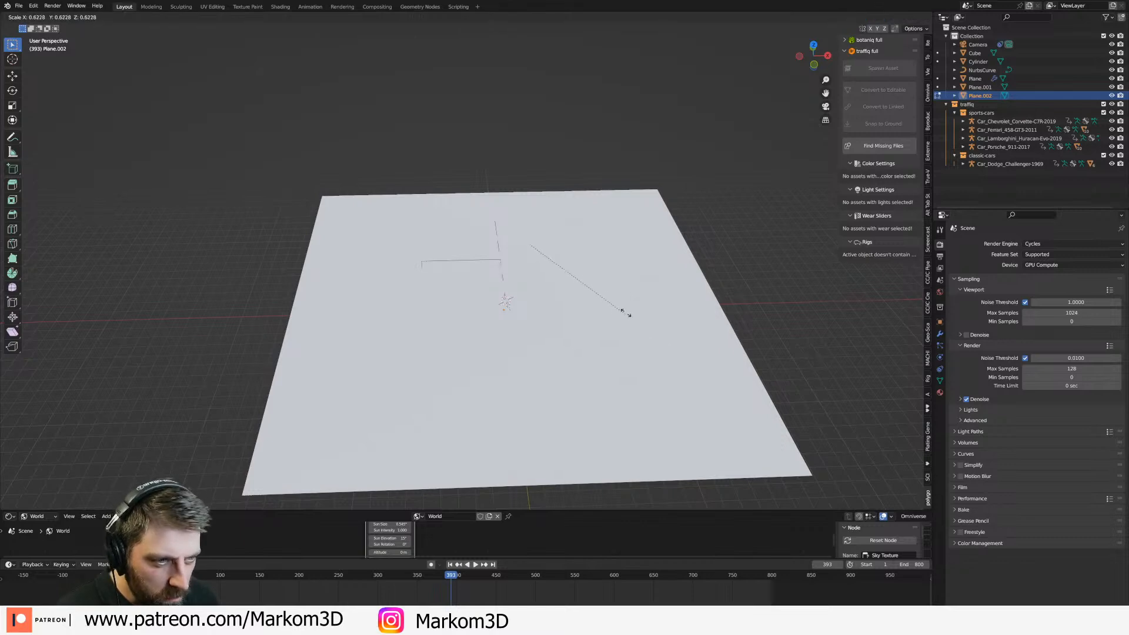
key(Tab)
key(Tab)
key(a)
key(Tab)
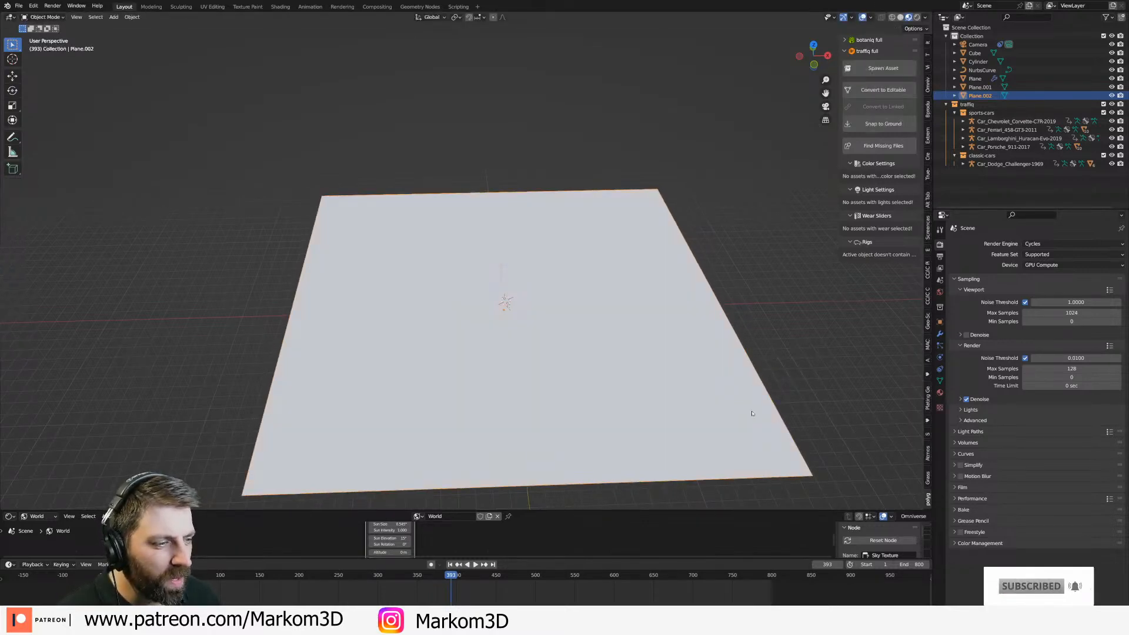
key(Tab)
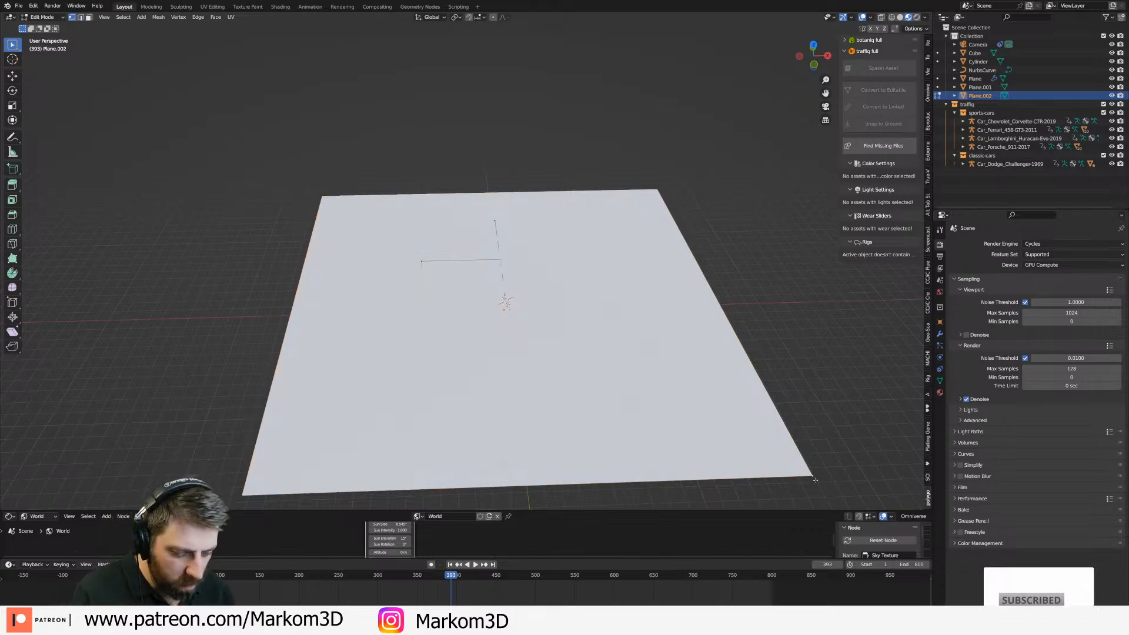
key(ctrl+l)
key(s)
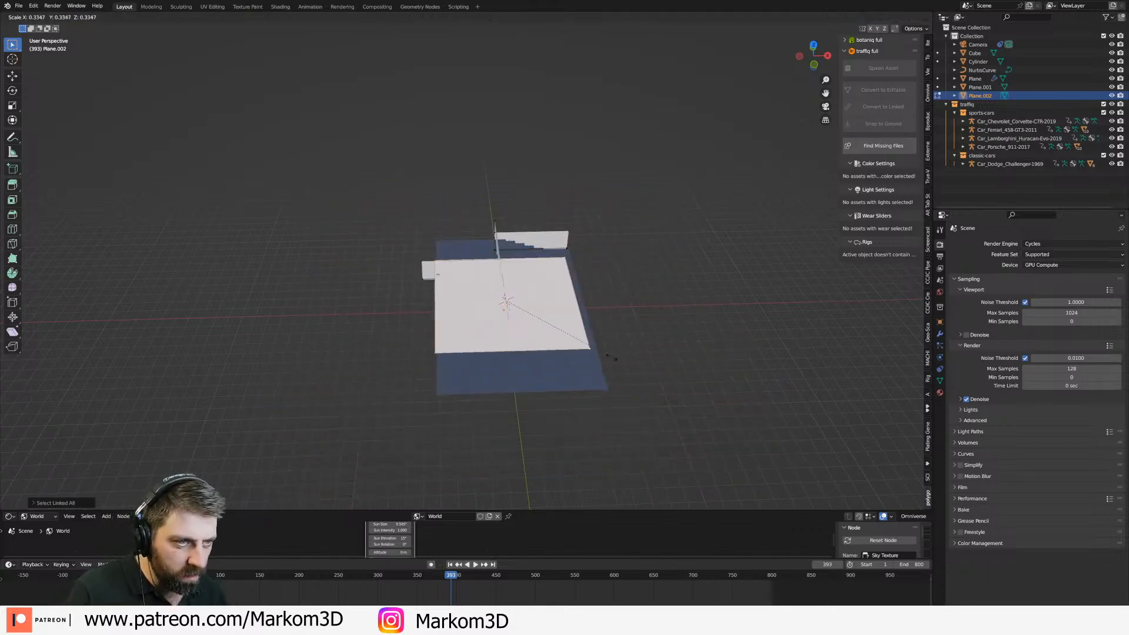
click(594, 418)
Stretch the ceiling plane along the Y axis so it covers the room's length, and return to Object Mode.
key(s)
key(y)
click(678, 182)
middle_drag(525, 268, 547, 258)
scroll(516, 219, up, 3)
key(Tab)
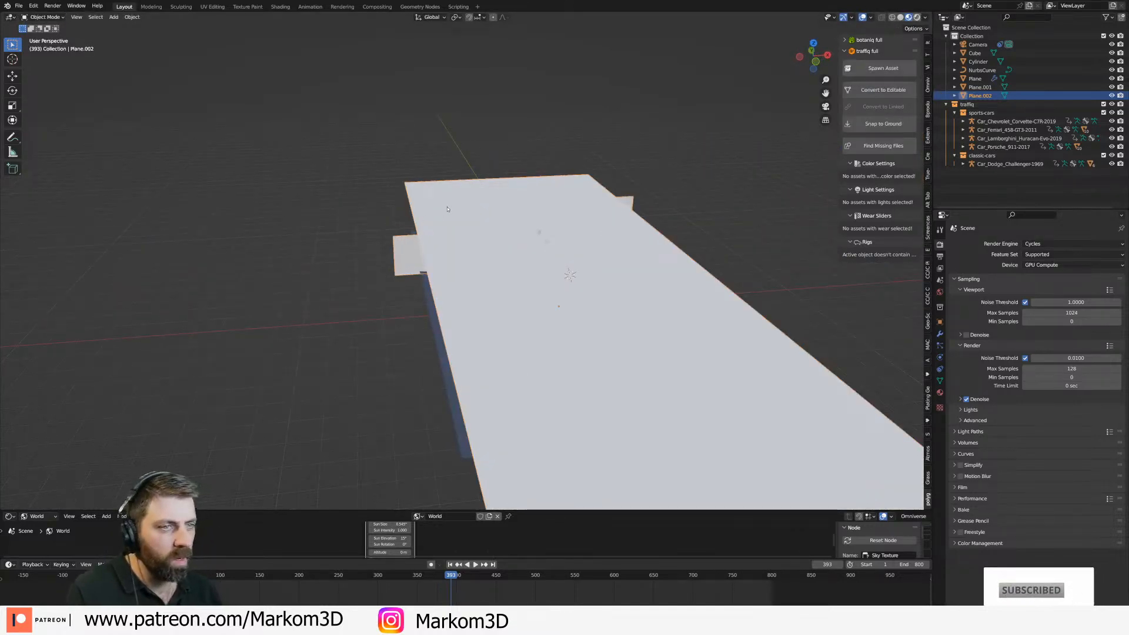
Set the viewport shading to Rendered and inspect the room's interior from beneath the ceiling.
key(z)
mouse_move(479, 210)
middle_down()
mouse_move(468, 185)
mouse_move(426, 189)
middle_up()
scroll(426, 189, up, 6)
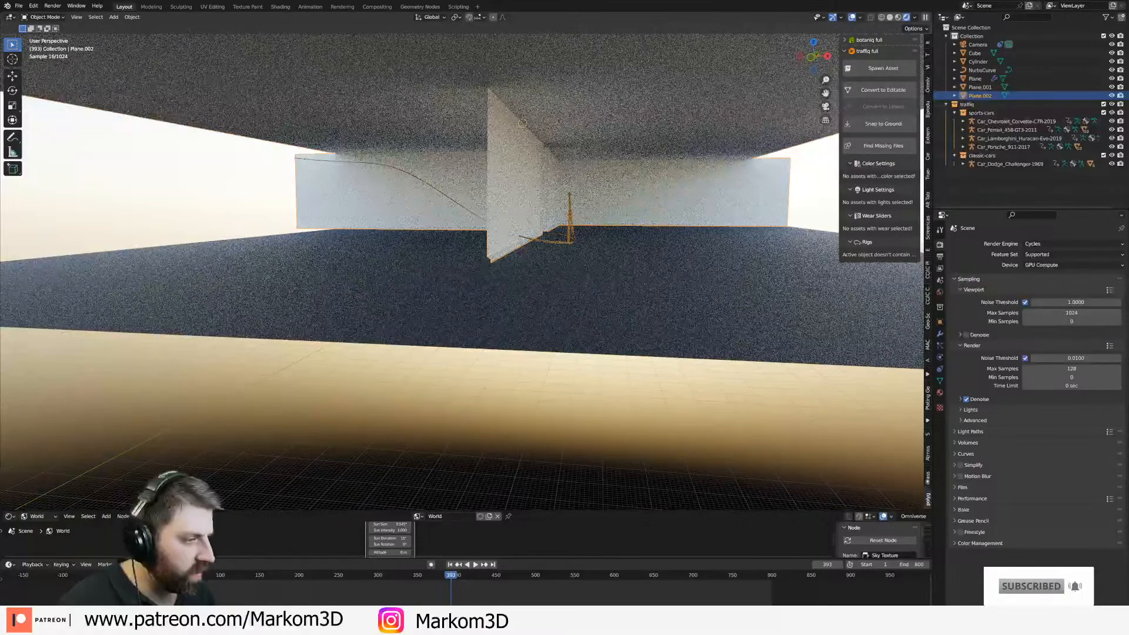
Look through the installed add-ons' settings to find the Physical Atmosphere sky options.
click(928, 403)
click(929, 435)
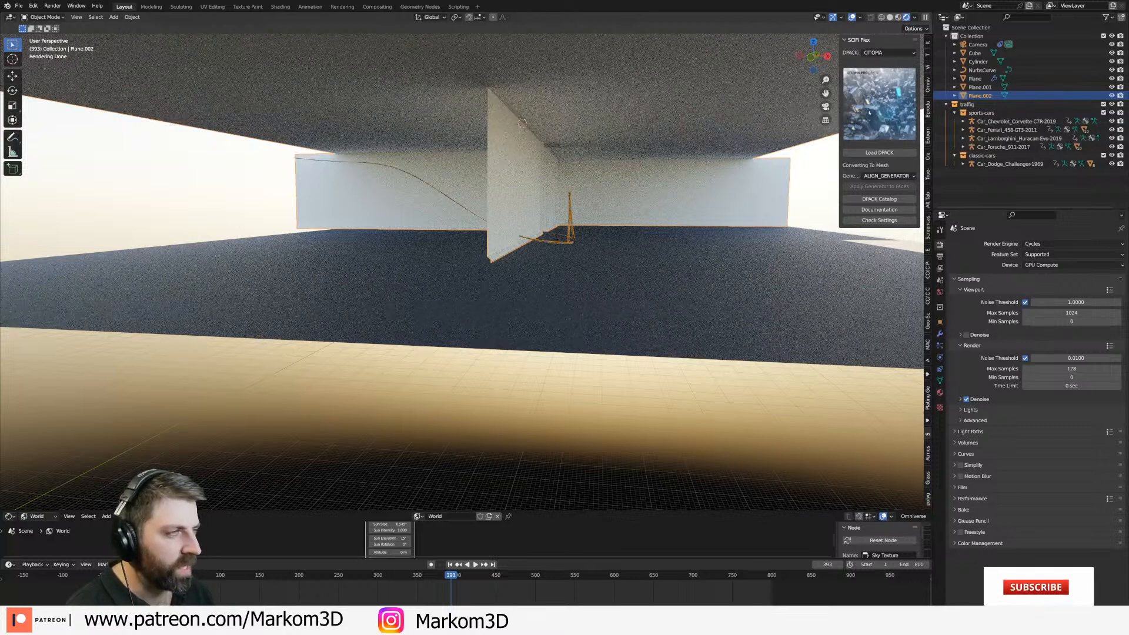
click(928, 428)
click(928, 391)
click(929, 360)
click(928, 345)
click(929, 329)
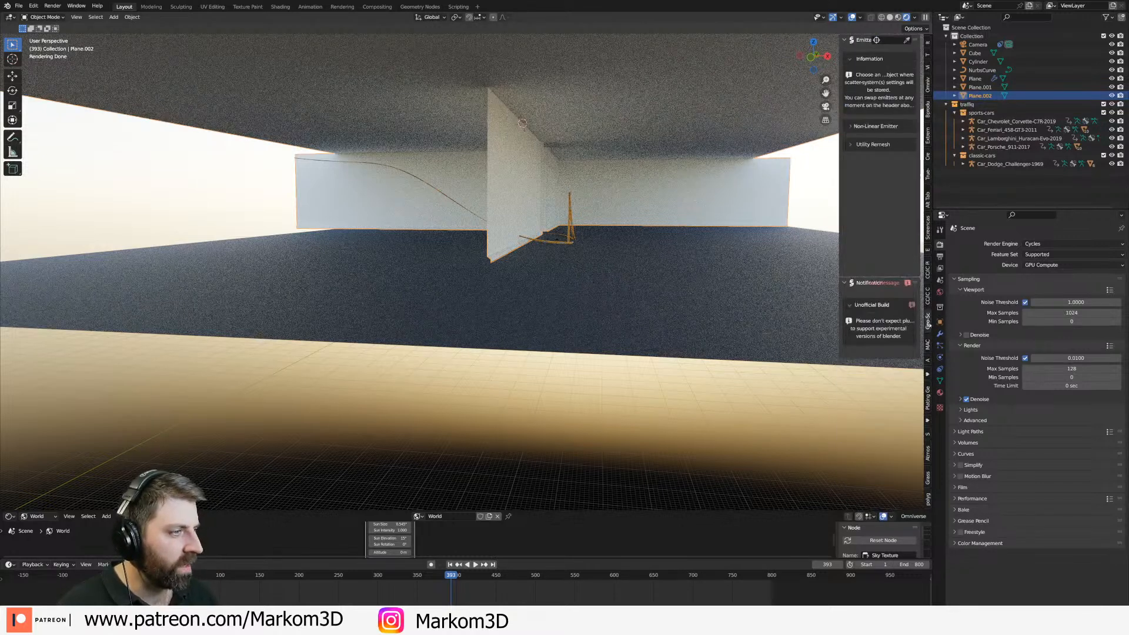
click(928, 297)
click(929, 268)
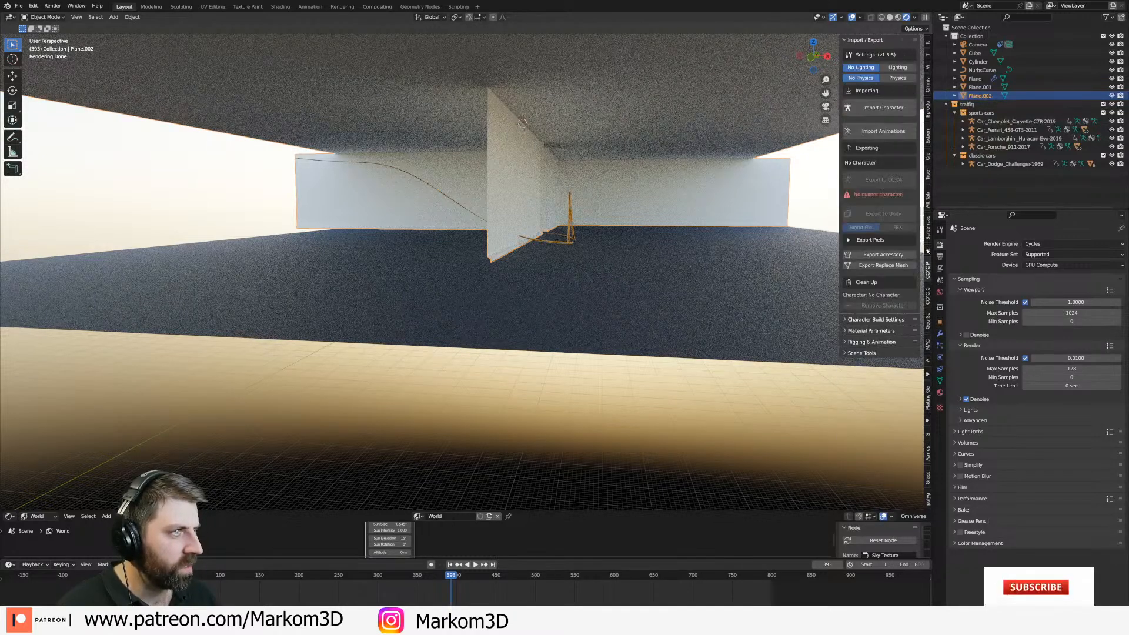
click(928, 250)
click(928, 227)
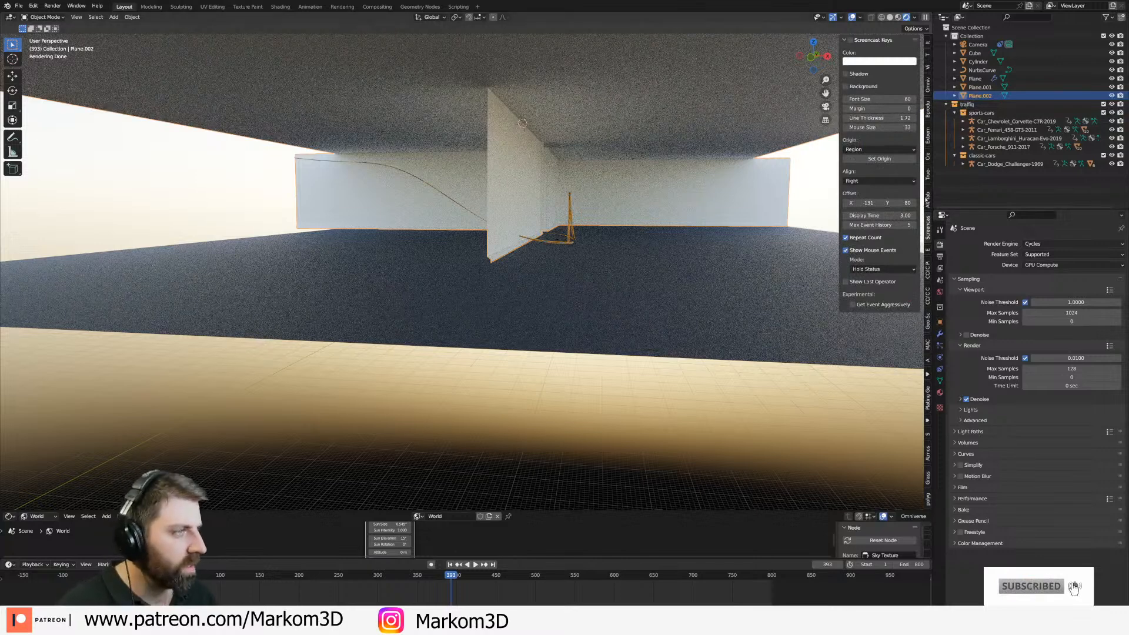
click(928, 200)
click(928, 173)
click(928, 135)
click(928, 84)
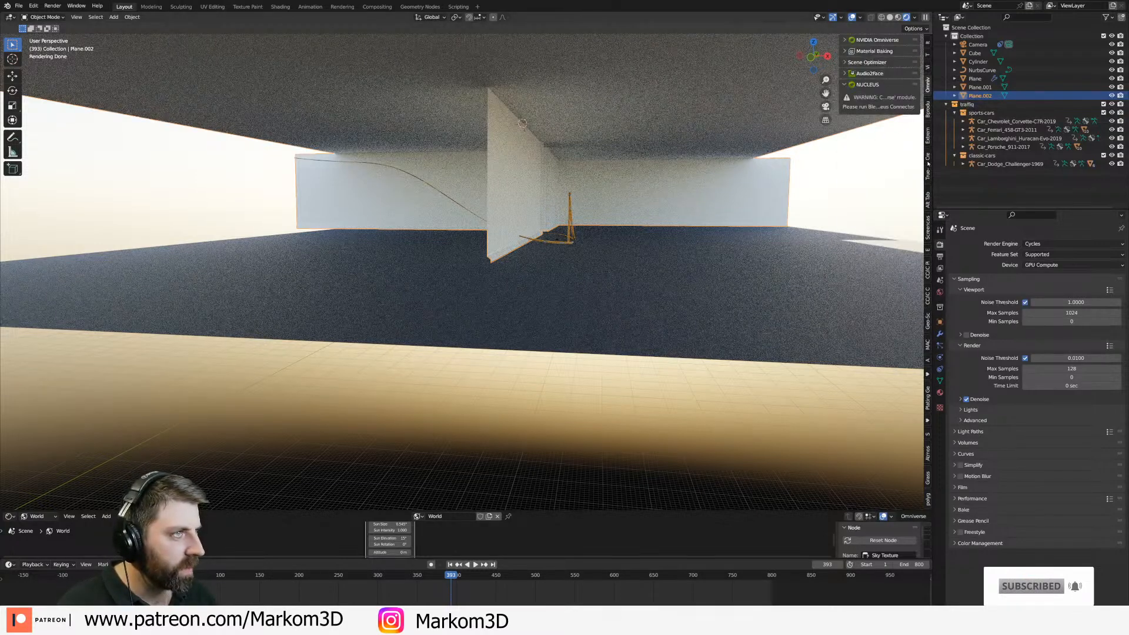
ctrl+scroll(917, 327, down, 4)
key(KP_Divide)
key(KP_Divide)
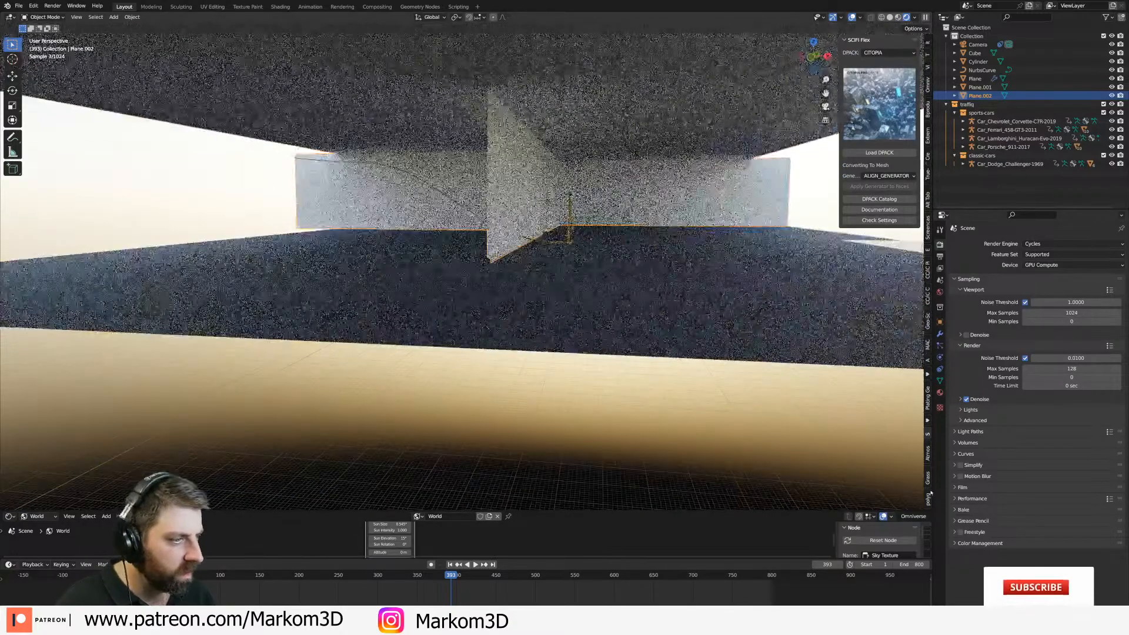
click(929, 497)
ctrl+scroll(931, 493, up, 2)
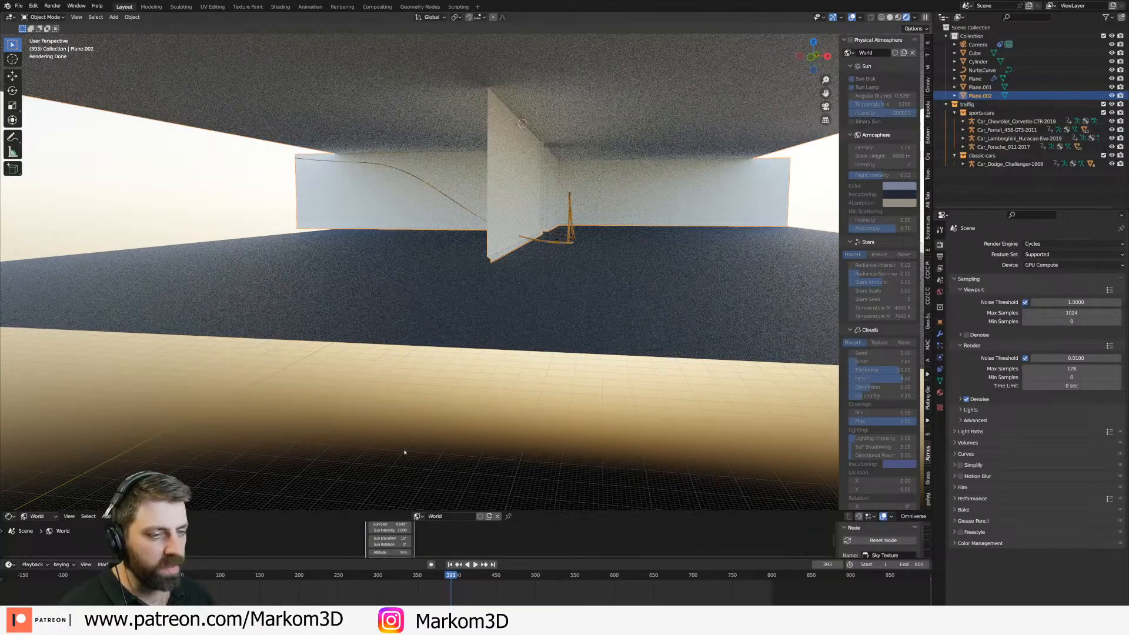
Enlarge the World node area and adjust the Sky Texture's sun elevation and sun rotation to change the daylight direction.
click(531, 507)
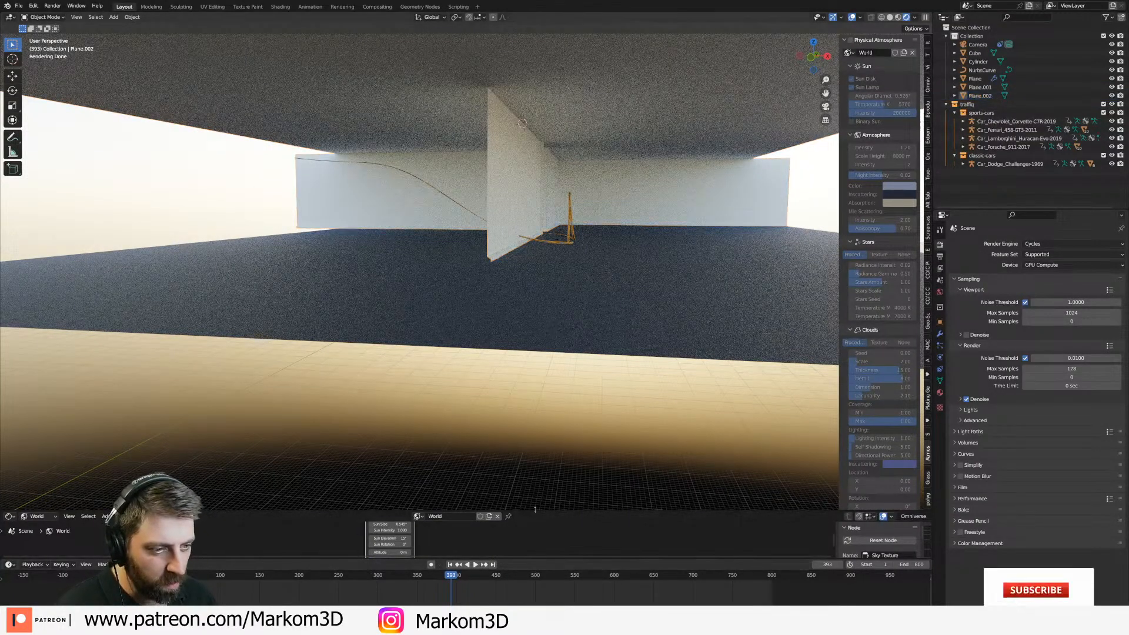
drag(540, 509, 540, 375)
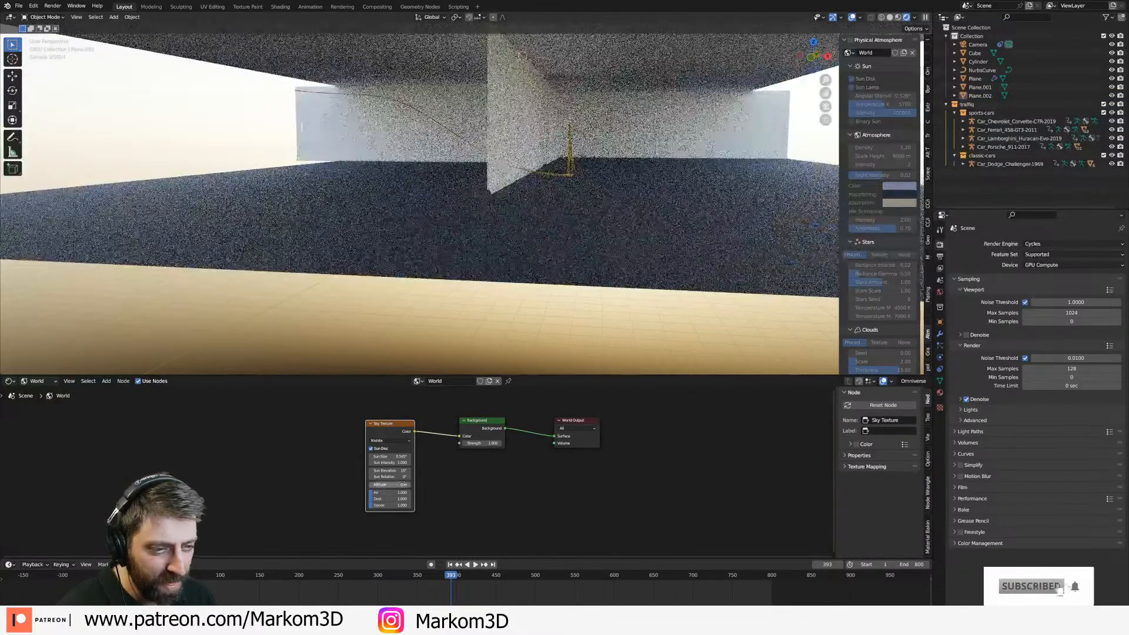
drag(390, 470, 477, 470)
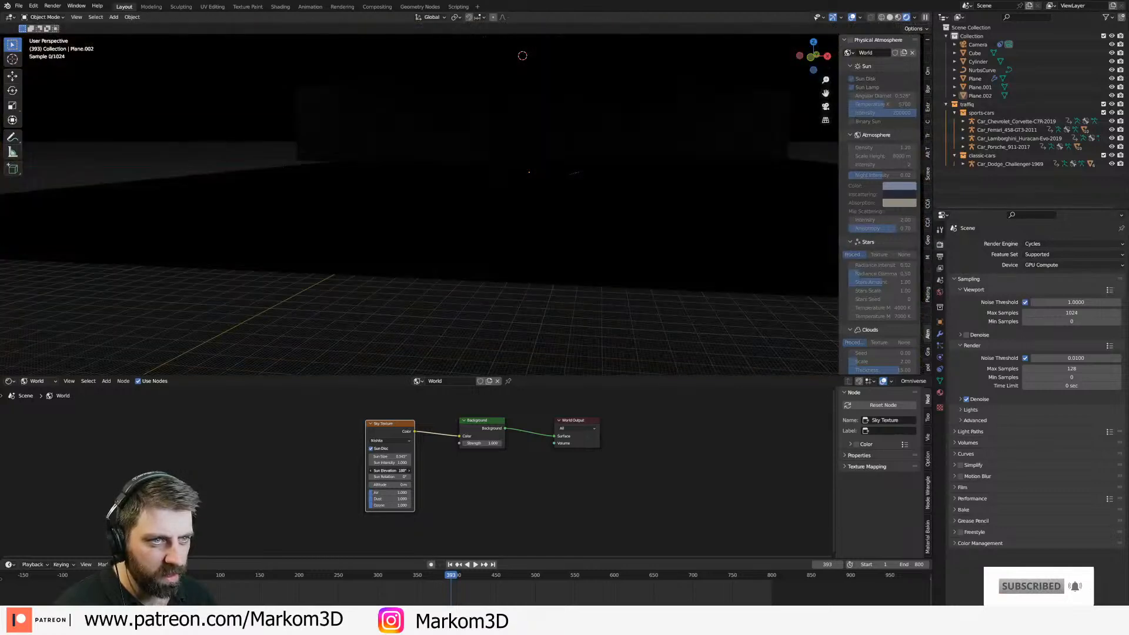
click(389, 471)
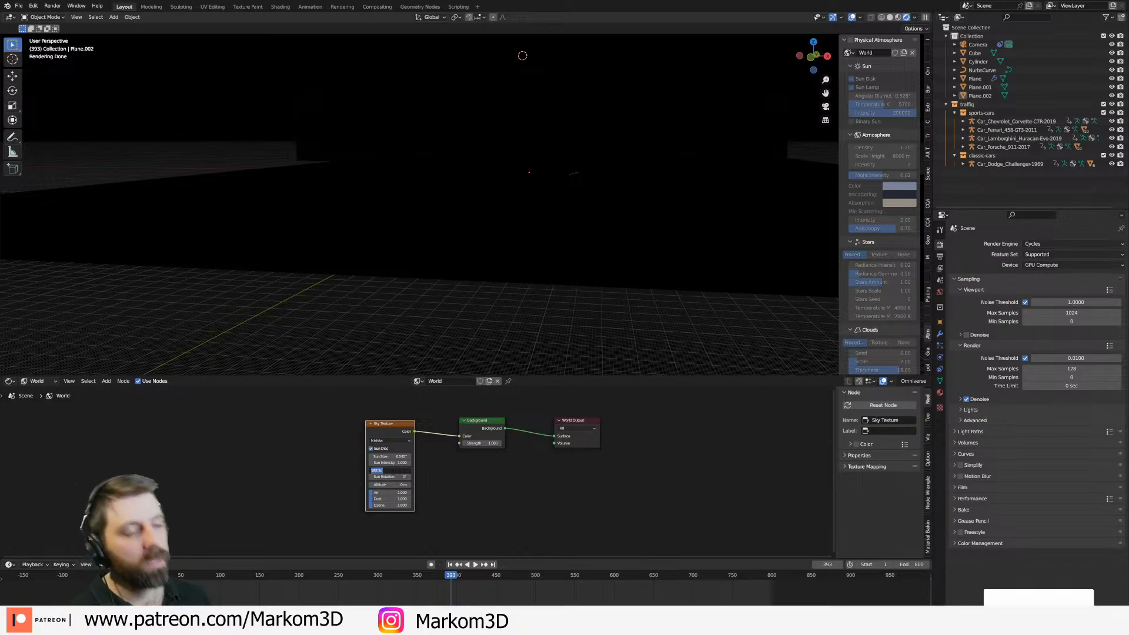
text(6)
key(Return)
drag(395, 477, 521, 477)
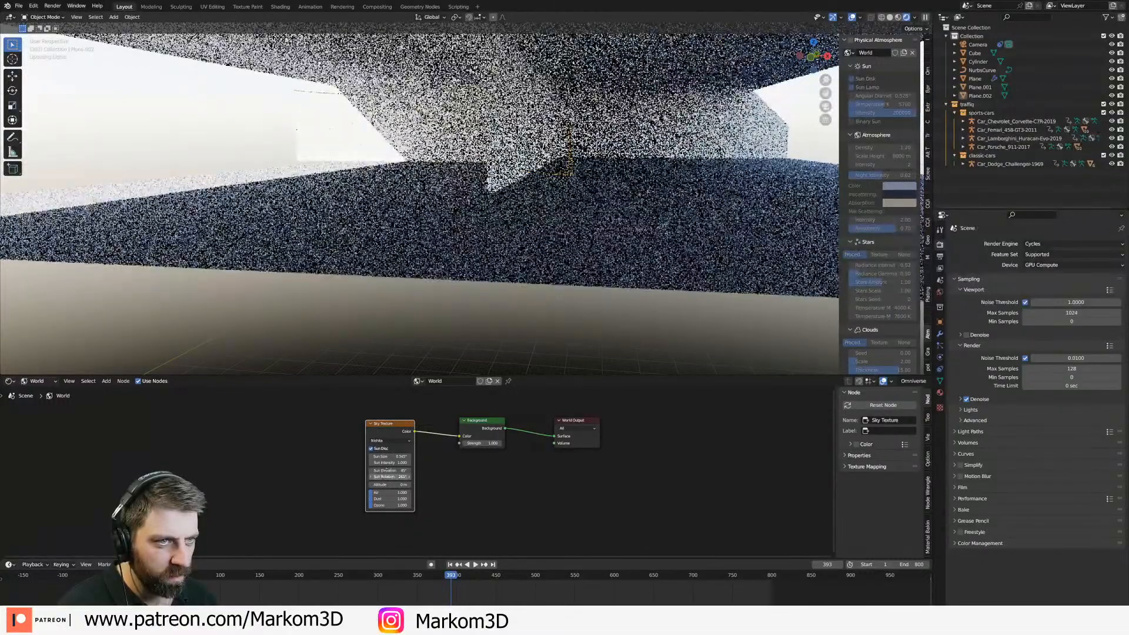
Inspect the new sunlight from outside the room and through the camera.
middle_drag(324, 318, 489, 291)
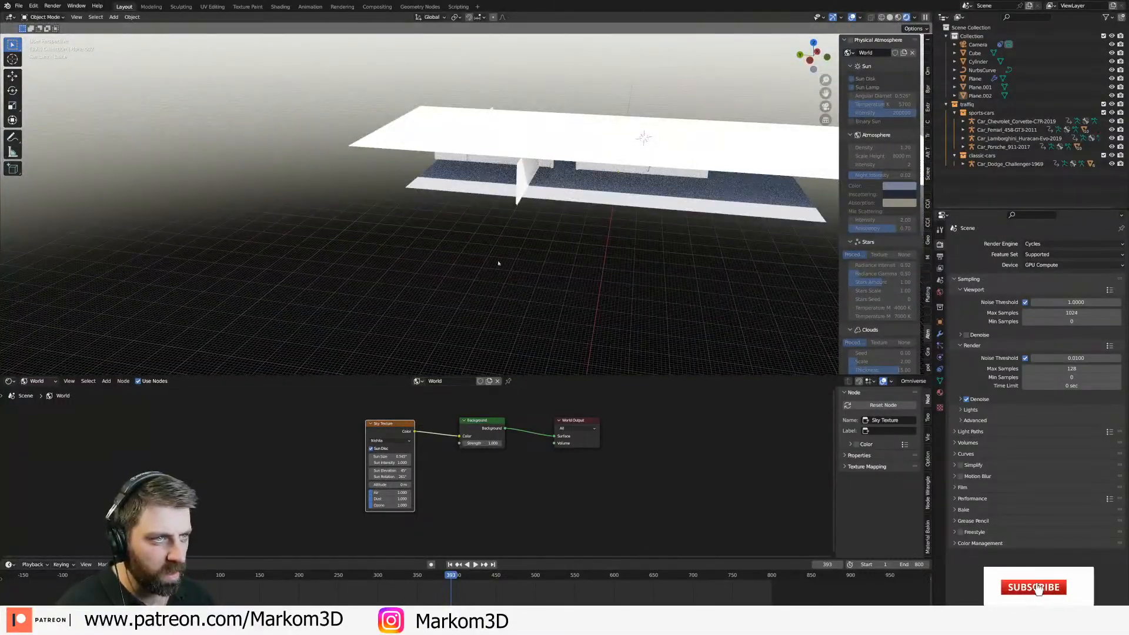
middle_drag(449, 245, 423, 245)
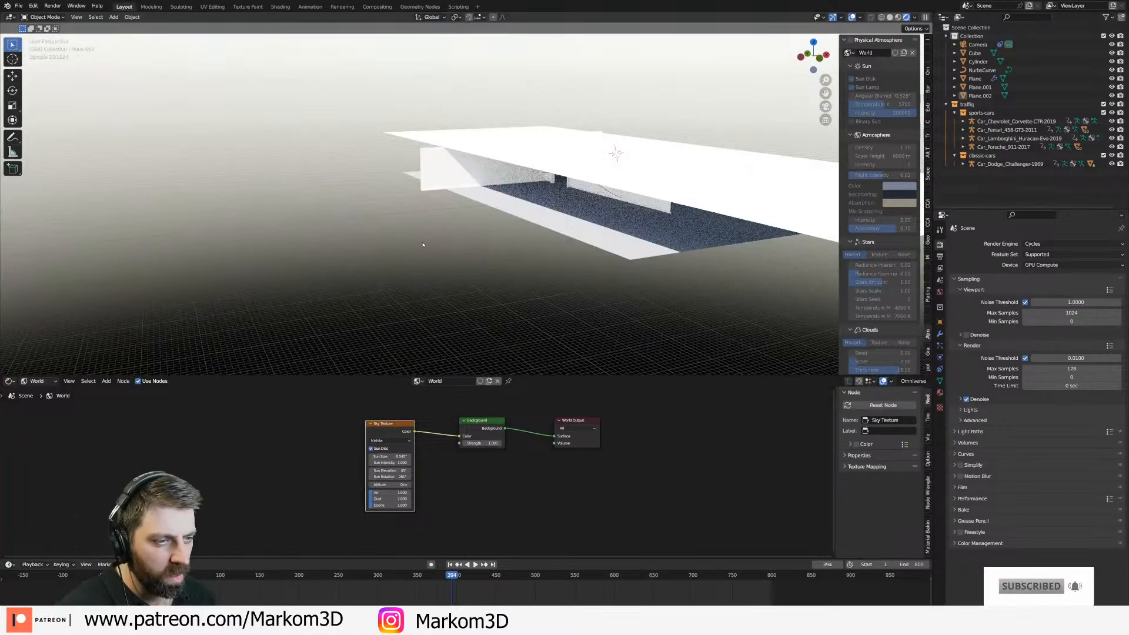
key(KP_0)
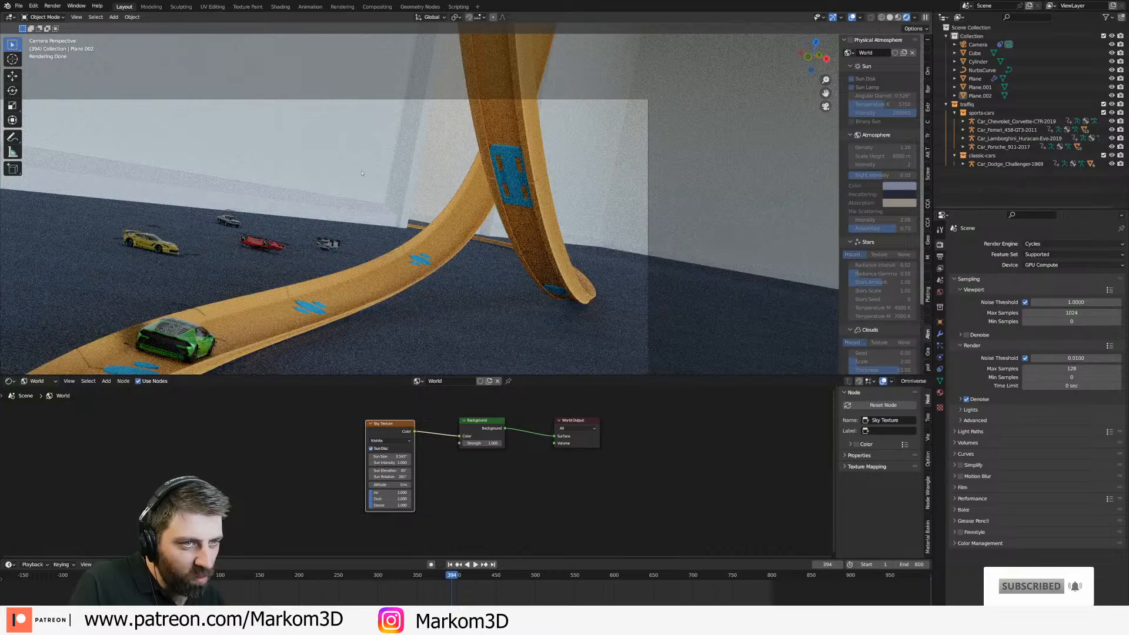
Move the ceiling plane along the global X axis in Edit Mode, uncovering the floor beyond the doorway so sunlight can enter.
middle_drag(314, 187, 448, 209)
scroll(400, 215, down, 5)
scroll(449, 209, down, 2)
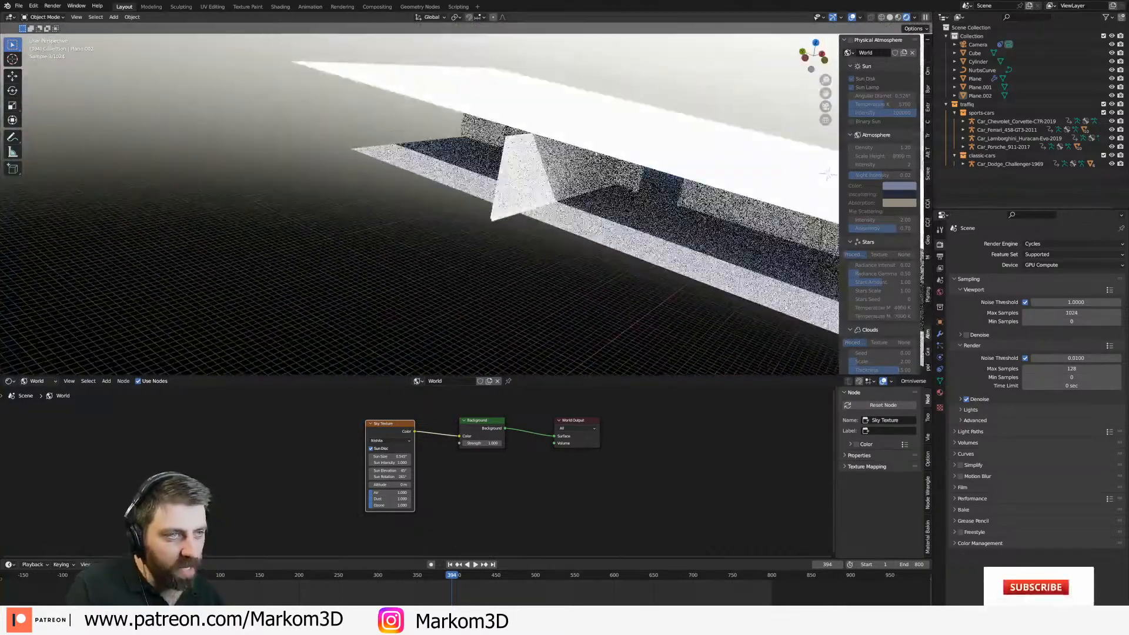
click(591, 157)
middle_drag(612, 146, 598, 166)
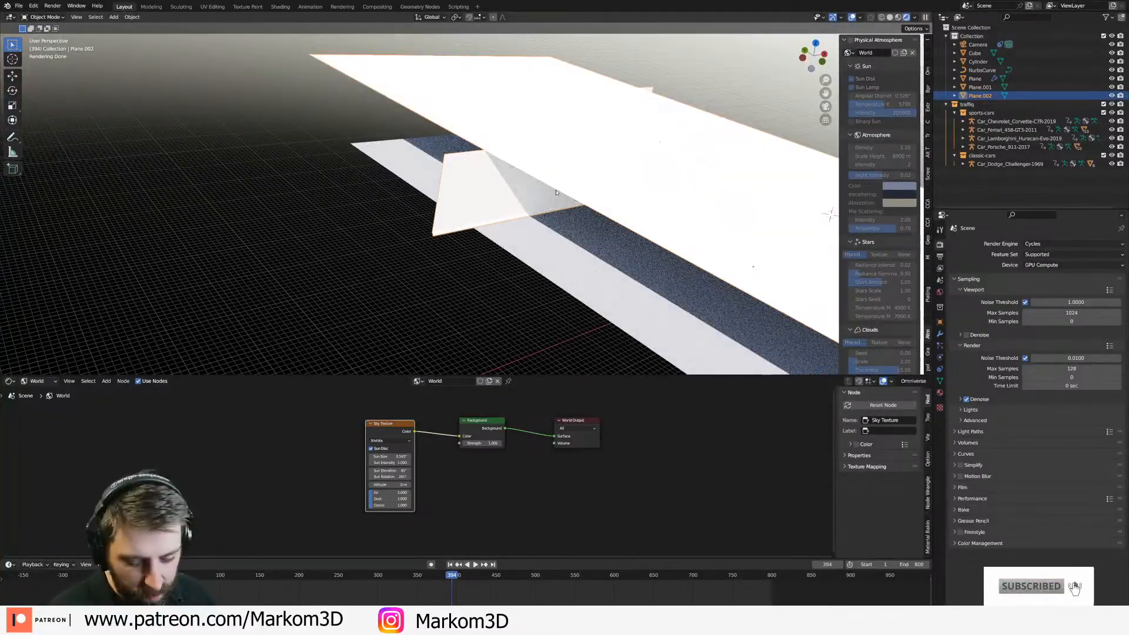
key(Tab)
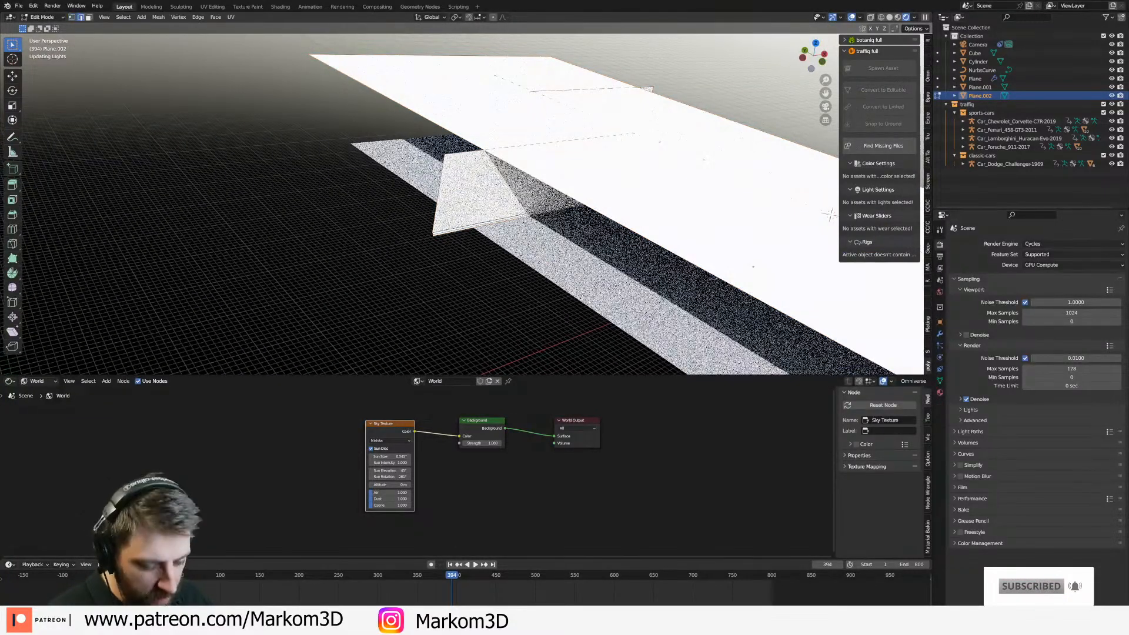
key(g)
click(829, 215)
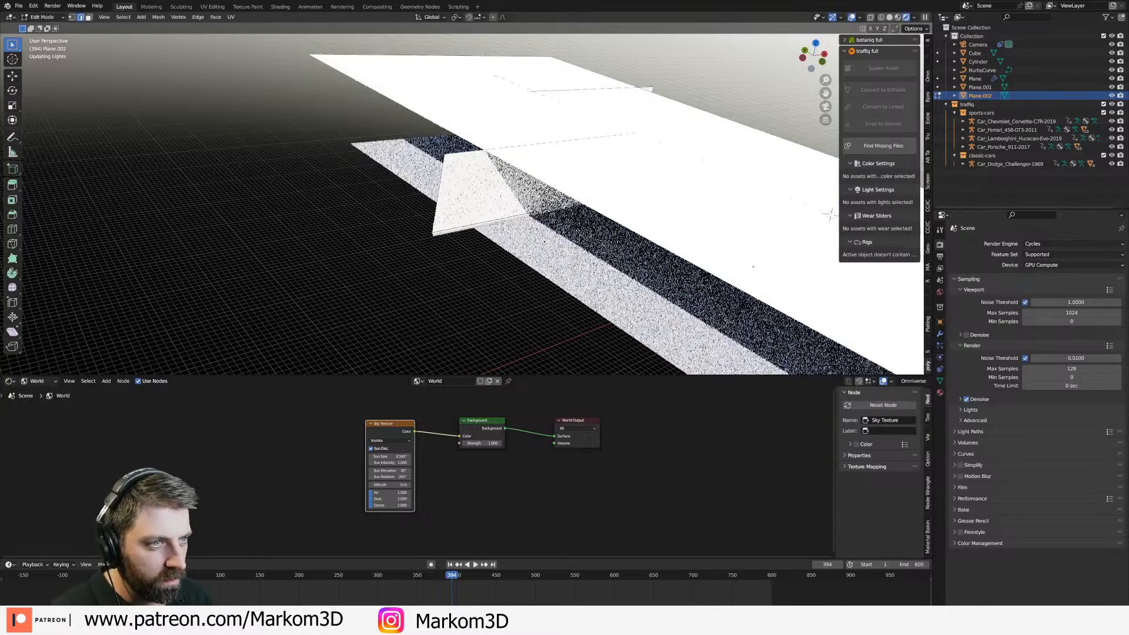
key(g)
key(y)
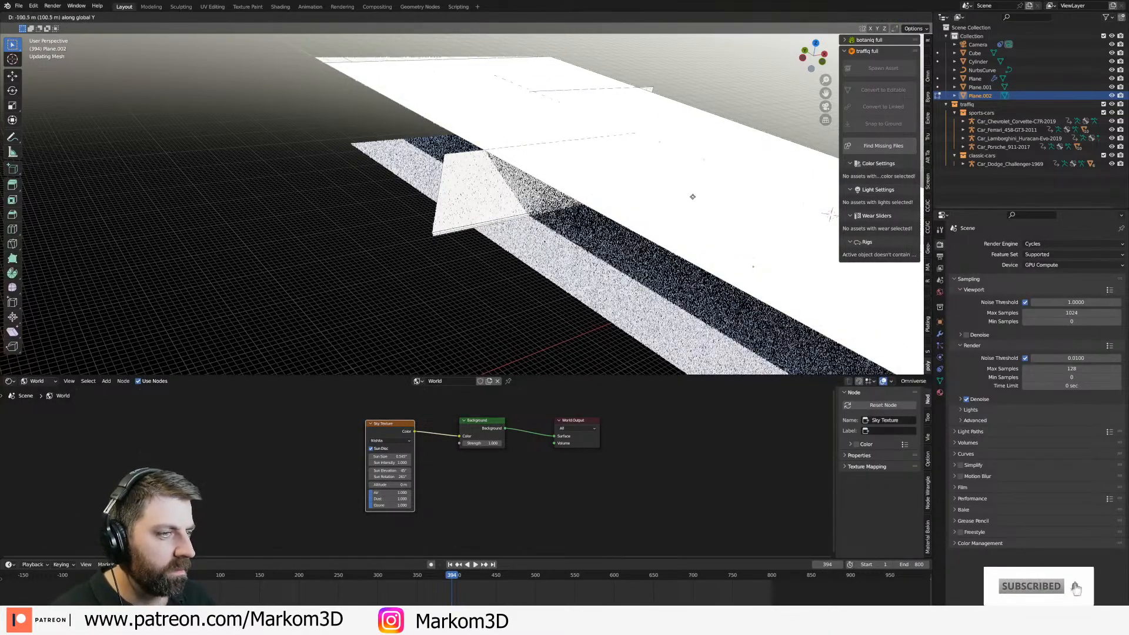
key(x)
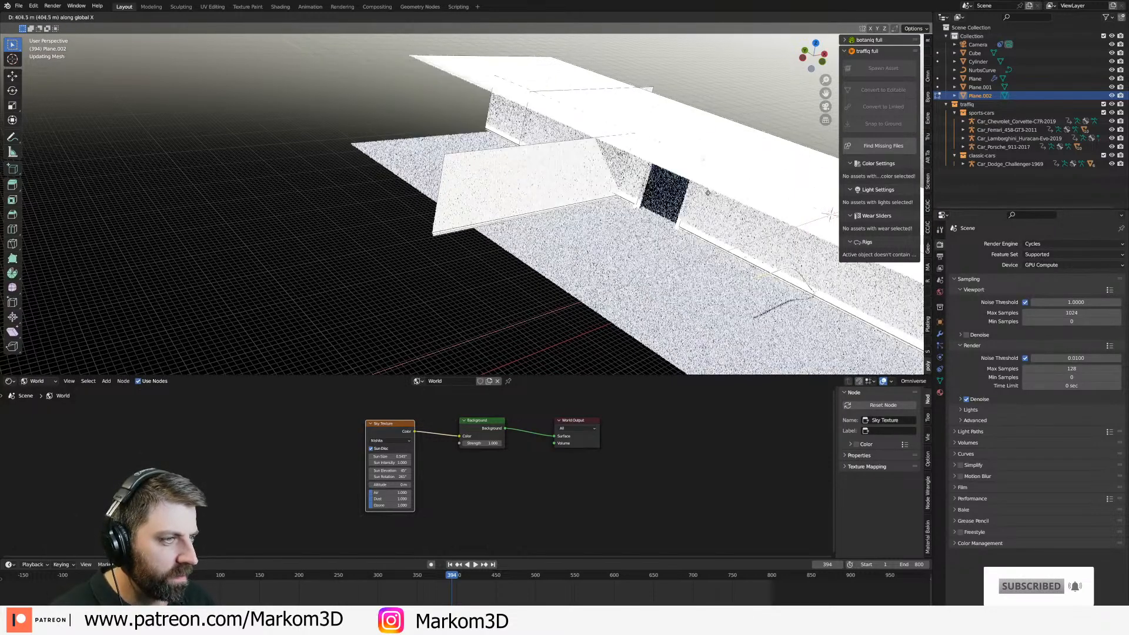
click(657, 208)
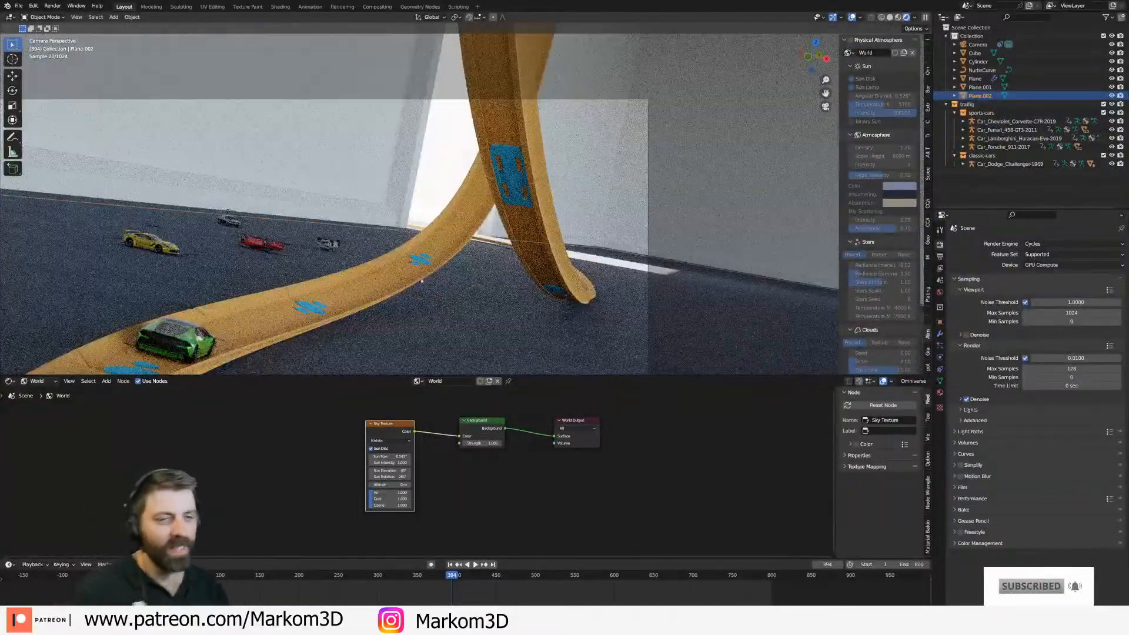
Select the camera, move it vertically and tilt it about its local X axis to reframe the green car and the loop.
middle_drag(369, 291, 332, 273)
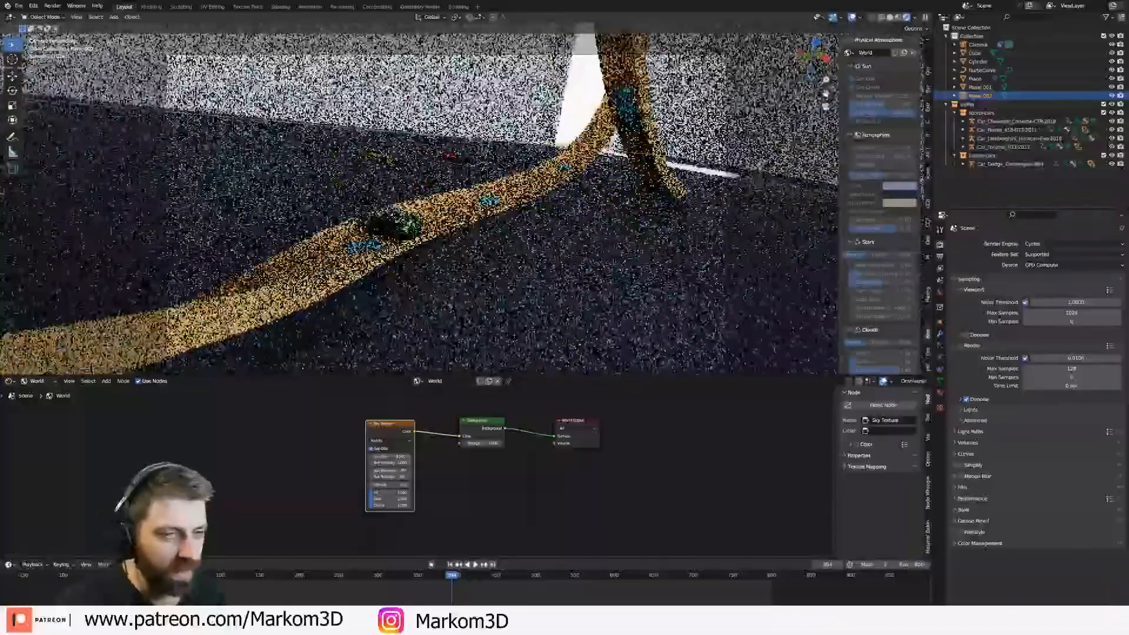
click(517, 339)
key(g)
key(z)
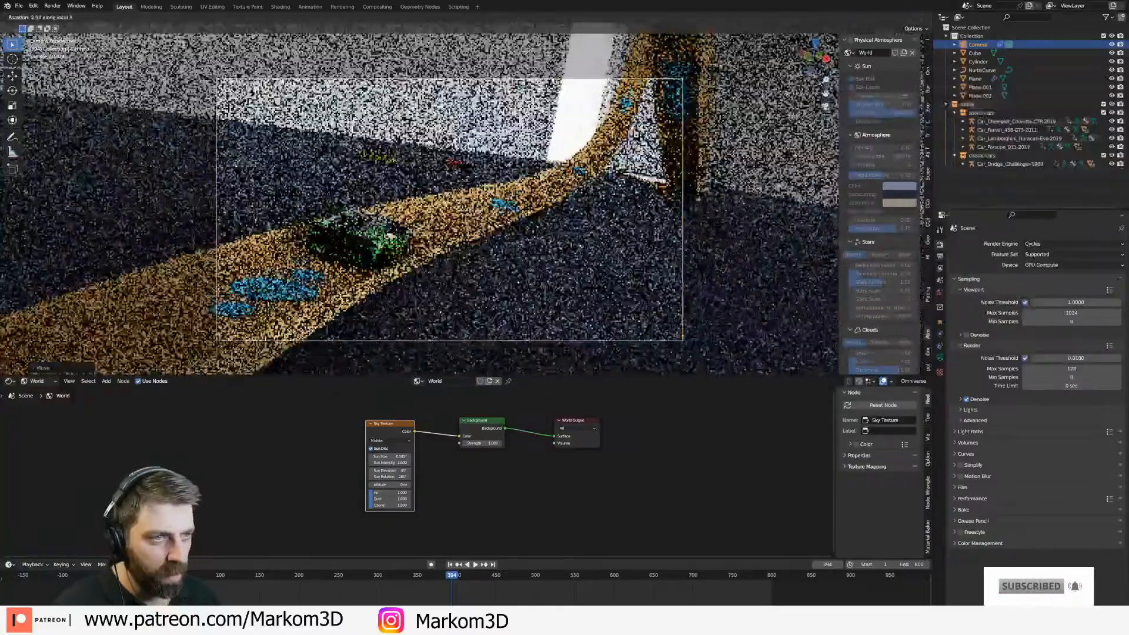
click(525, 335)
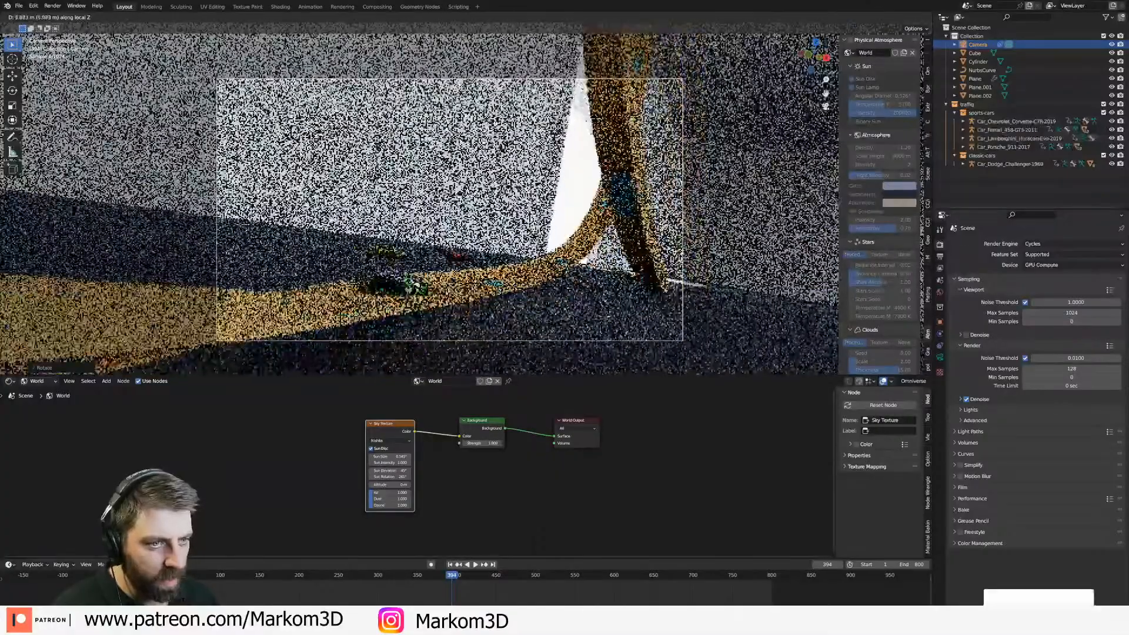
right_click(525, 306)
Lower the camera along the global Z axis to look across the track beside the green car, keeping the camera selected.
key(g)
key(z)
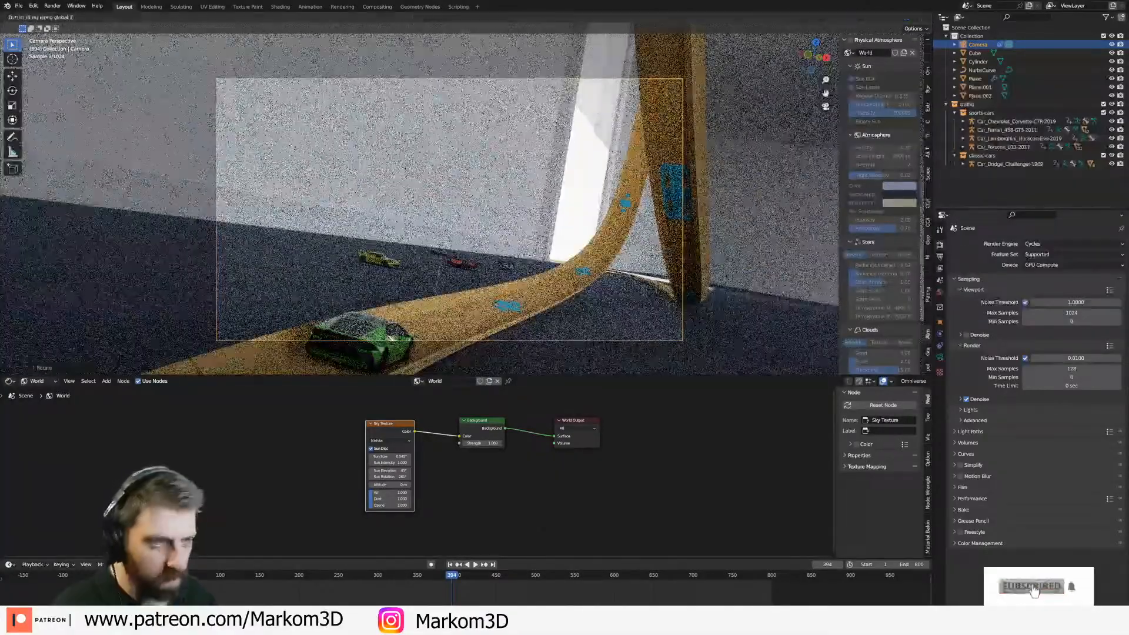
click(516, 342)
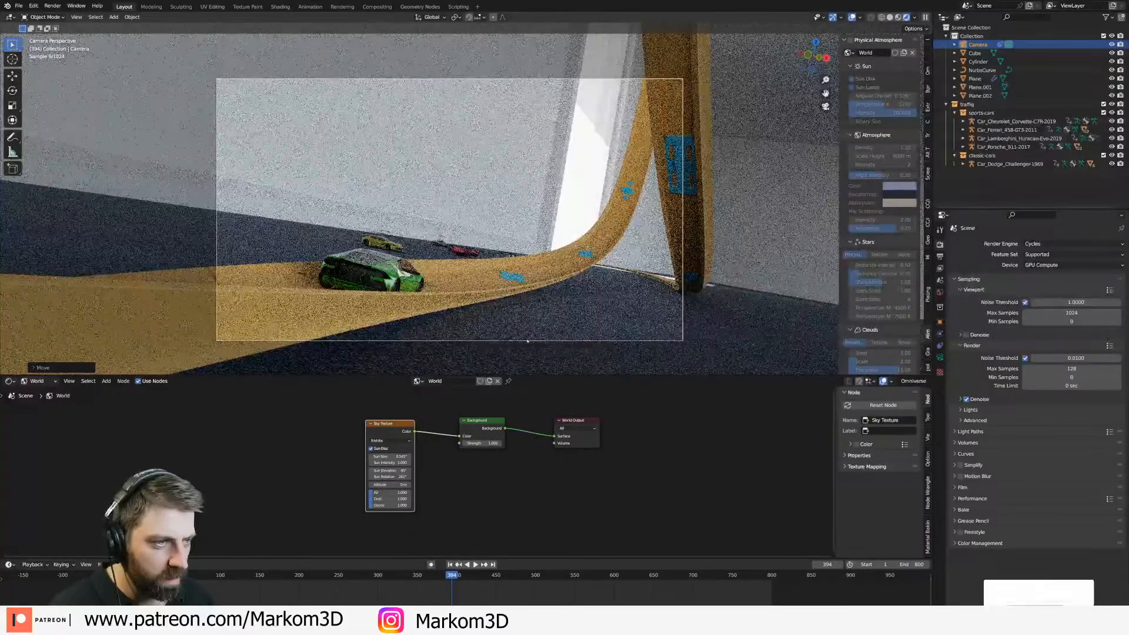
click(548, 331)
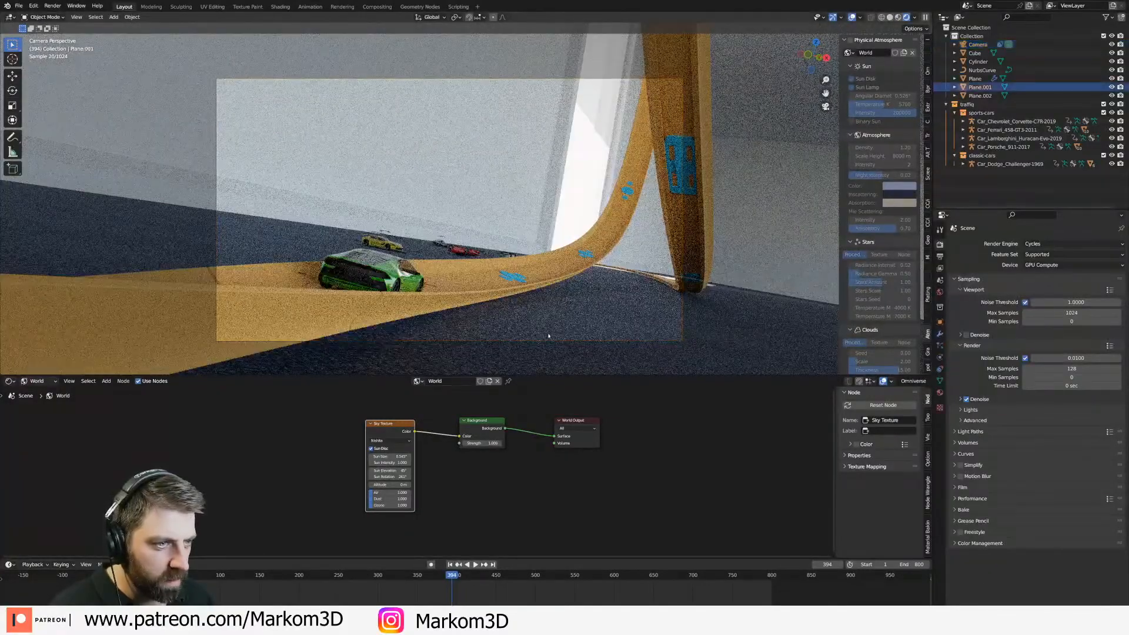
click(590, 80)
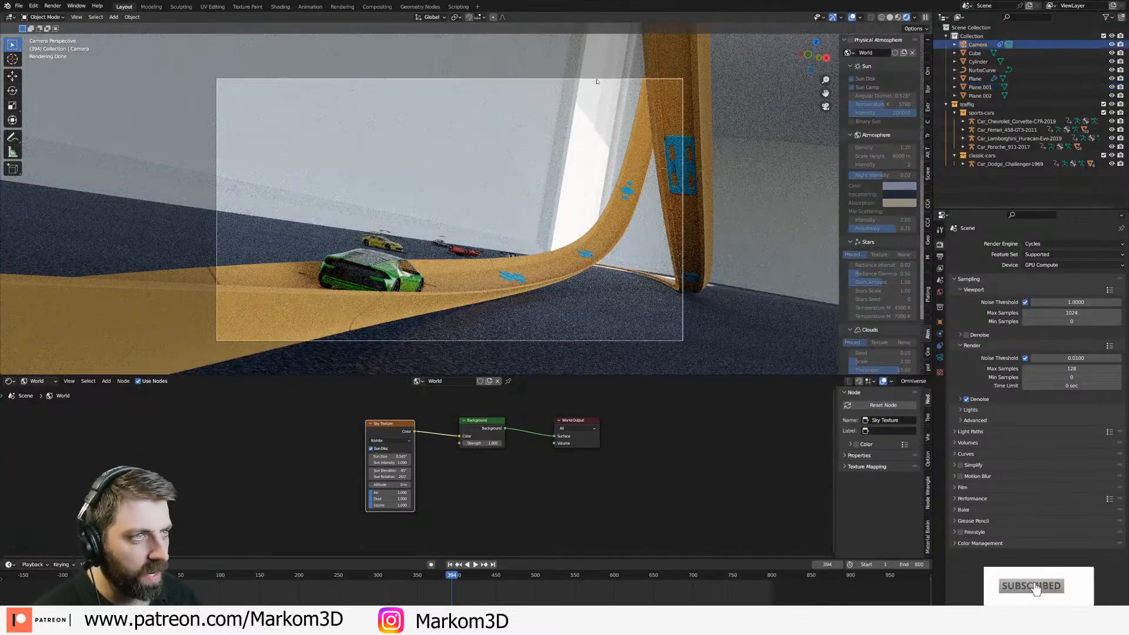
Rotate the selected camera about the global Z axis to shift the loop and green car within the frame.
key(r)
key(z)
click(585, 326)
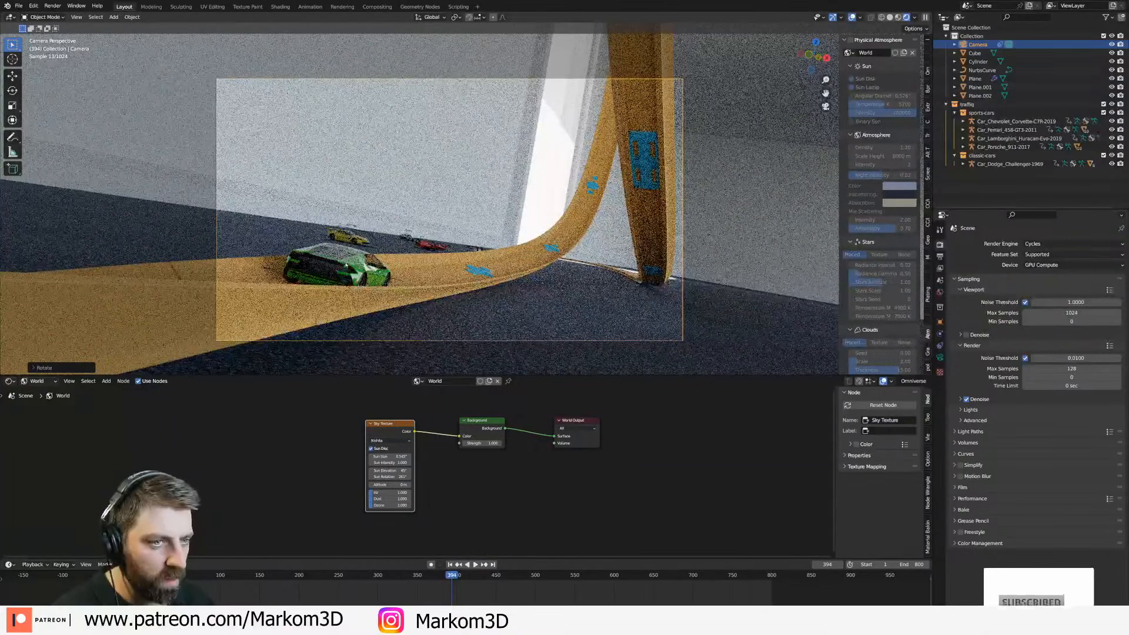
Enable Motion Blur in the Cycles settings and render frame 394.
click(346, 272)
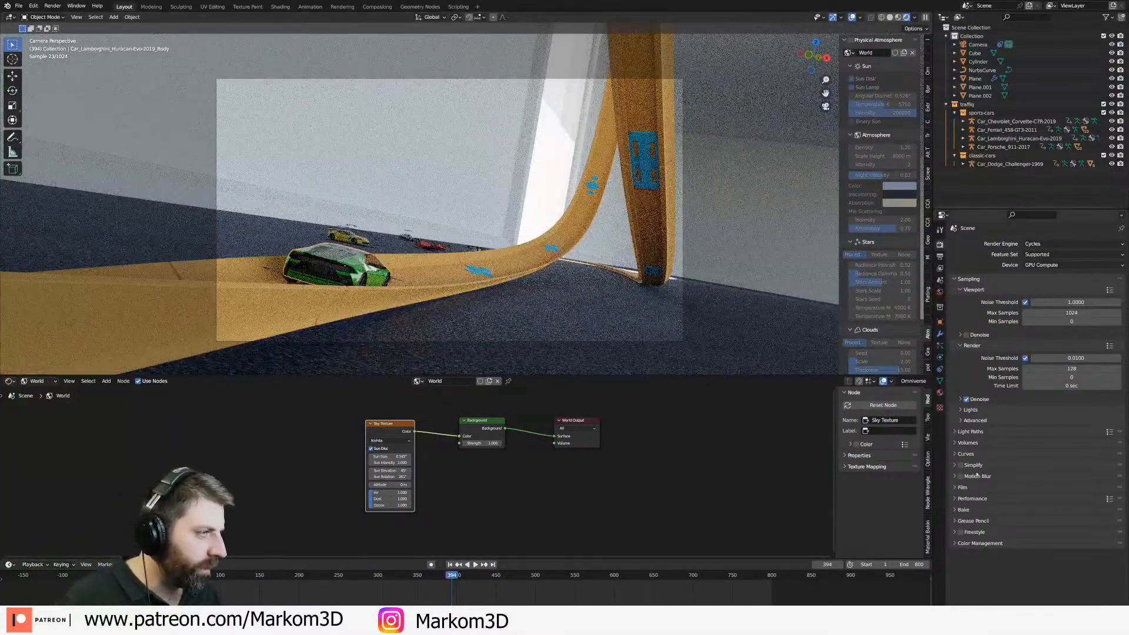
click(960, 476)
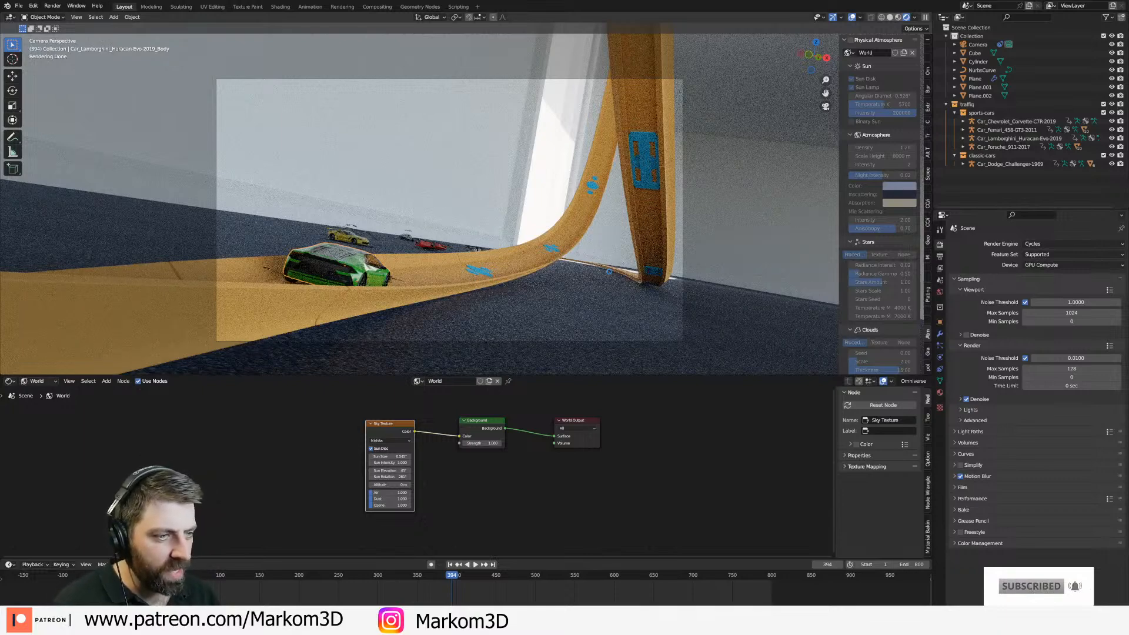
key(F12)
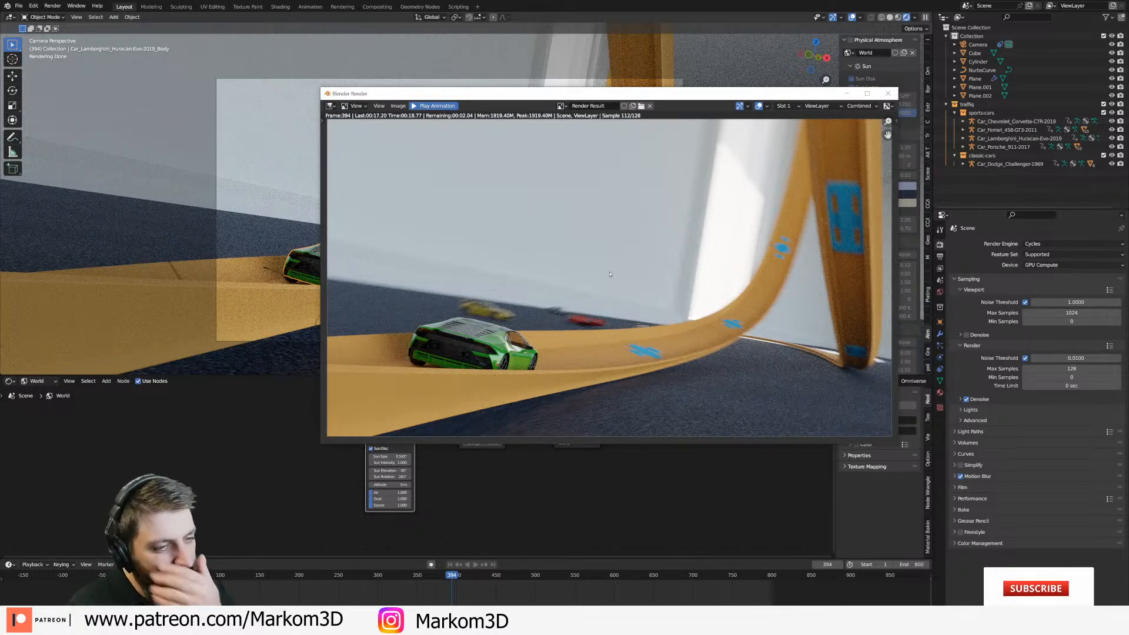
Inspect the motion-blurred render enlarged to full screen, checking the cars and loop, and close it.
scroll(612, 276, down, 1)
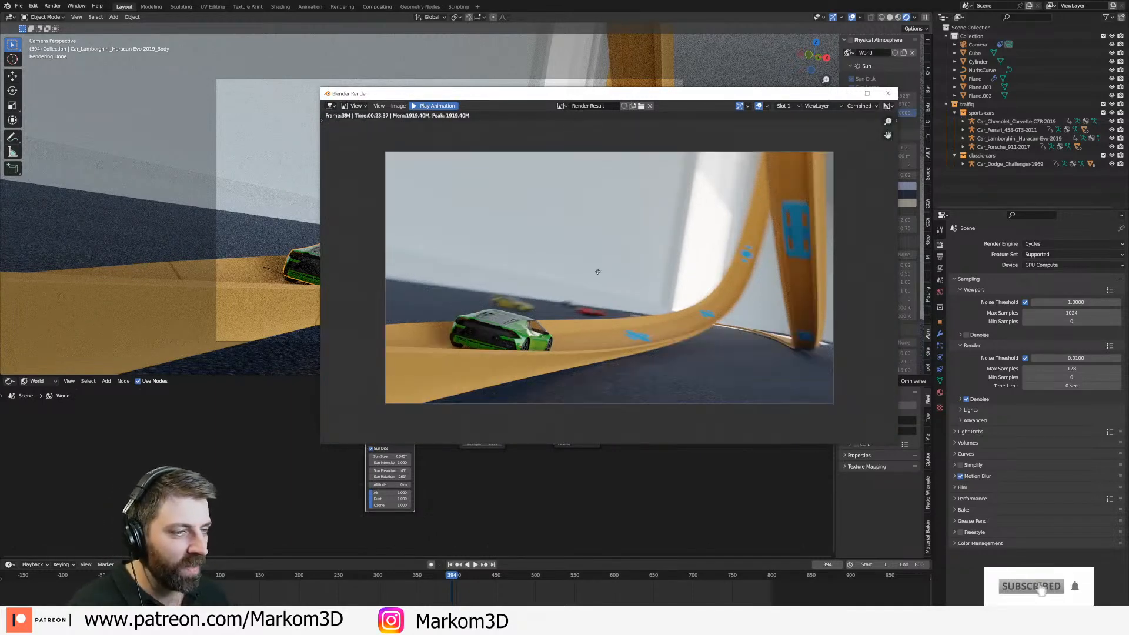
double_click(610, 94)
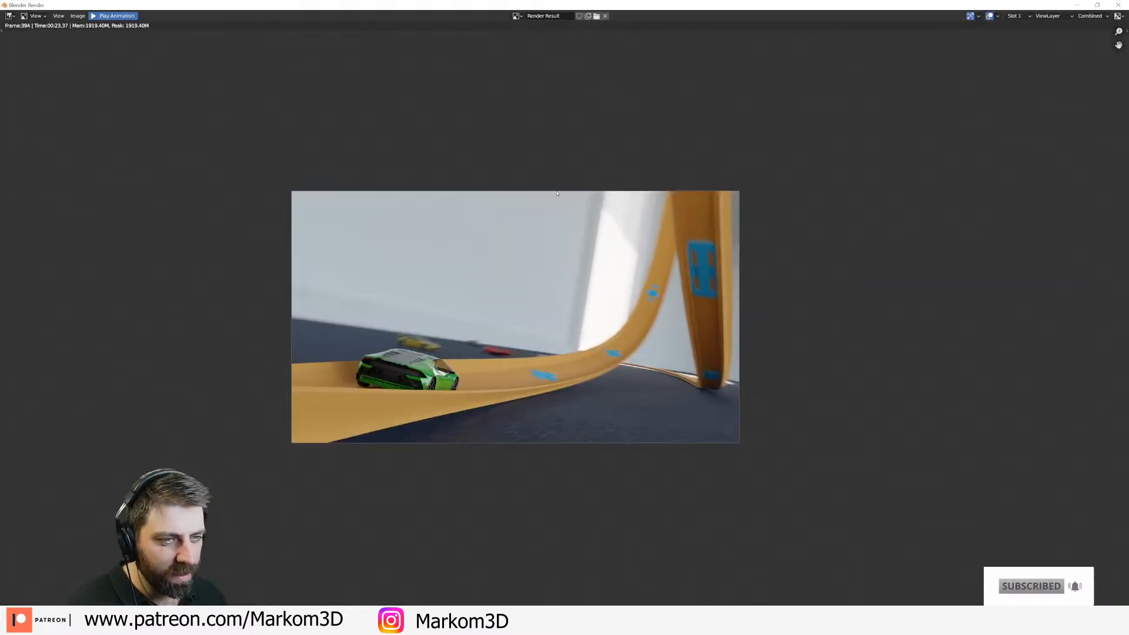
scroll(479, 345, up, 1)
scroll(479, 345, up, 2)
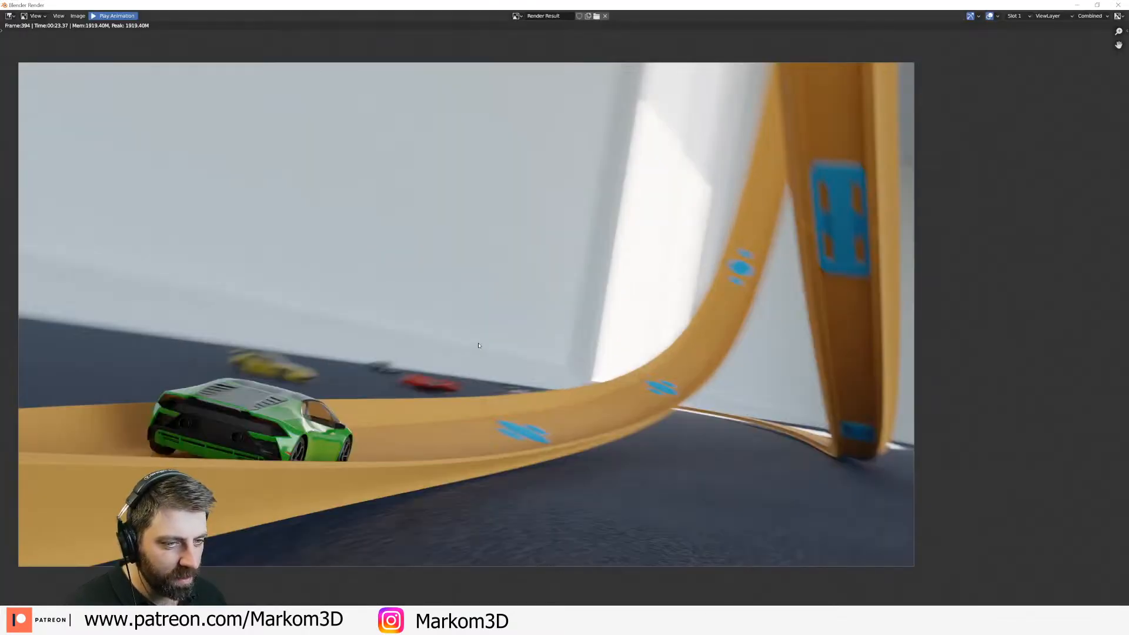
scroll(479, 345, down, 1)
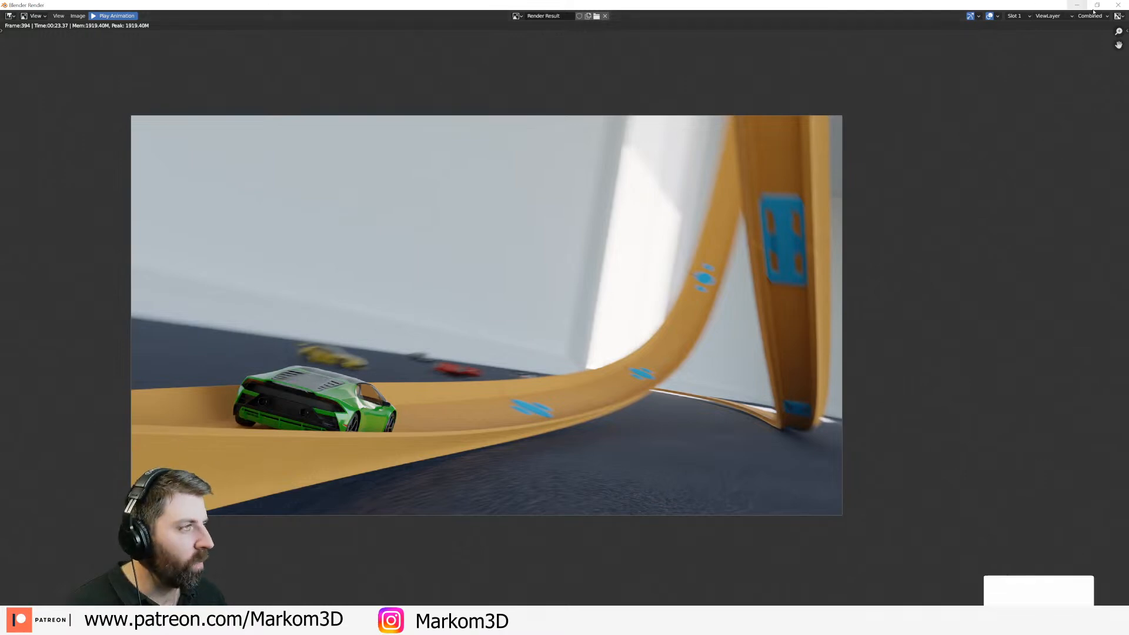
key(Escape)
Set the green Lamborghini's traffiq light status to high-beam and render the frame to check its lights.
click(388, 280)
click(929, 537)
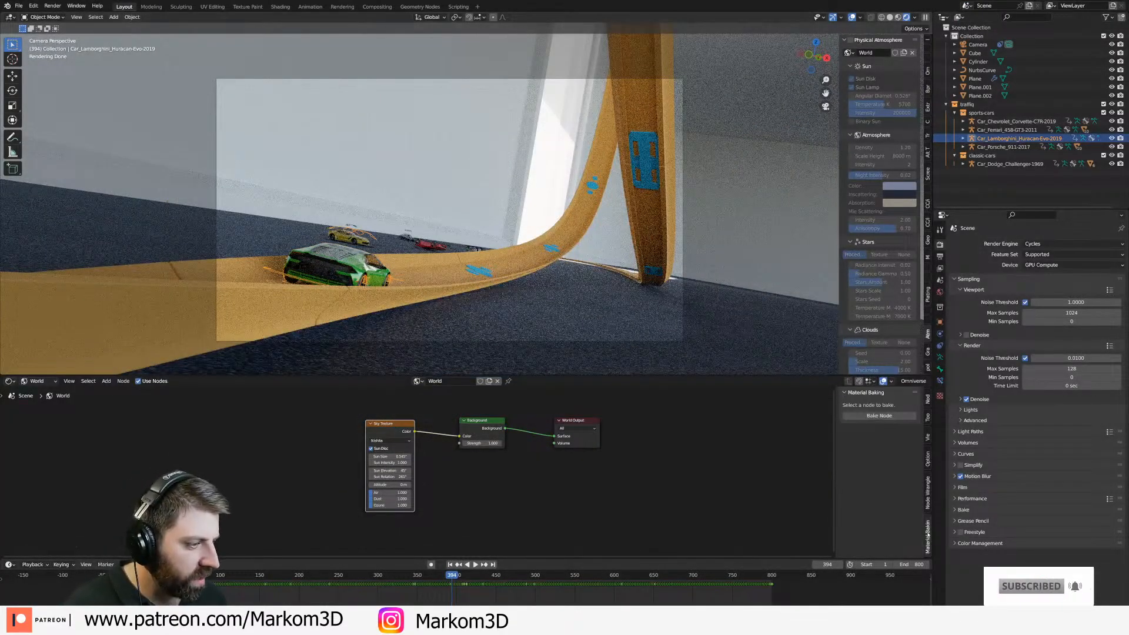
click(928, 493)
click(928, 351)
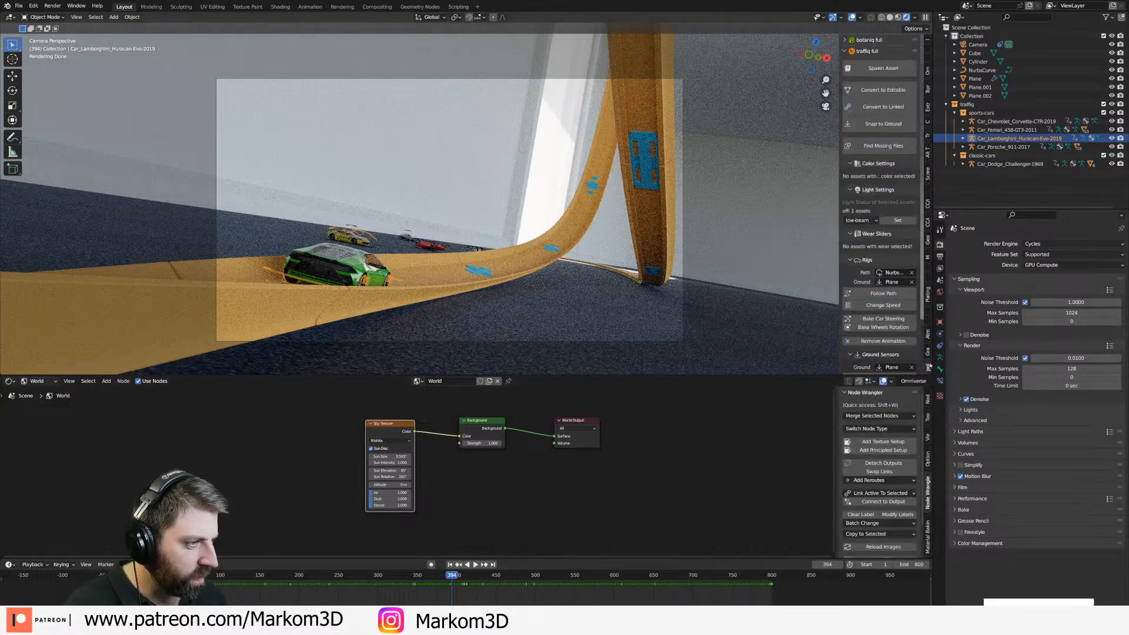
click(879, 220)
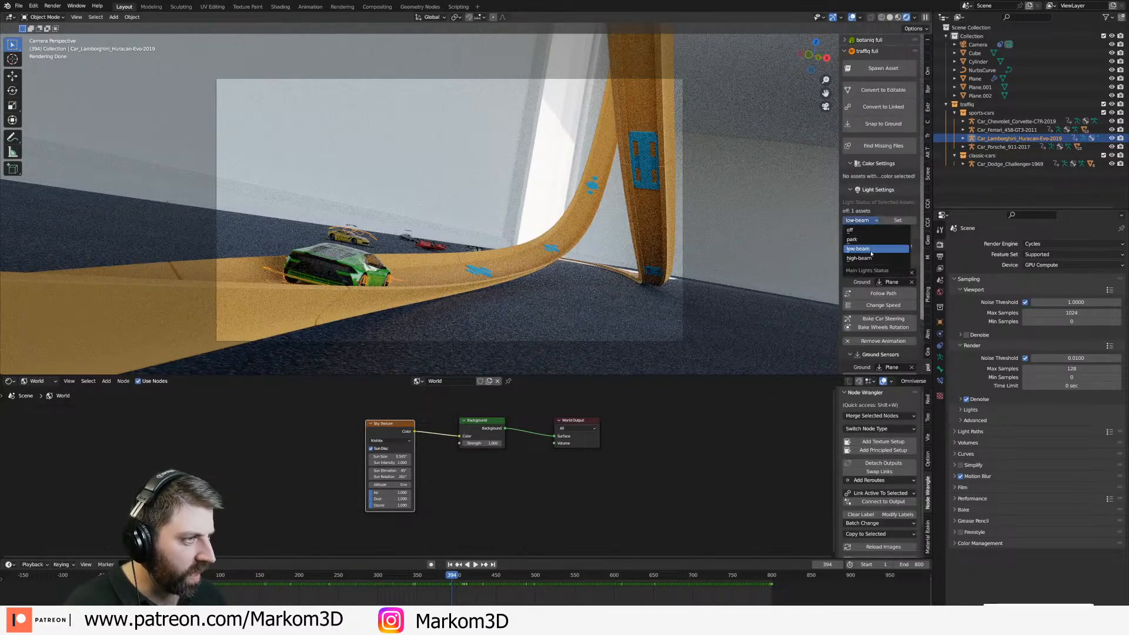
click(867, 253)
click(900, 223)
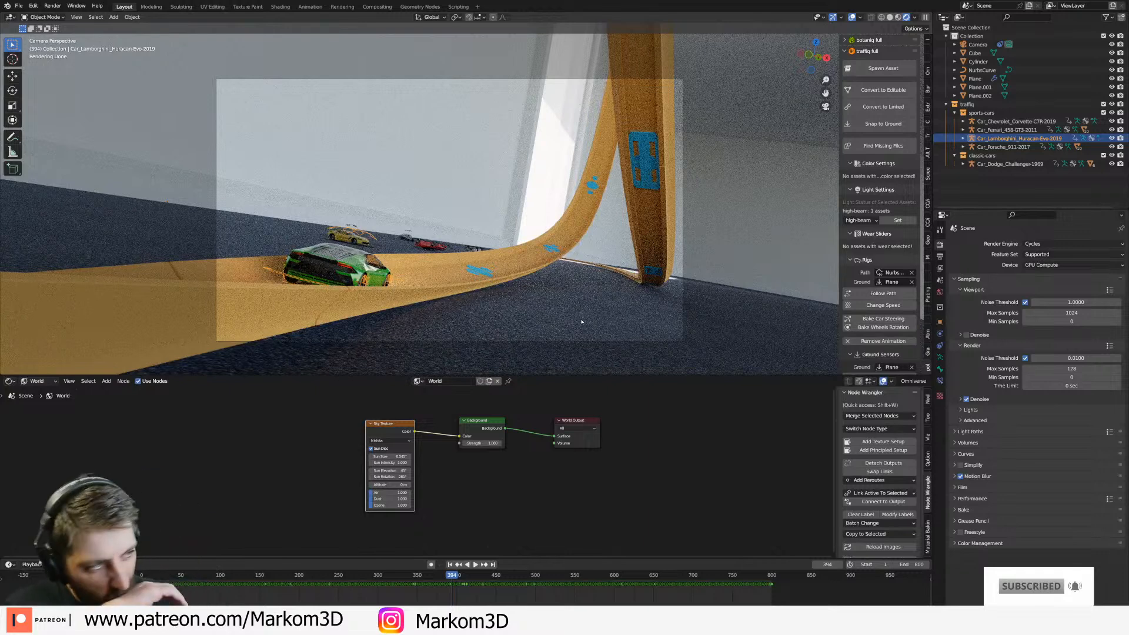
key(F12)
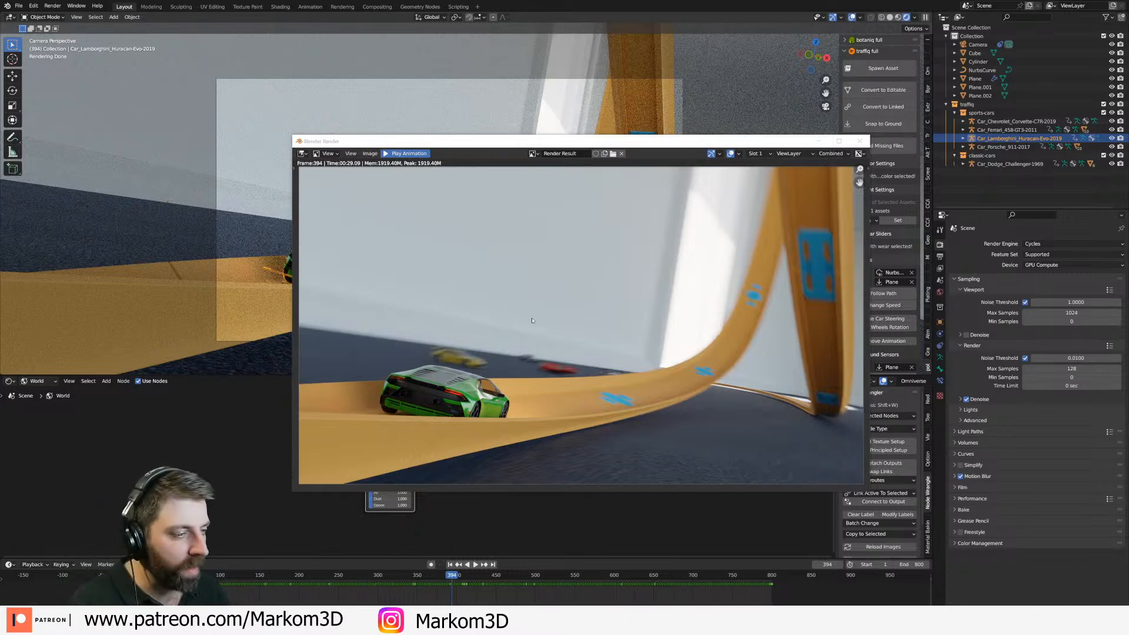
click(860, 141)
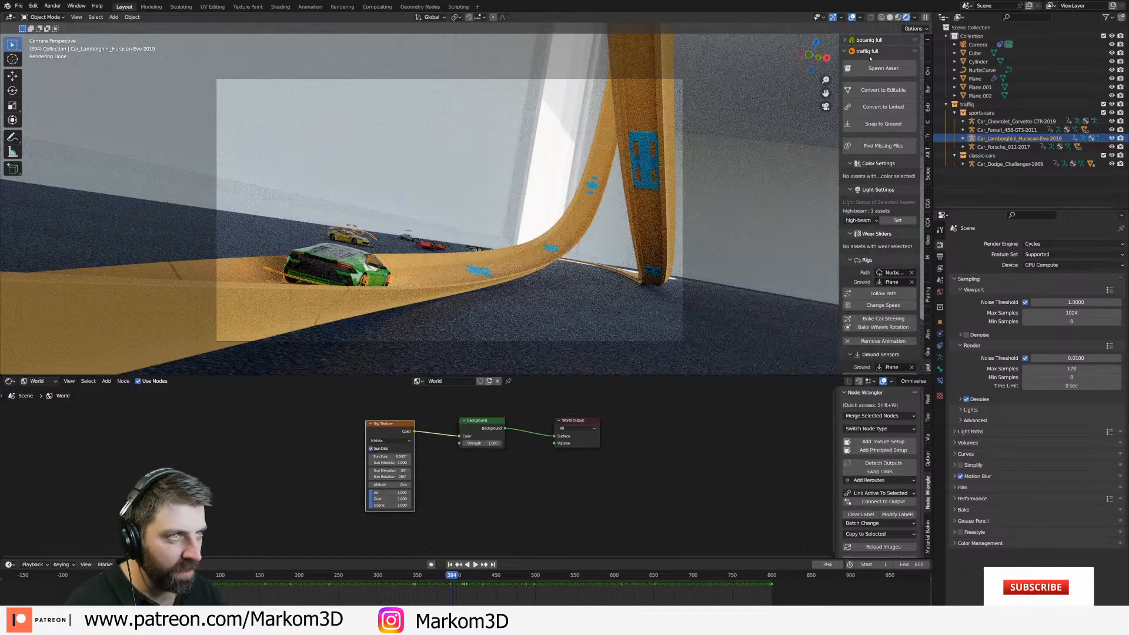
Switch to solid shading, select the track plane and frame its long straight section from the right orthographic view.
click(890, 17)
middle_drag(529, 206, 489, 222)
scroll(471, 209, down, 2)
click(467, 203)
key(KP_Decimal)
key(KP_3)
scroll(607, 317, up, 5)
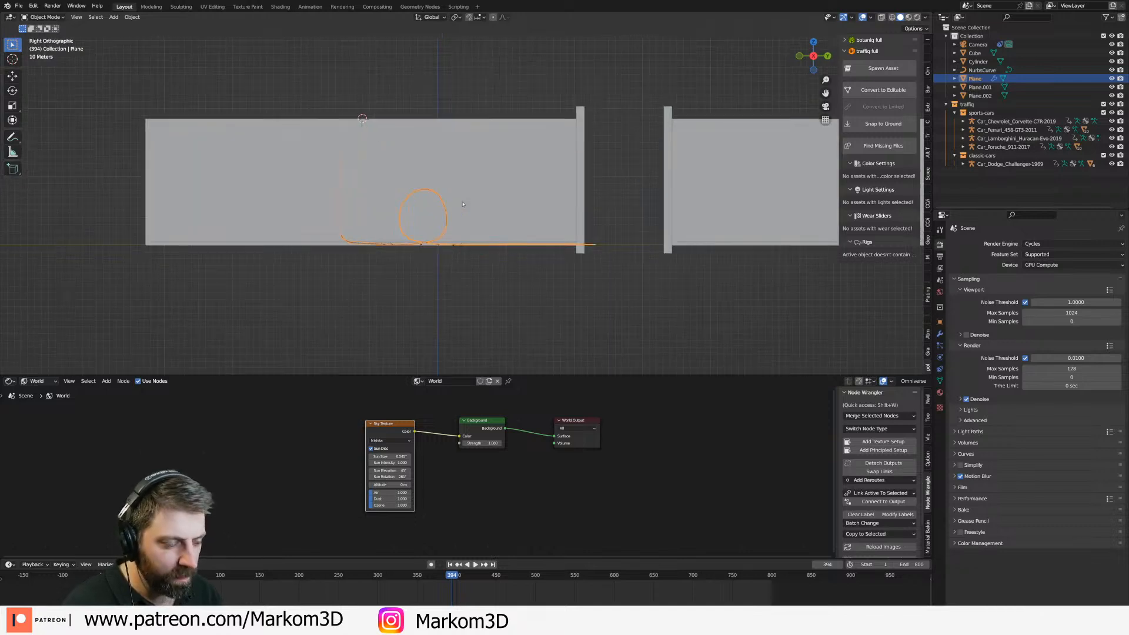
scroll(608, 318, up, 3)
shift+middle_drag(607, 318, 531, 236)
key(Tab)
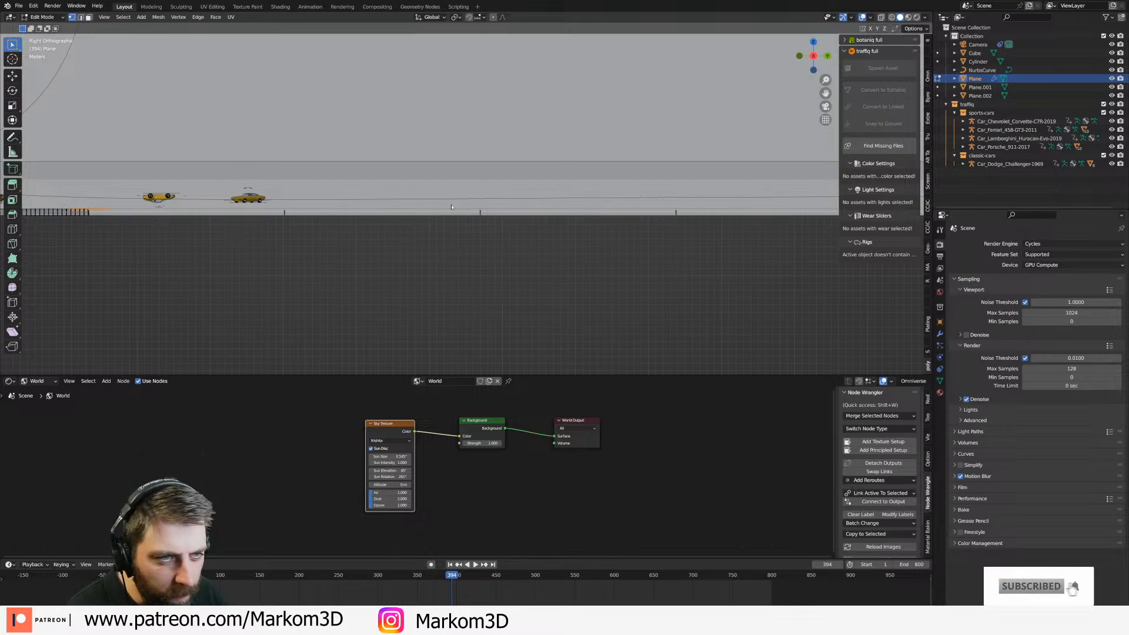
key(Tab)
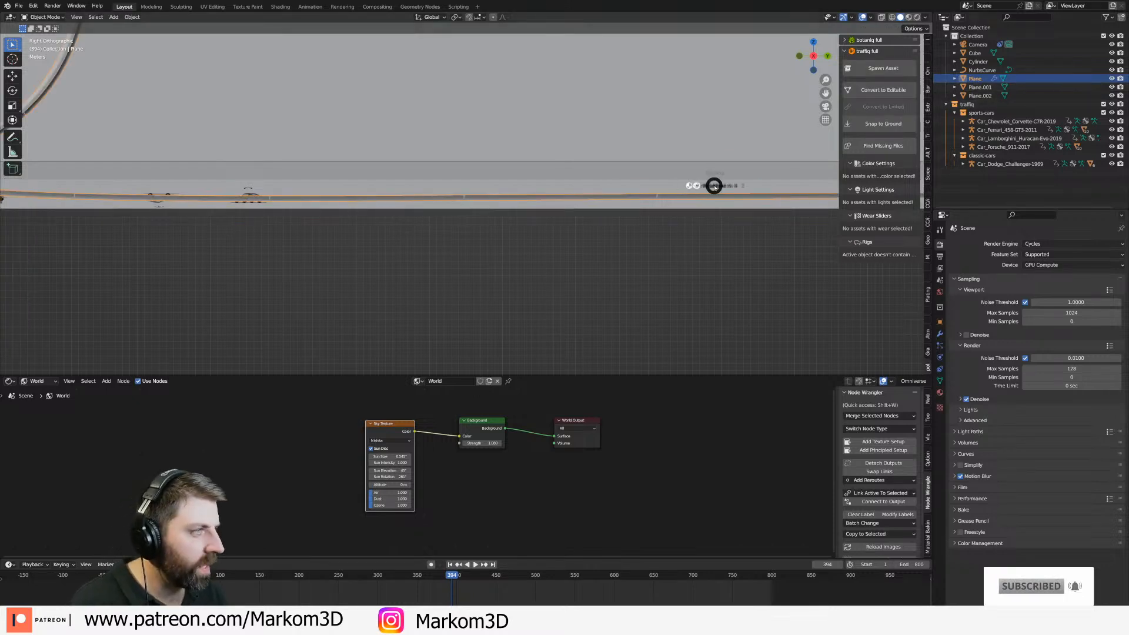
In wireframe, edit the NurbsCurve path and lower its selected control point about 0.5 m along the global Z axis onto the track.
key(z)
click(681, 191)
shift+middle_drag(735, 185, 667, 206)
click(982, 70)
shift+middle_drag(543, 221, 671, 201)
scroll(527, 222, up, 2)
key(Tab)
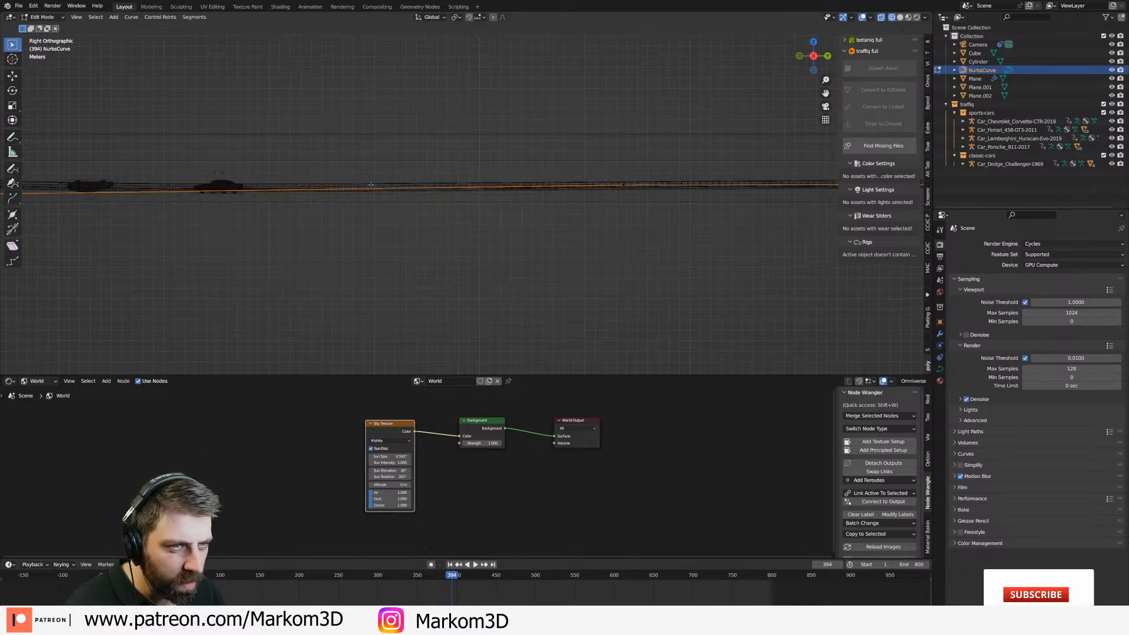
scroll(629, 186, up, 3)
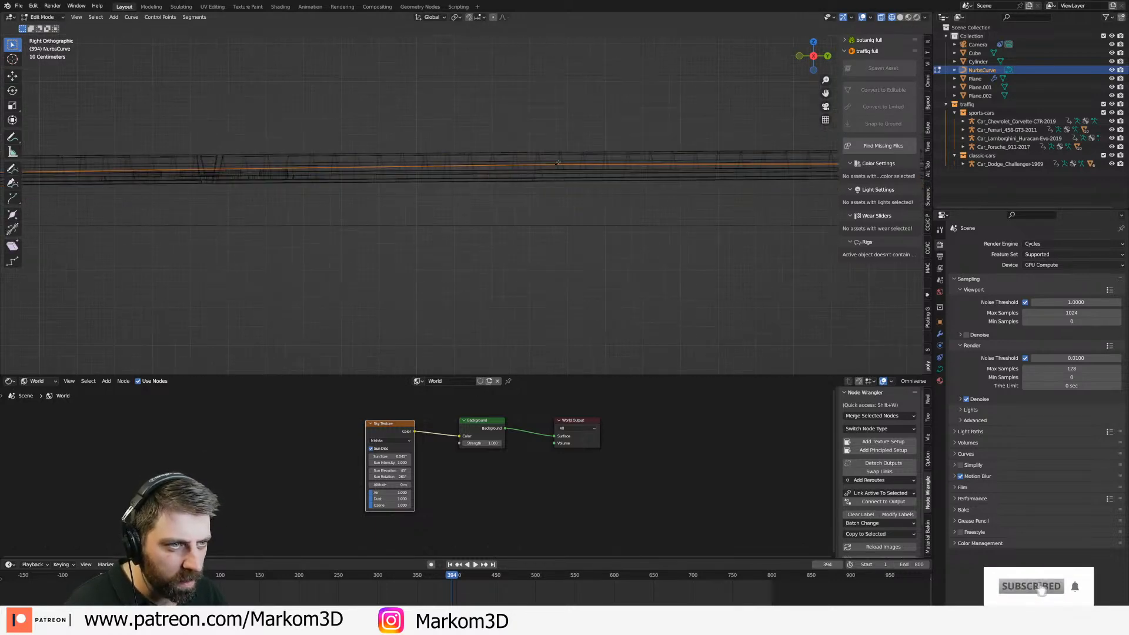
key(g)
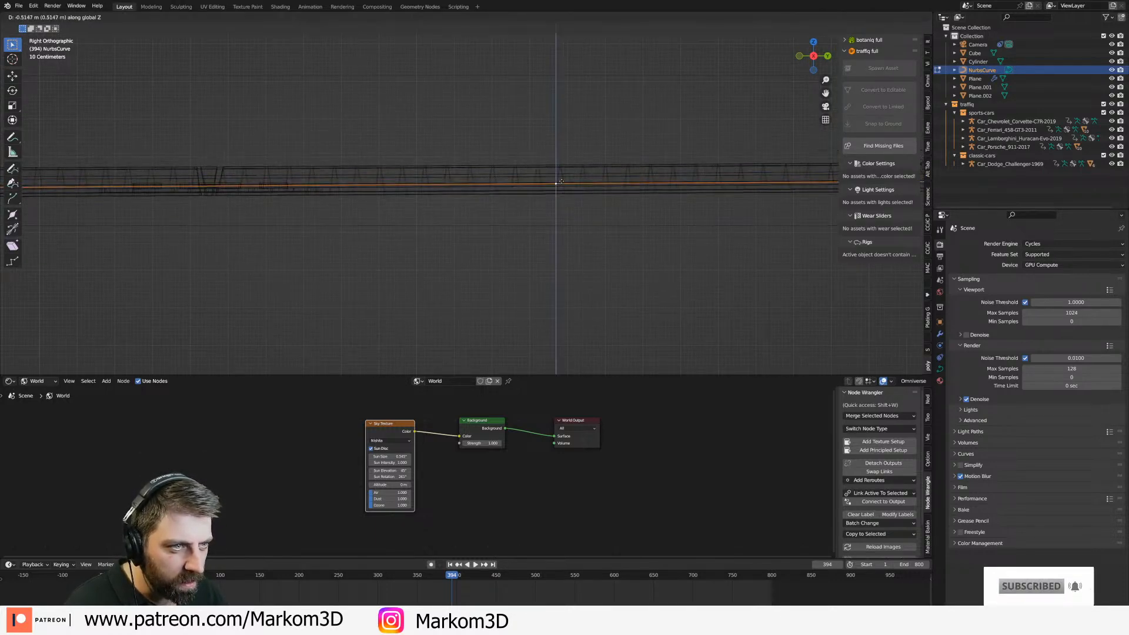
click(568, 184)
Lower the control point farther along the NurbsCurve path about 0.72 m along the global Z axis.
scroll(620, 238, down, 3)
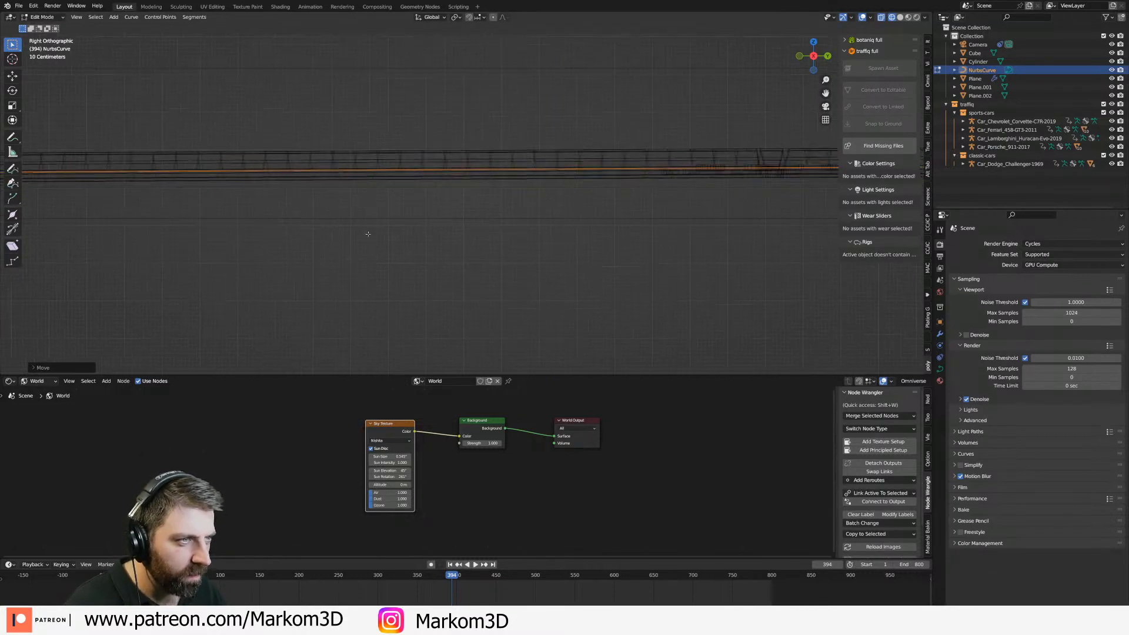
scroll(757, 221, down, 8)
shift+middle_drag(759, 222, 477, 221)
scroll(676, 225, up, 4)
scroll(529, 229, up, 5)
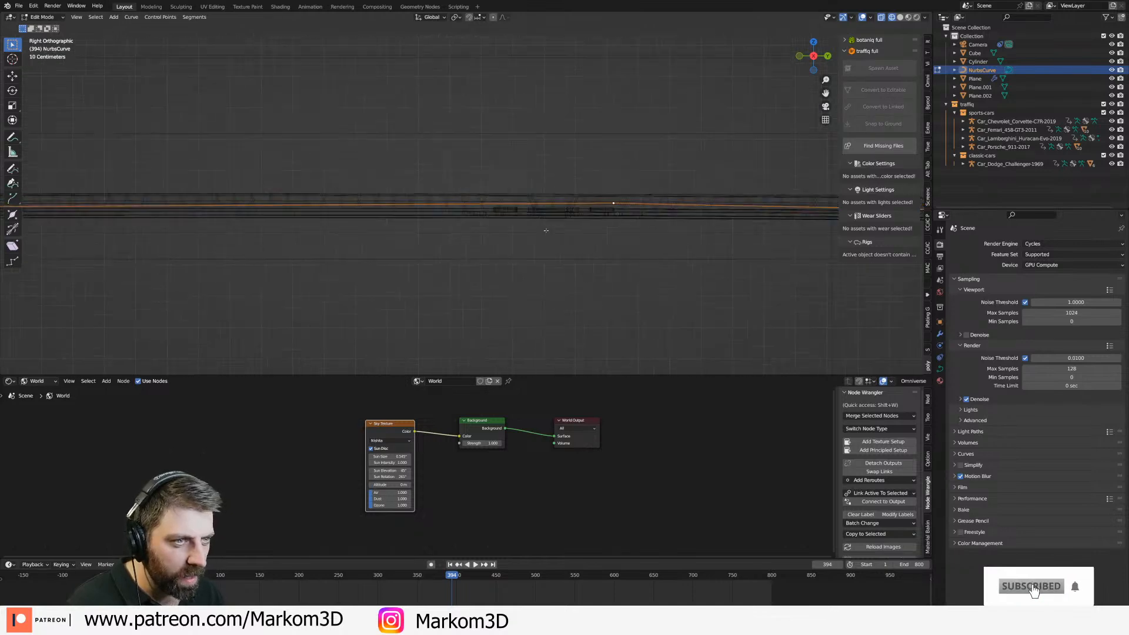
key(g)
key(z)
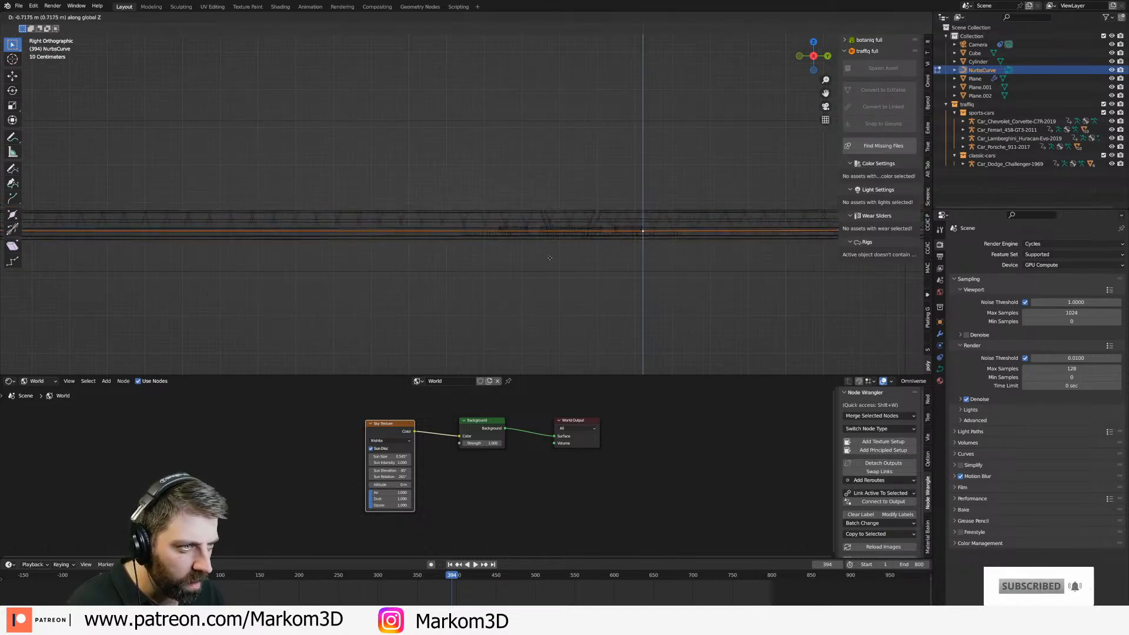
click(550, 258)
Lower the path's next control point slightly along the global Z axis and leave Edit Mode.
shift+middle_drag(647, 257, 425, 260)
shift+middle_drag(812, 261, 453, 265)
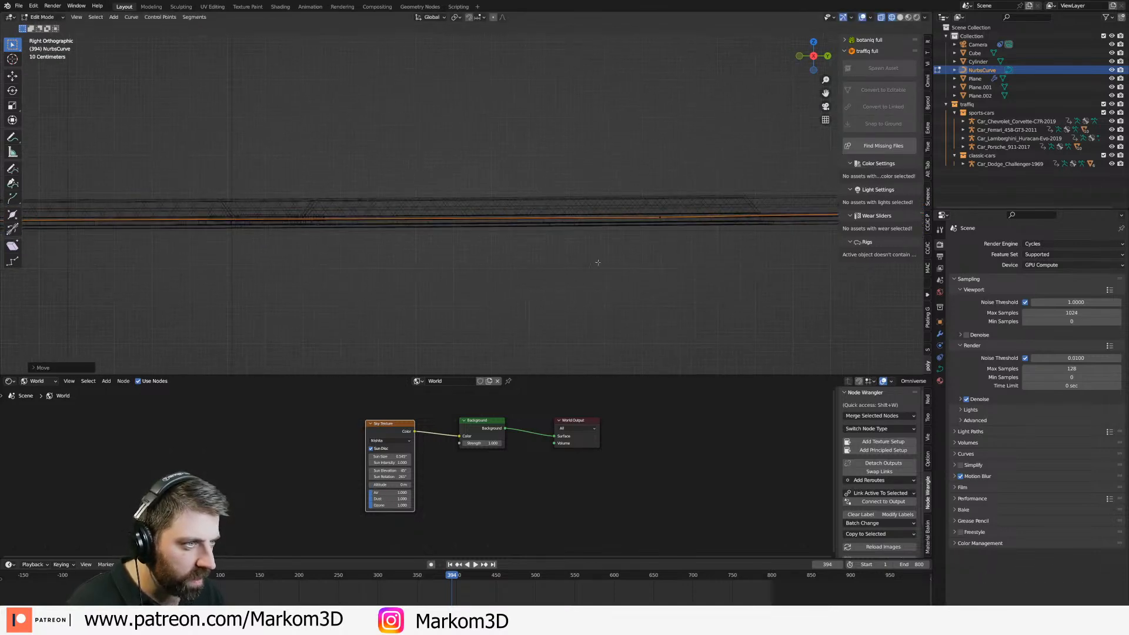
click(662, 218)
key(g)
key(z)
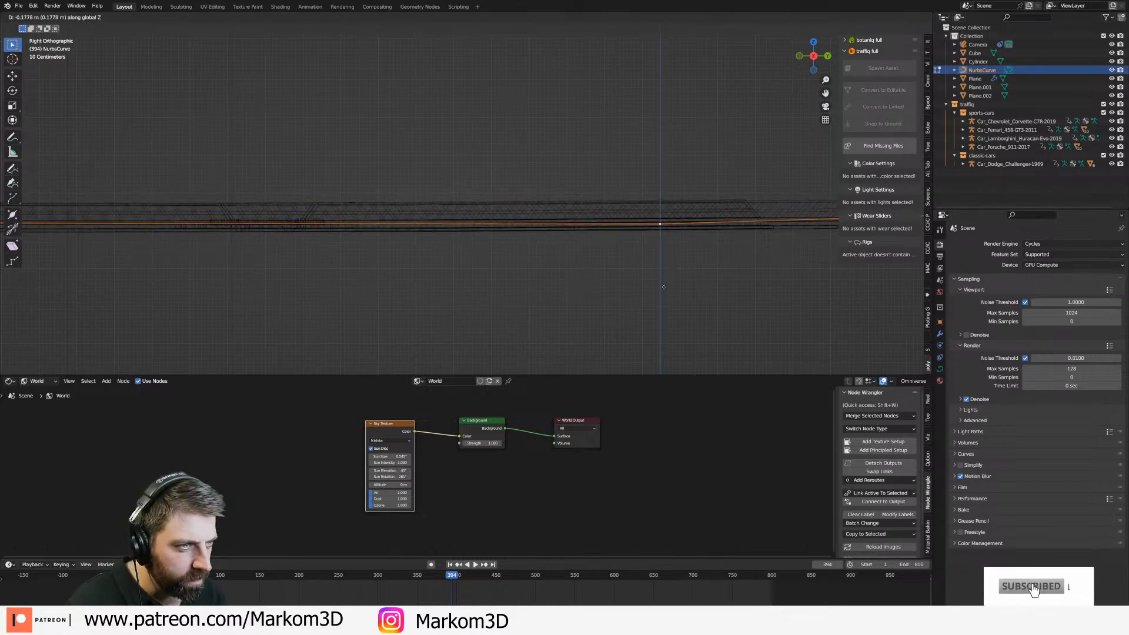
click(662, 259)
mouse_move(662, 259)
middle_down()
mouse_move(600, 253)
mouse_move(649, 257)
middle_up()
key(Tab)
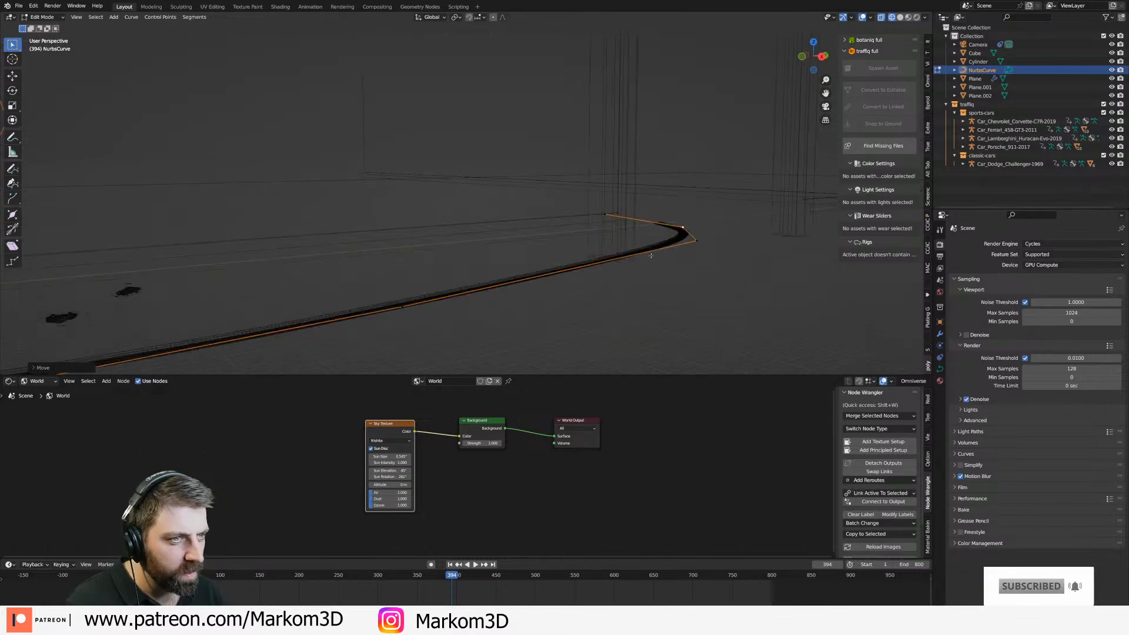
Return to the camera view and render frame 394 with the adjusted path.
key(KP_0)
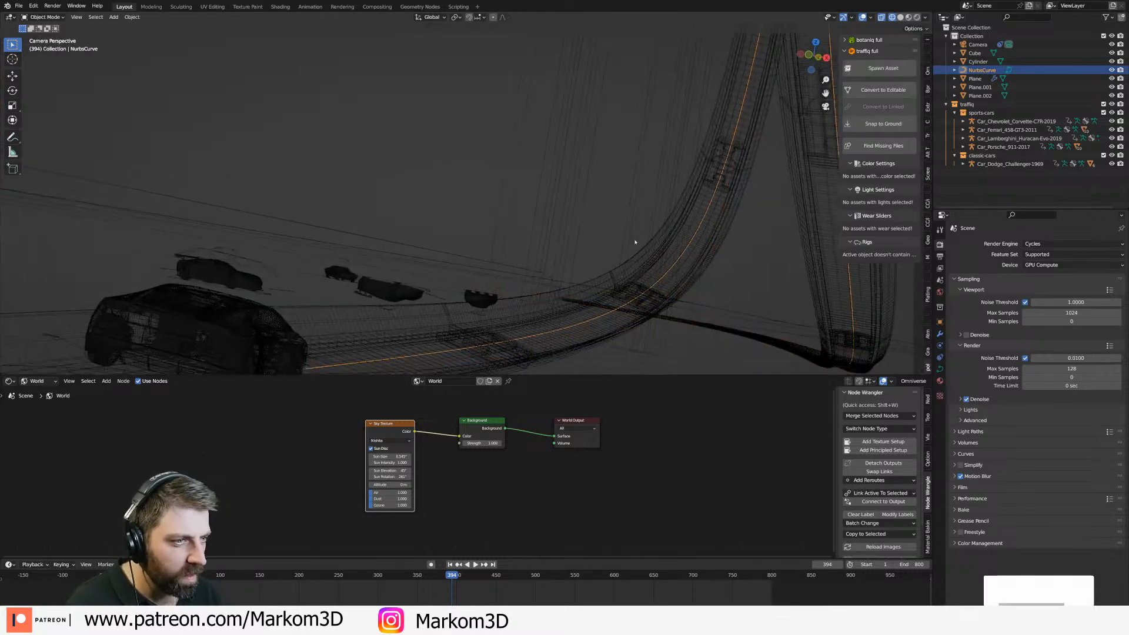
shift+middle_drag(630, 262, 691, 165)
key(F12)
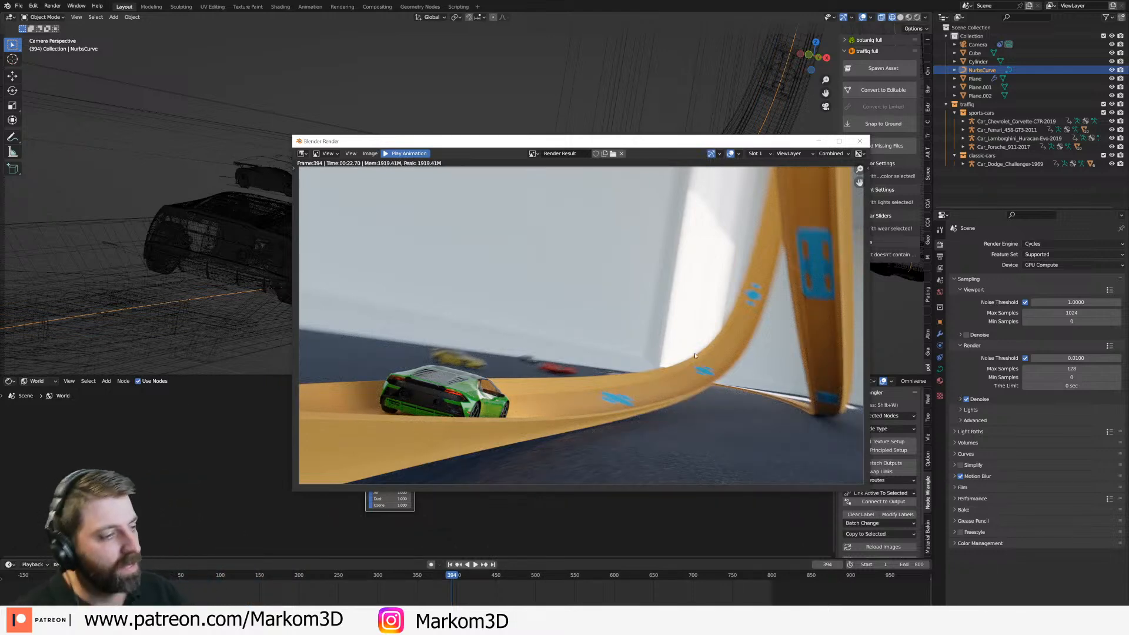
Save the rendered image as hotwheels1.png in the 060_Hotwheels folder and close the render.
click(371, 154)
click(383, 222)
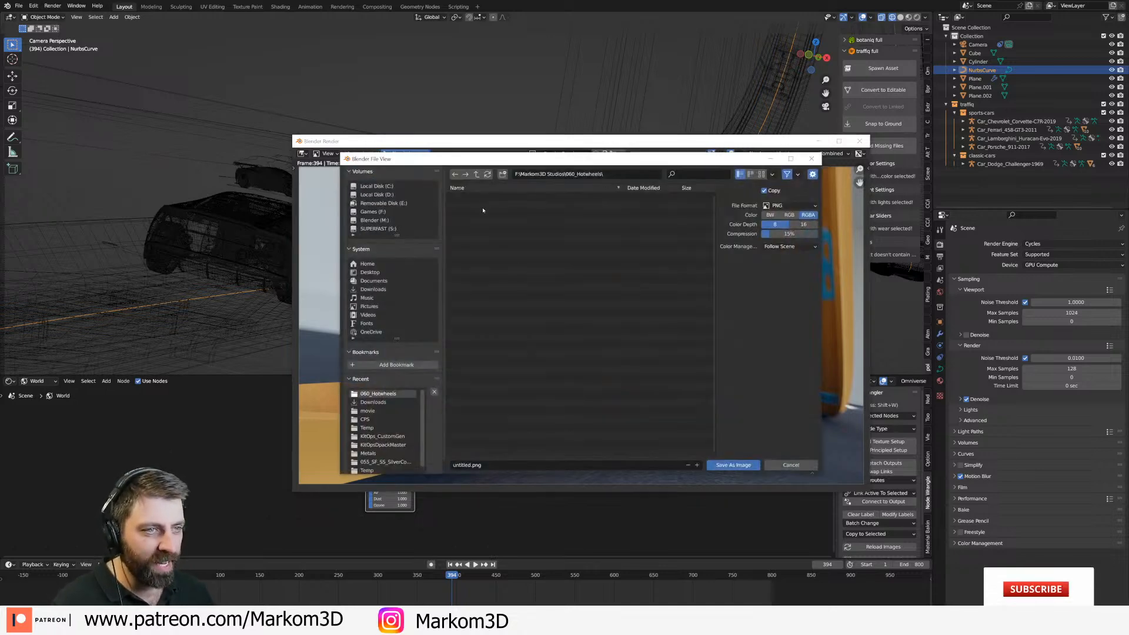
click(511, 469)
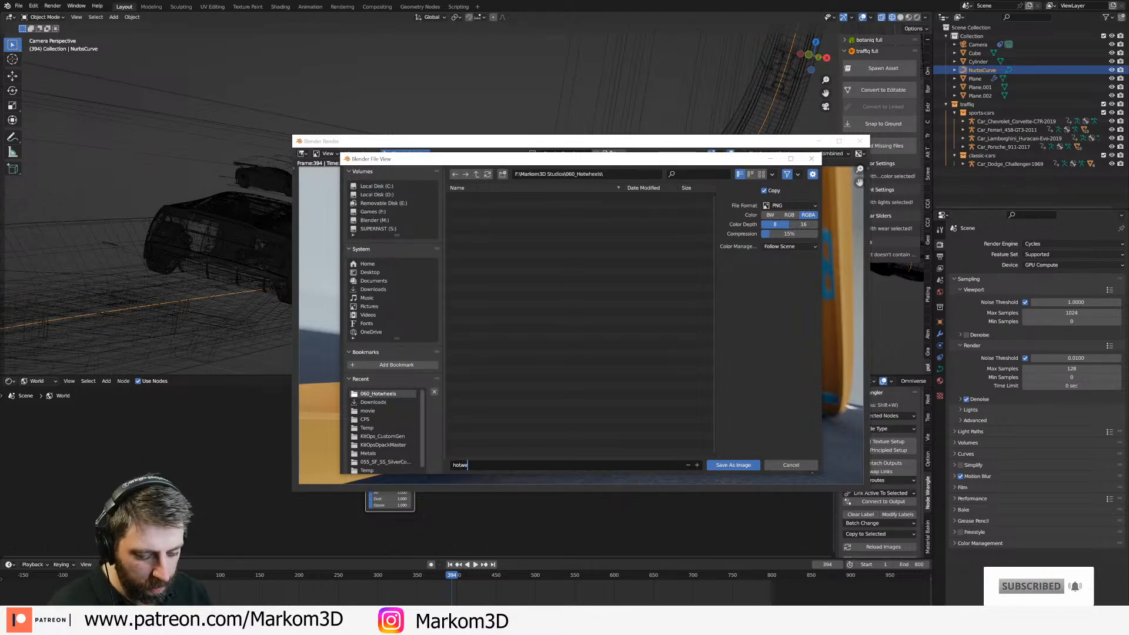
text(hotwheels1)
key(Return)
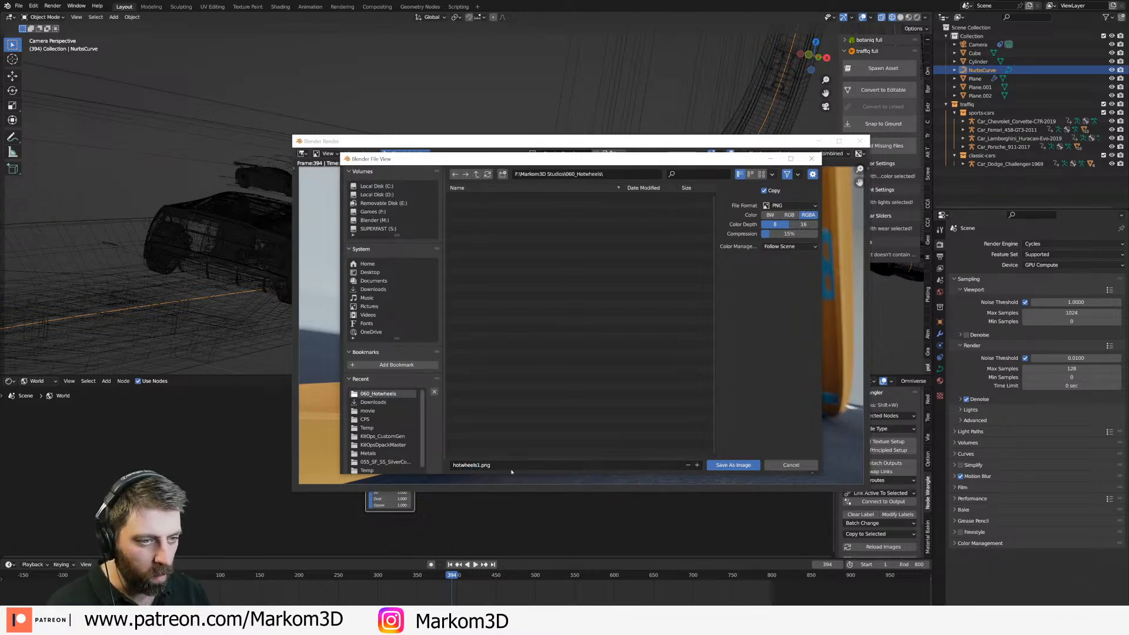
click(733, 465)
key(Escape)
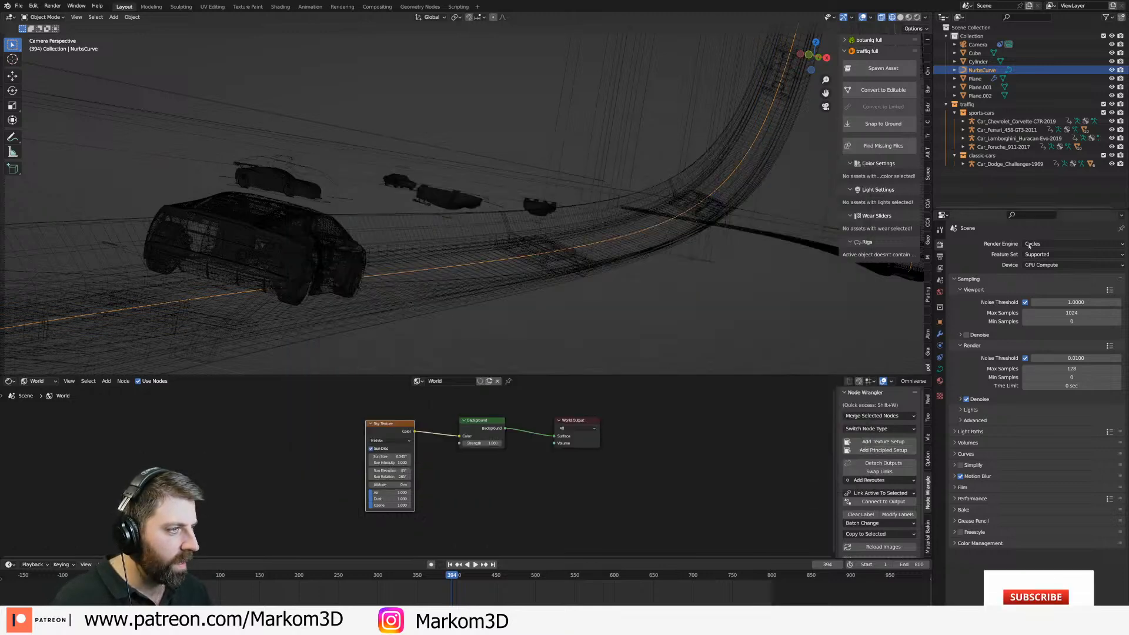
Set the output resolution to a square 1080 × 1080 px.
click(940, 257)
click(1059, 255)
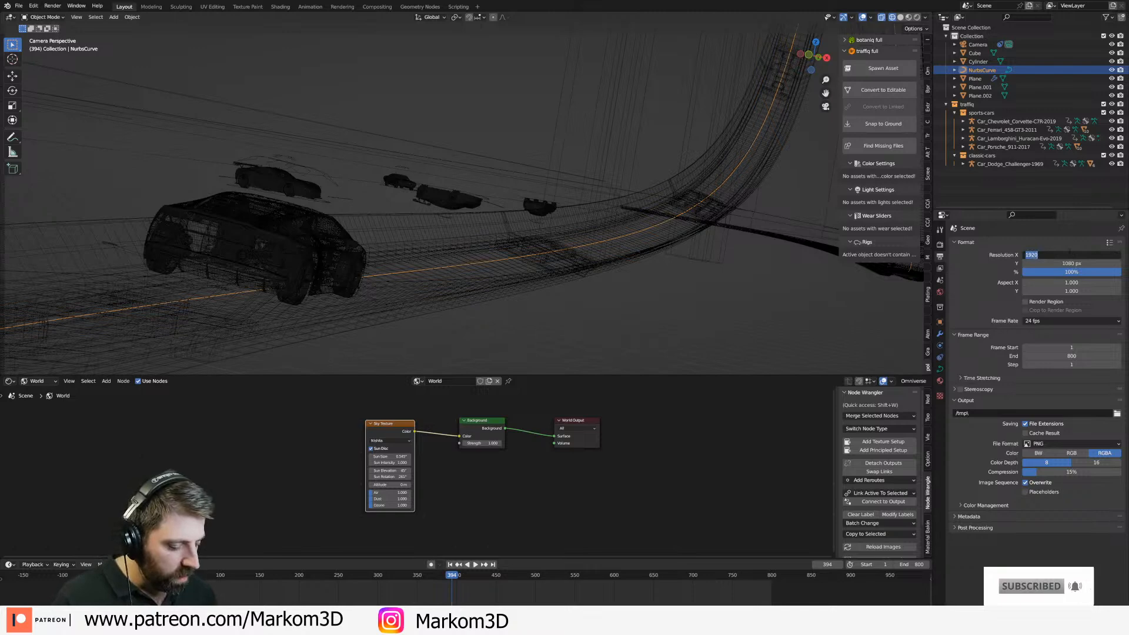
text(1080)
key(Tab)
text(180)
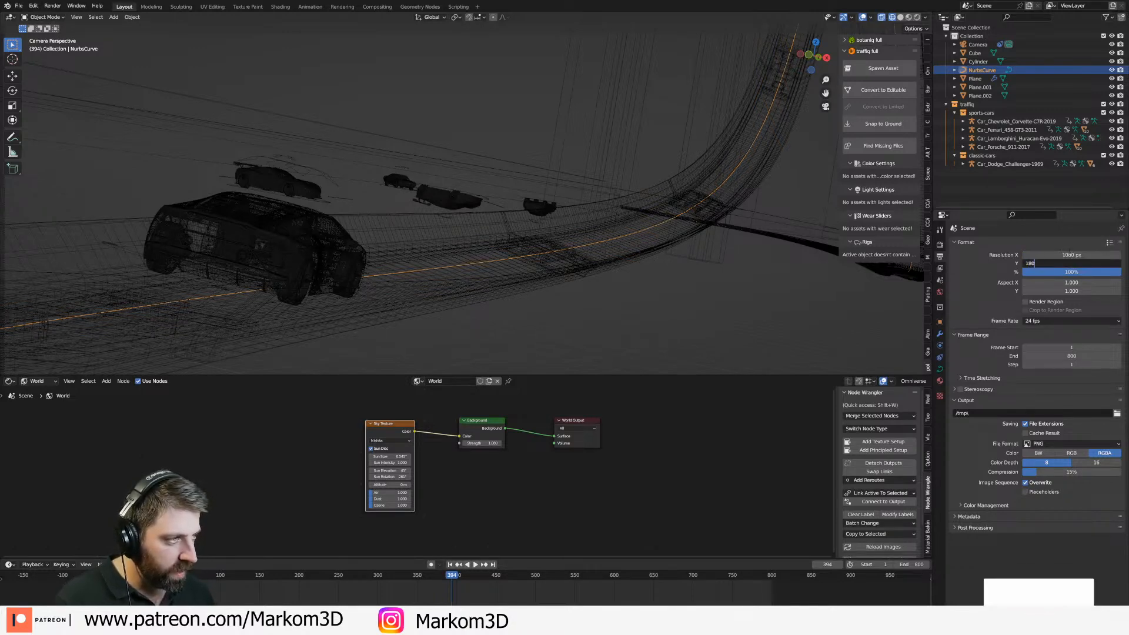
text(1080)
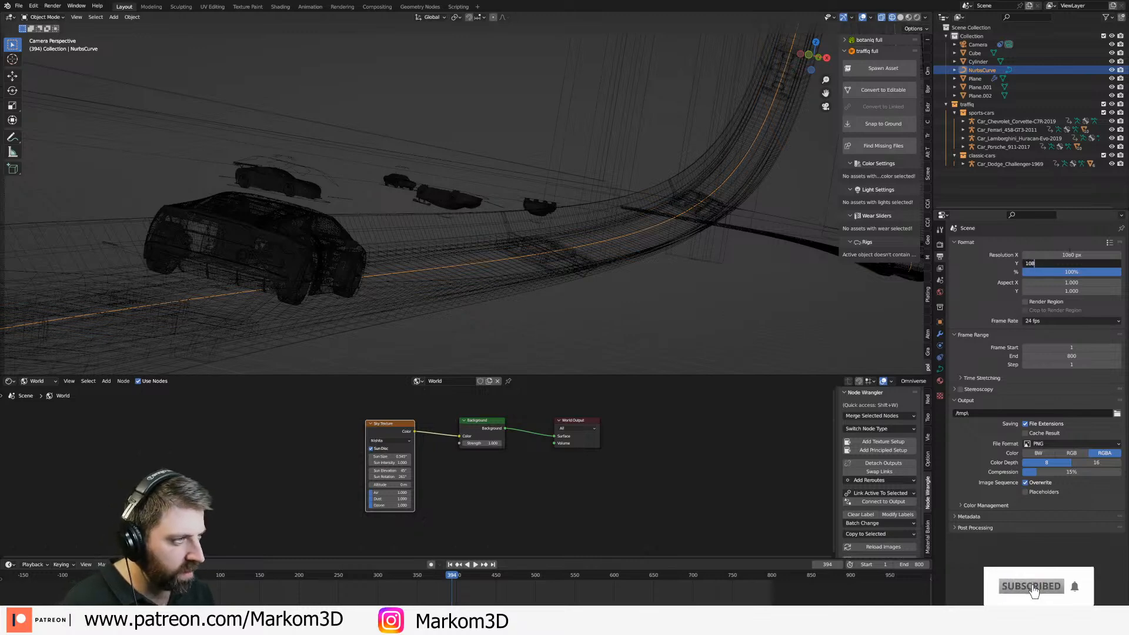
key(Return)
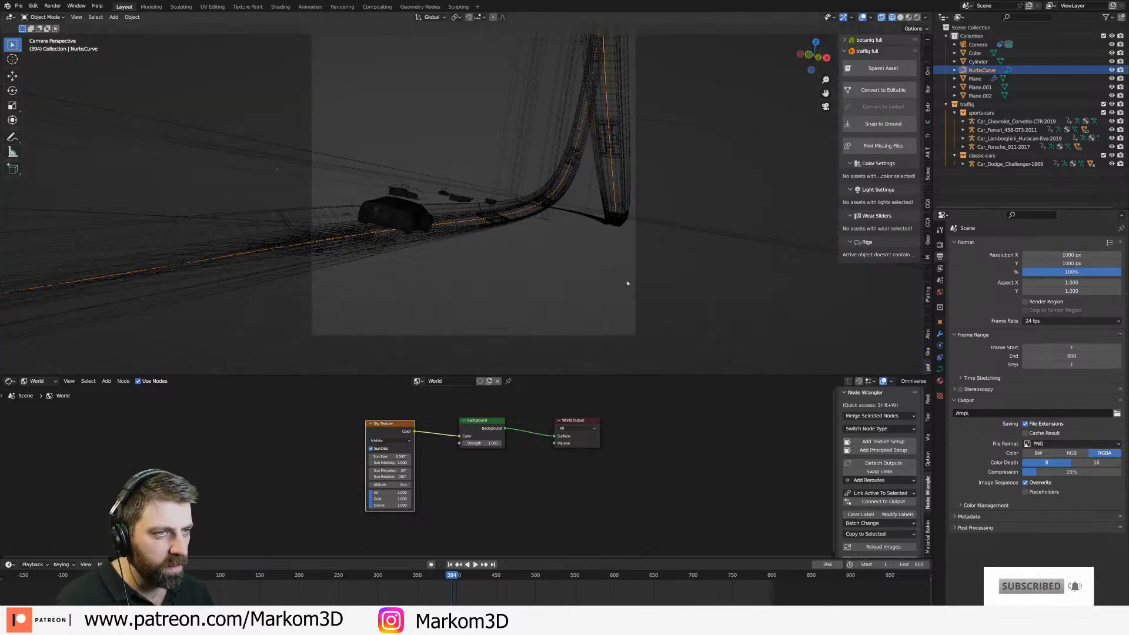
Select the camera, render frame 394 in the square format and inspect the green car and track up close.
scroll(628, 292, down, 3)
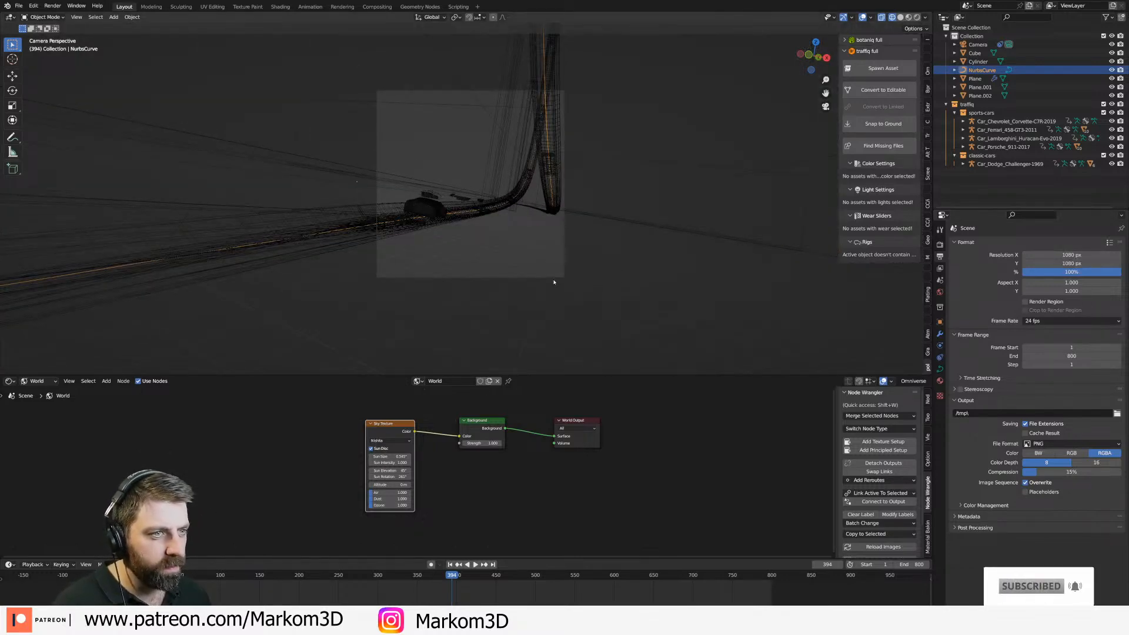
click(556, 280)
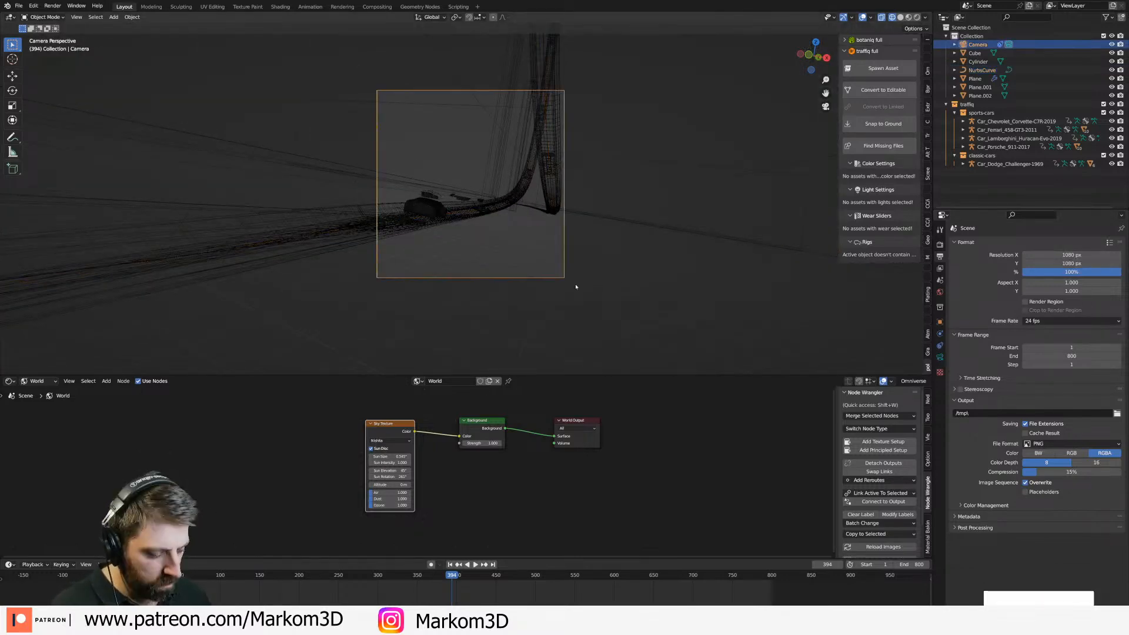
key(F12)
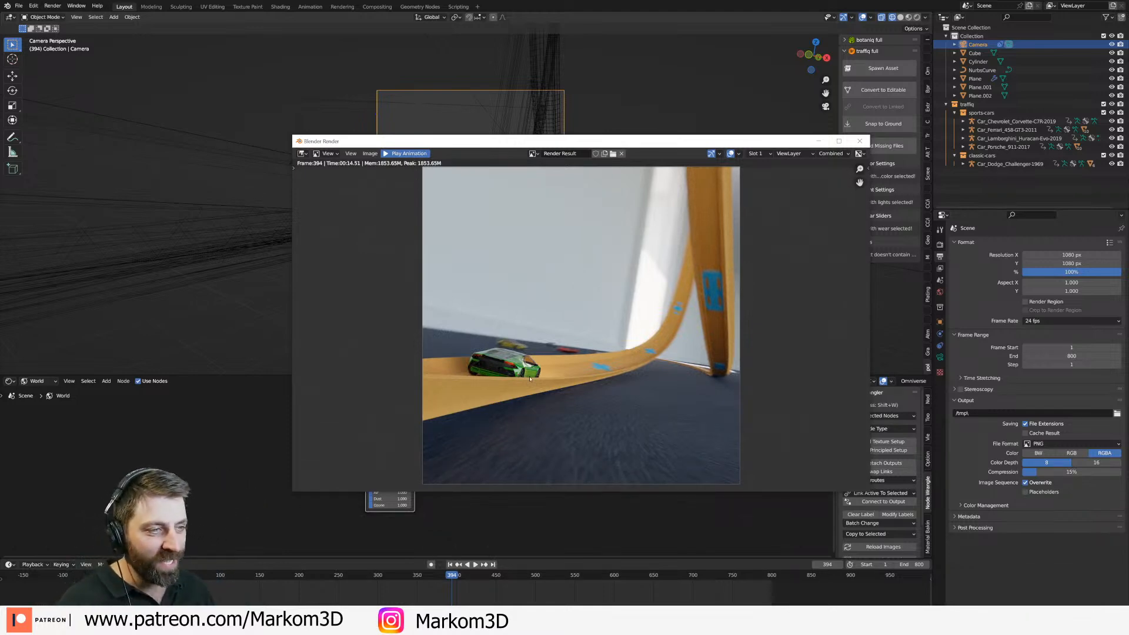
scroll(656, 399, down, 2)
scroll(656, 398, up, 1)
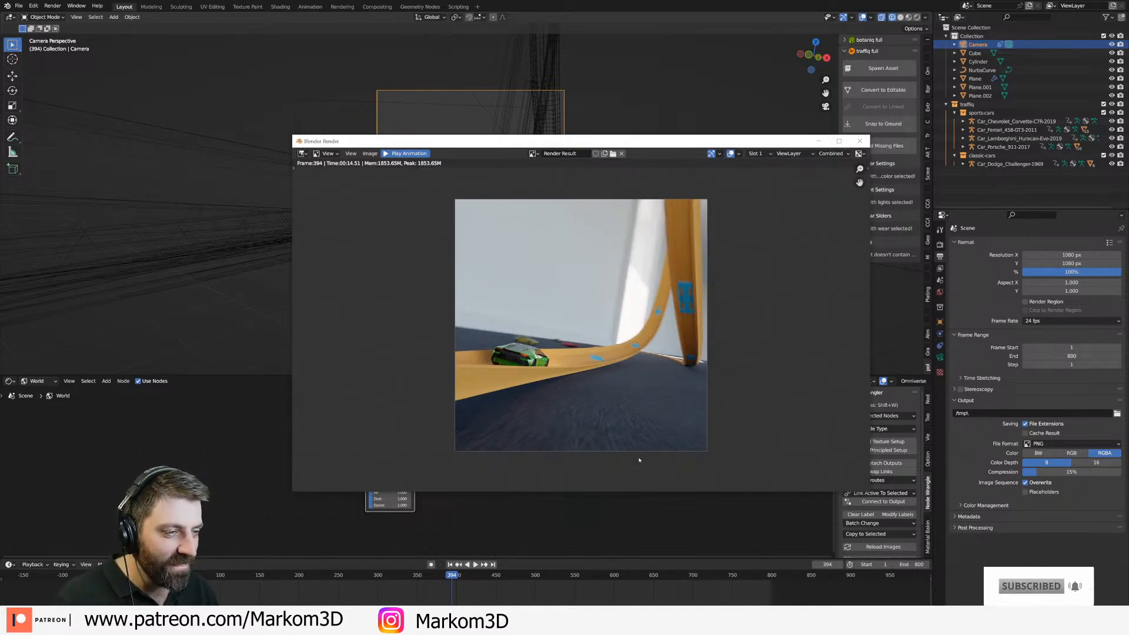
scroll(486, 306, up, 3)
middle_drag(486, 306, 601, 252)
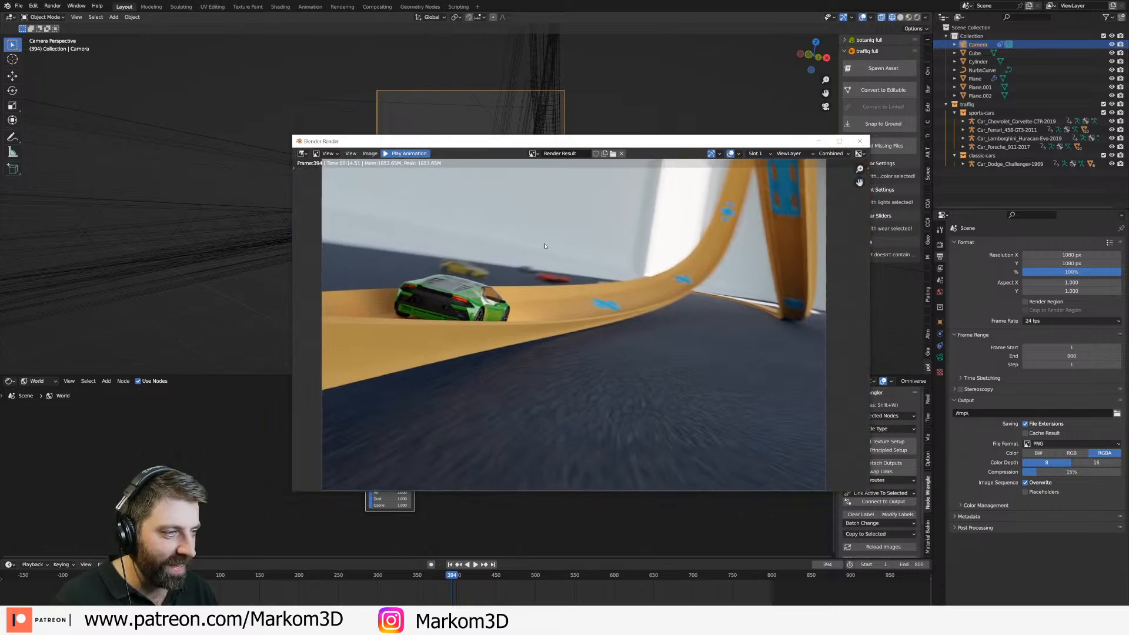
Save the square render as hotwheels2.png in the 060_Hotwheels folder.
drag(563, 142, 564, 52)
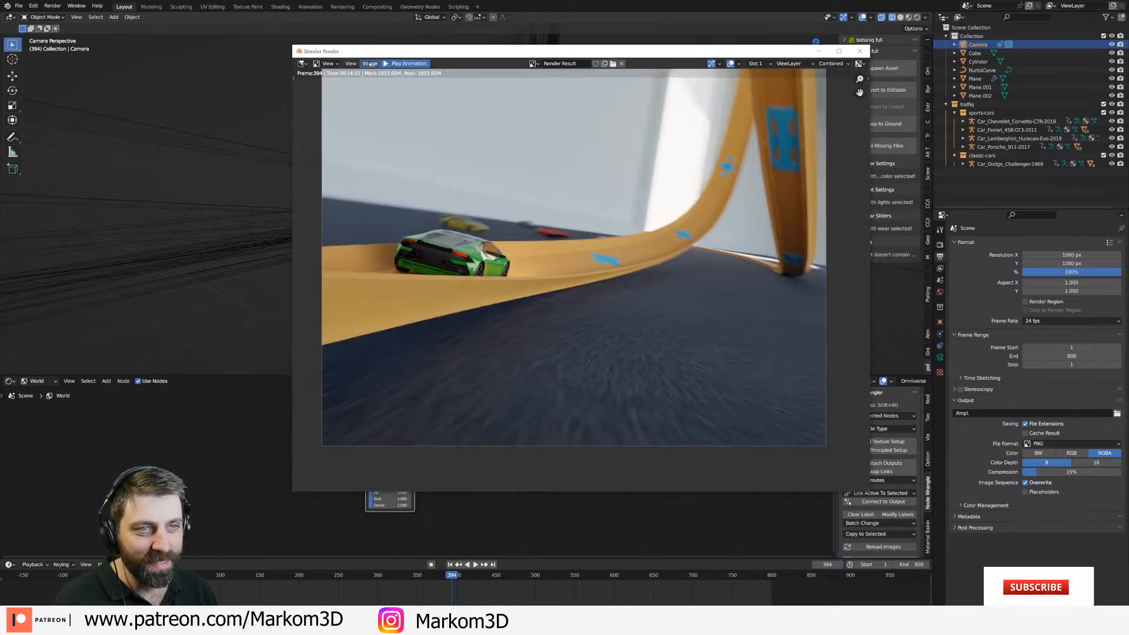
click(370, 64)
click(383, 124)
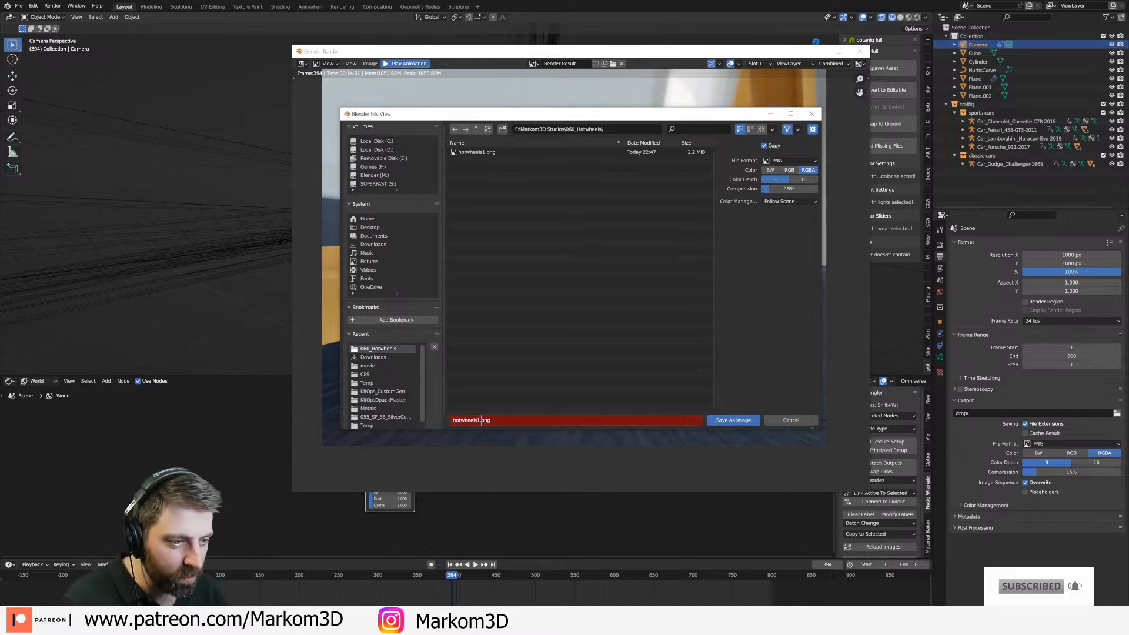
key(BackSpace)
text(2)
click(742, 420)
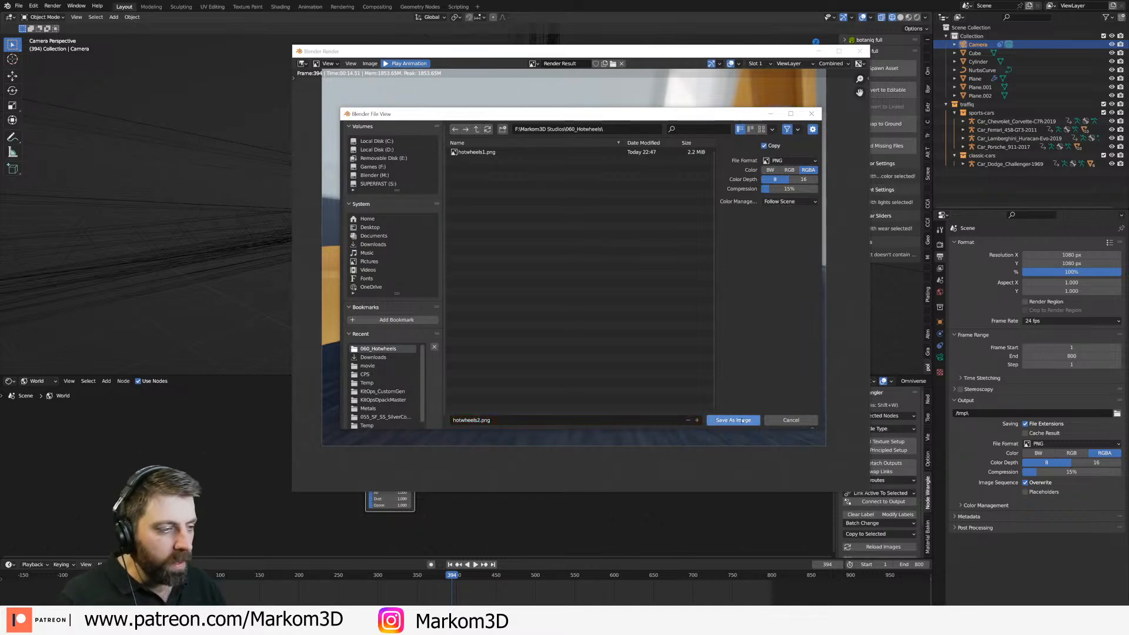